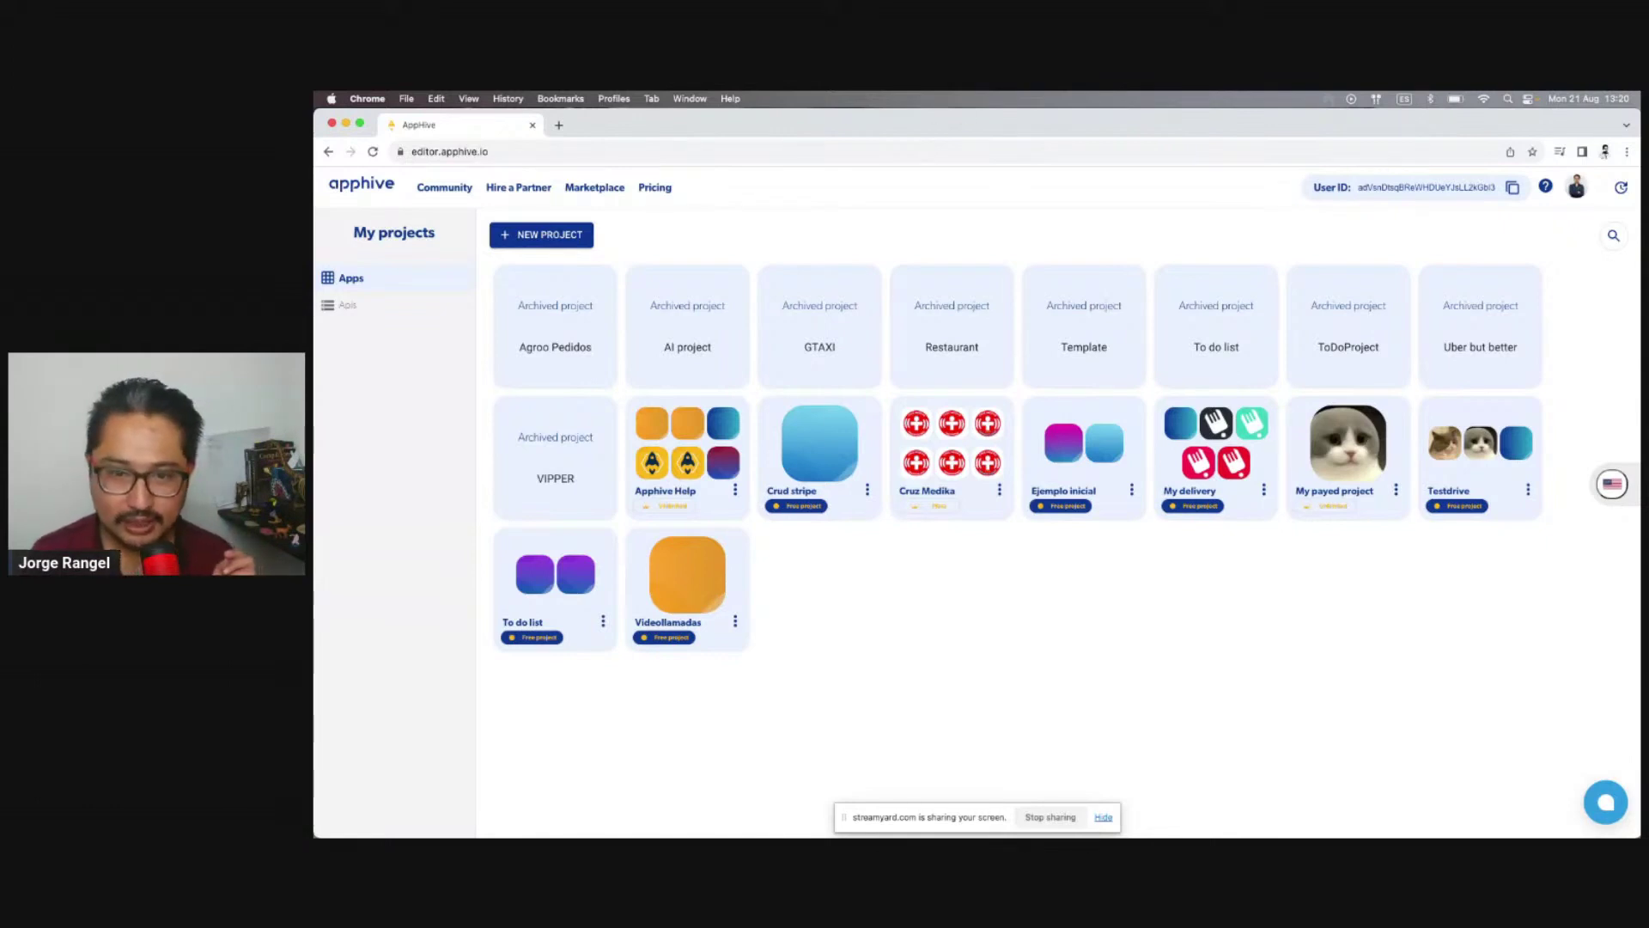
Log out of AppHive from the avatar menu and reload the sign-in page.
left_click(1579, 189)
left_click(1493, 308)
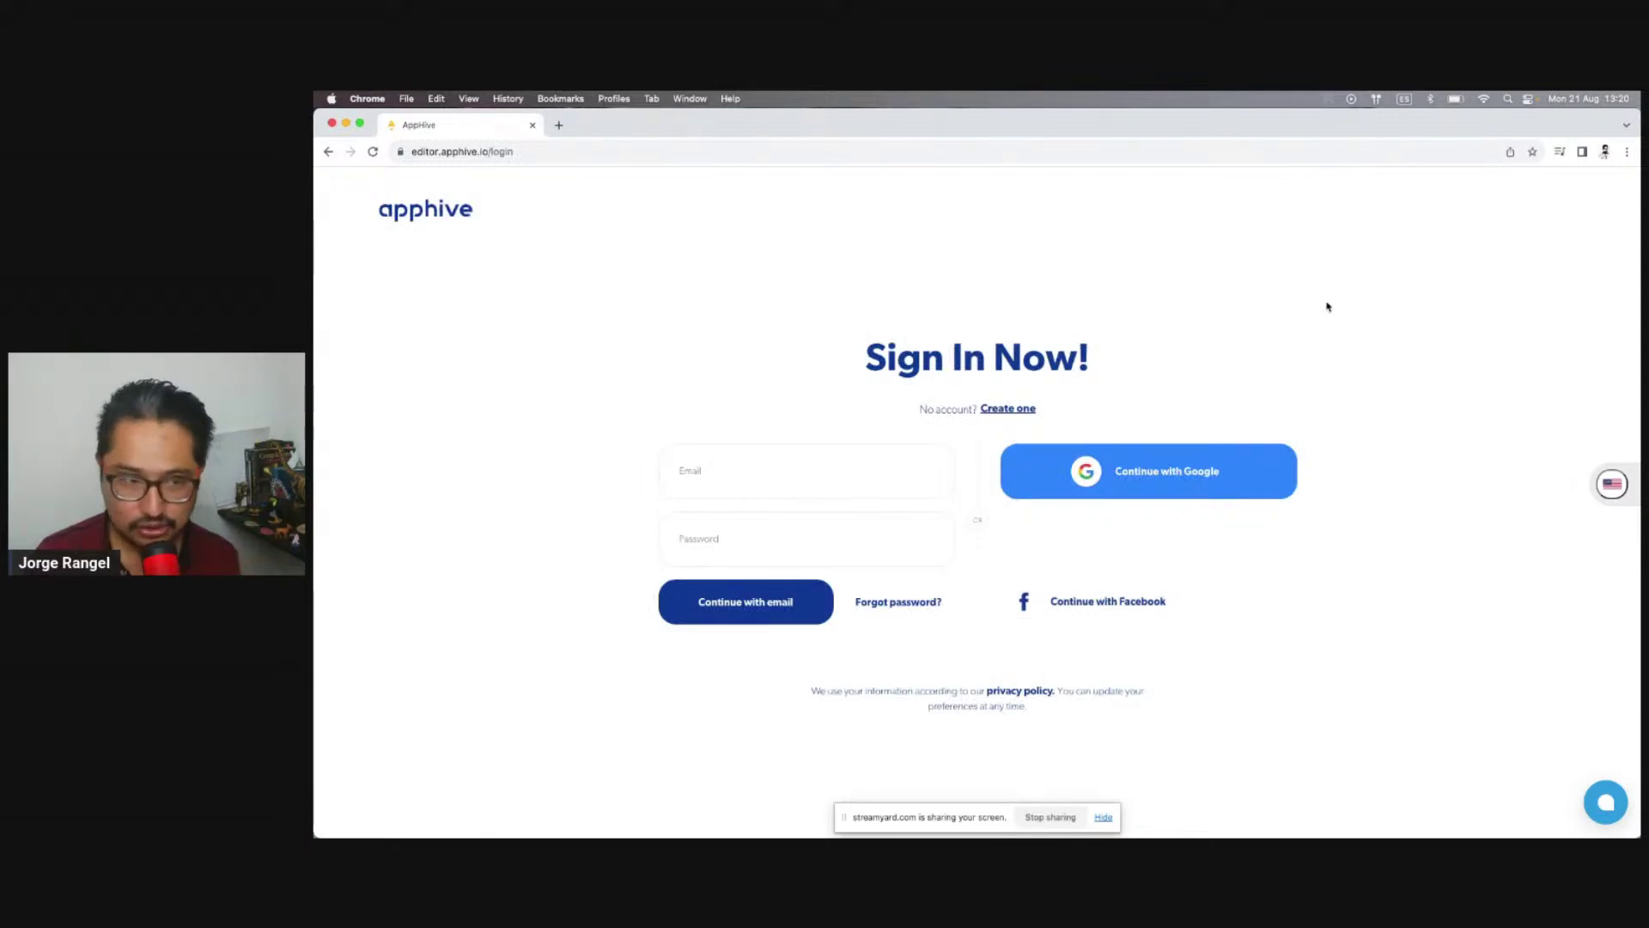
left_click(642, 152)
key("Return")
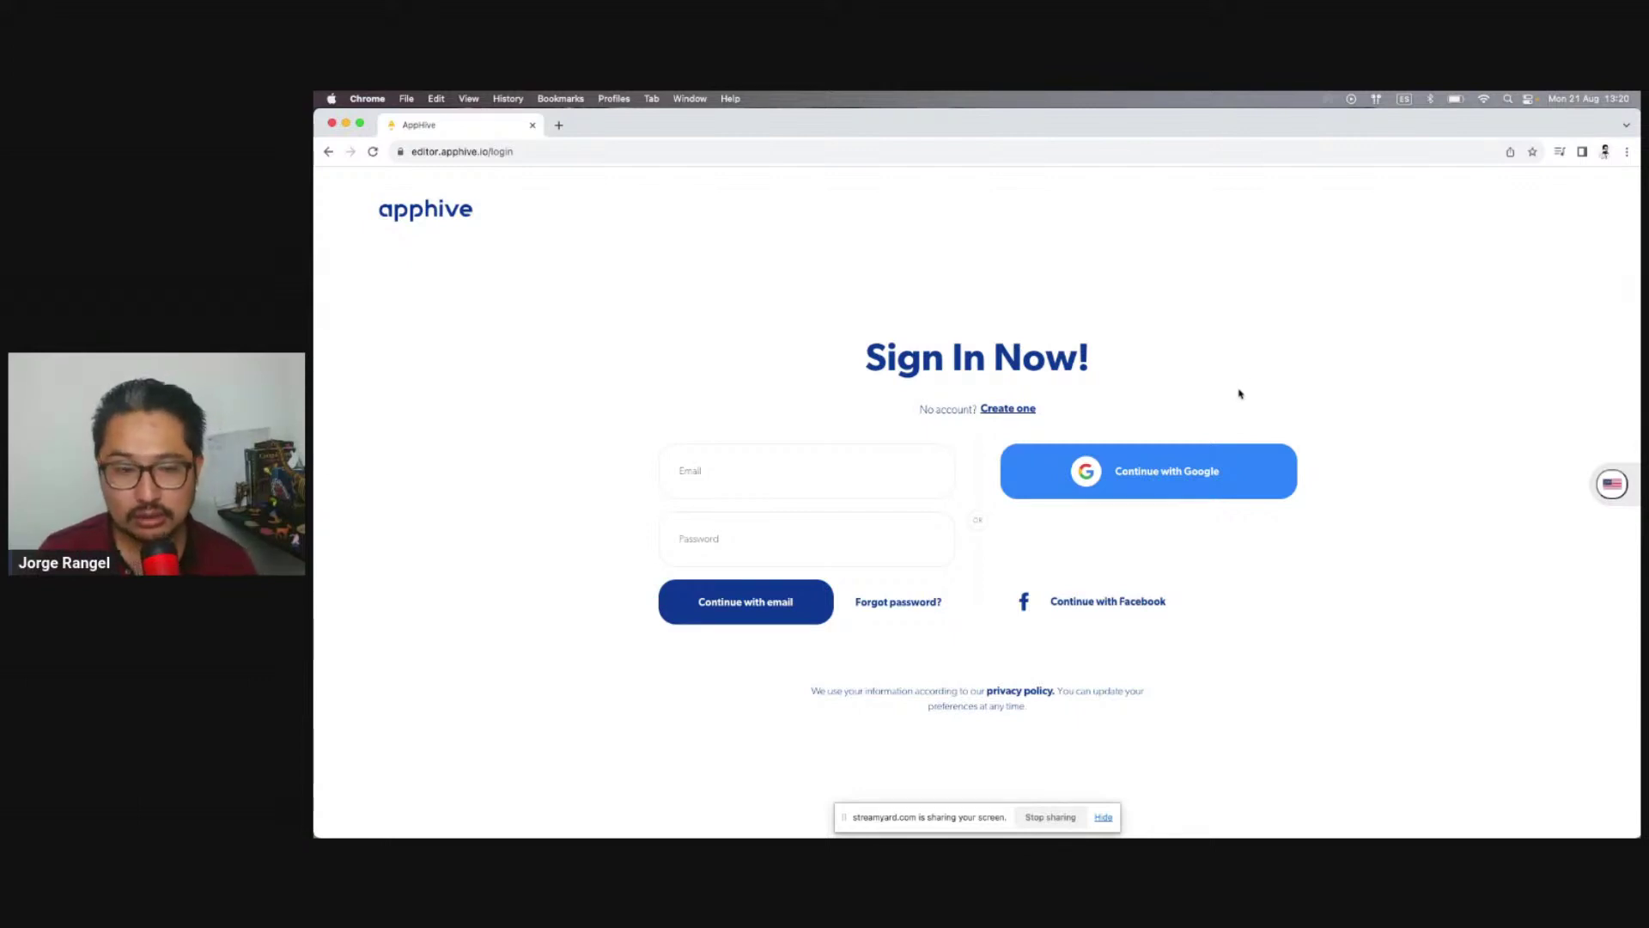
Sign back in through Continue with Google using the Google account.
left_click(1151, 486)
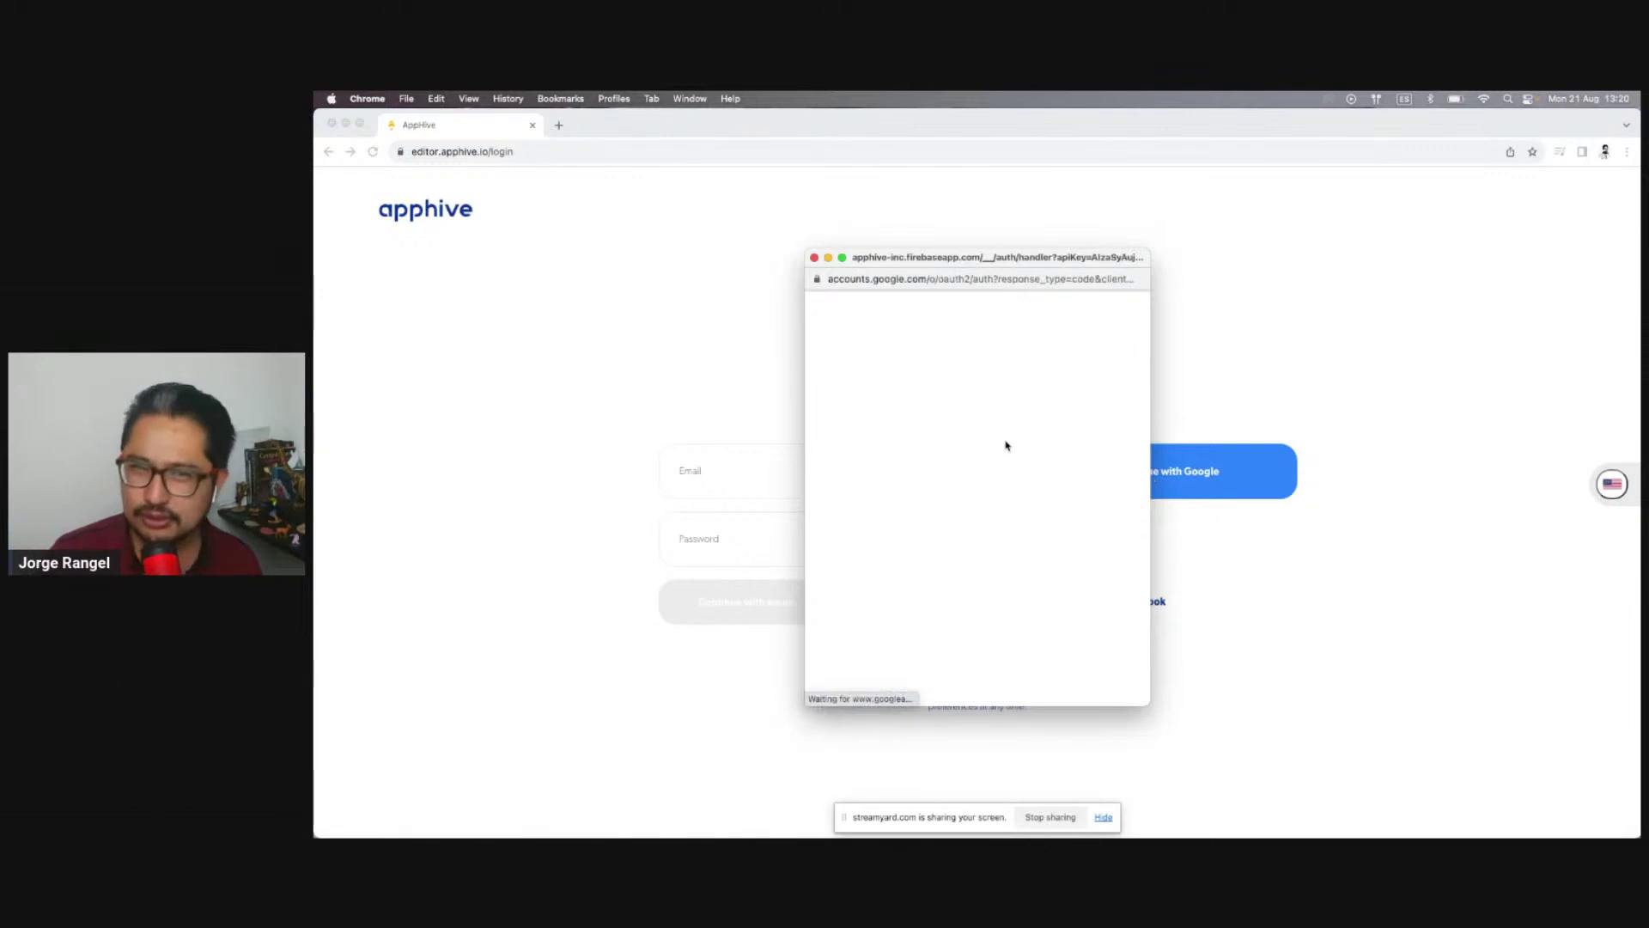
left_click(950, 486)
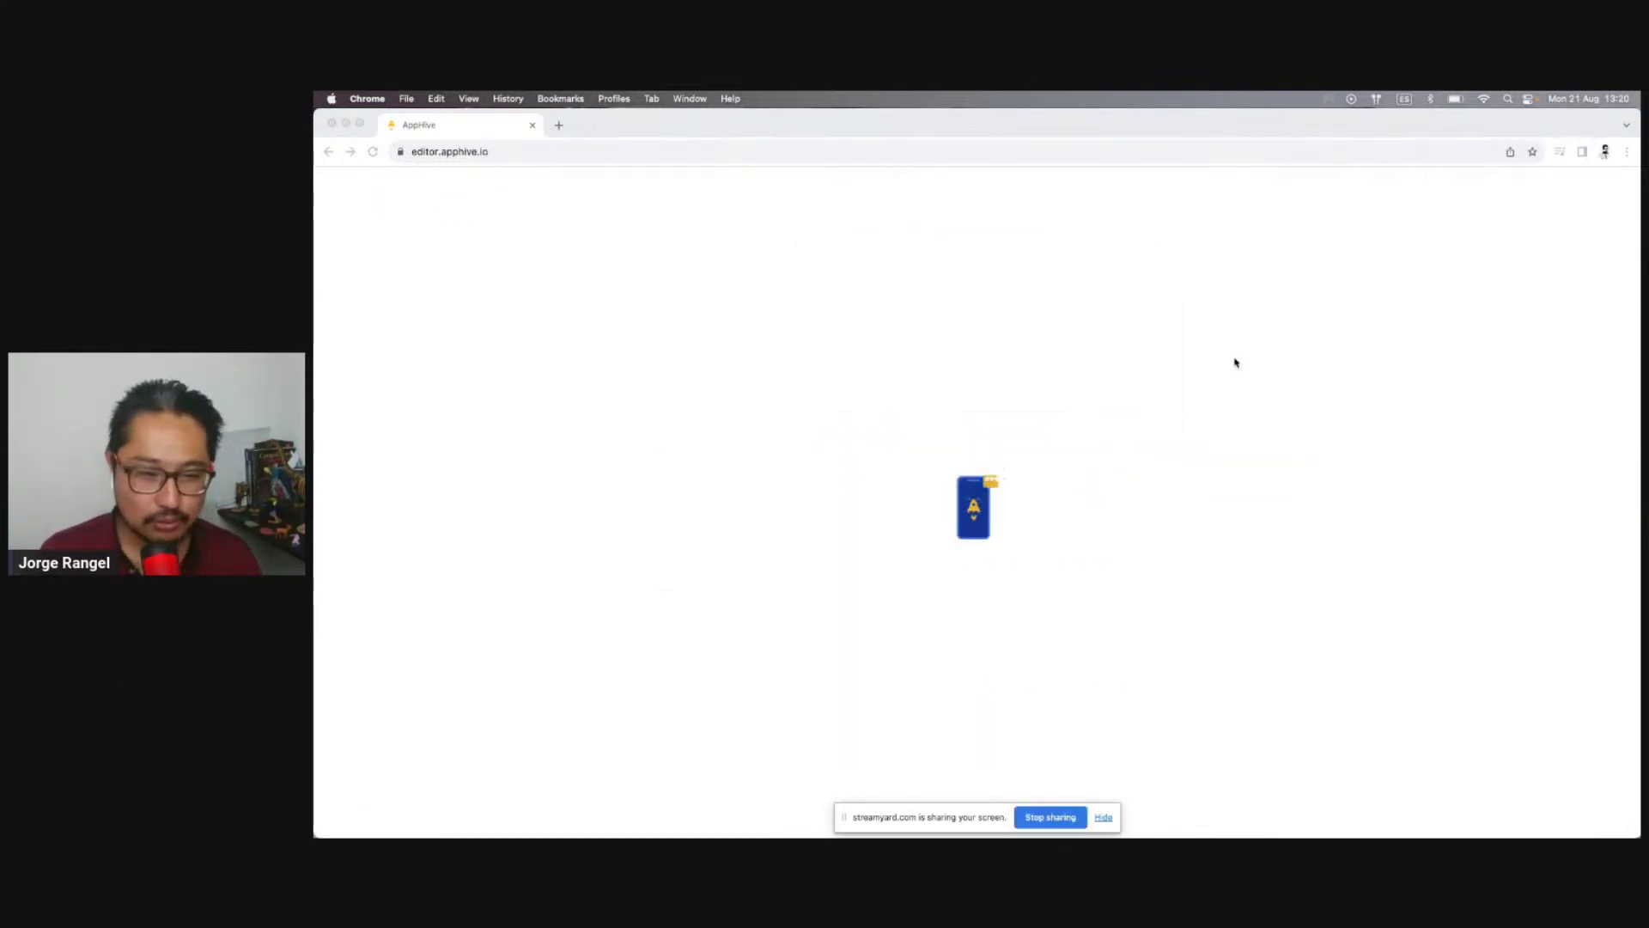
left_click(1086, 222)
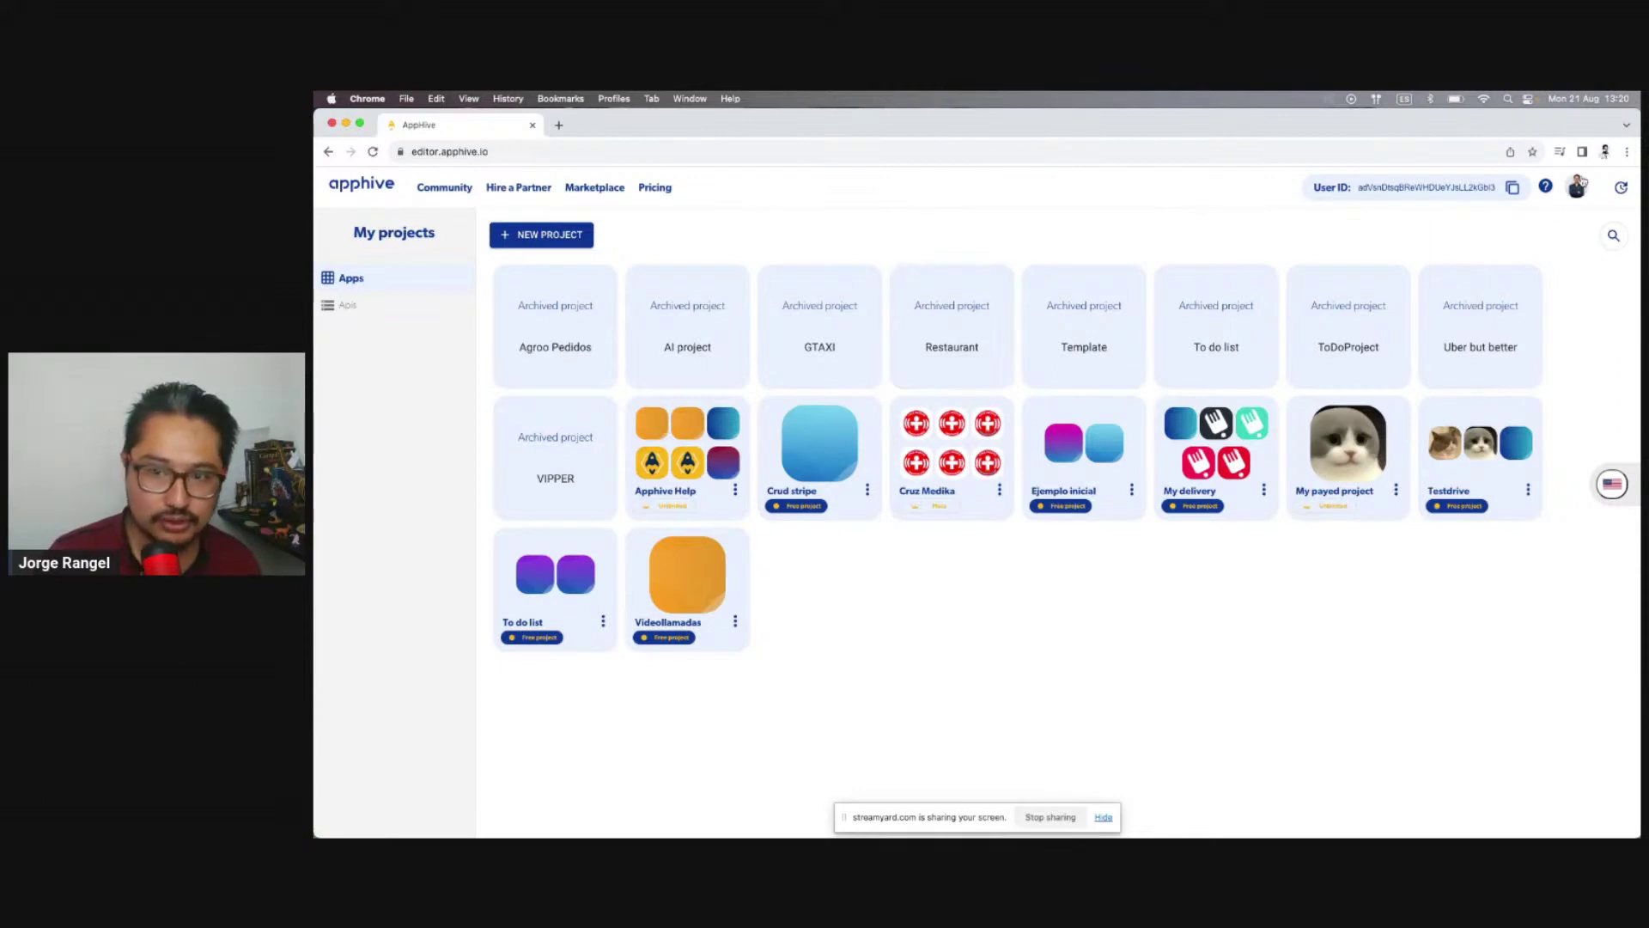
Log out again and open the Create one registration page.
left_click(1579, 184)
left_click(1484, 305)
left_click(786, 461)
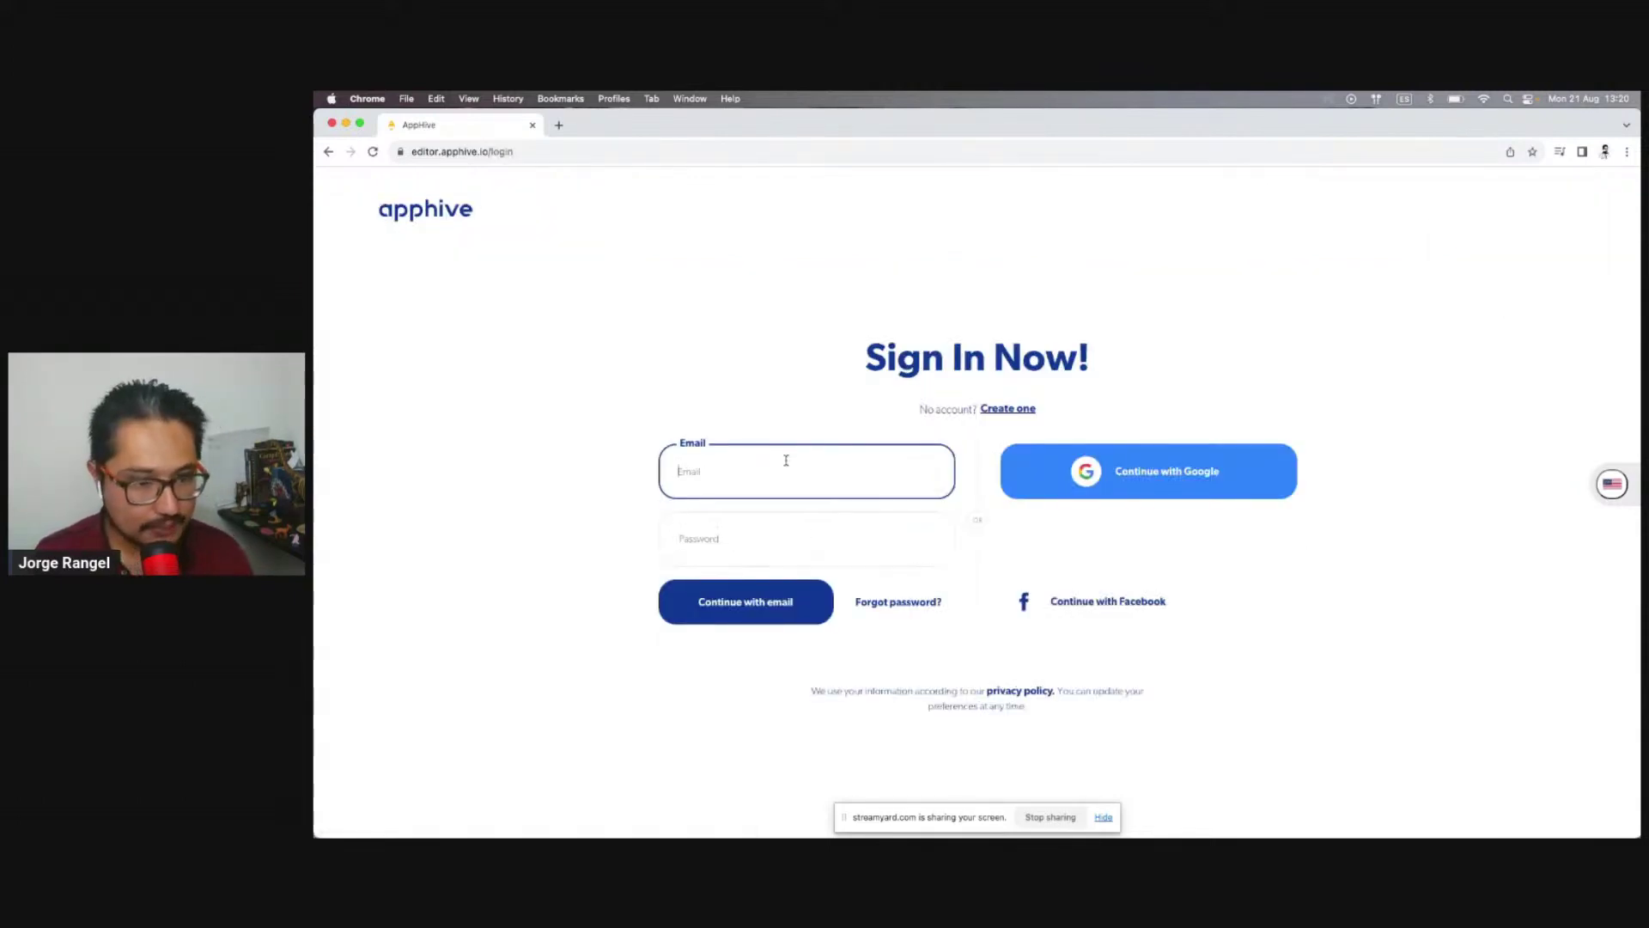
left_click(1007, 409)
Register with the new email address, enter and confirm a password, and create the account.
left_click(827, 487)
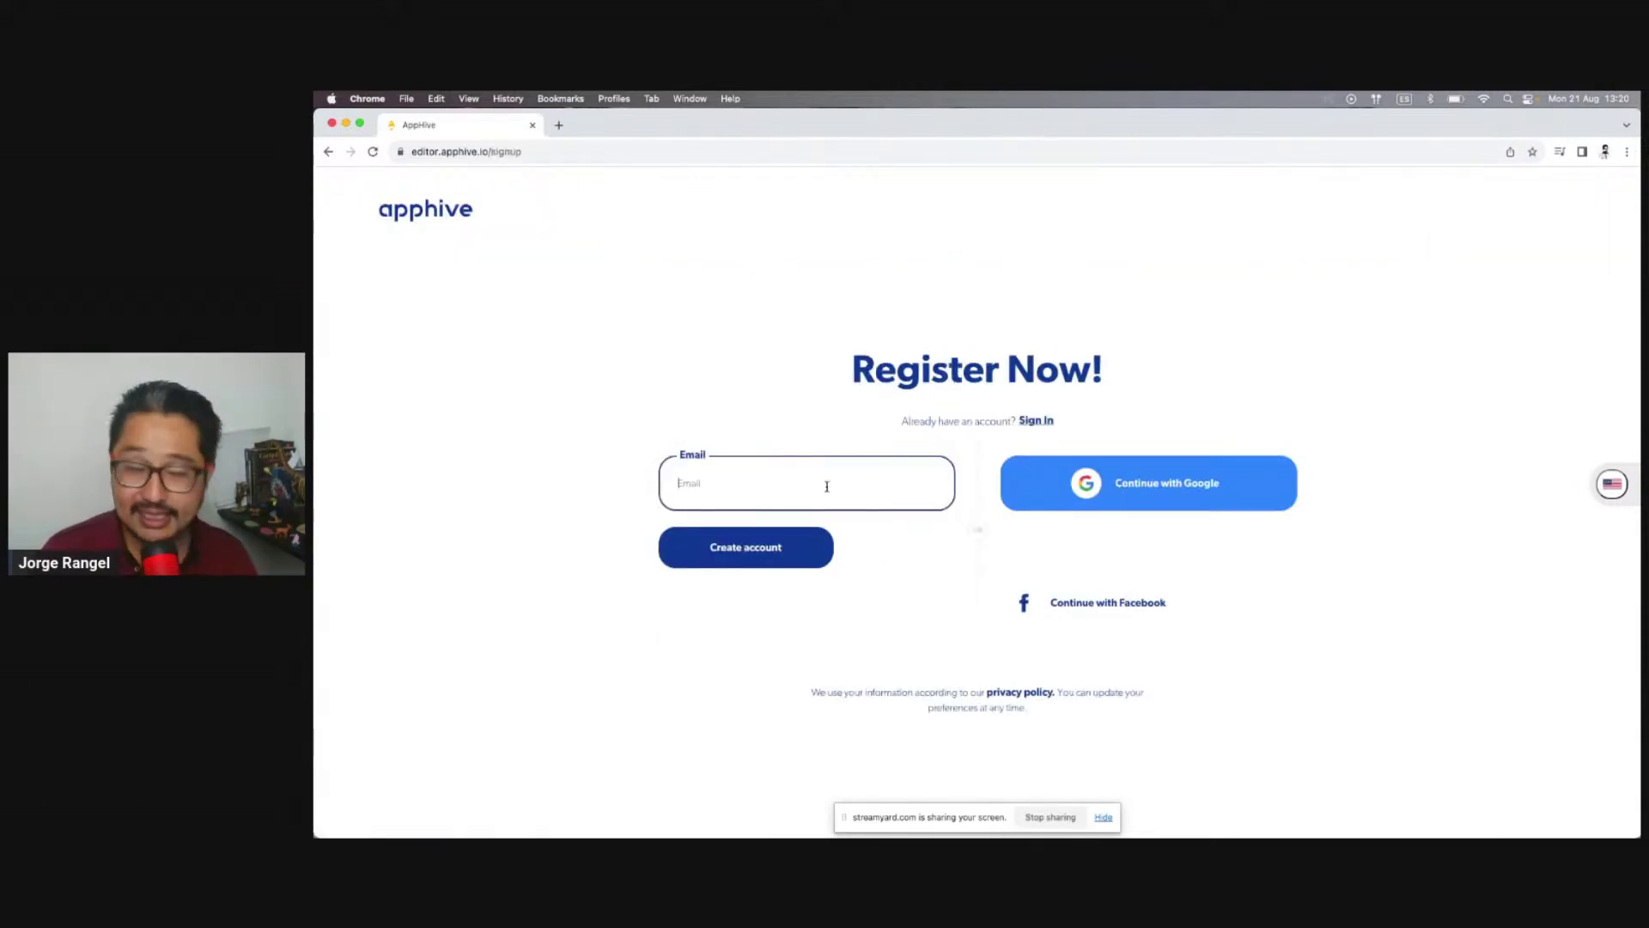
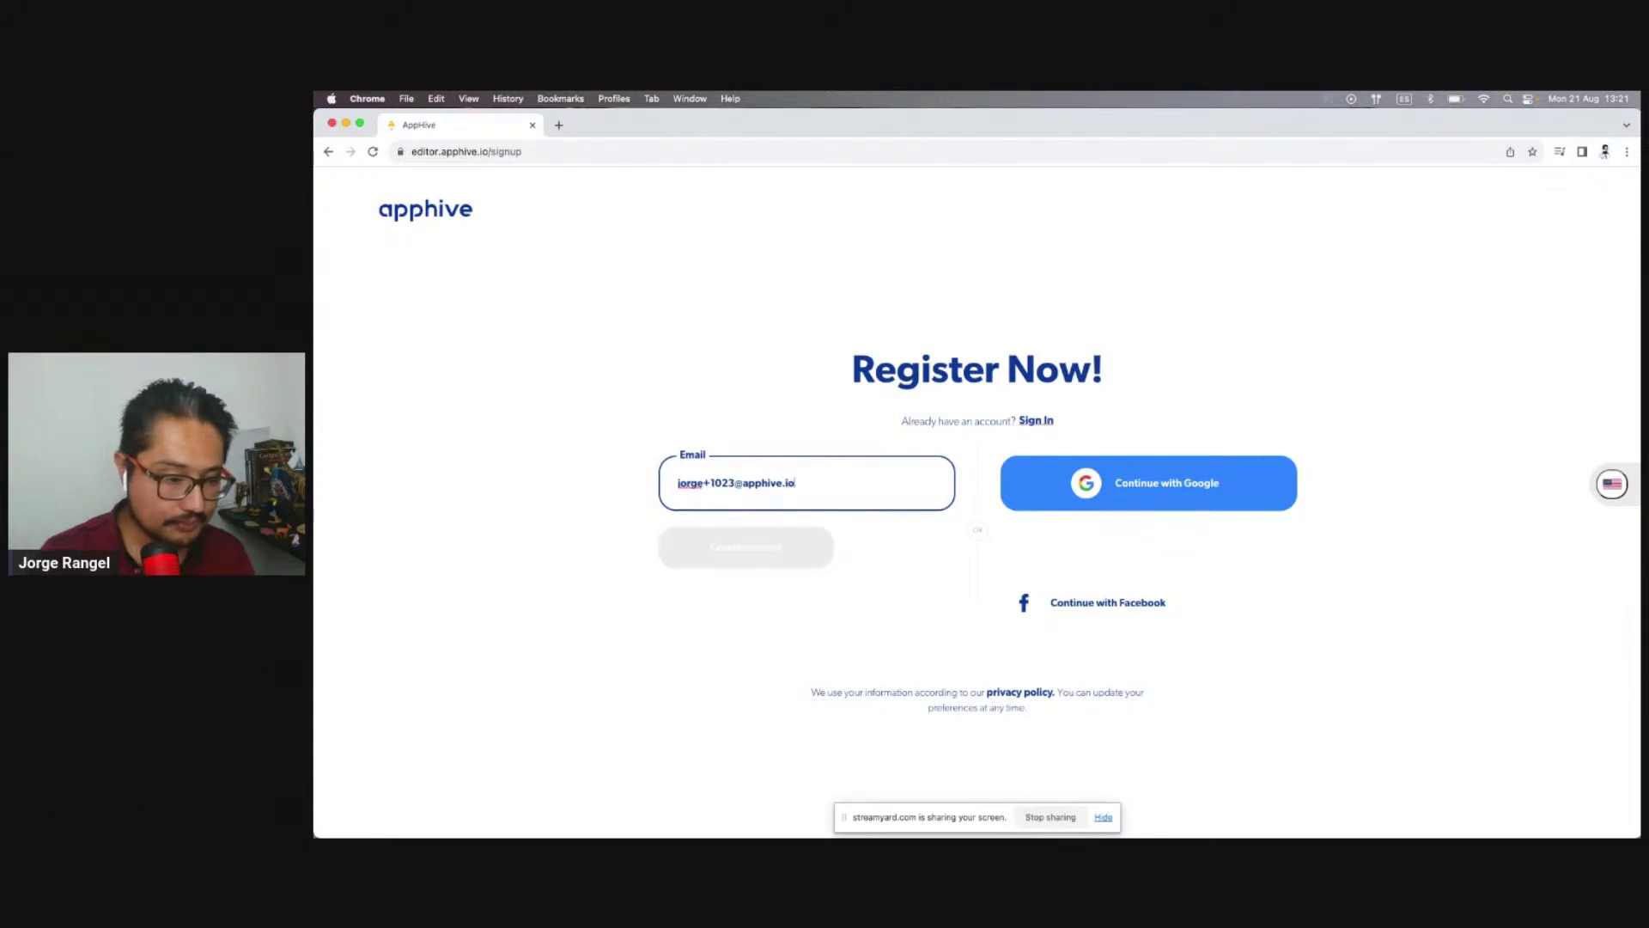
left_click(770, 545)
left_click(744, 483)
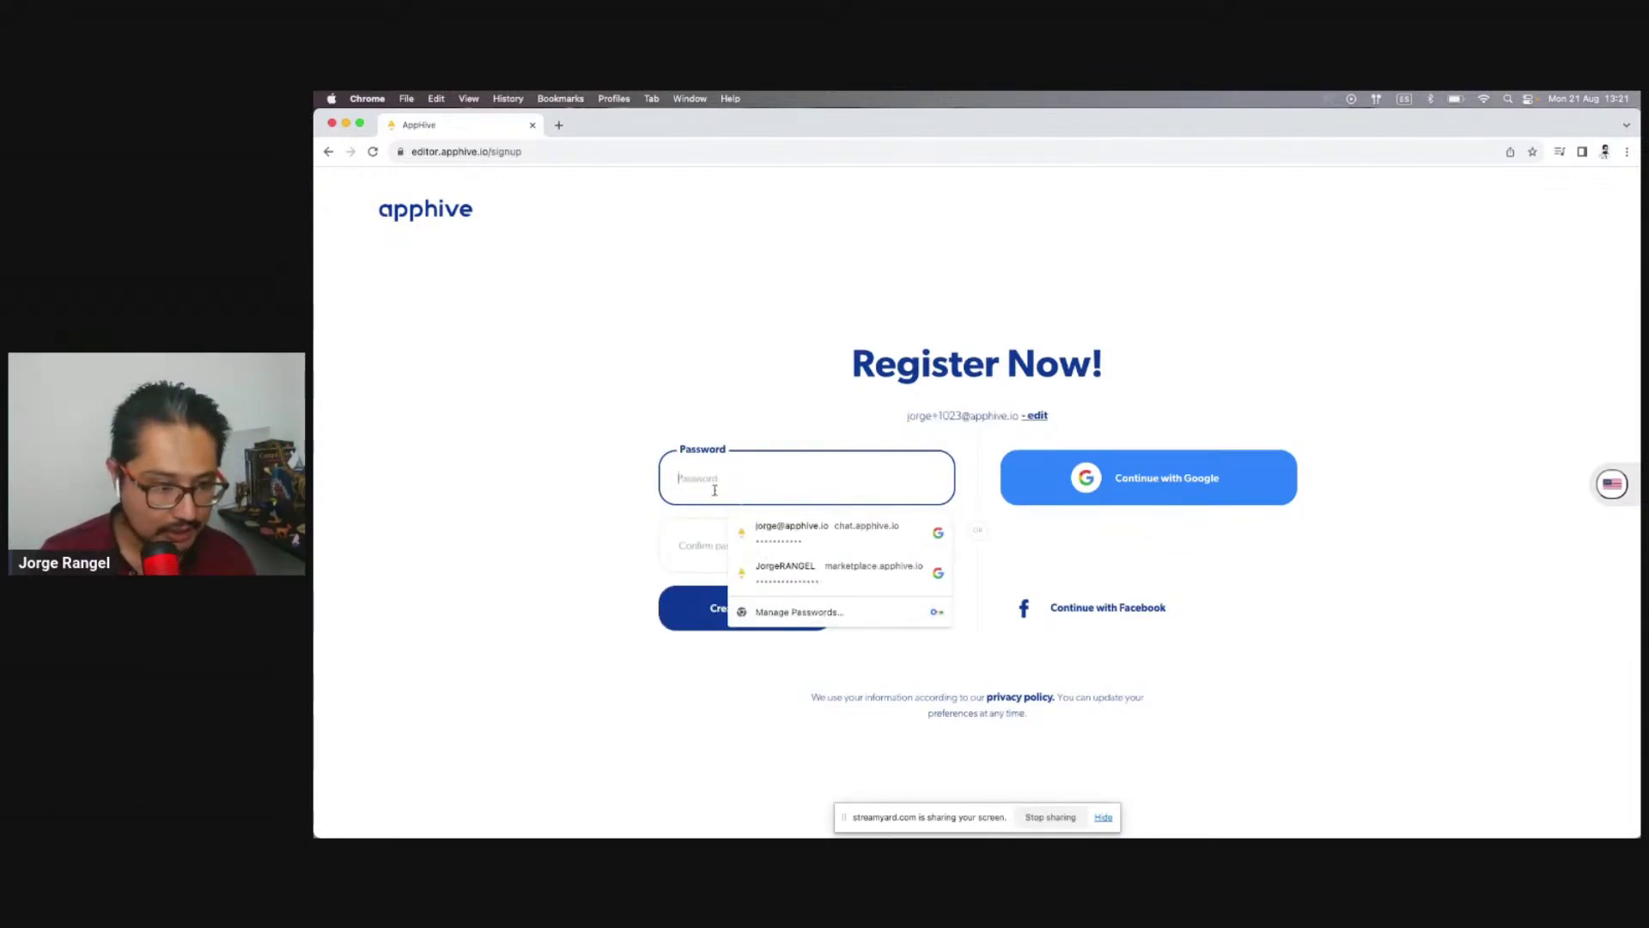
type("••••••")
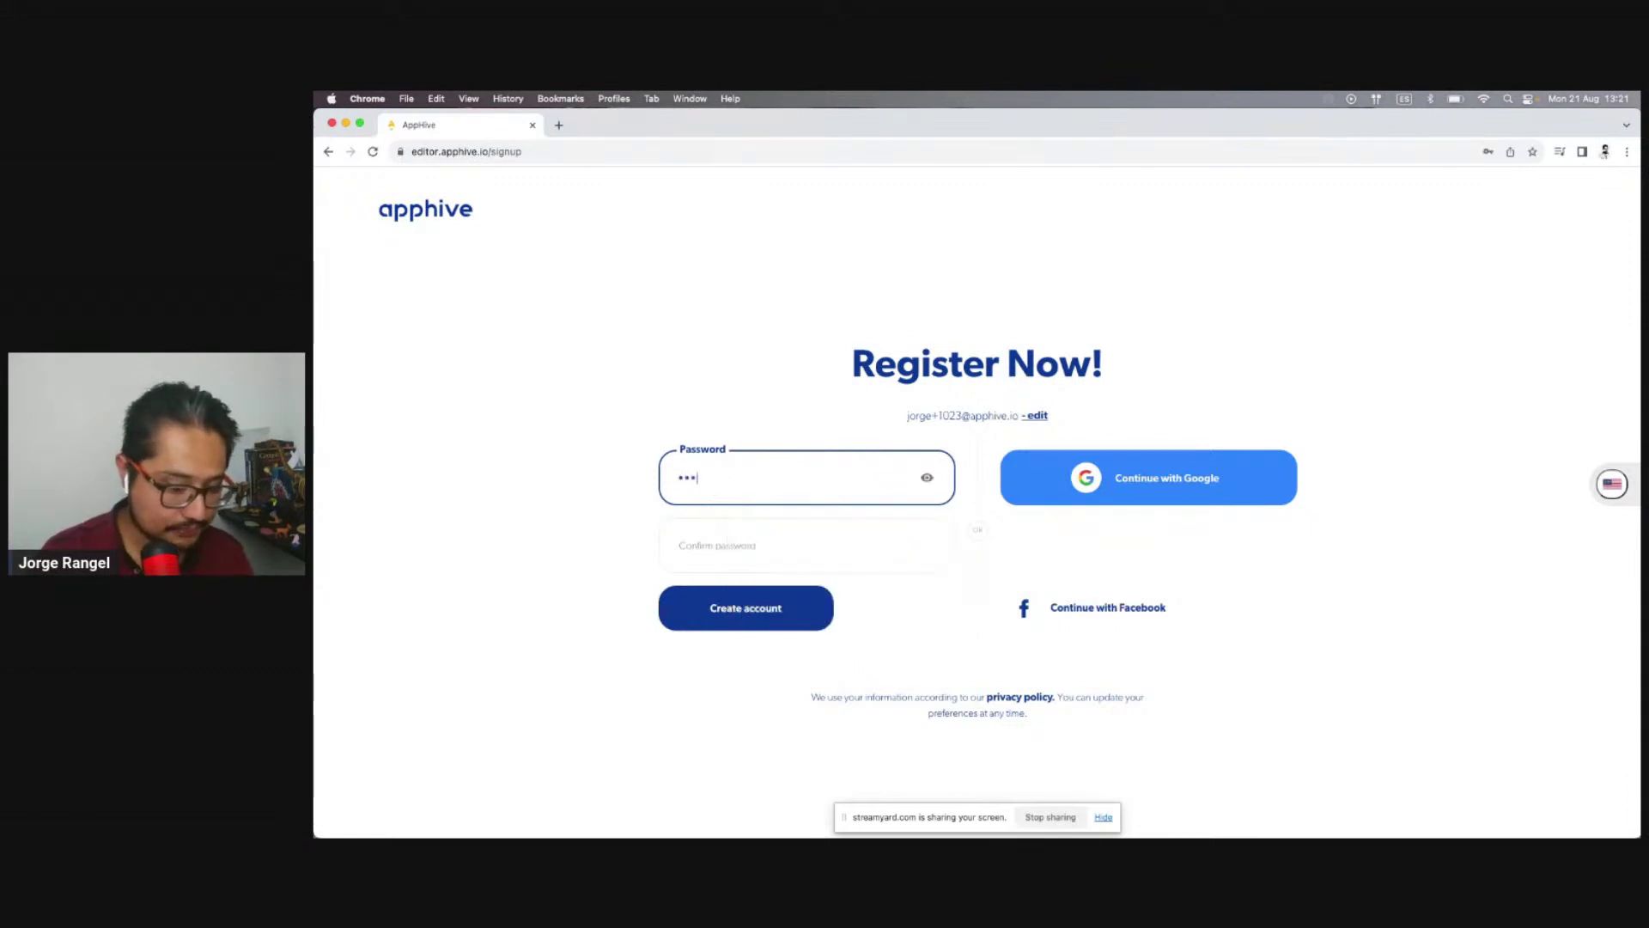
type("•••")
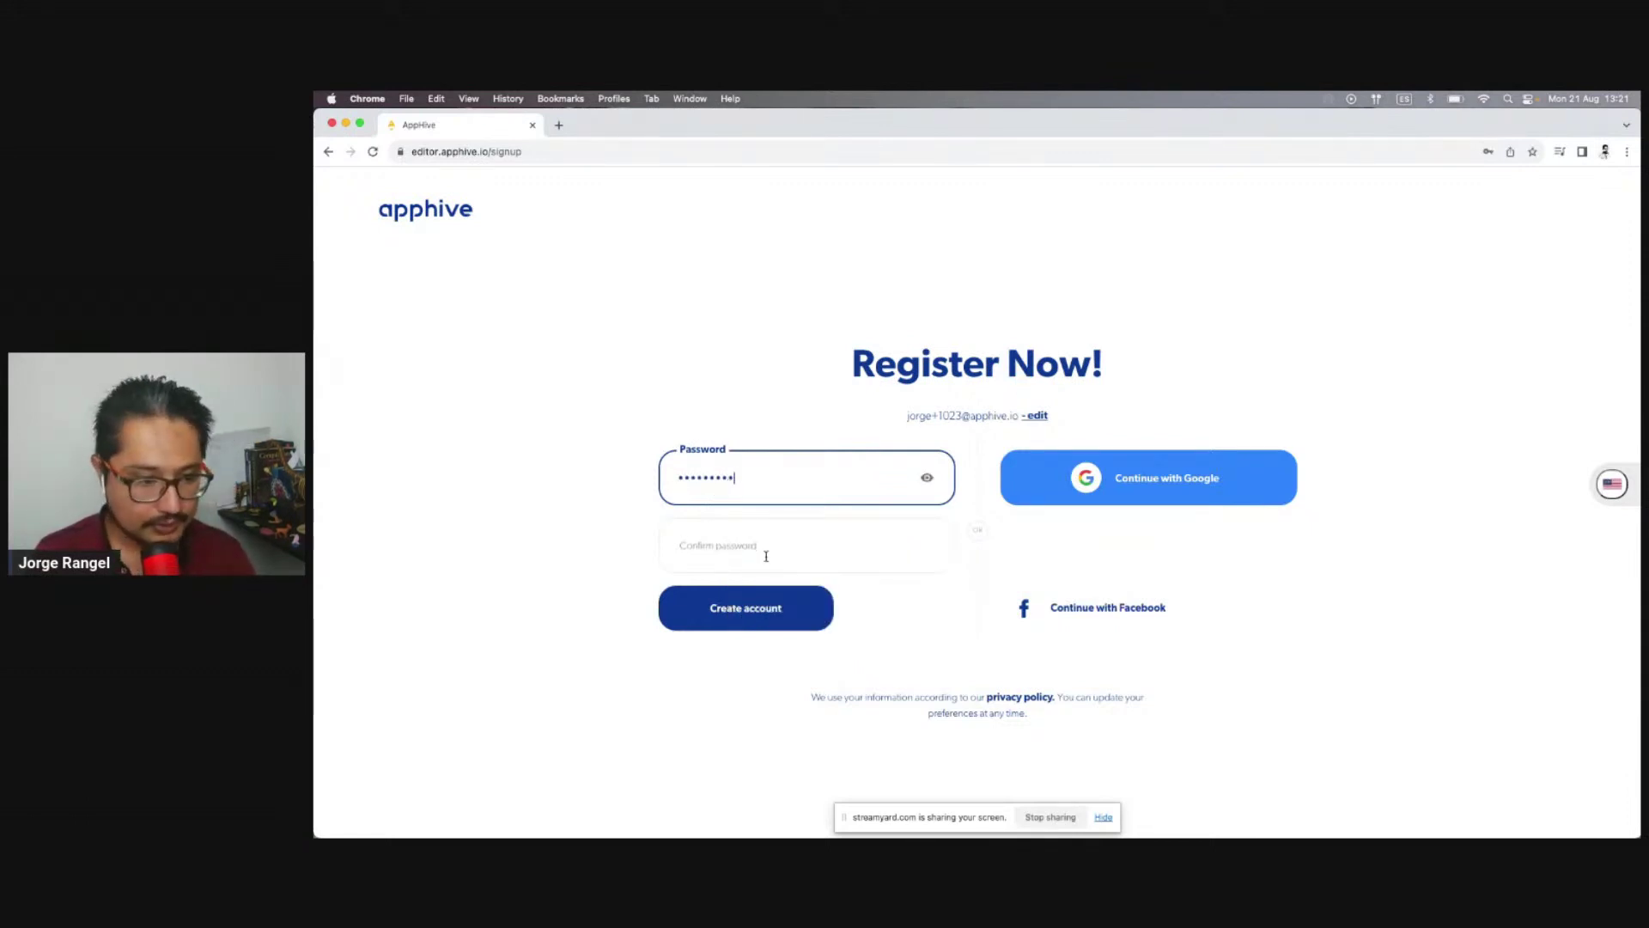
left_click(765, 549)
type("•••••••••")
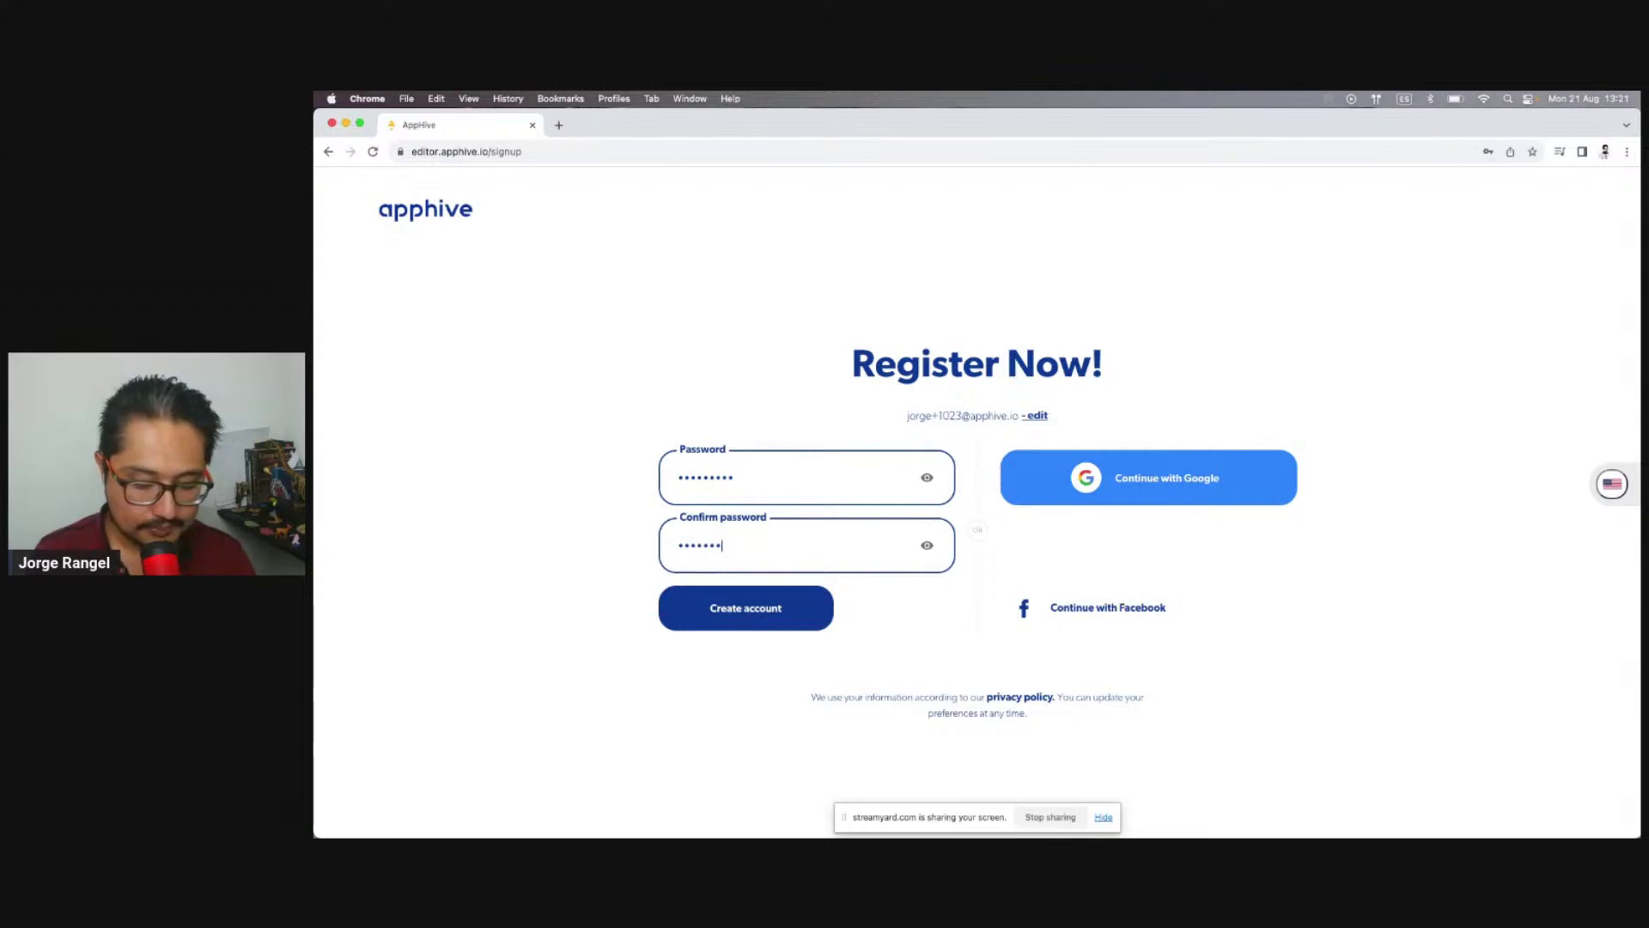
left_click(757, 620)
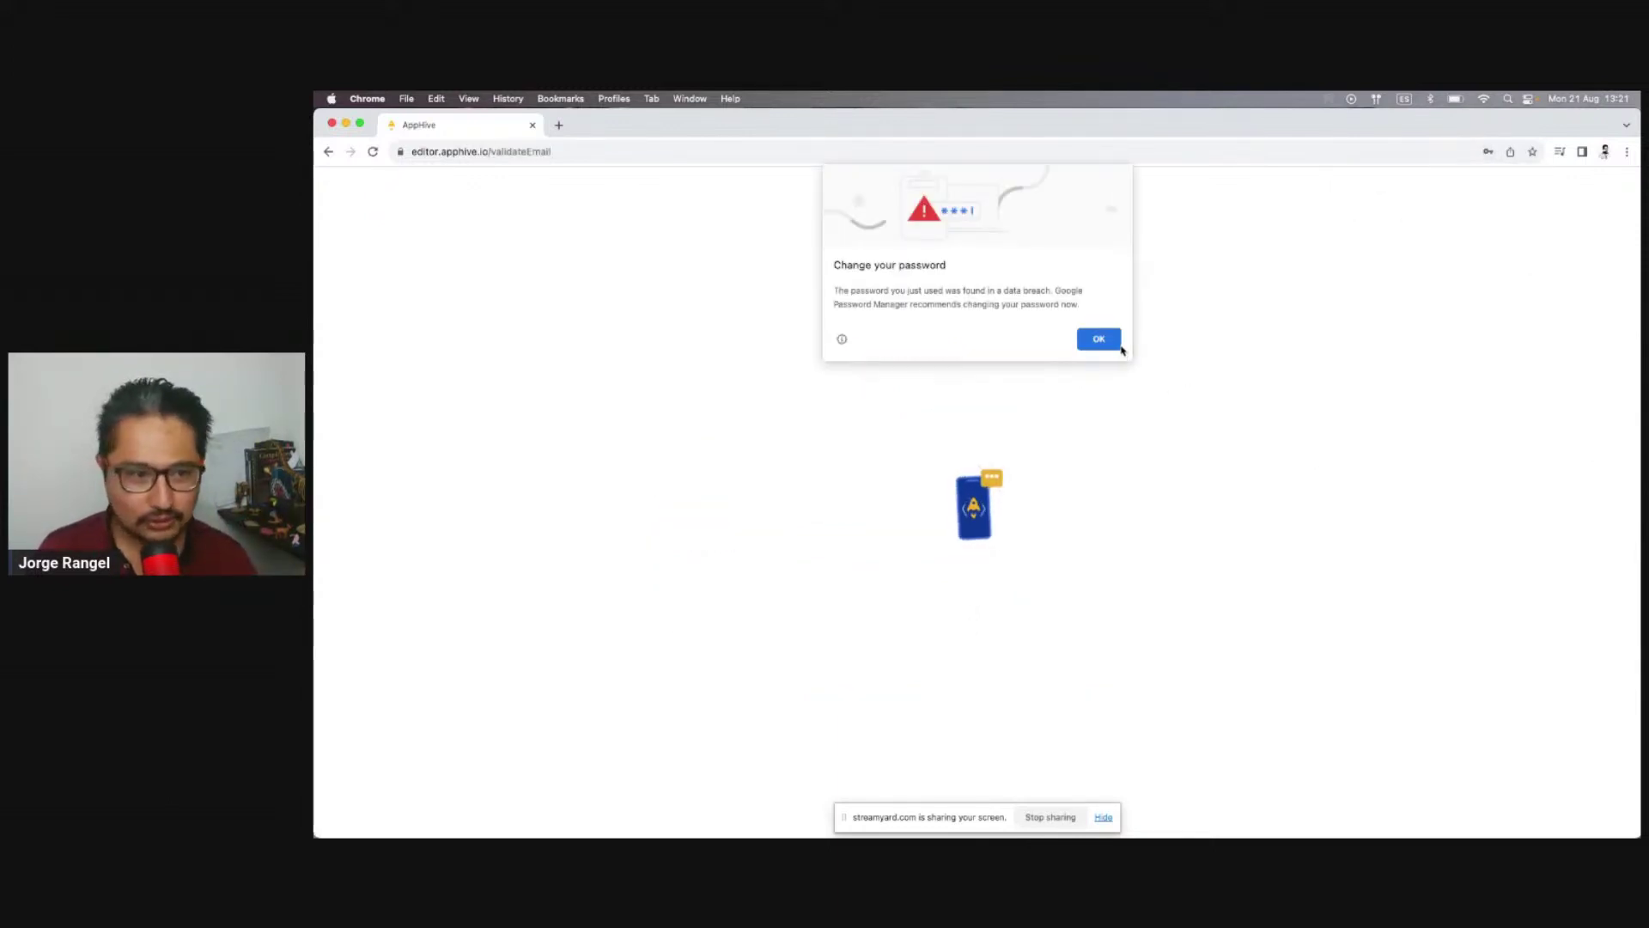
Dismiss Chrome's password breach warning and the save-password offer.
left_click(1104, 339)
left_click(1533, 175)
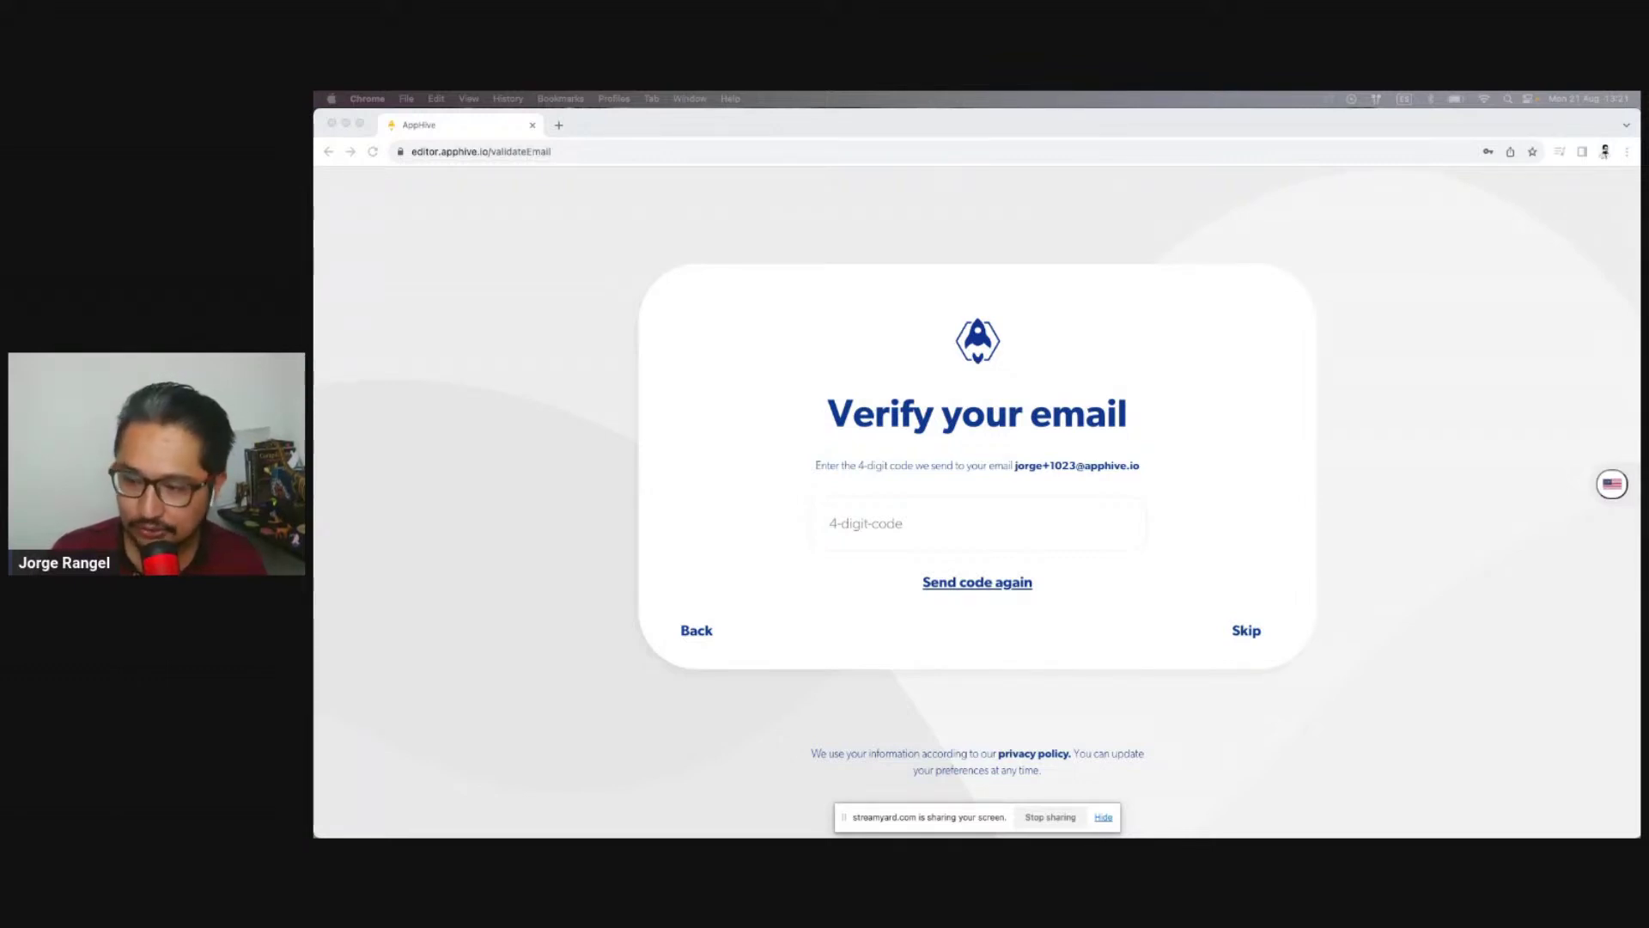
left_click(978, 524)
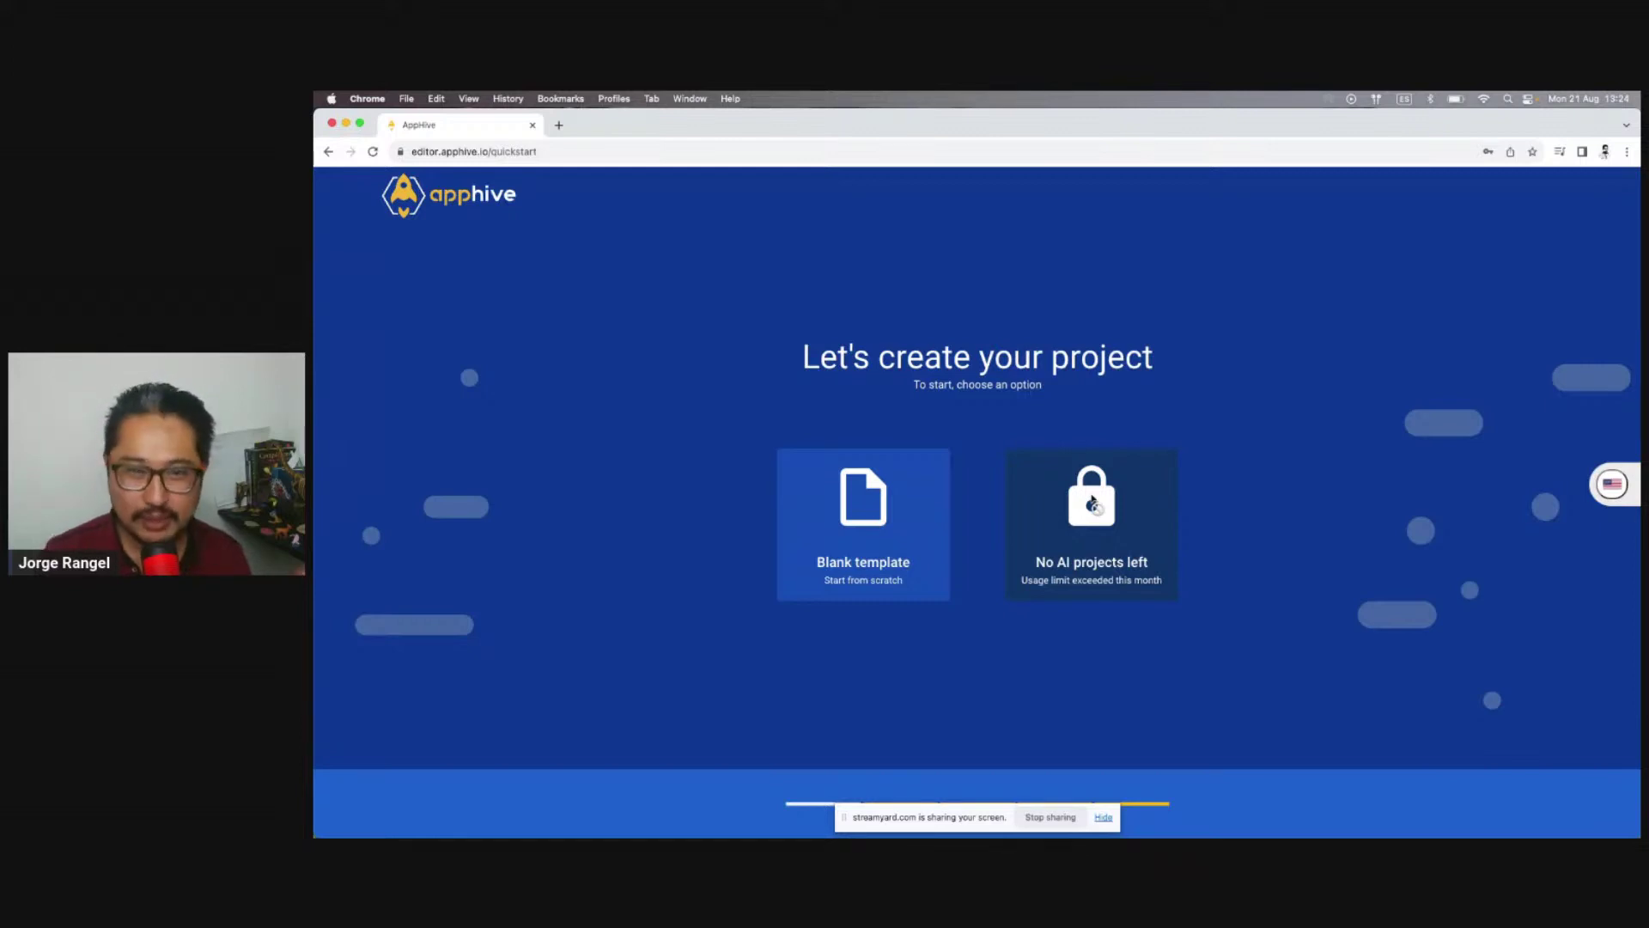
Choose Blank template and name the project 'Riding project'.
left_click(903, 532)
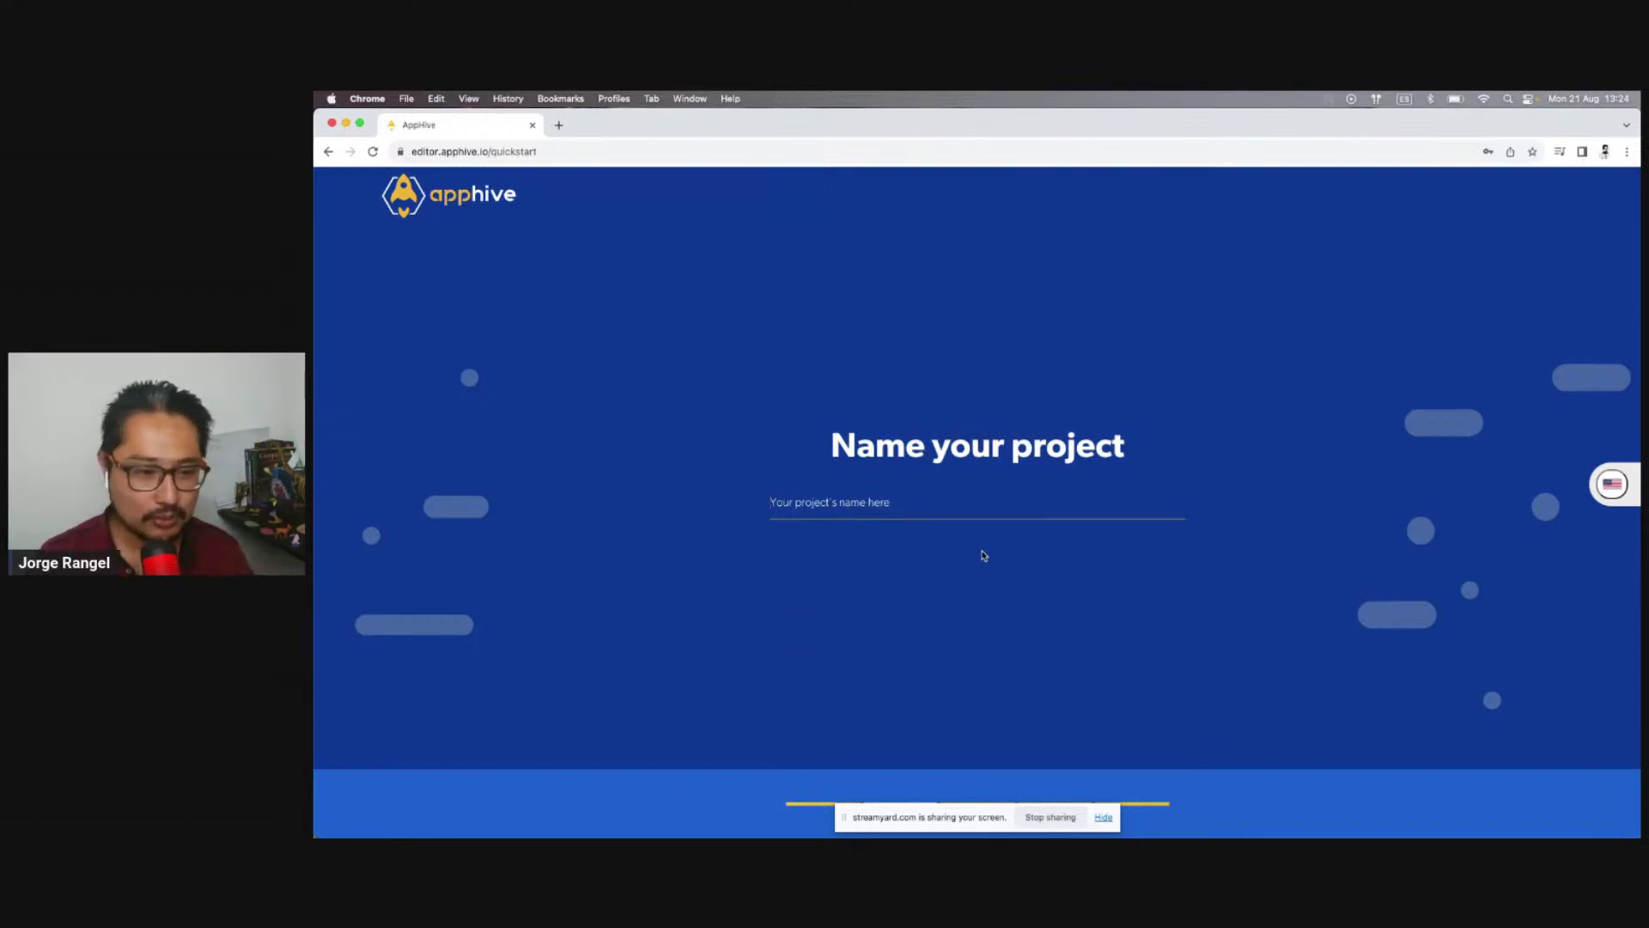
left_click(986, 500)
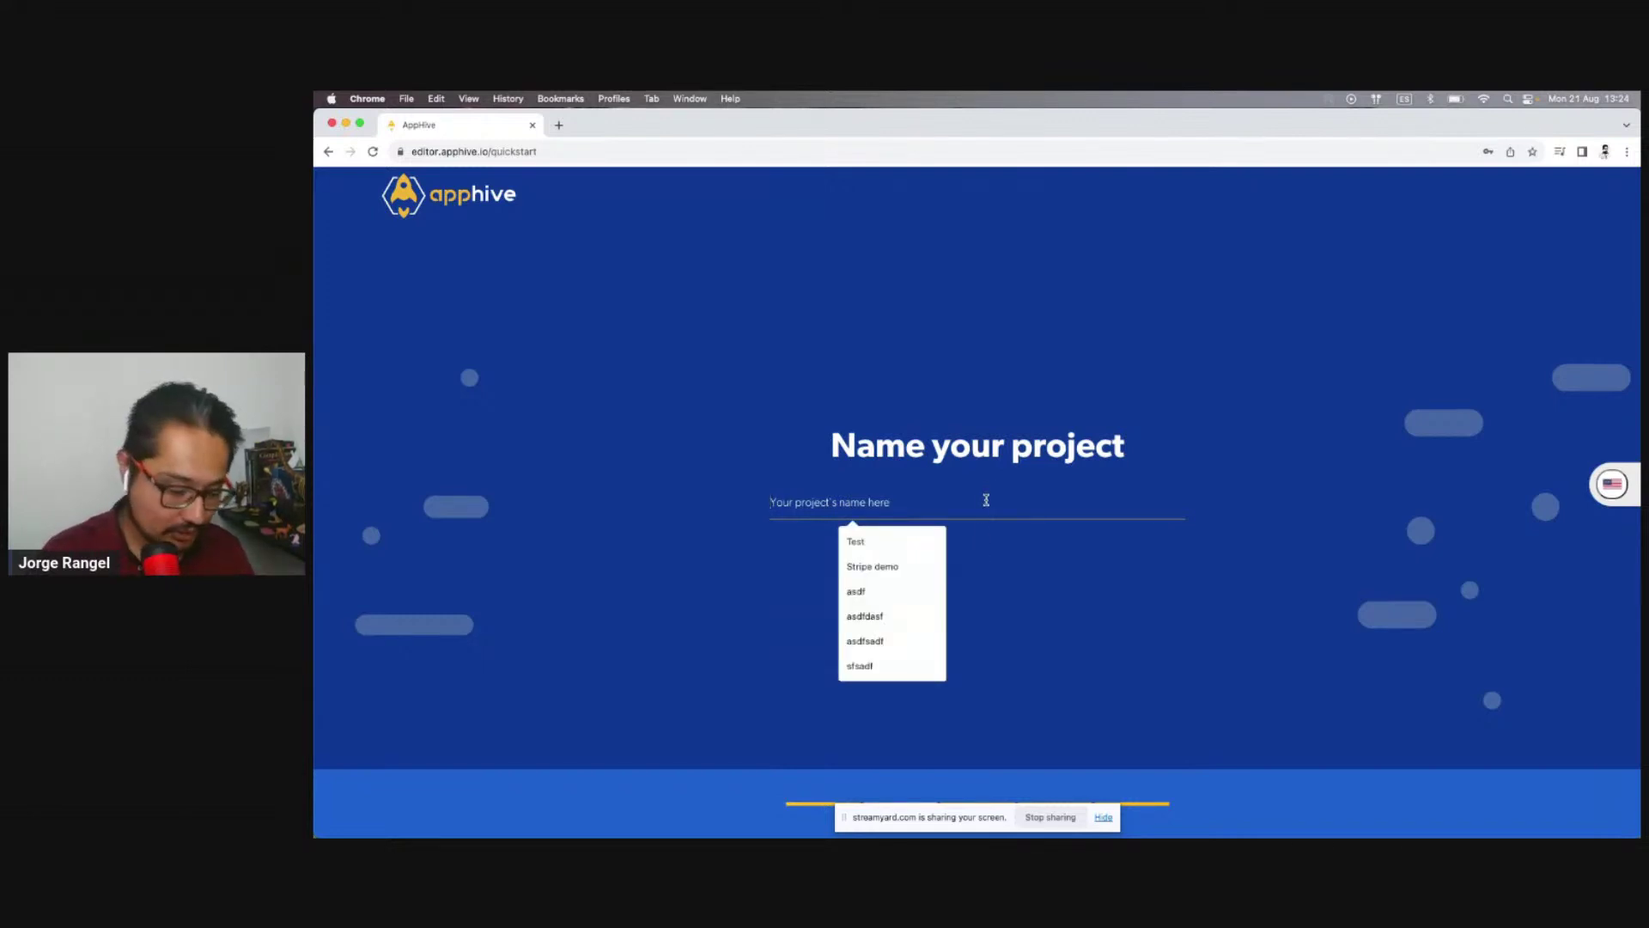
type("T")
key("BackSpace")
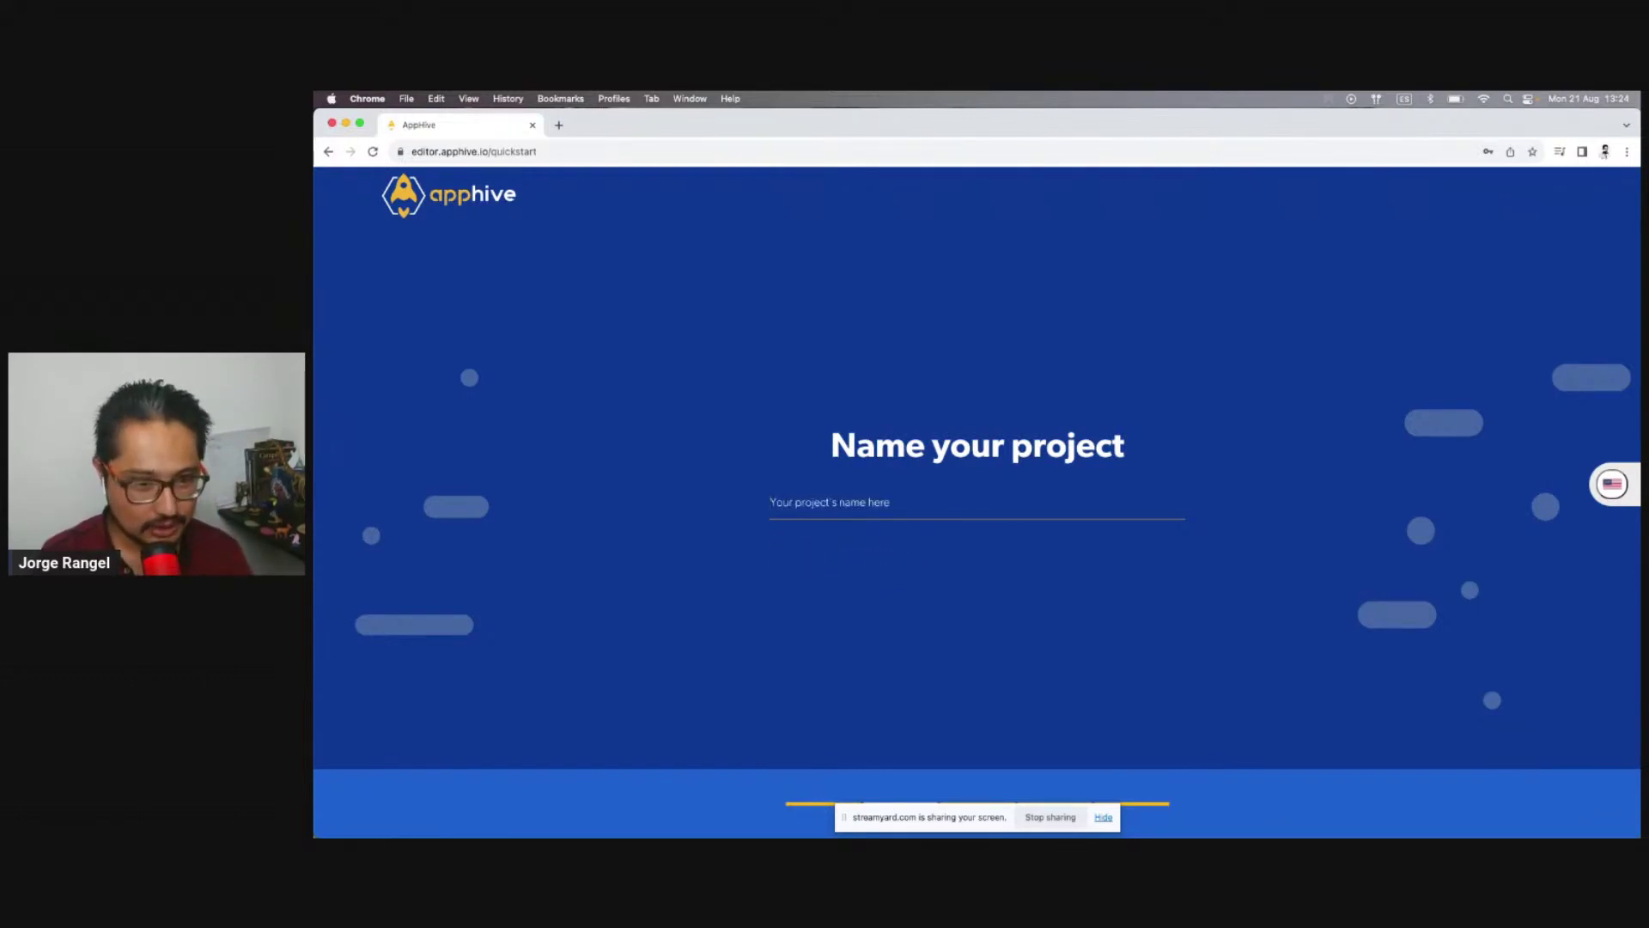
type("Riding app")
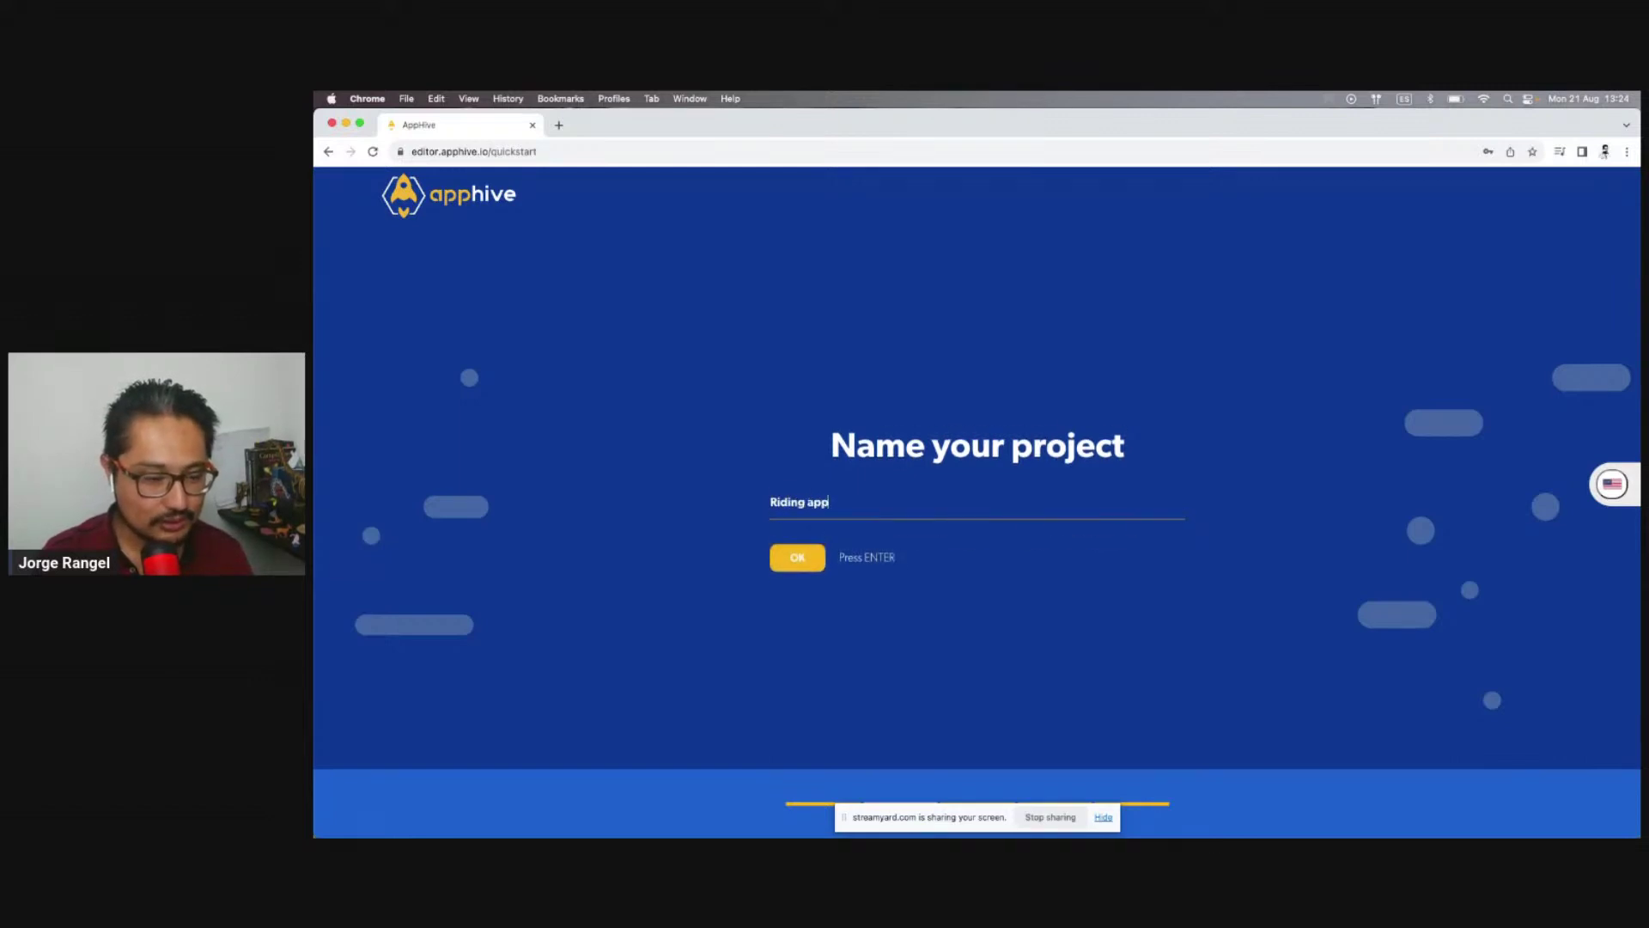
key("BackSpace")
key("BackSpace")
key("BackSpace")
type("project")
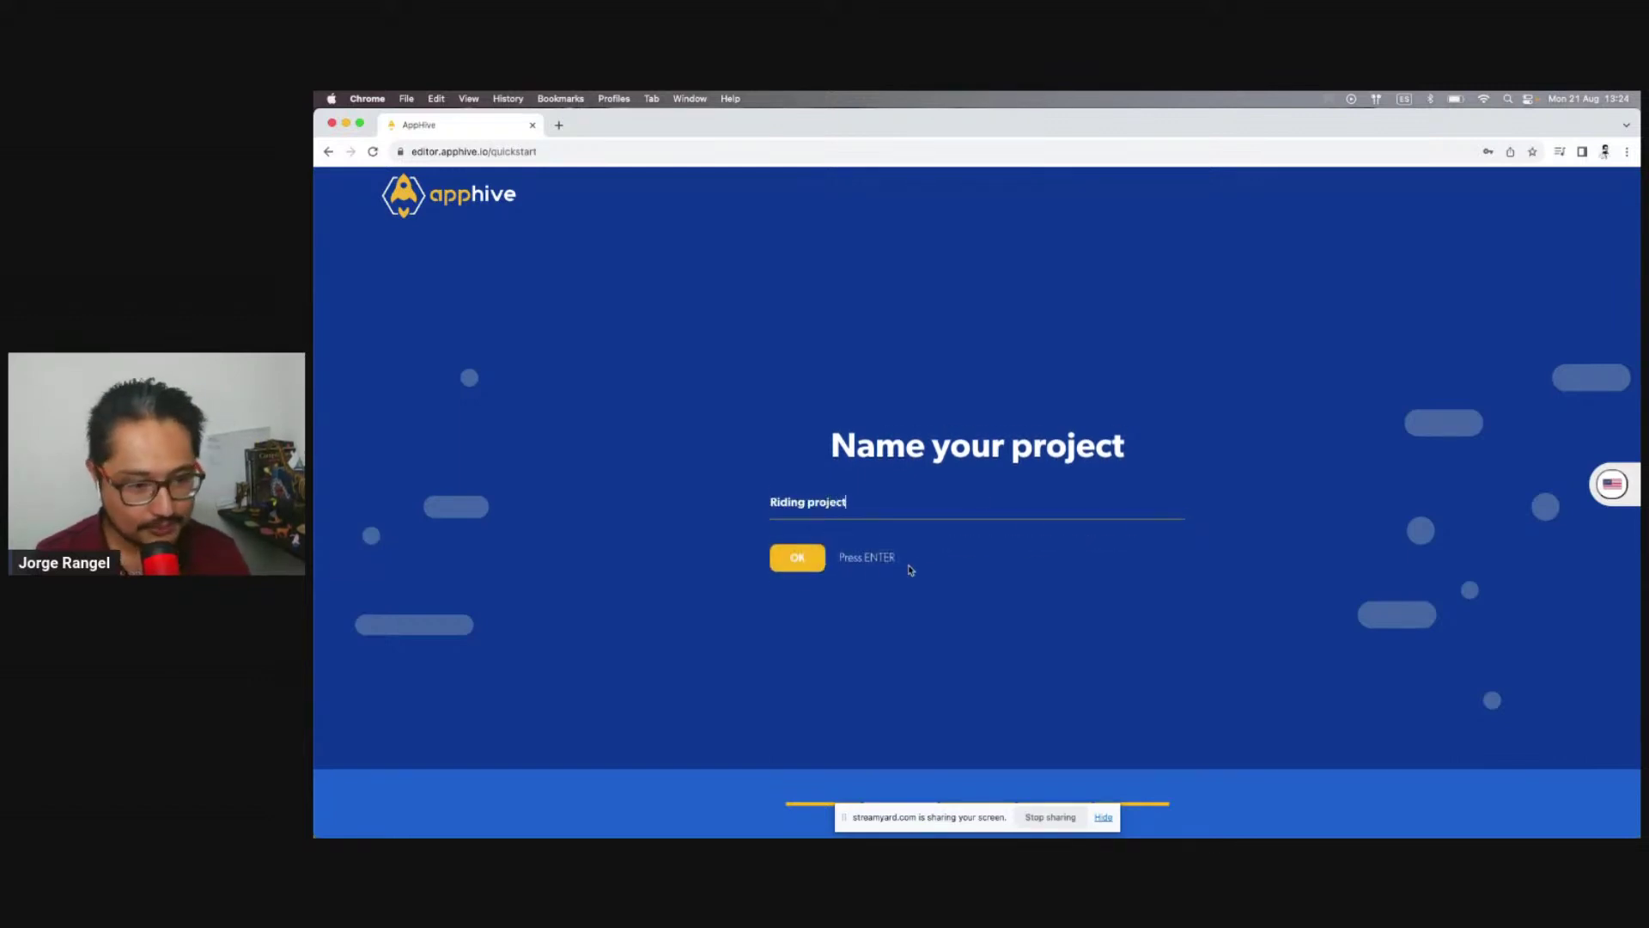
left_click(818, 567)
left_click(1019, 514)
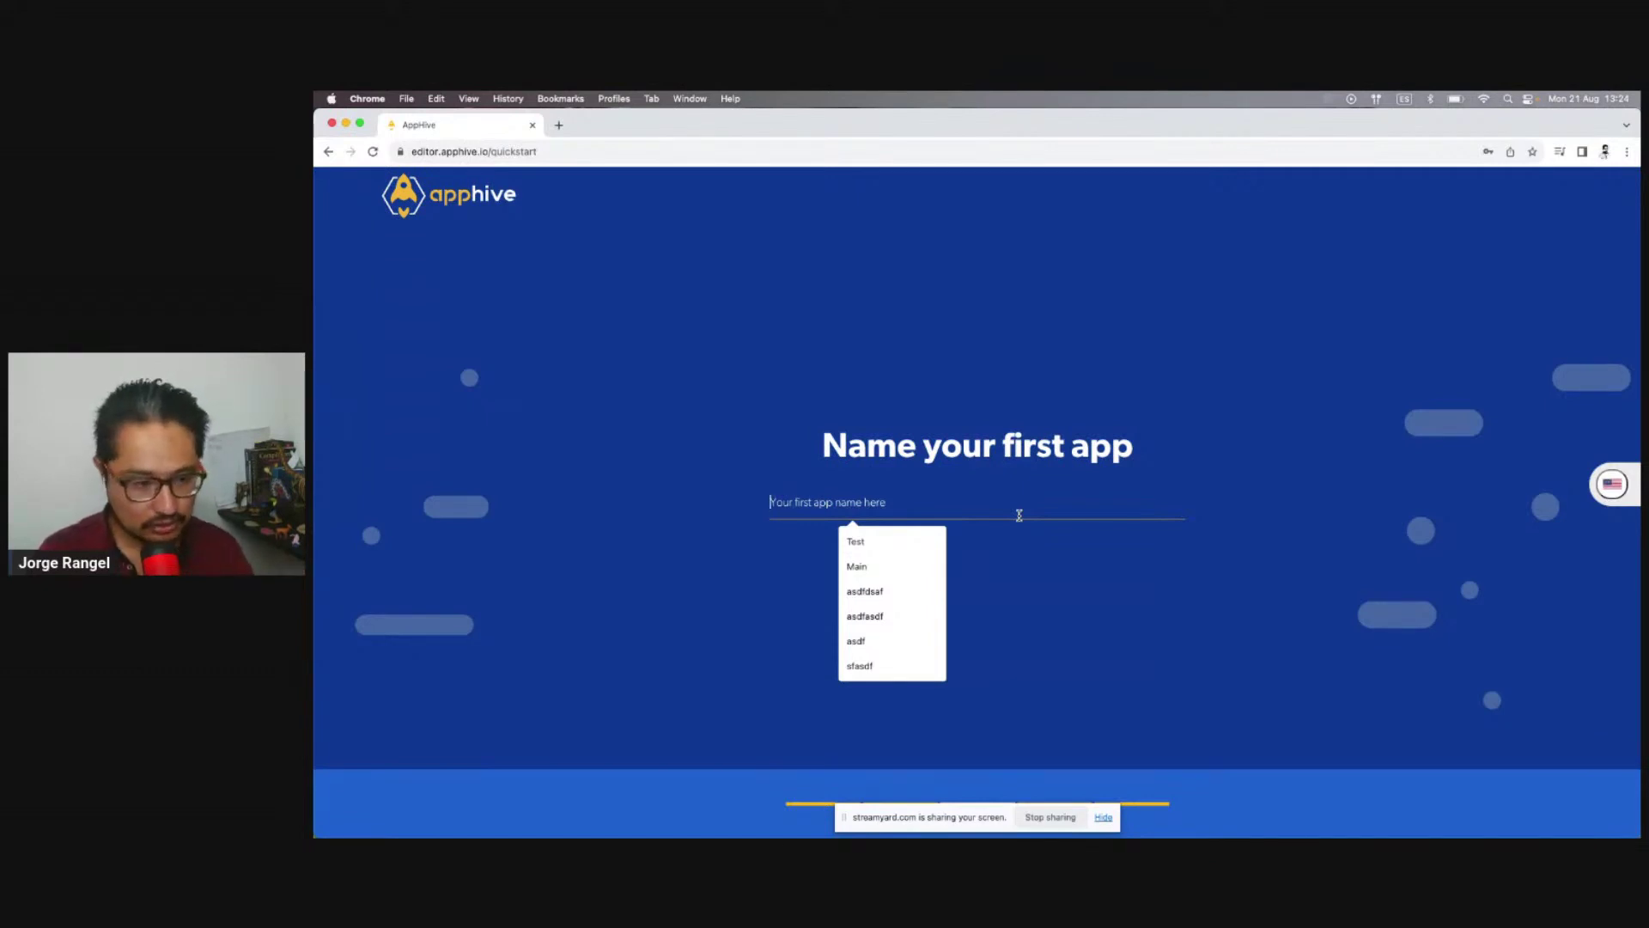
Name the first app 'App 1' and give it the red gallery icon.
type("App 1")
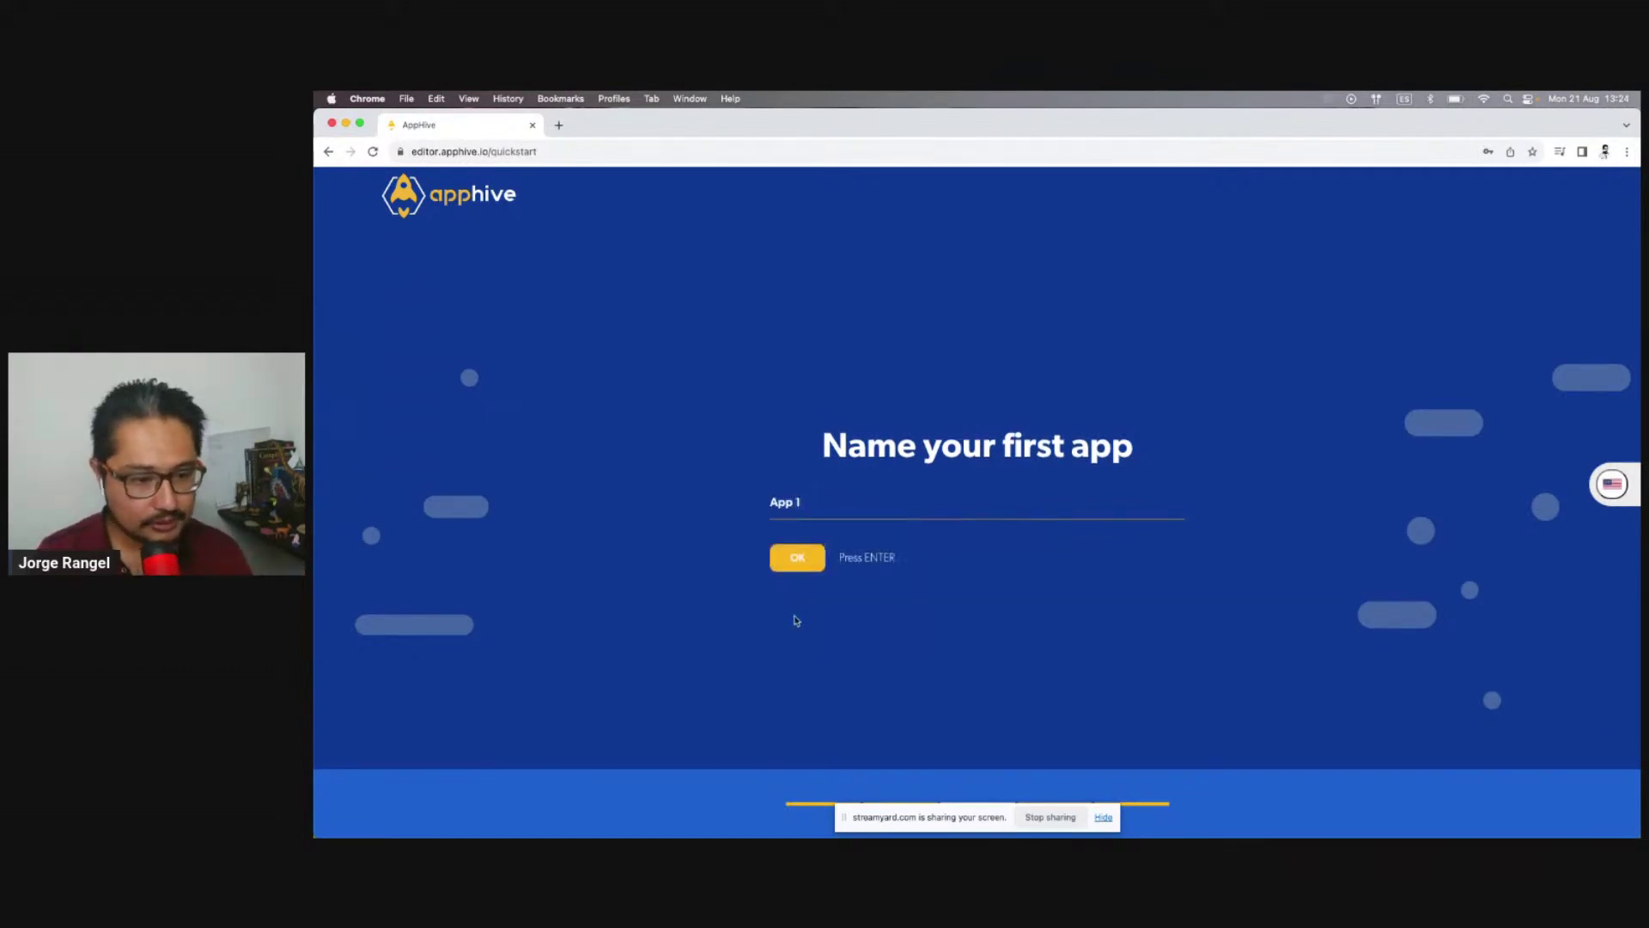
left_click(808, 560)
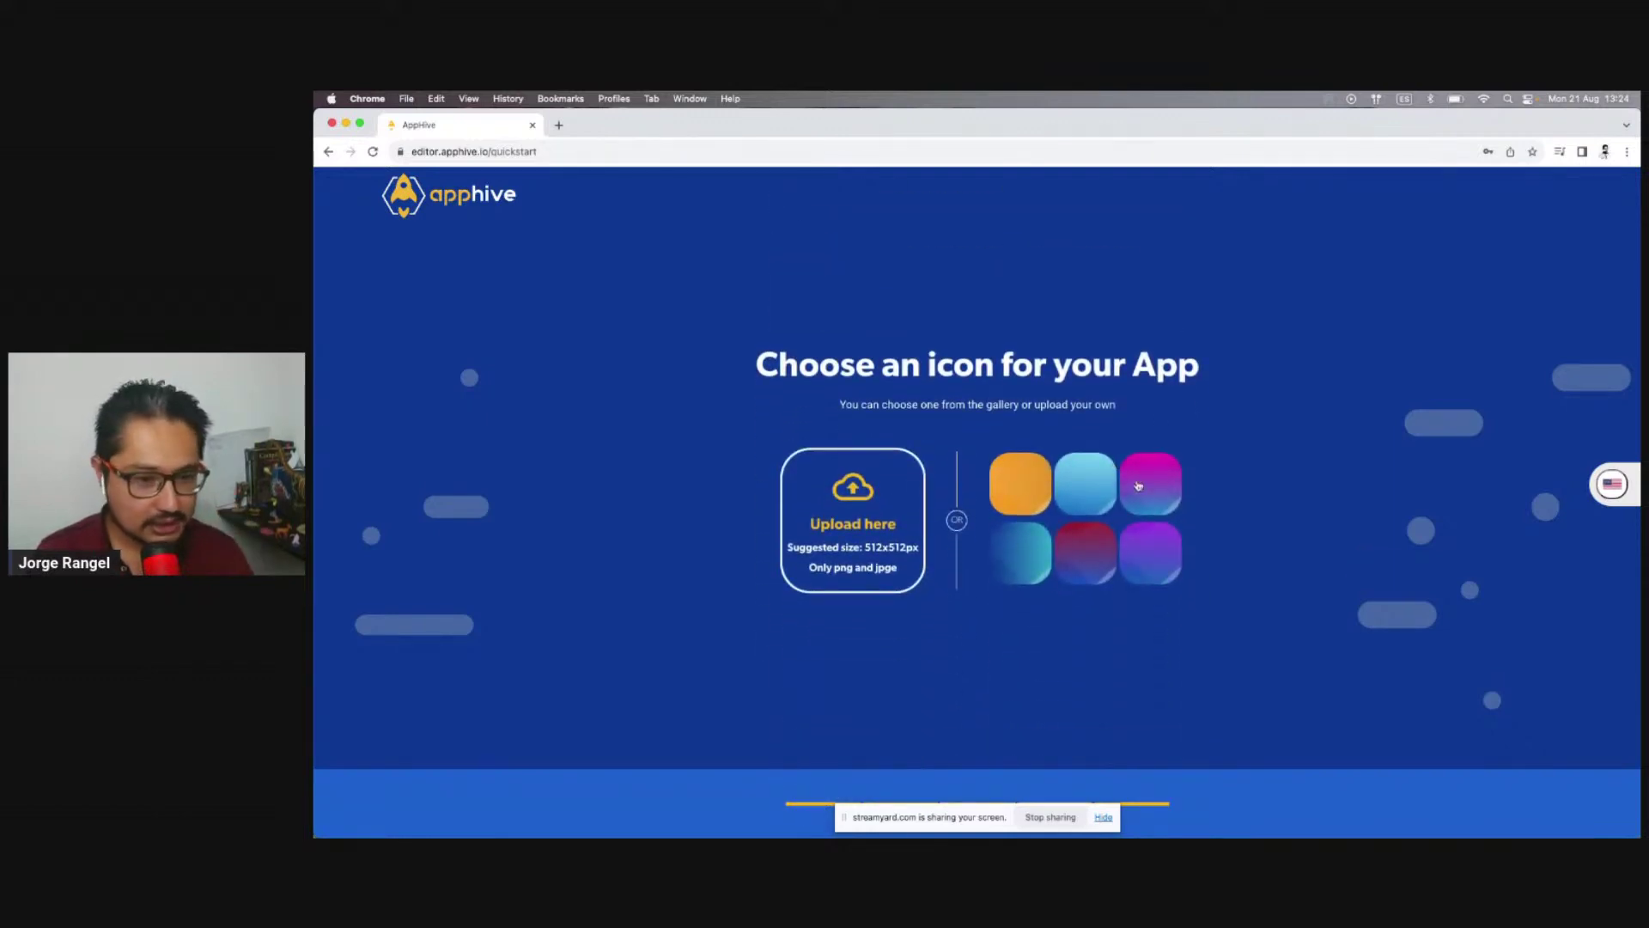
left_click(1177, 492)
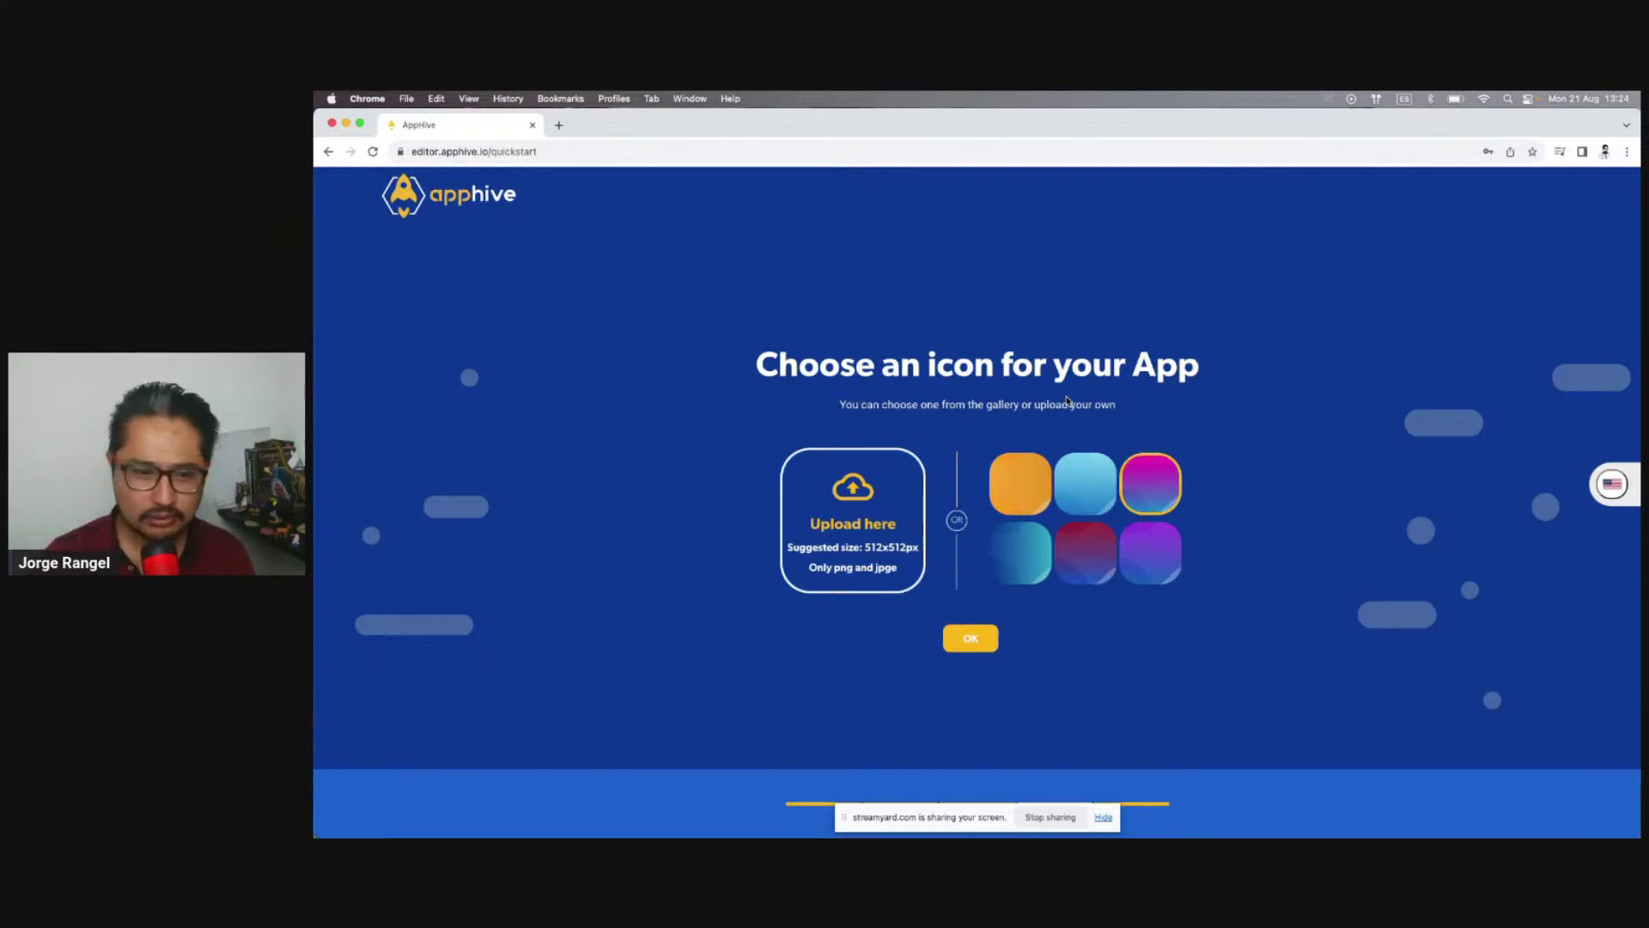
left_click(1091, 567)
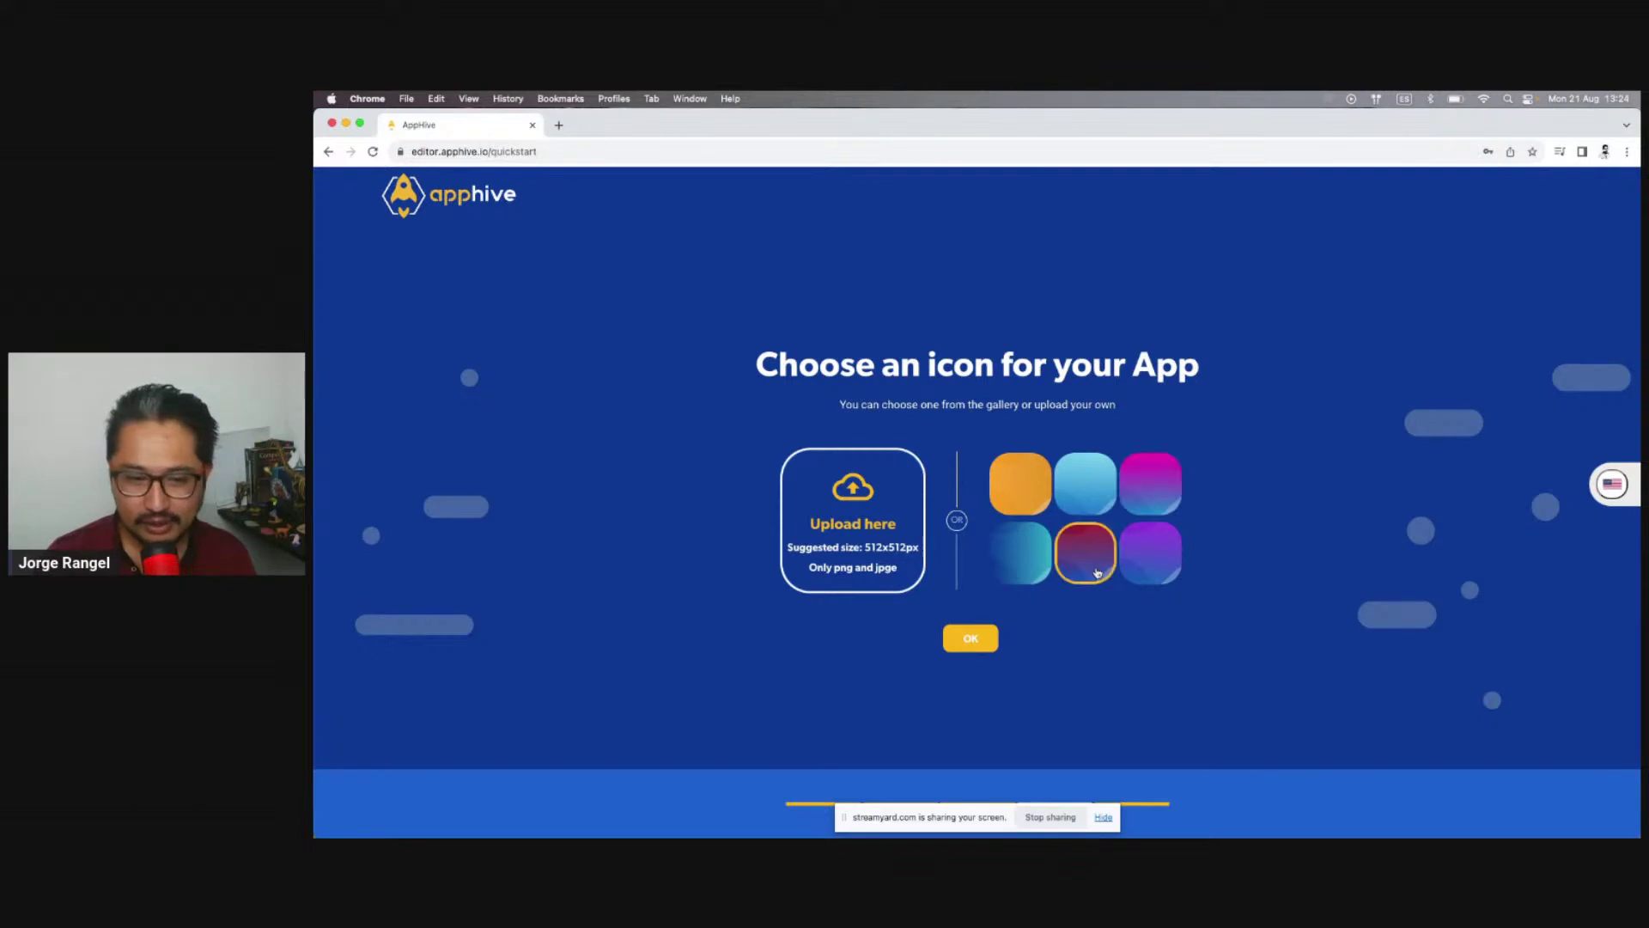
left_click(973, 641)
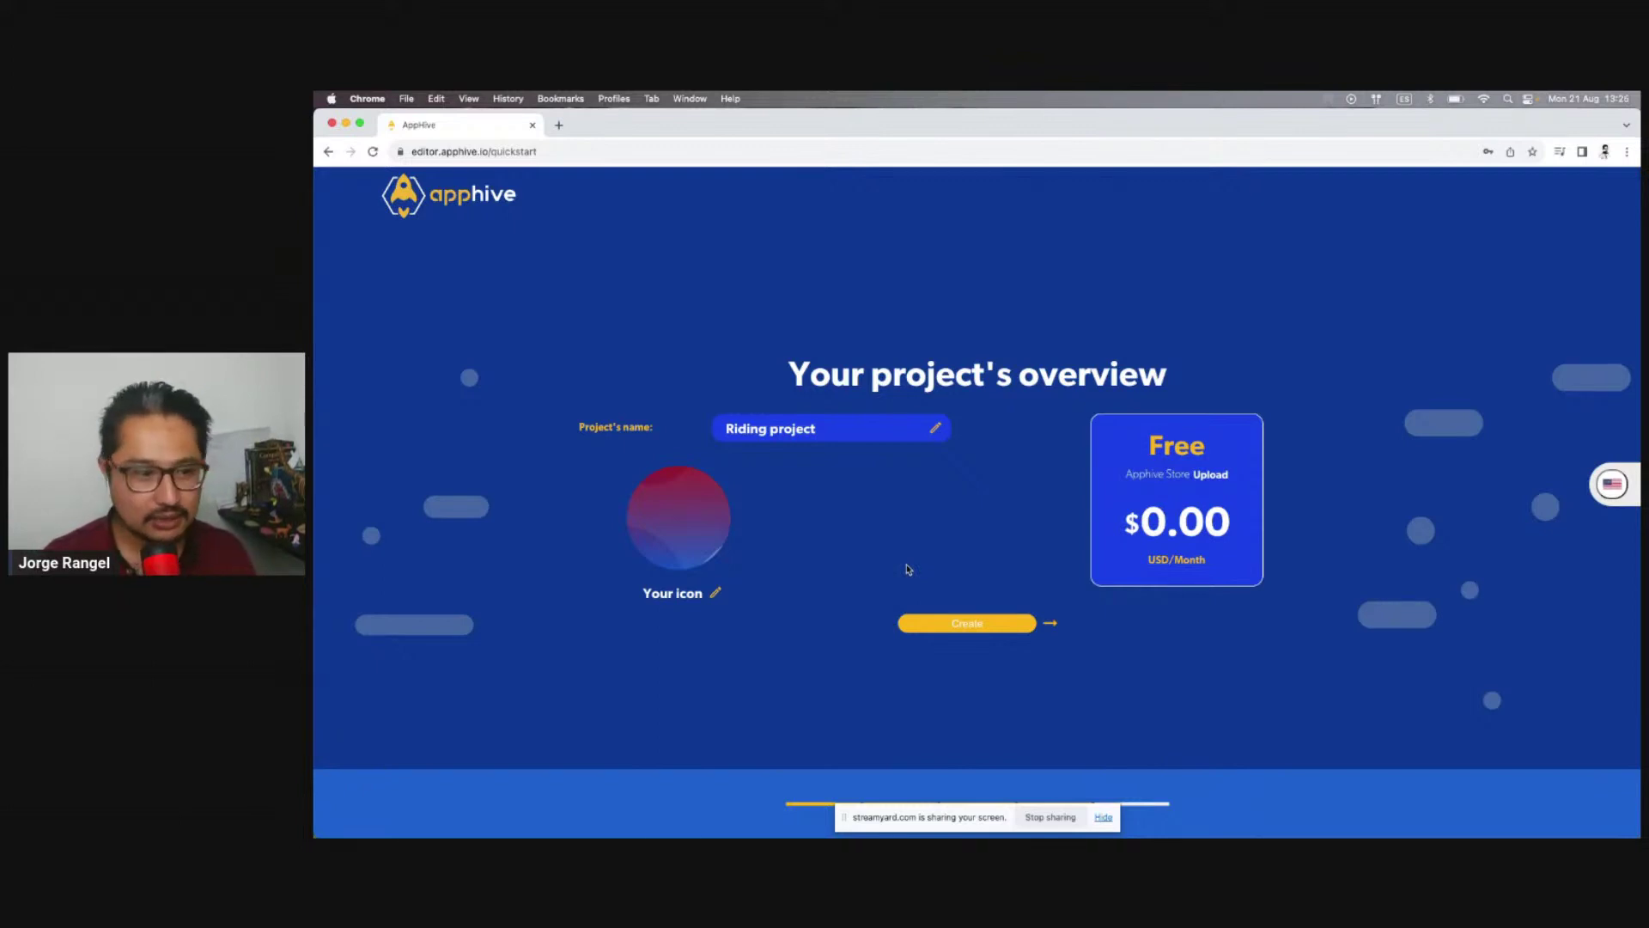
Review the Riding project name and icon, then create the project.
left_click_drag(827, 434, 726, 430)
left_click(667, 601)
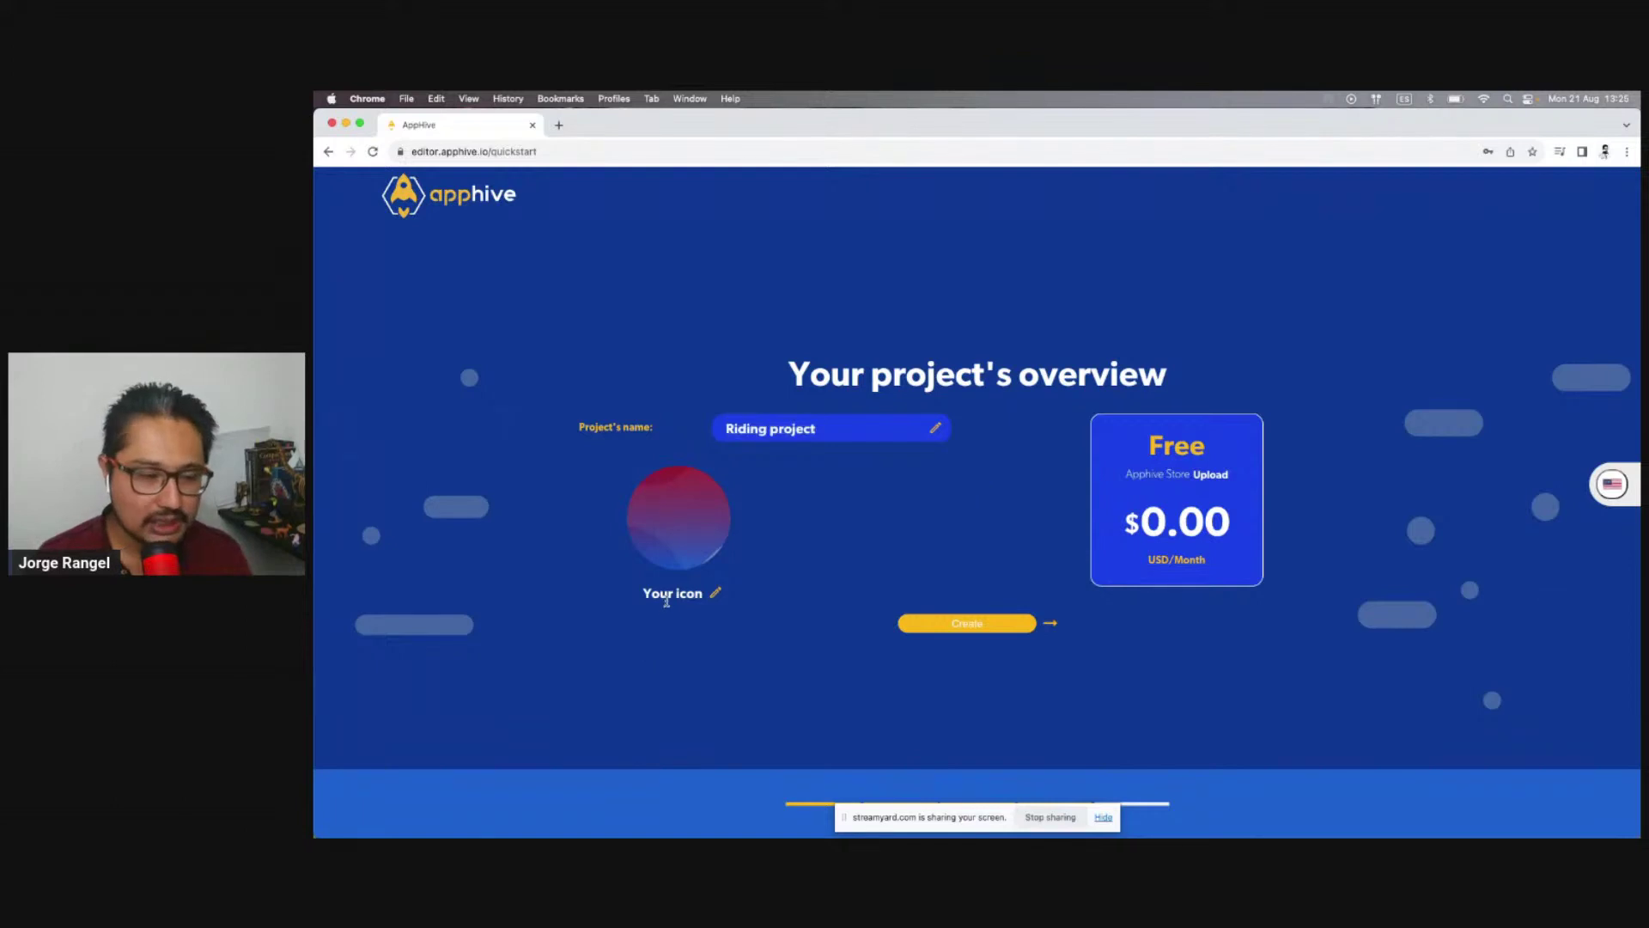
double_click(667, 602)
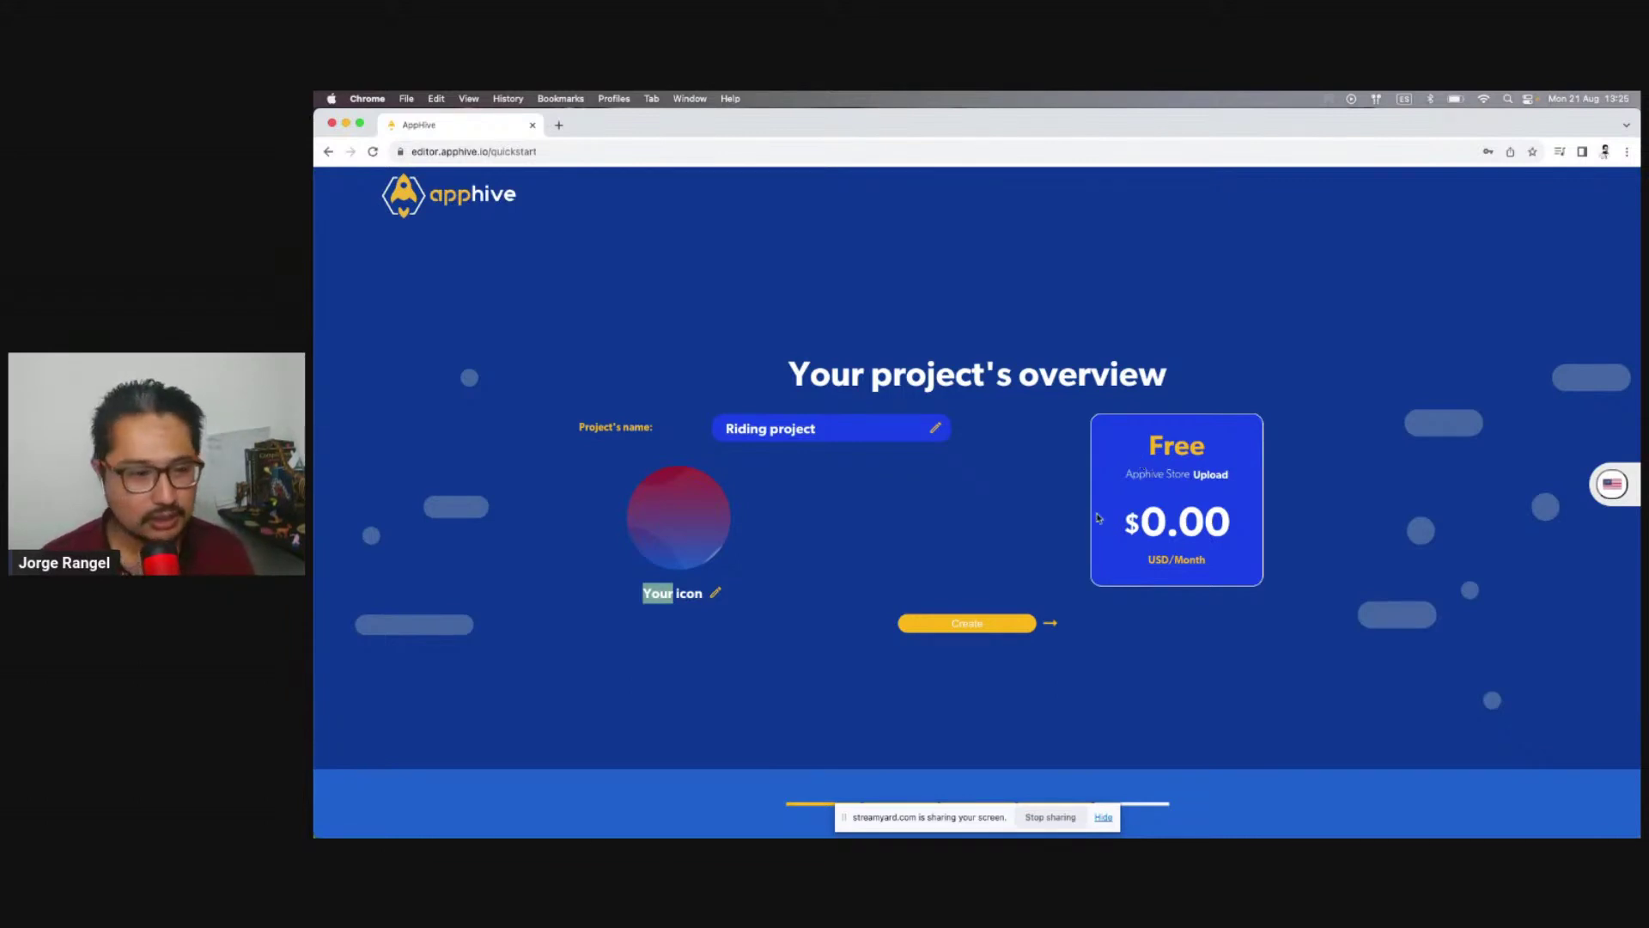
left_click(974, 627)
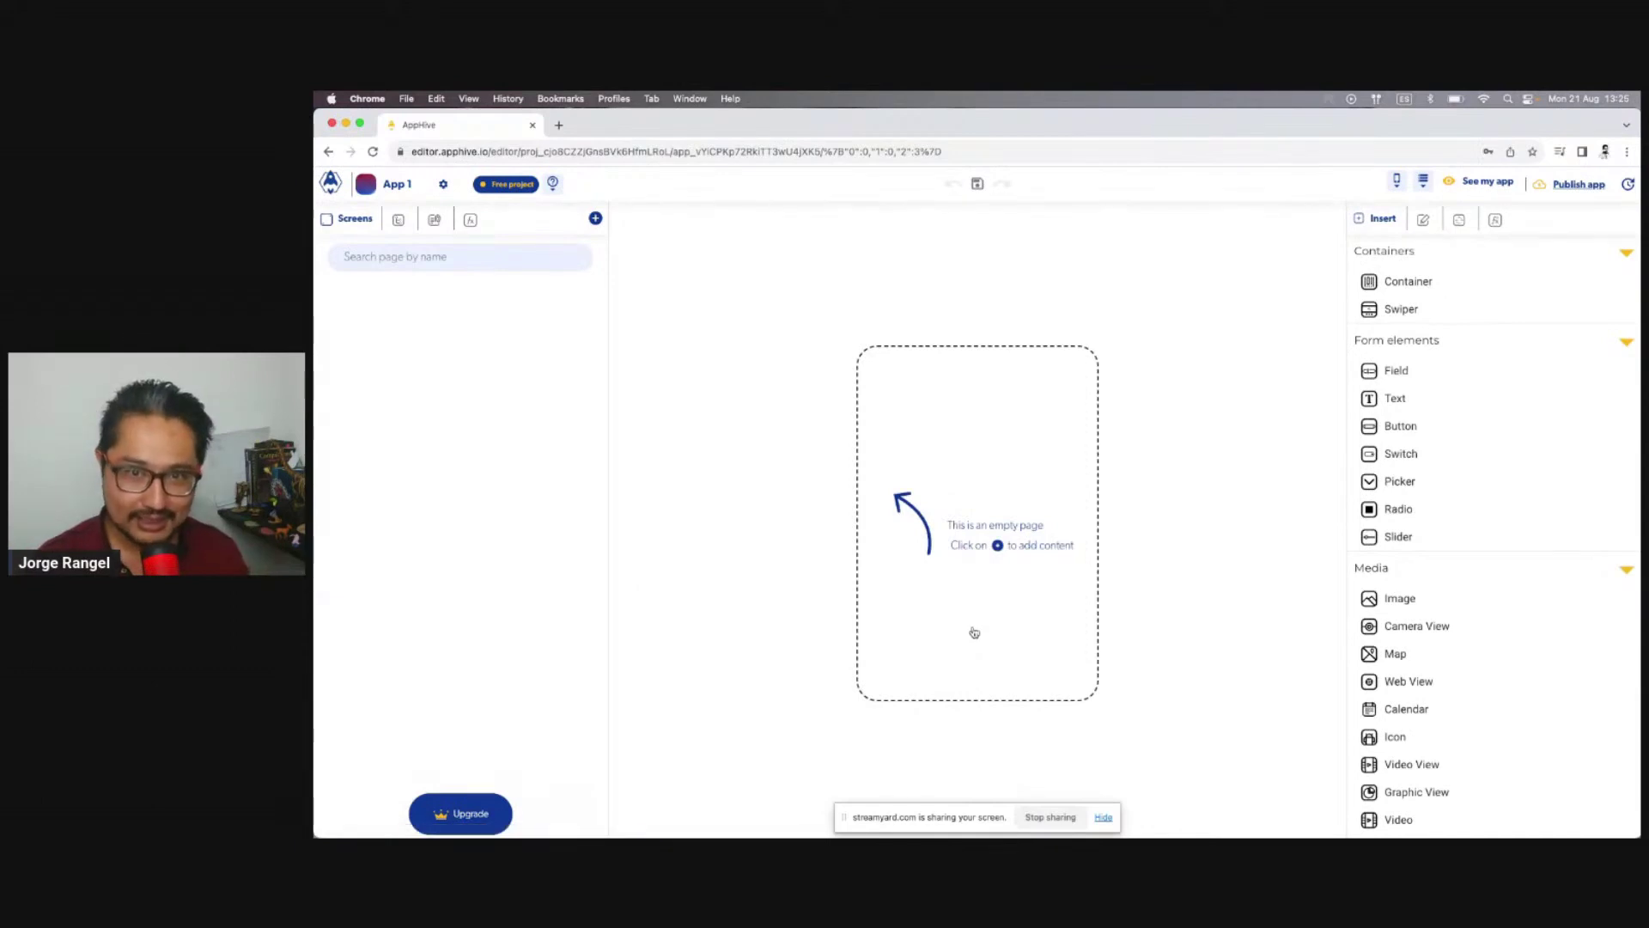
Trim the address to editor.apphive.io to return to My projects.
left_click(485, 152)
left_click_drag(485, 152, 980, 156)
key("BackSpace")
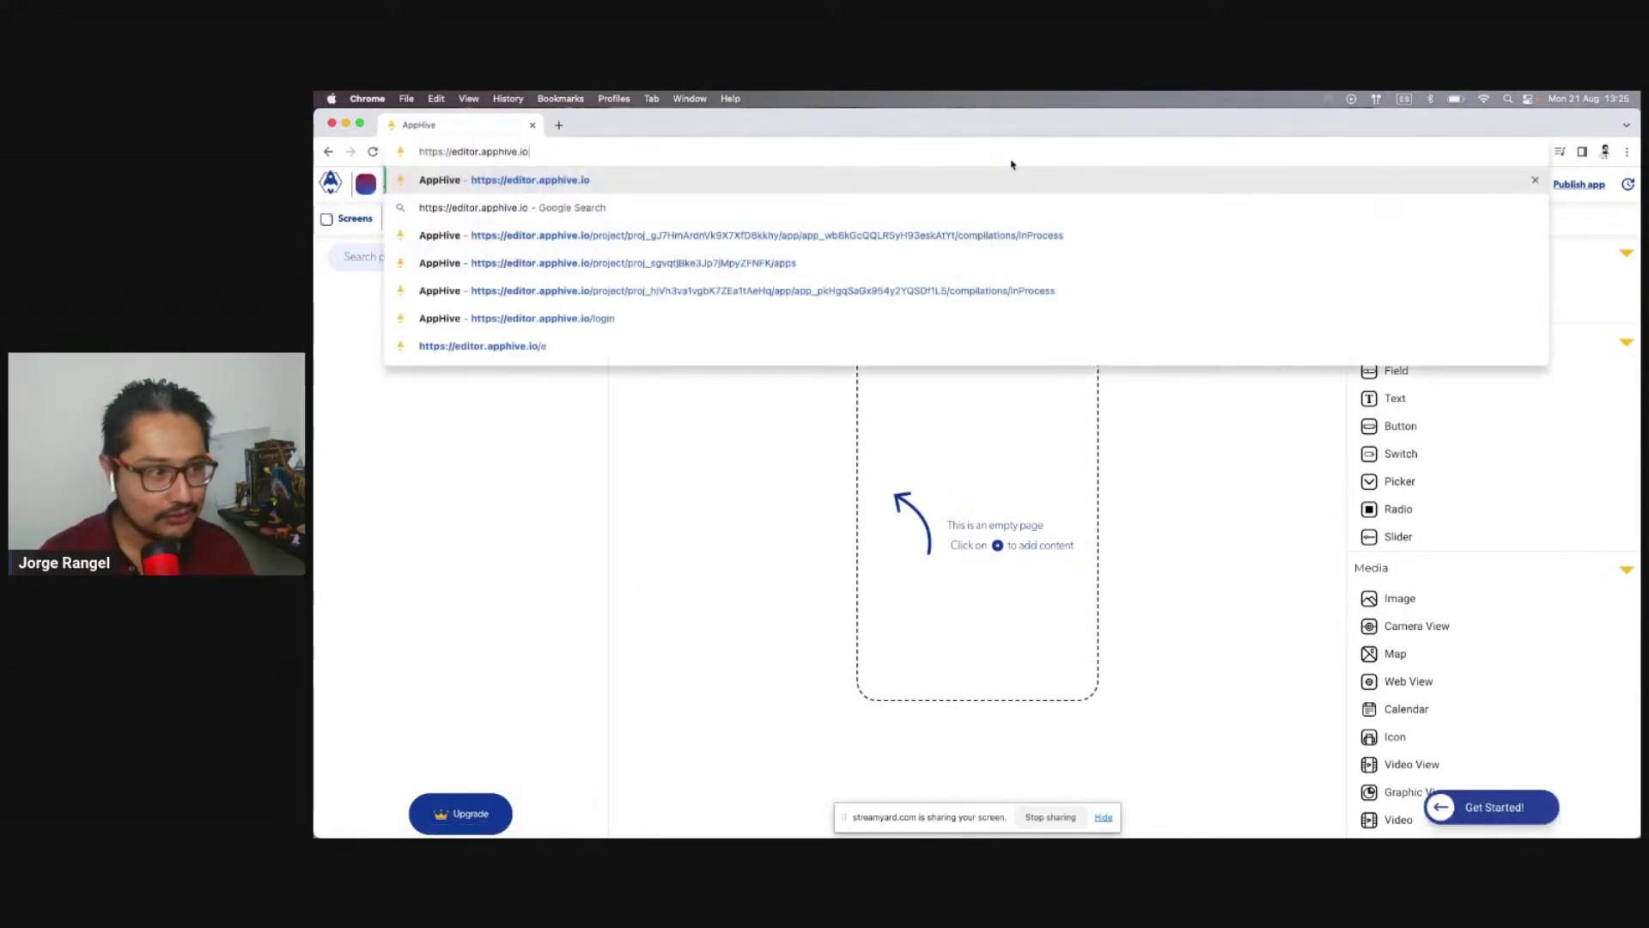
key("Return")
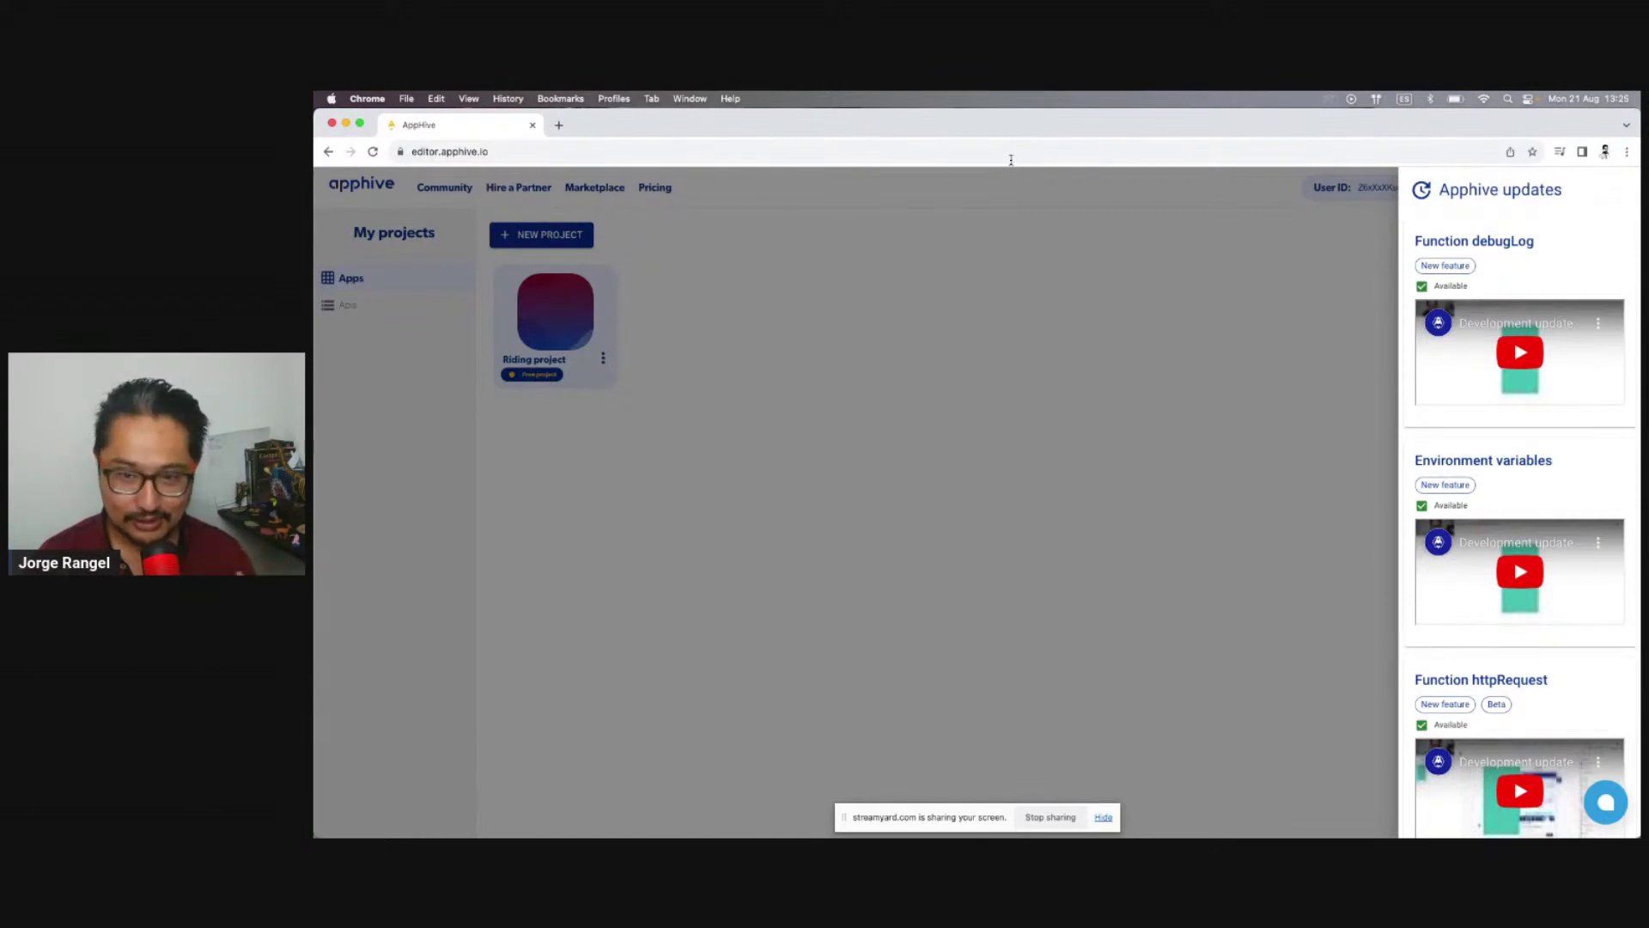
Close the updates panel and open Riding project's Environment variables page.
left_click(1094, 344)
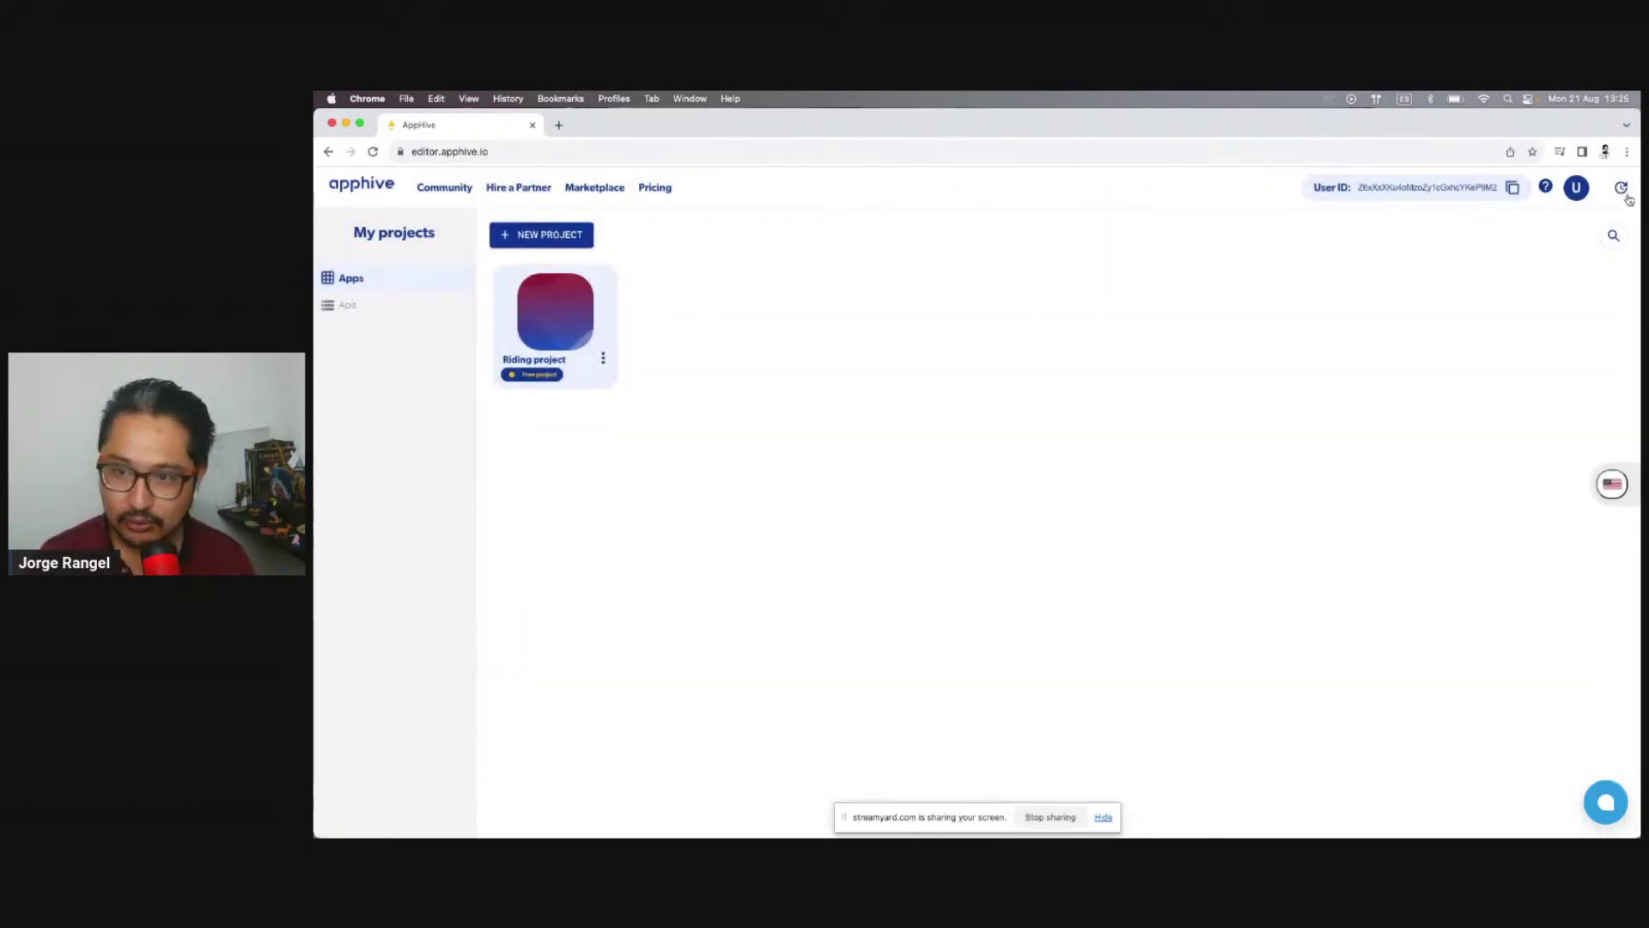
left_click(1623, 191)
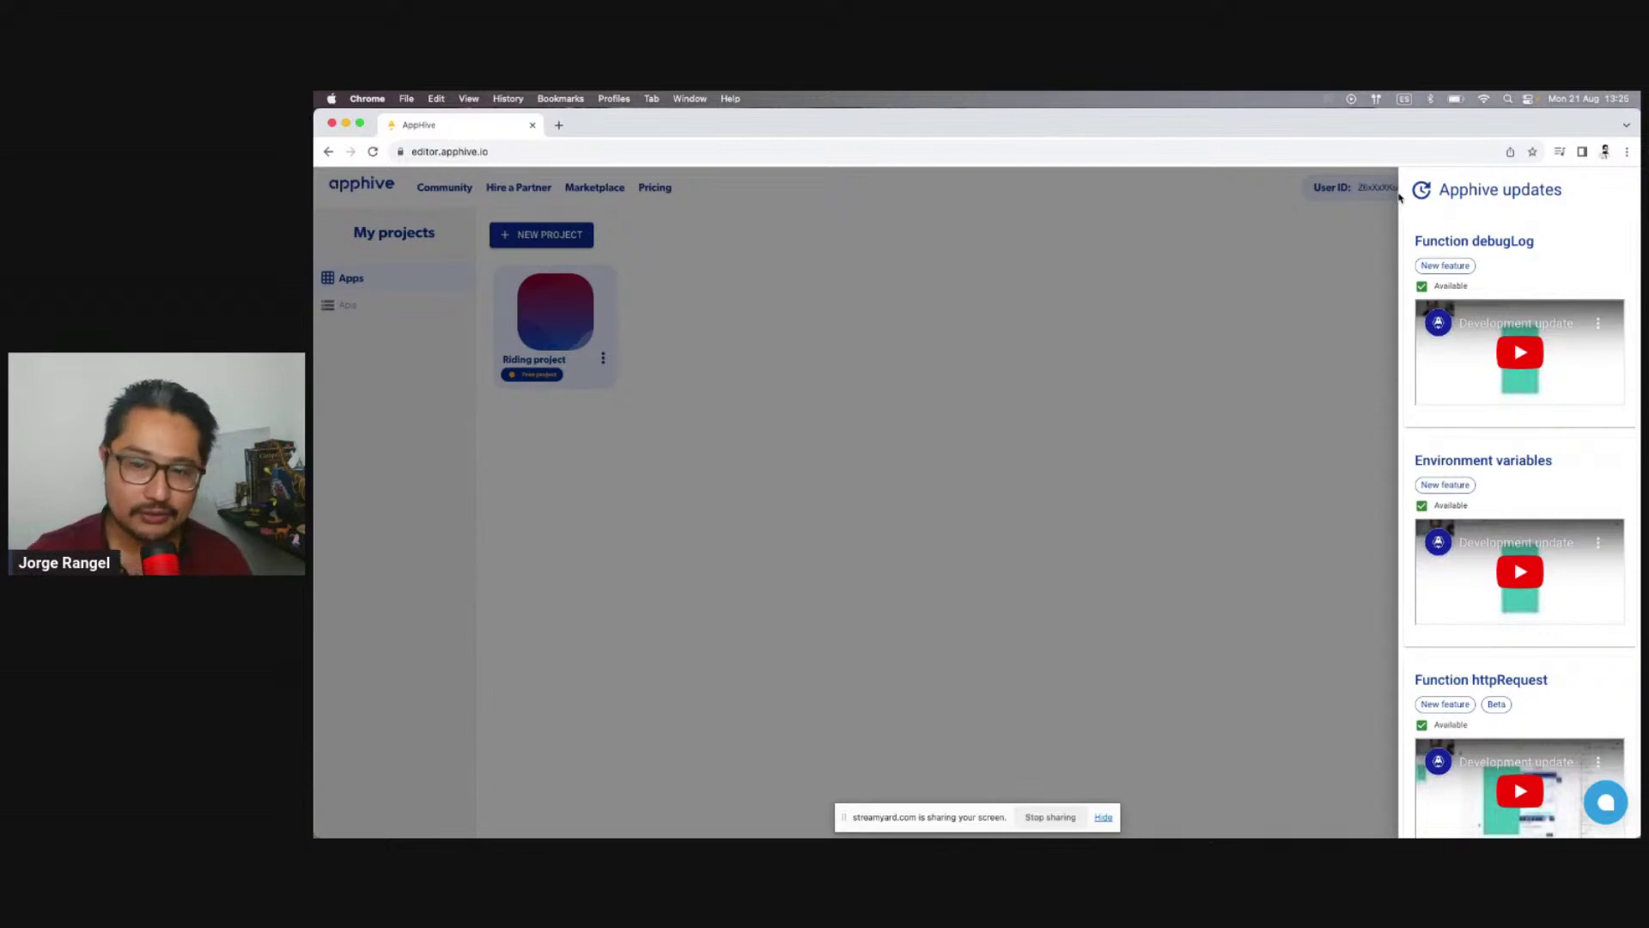
left_click(1182, 355)
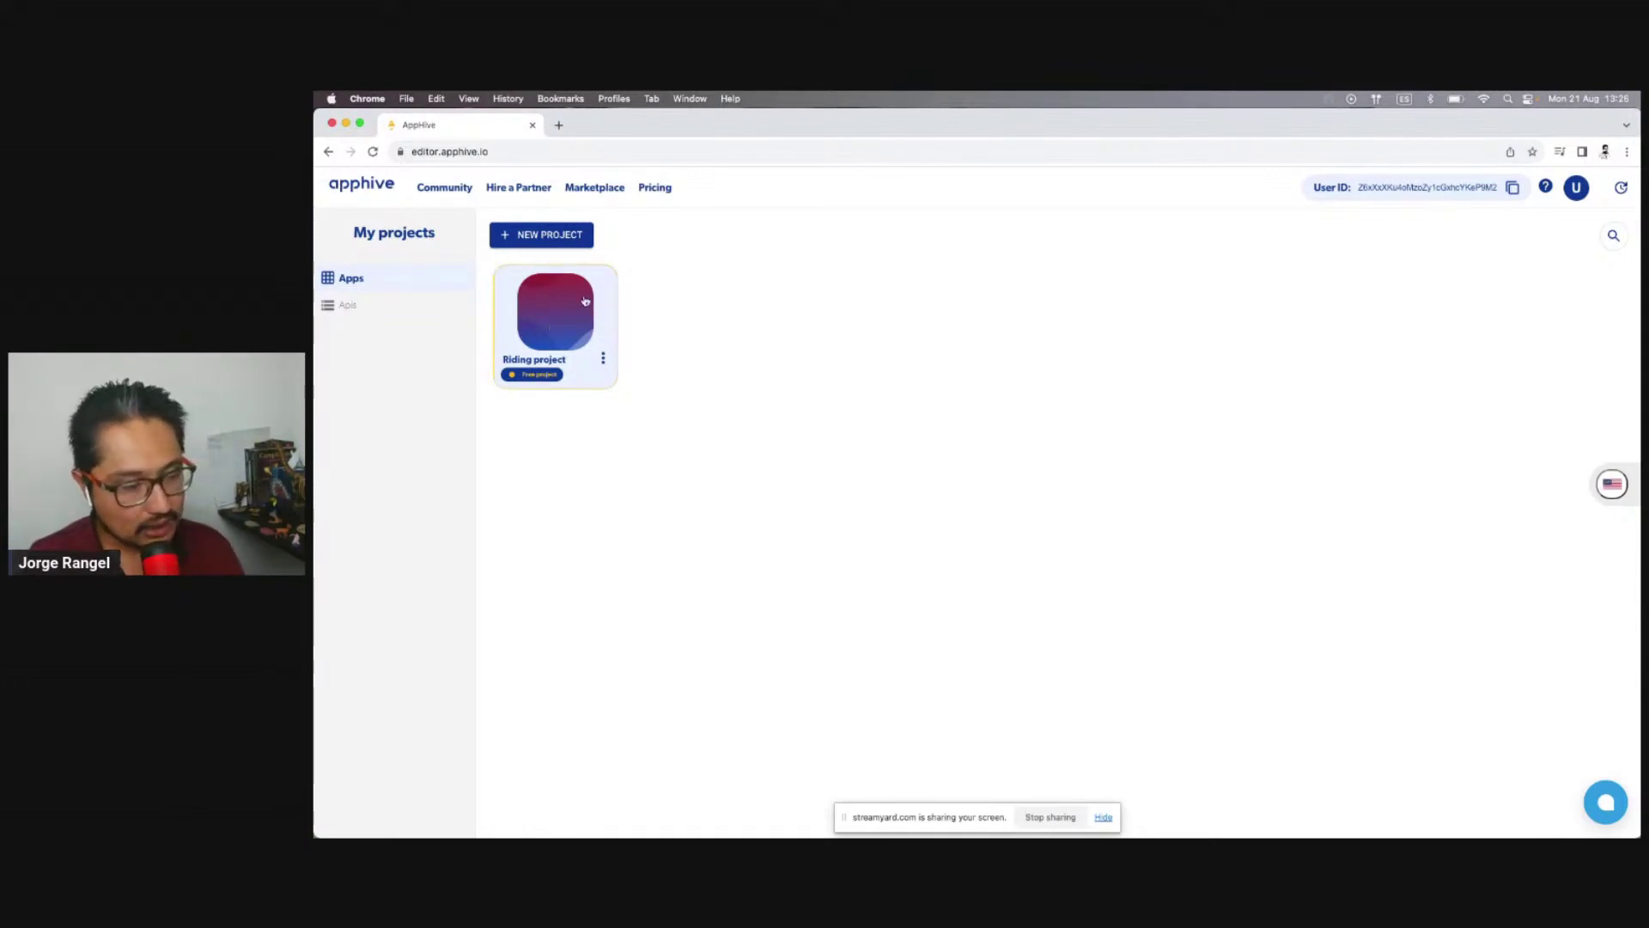
left_click(579, 340)
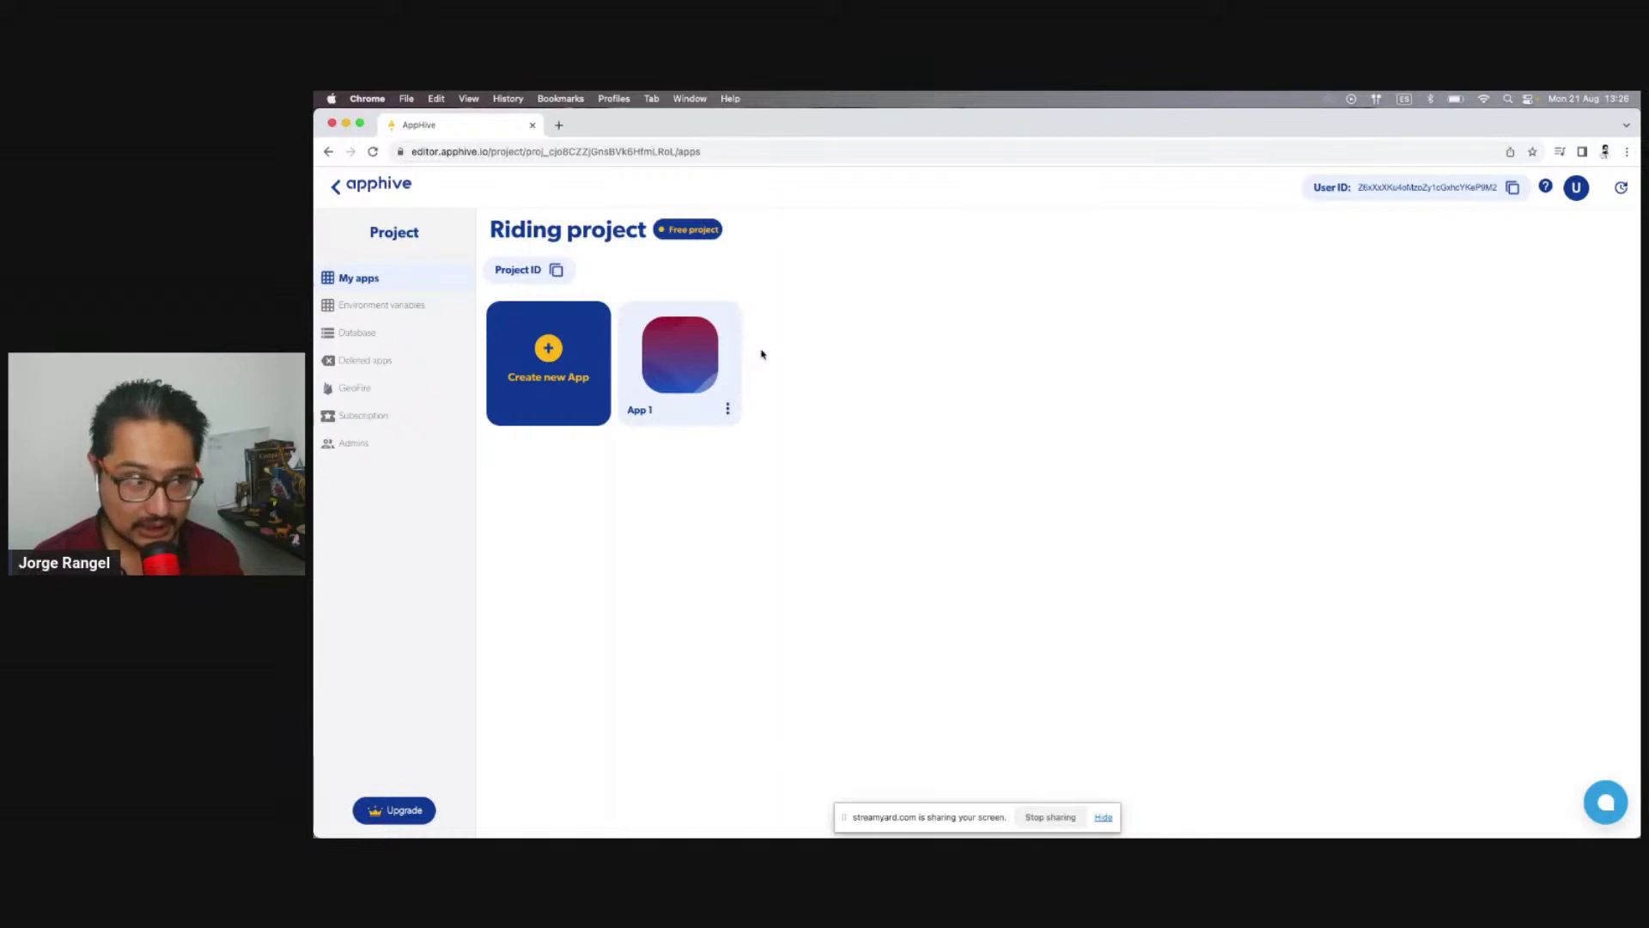
left_click(395, 307)
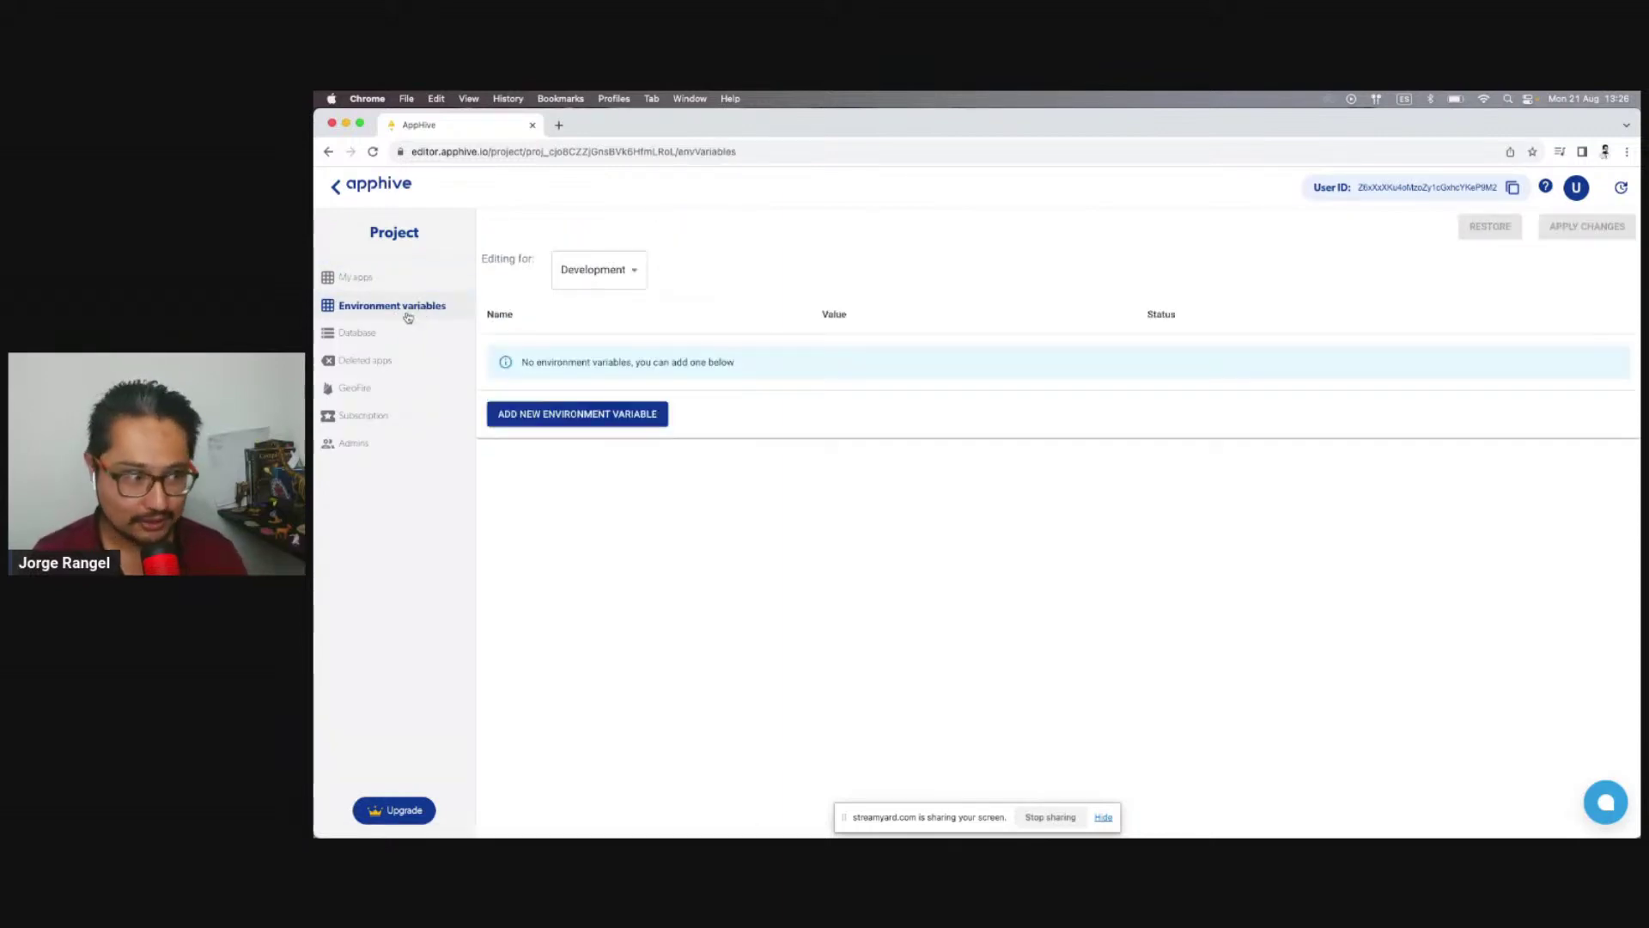
Browse Database, Deleted apps, GeoFire, Subscription and Admins, ending on My apps showing App 1.
left_click(394, 335)
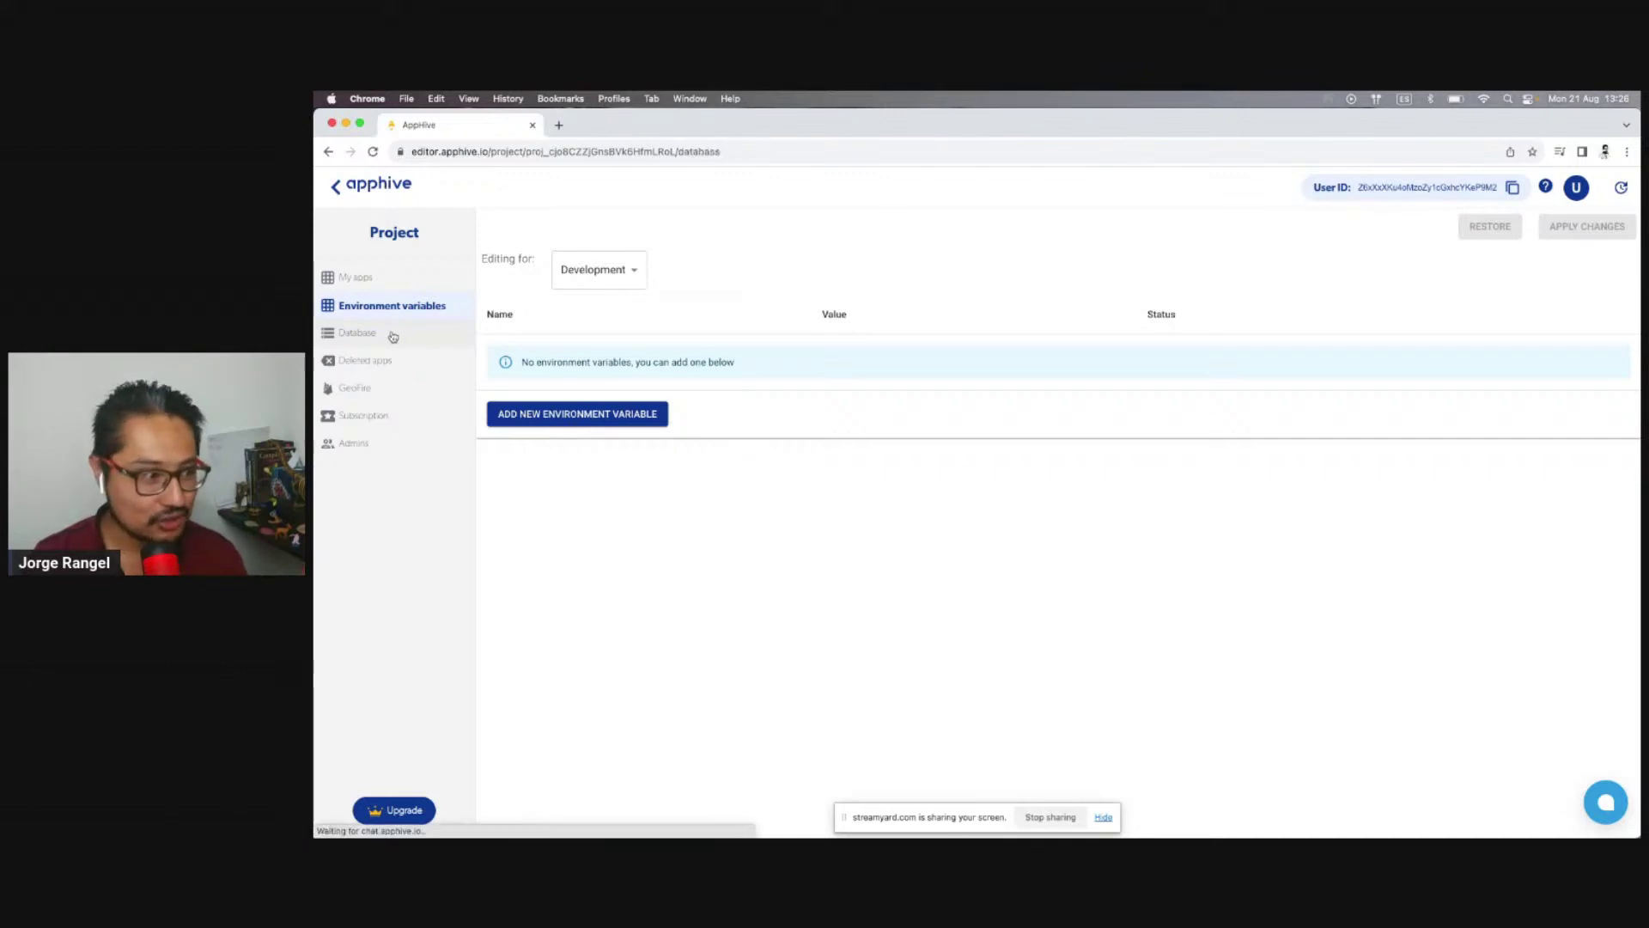
left_click(404, 365)
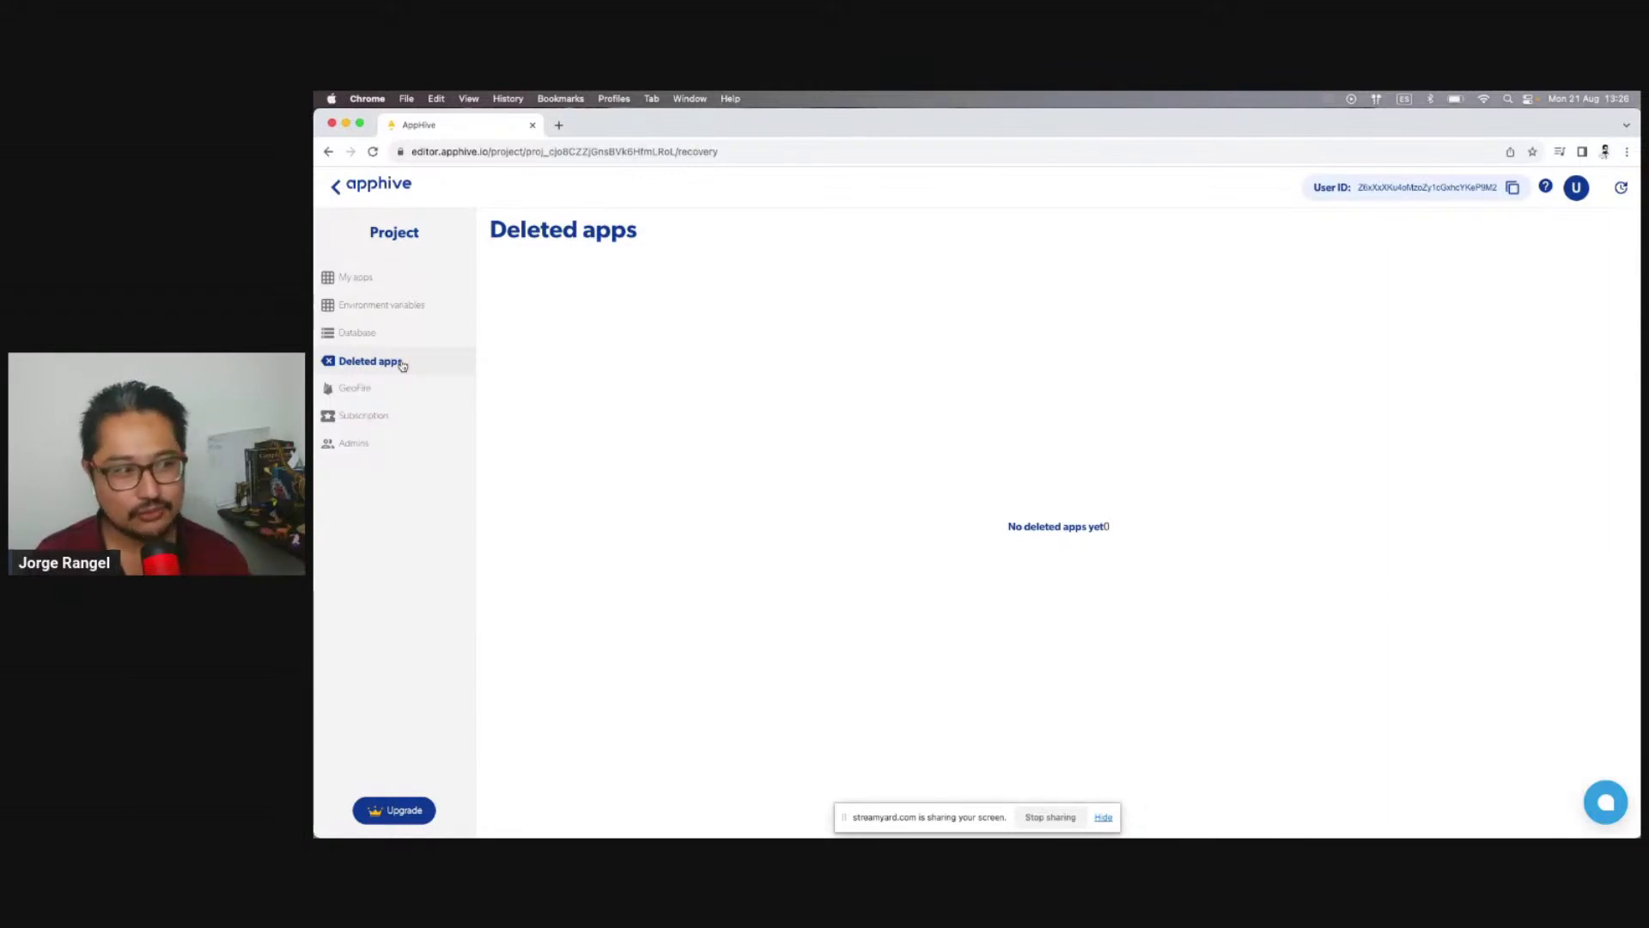
left_click(397, 398)
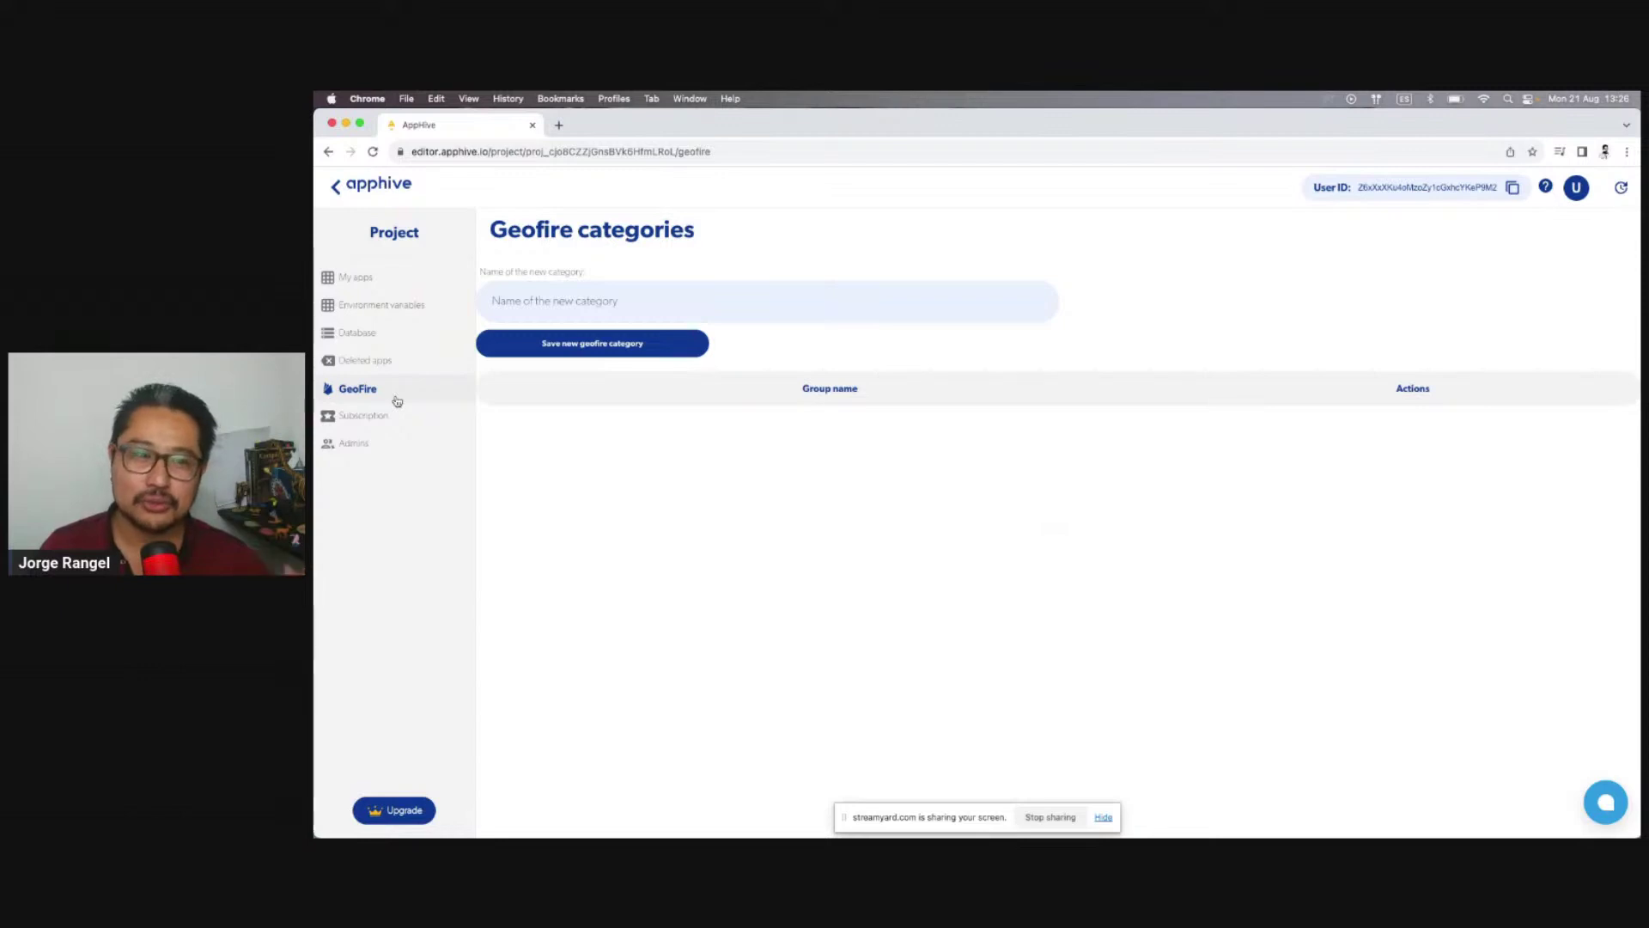
left_click(398, 416)
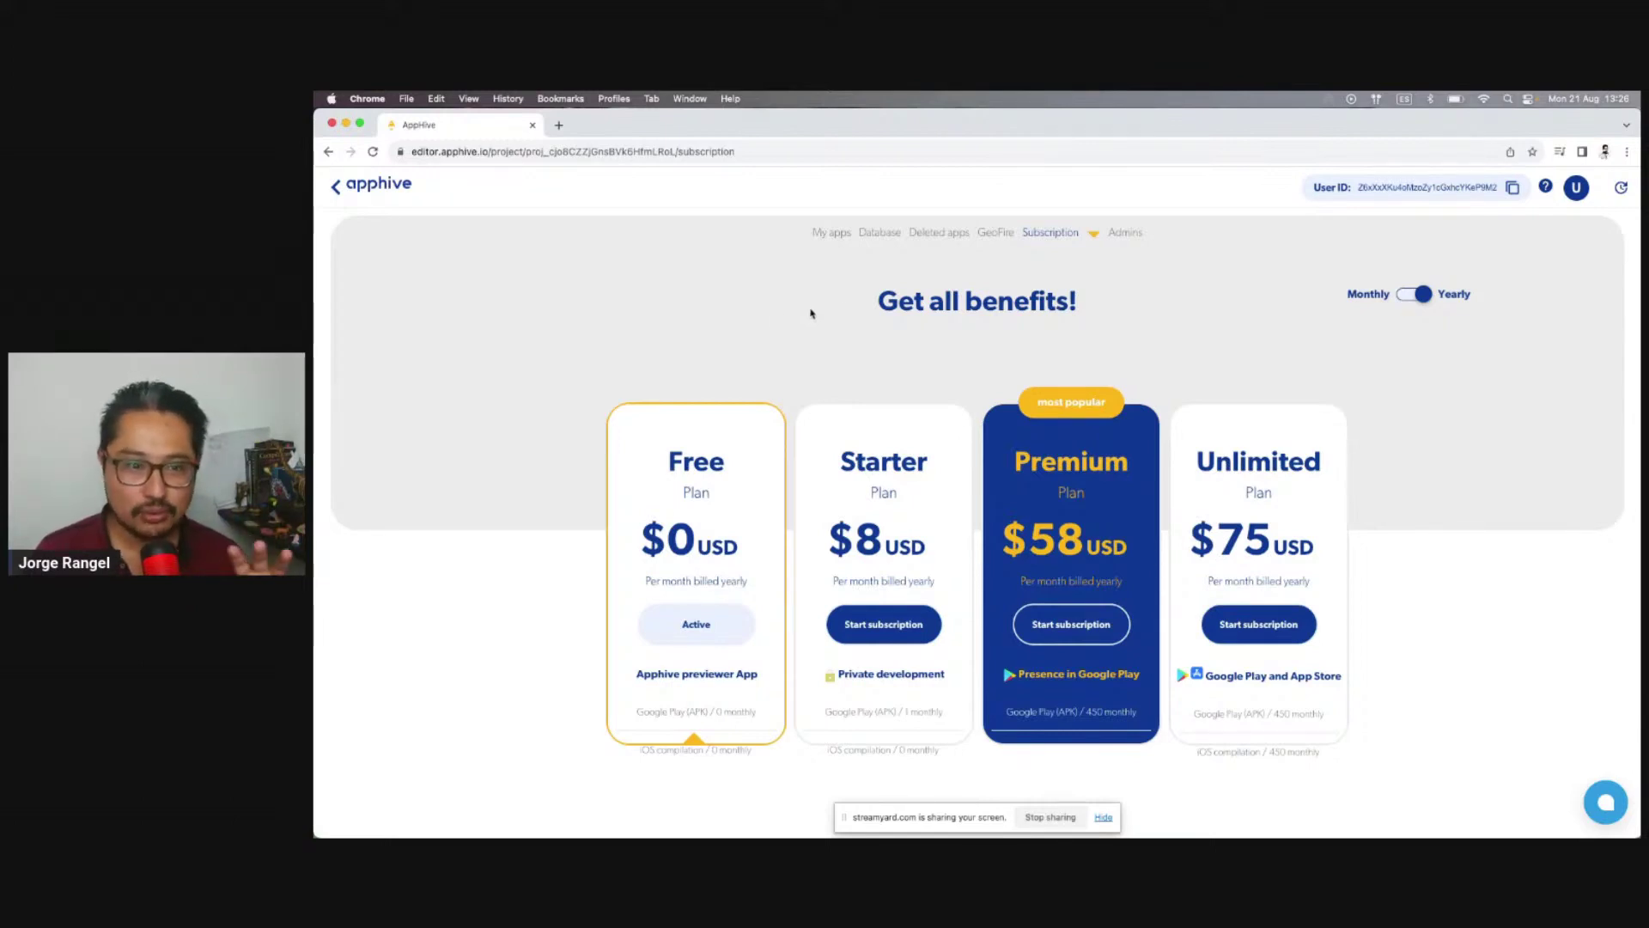
left_click(328, 152)
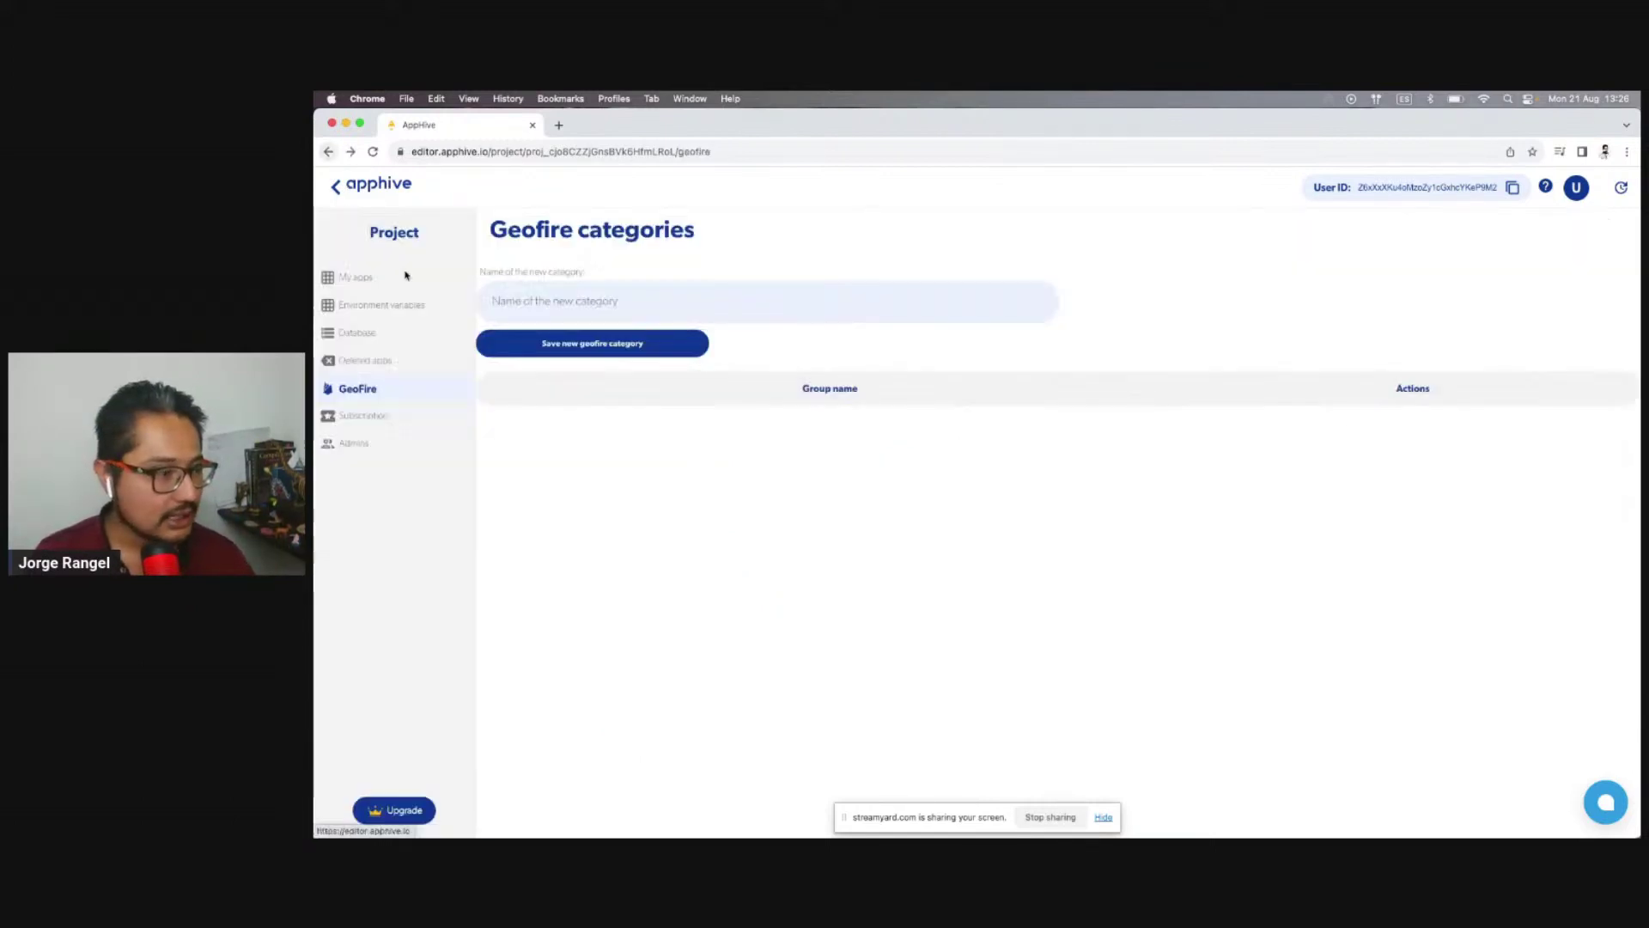
left_click(365, 443)
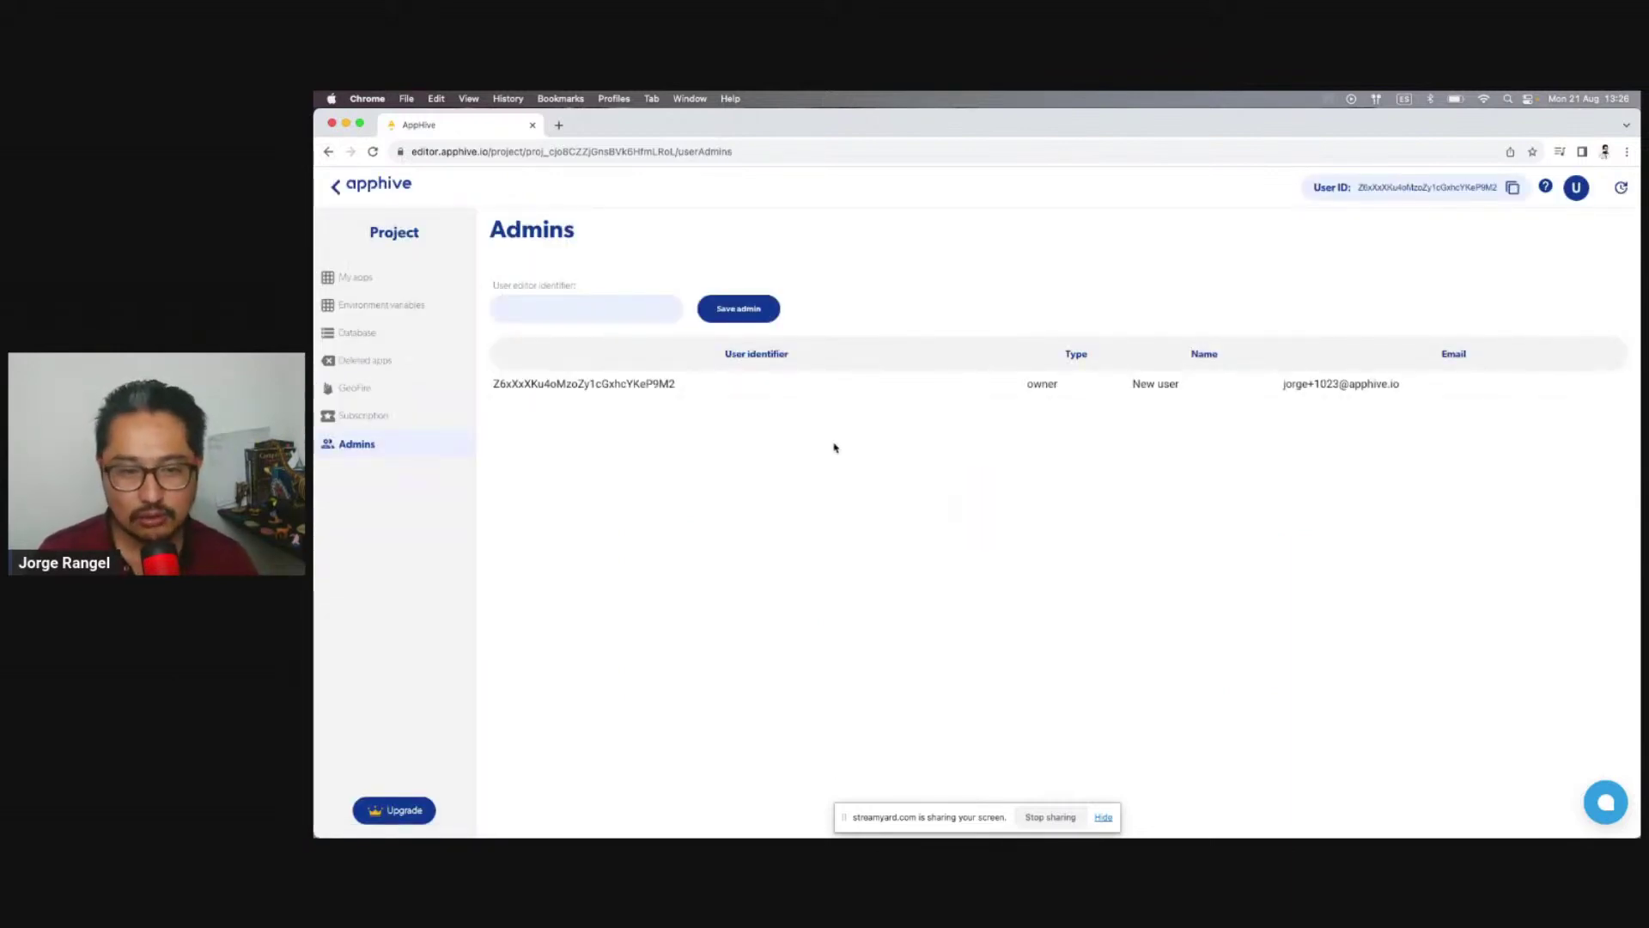
left_click(379, 276)
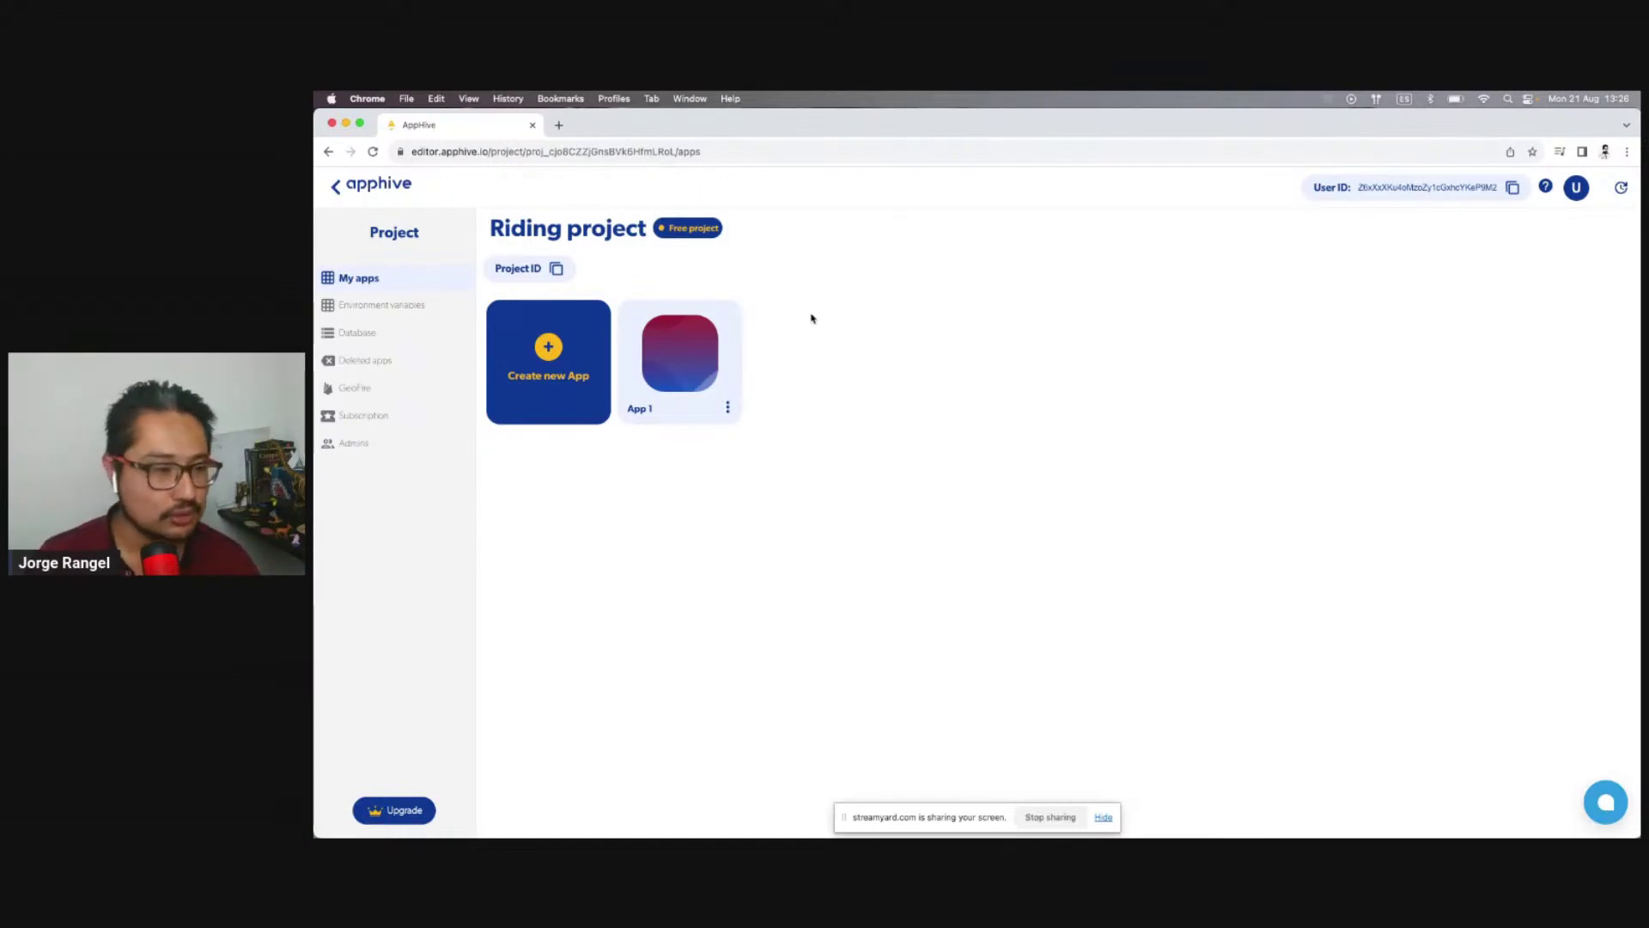
Open App 1 in the editor and bring up screen templates for its empty first page.
left_click(715, 365)
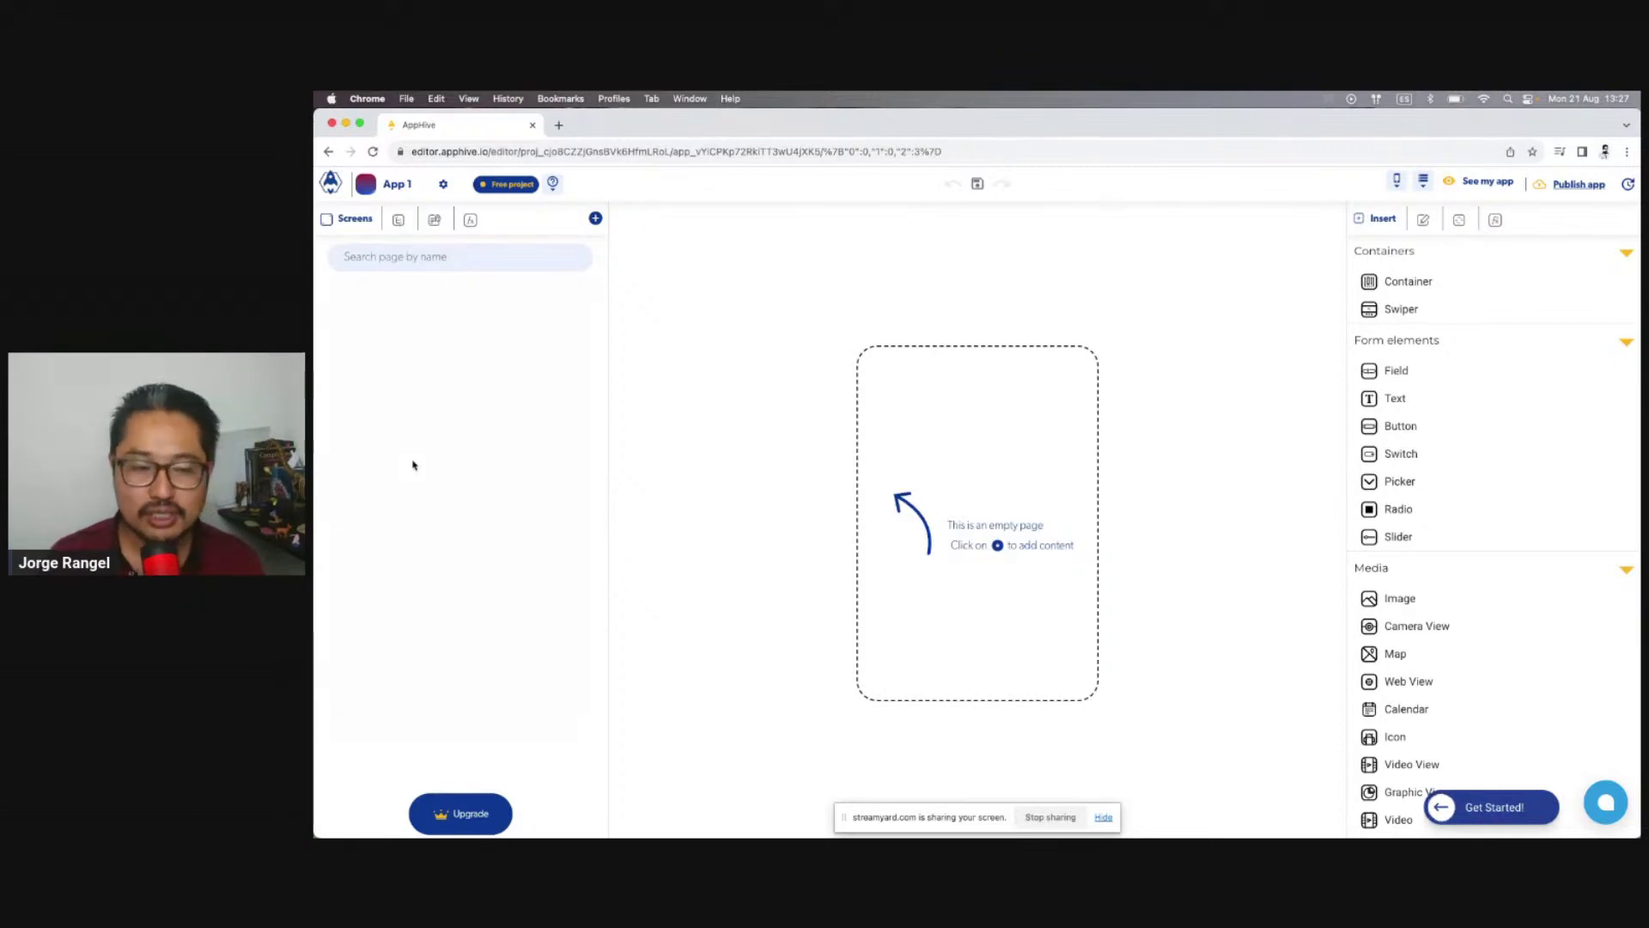
left_click(968, 484)
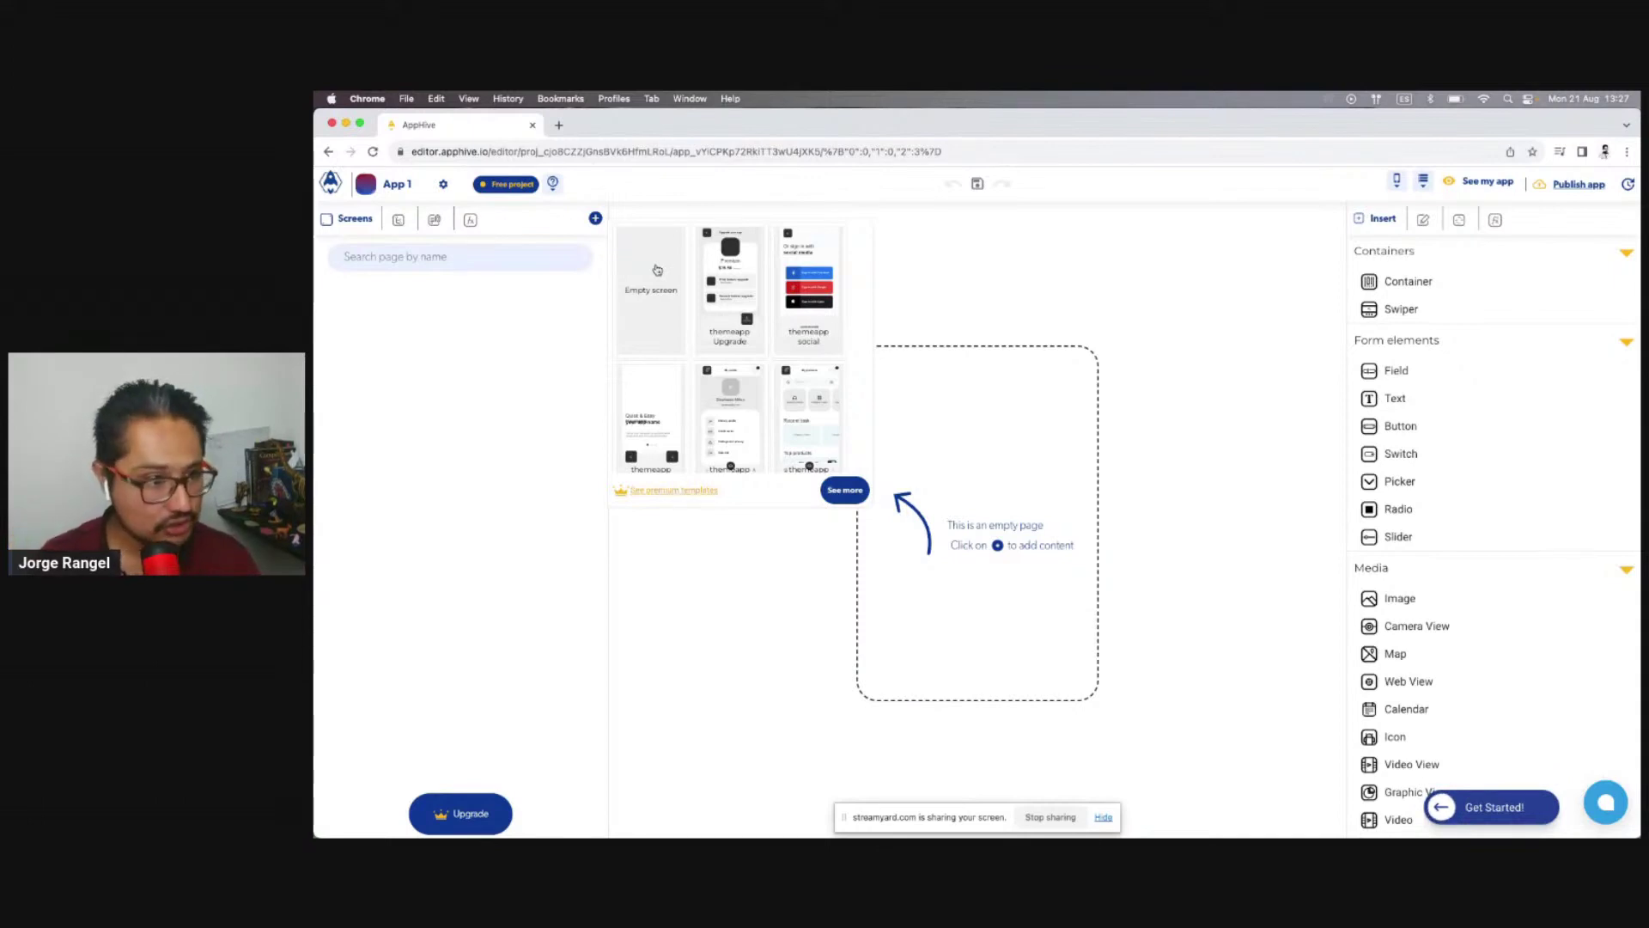
Make the first screen an Empty screen, add a themeapp social sign-in screen, and review both.
left_click(653, 289)
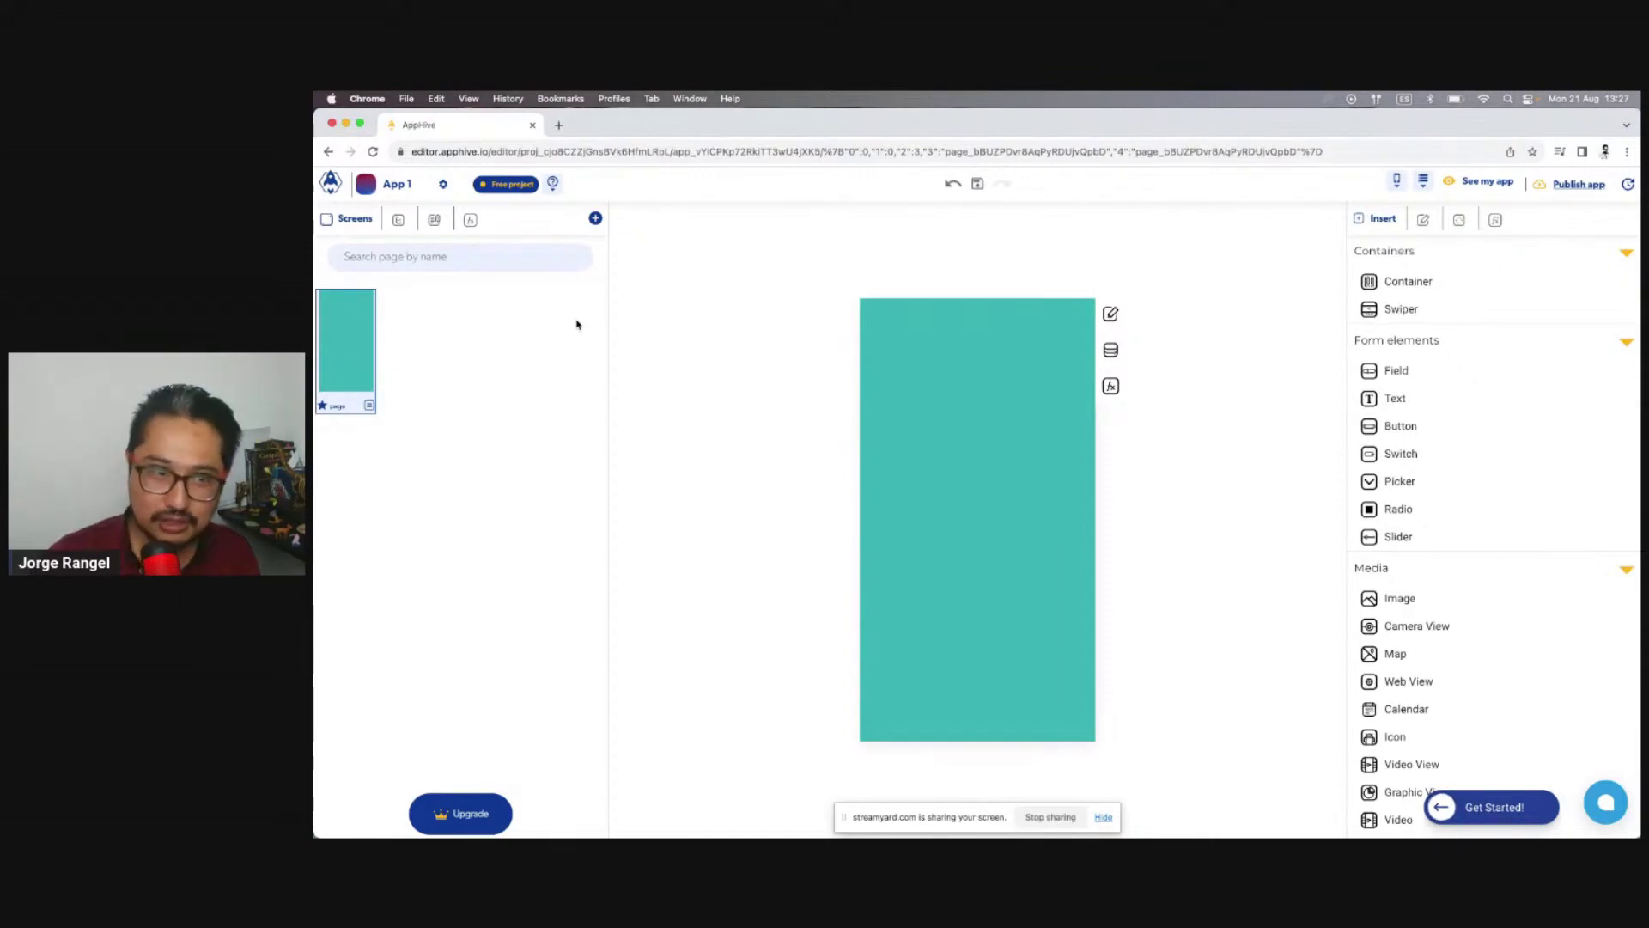
left_click(594, 220)
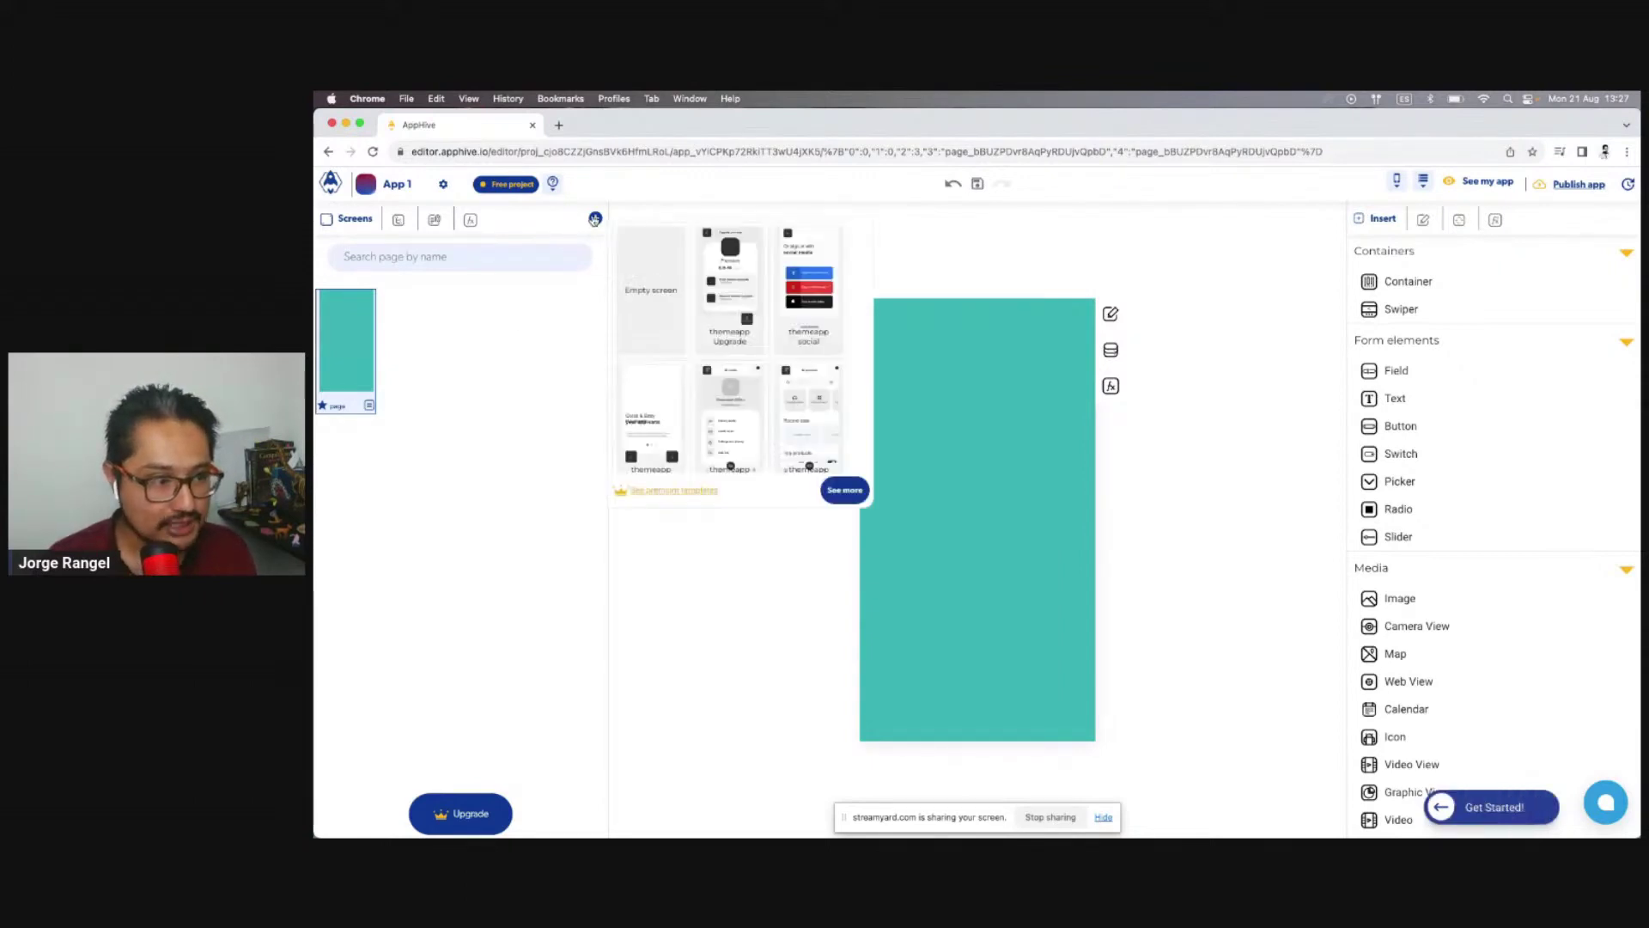
left_click(805, 293)
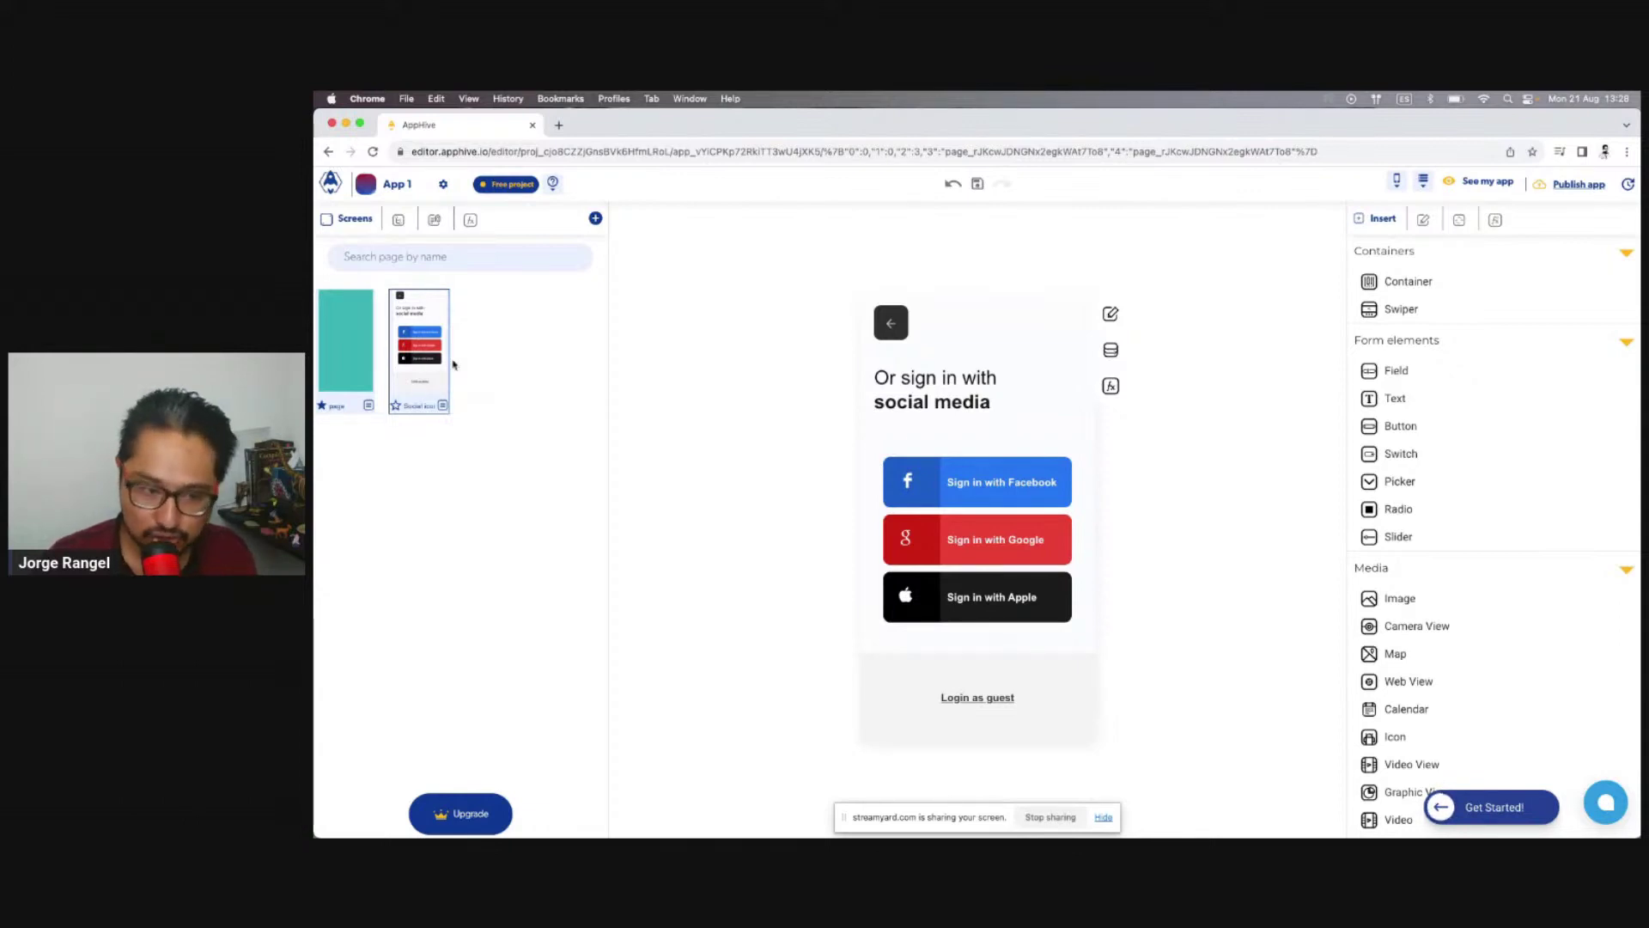
left_click(346, 361)
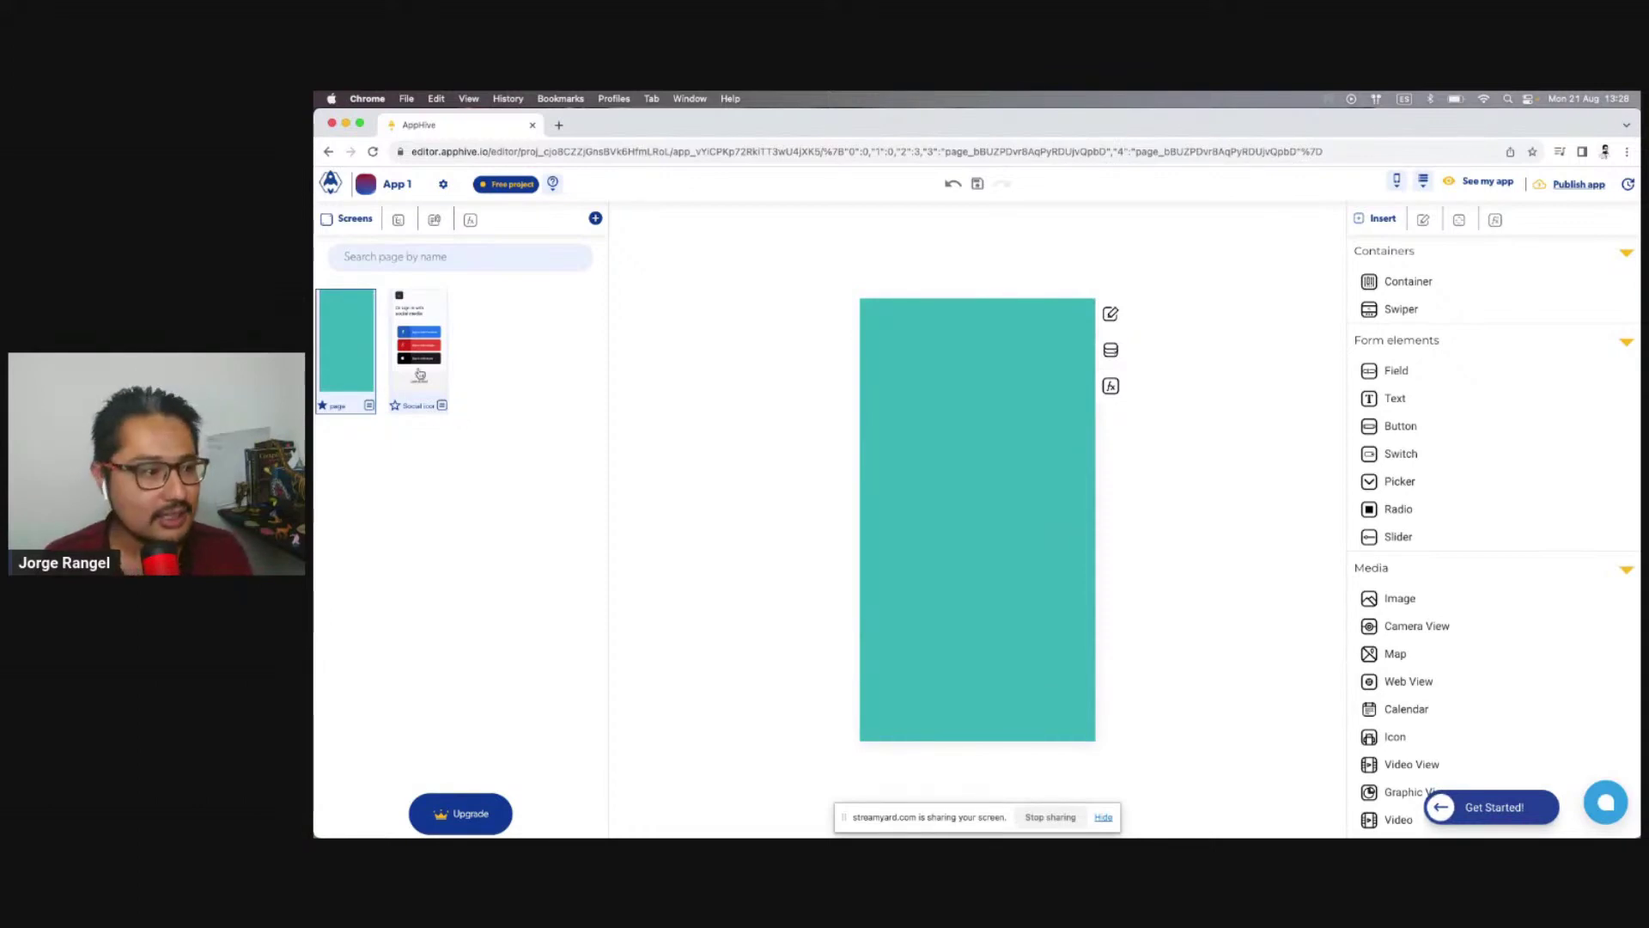
left_click(420, 371)
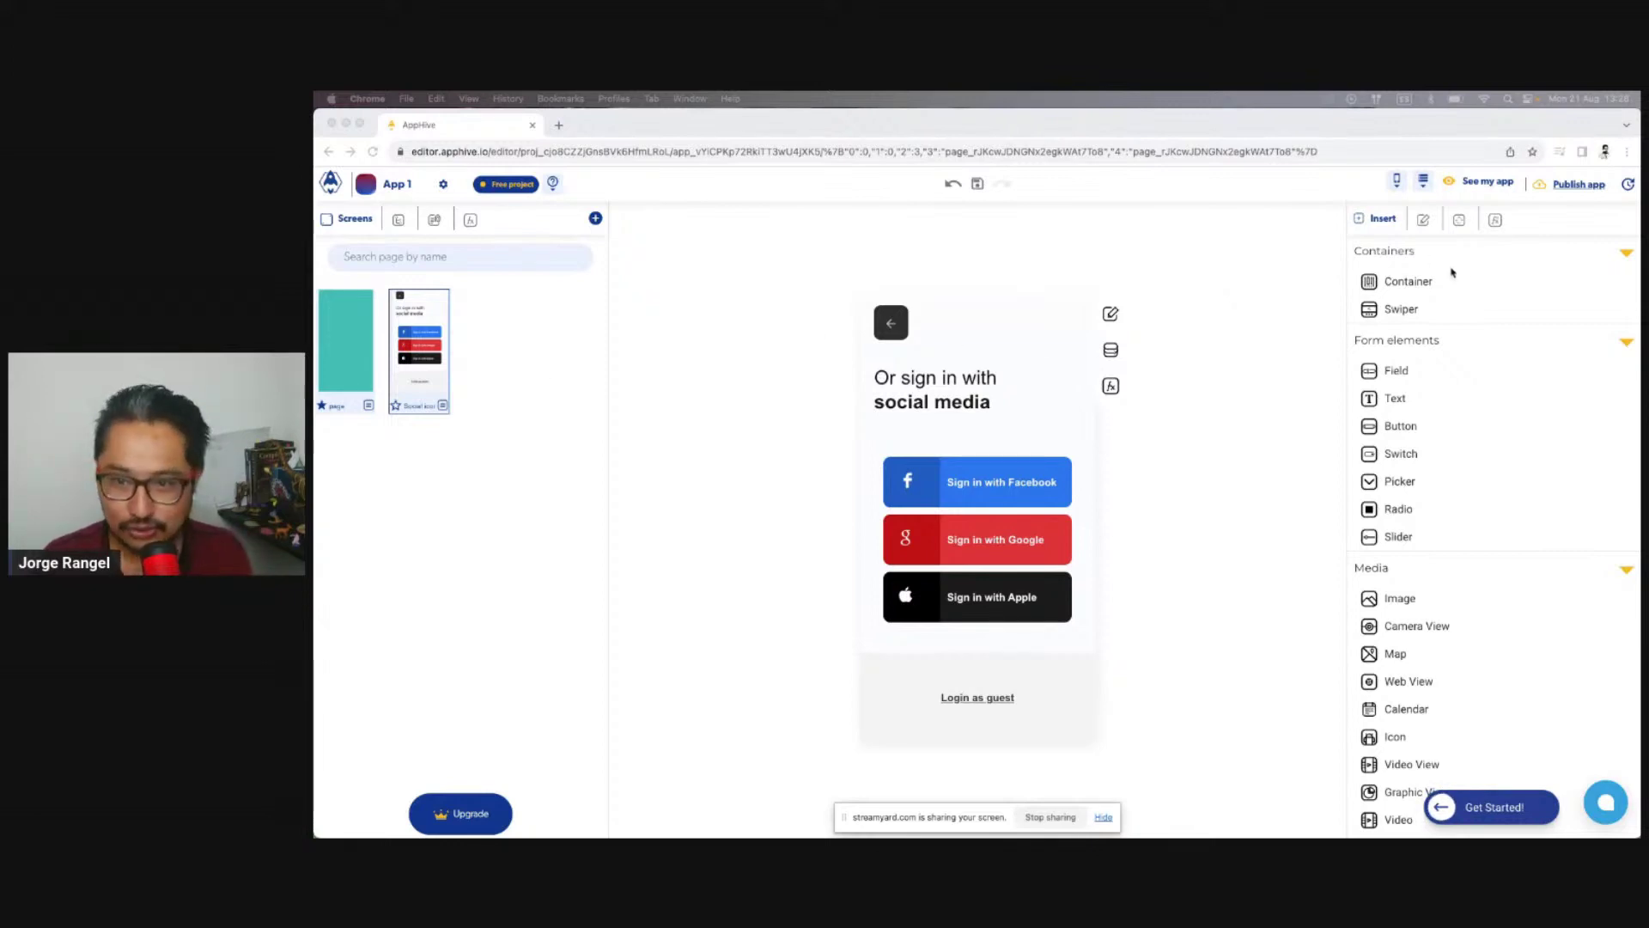
Launch App 1 on the web from See my app, then return to the editor tab.
left_click(1490, 185)
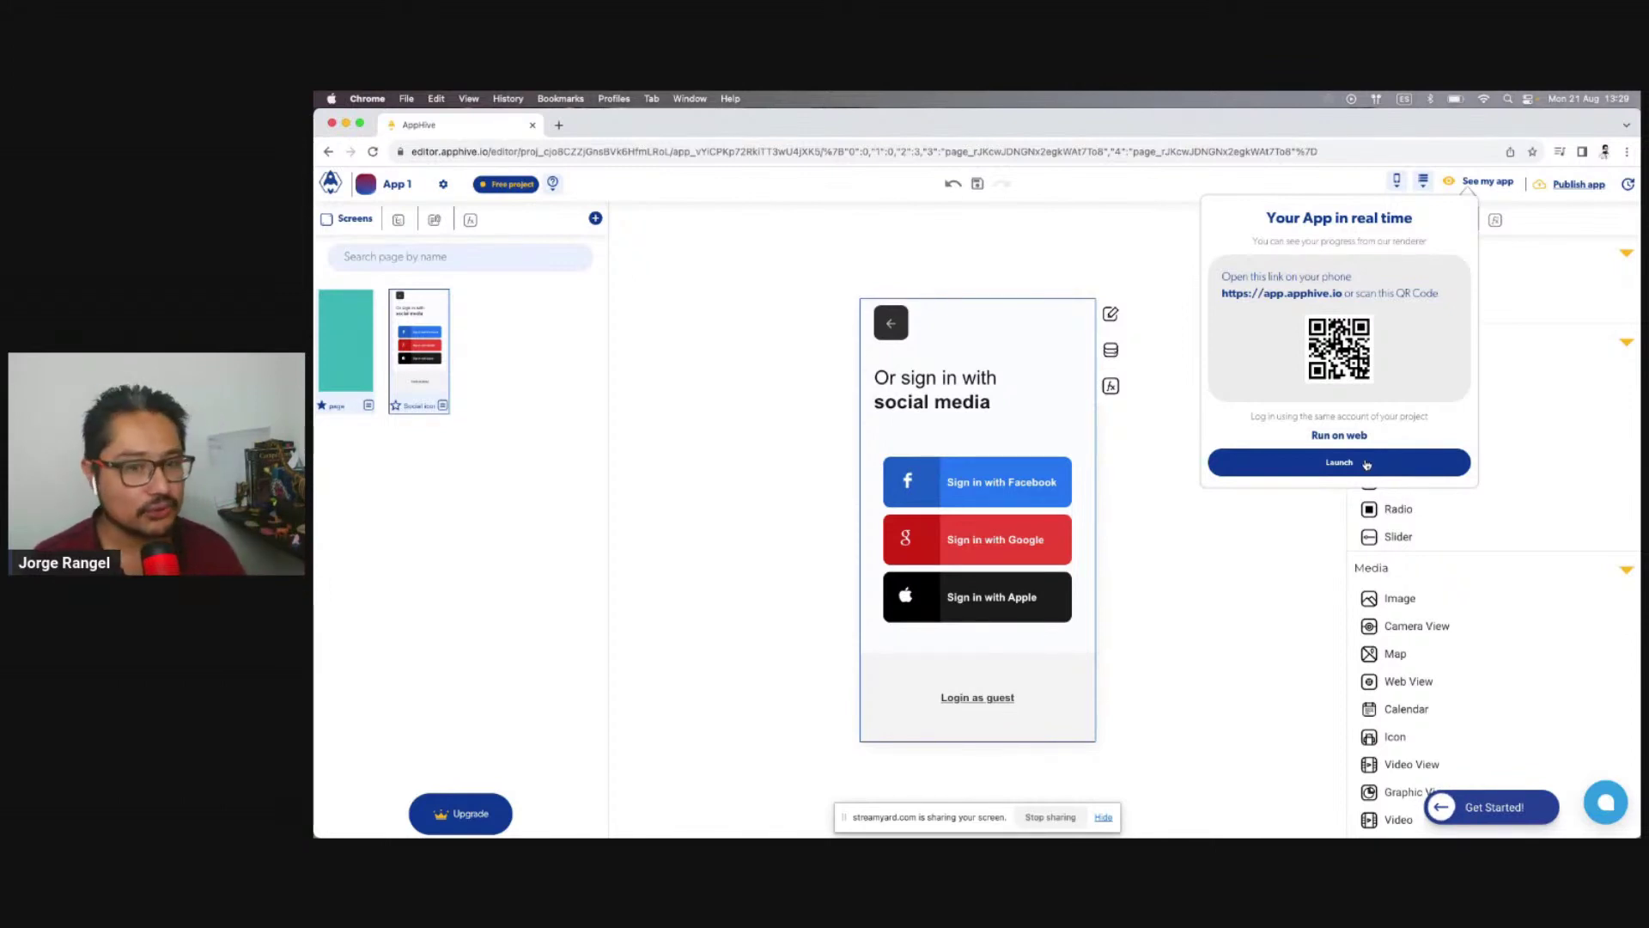
left_click(1345, 464)
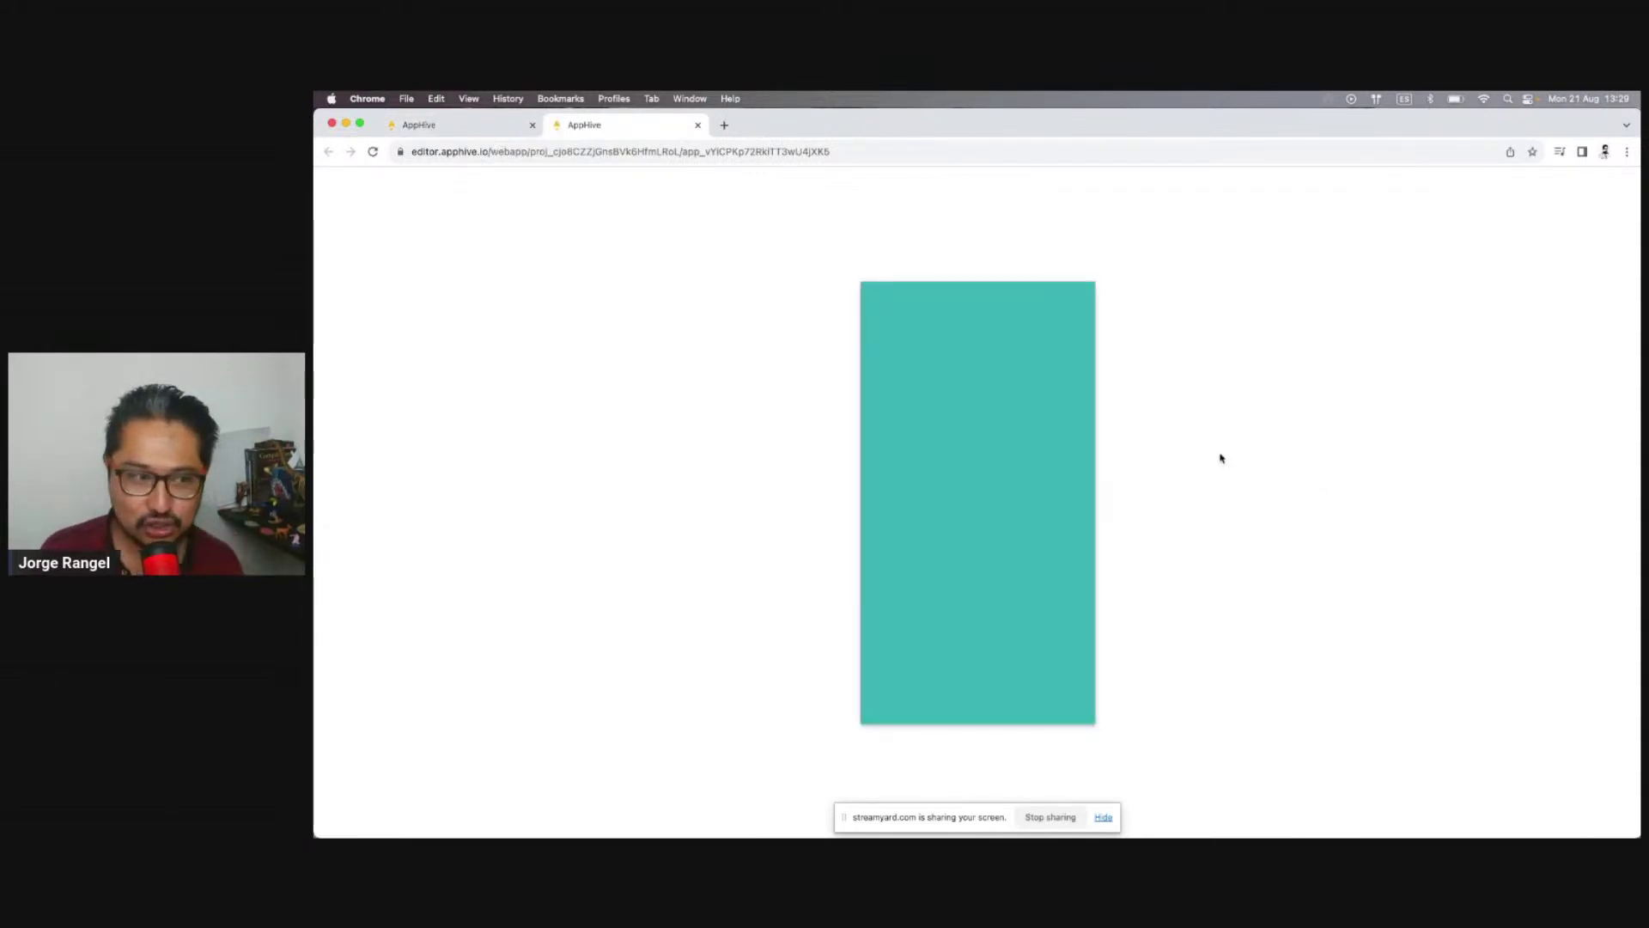
left_click(449, 129)
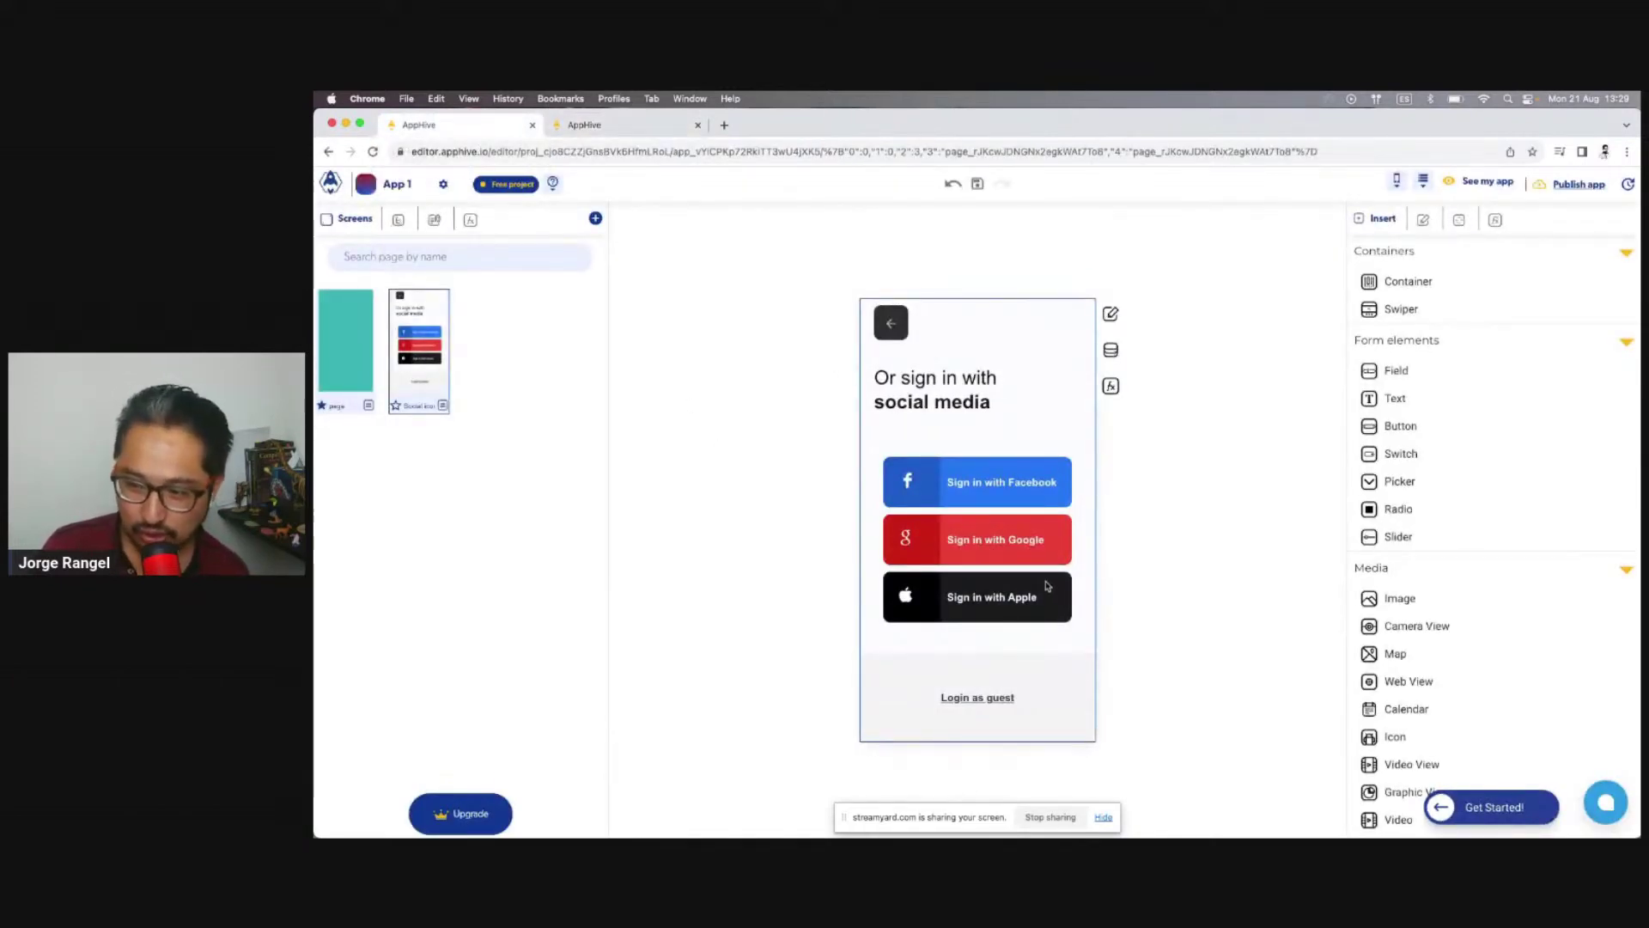
Star the Social icon sign-in screen to set it as the app's home page.
left_click(355, 341)
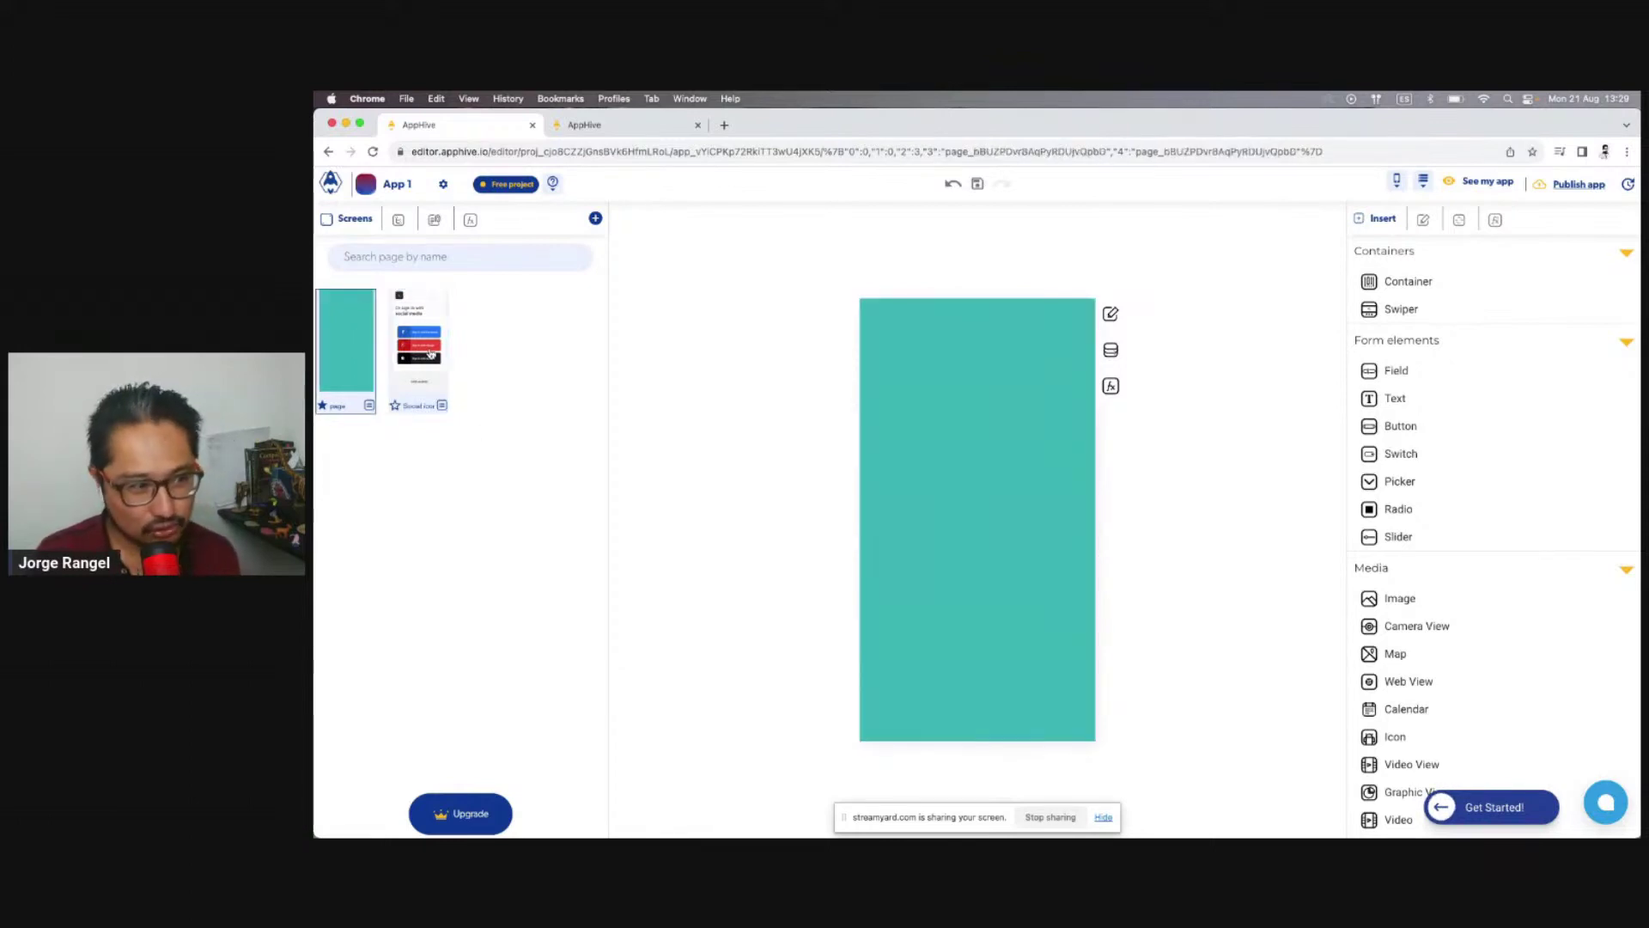
left_click(429, 352)
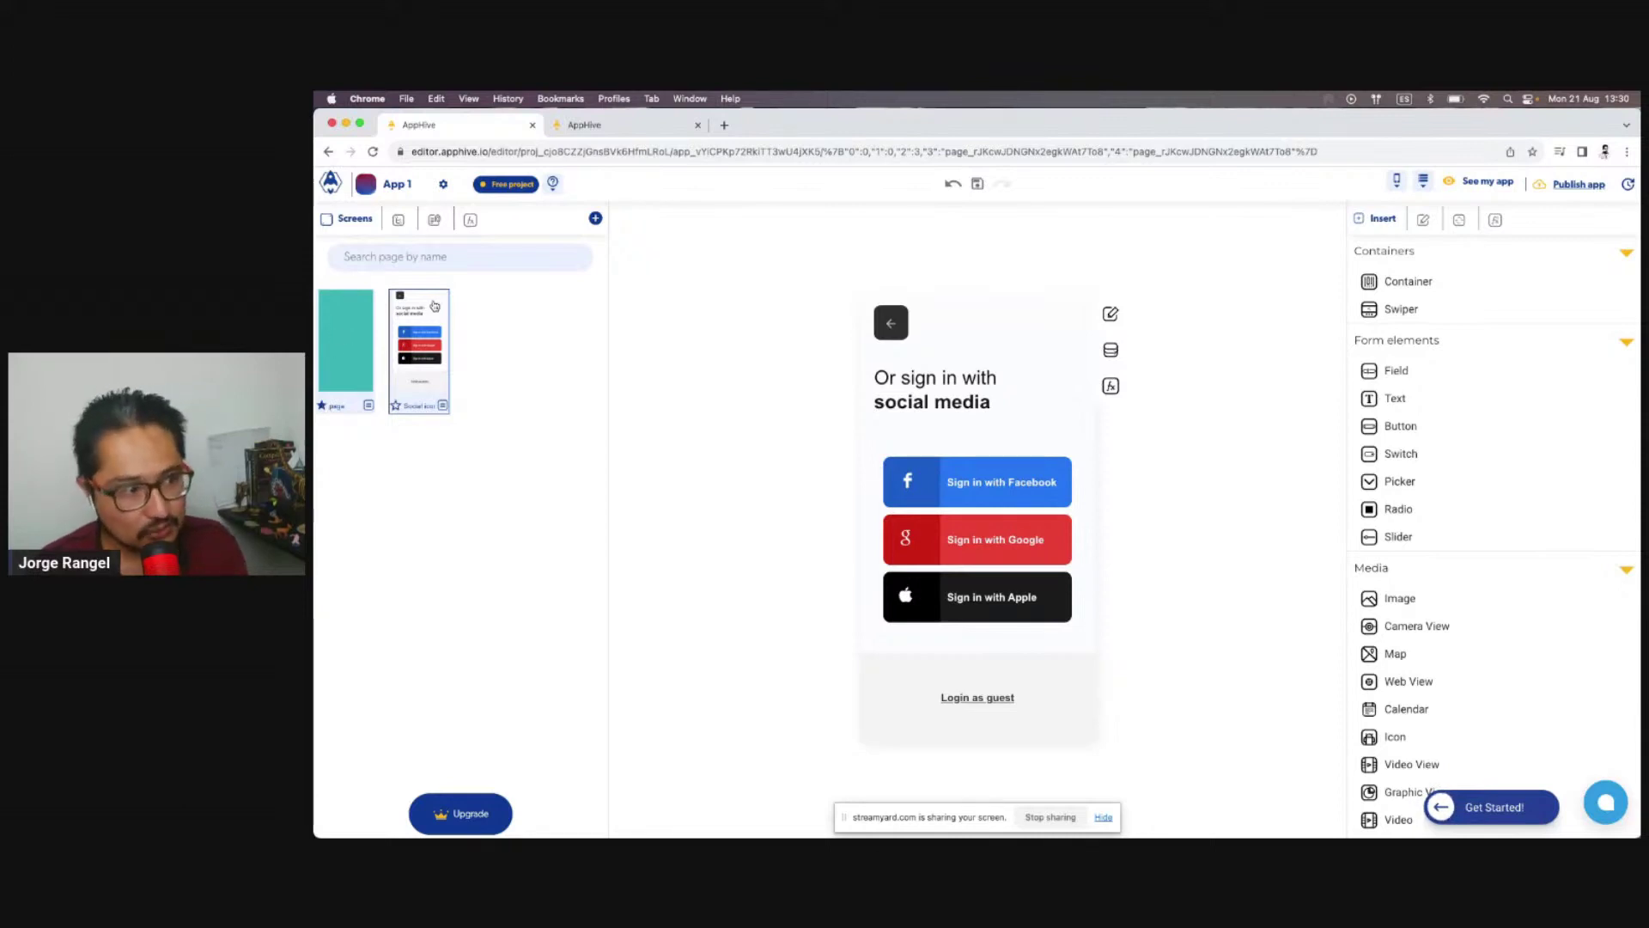
left_click(397, 407)
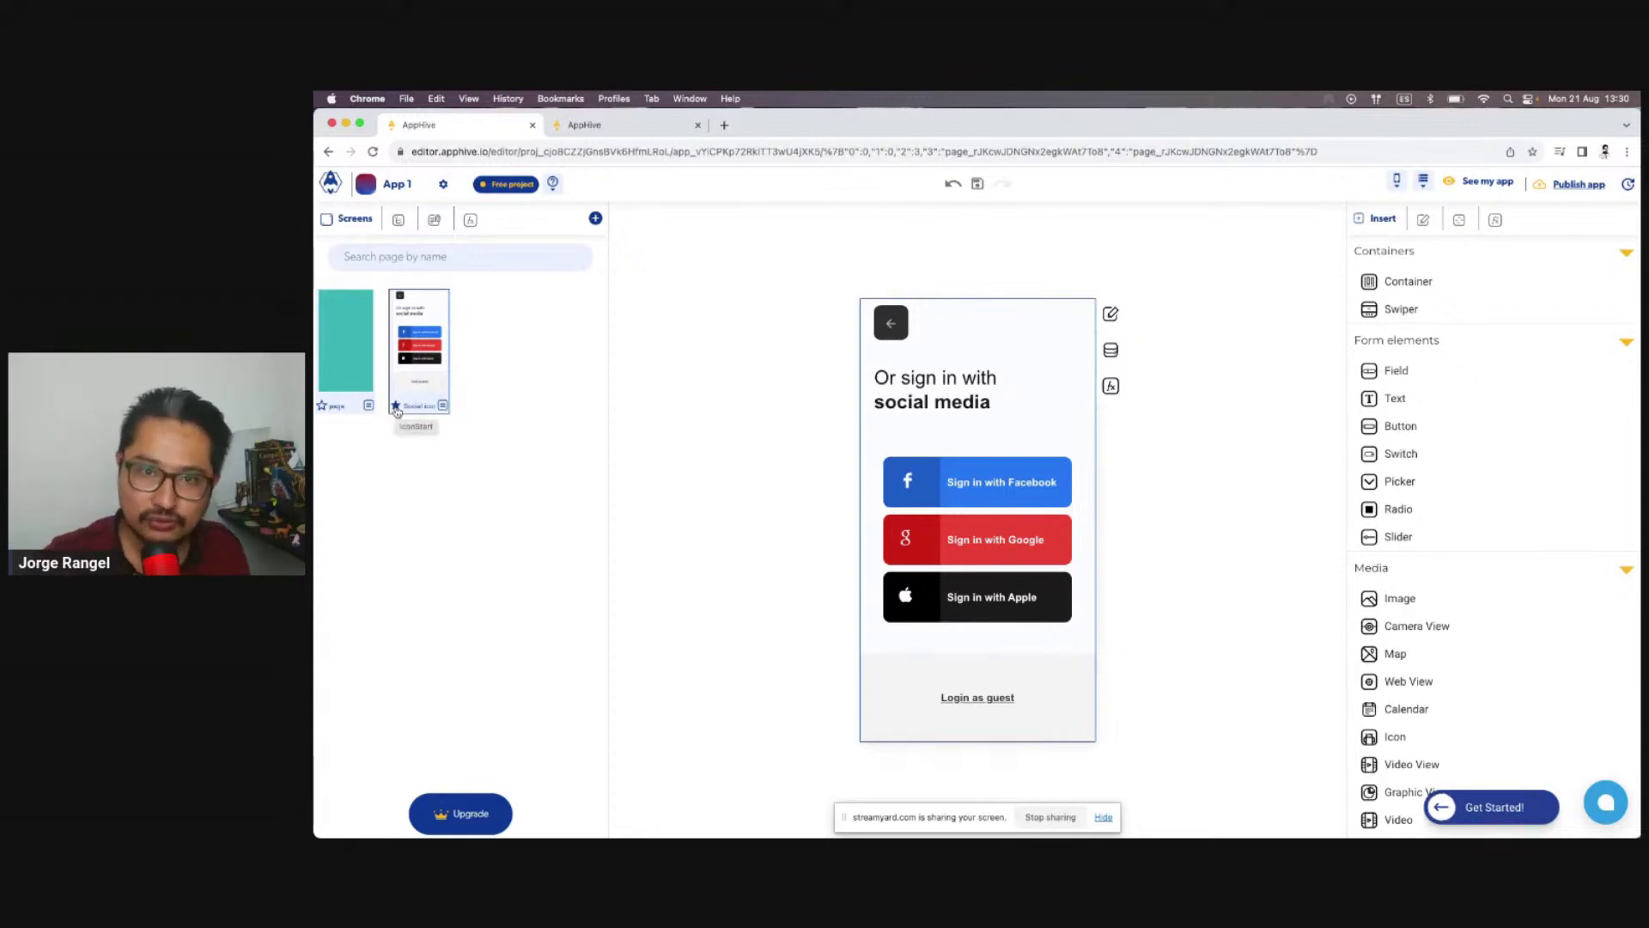
Reload the app preview to show the new start page, then return to the editor.
left_click(571, 127)
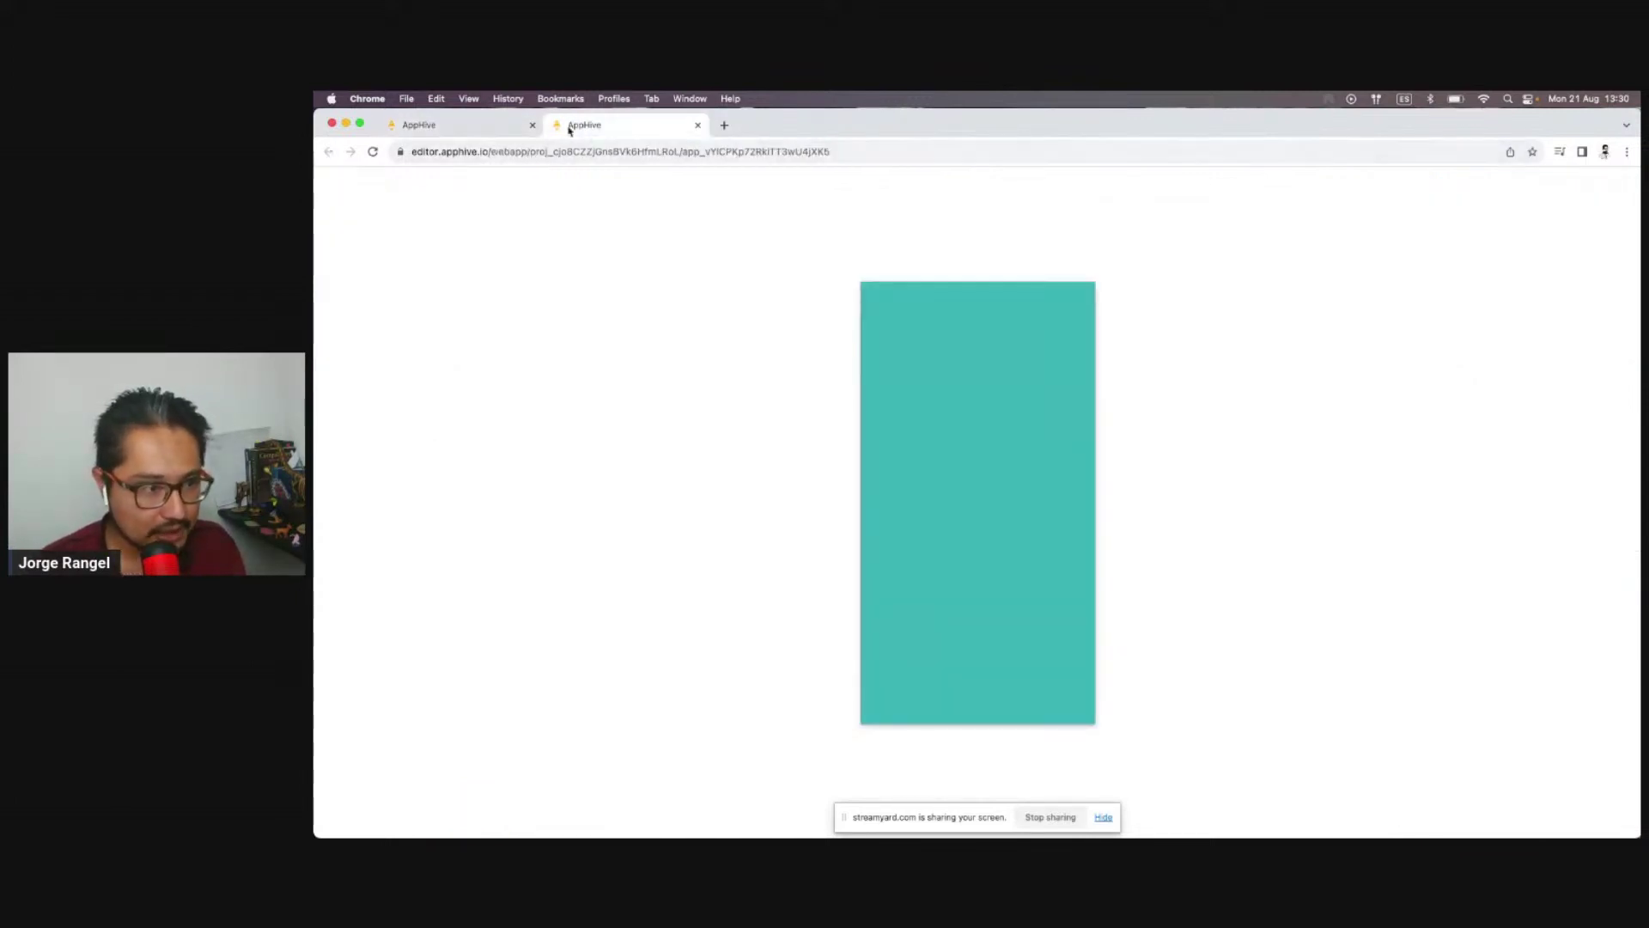
left_click(373, 156)
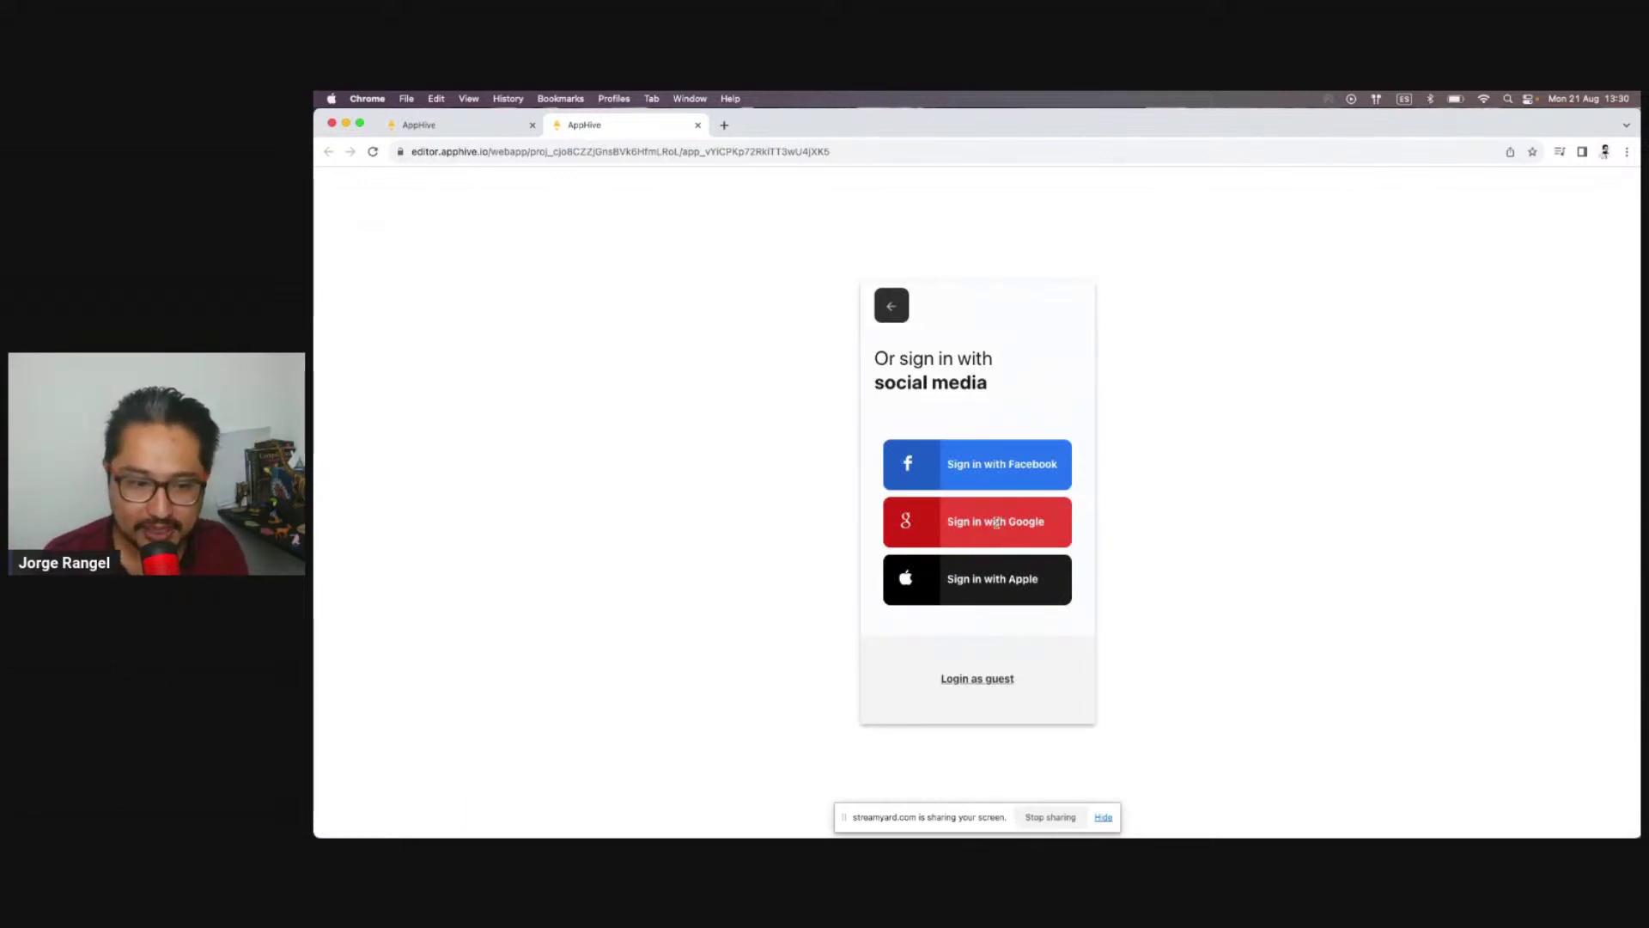
left_click(460, 126)
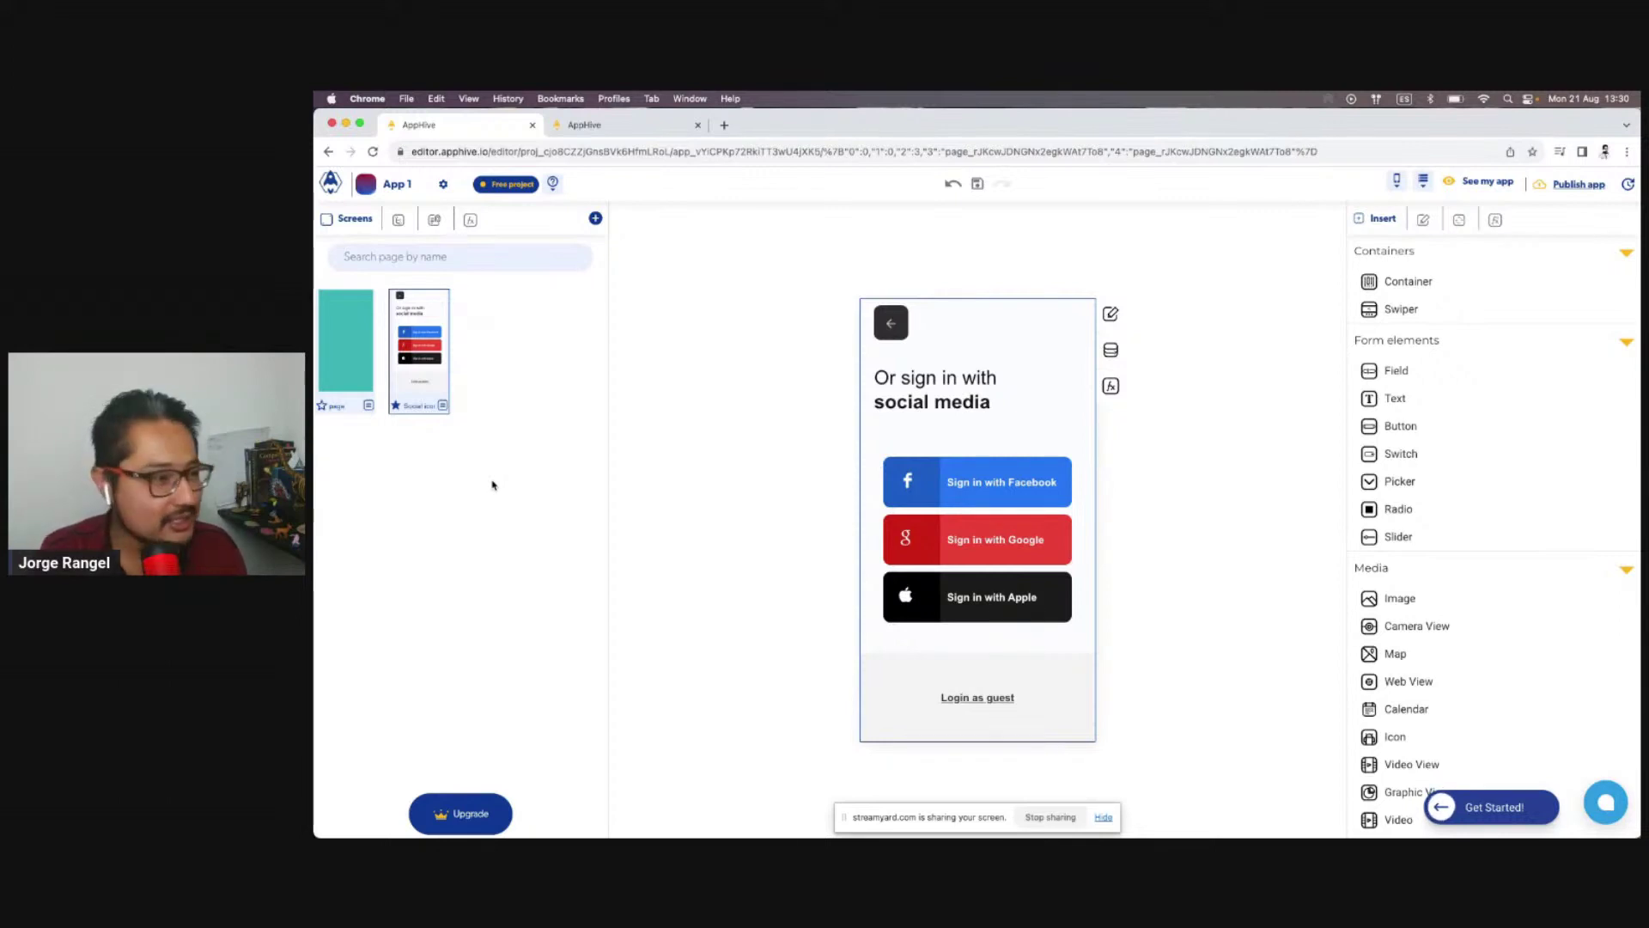
Star the teal page as the home screen and show the app's colour and typography settings.
left_click(360, 364)
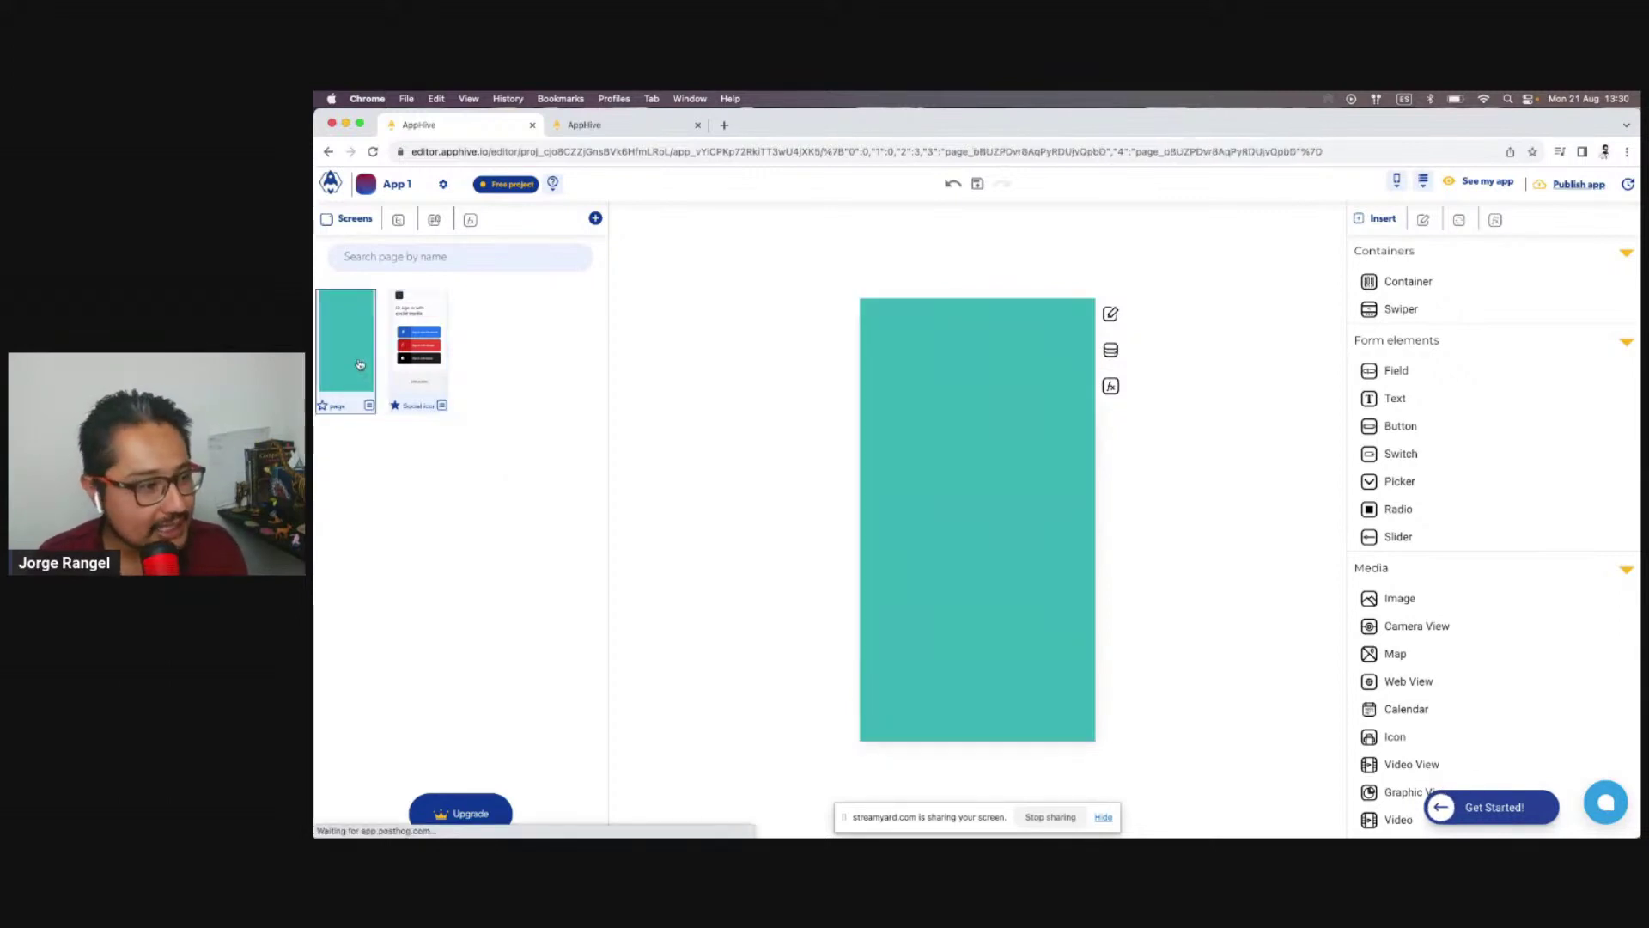
left_click(322, 406)
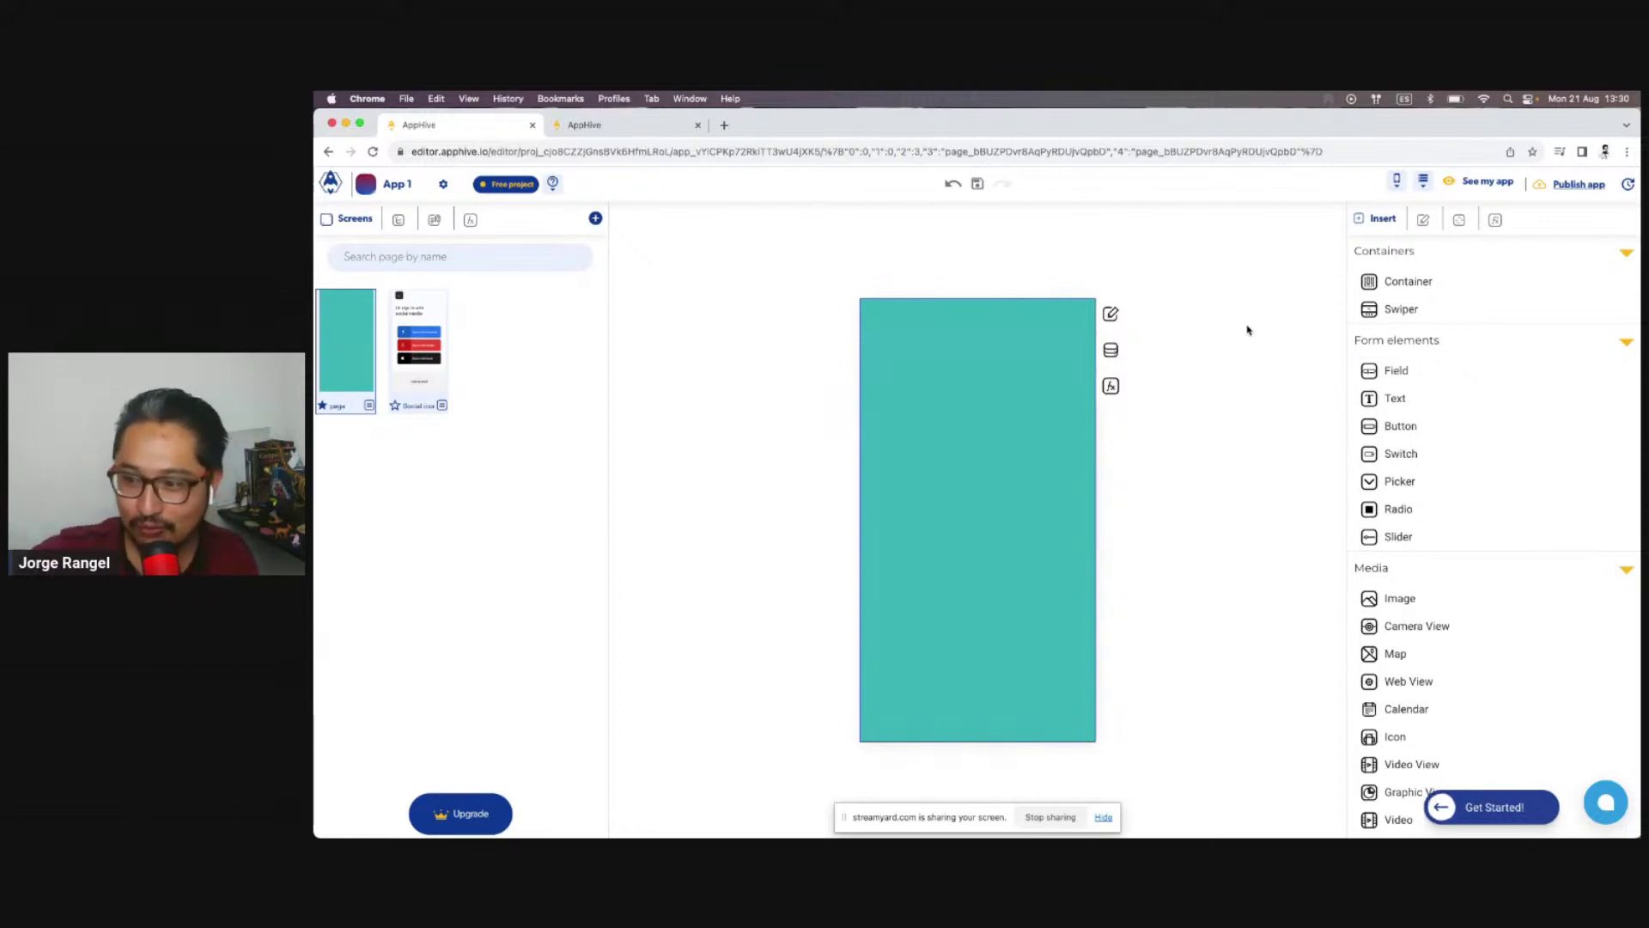
left_click(1429, 225)
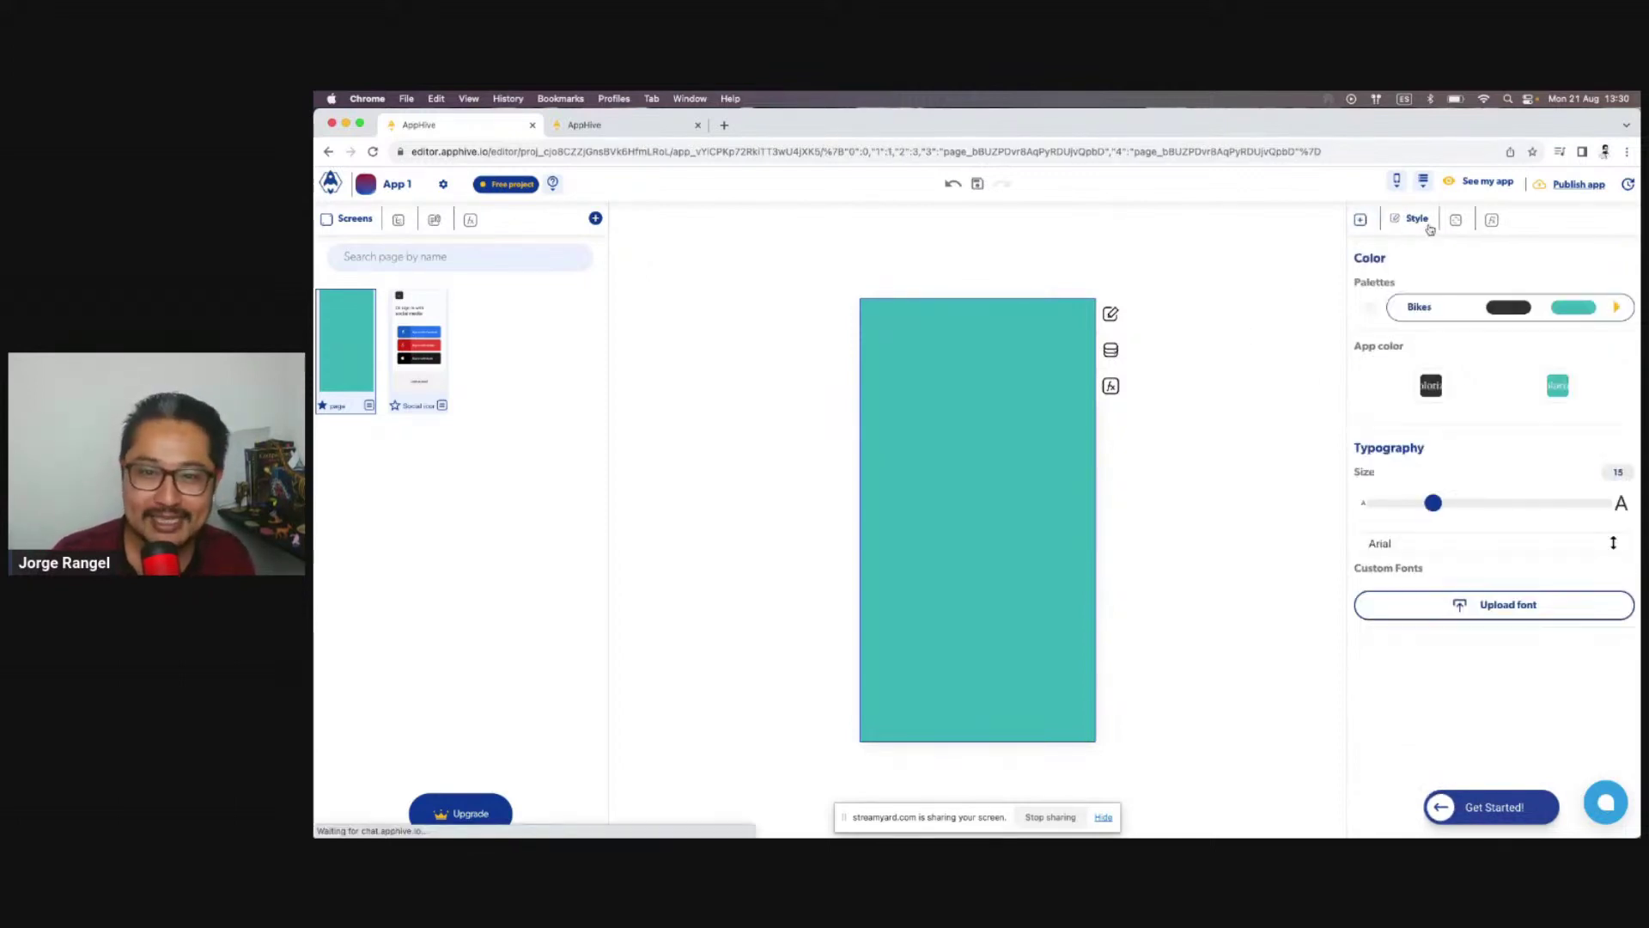
left_click(1363, 220)
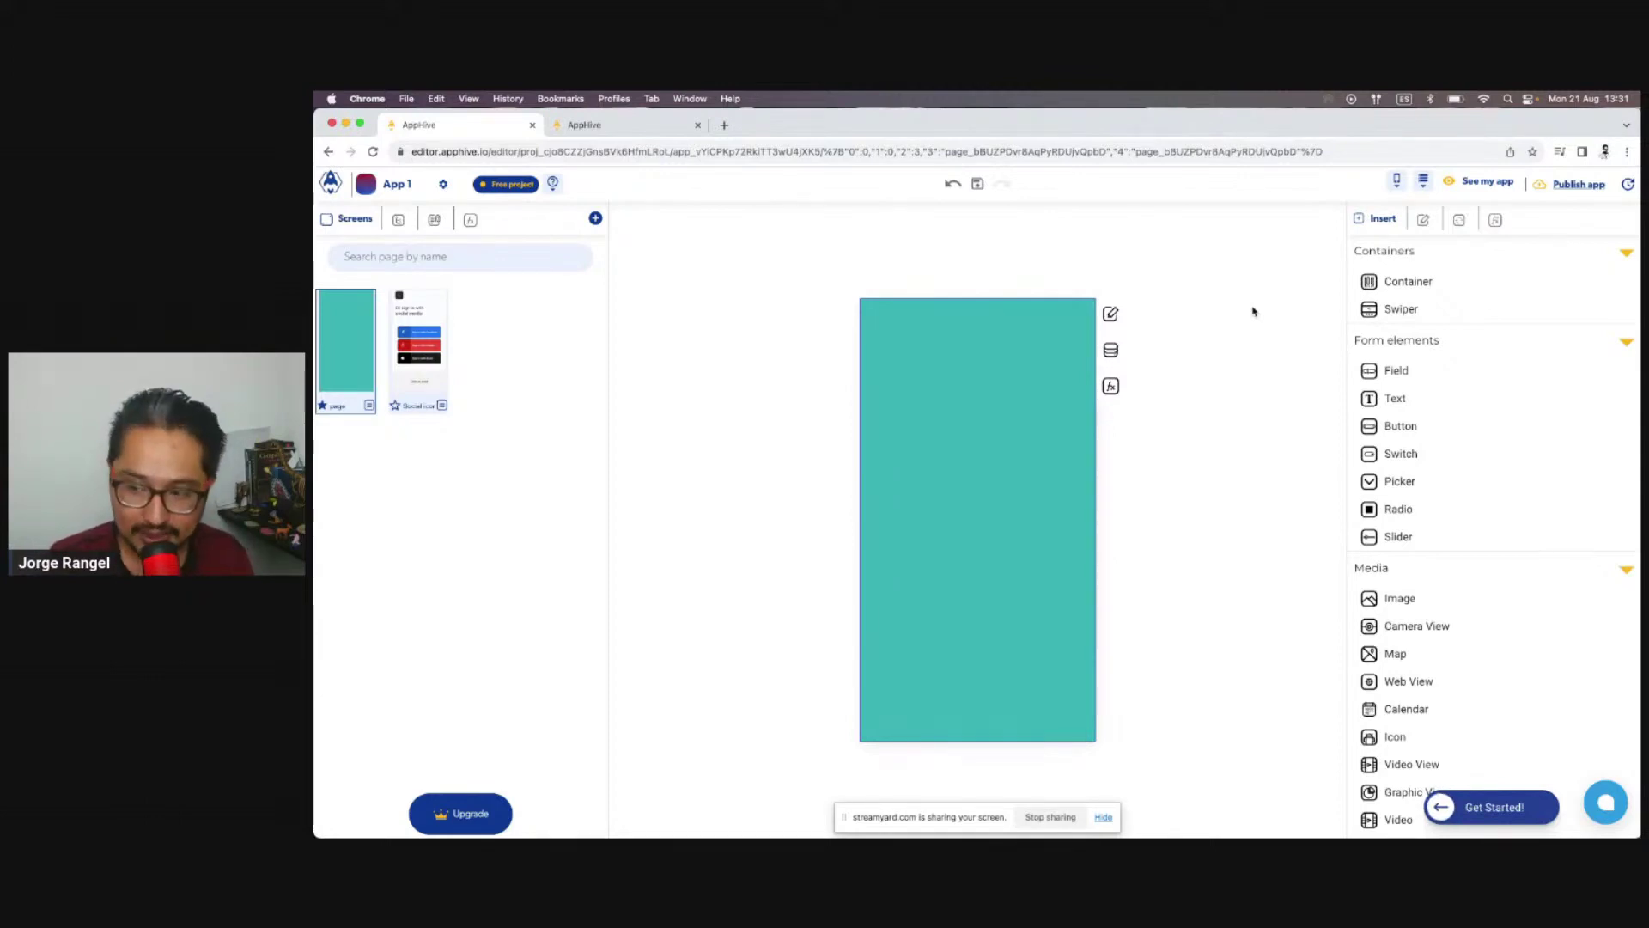
left_click(1418, 220)
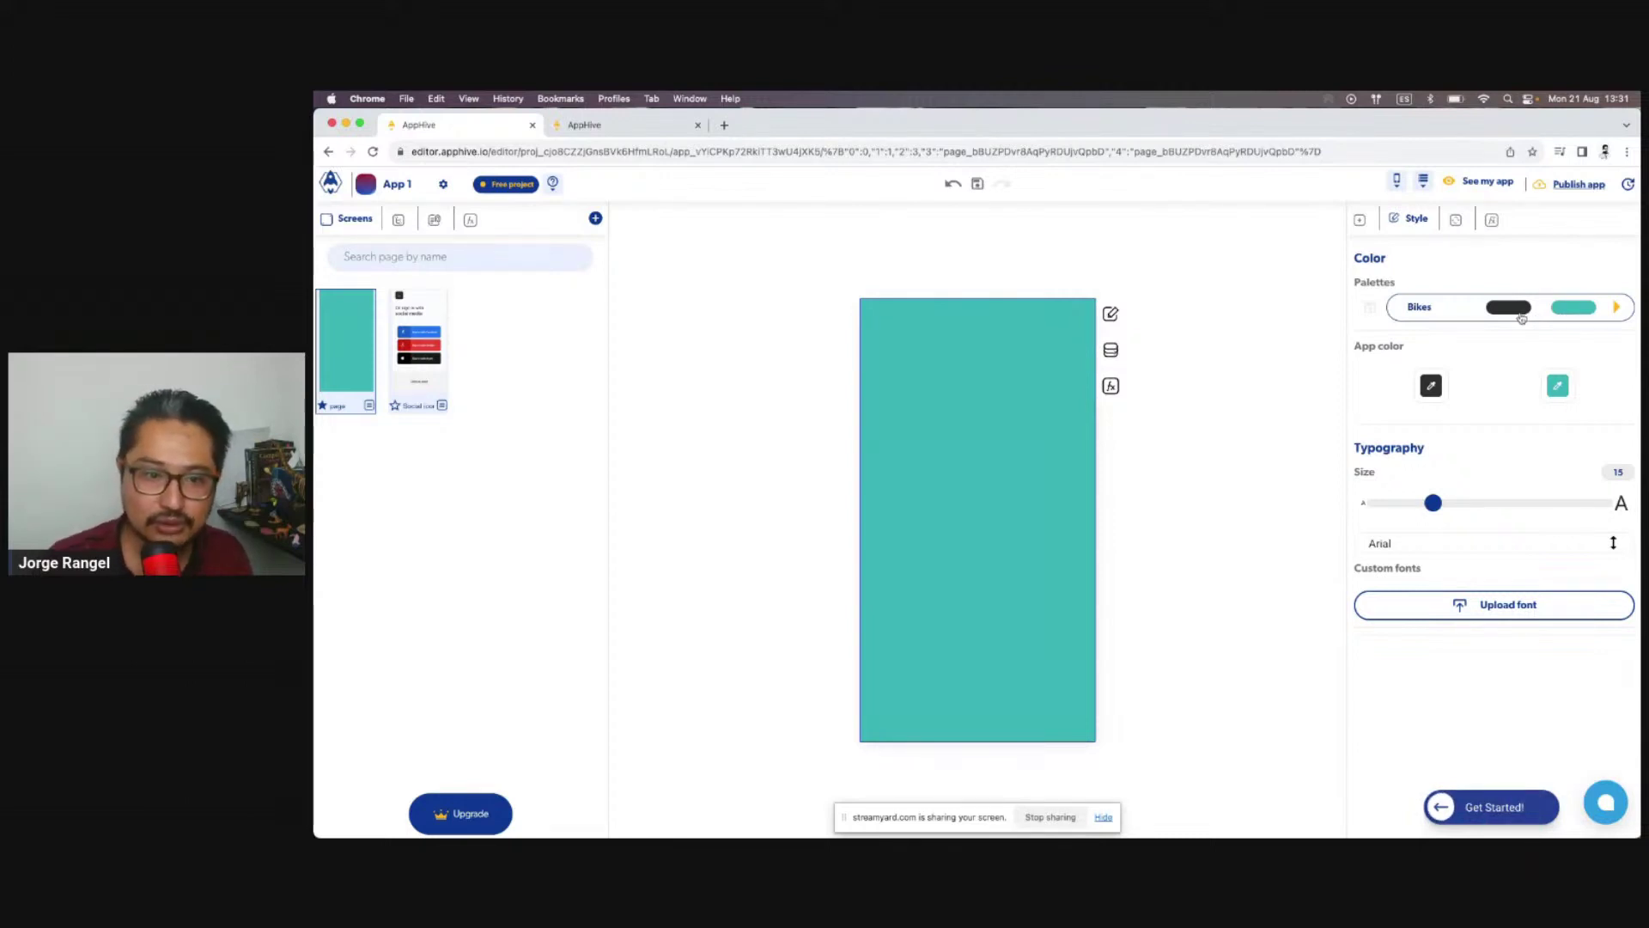
Browse the Palettes dropdown, scrolling through the available colour palettes.
left_click(1615, 307)
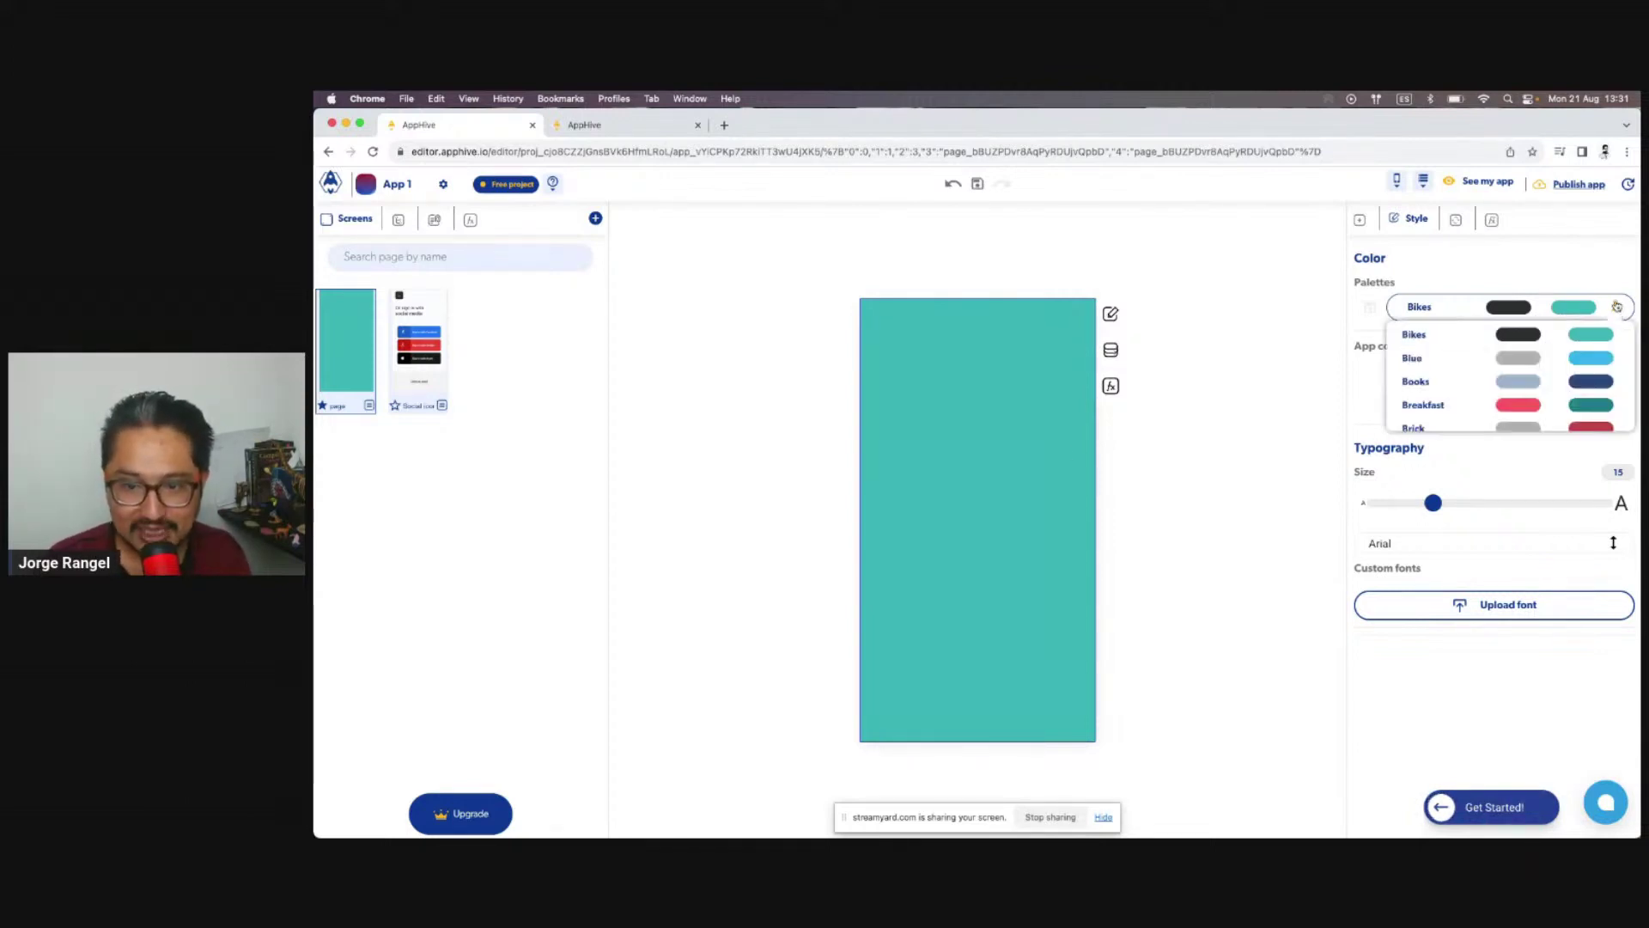
left_click(1551, 365)
scroll(1551, 365, "down", 5)
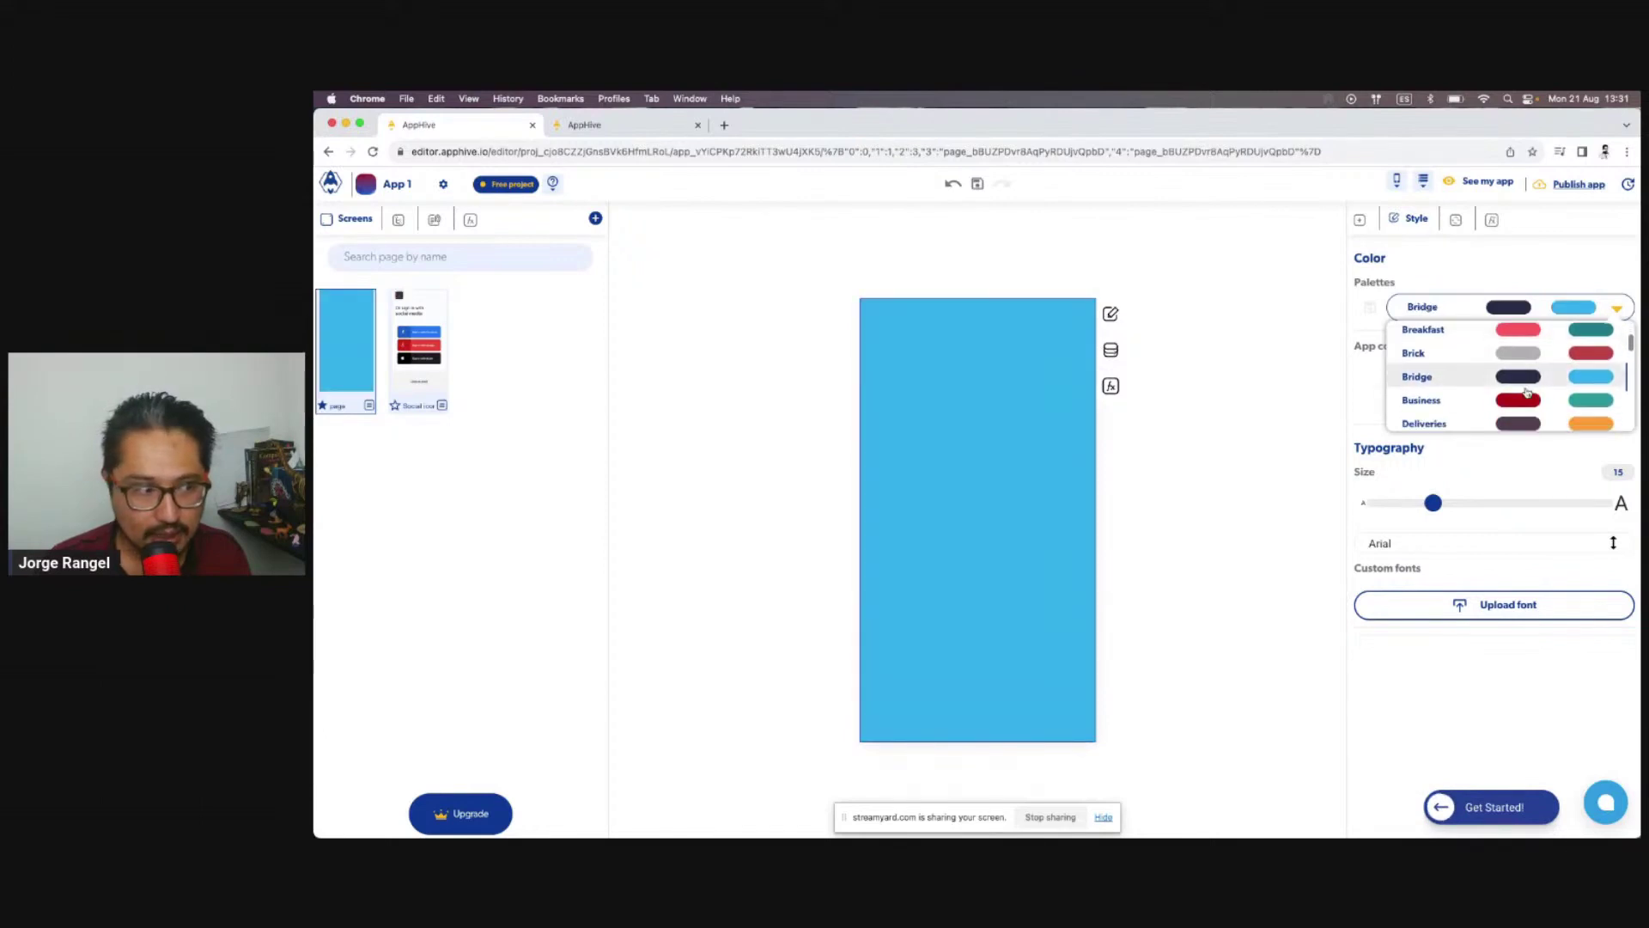
scroll(1523, 374, "down", 3)
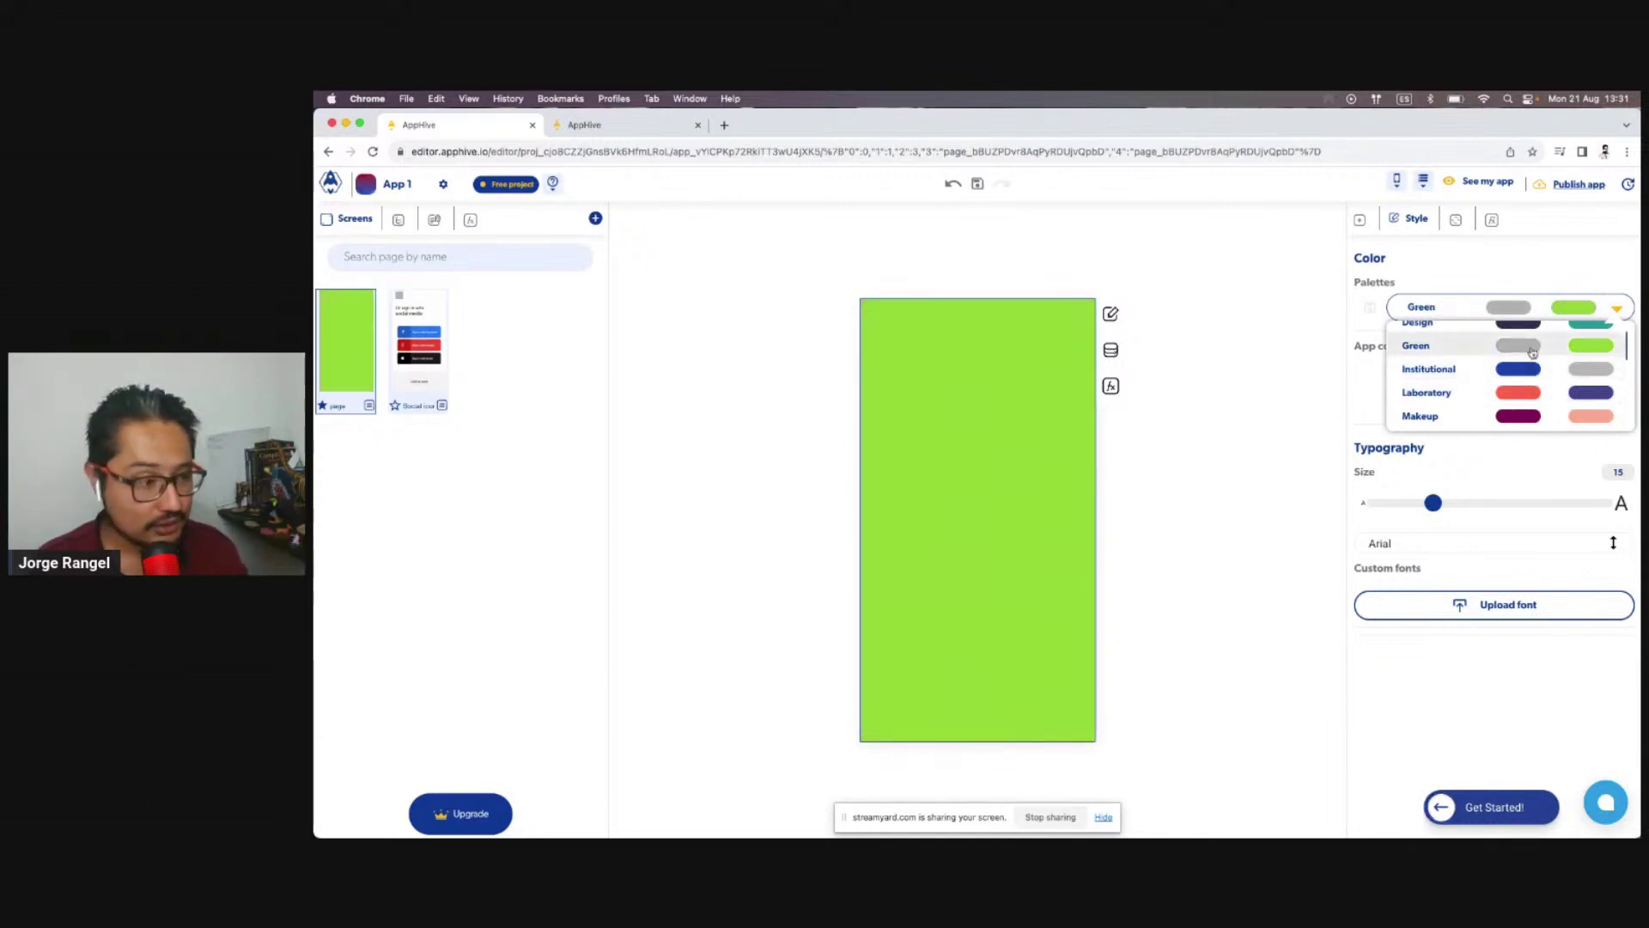
scroll(1528, 390, "down", 5)
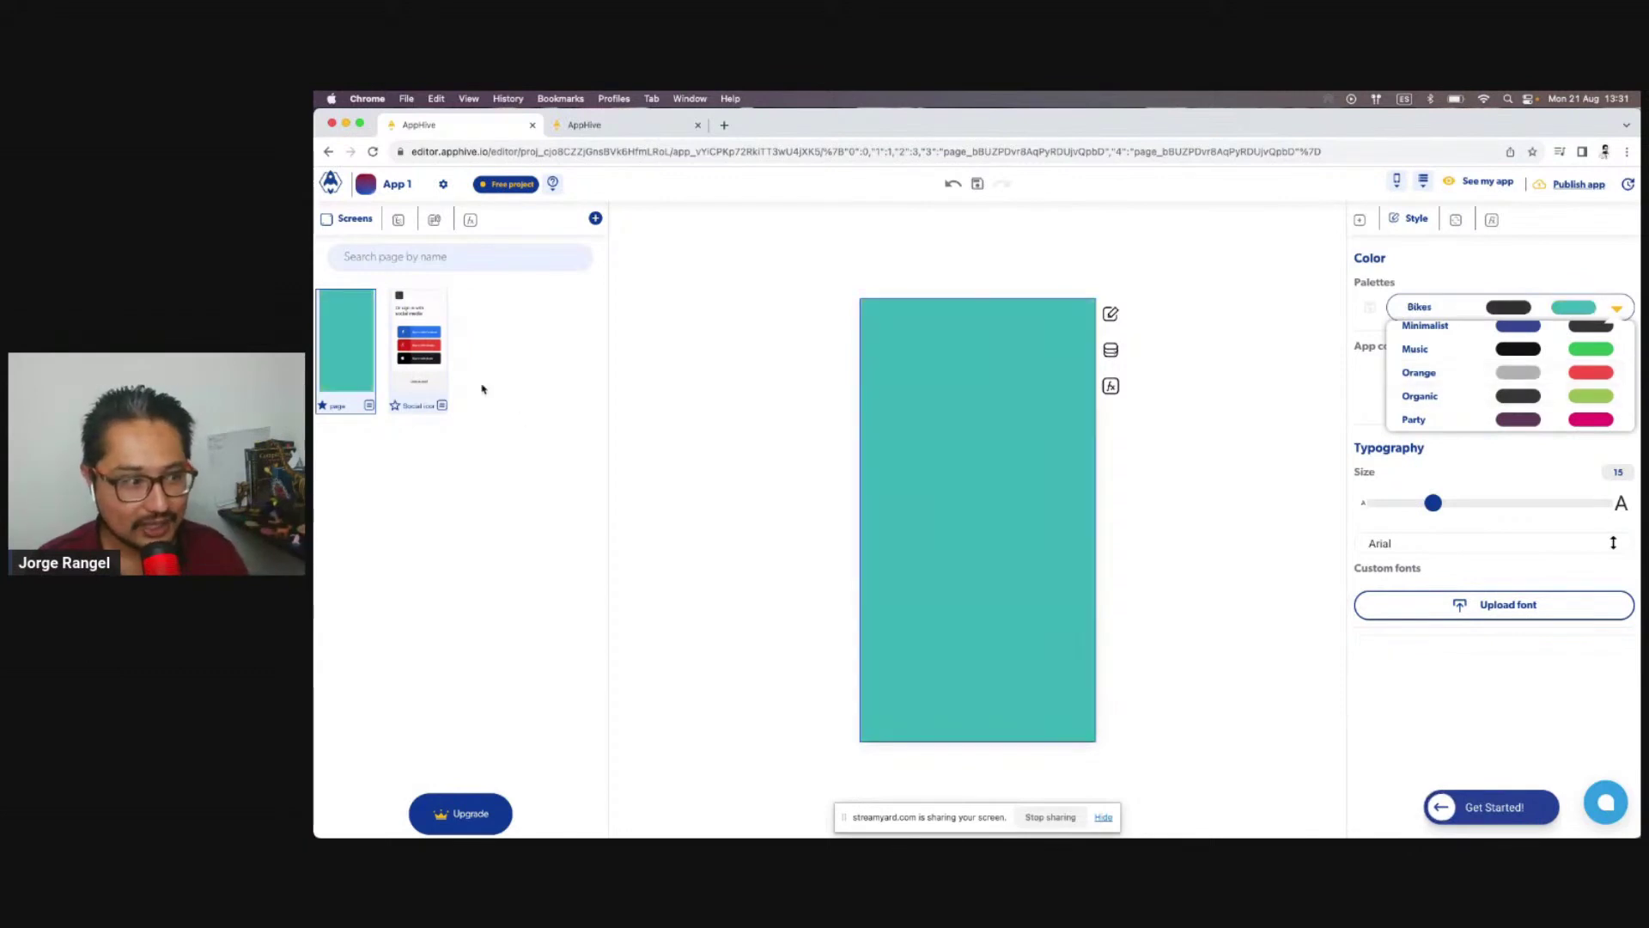
left_click(448, 386)
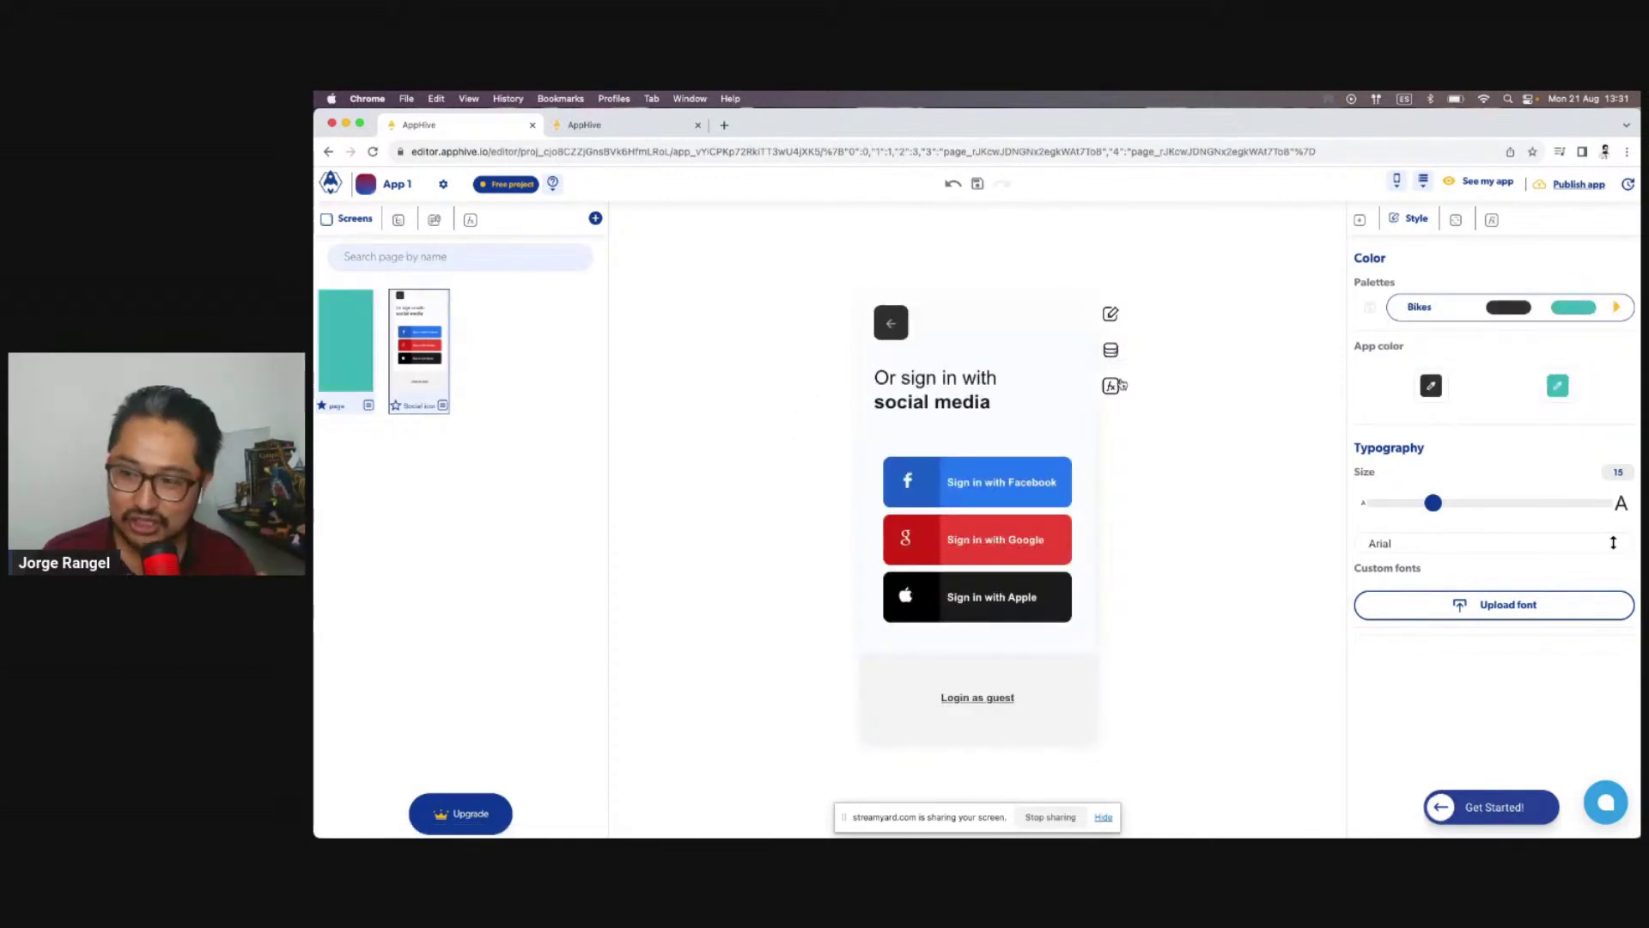
left_click(1613, 309)
scroll(1463, 396, "down", 5)
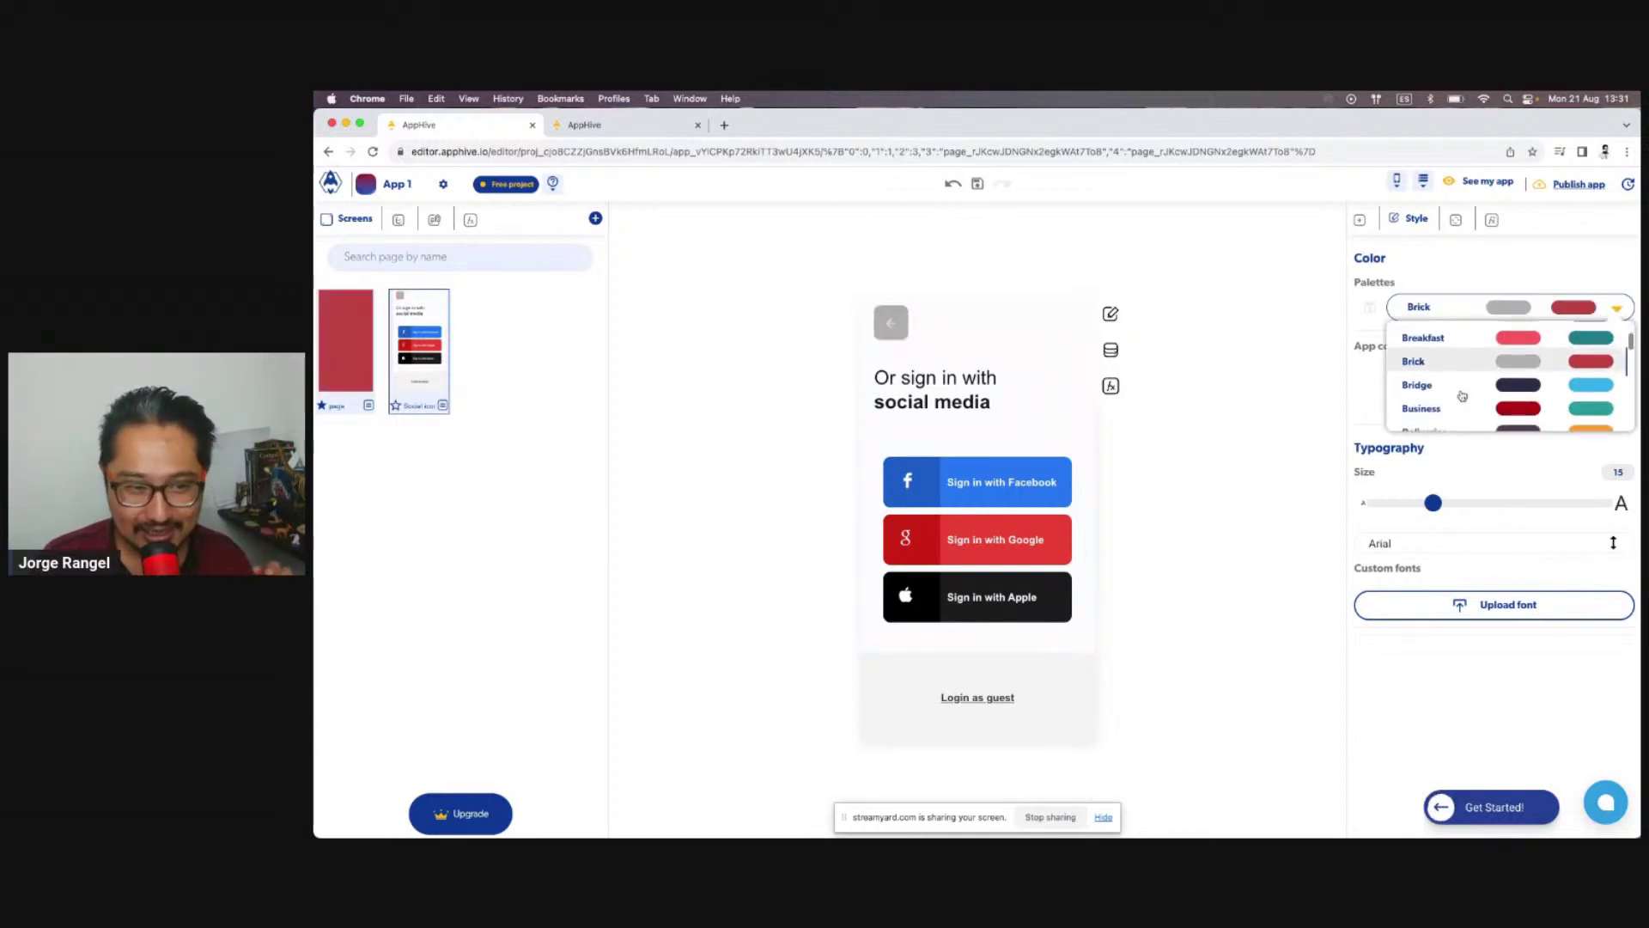
scroll(1473, 381, "down", 3)
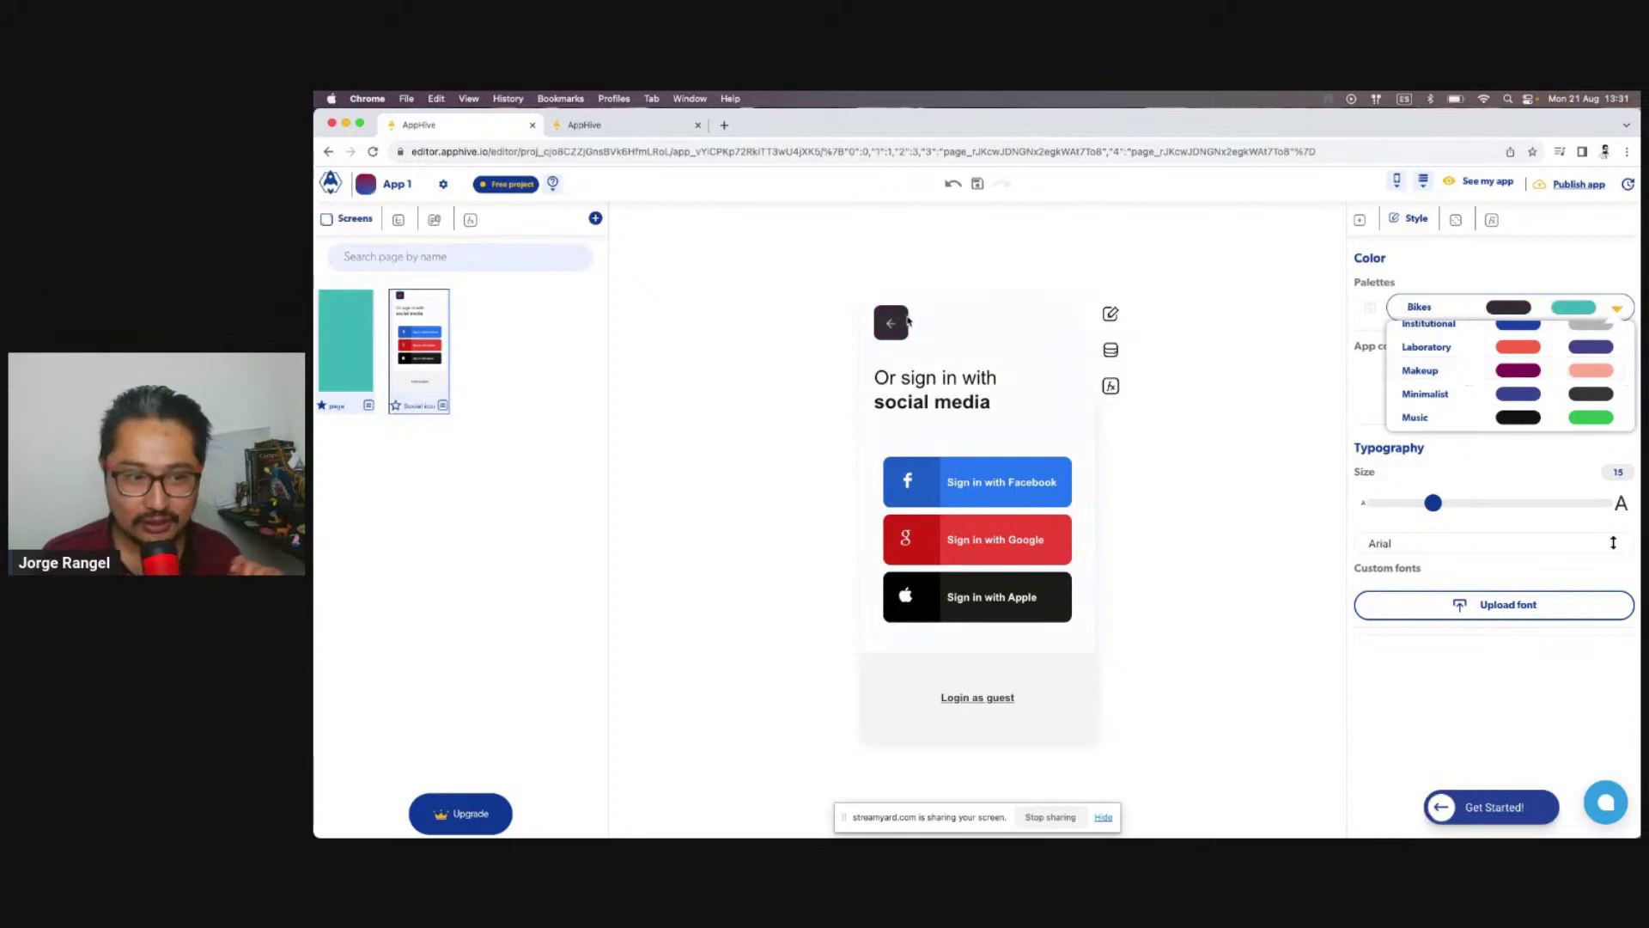
left_click(1391, 301)
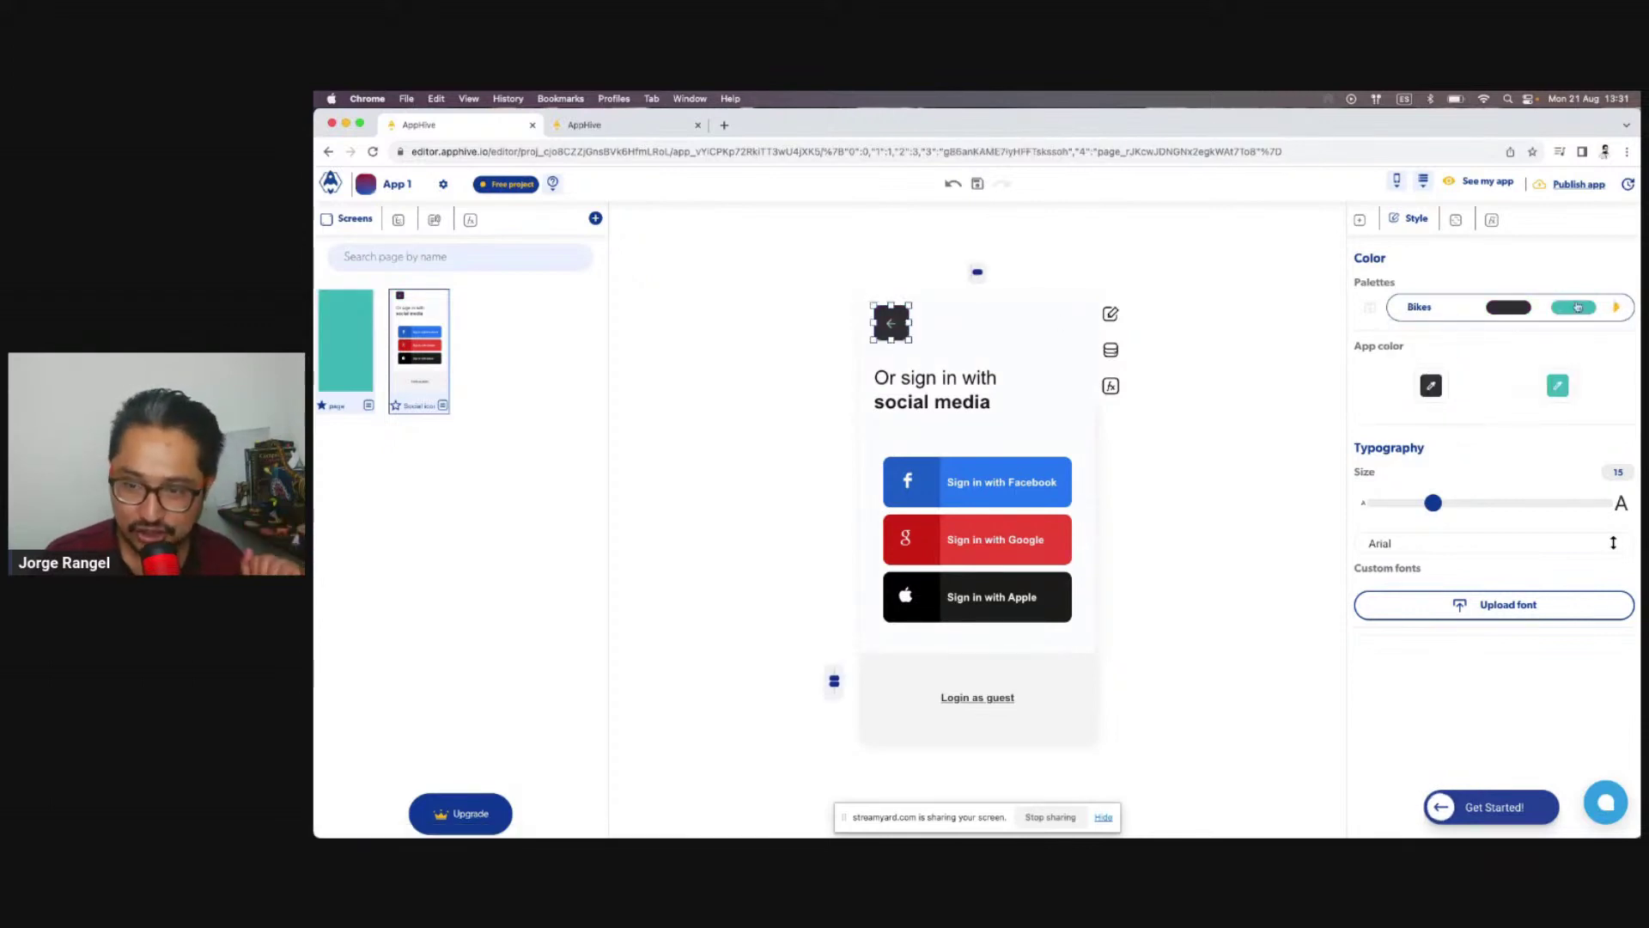
left_click(1619, 310)
scroll(1517, 388, "down", 5)
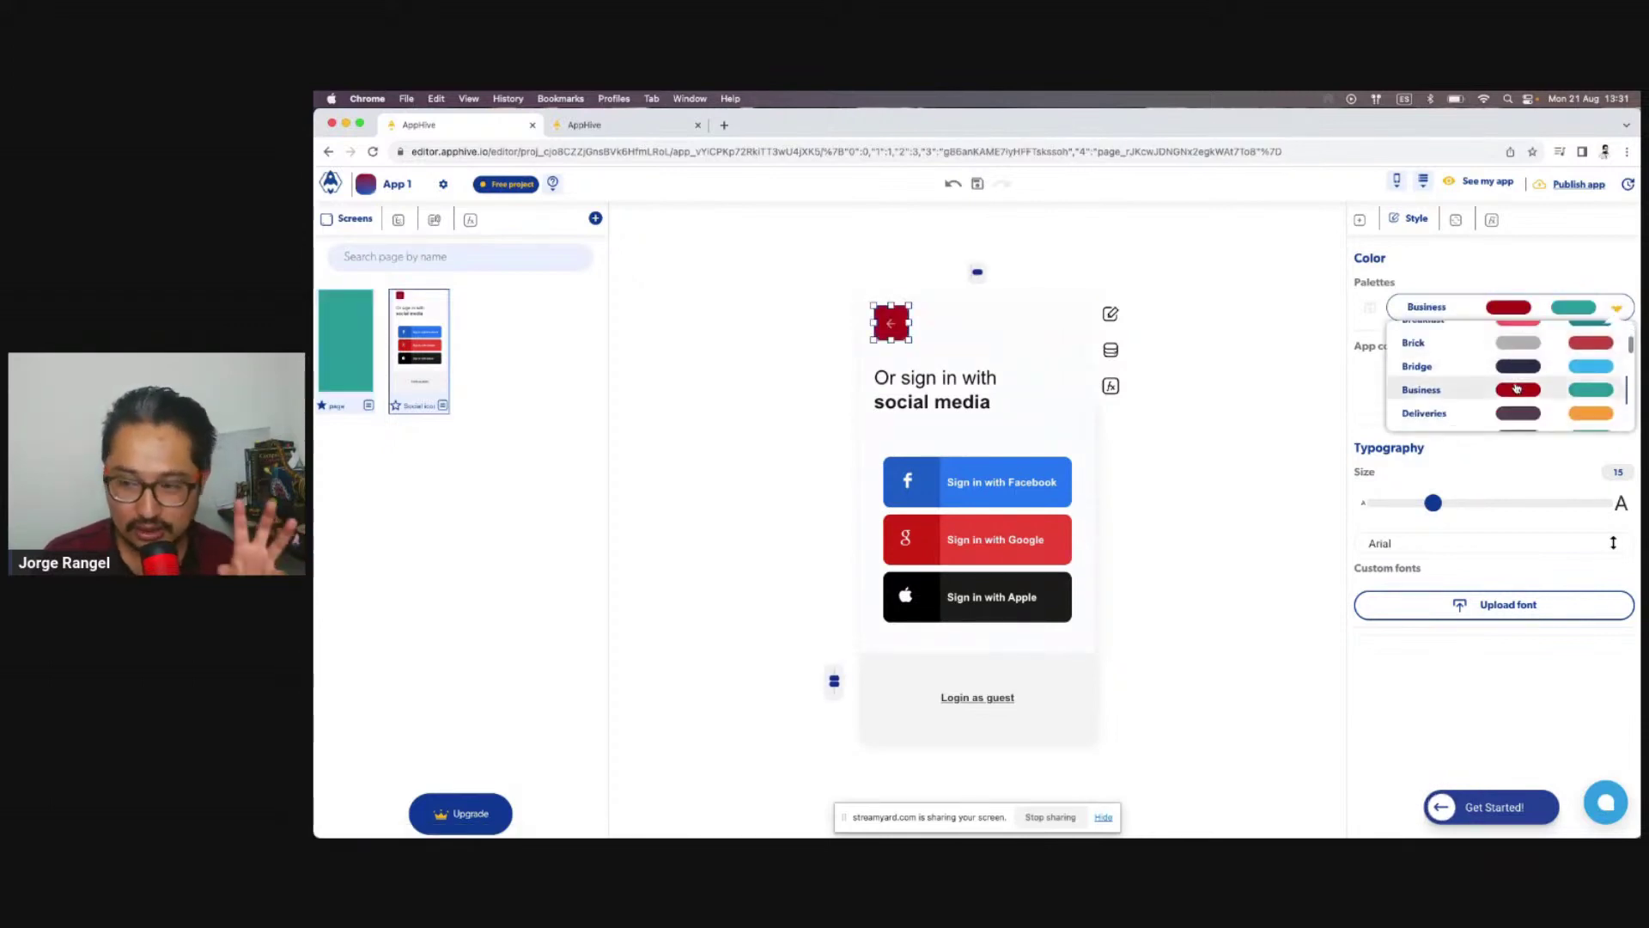
scroll(1519, 392, "down", 2)
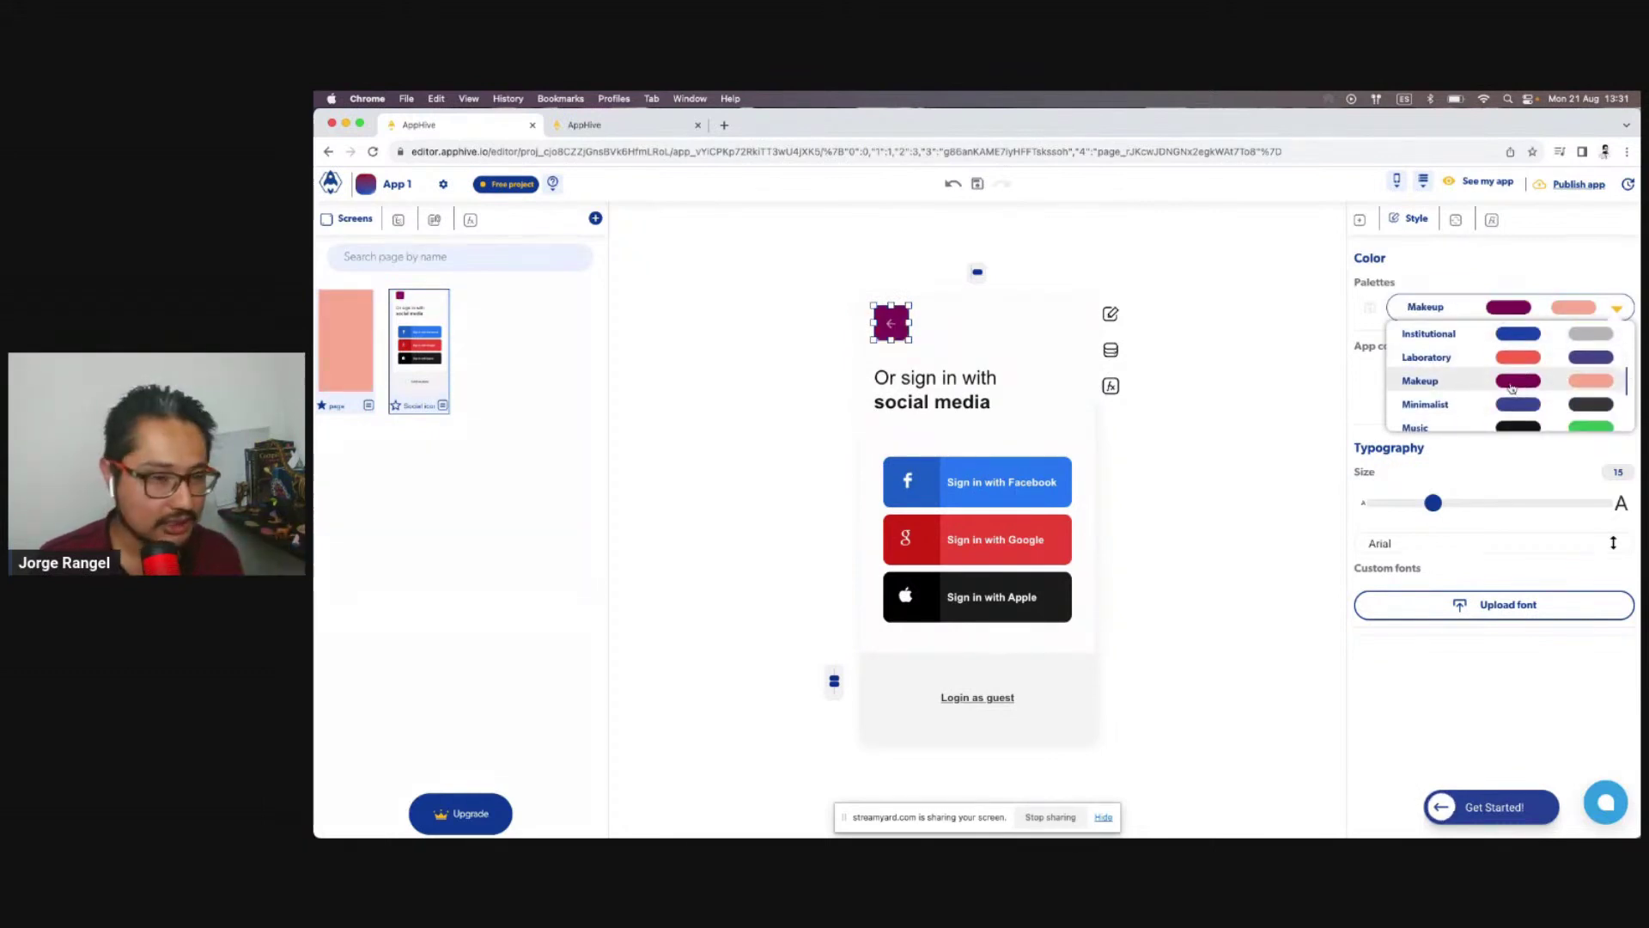
scroll(1506, 407, "down", 1)
scroll(1506, 406, "down", 2)
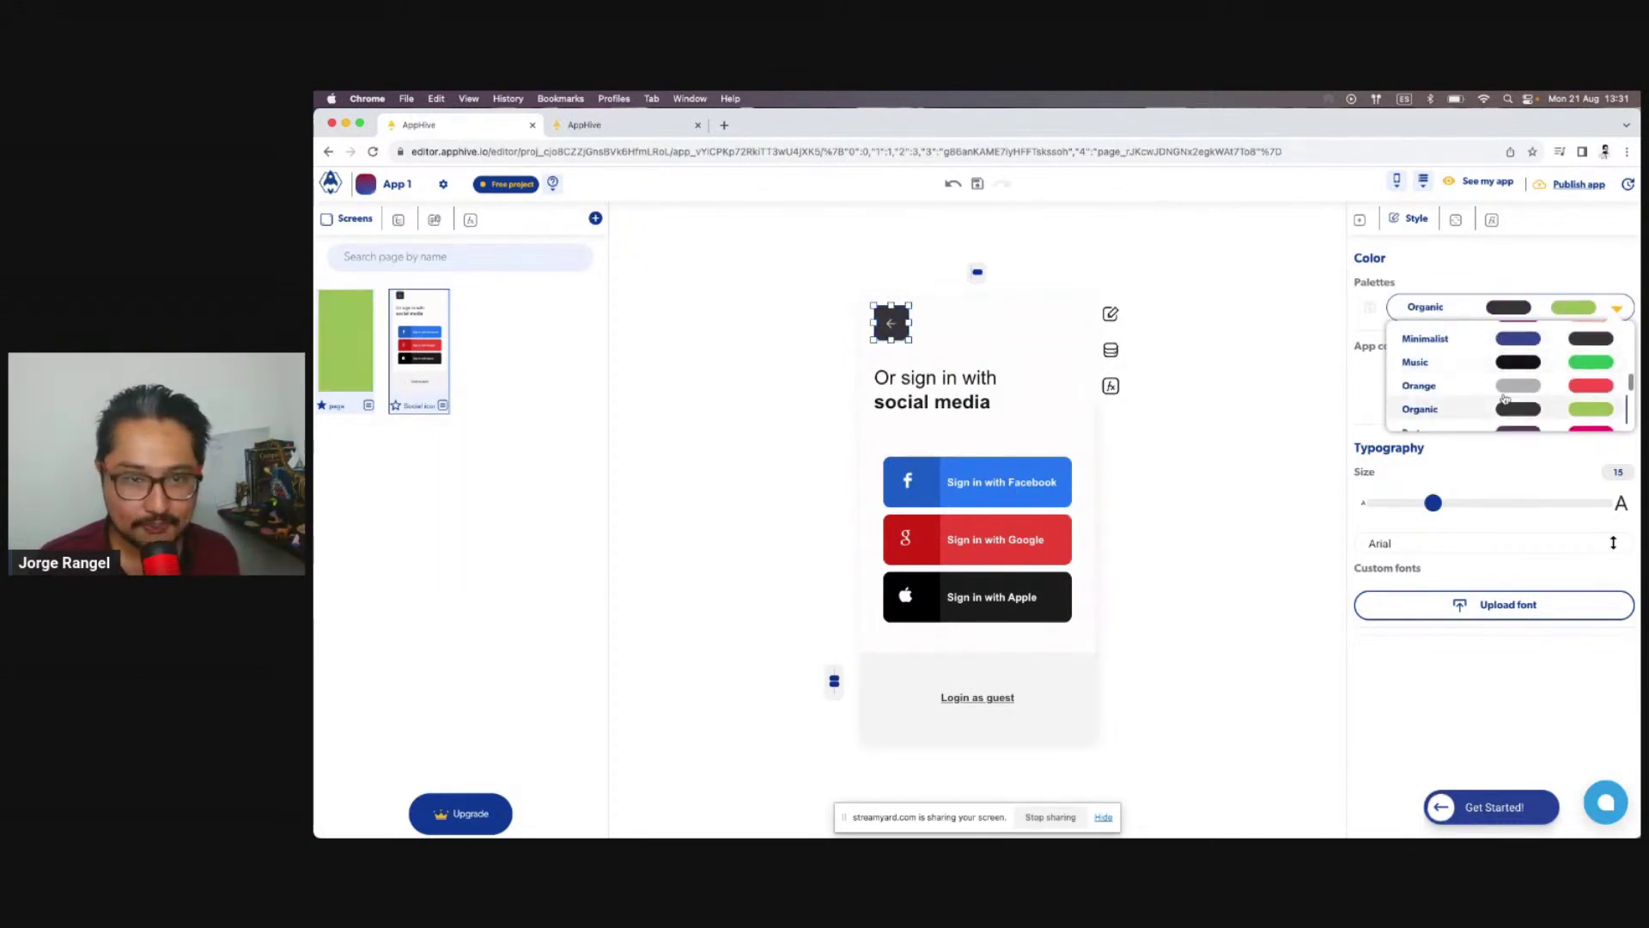
left_click(1259, 372)
left_click(368, 375)
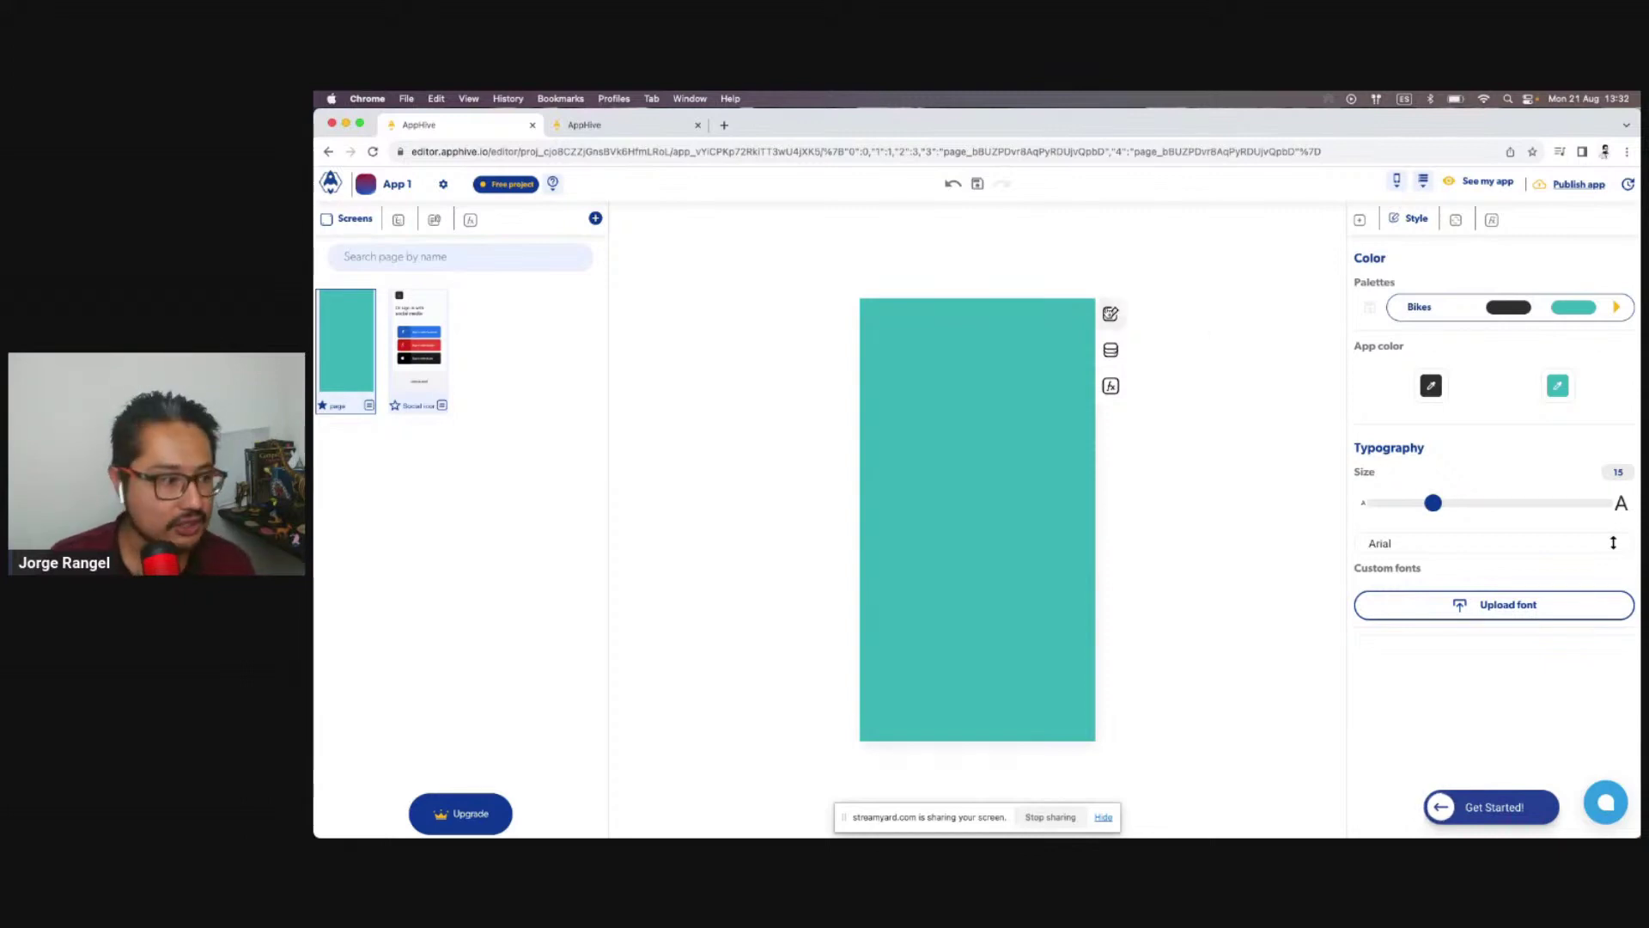
left_click(1111, 313)
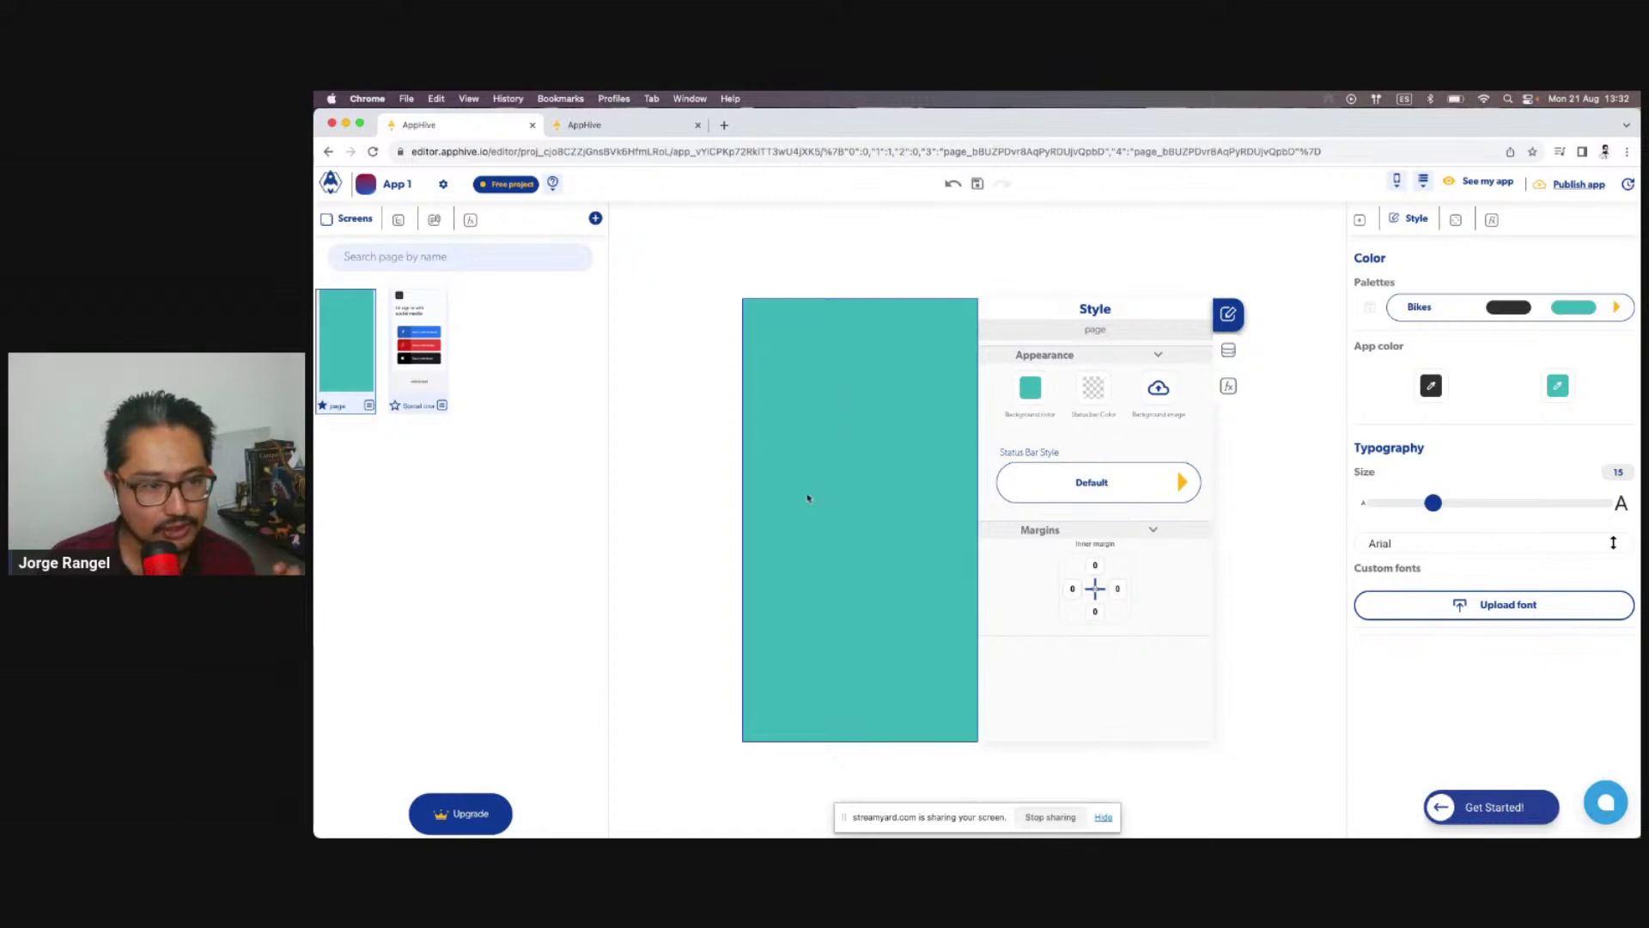
left_click(1026, 391)
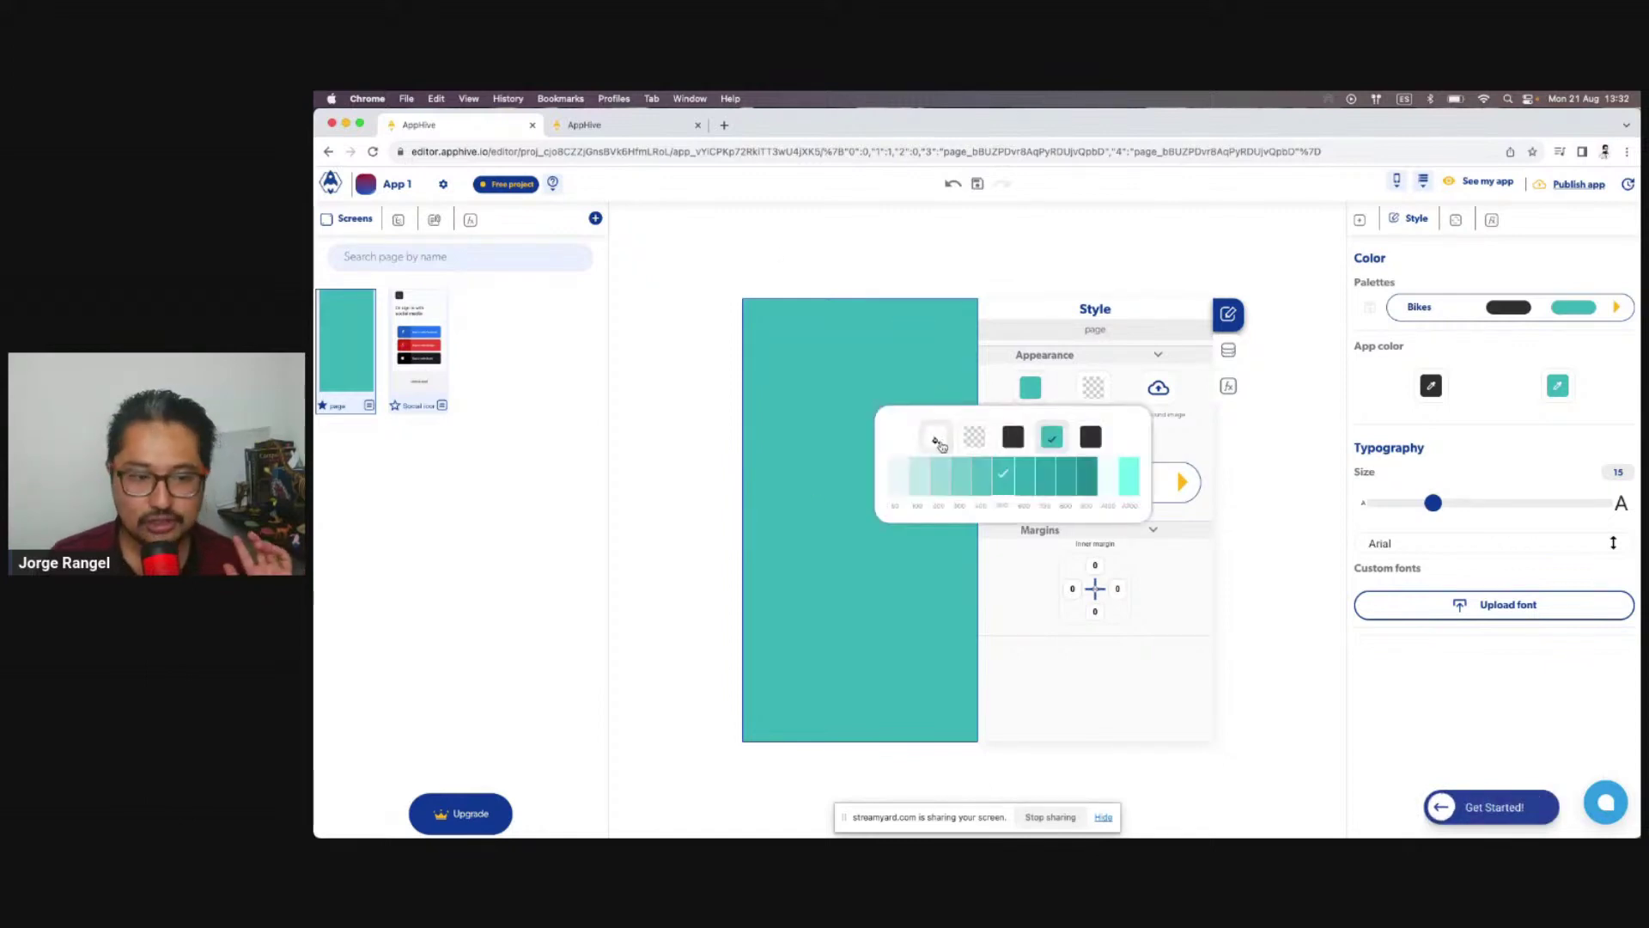
left_click(1232, 316)
left_click(1232, 316)
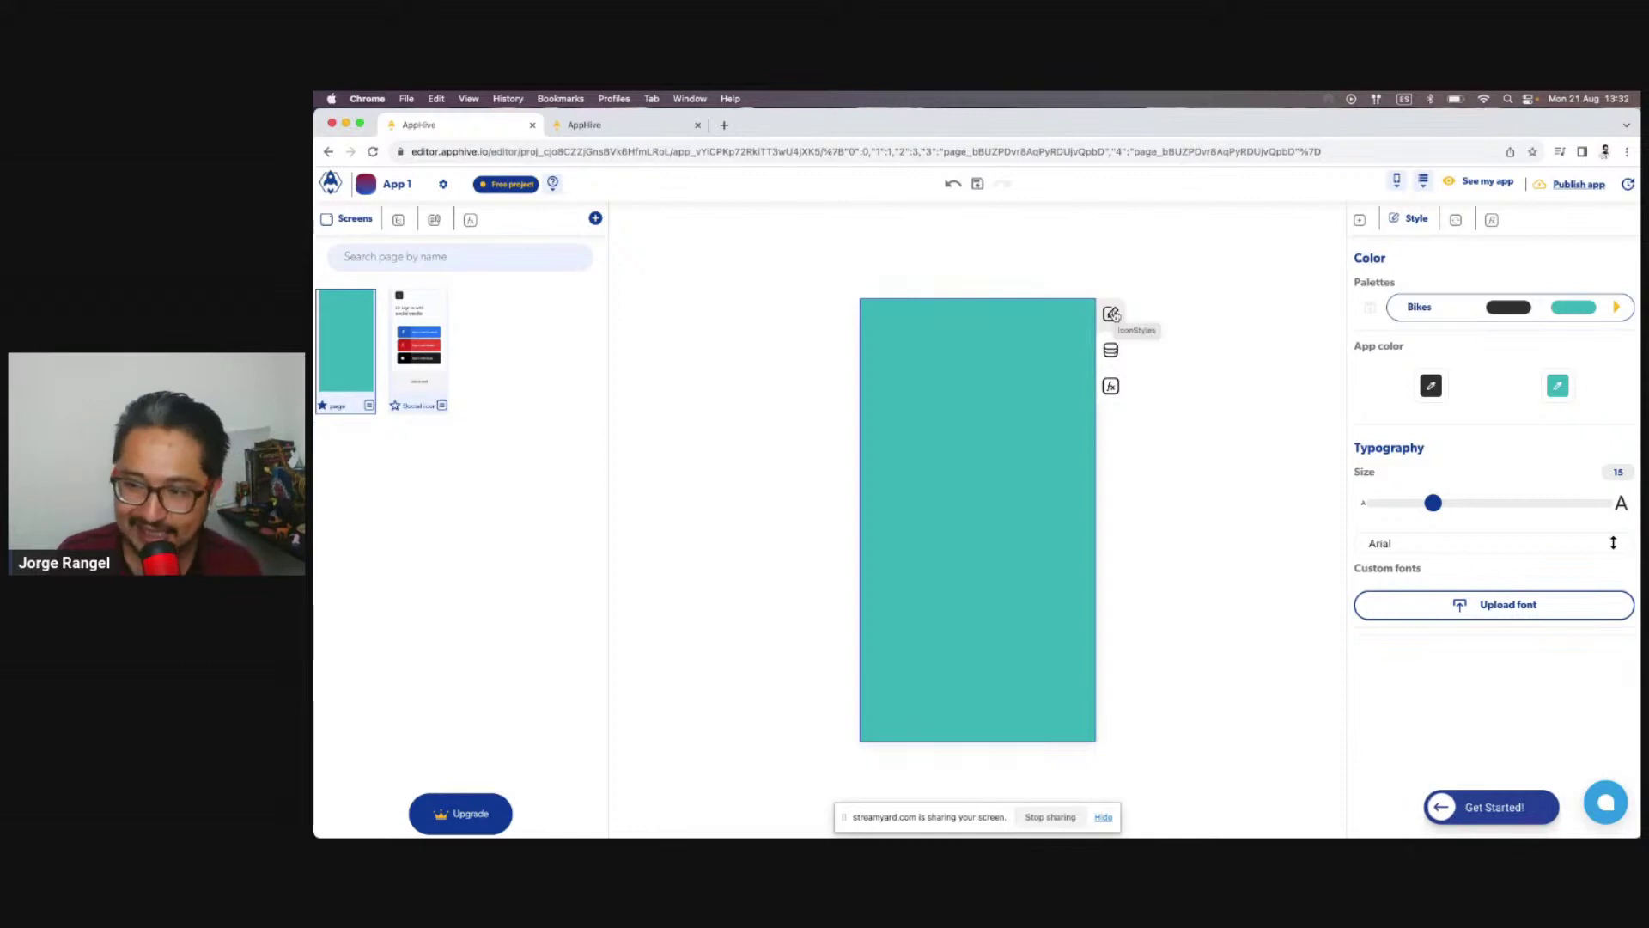
Open the teal page's style settings, glance at the Controls list, and return to Screens.
left_click(1113, 315)
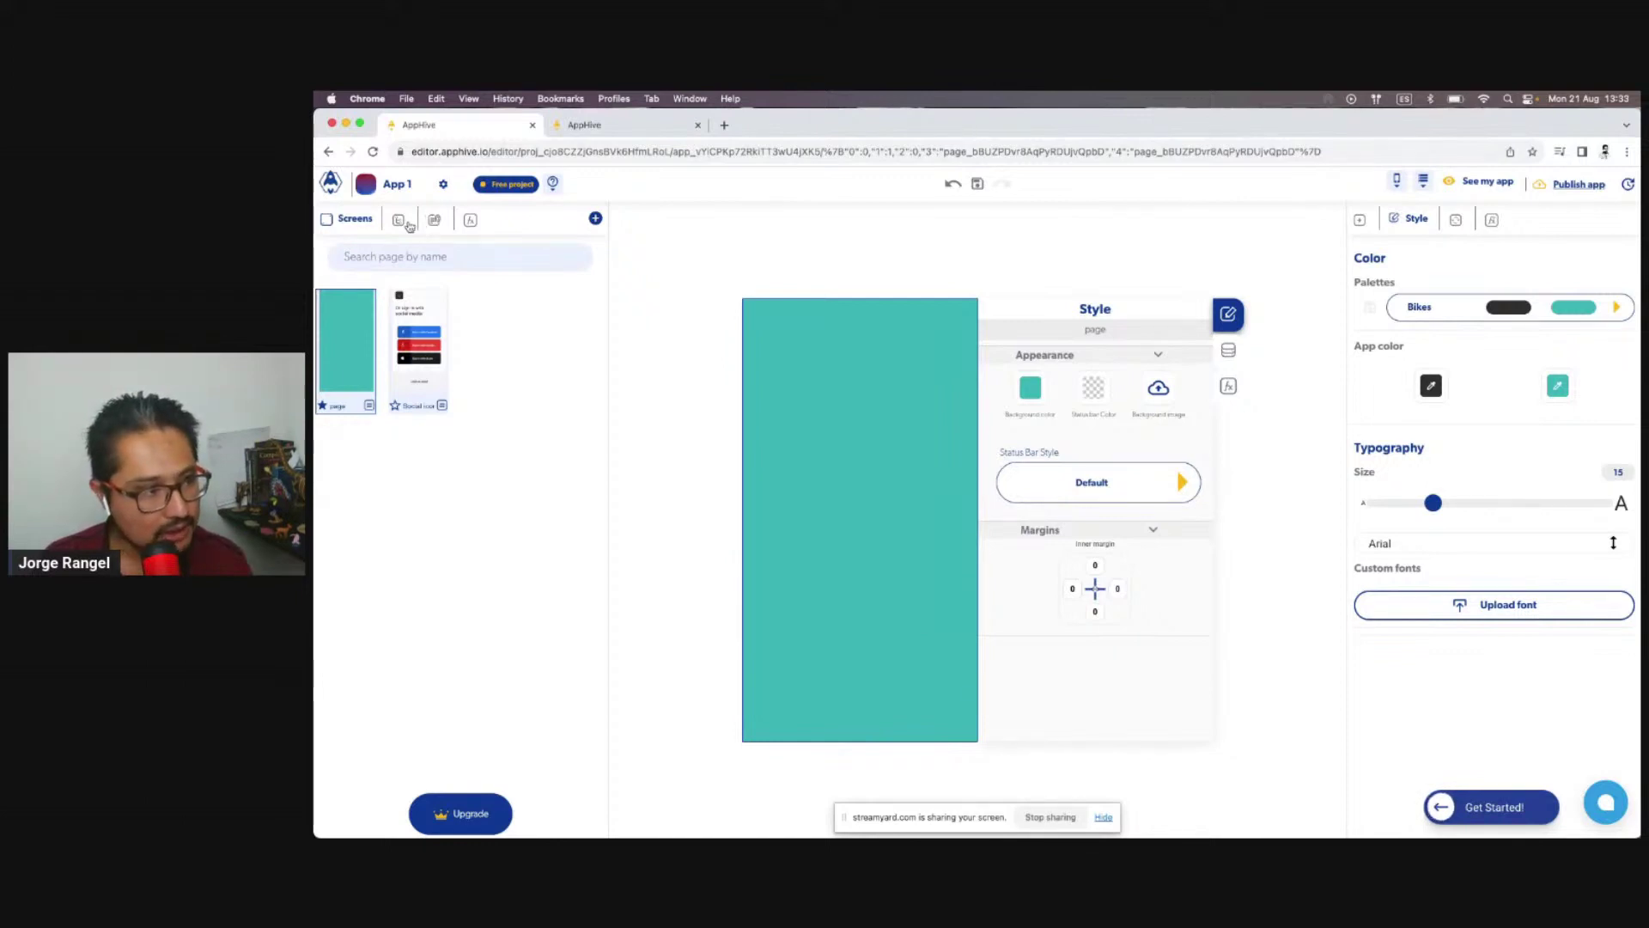
left_click(397, 222)
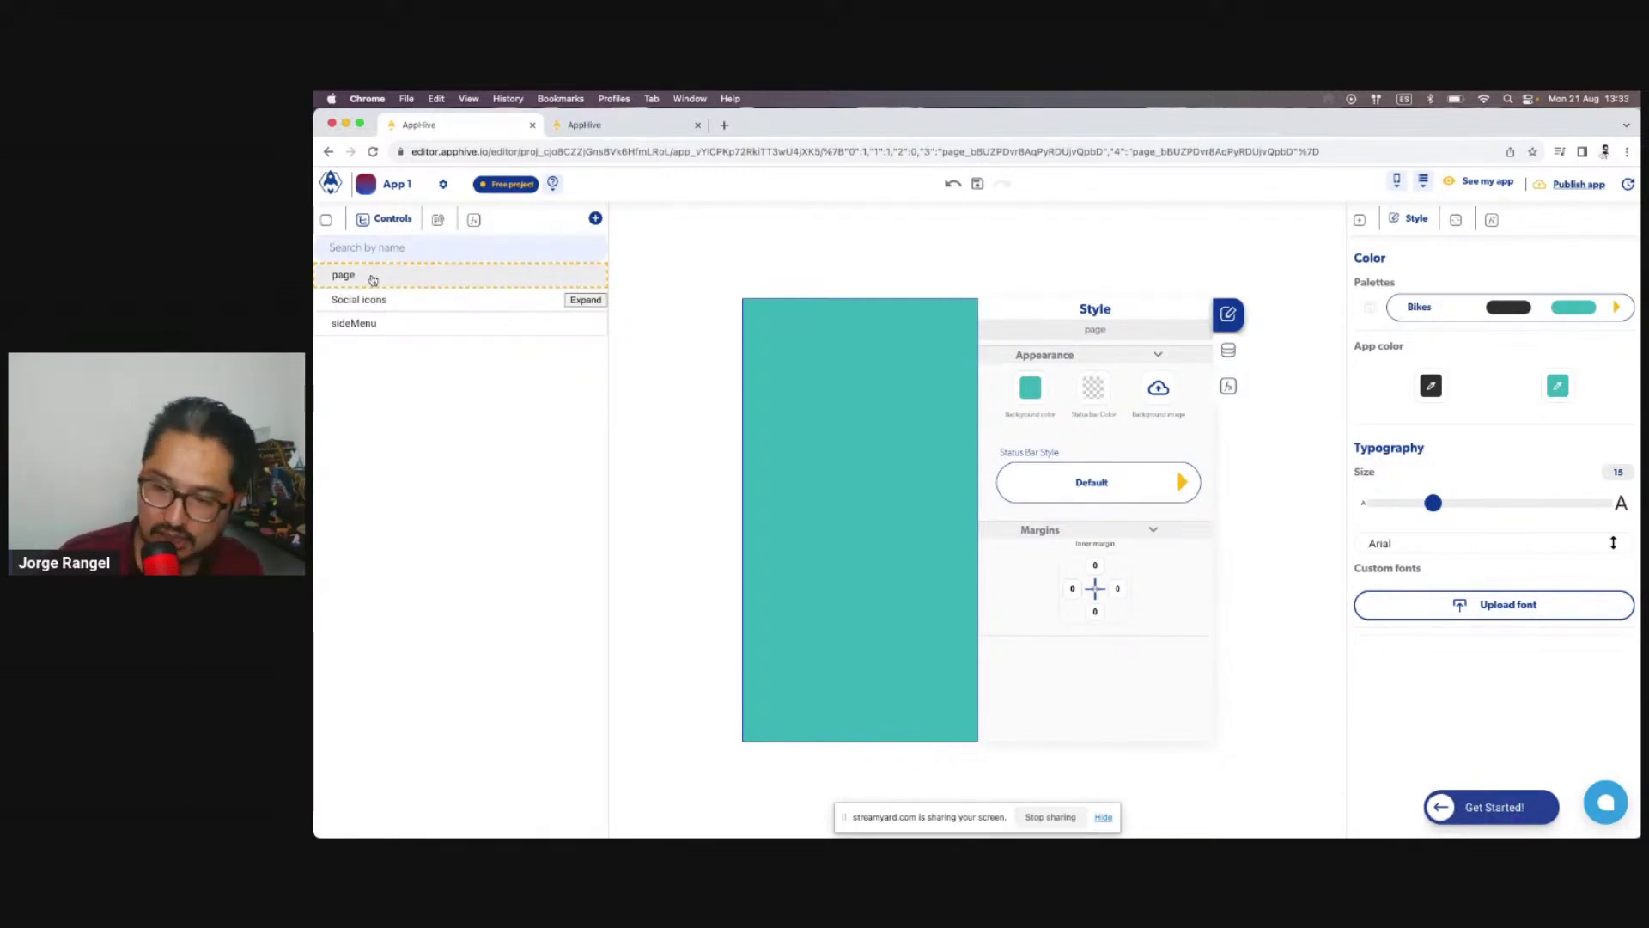
left_click(328, 220)
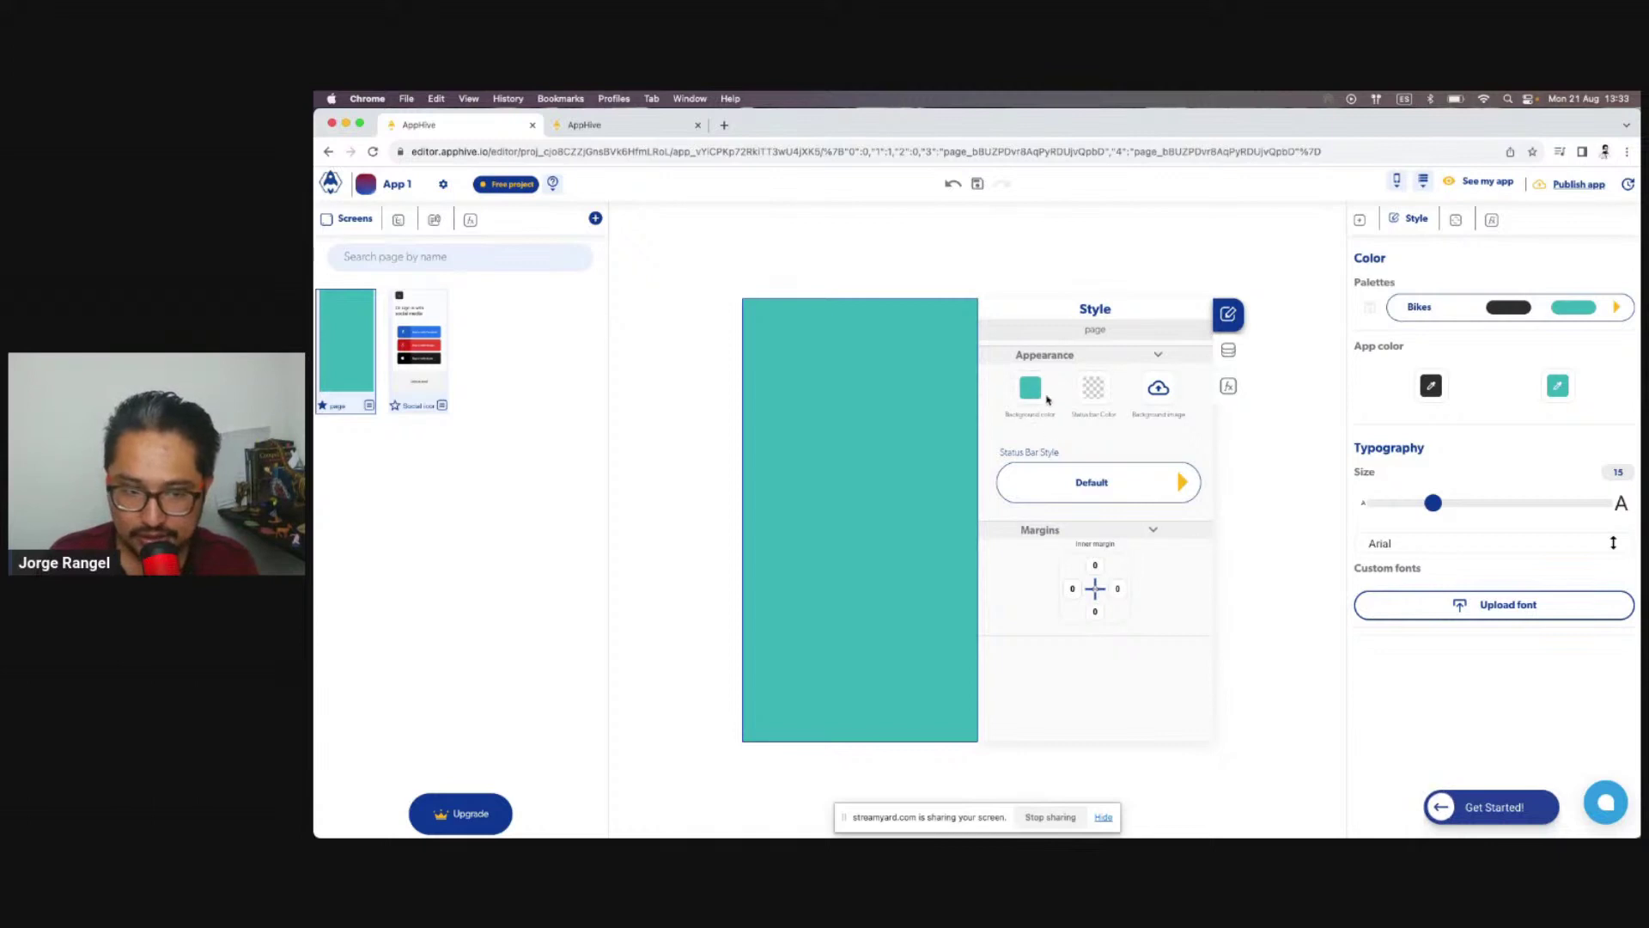
Try a custom light green as the page background colour.
left_click(1032, 391)
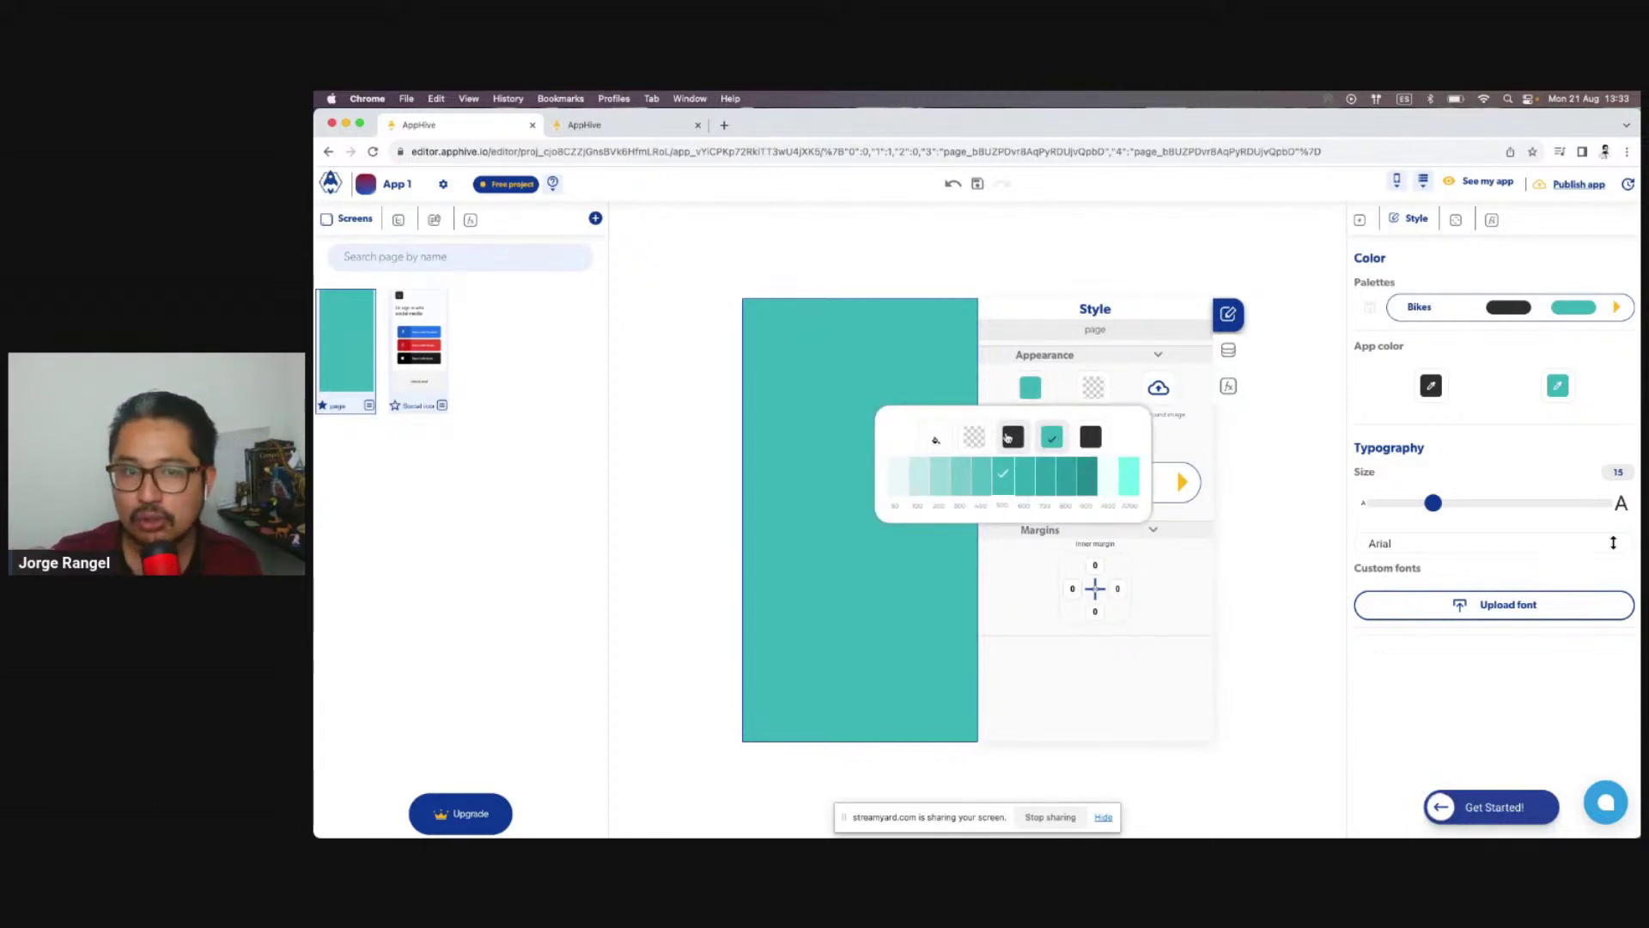
left_click(936, 440)
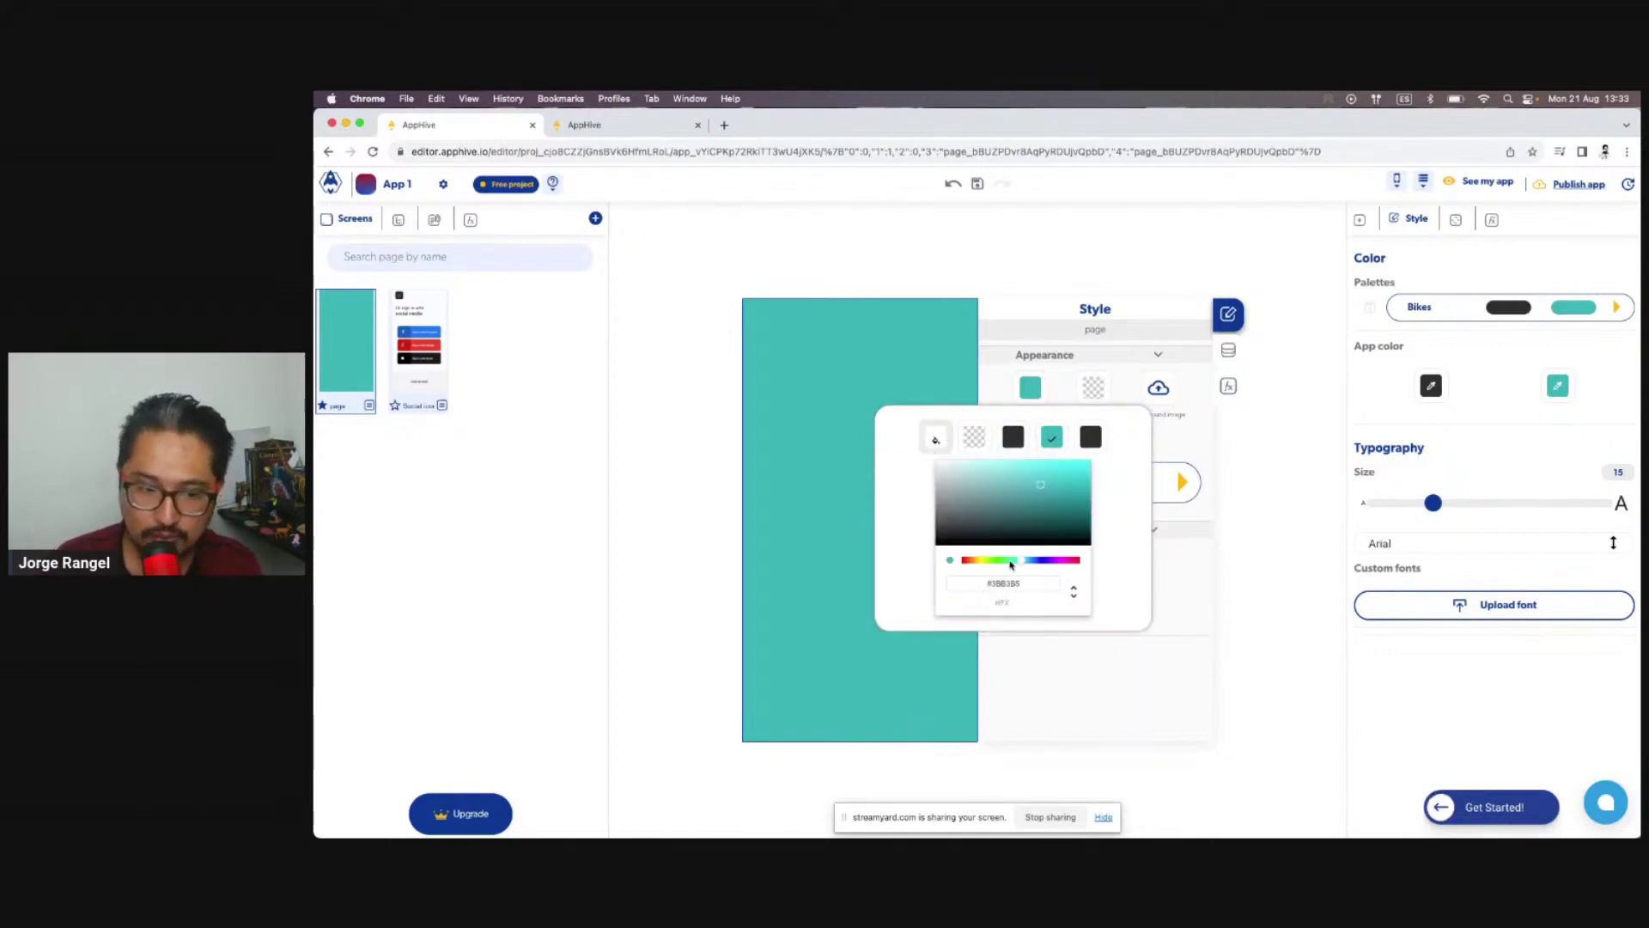
left_click(1009, 564)
left_click_drag(1007, 514, 981, 469)
left_click(1064, 208)
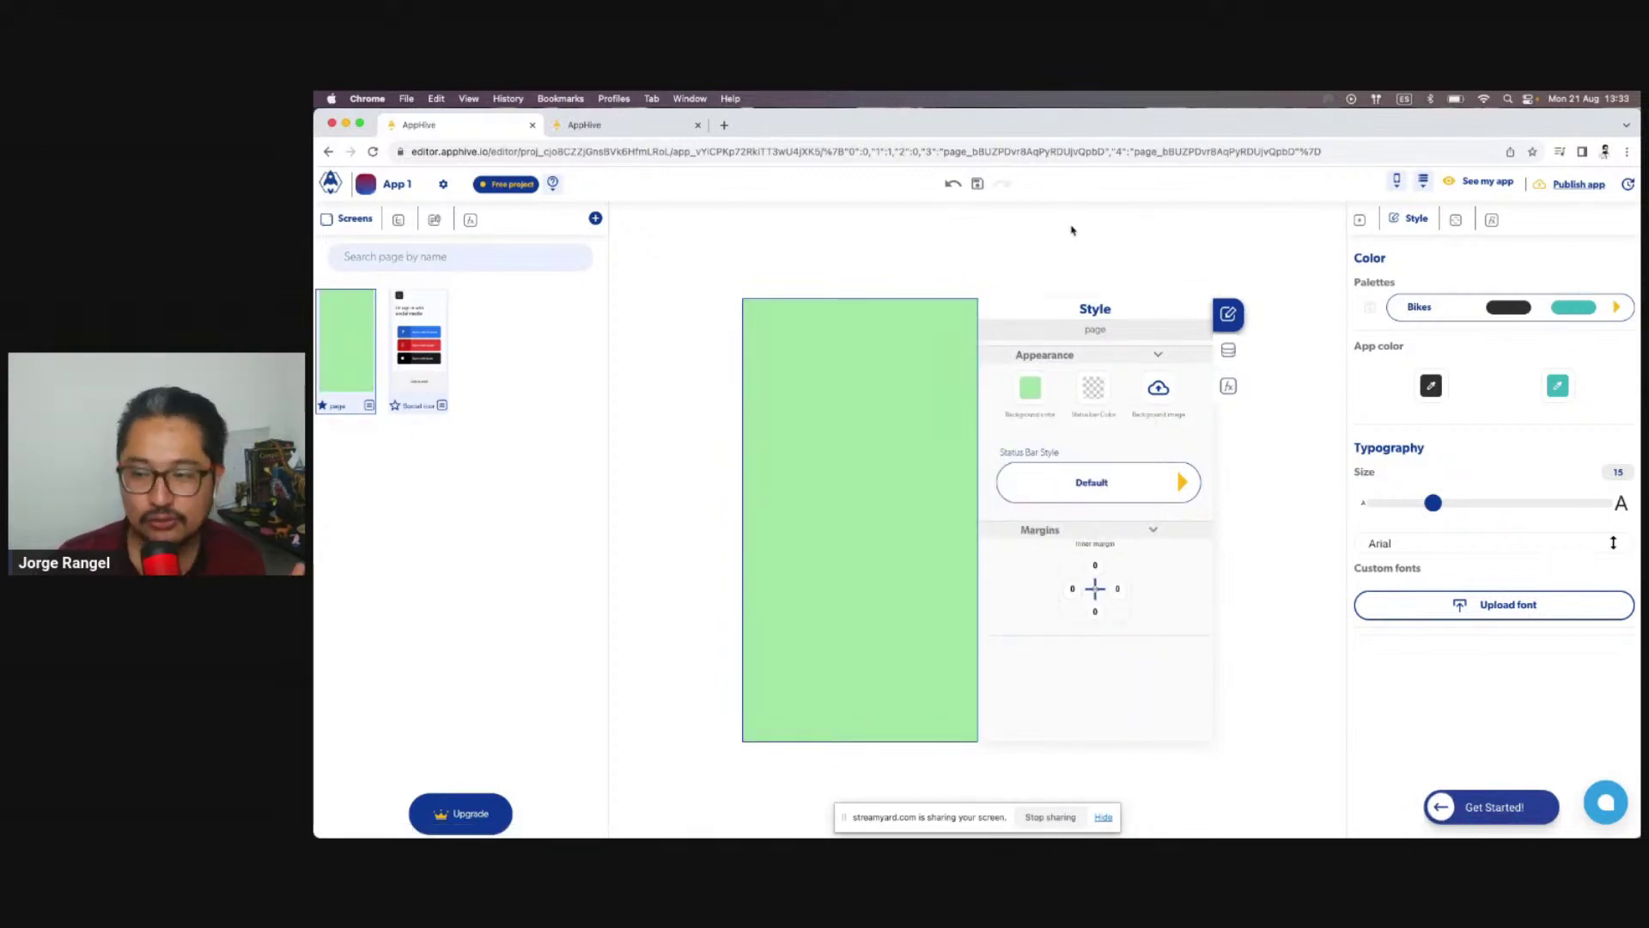
Apply the Institutional colour palette to the app.
left_click(1618, 309)
scroll(1520, 369, "down", 3)
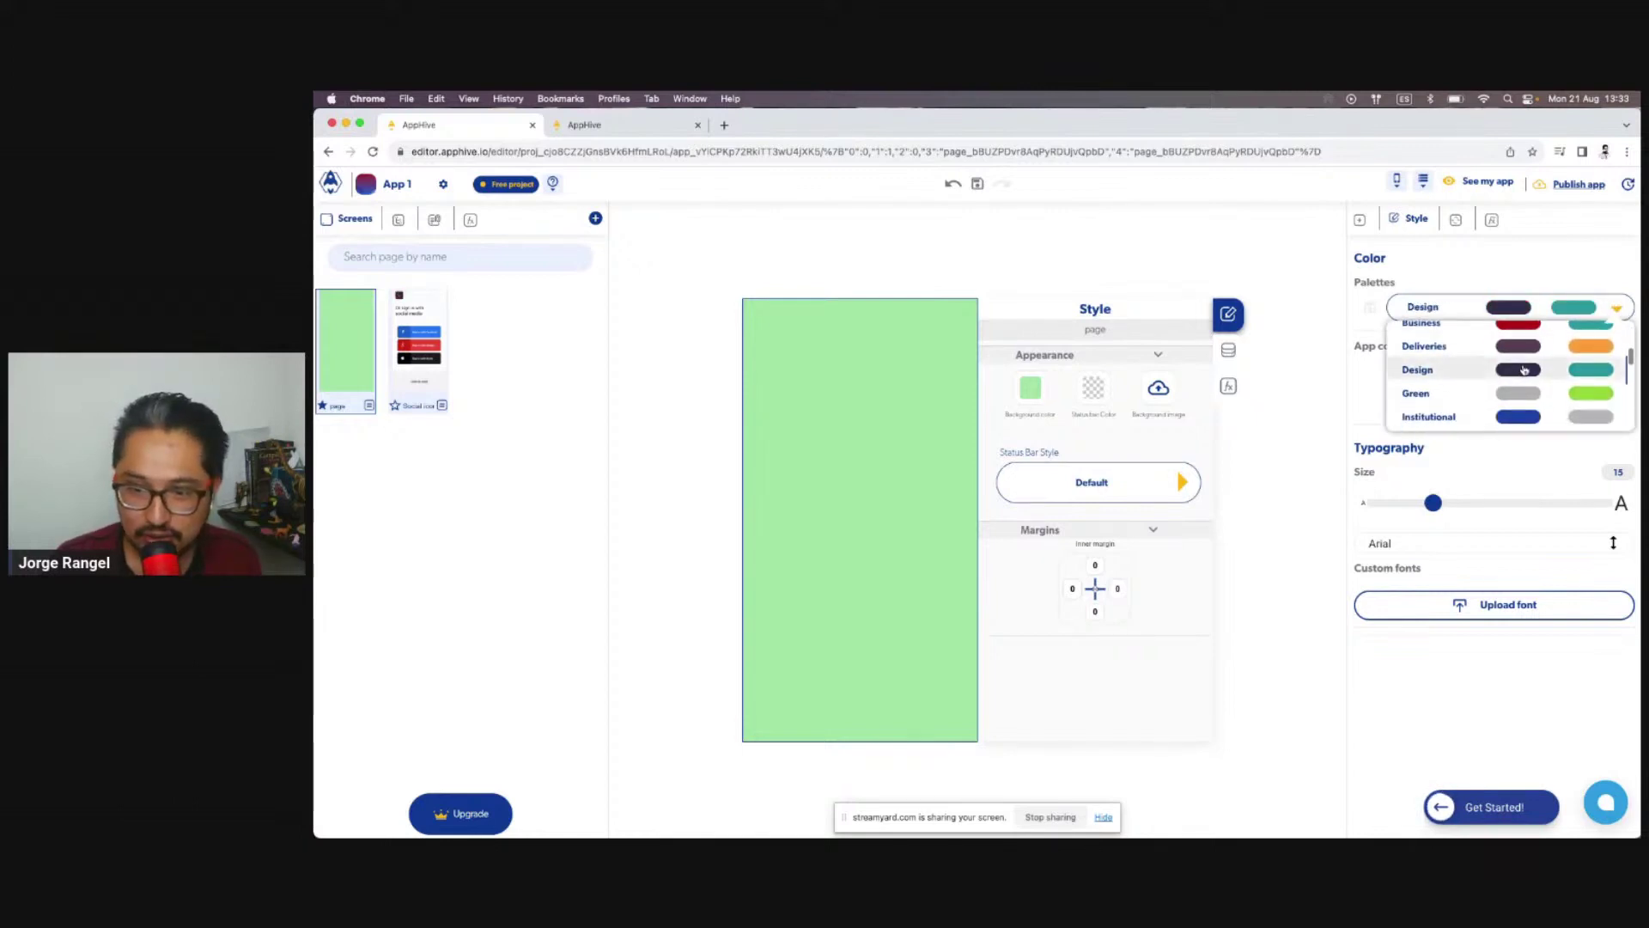
scroll(1524, 370, "down", 1)
left_click(1537, 391)
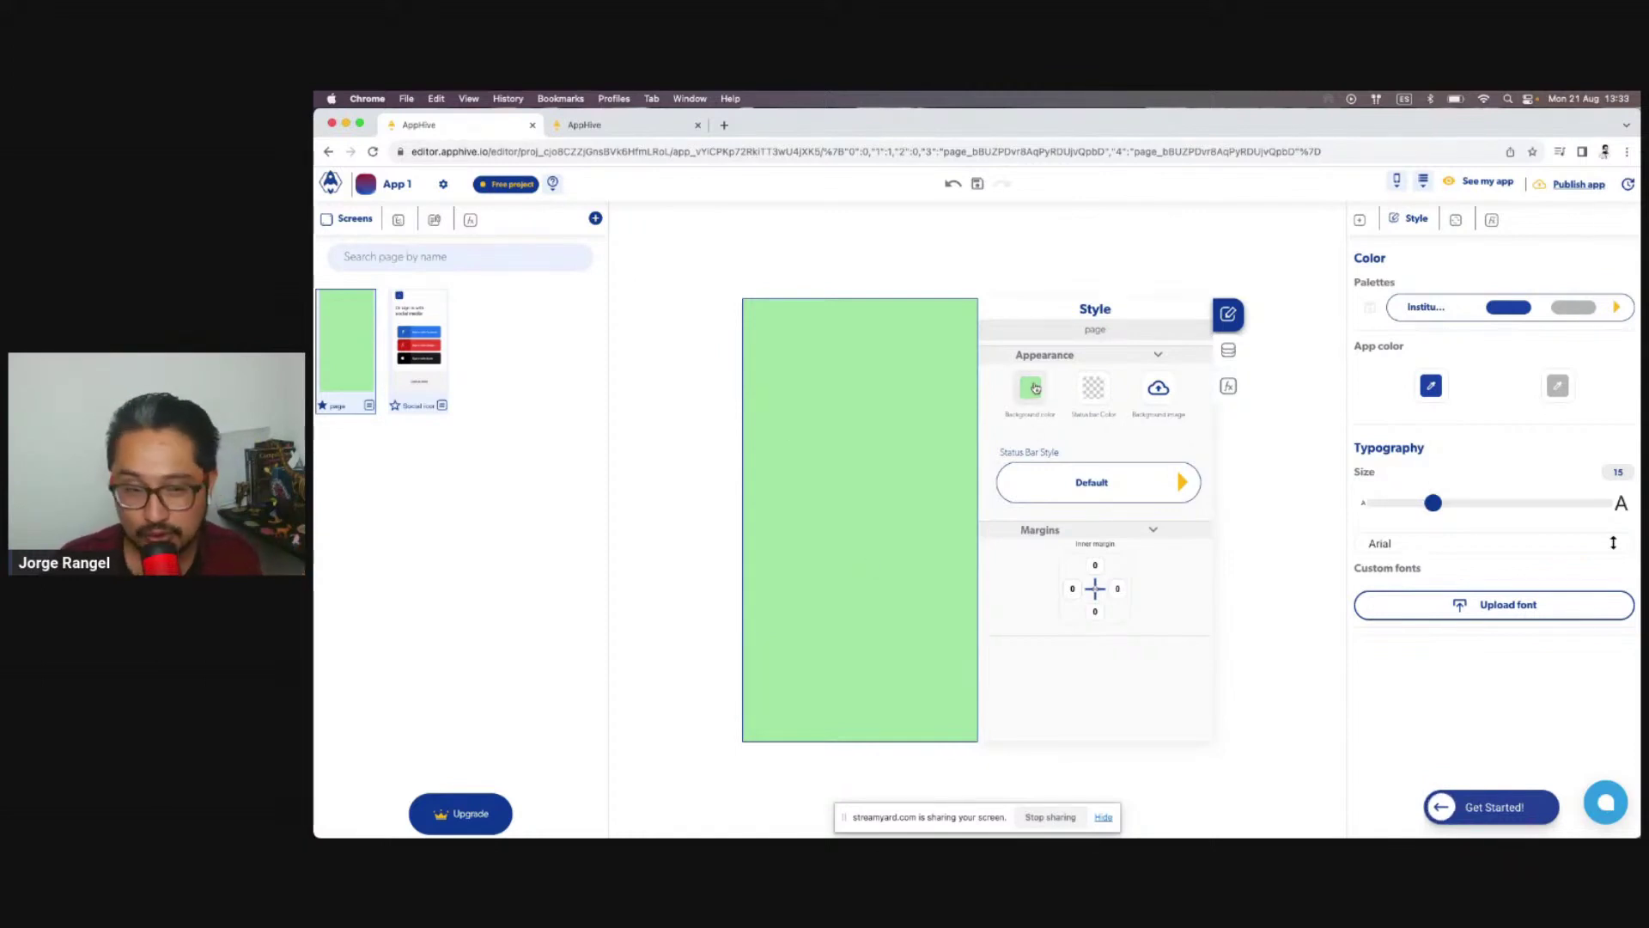
Compare blue and grey, then set the page background to the lightest (50) blue shade.
left_click(1035, 388)
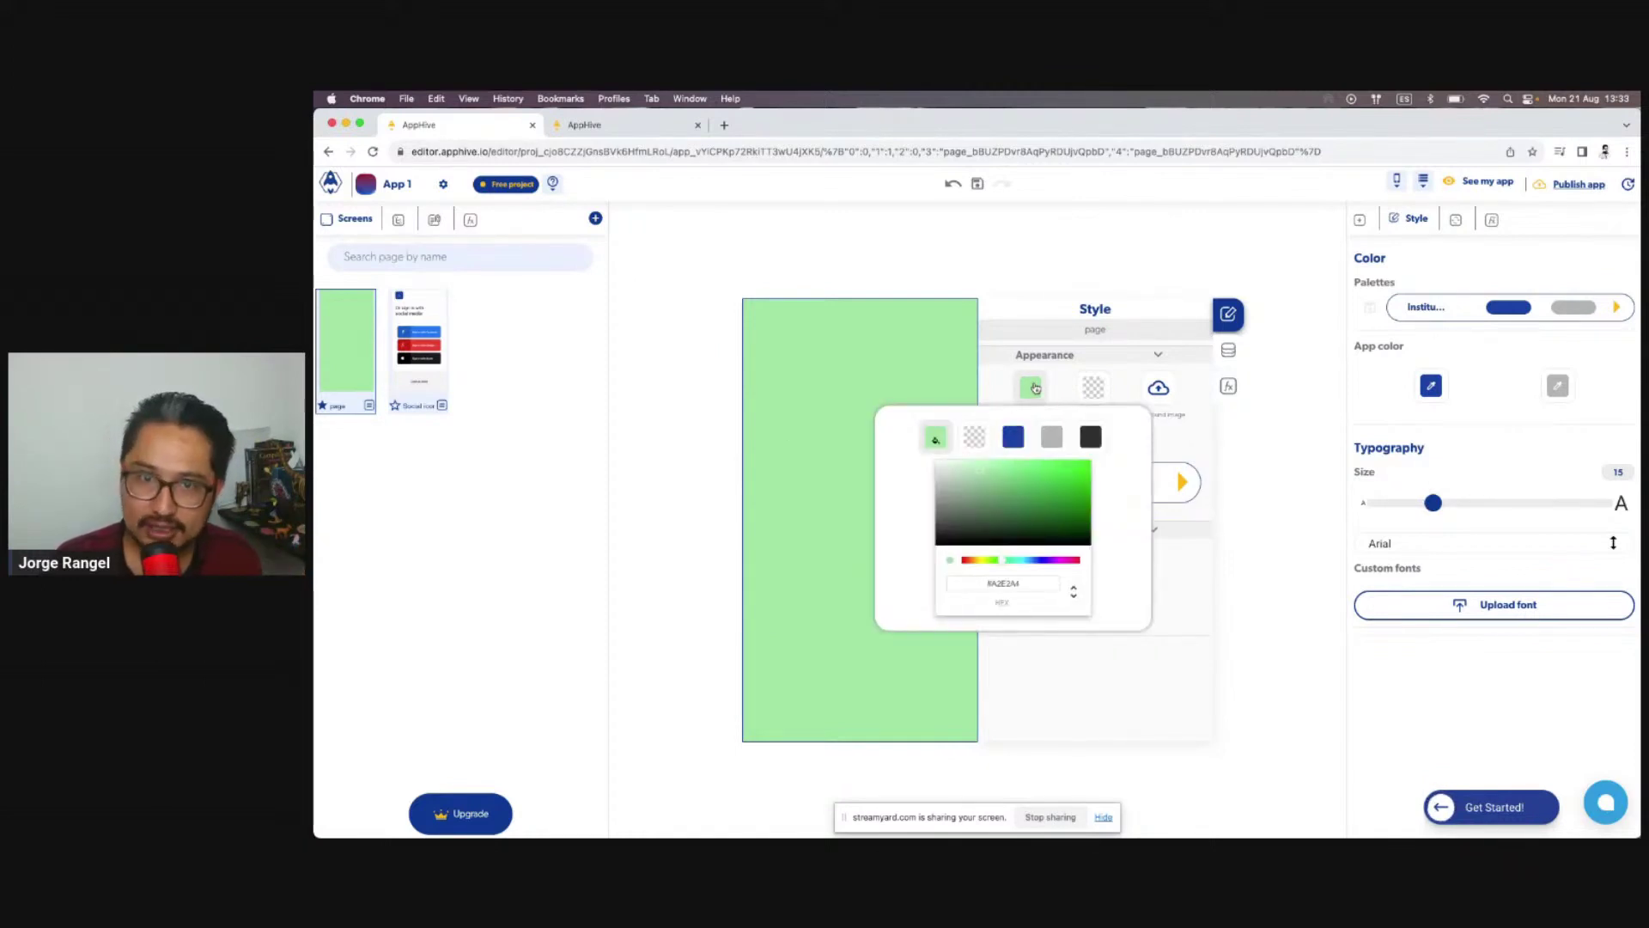
left_click(1017, 442)
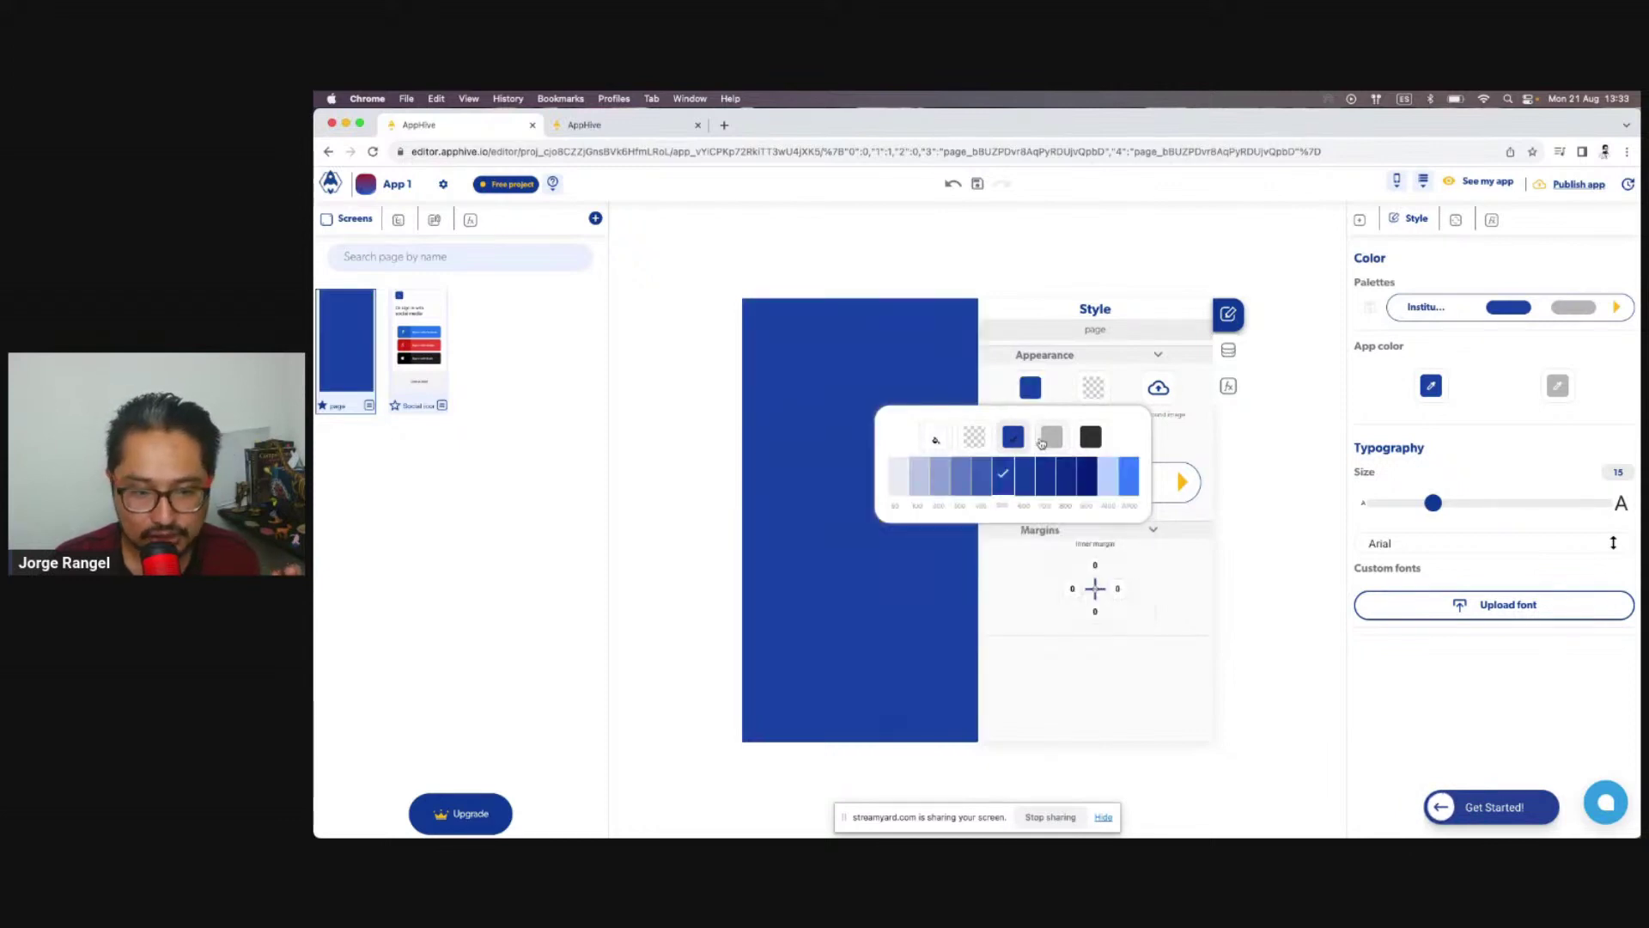
left_click(1042, 443)
left_click(1013, 443)
left_click(1046, 445)
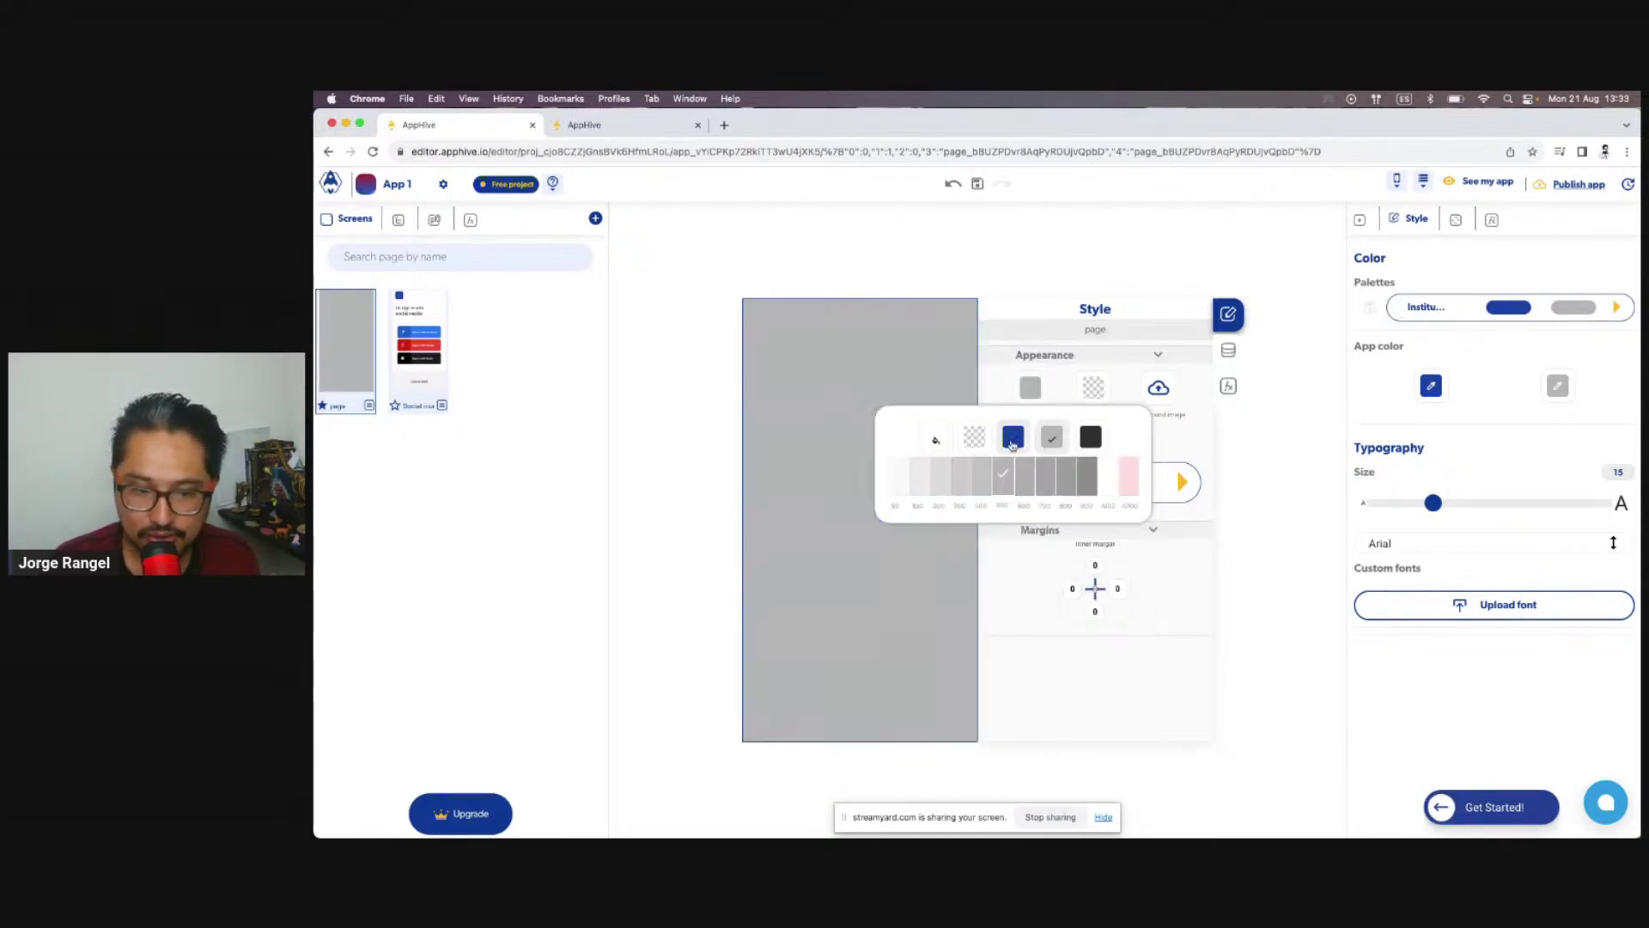
left_click(1013, 443)
left_click(1051, 440)
left_click(1013, 441)
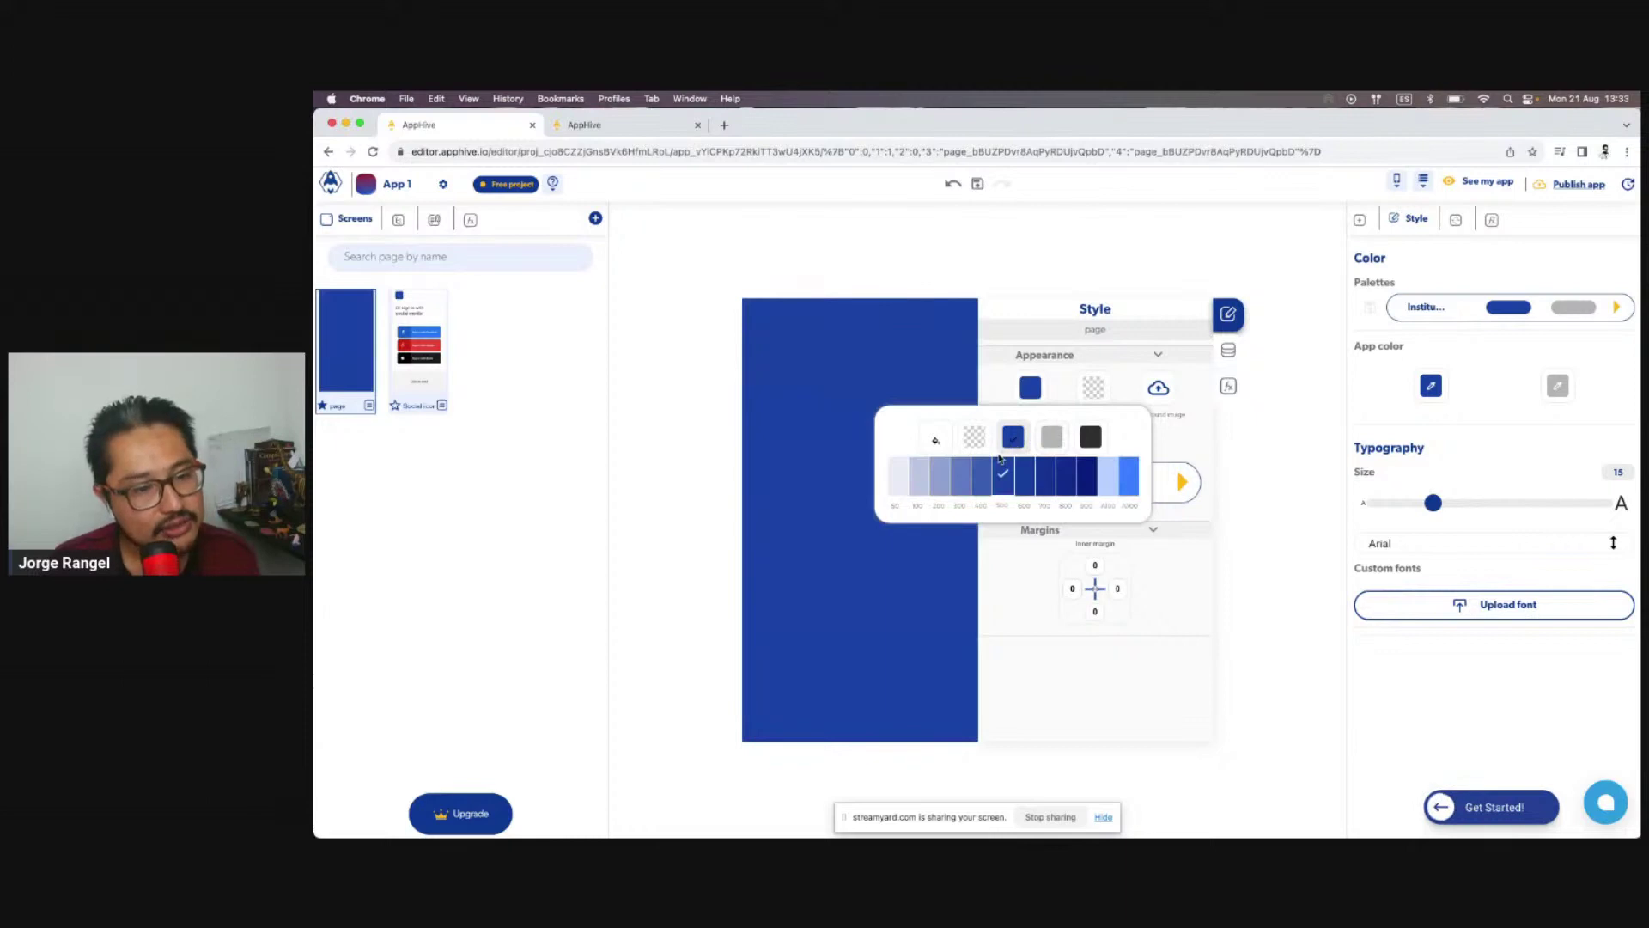
left_click(899, 477)
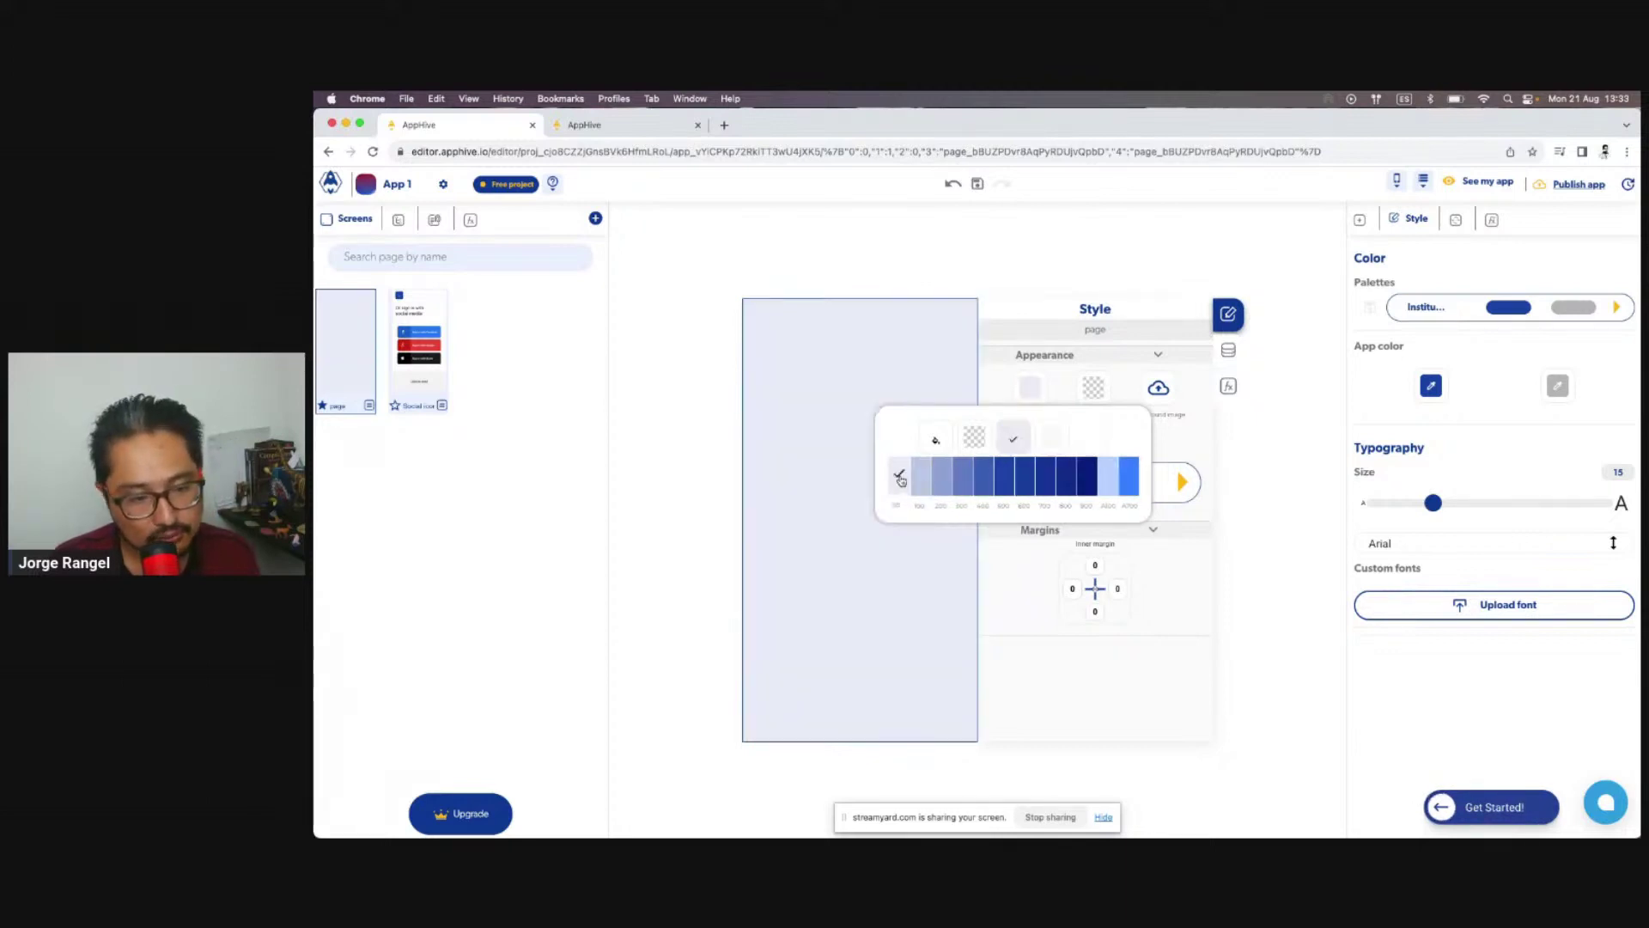
left_click(865, 567)
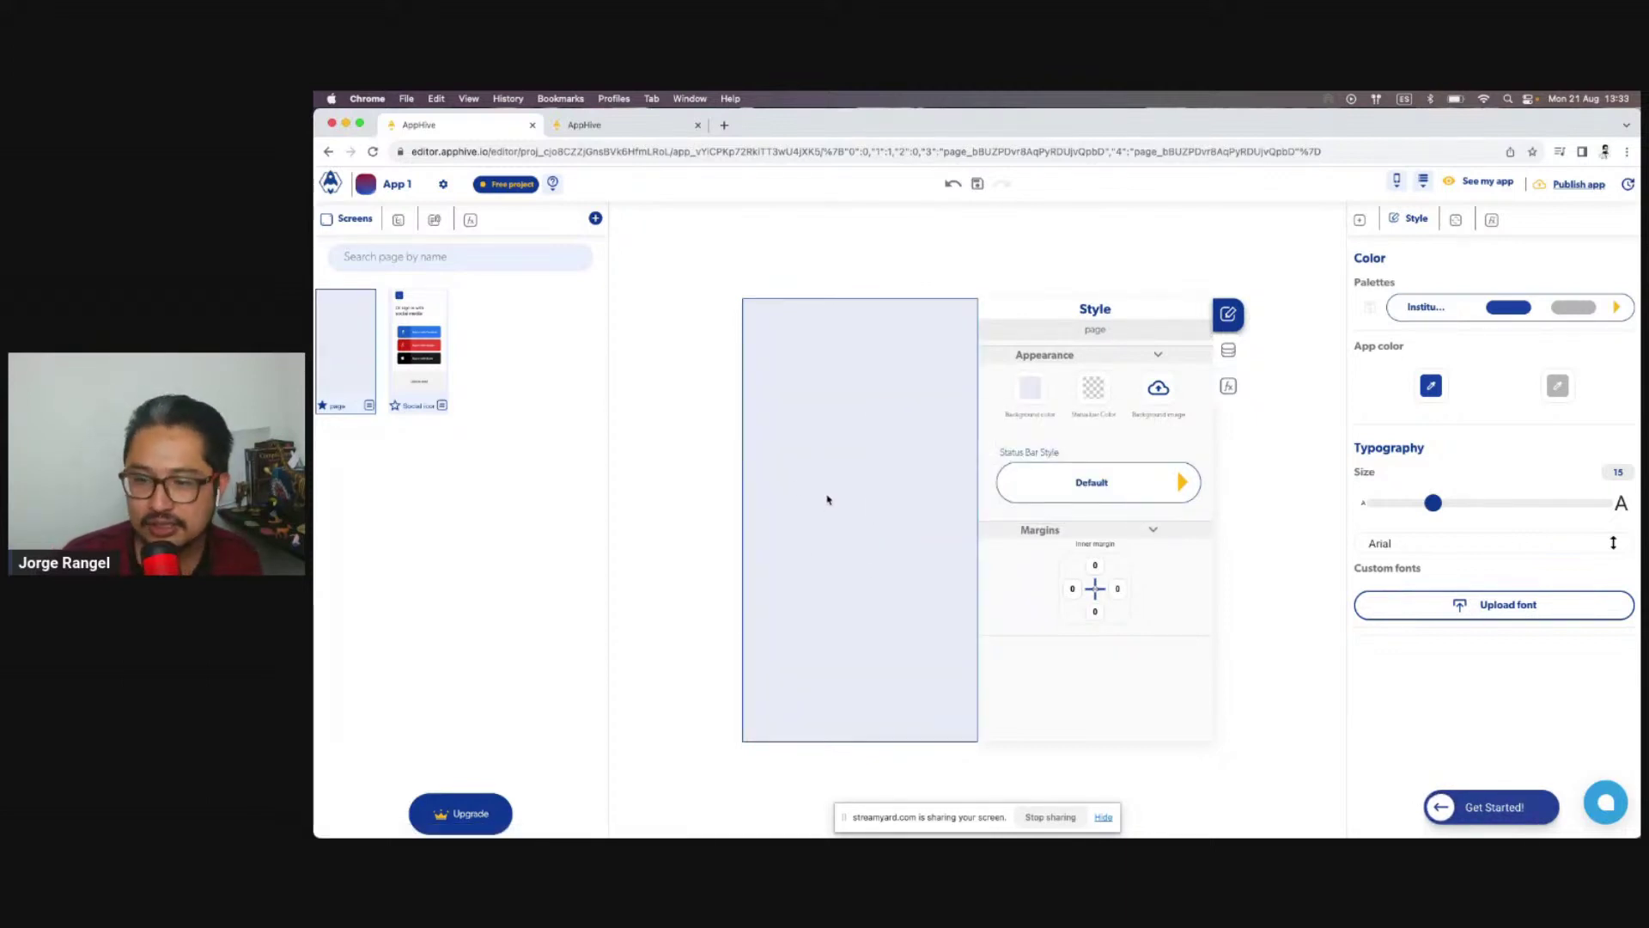
left_click(1616, 308)
Switch the palette to Party so the page turns pale pink, and check its background colour.
left_click(1572, 380)
scroll(1572, 381, "down", 5)
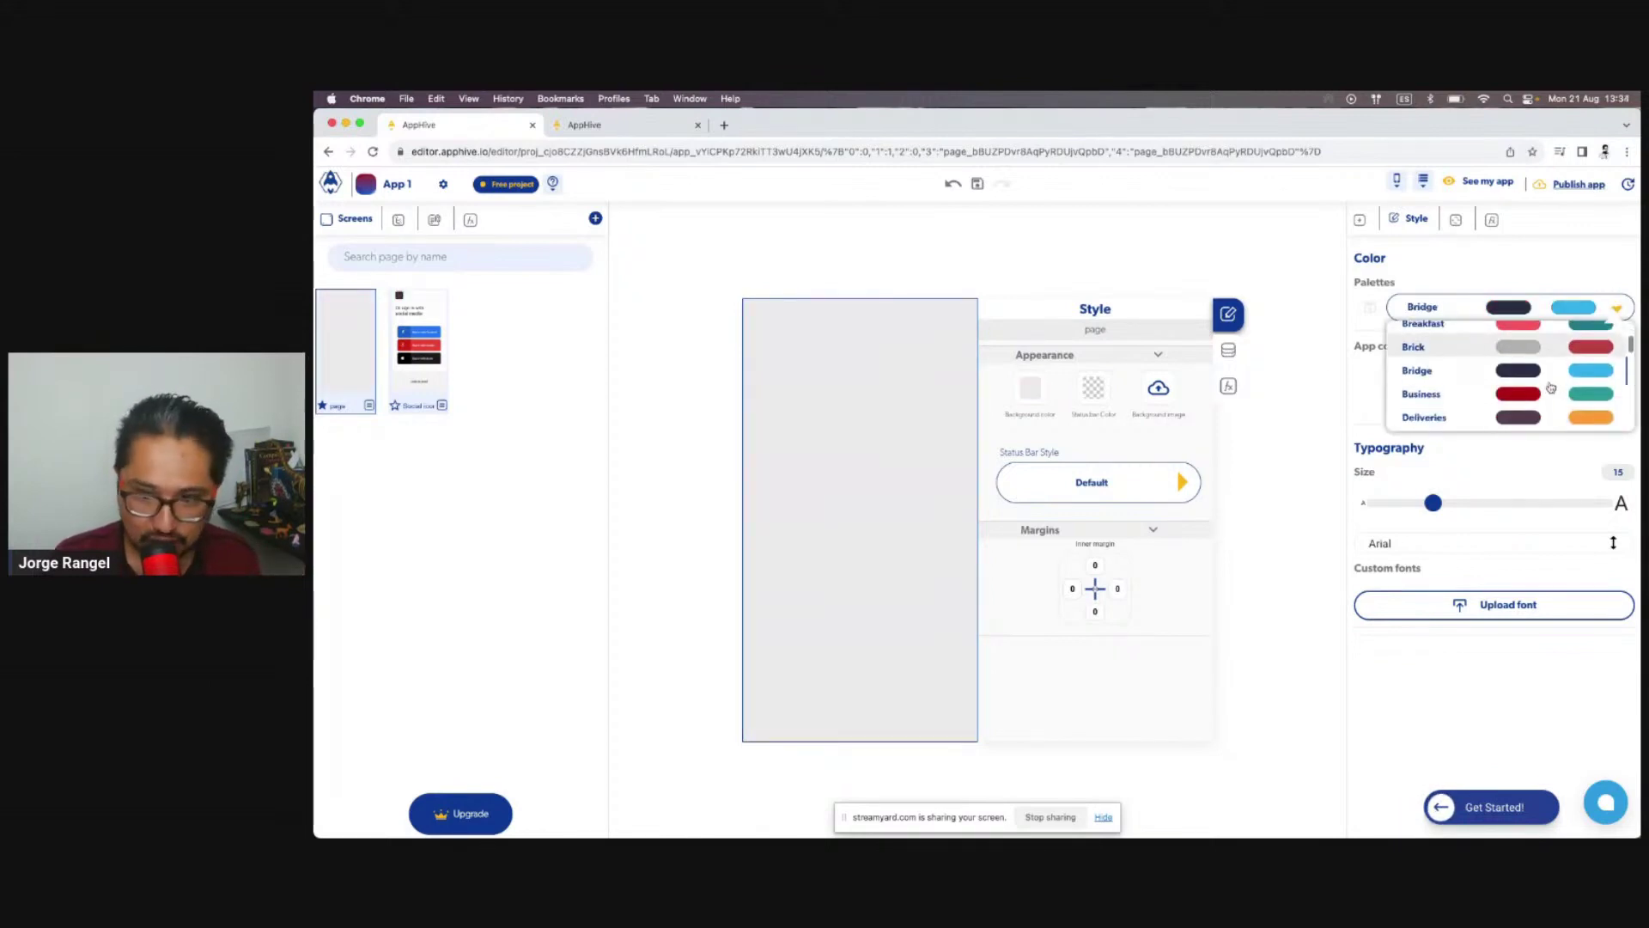
scroll(1514, 400, "down", 4)
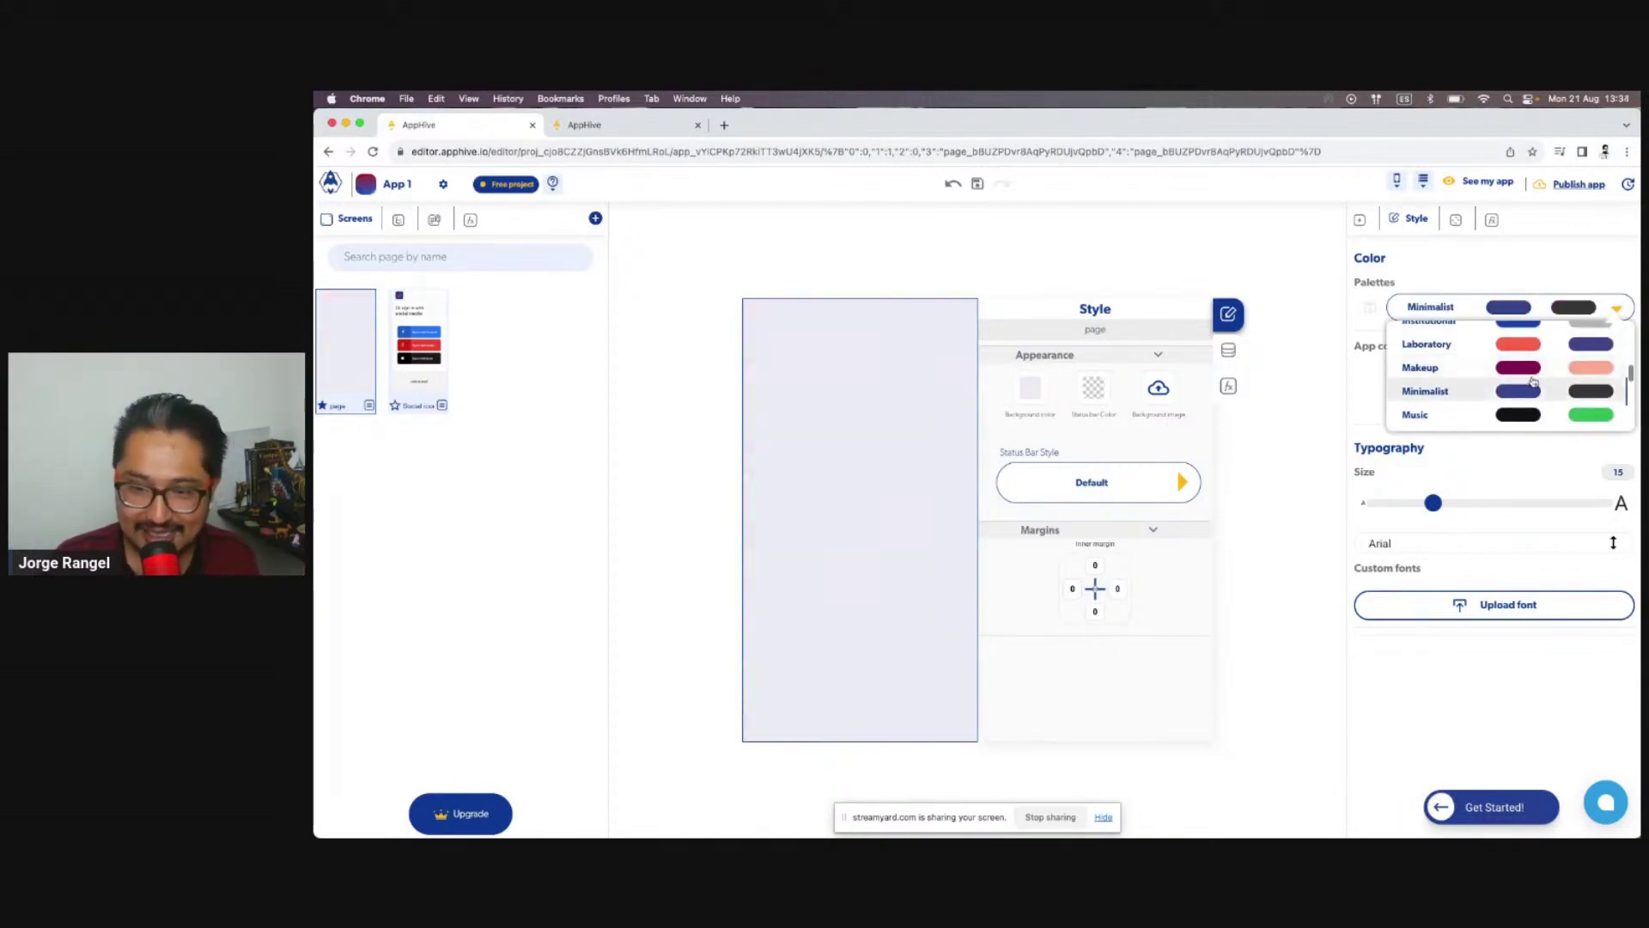
scroll(1530, 378, "down", 2)
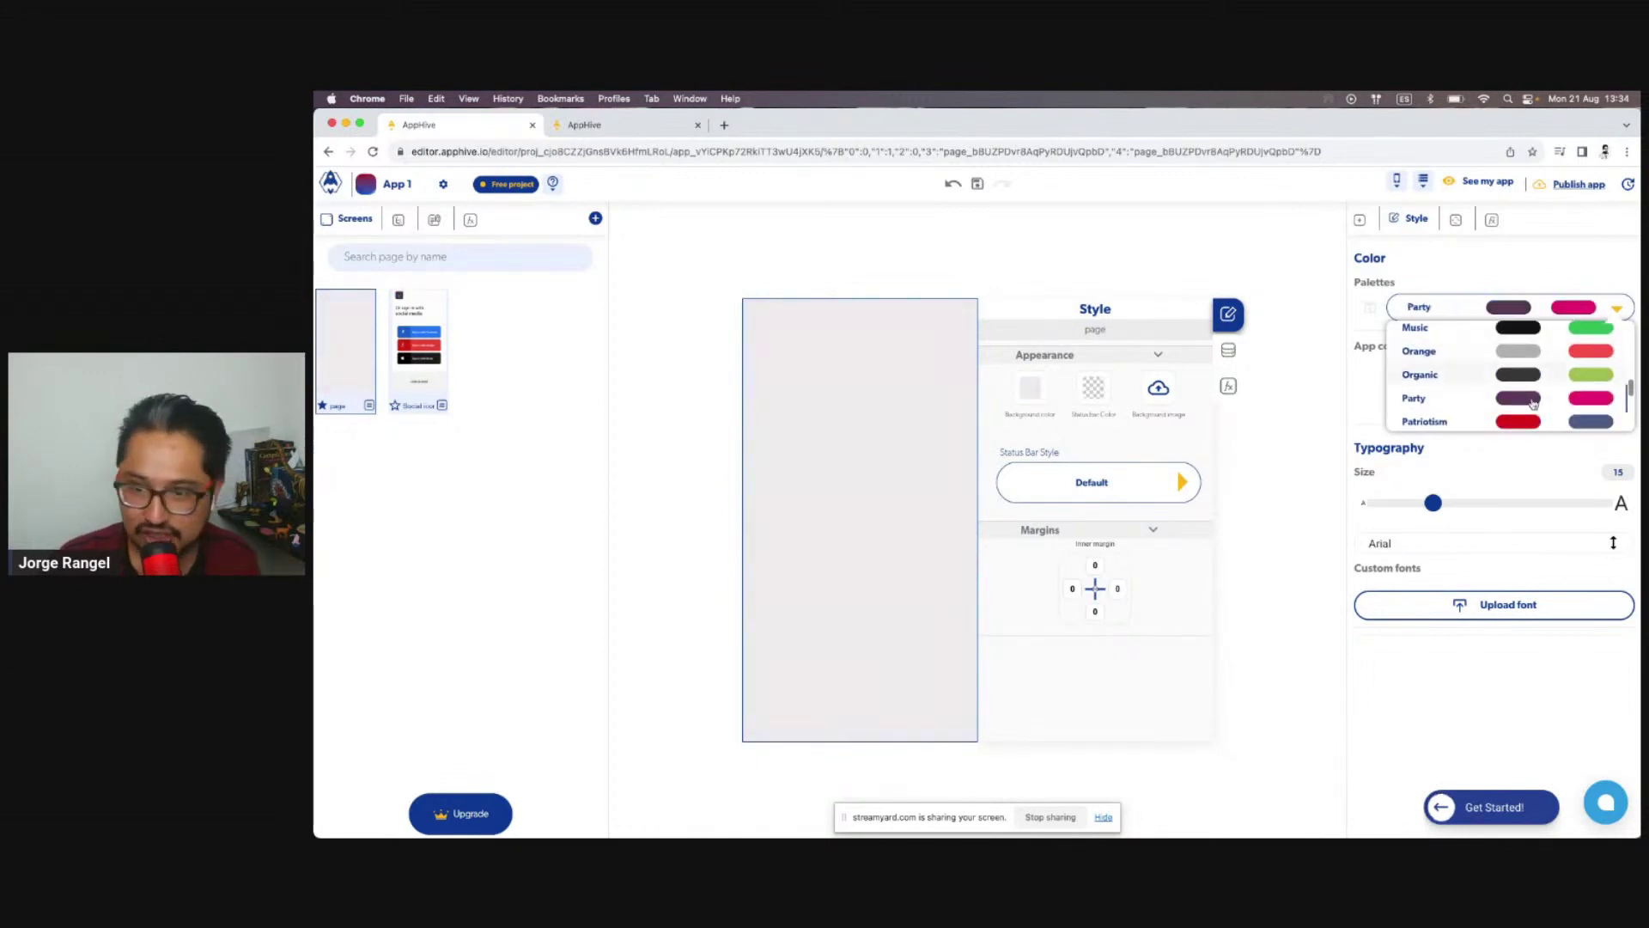
left_click(1527, 402)
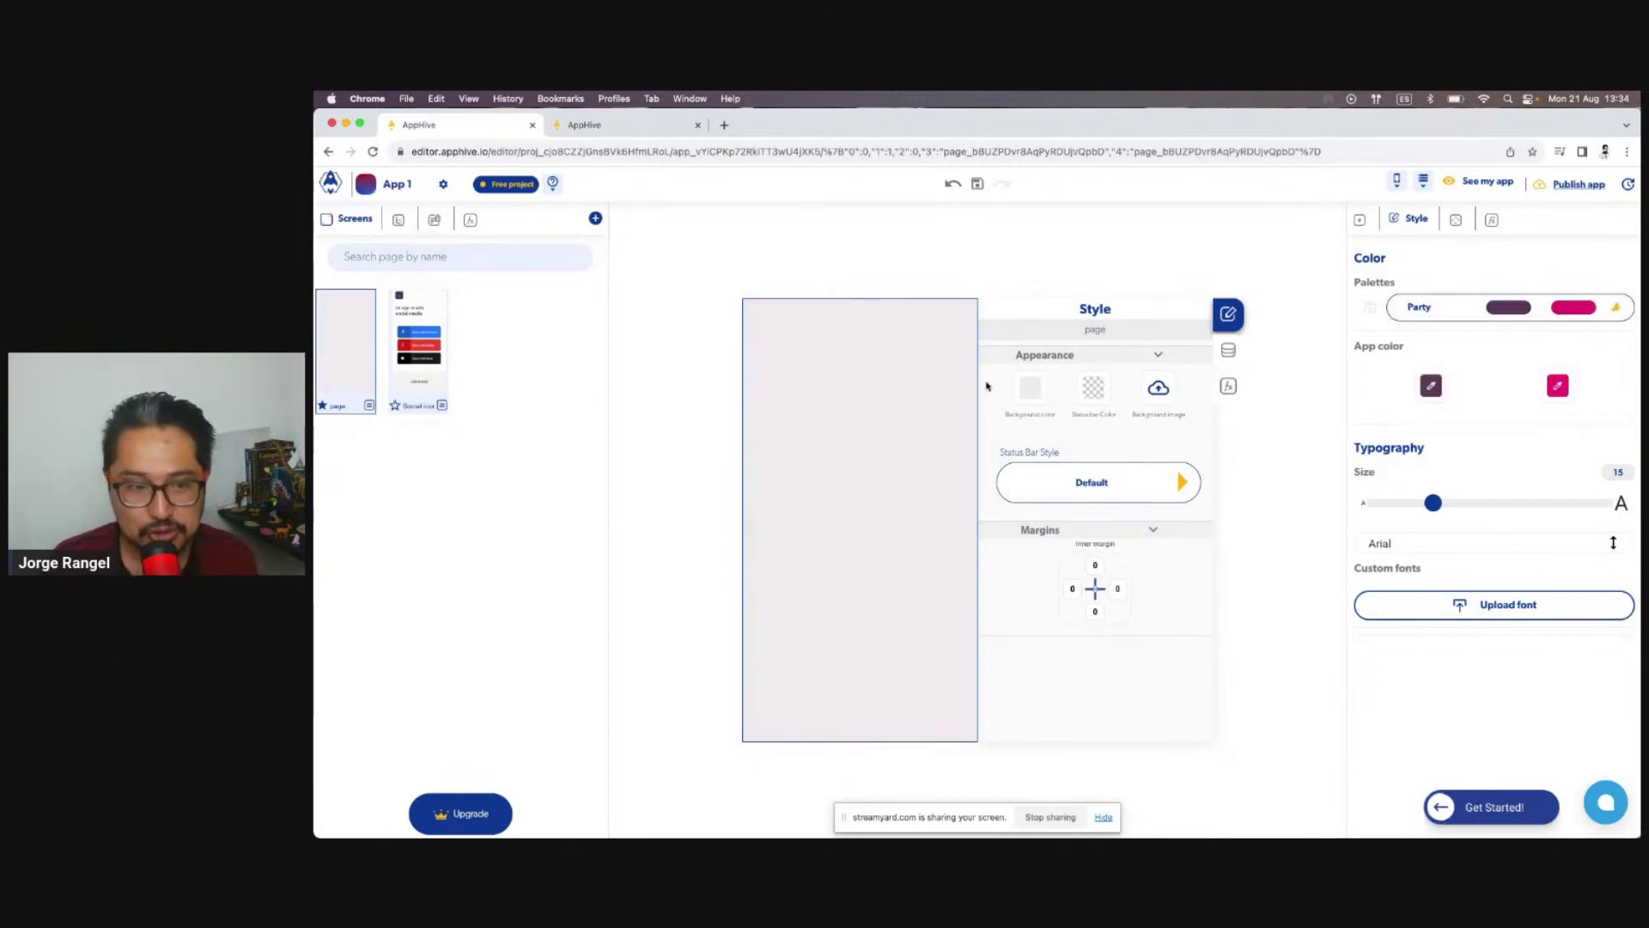
left_click(1030, 387)
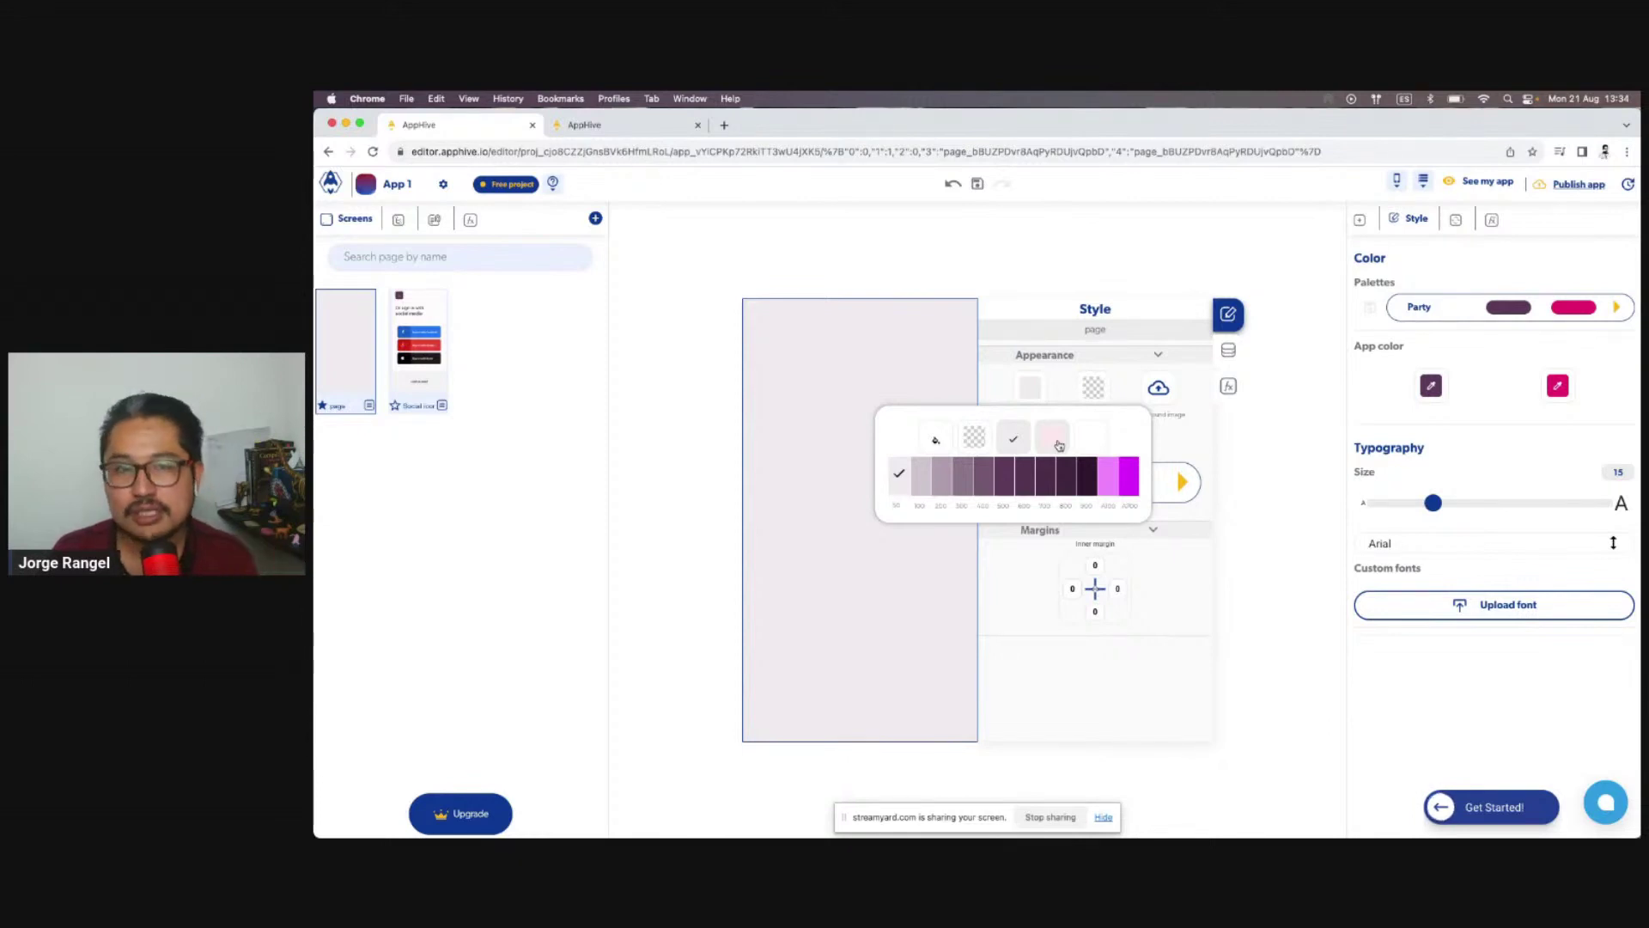
left_click(887, 369)
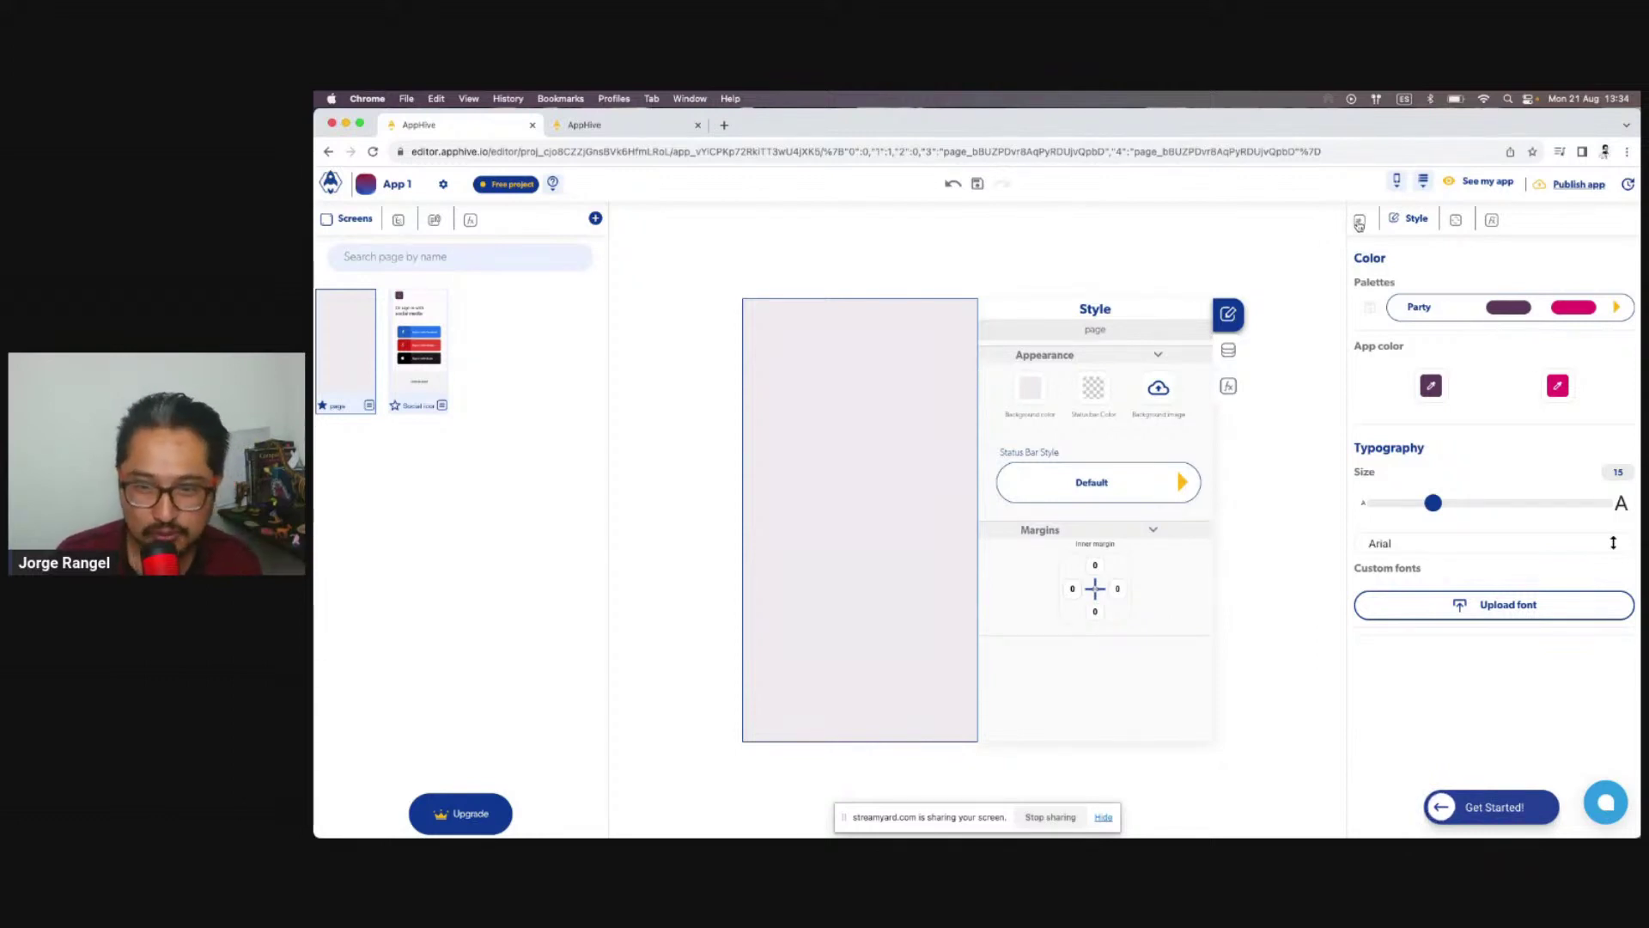
left_click(1359, 221)
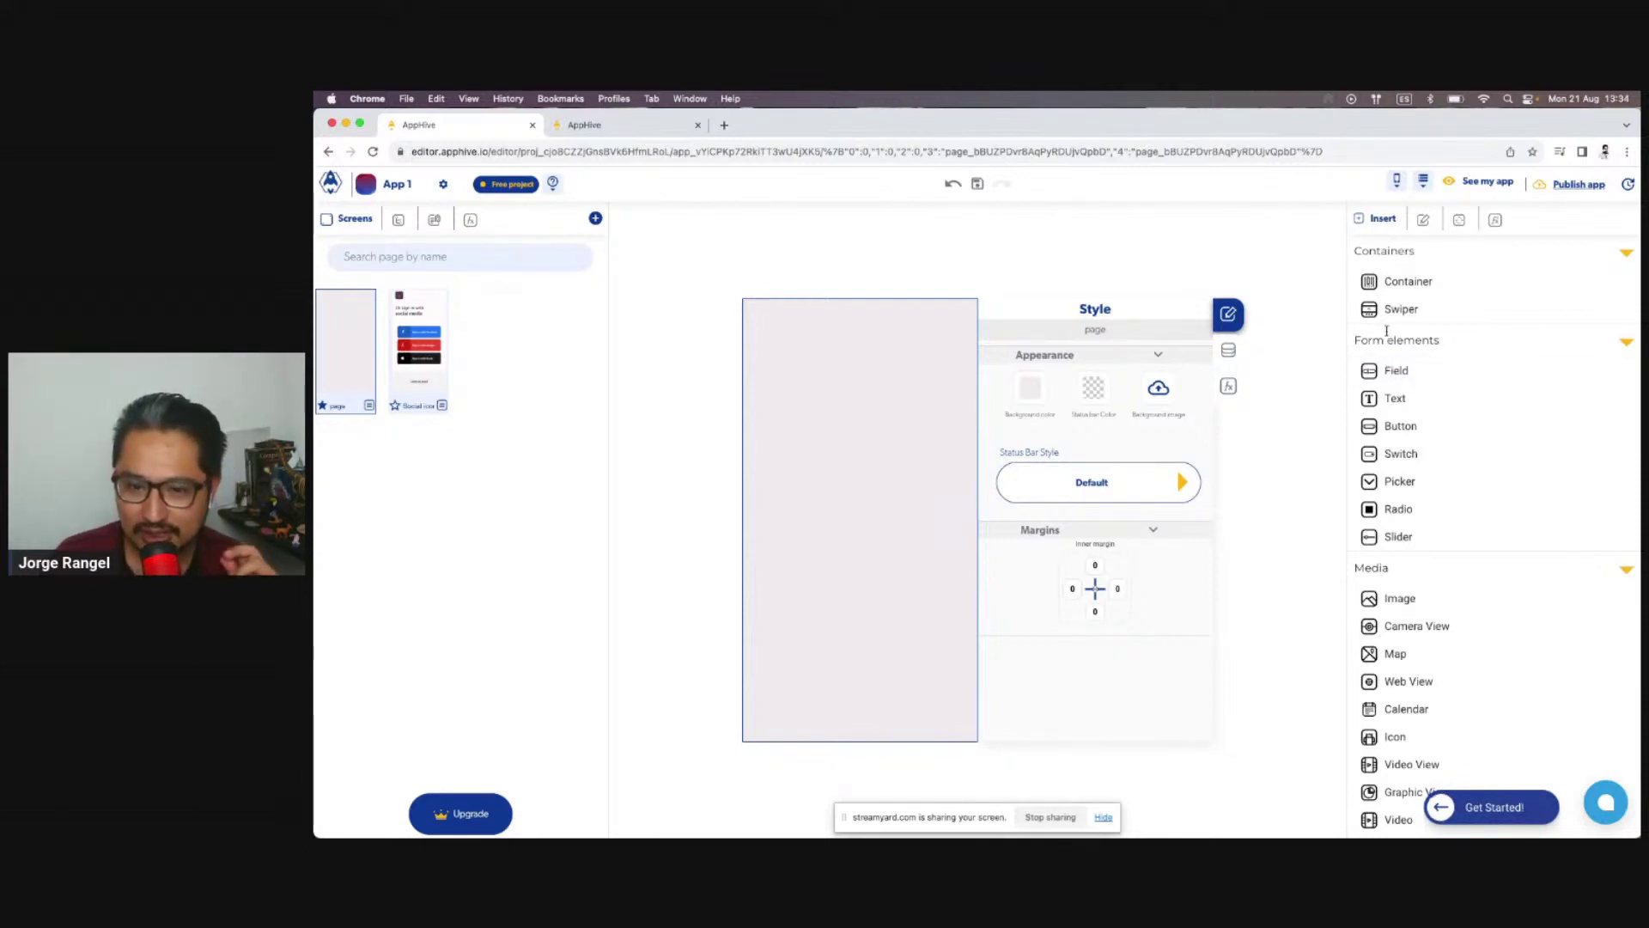
Drag two Click Me buttons to the page centre, stacked, and select the lower one.
scroll(1437, 636, "down", 1)
scroll(1437, 615, "up", 1)
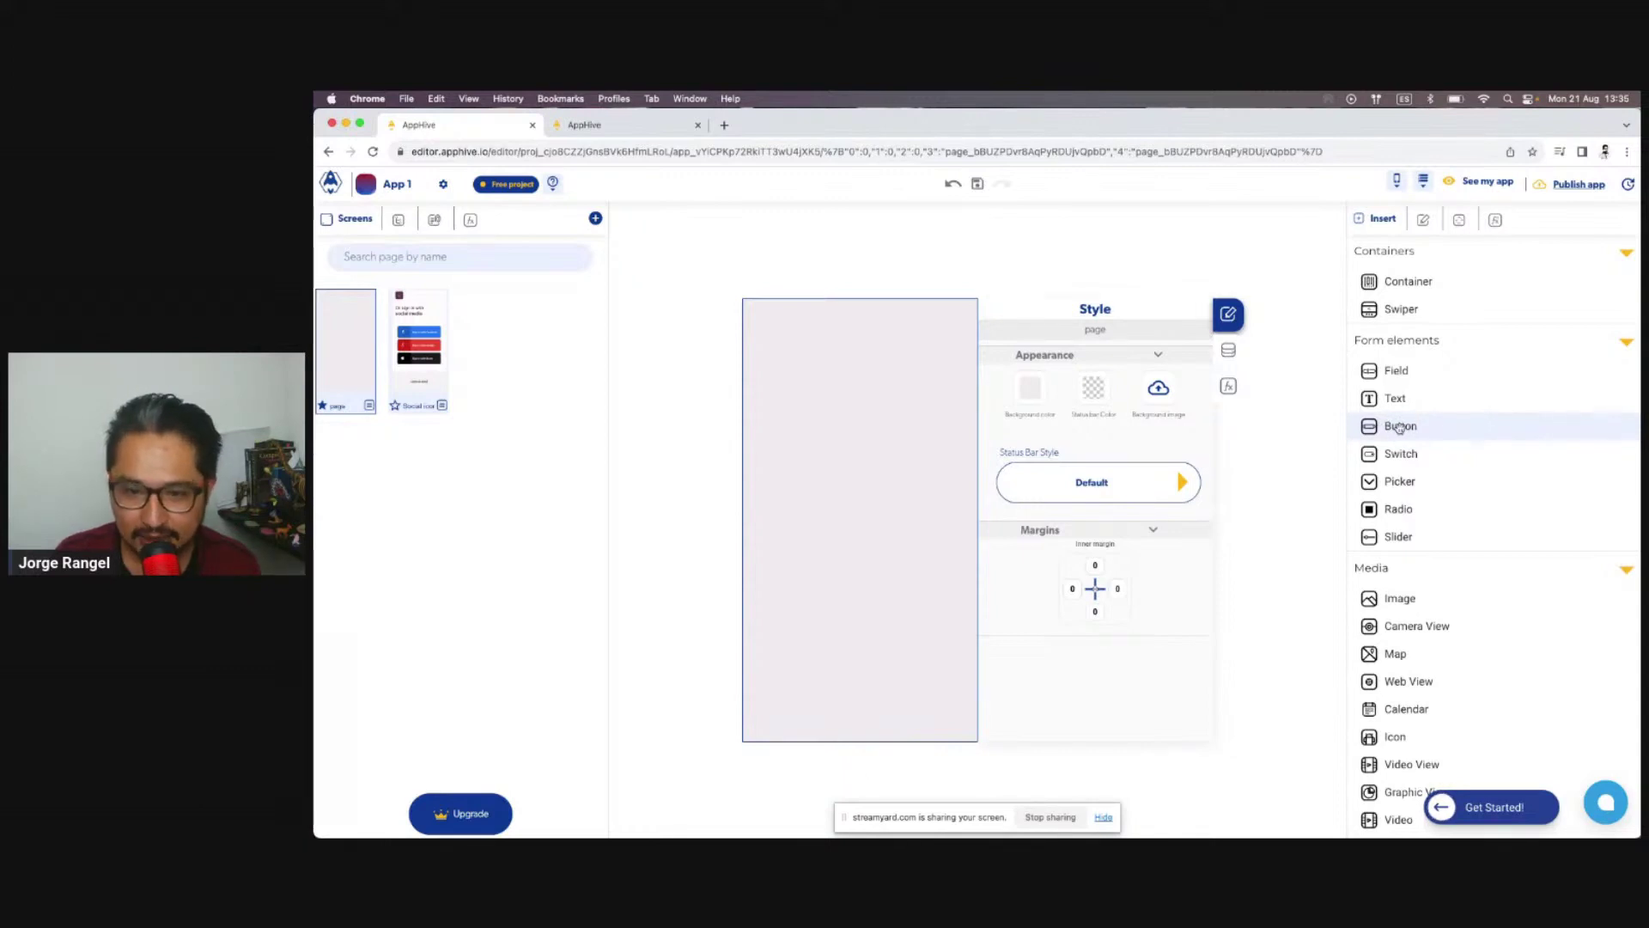
left_click_drag(1397, 428, 842, 590)
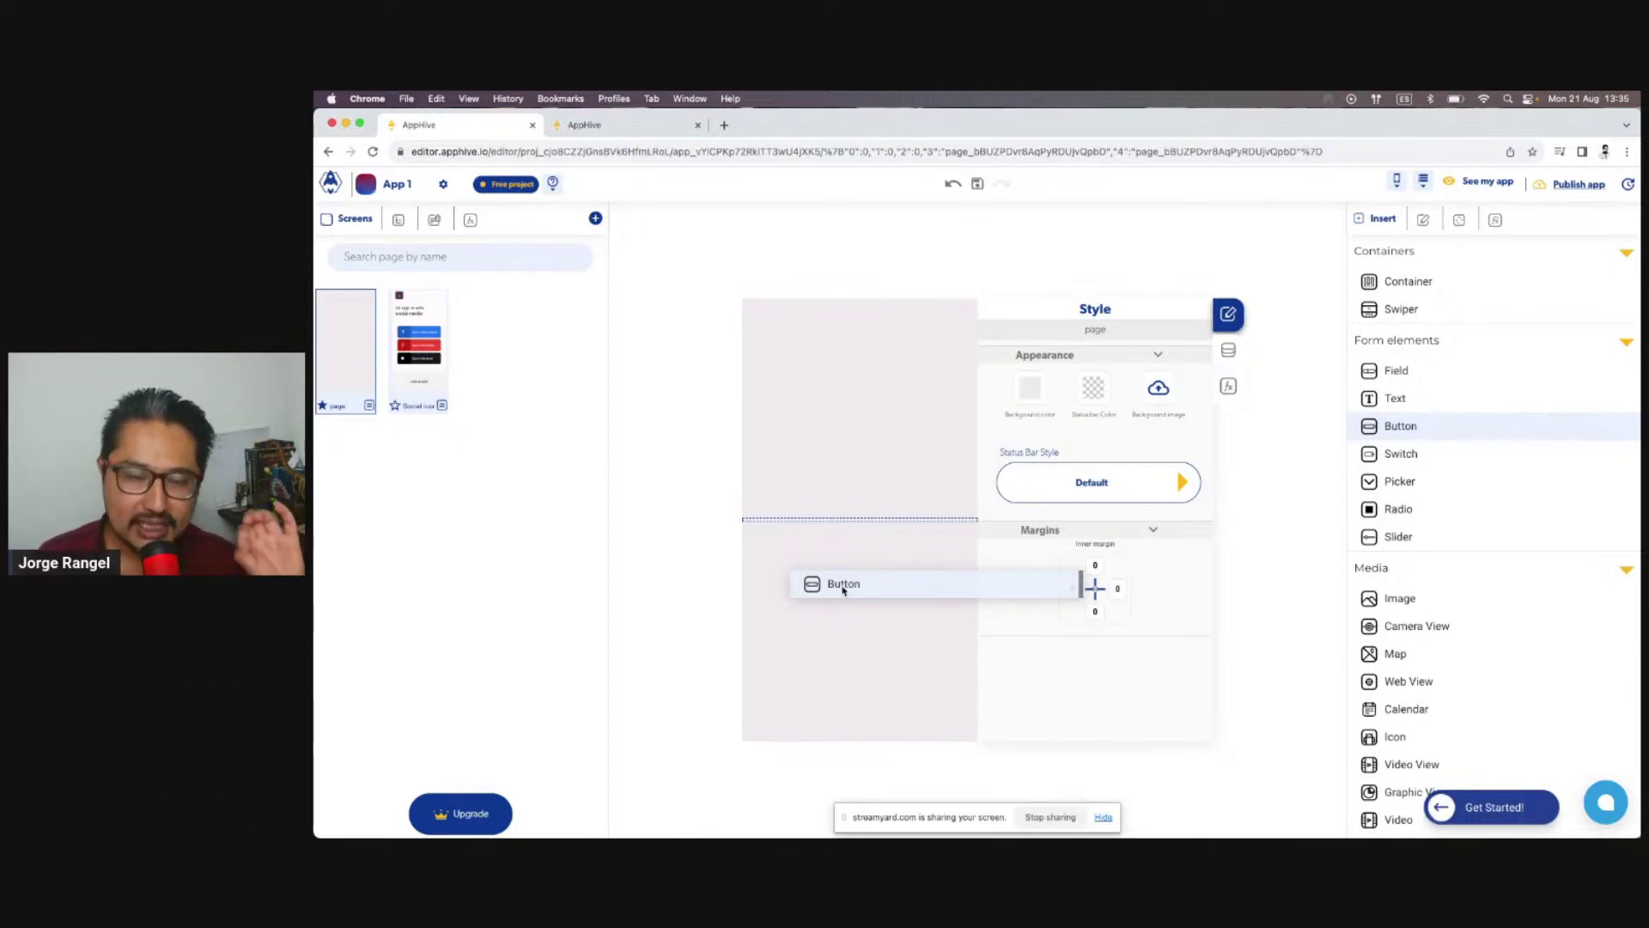
left_click_drag(843, 590, 846, 591)
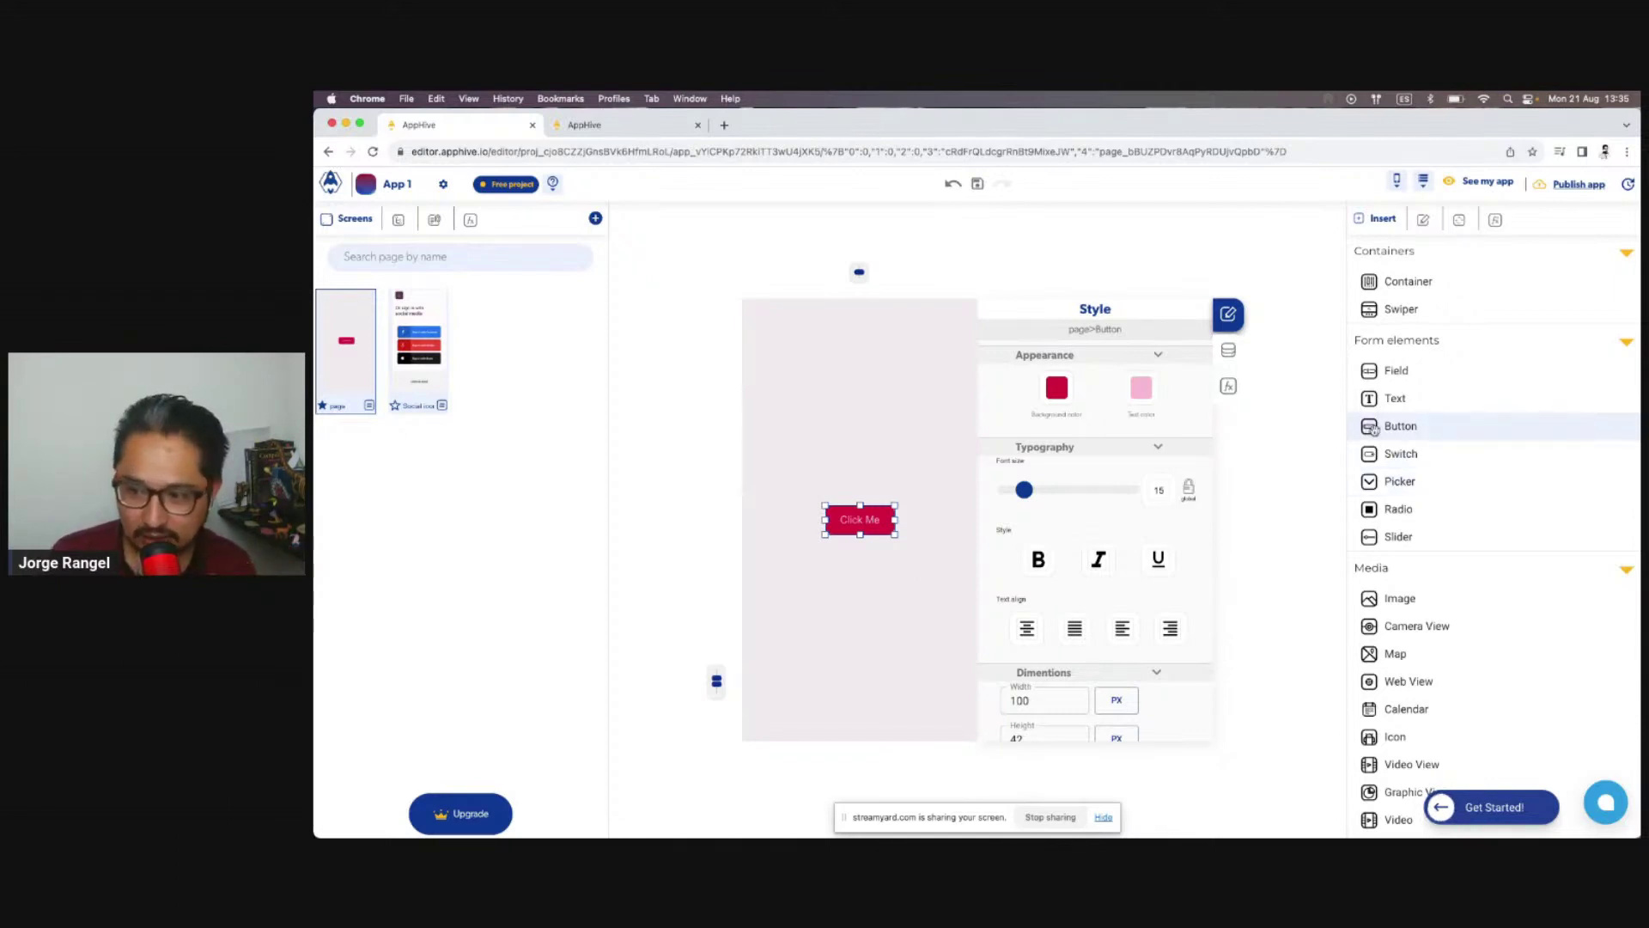
left_click_drag(1374, 428, 923, 599)
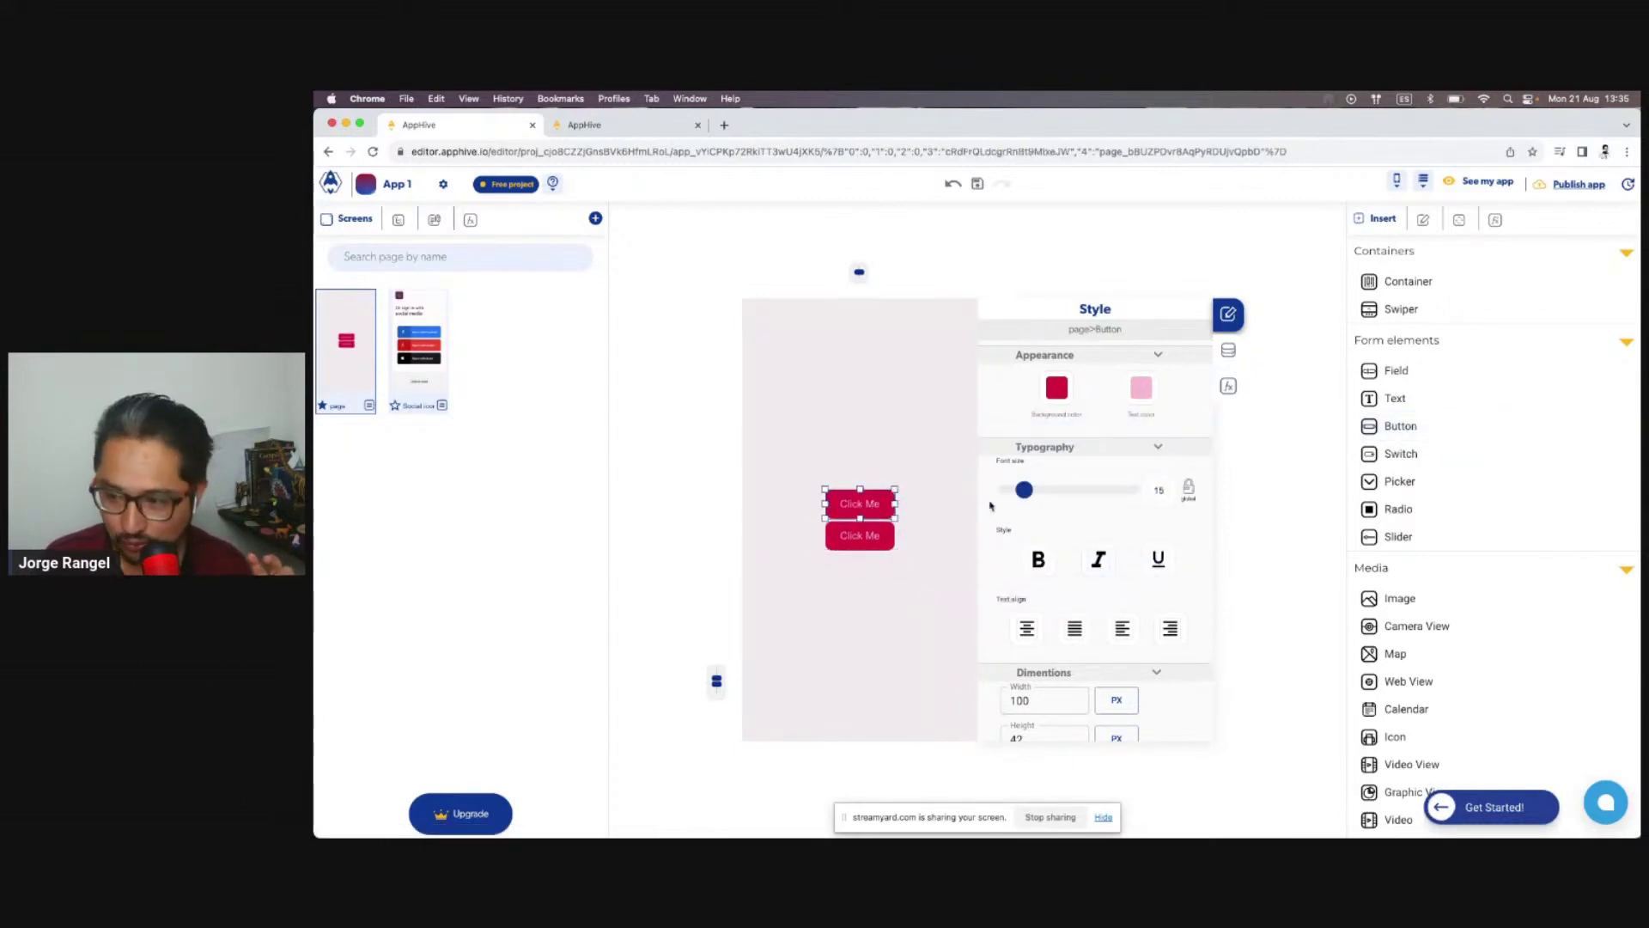
left_click(857, 541)
Delete the upper duplicate Click Me button and reselect the one remaining.
left_click(859, 504)
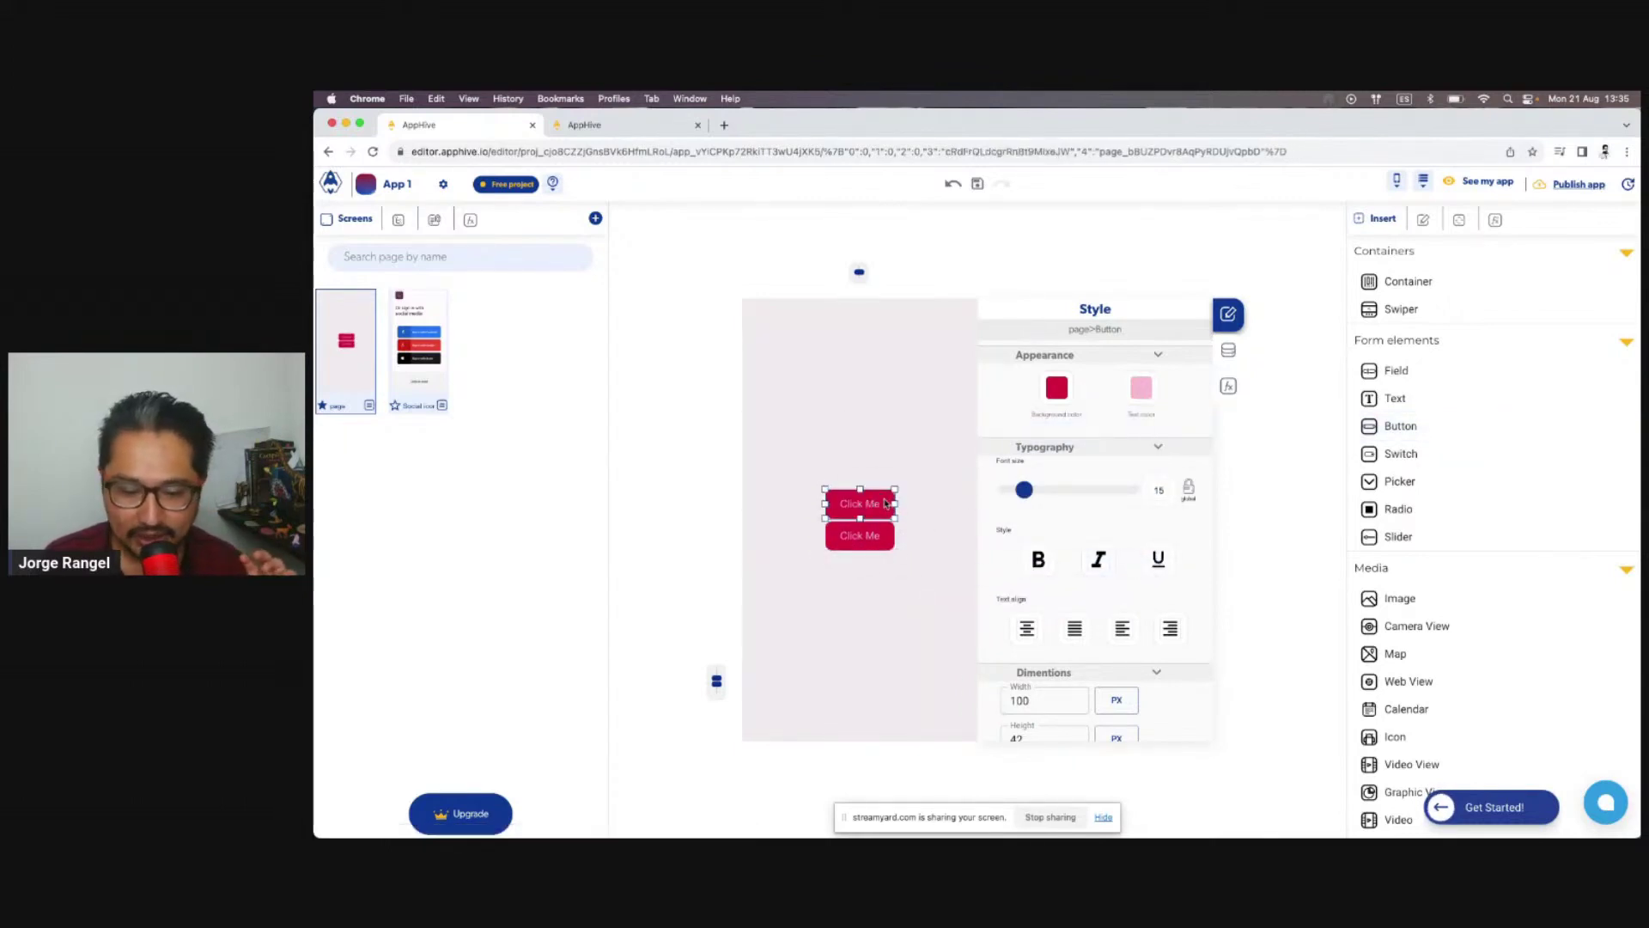
key("Delete")
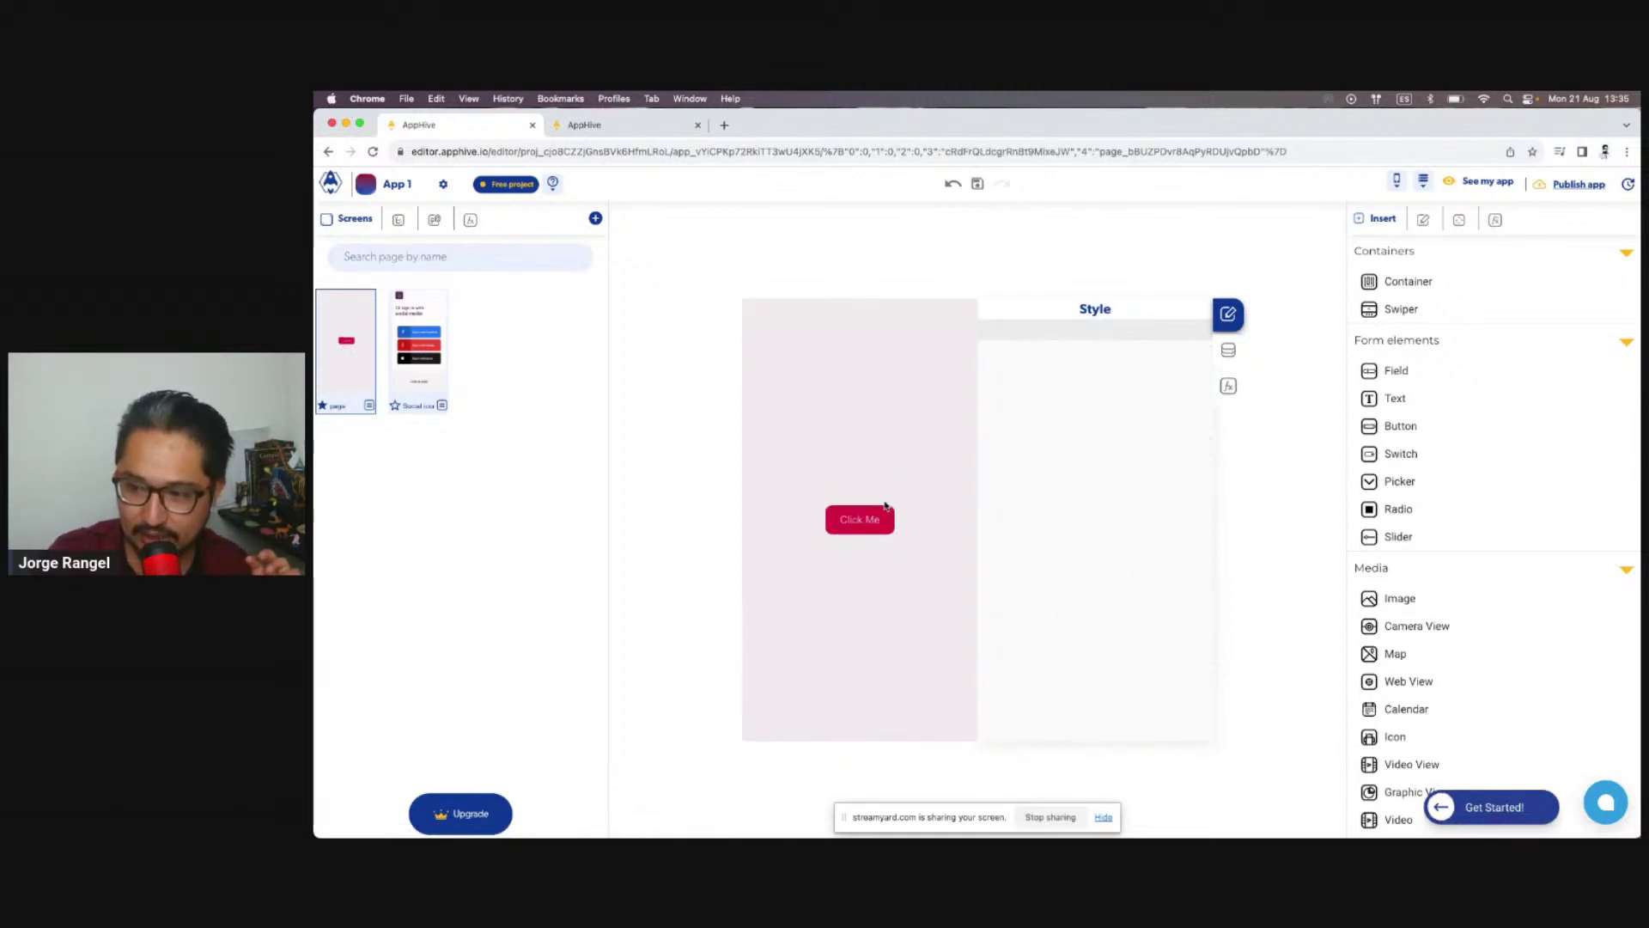
left_click(875, 526)
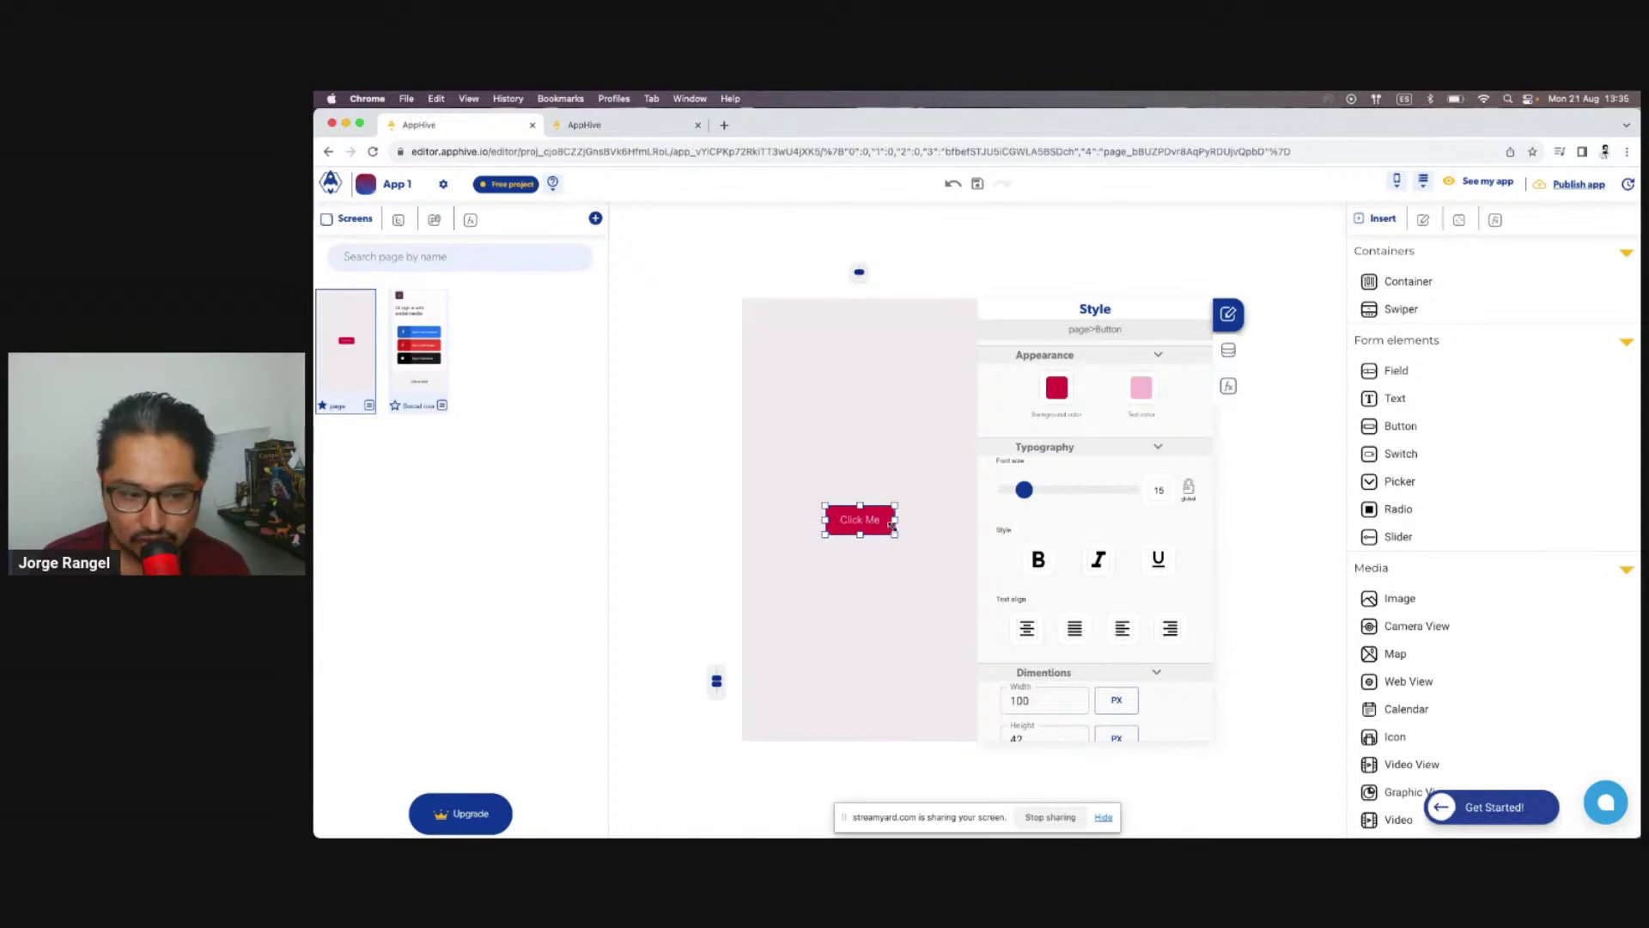
left_click(927, 385)
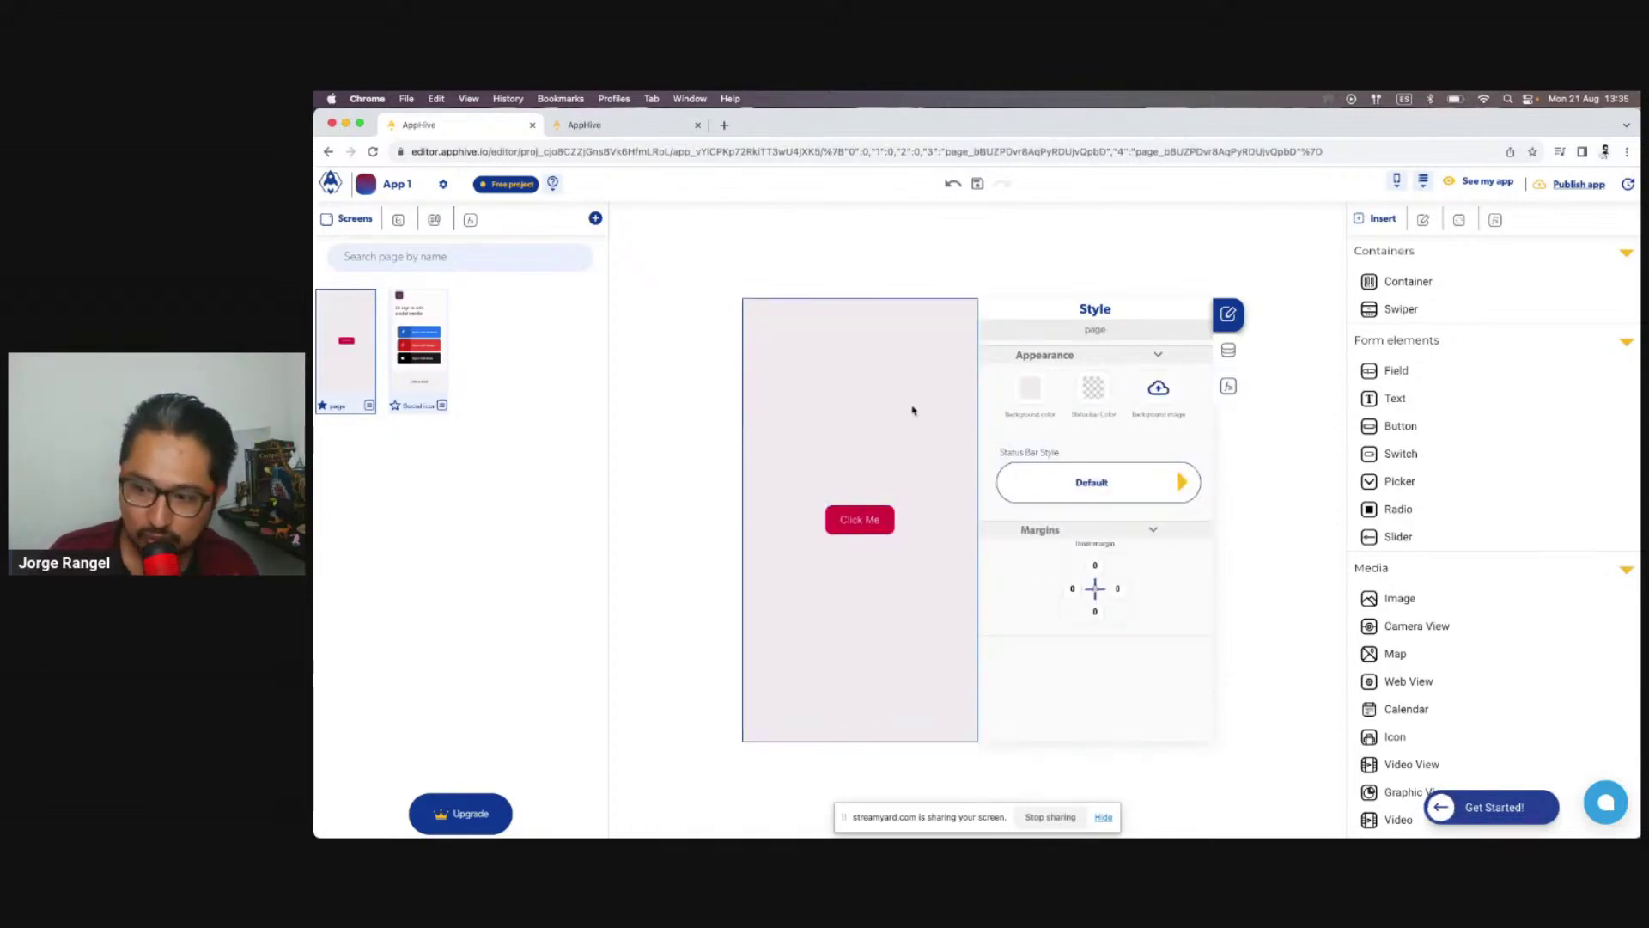
left_click(872, 530)
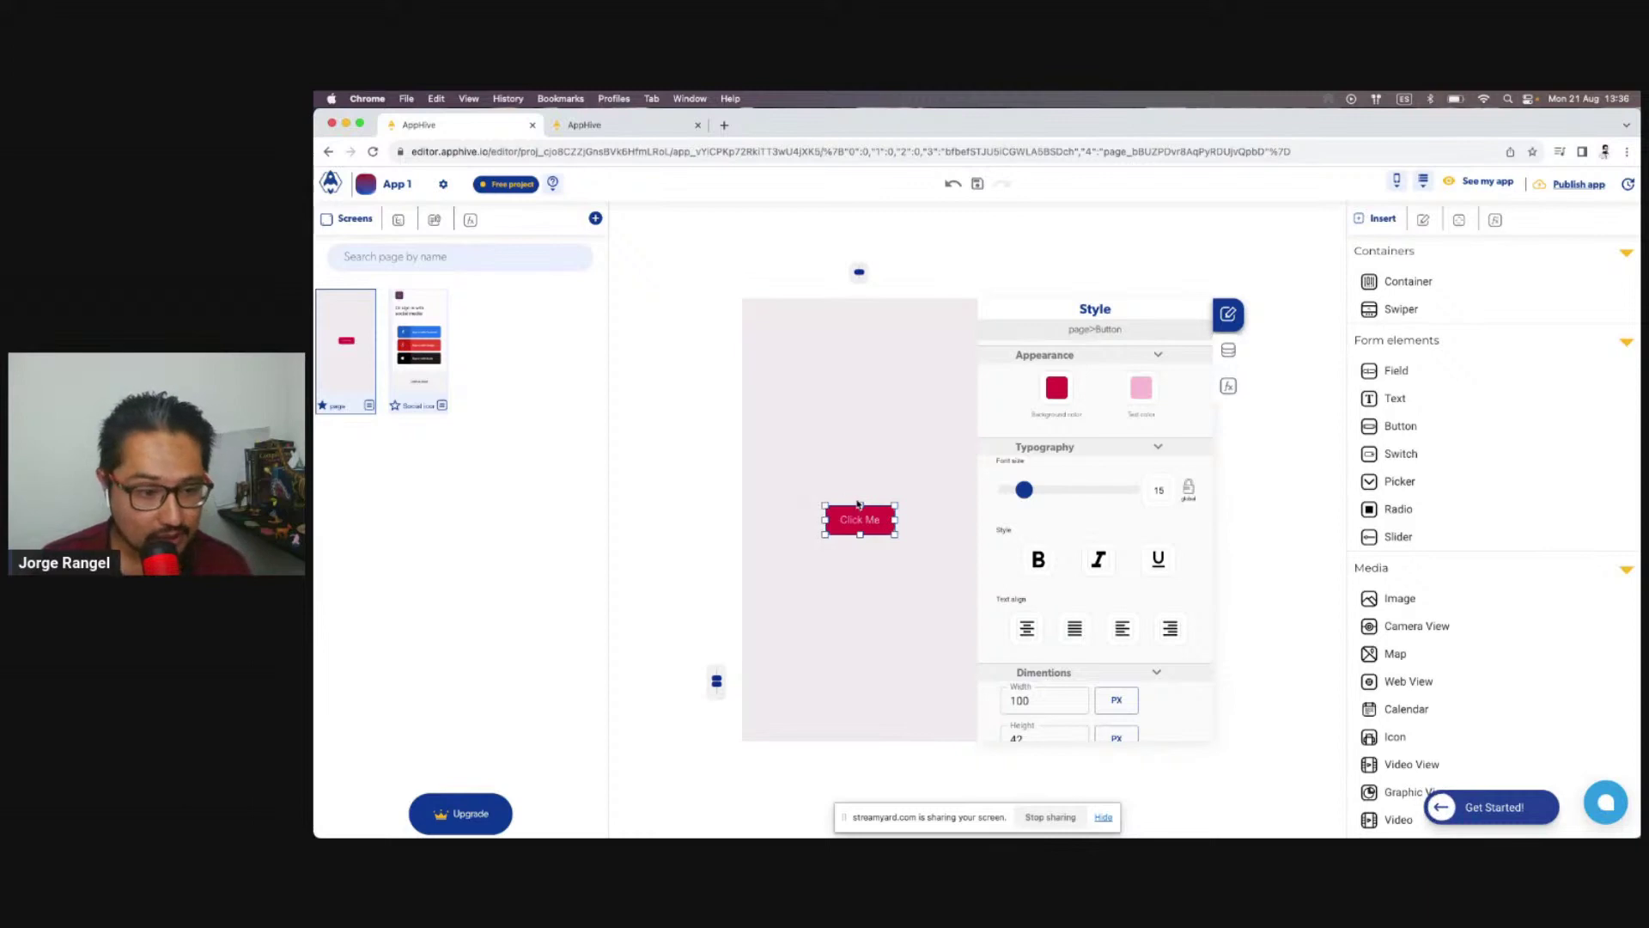
Resize the Click Me button with its handles to 135 × 62 px.
left_click_drag(860, 506, 930, 516)
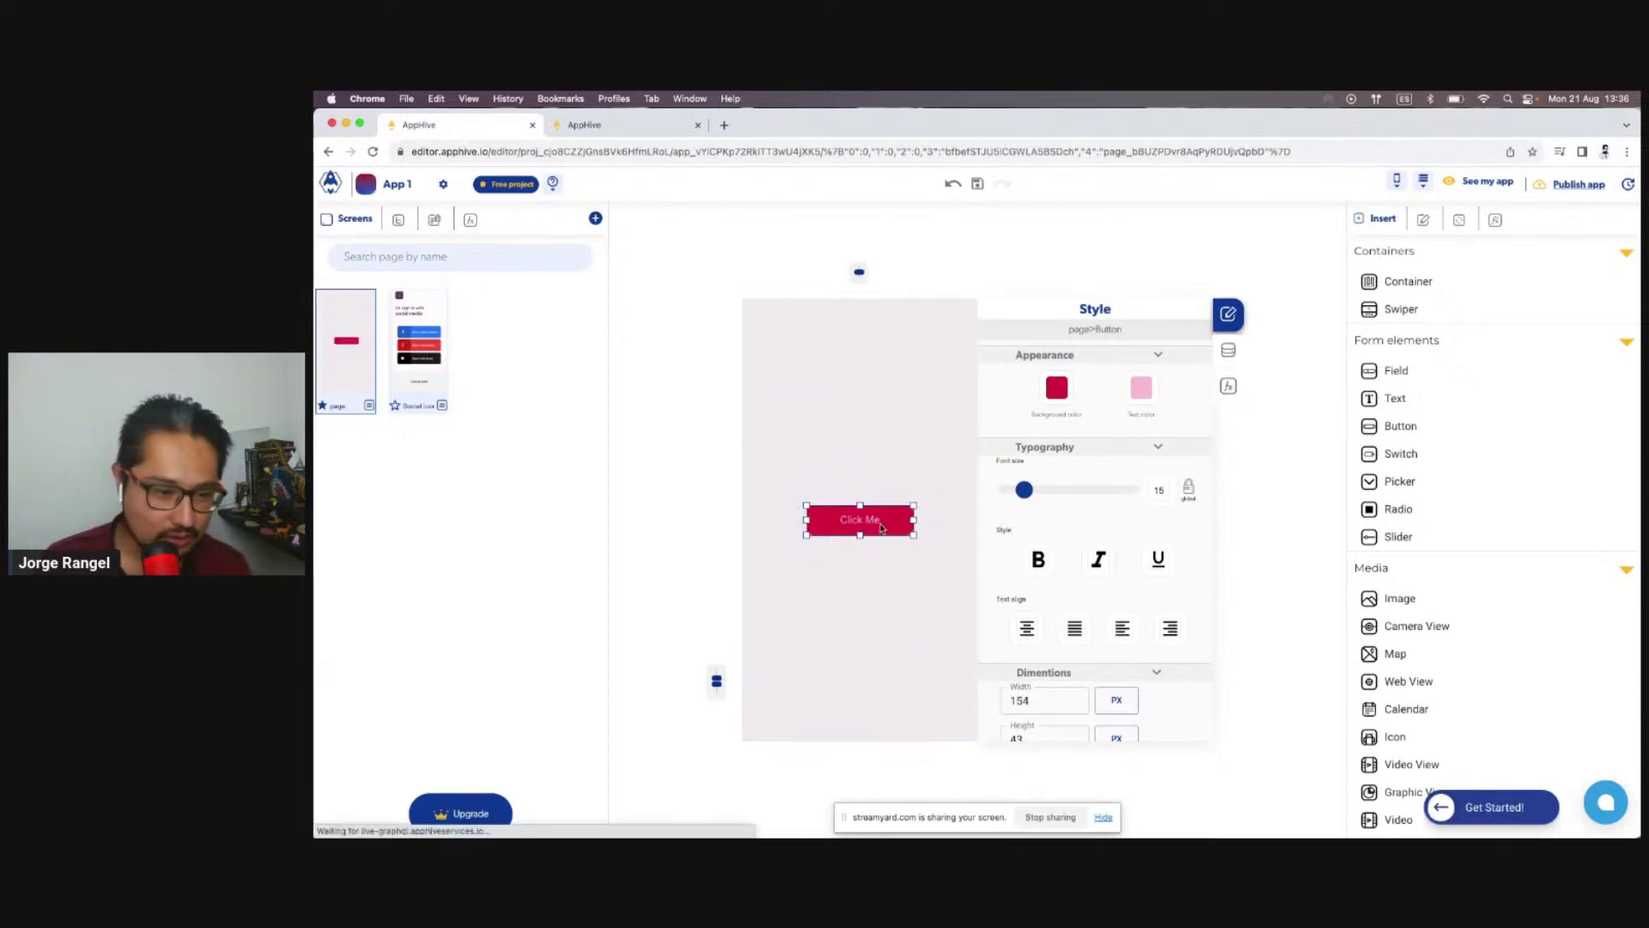
left_click_drag(914, 504, 907, 498)
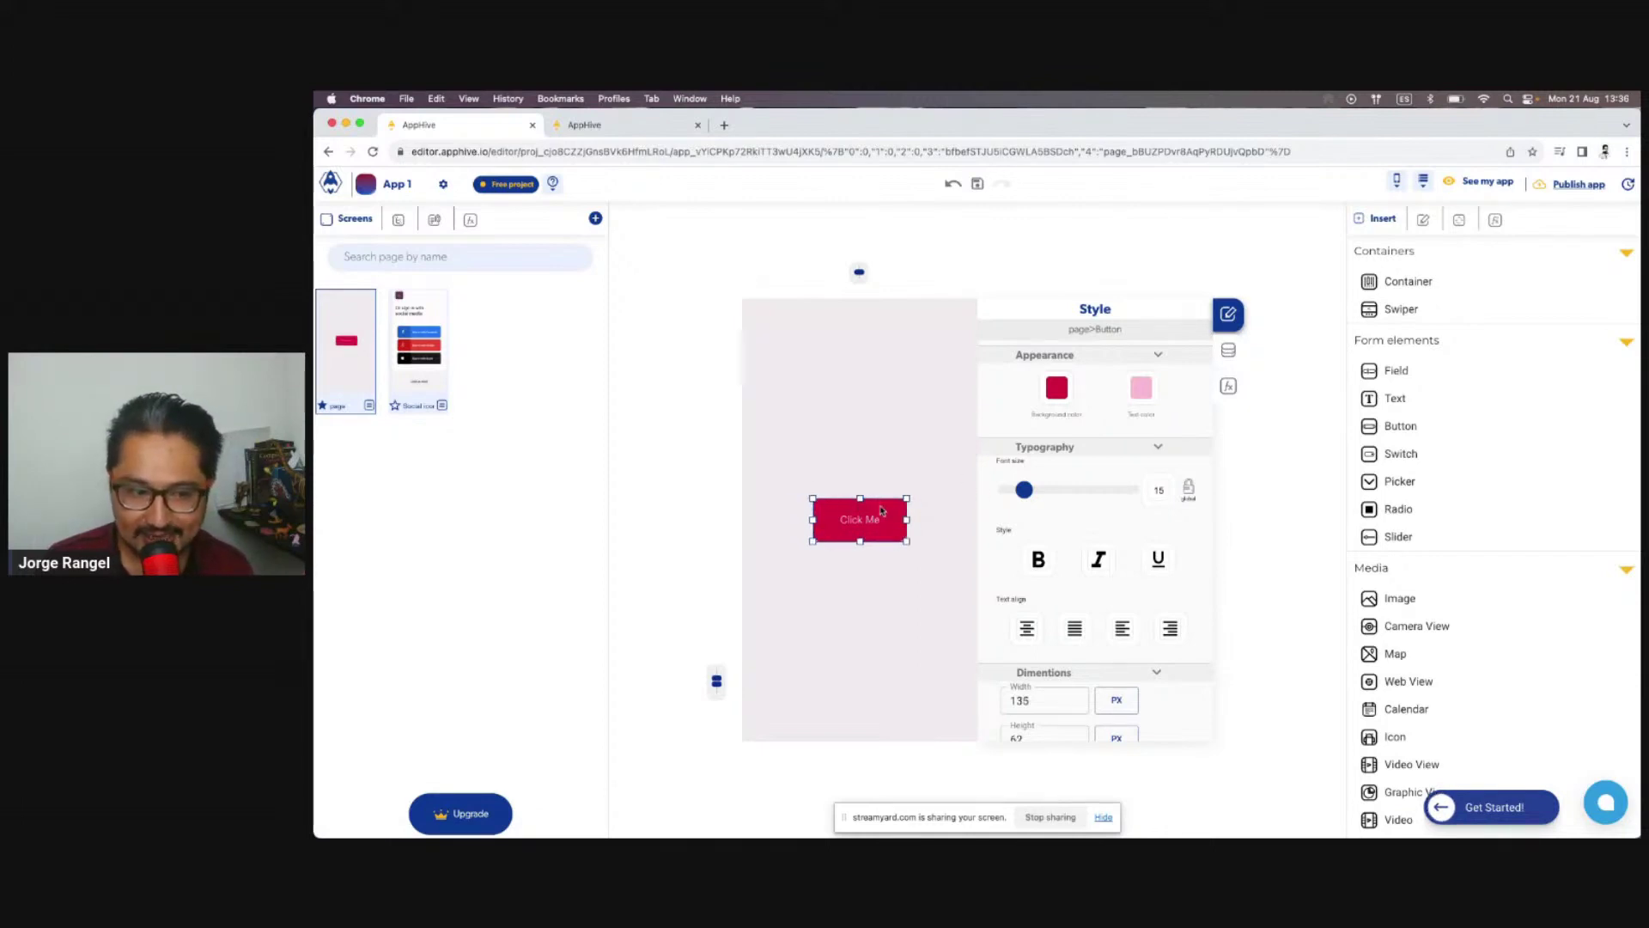
scroll(1136, 563, "down", 3)
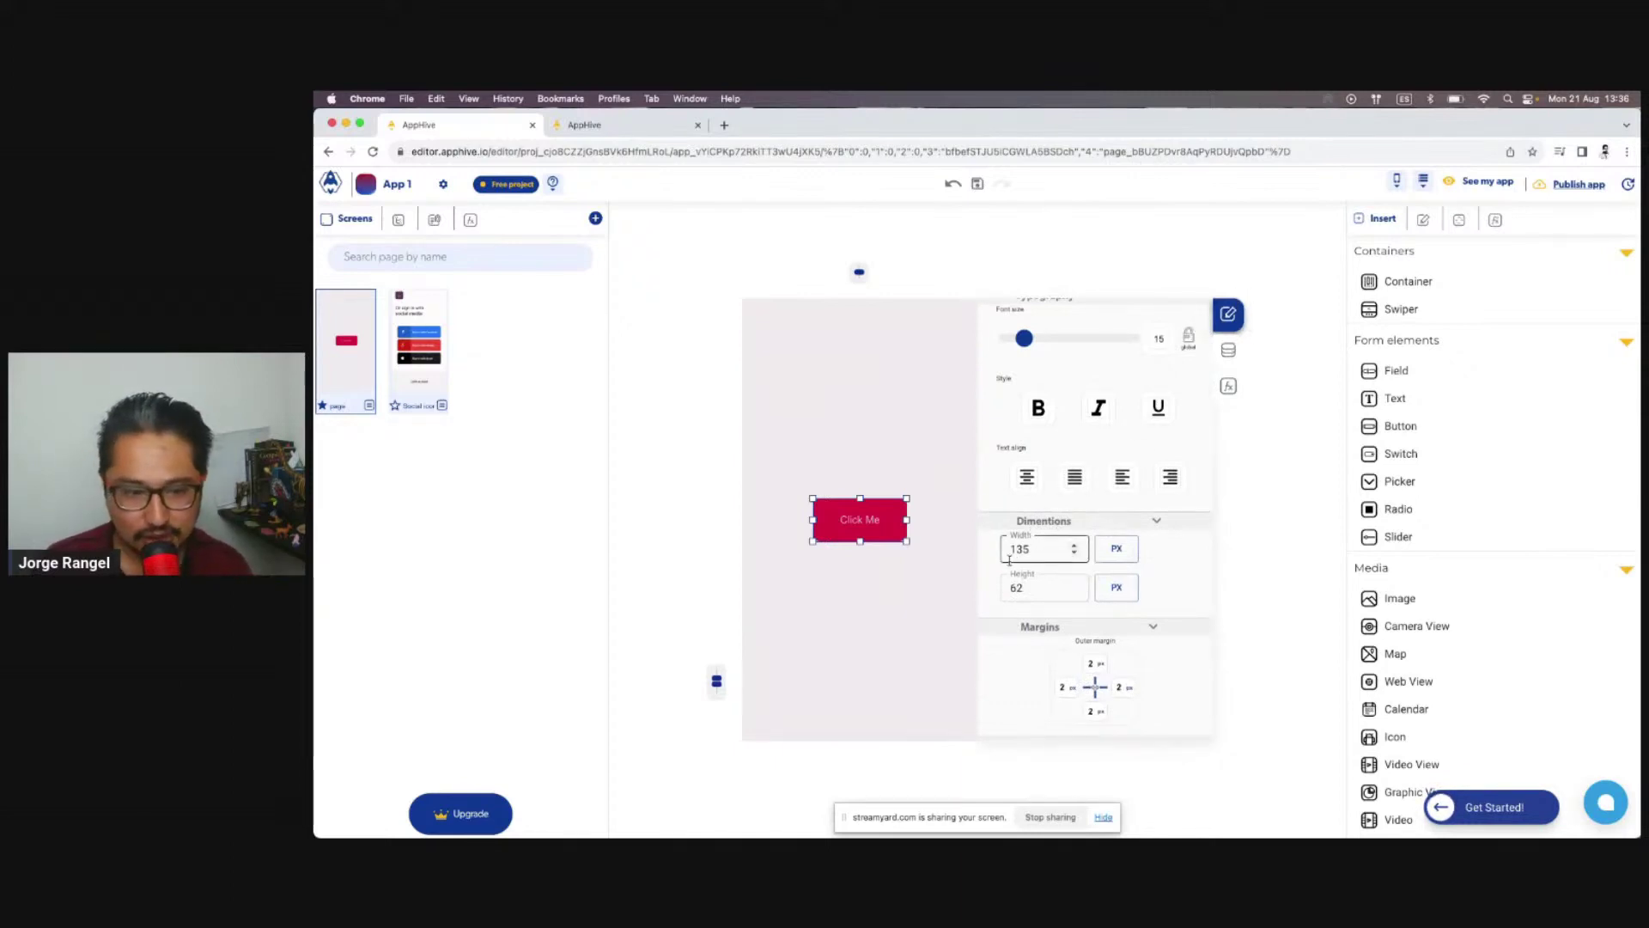
left_click(918, 390)
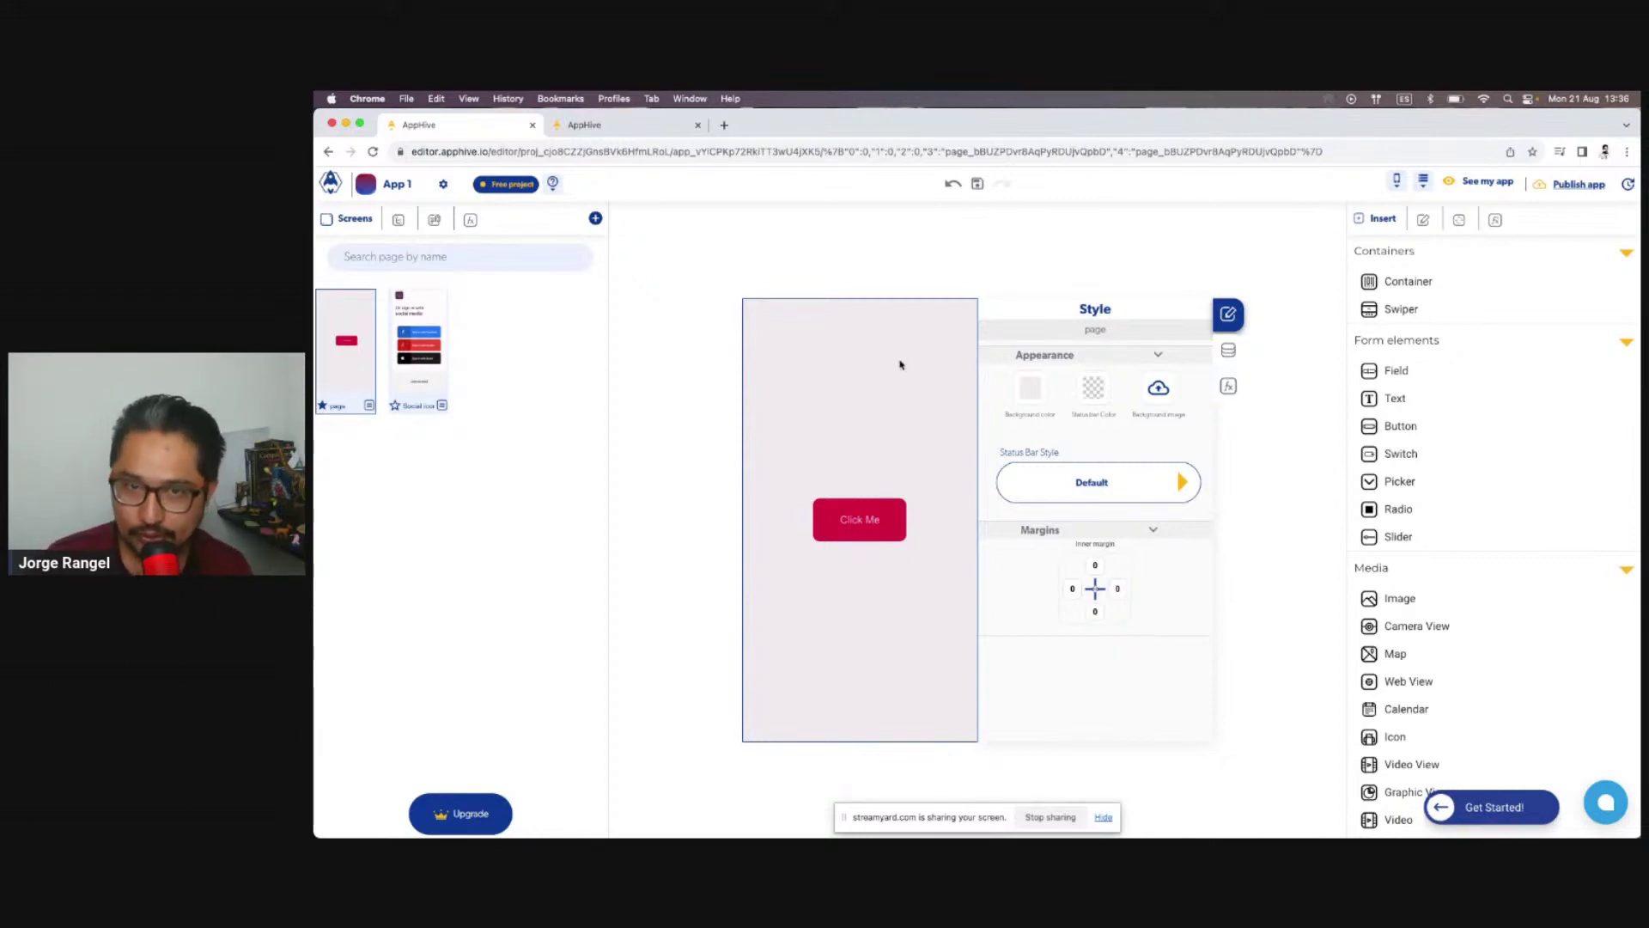
Drag the Click Me button's top handle down to shrink it to 112 × 37 px.
left_click(601, 125)
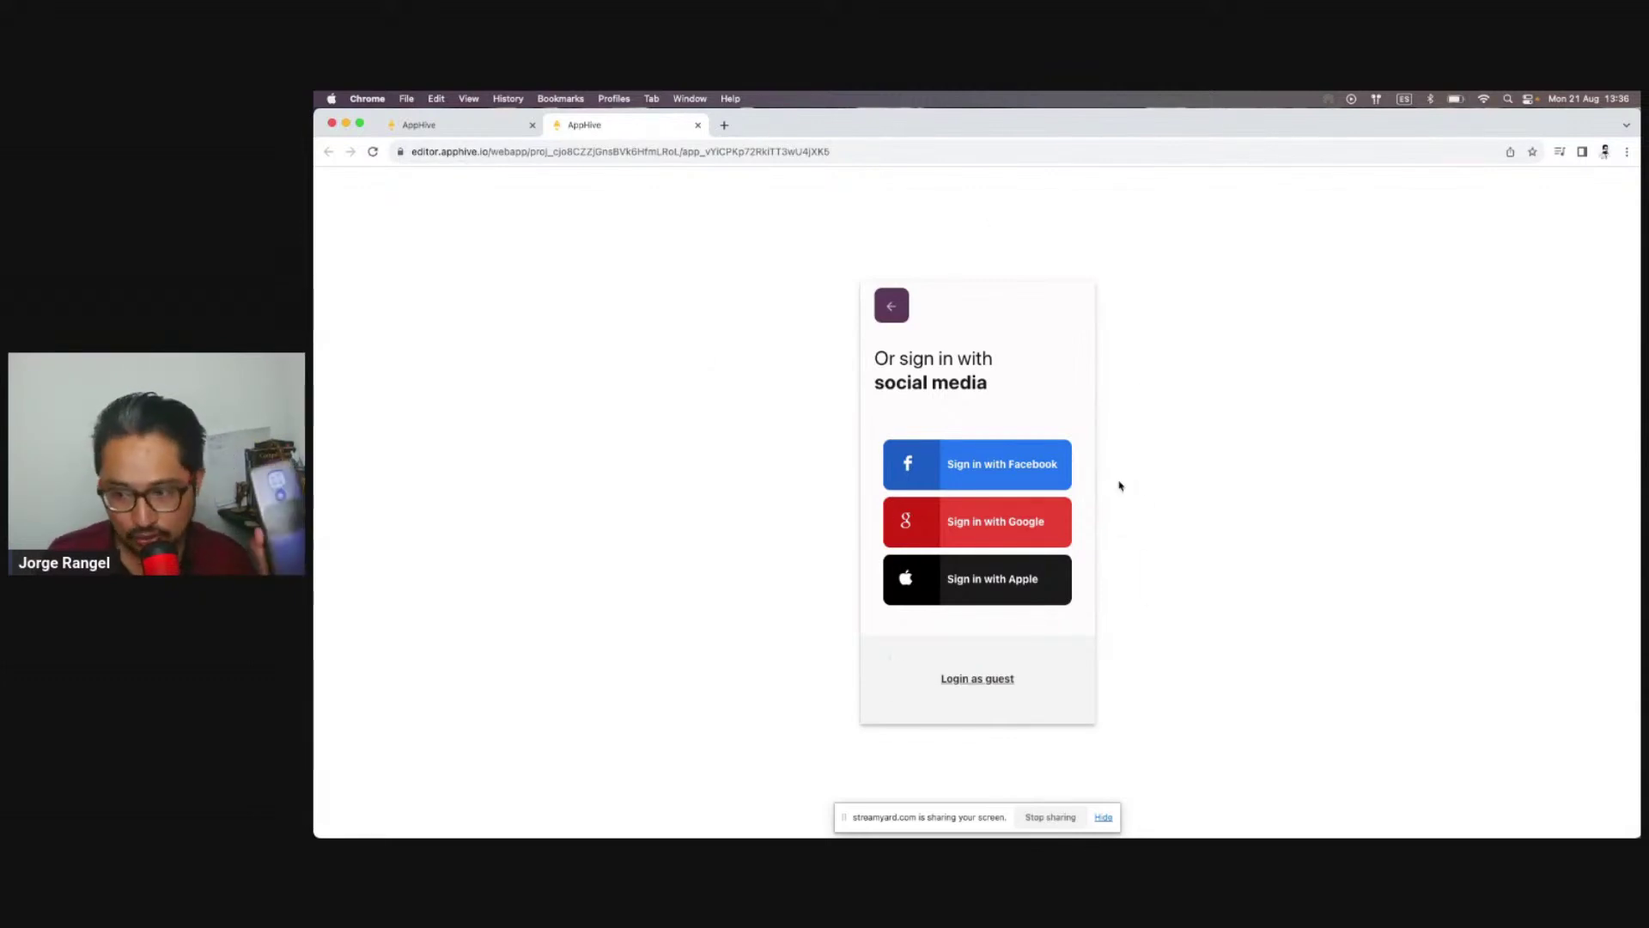
left_click(456, 129)
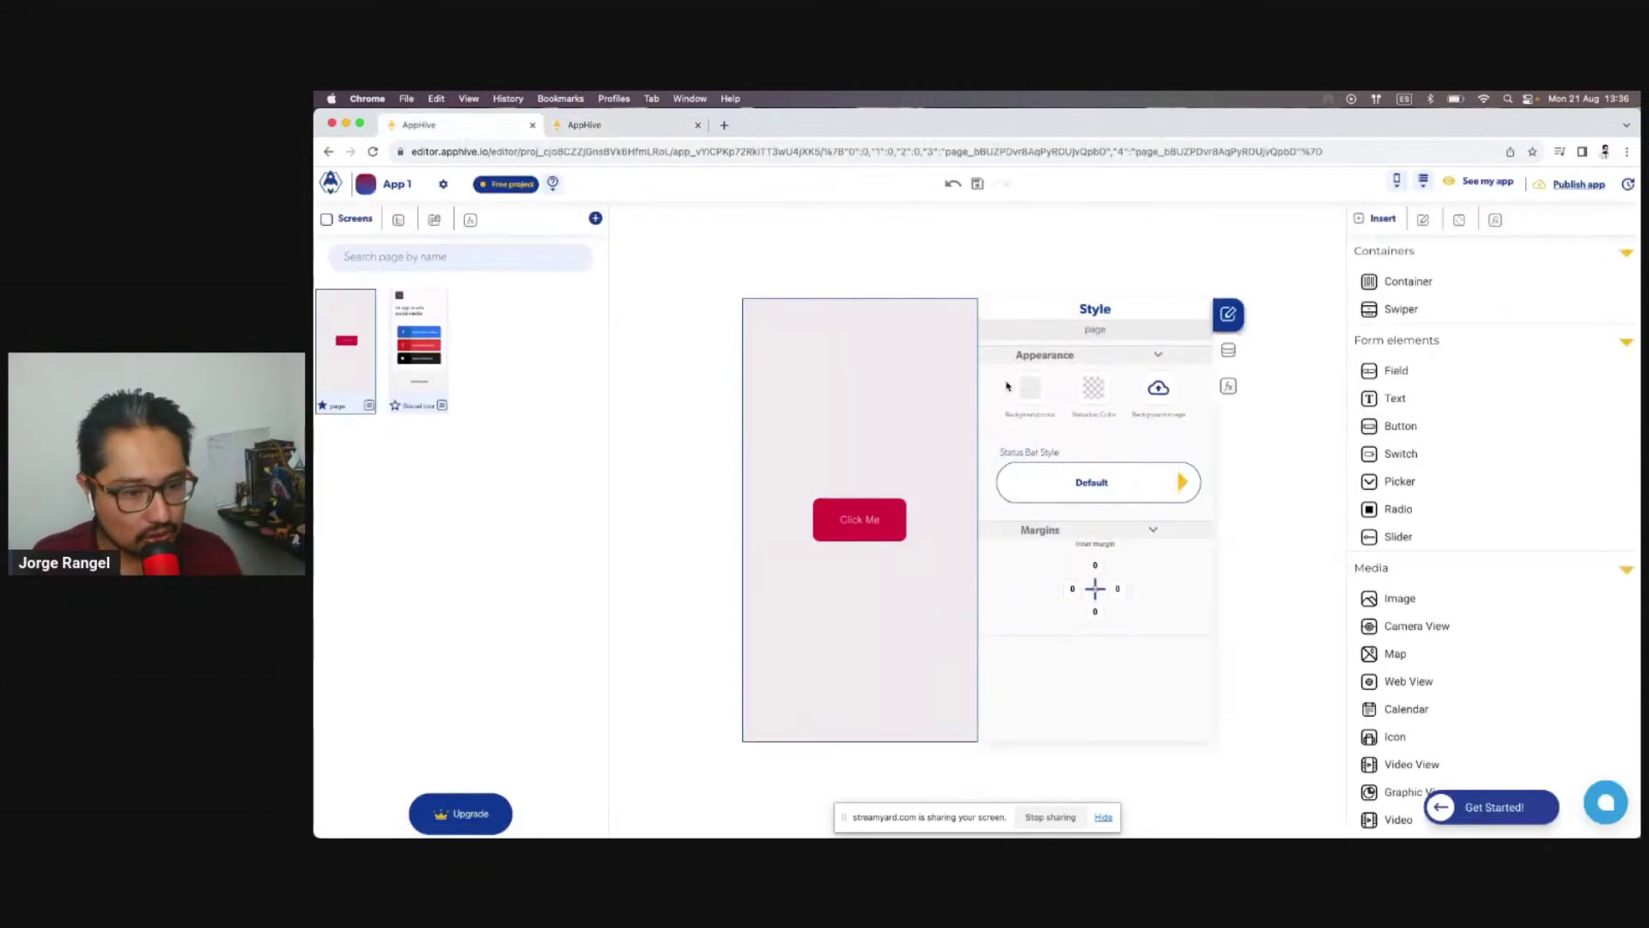
left_click(864, 520)
left_click_drag(860, 498, 897, 519)
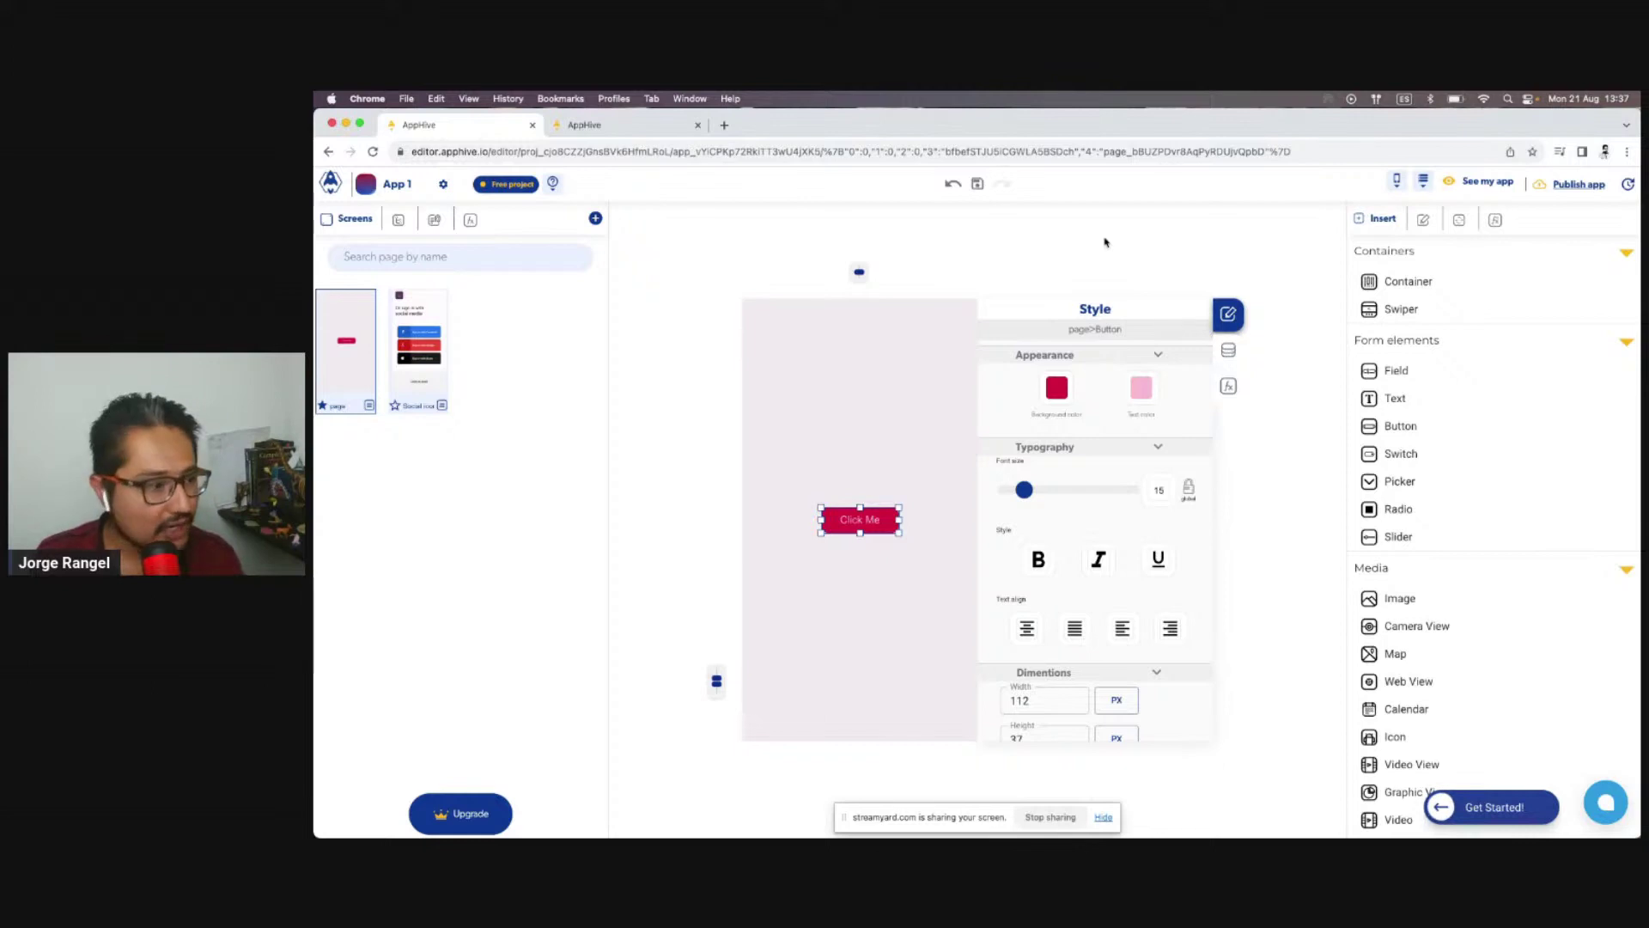
Reload the app preview to confirm the smaller button, then return to the editor.
left_click(659, 125)
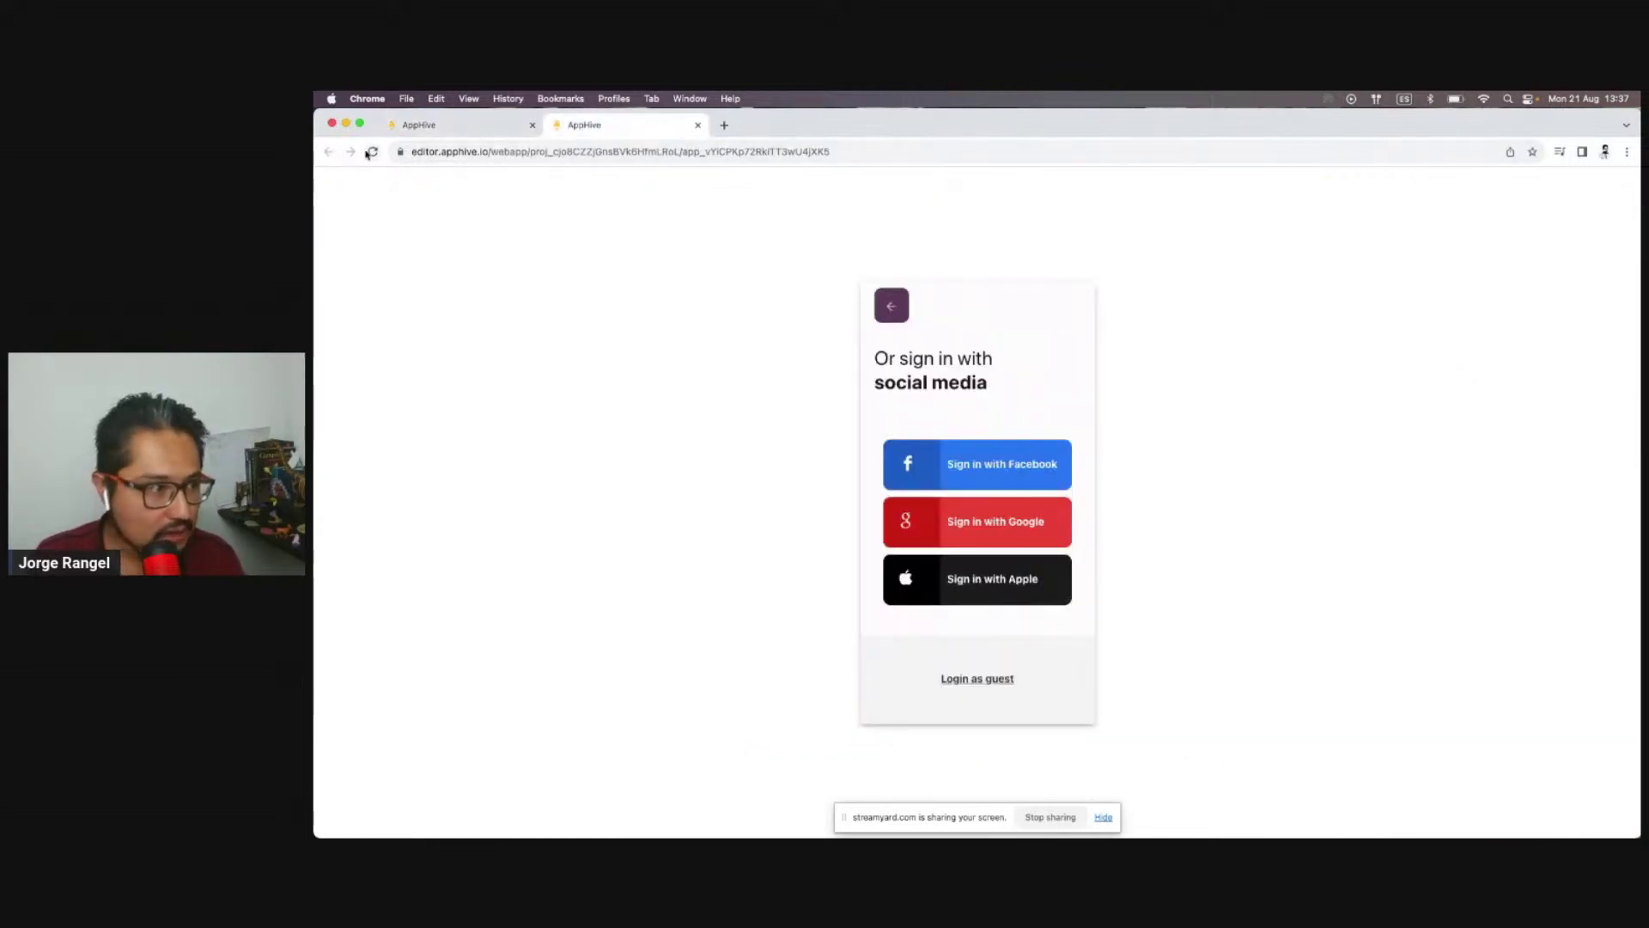
left_click(372, 152)
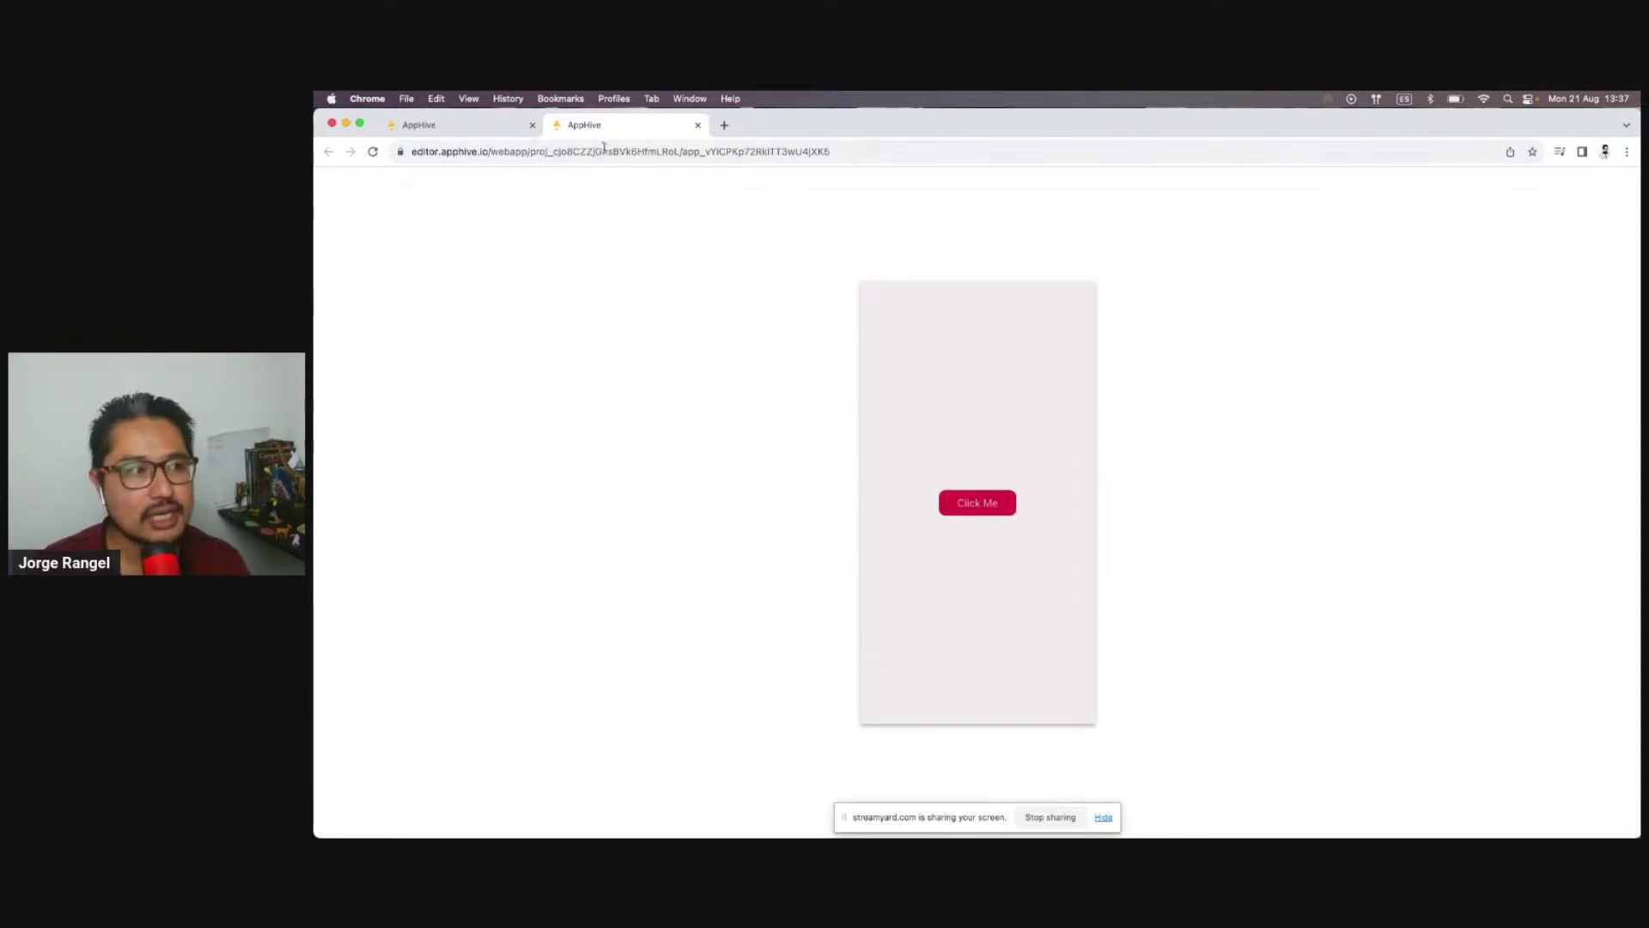
left_click(456, 124)
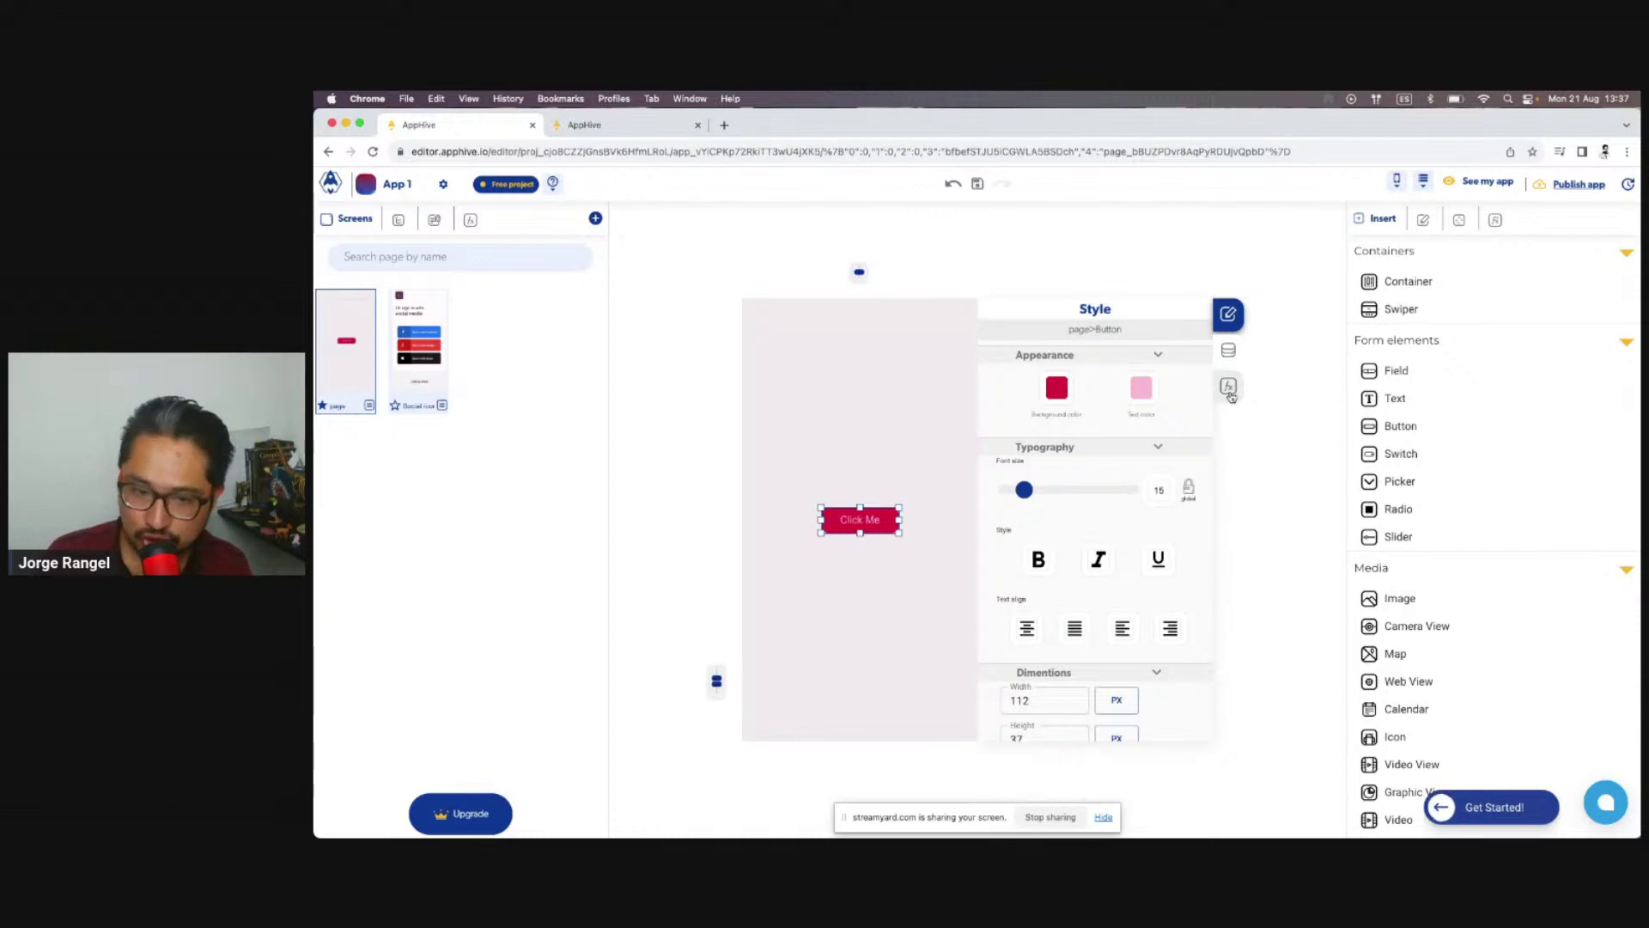
Add an onPress event to the Click Me button.
left_click(1230, 391)
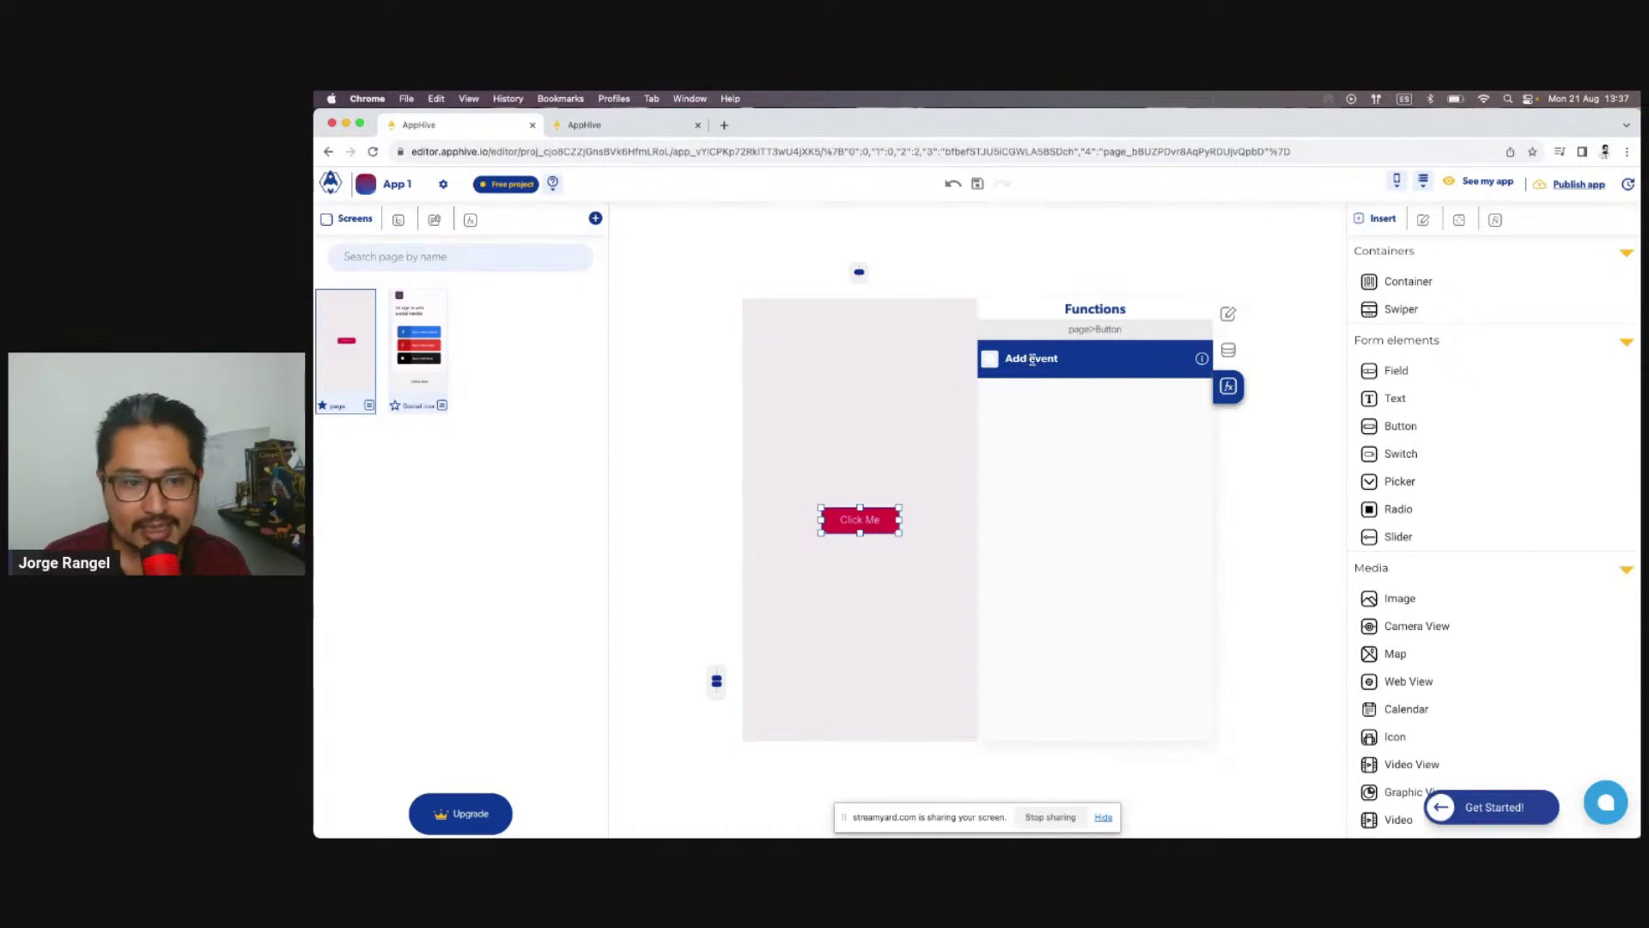
left_click_drag(1004, 361, 1081, 363)
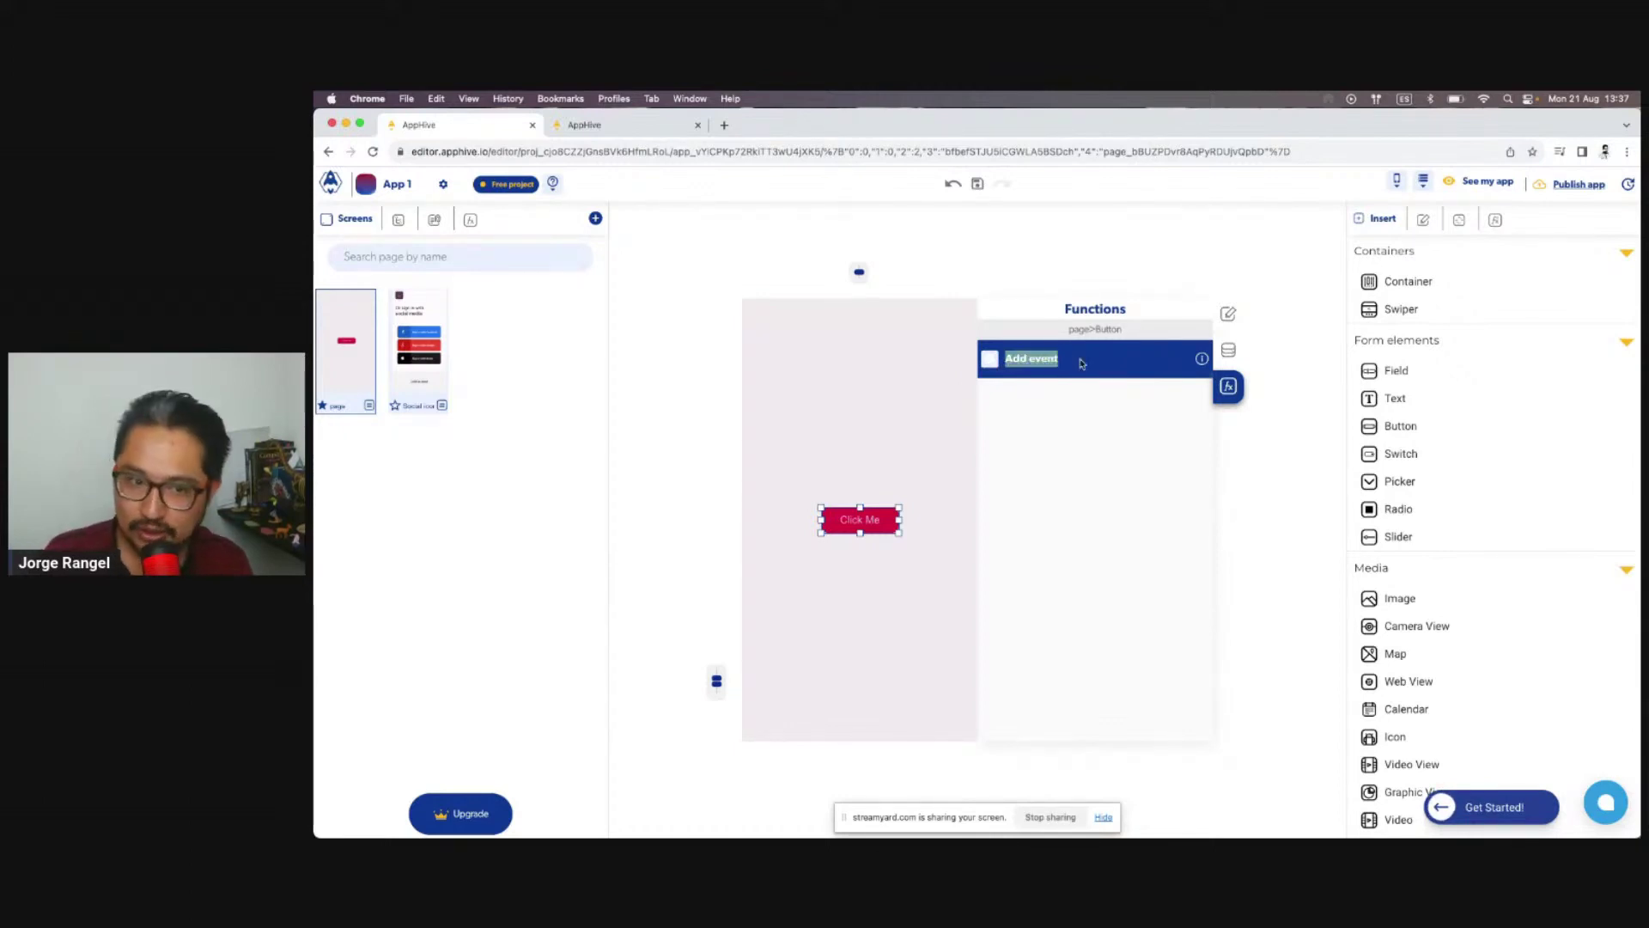
left_click(991, 367)
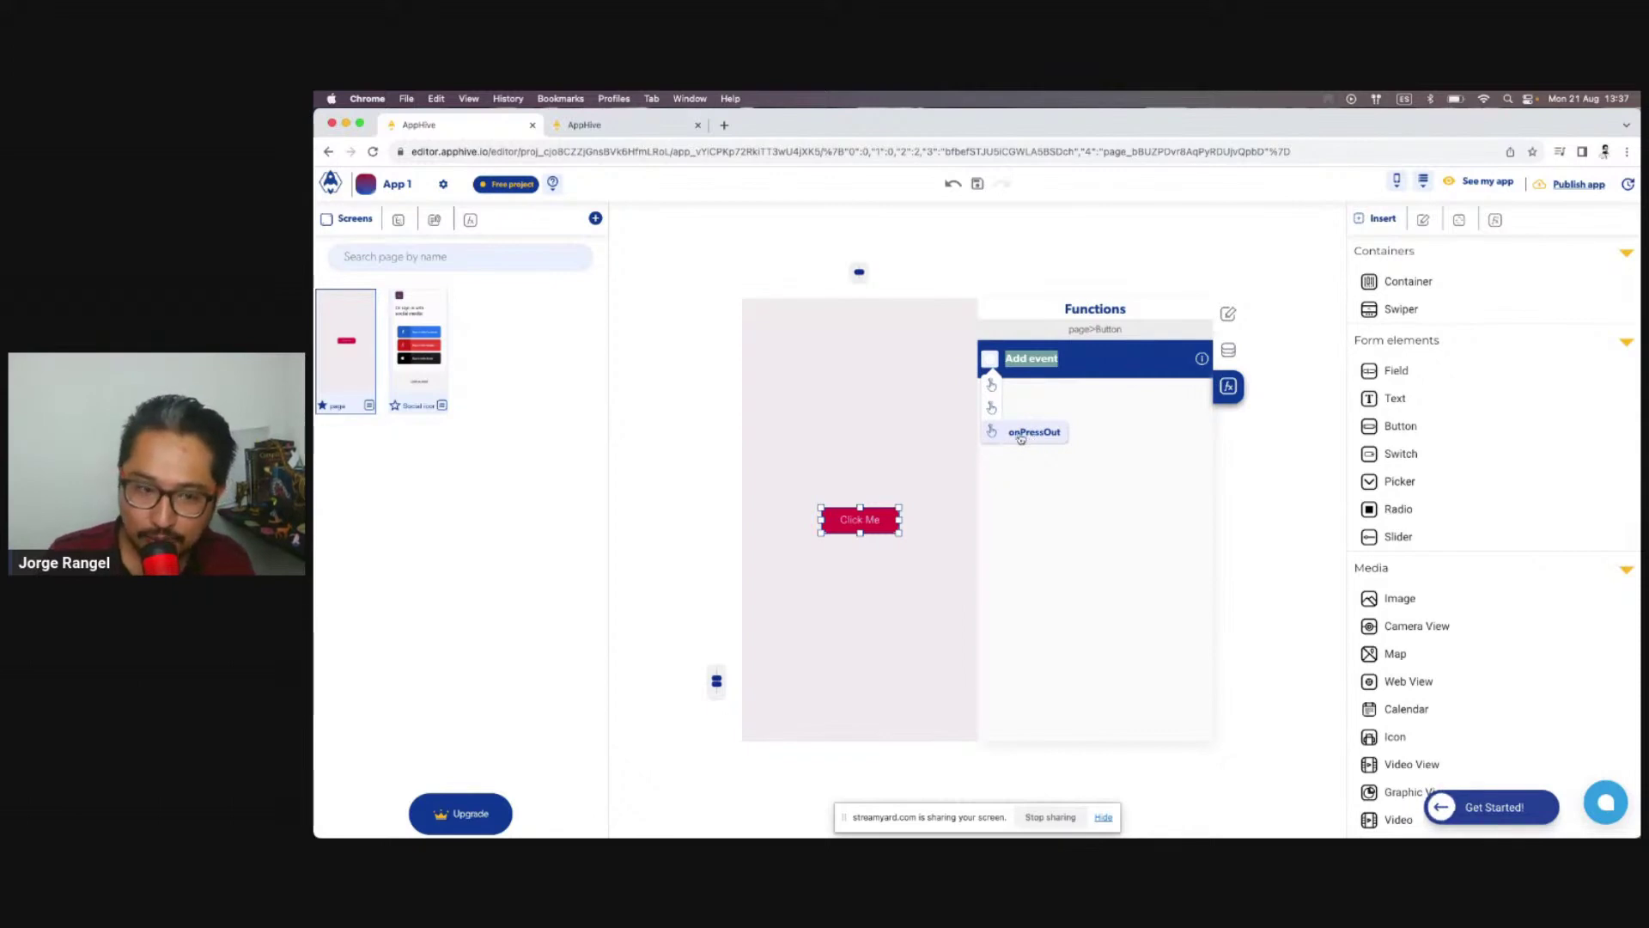
left_click(1027, 412)
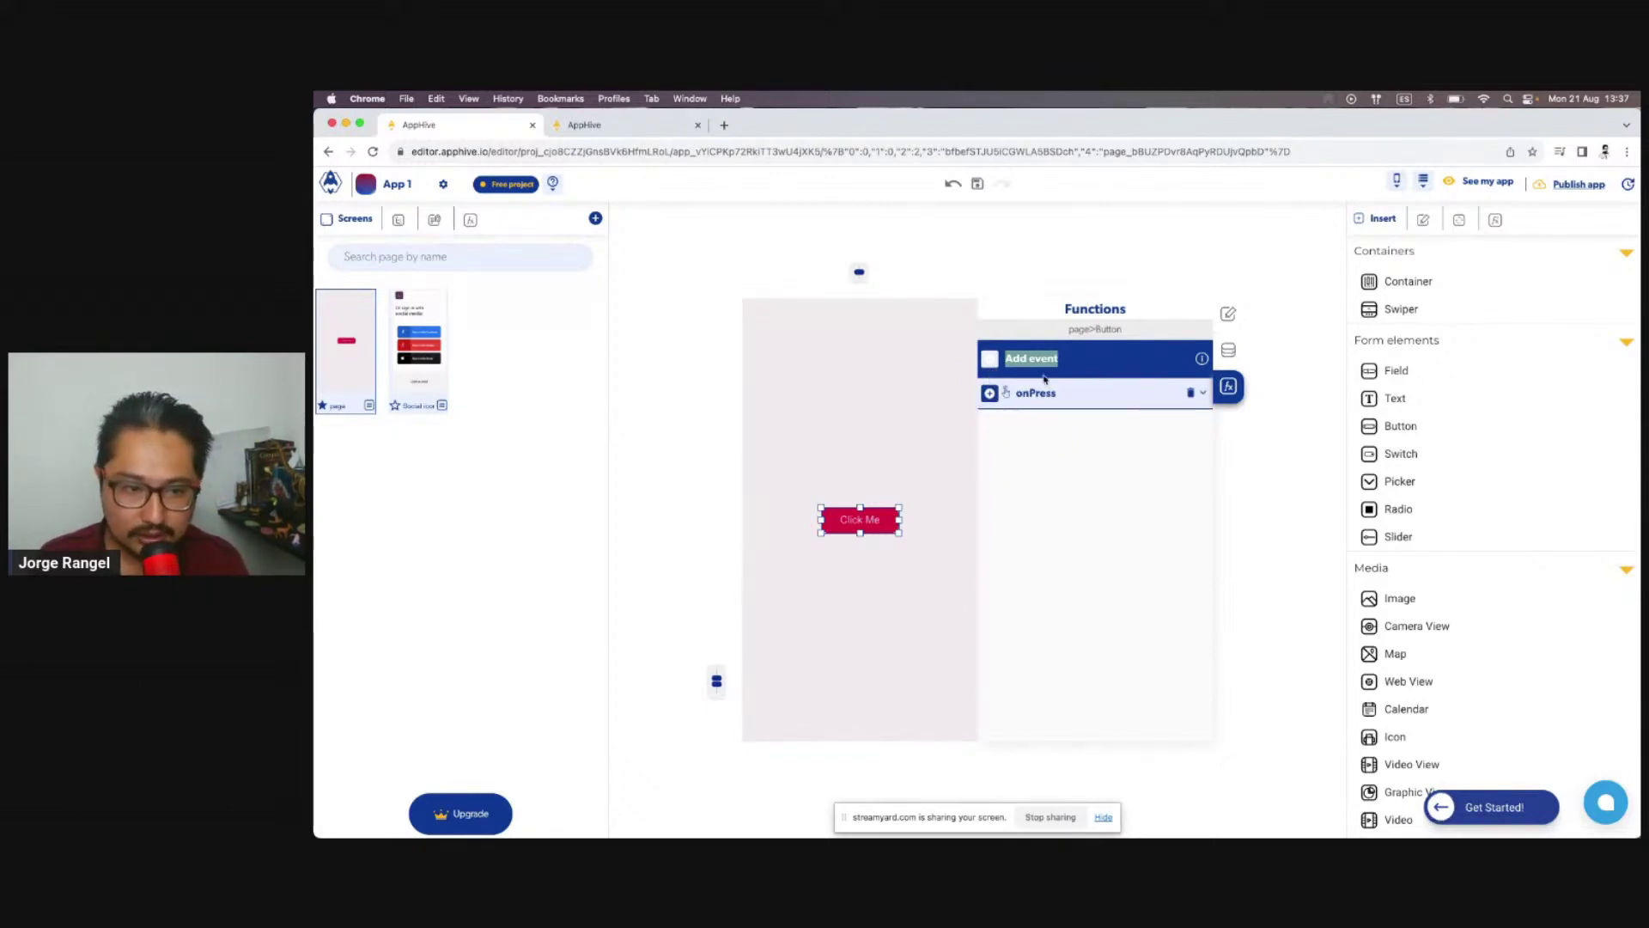
Delete the accidentally added onLongPress event, confirming with OK.
left_click(998, 366)
left_click(1041, 389)
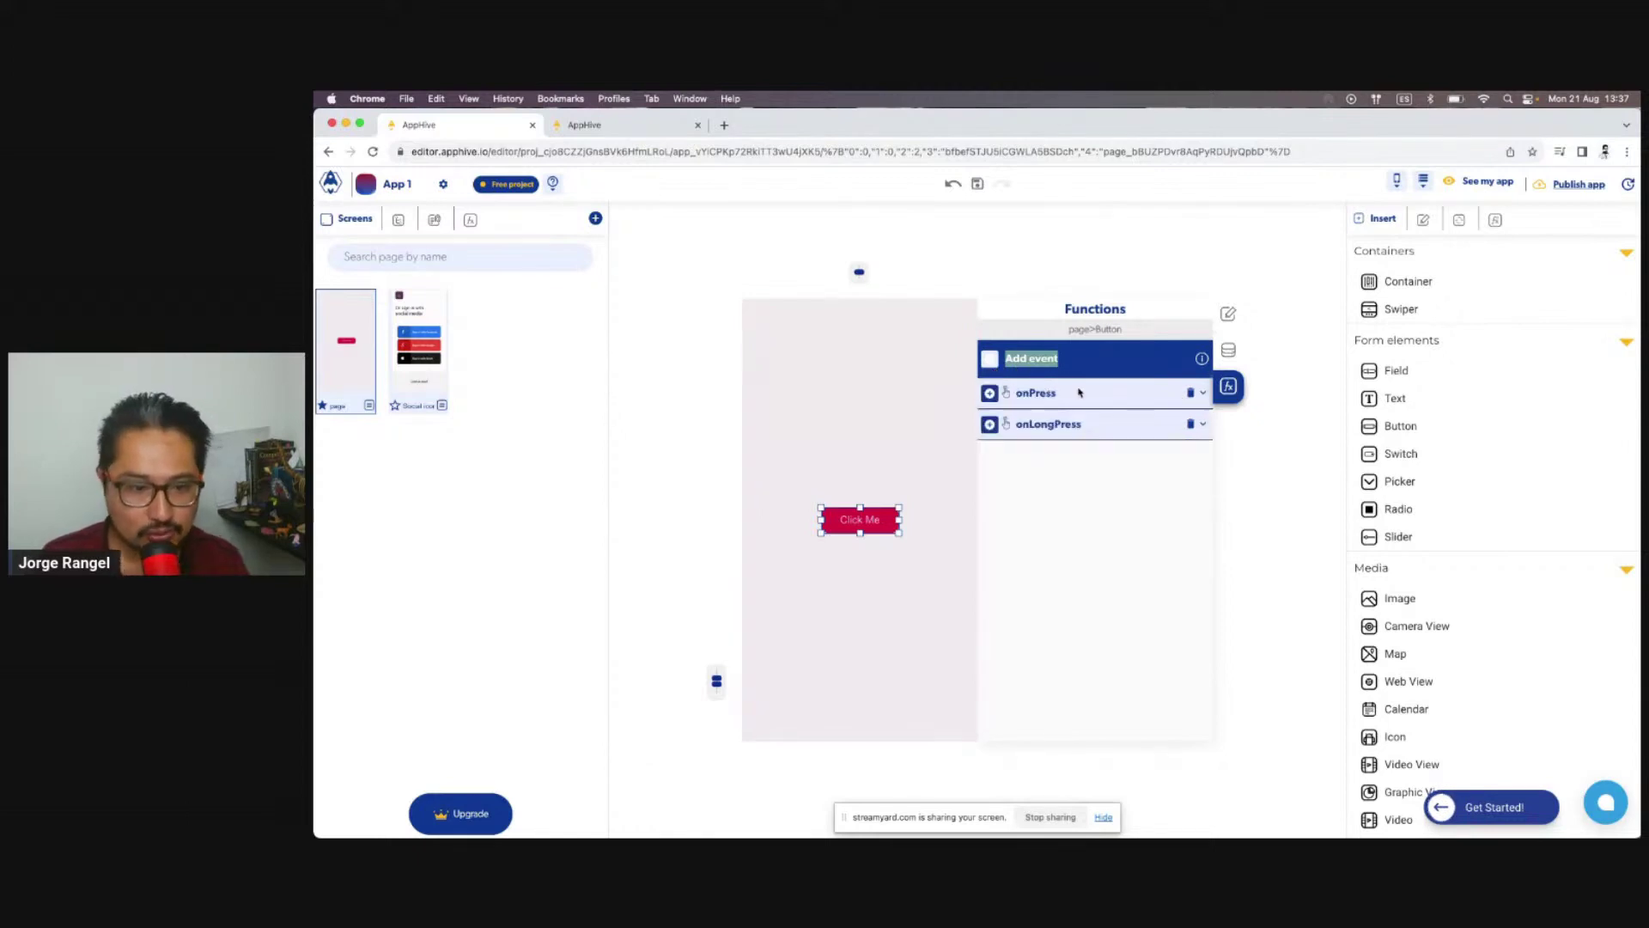
left_click(1190, 427)
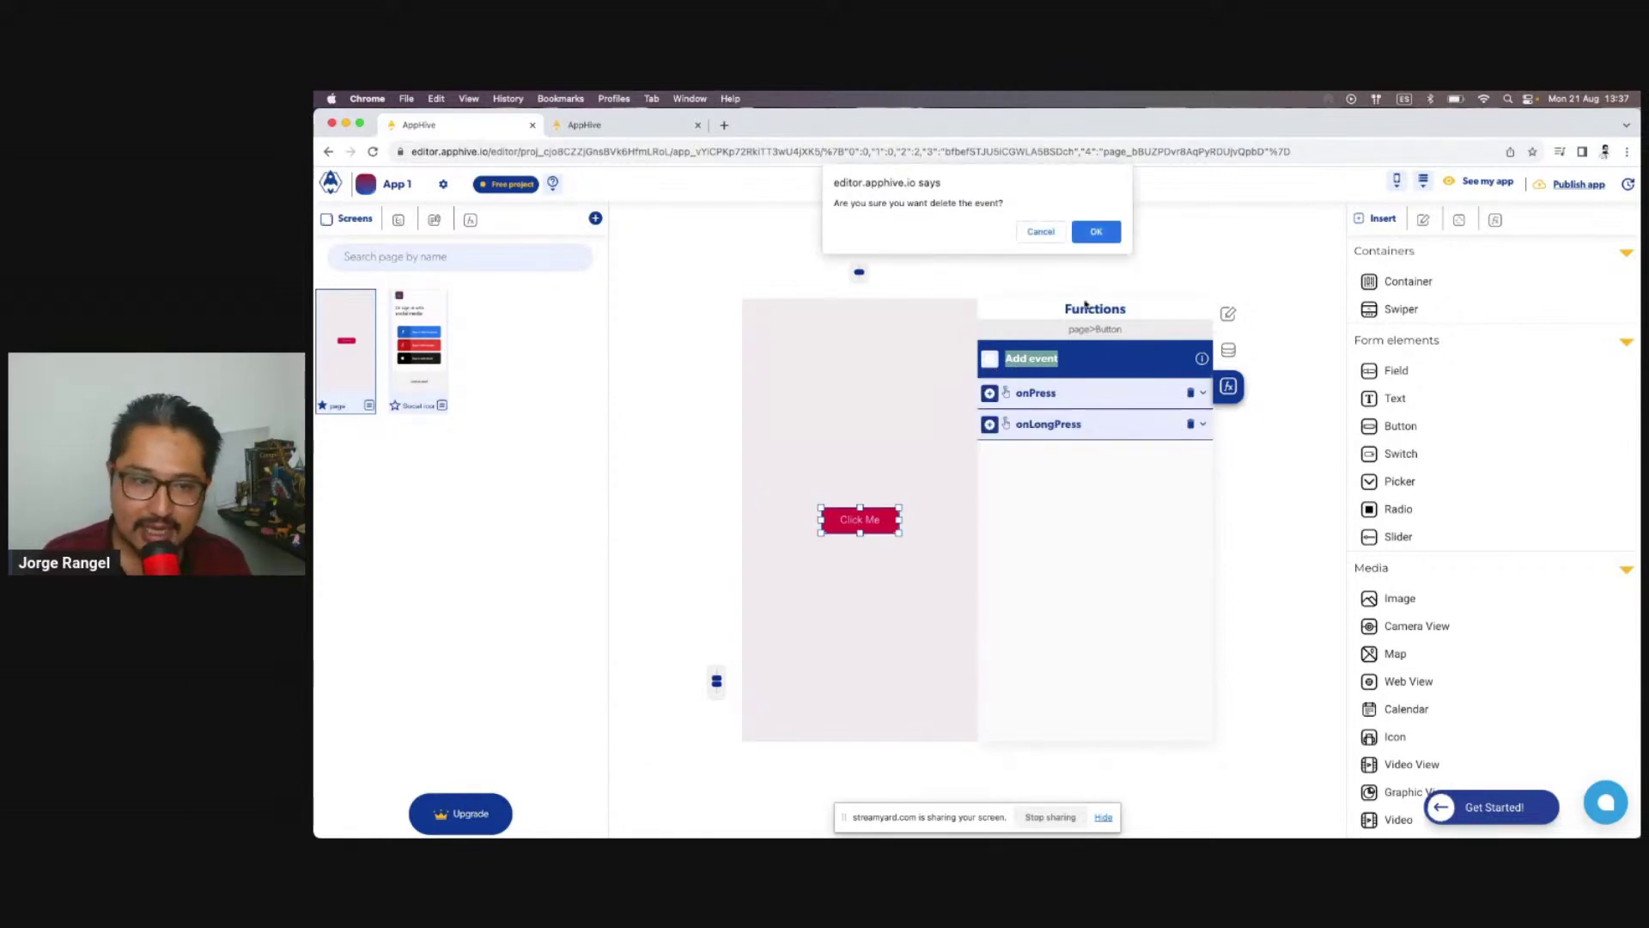
left_click(1101, 233)
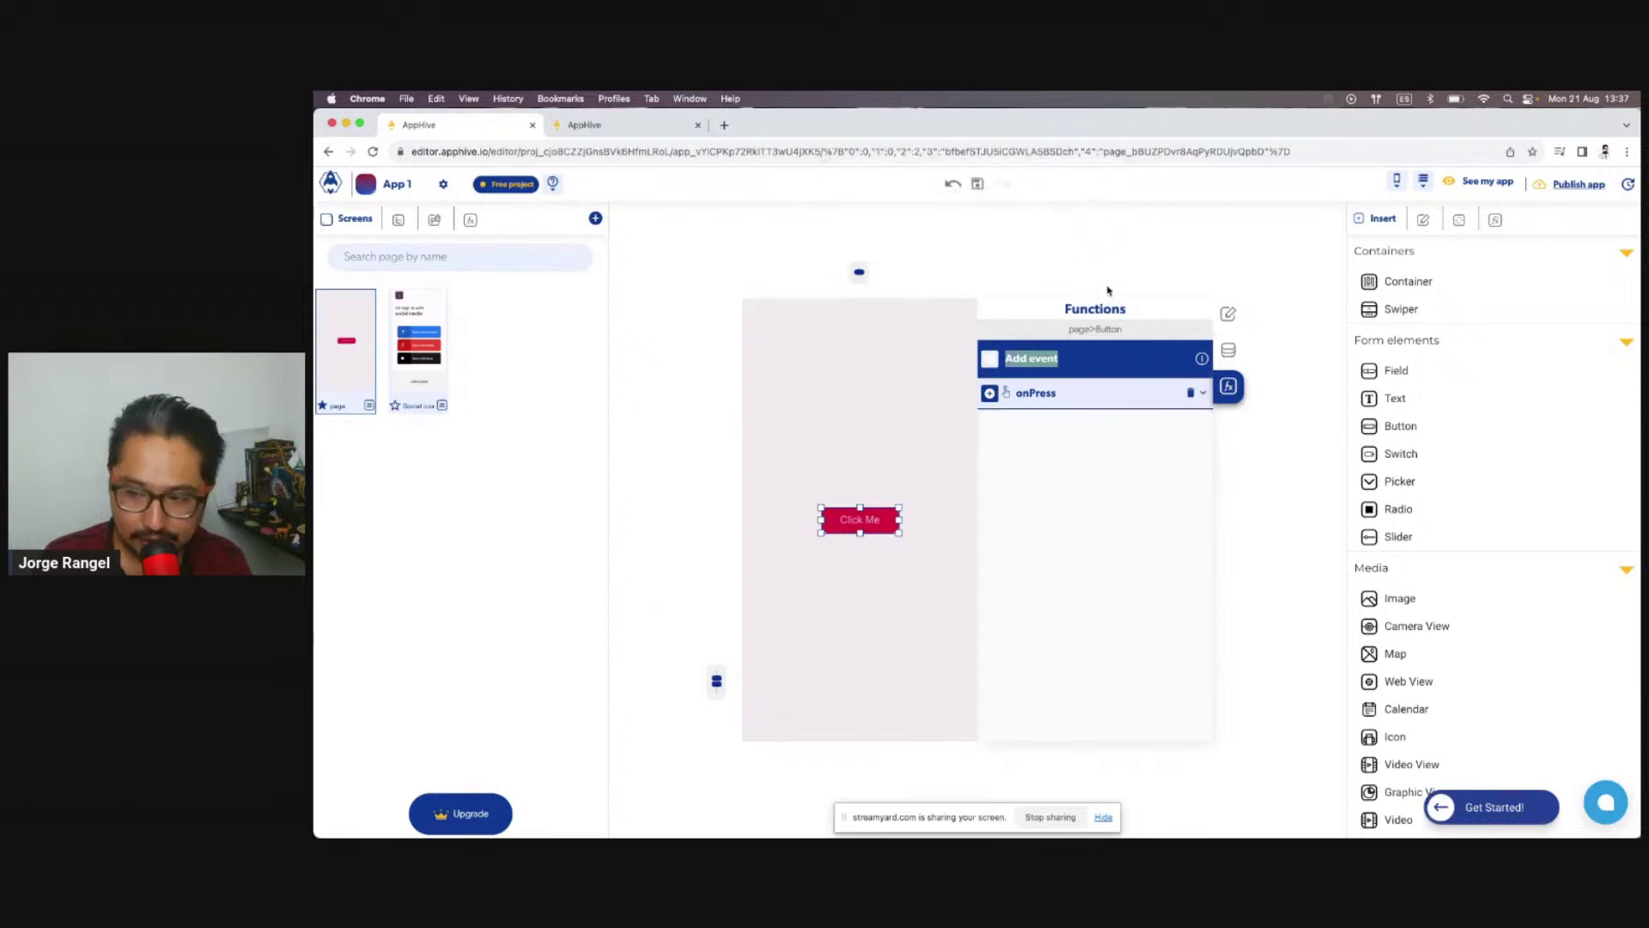
left_click(1057, 421)
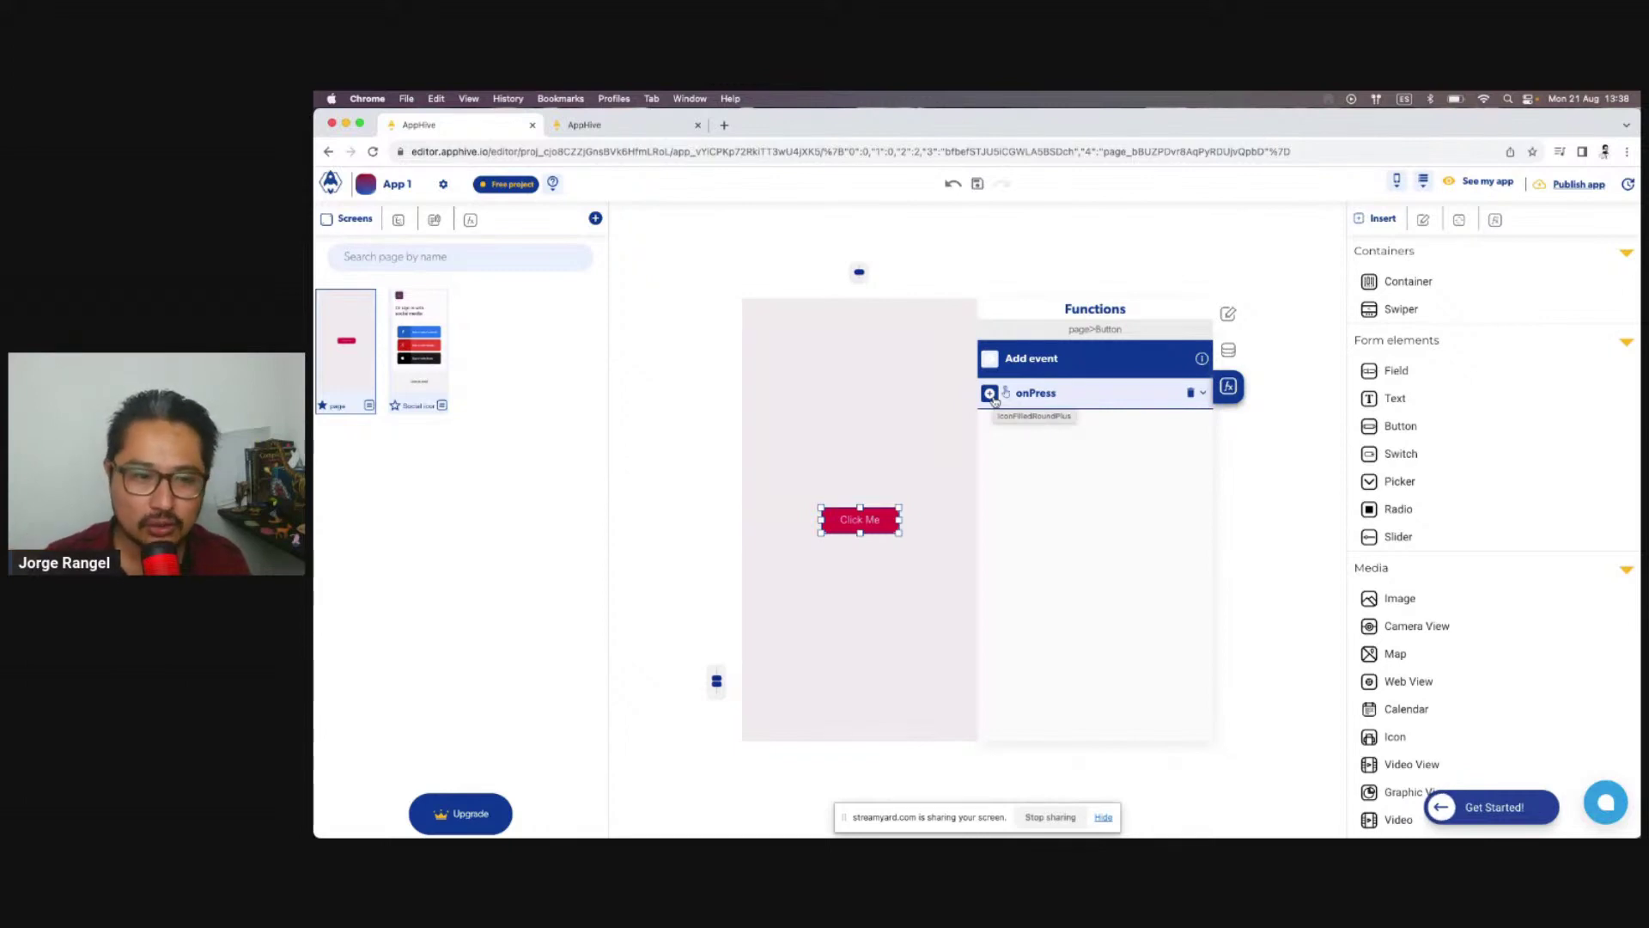
Add a debugLog action to onPress by searching 'deb' in the functions list.
left_click(992, 398)
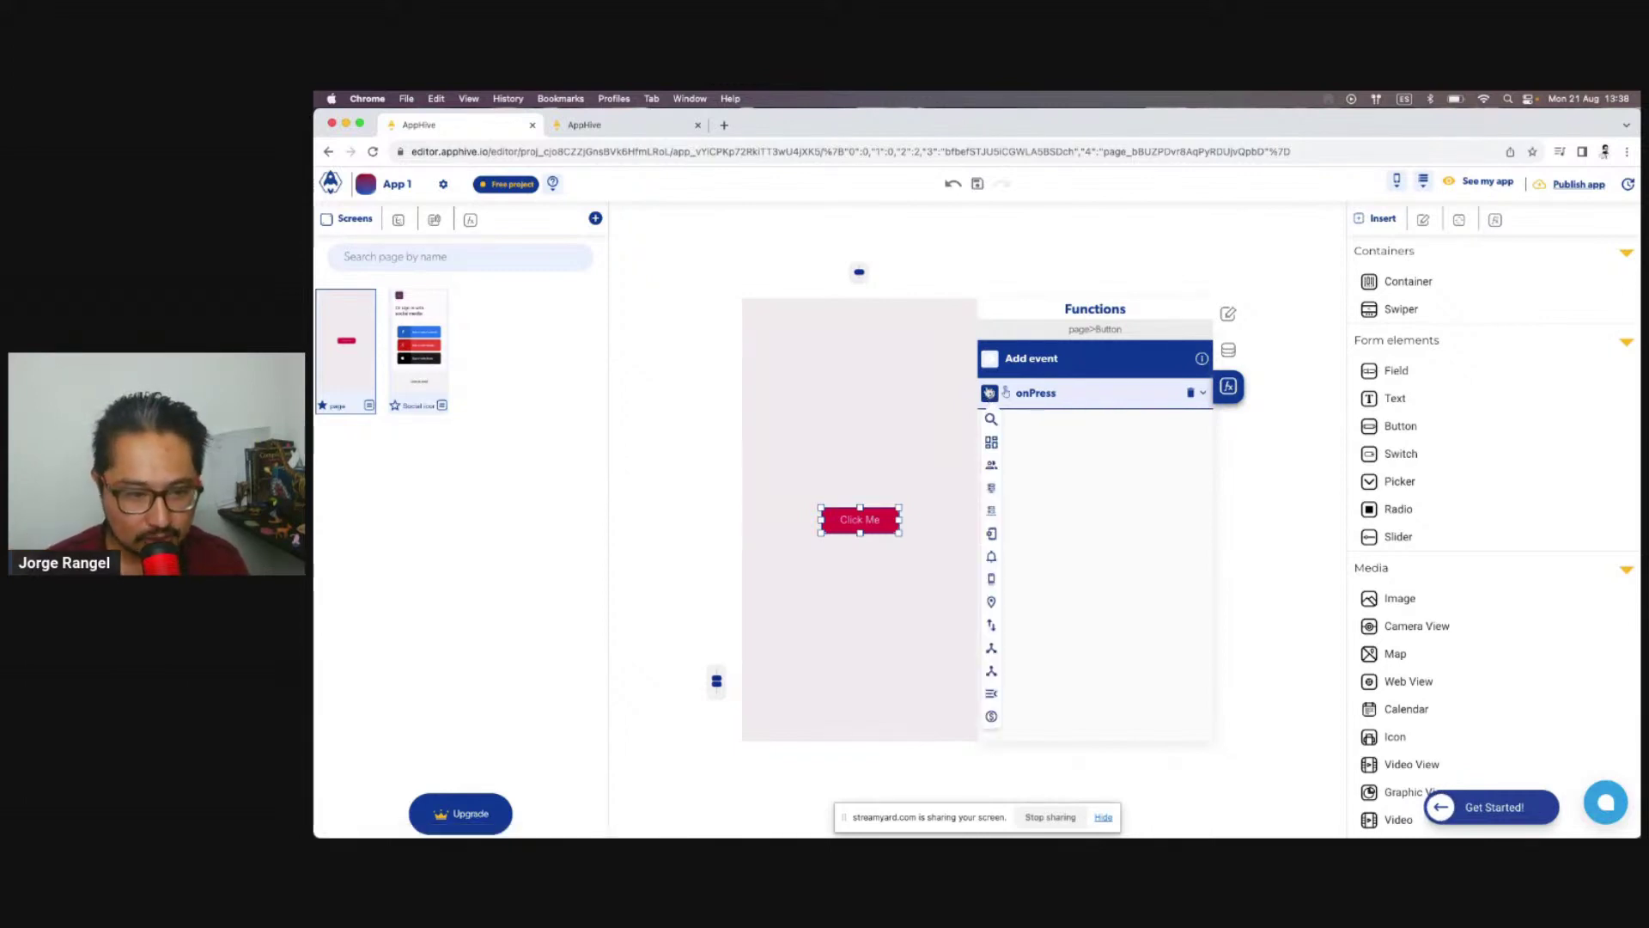
mouse_move(995, 602)
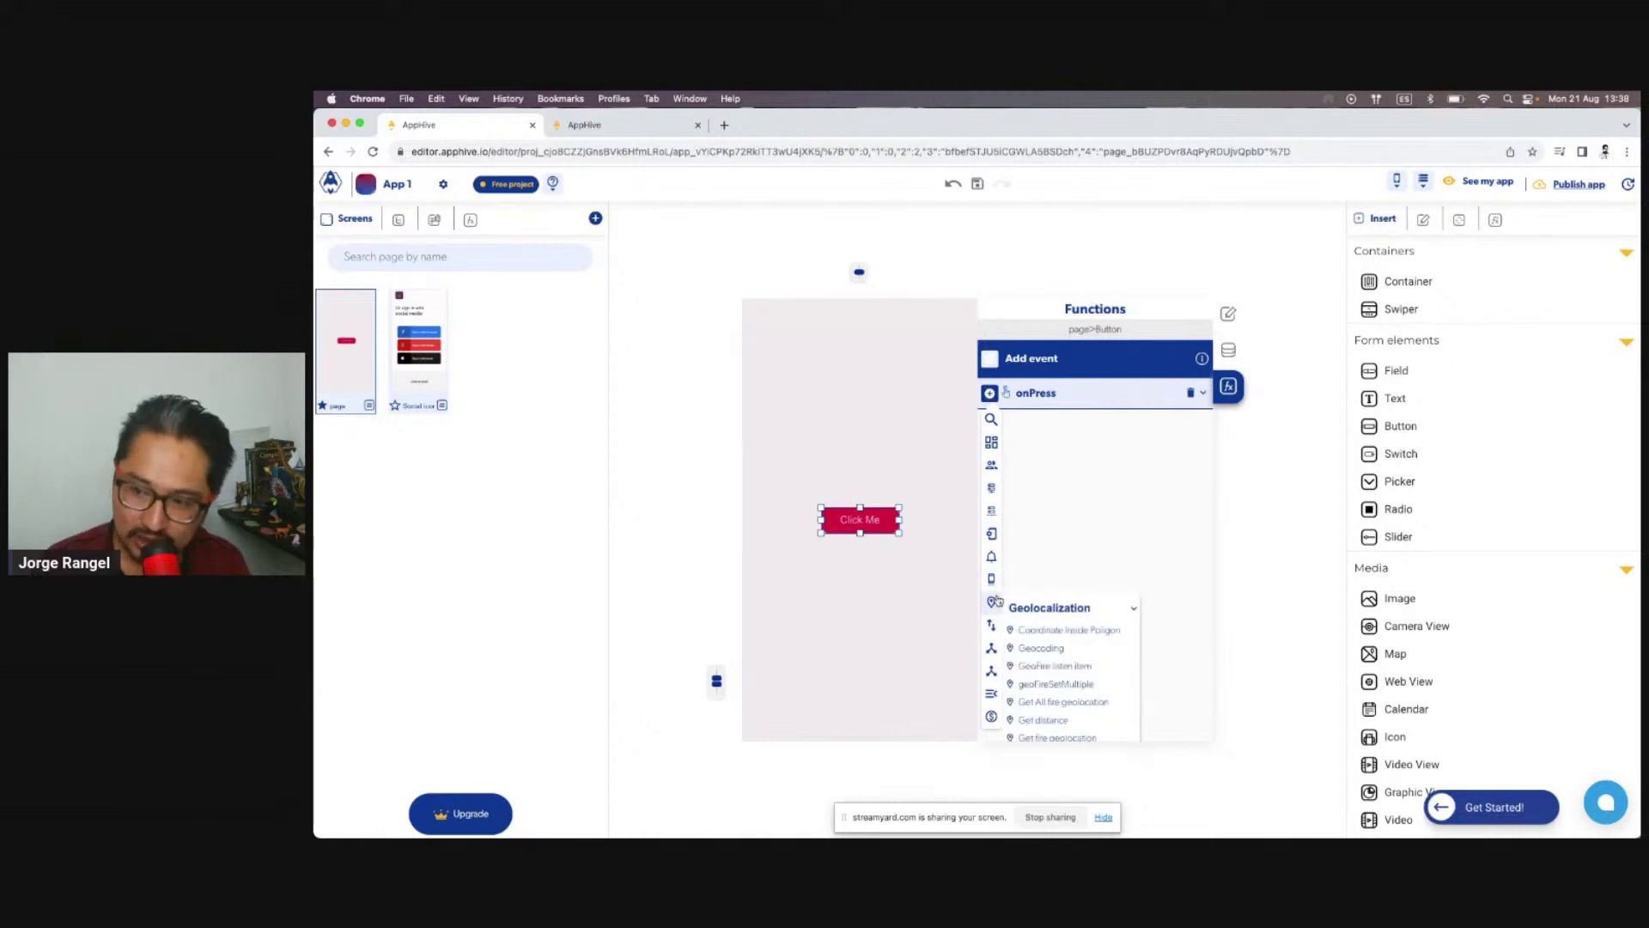
mouse_move(994, 532)
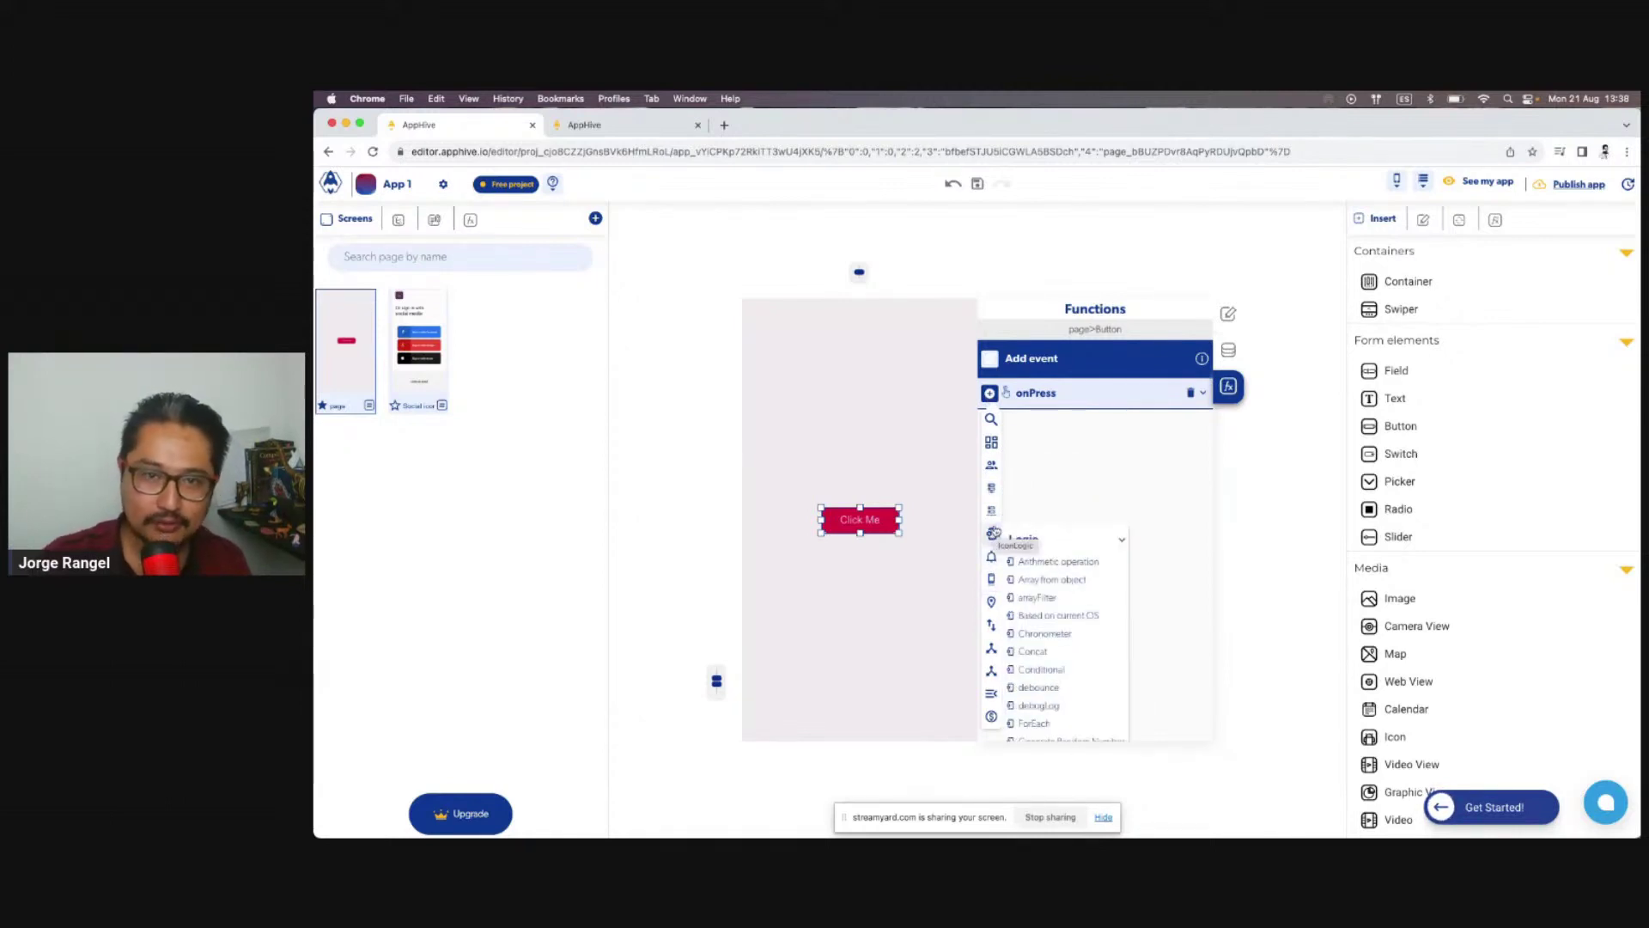
mouse_move(993, 421)
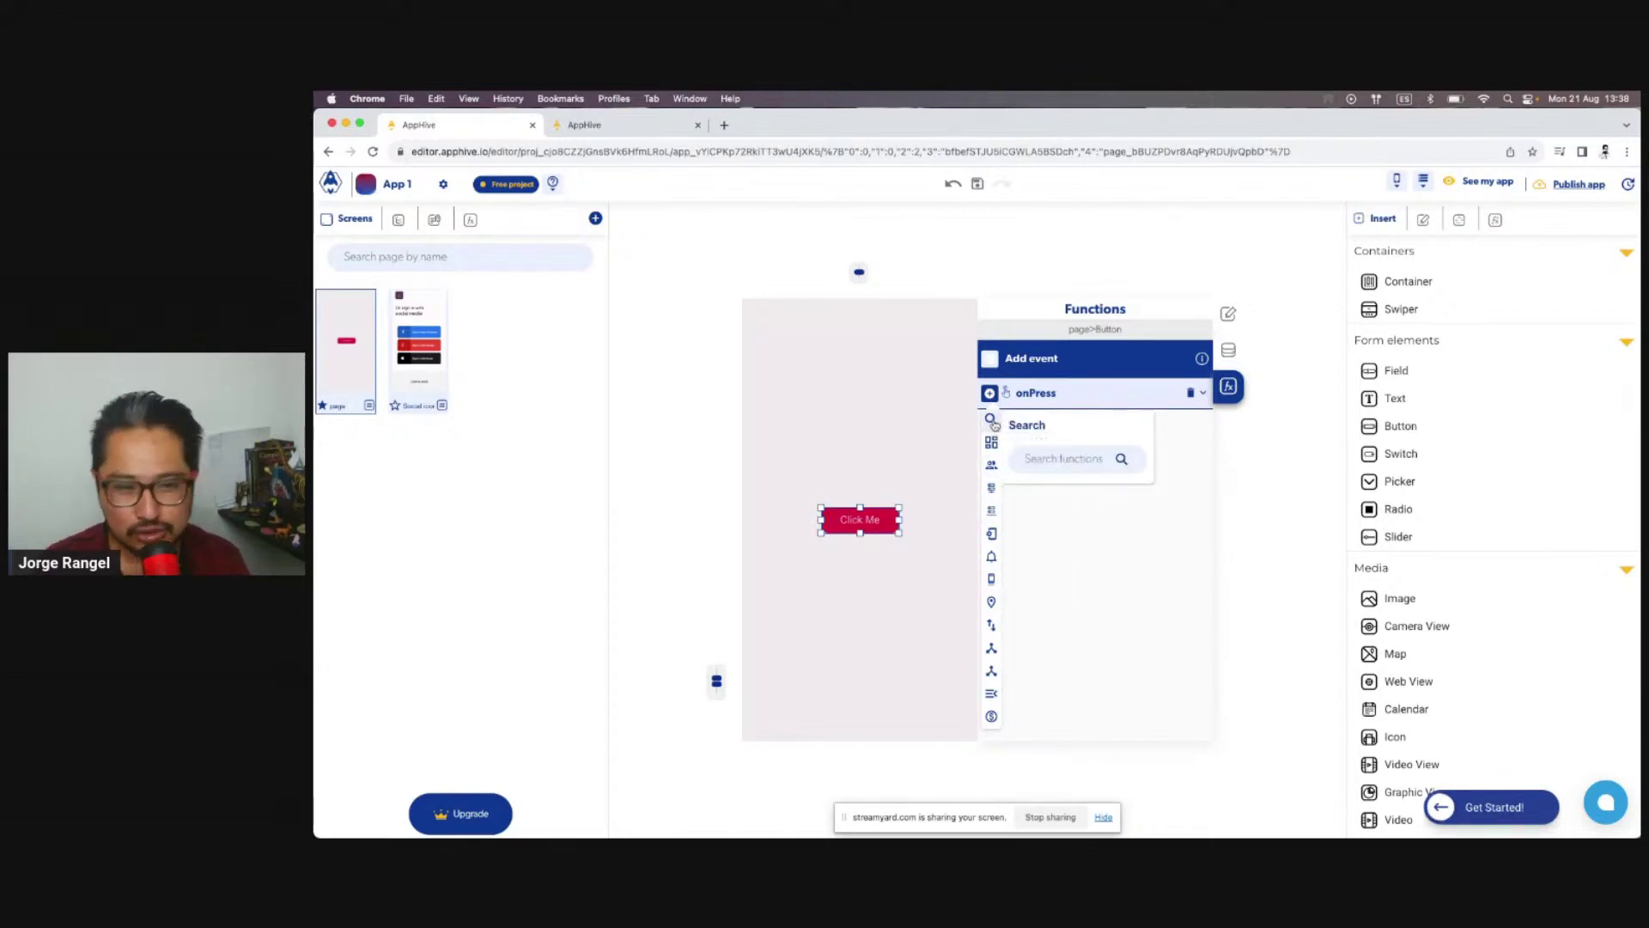
mouse_move(993, 472)
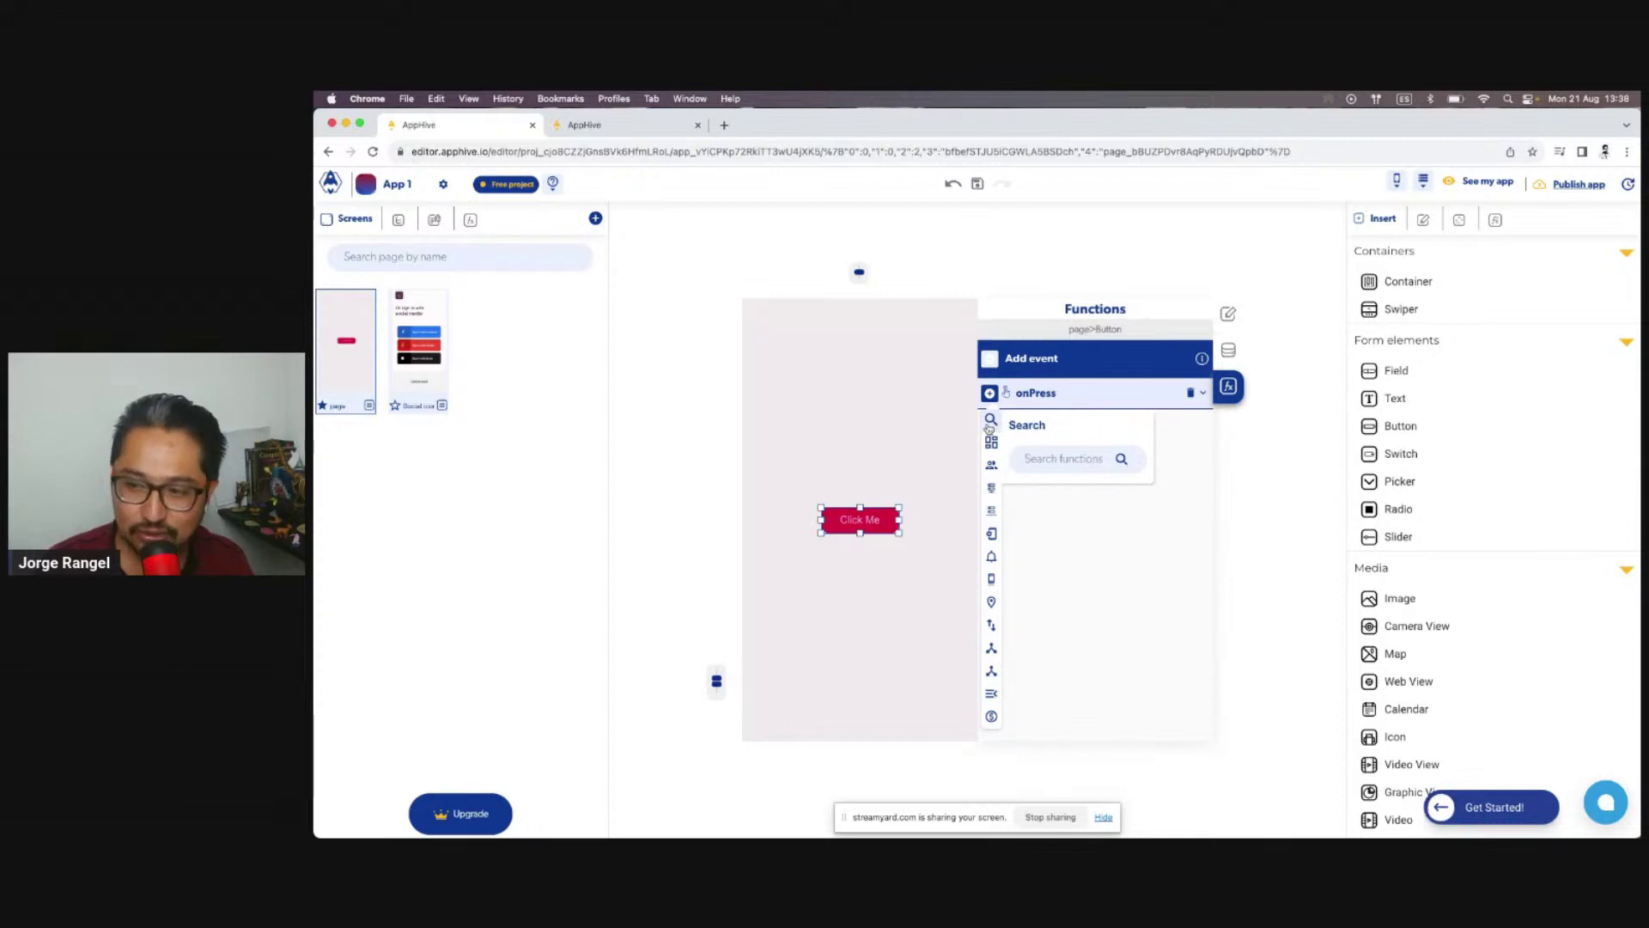
left_click(1033, 459)
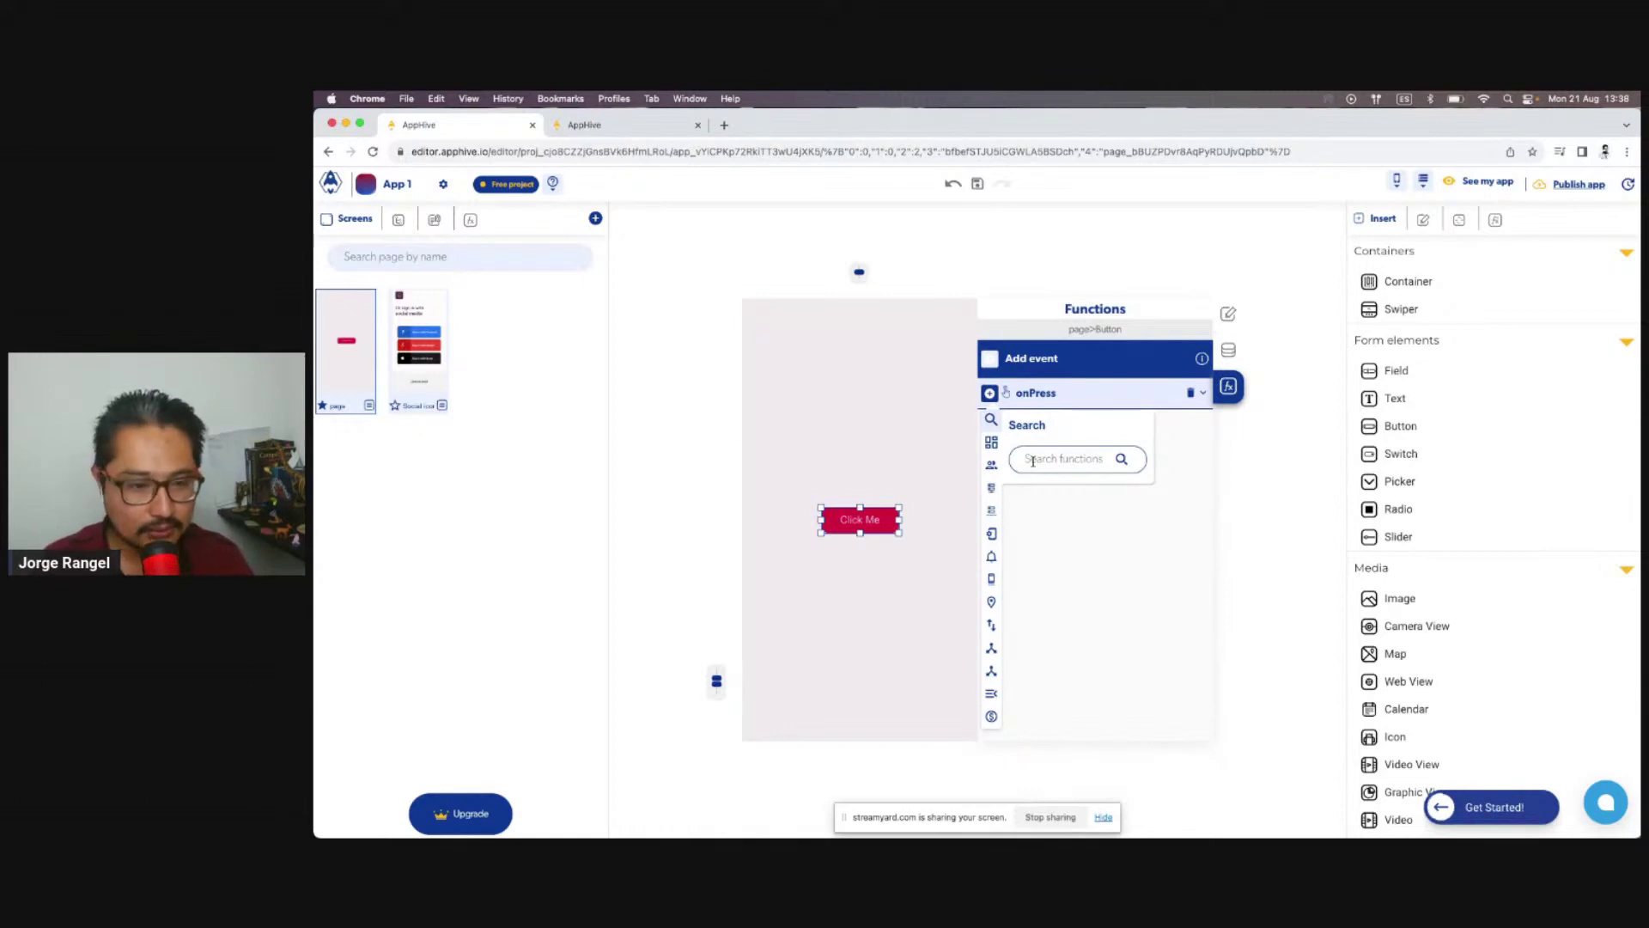
type("debug")
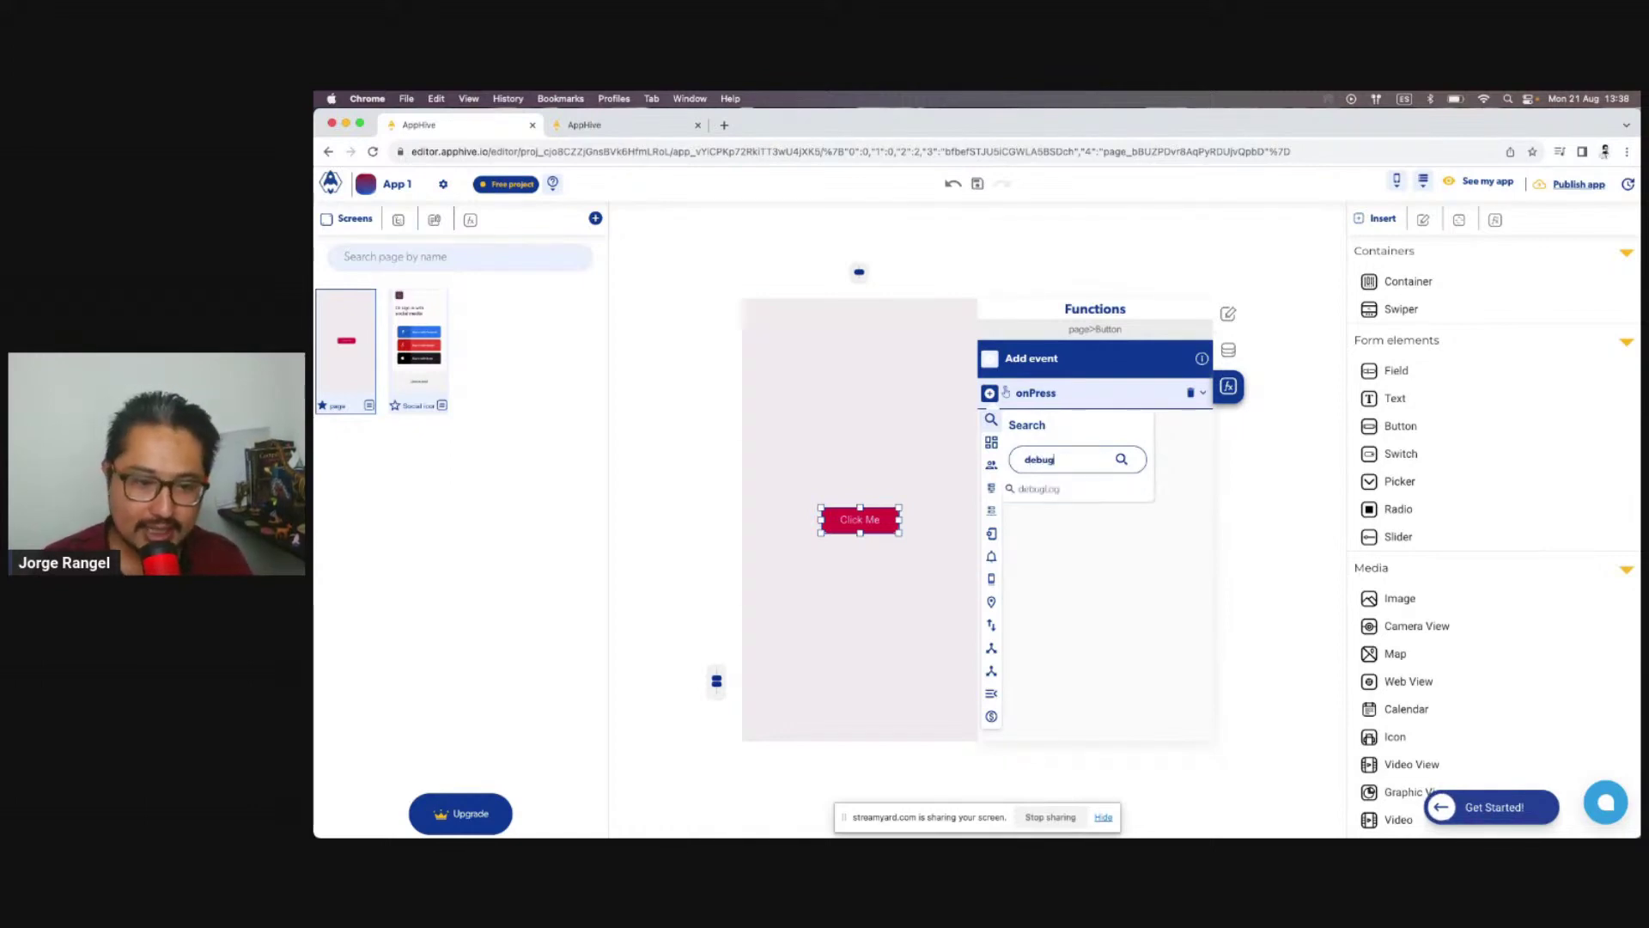
left_click(1049, 491)
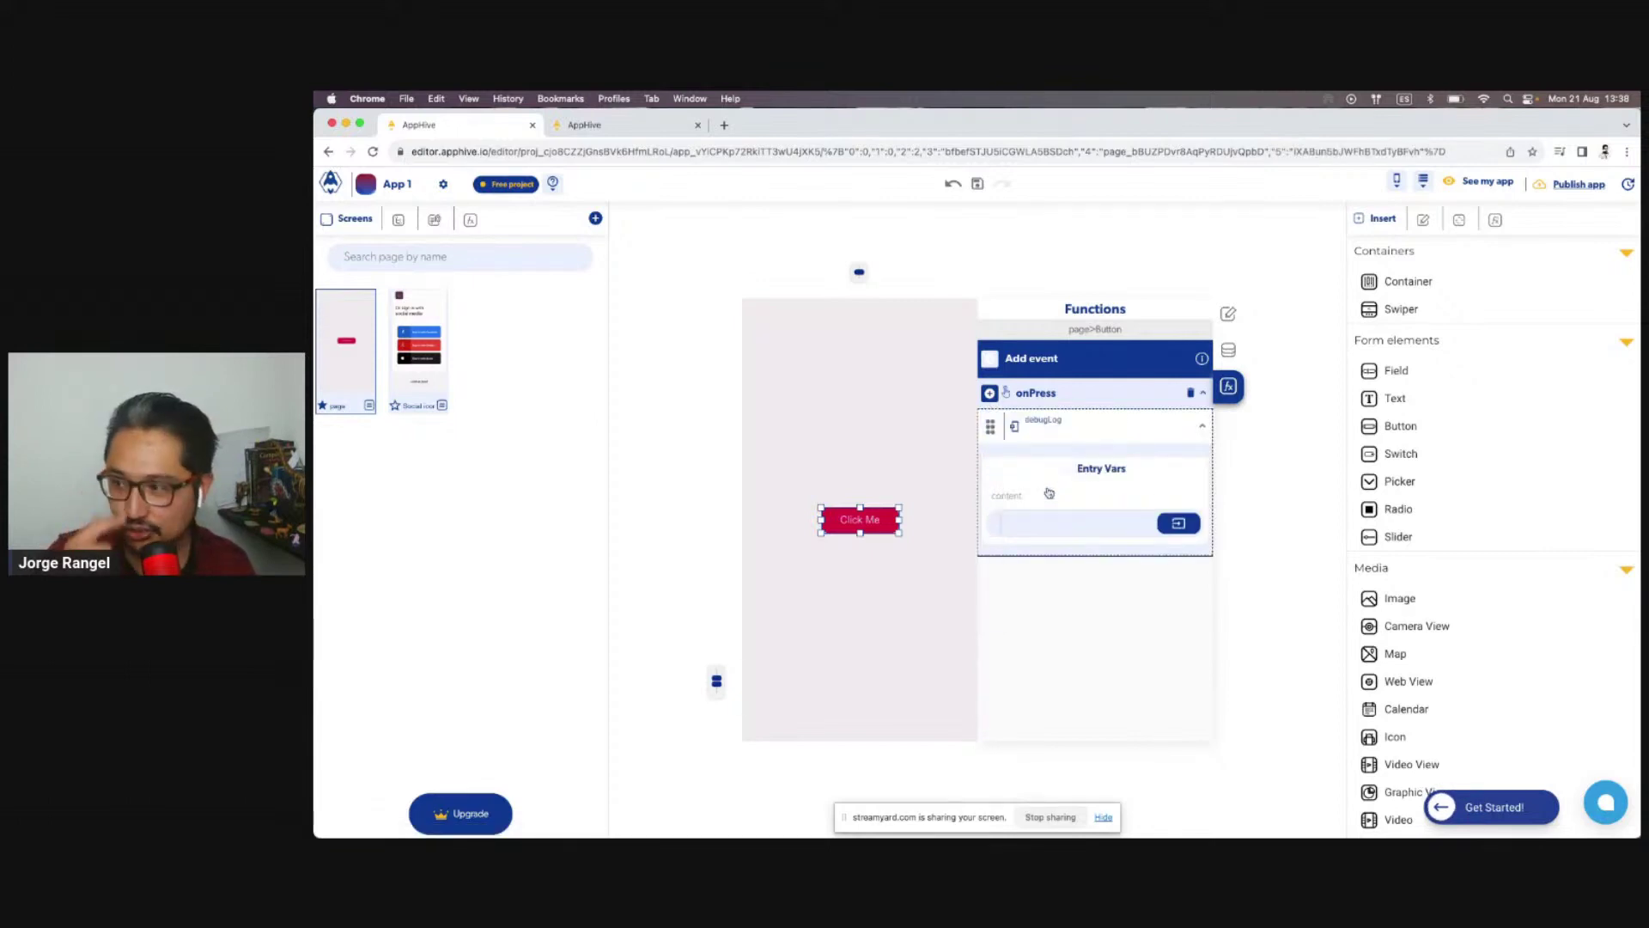
Set the debugLog content to 'hola' and view the running app preview.
mouse_move(1050, 428)
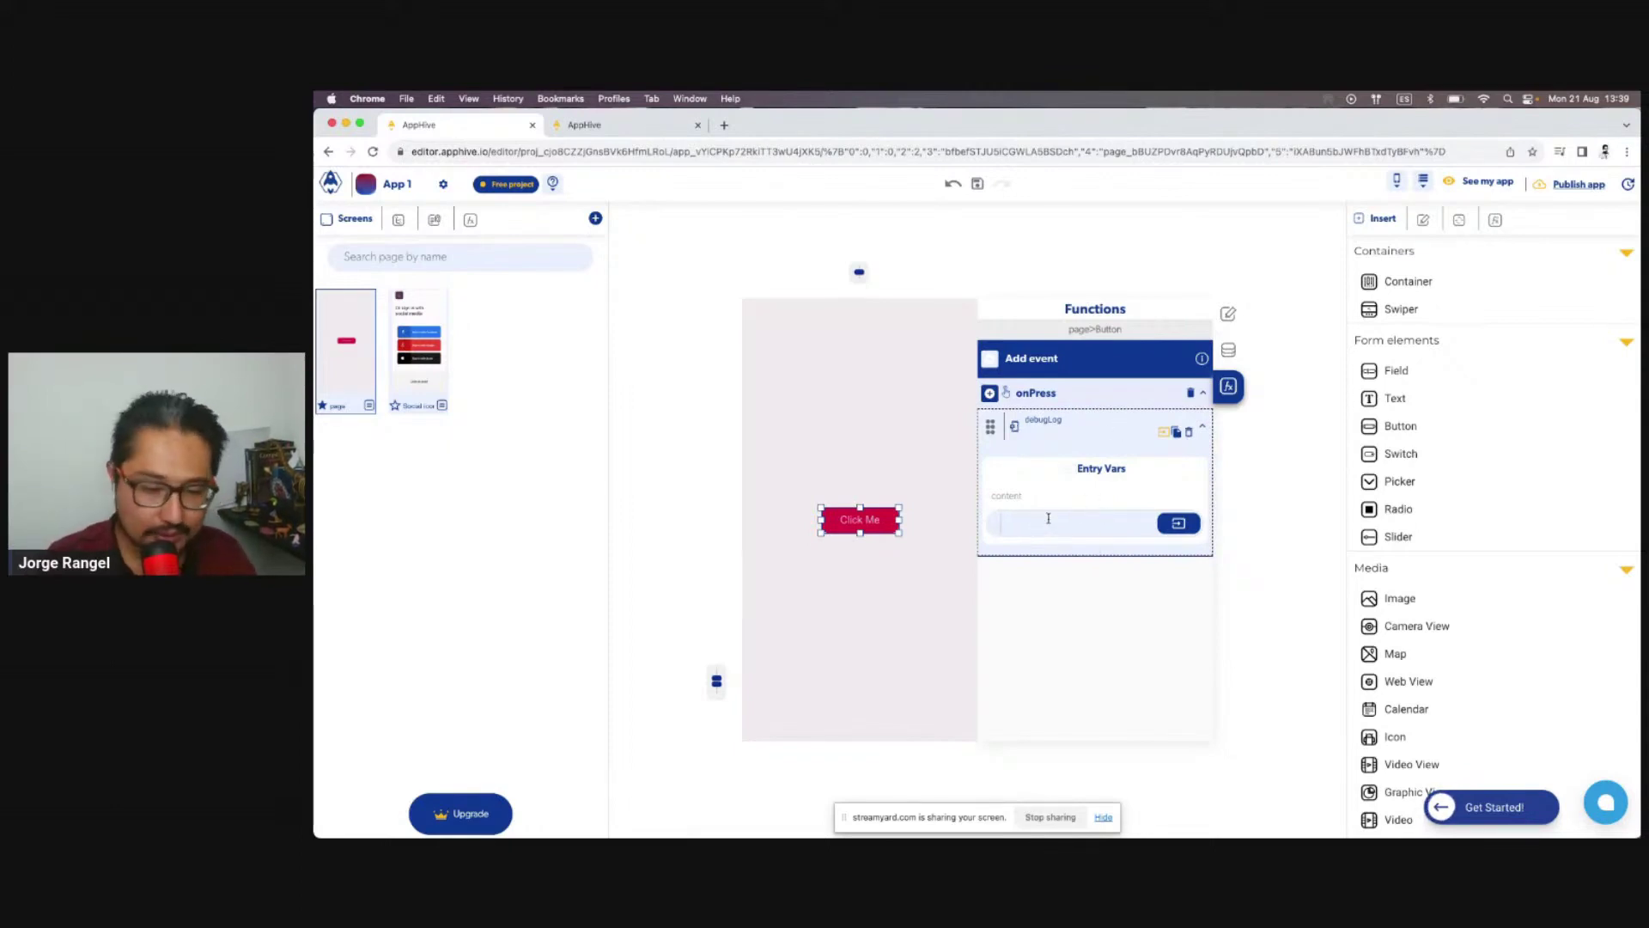
type("hola")
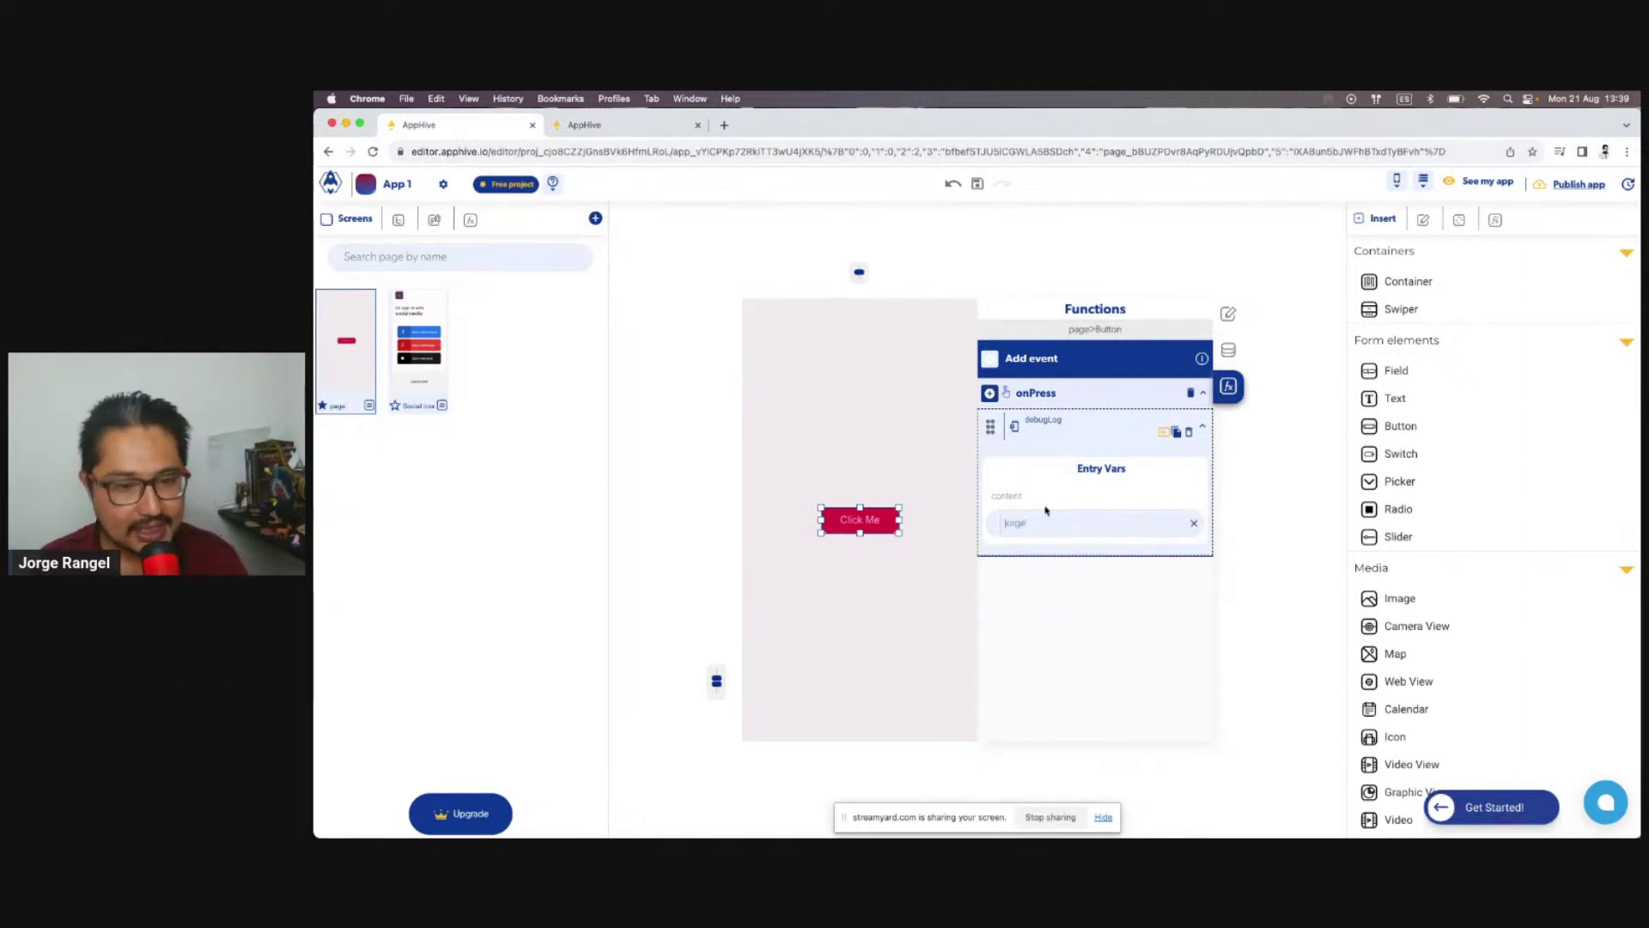
left_click(621, 129)
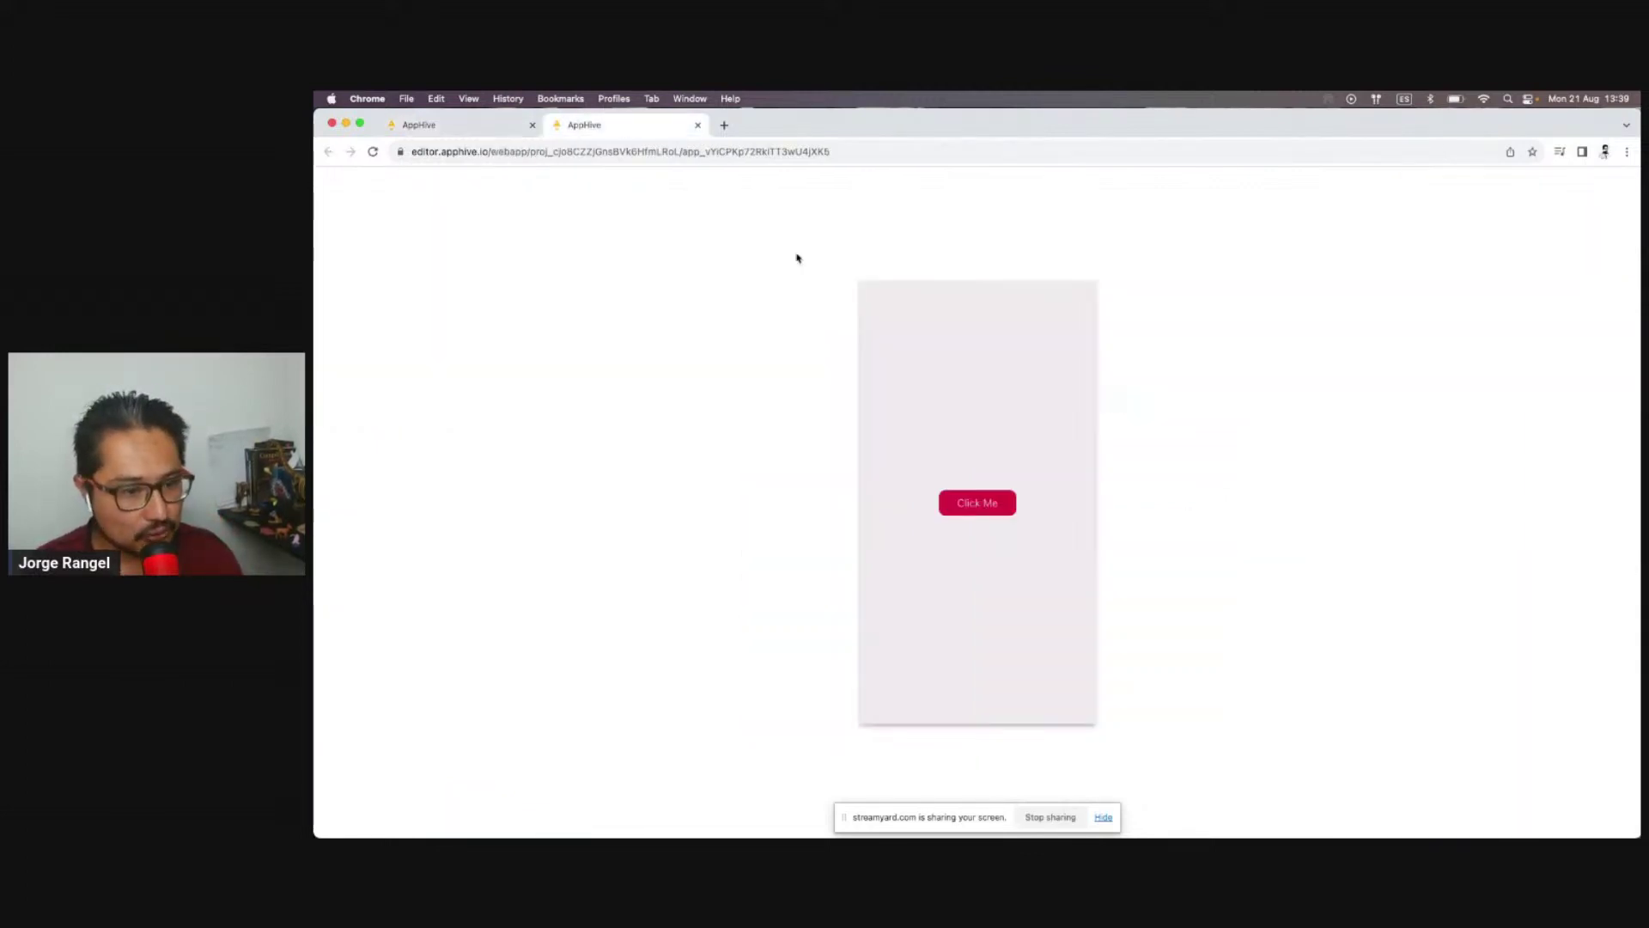
left_click(372, 152)
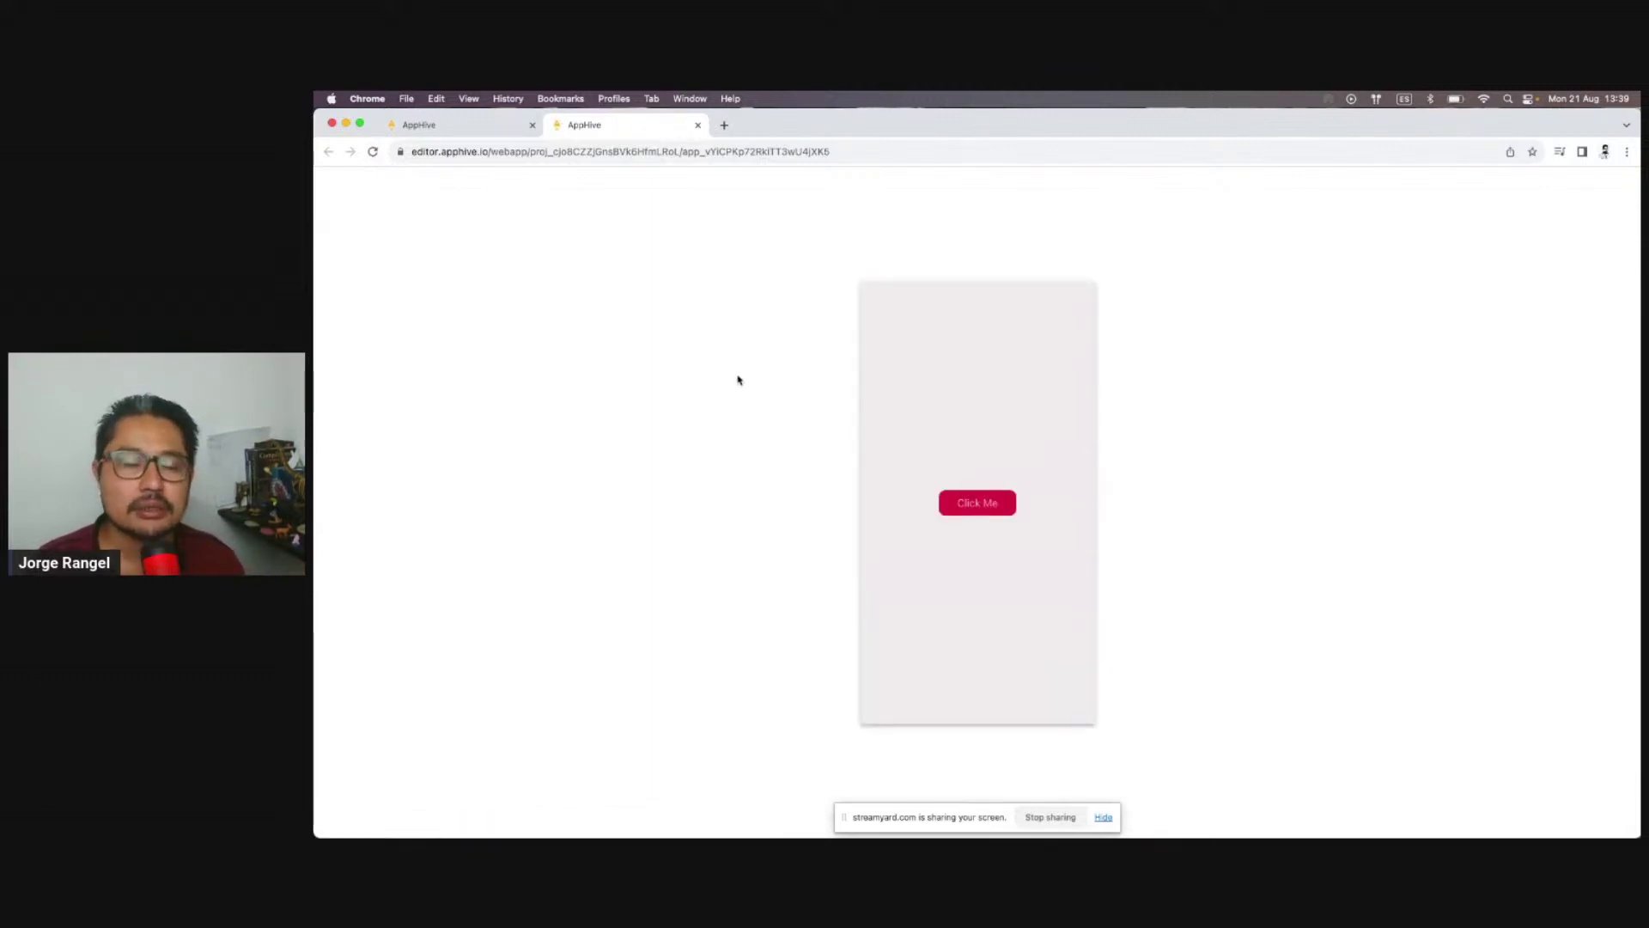
left_click(988, 509)
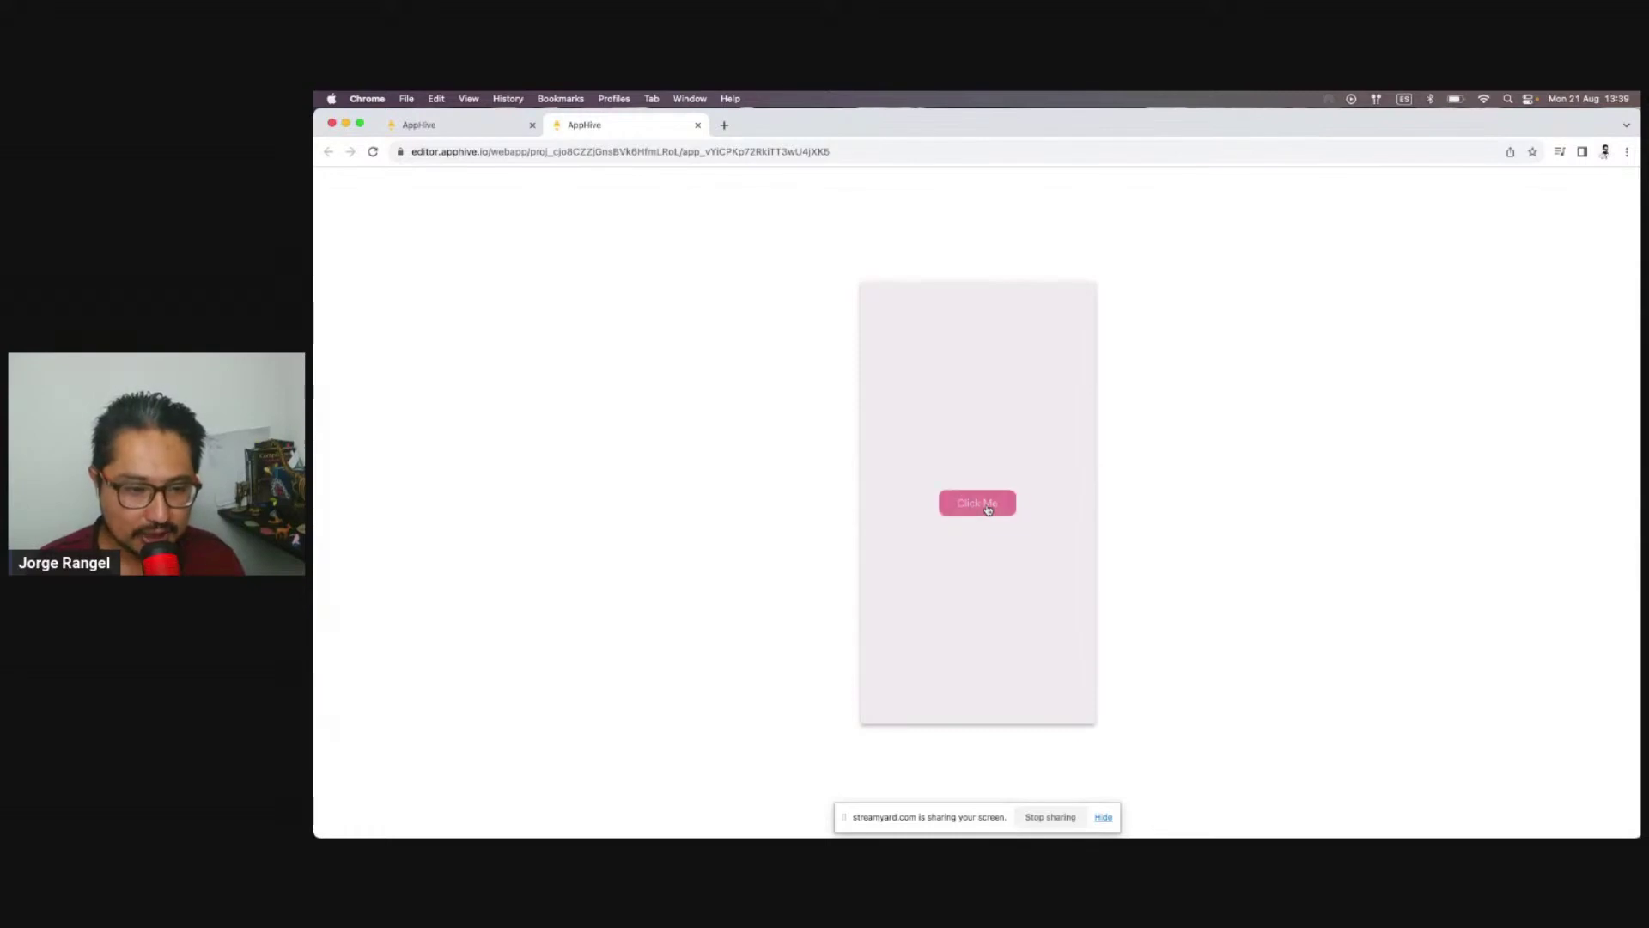
left_click(988, 509)
left_click(988, 510)
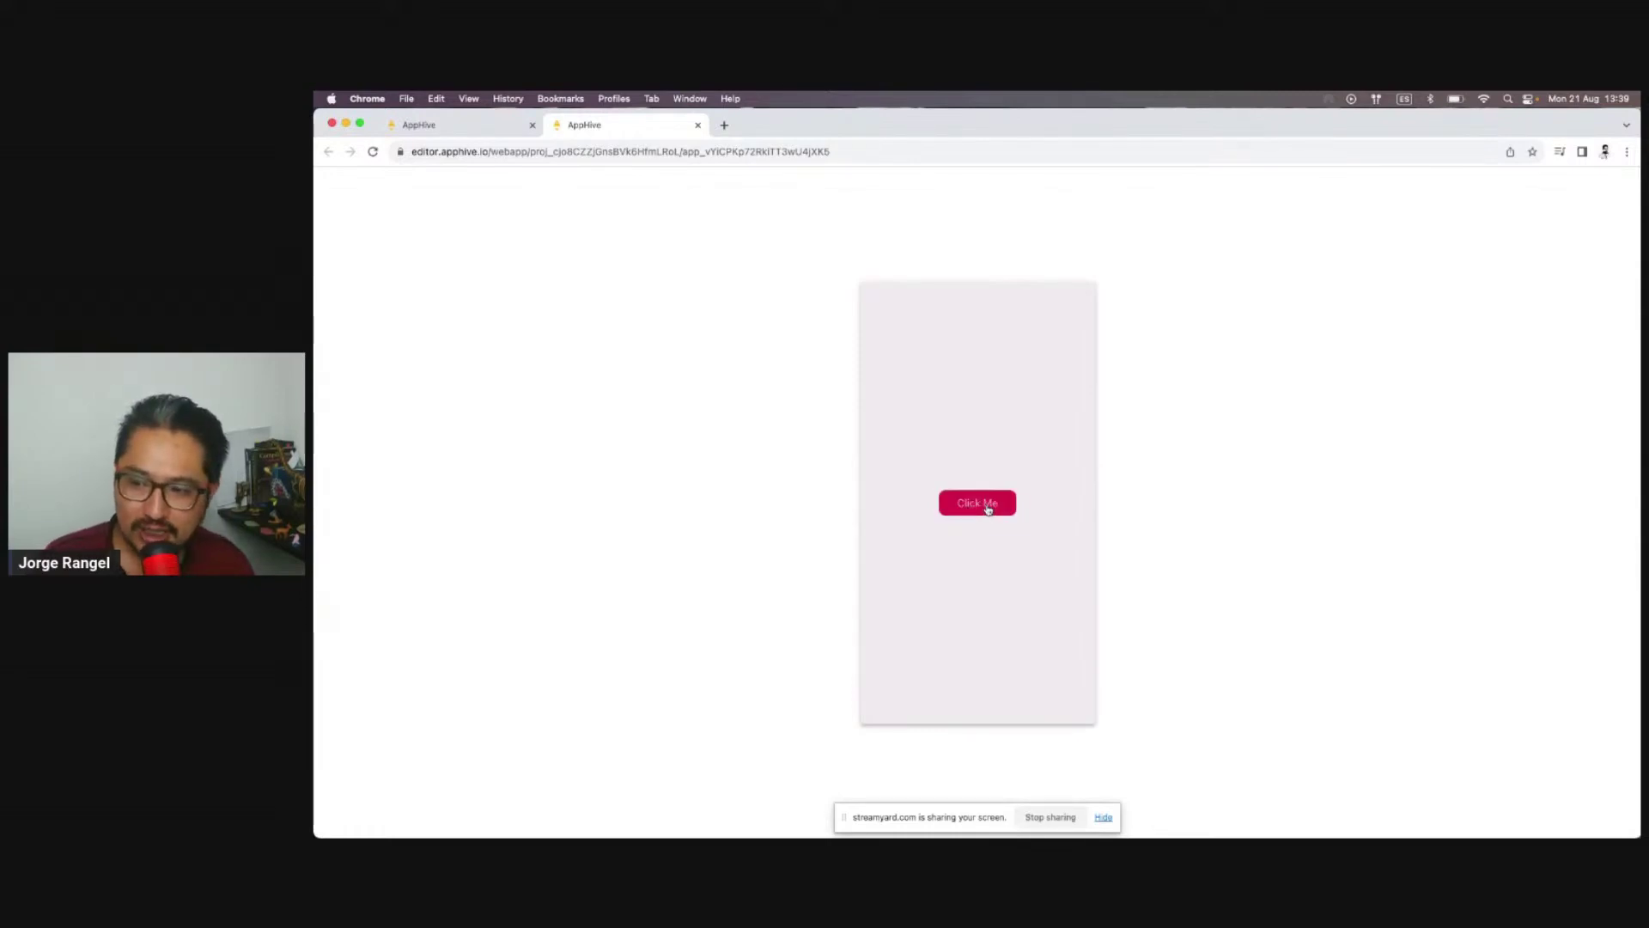
left_click(988, 510)
left_click(965, 516)
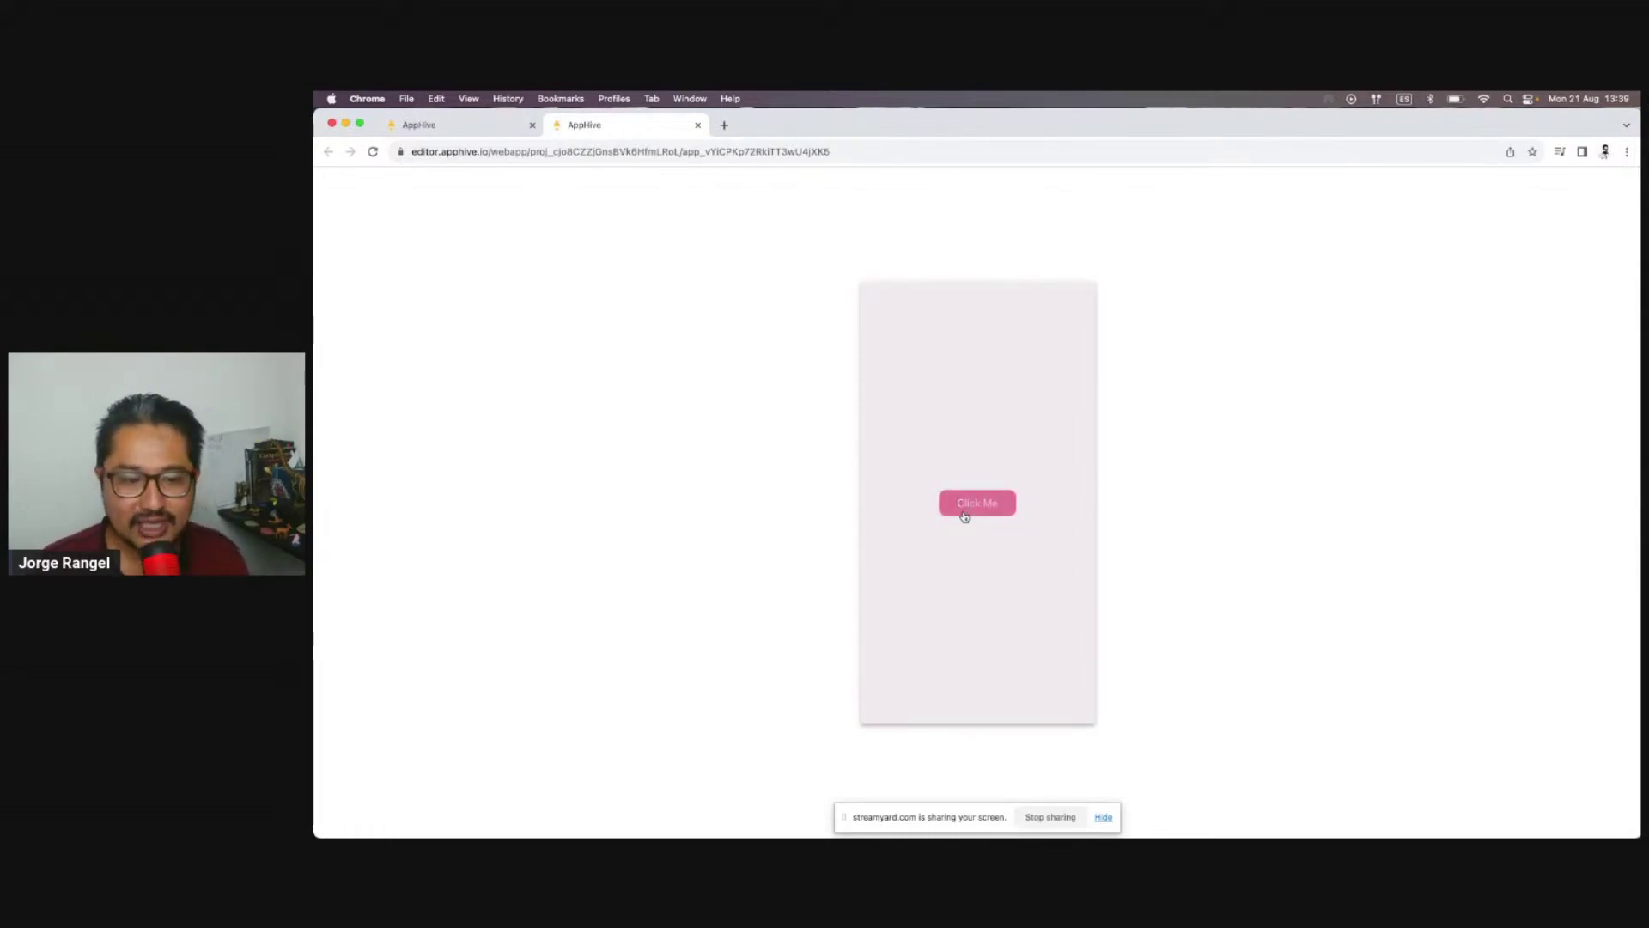
left_click(976, 510)
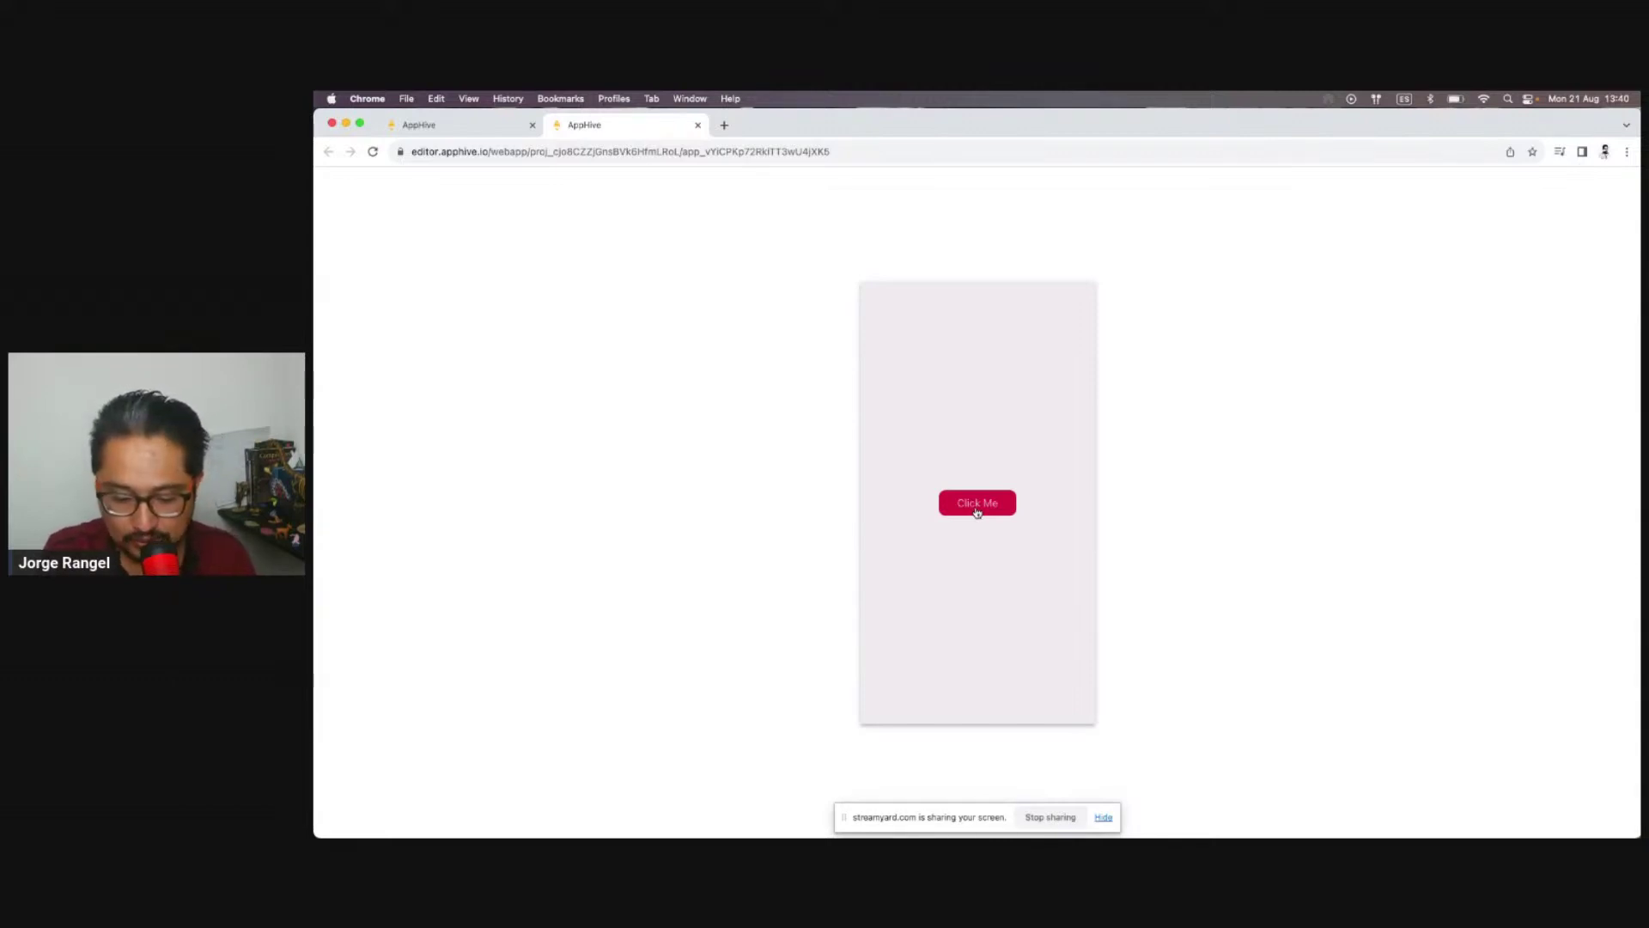
Open Chrome DevTools, select the Apphive log line, then clear the console.
key("alt+super+i")
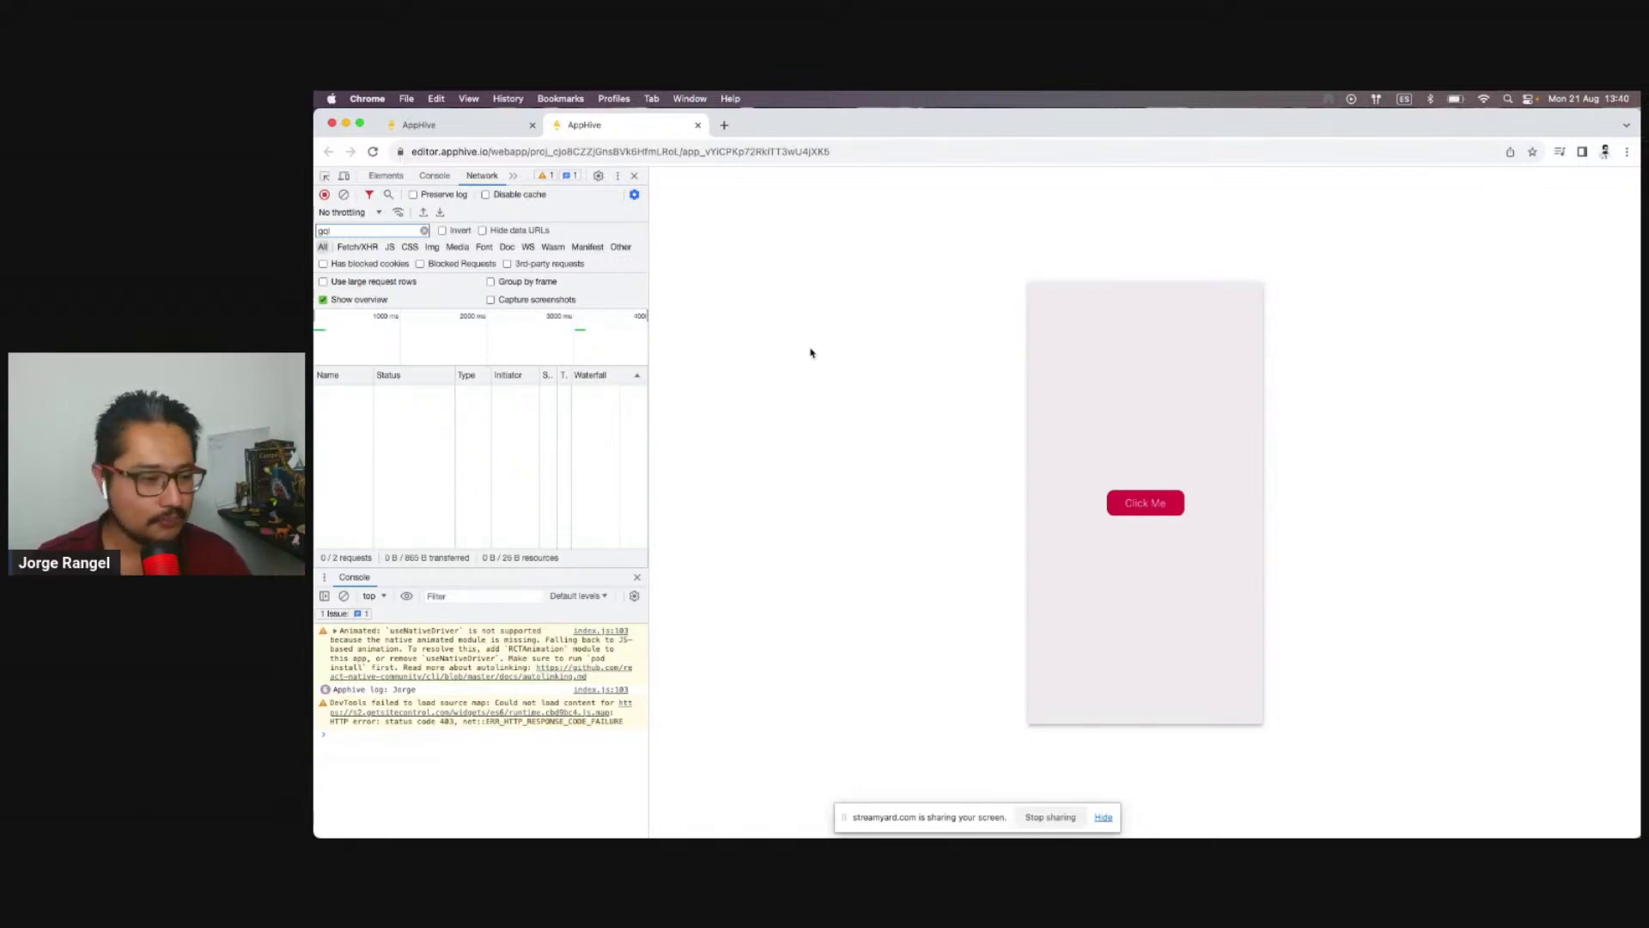
left_click(506, 619)
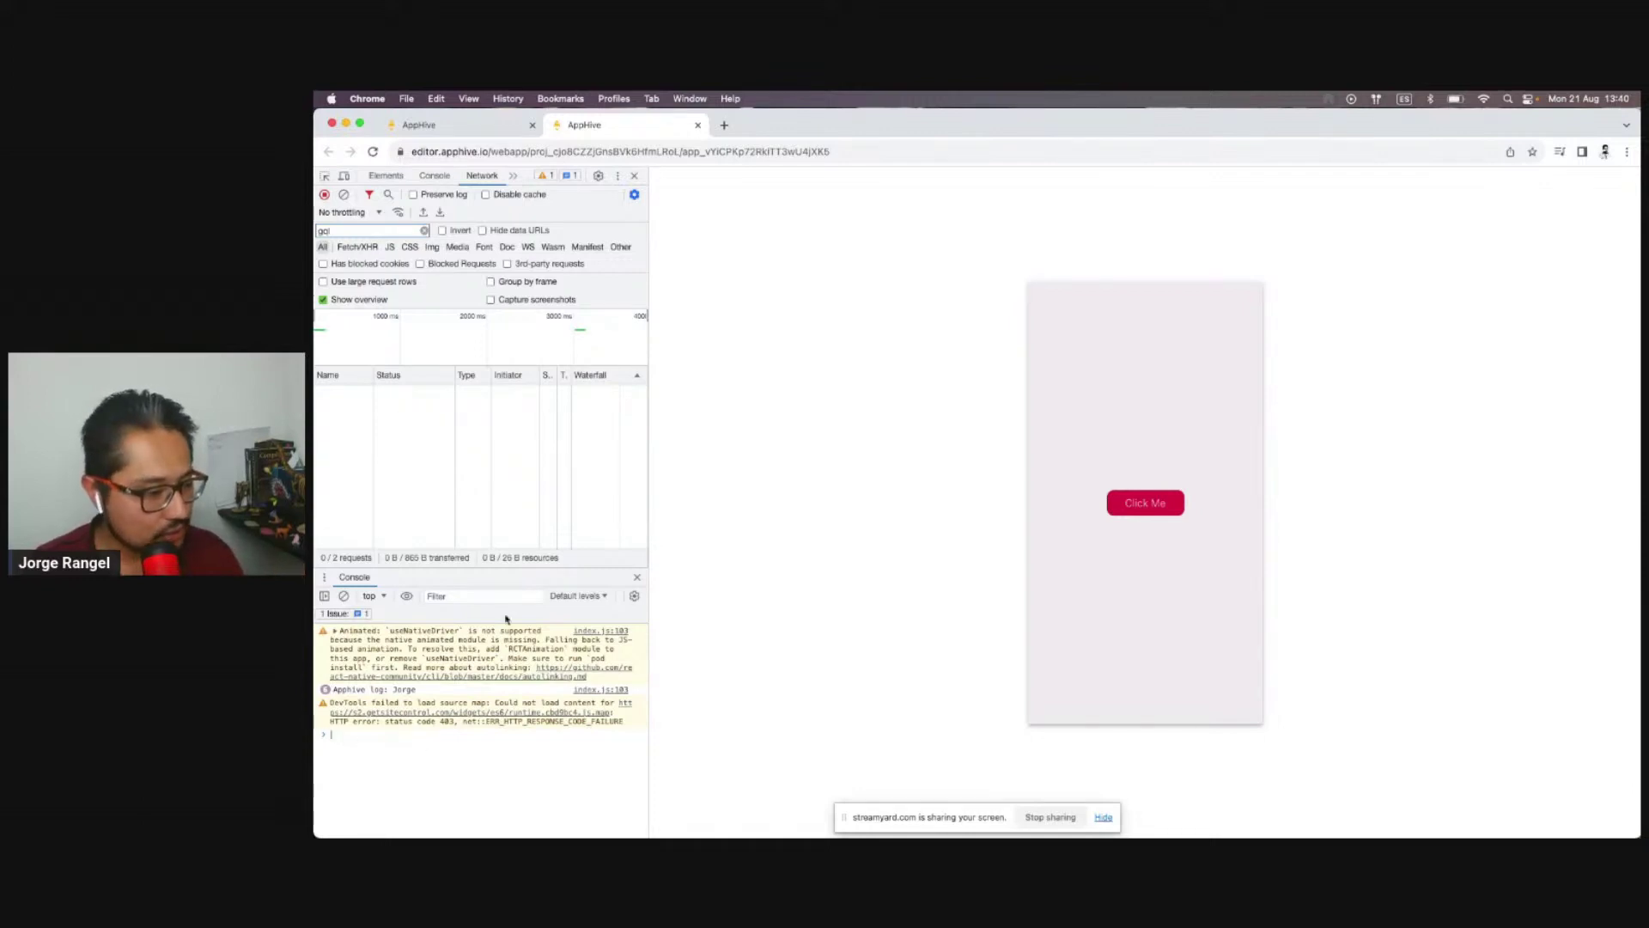
triple_click(397, 692)
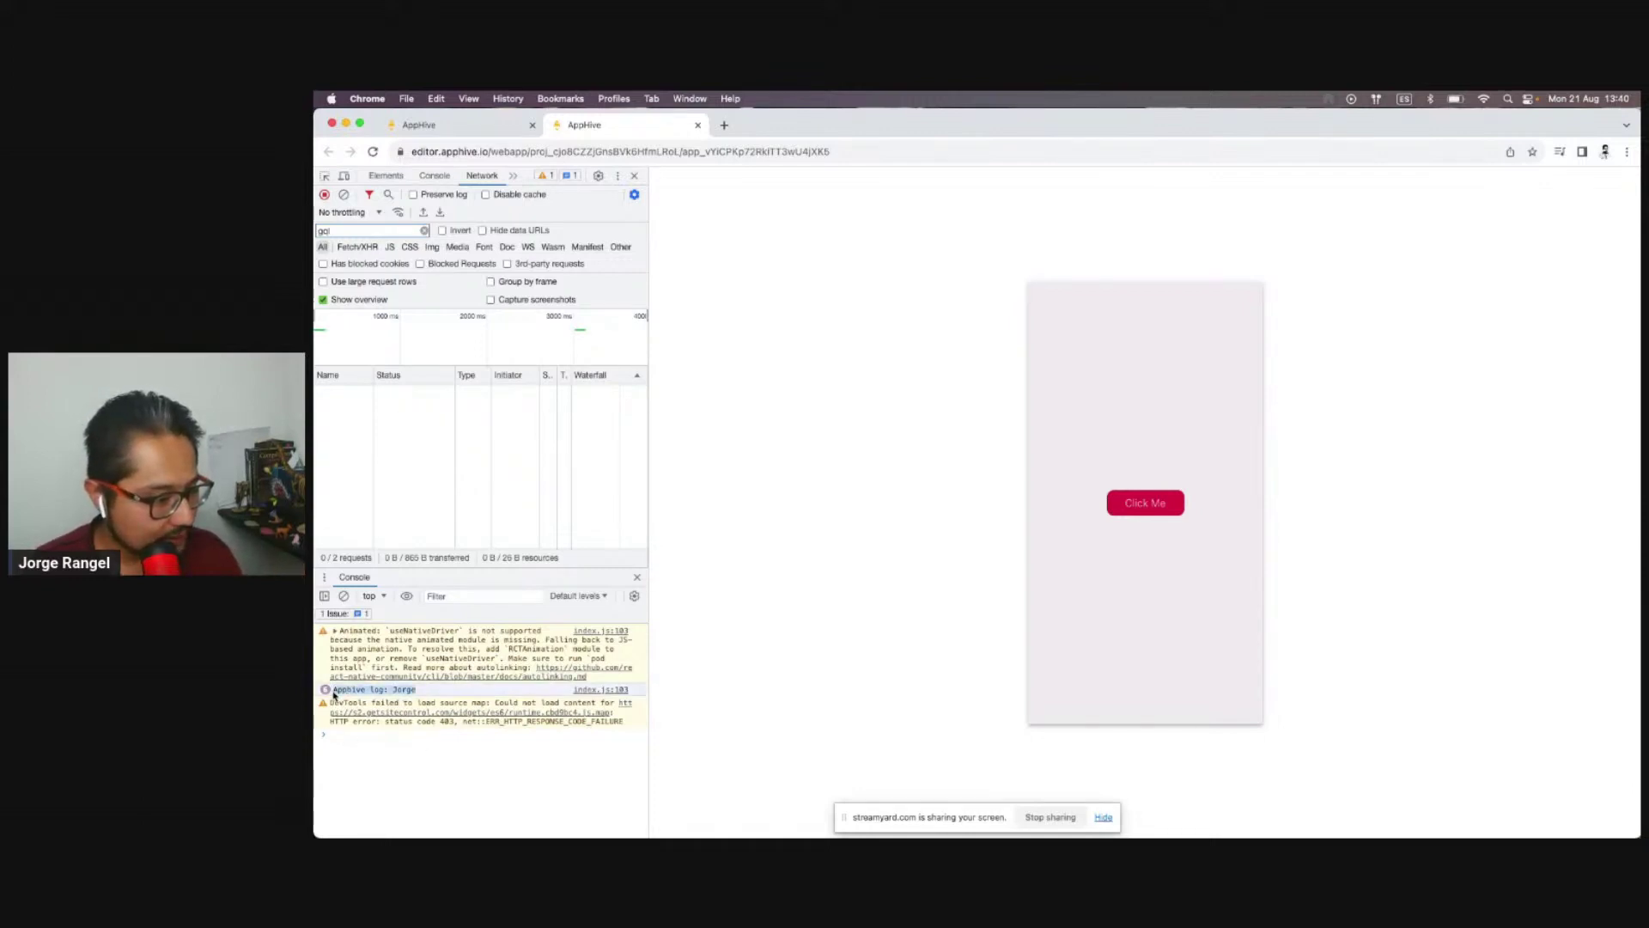
double_click(406, 693)
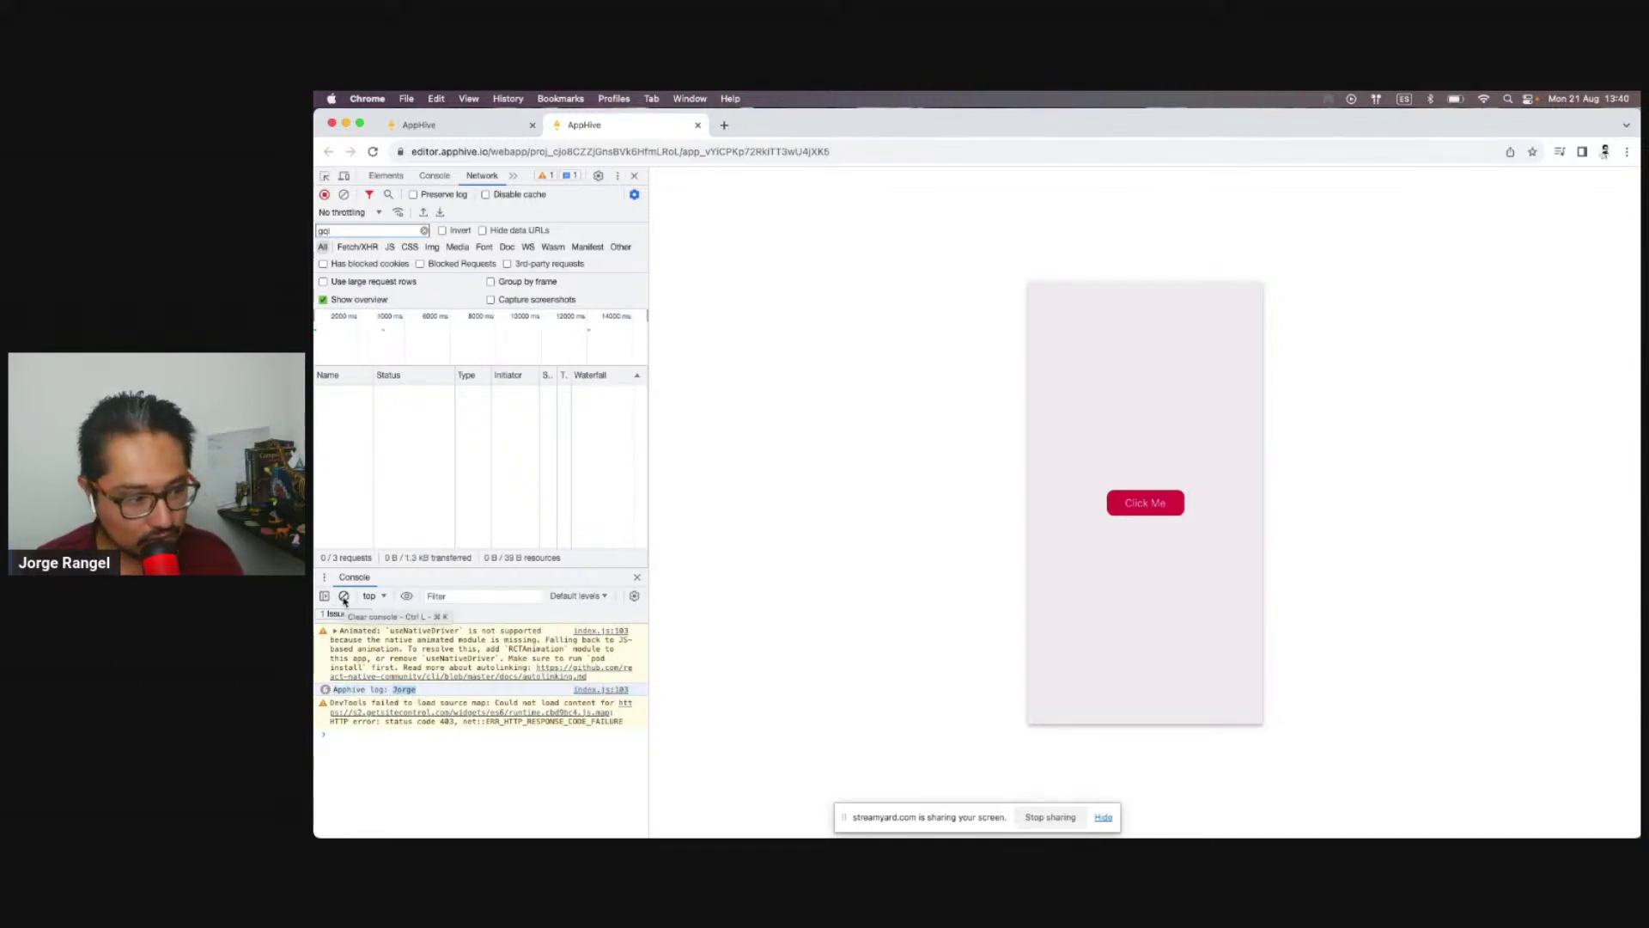
left_click(344, 597)
Press Click Me repeatedly and select the resulting Apphive log line in the console.
left_click(1138, 506)
left_click(1138, 506)
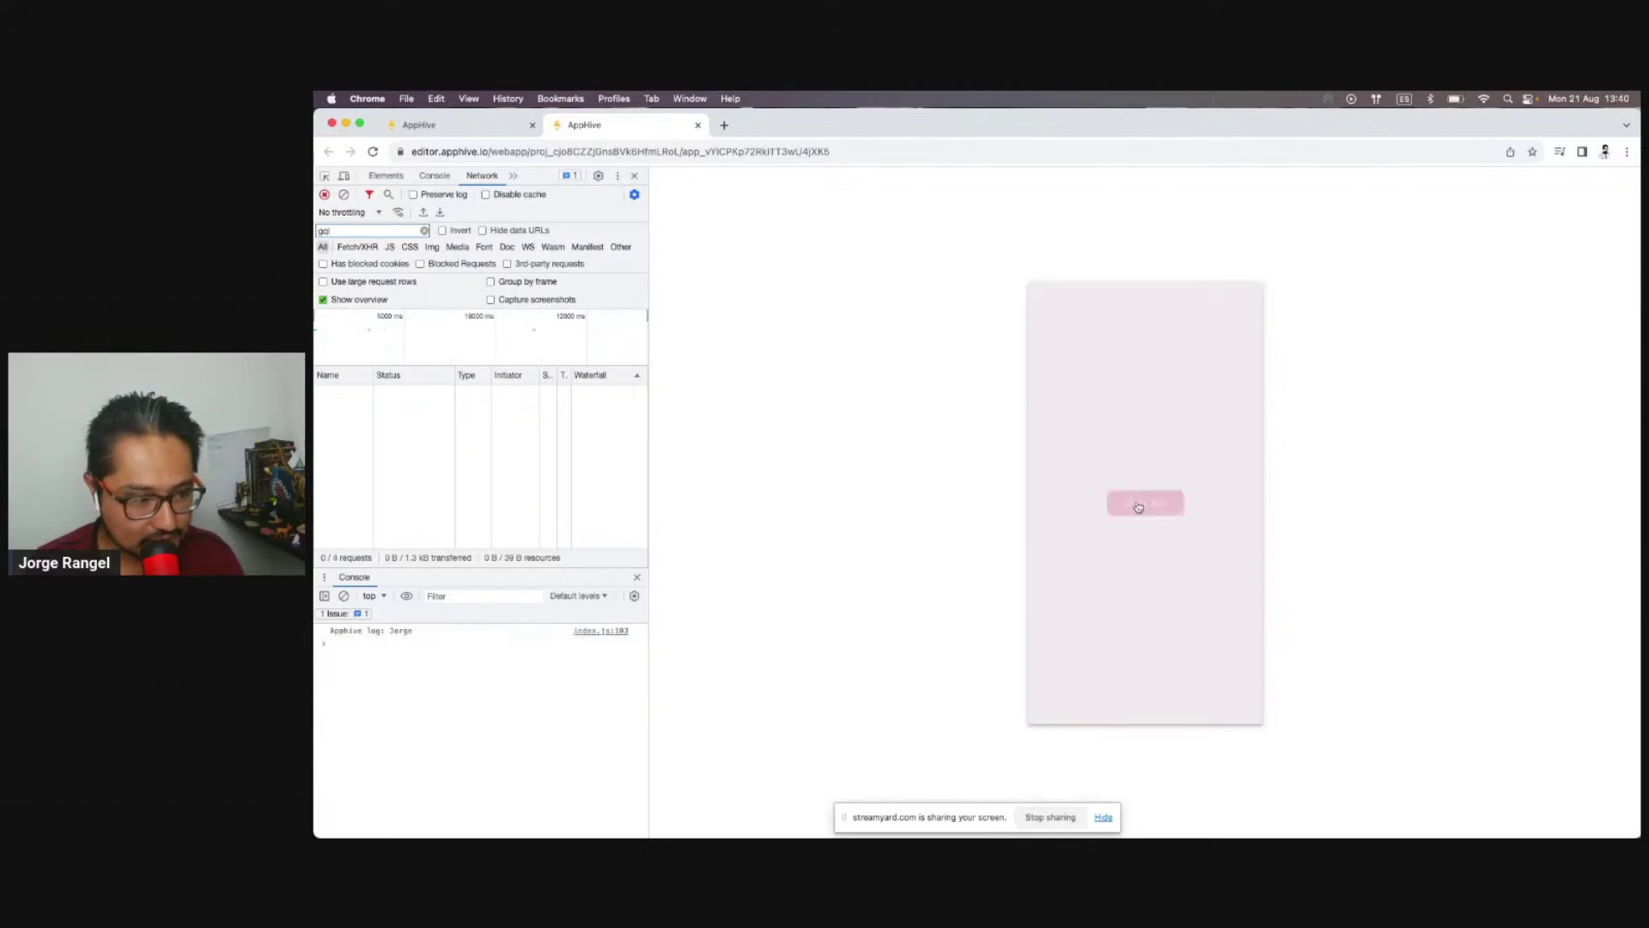
left_click(1138, 506)
left_click(1138, 506)
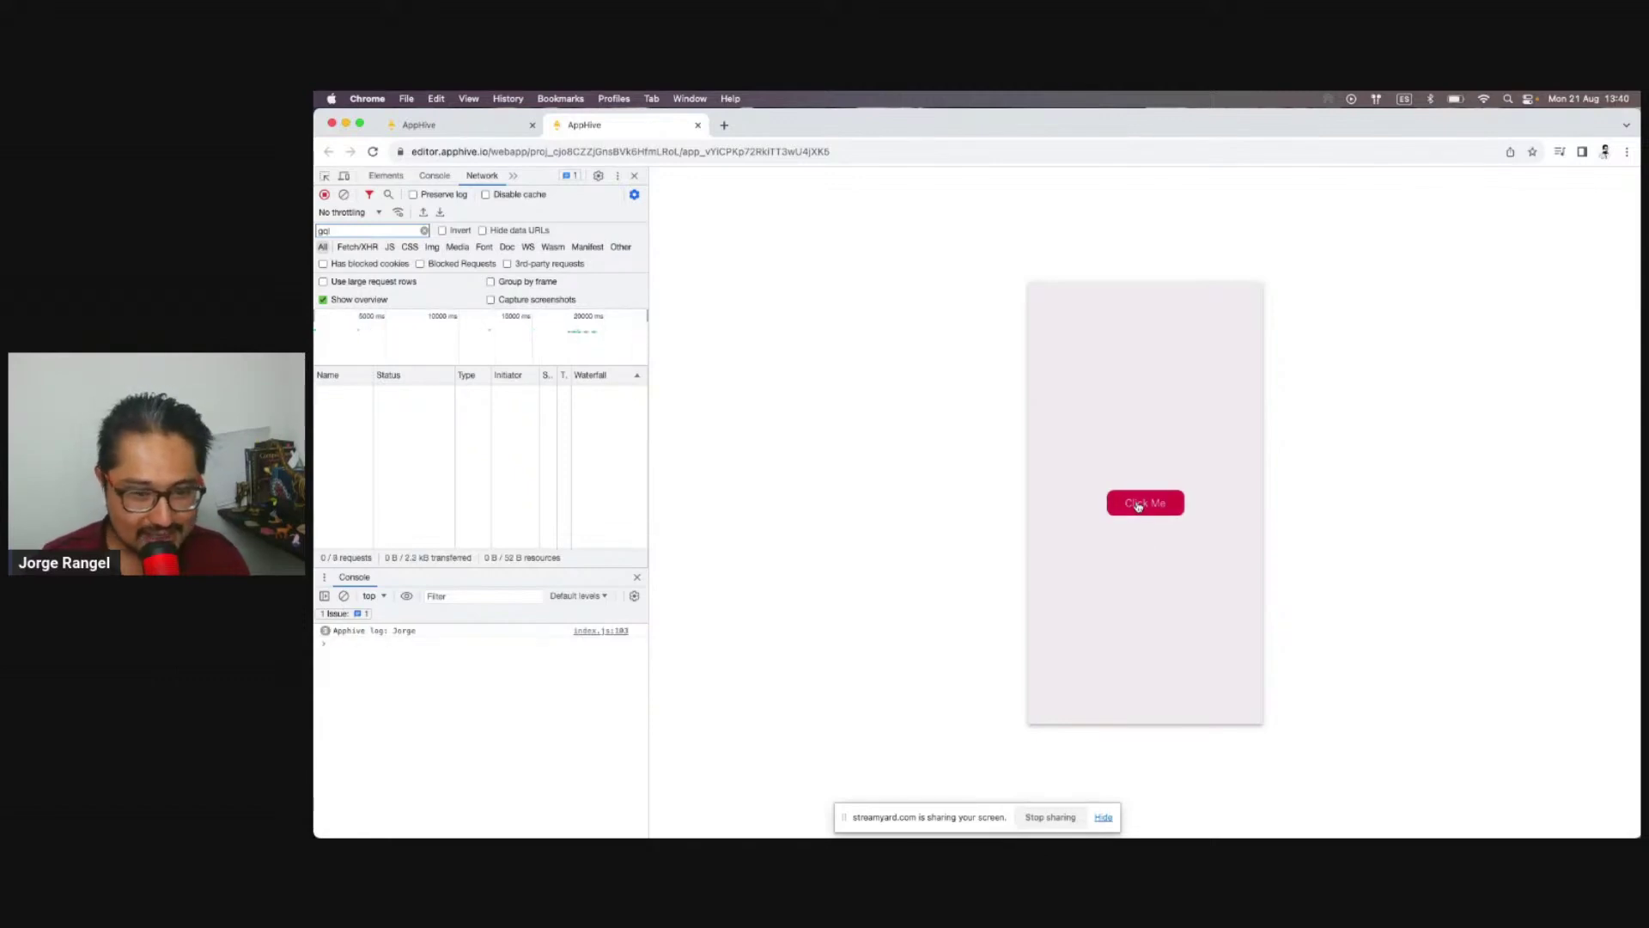
left_click(1138, 506)
left_click(1138, 506)
left_click(1138, 506)
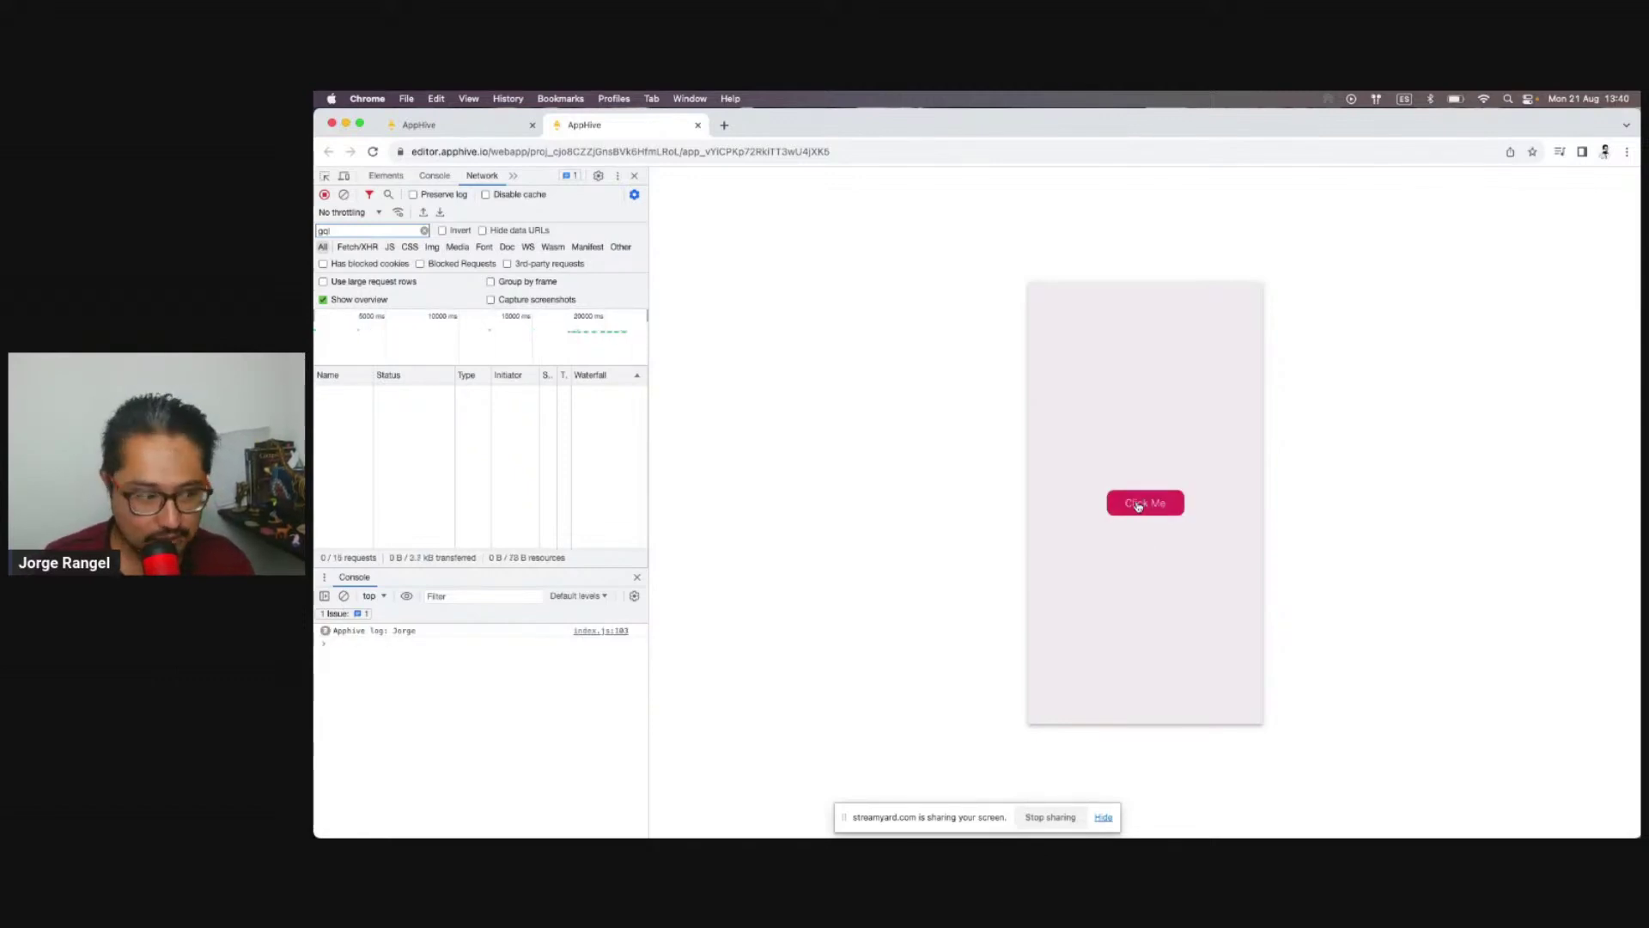
left_click(1138, 506)
left_click(1138, 506)
left_click(1138, 506)
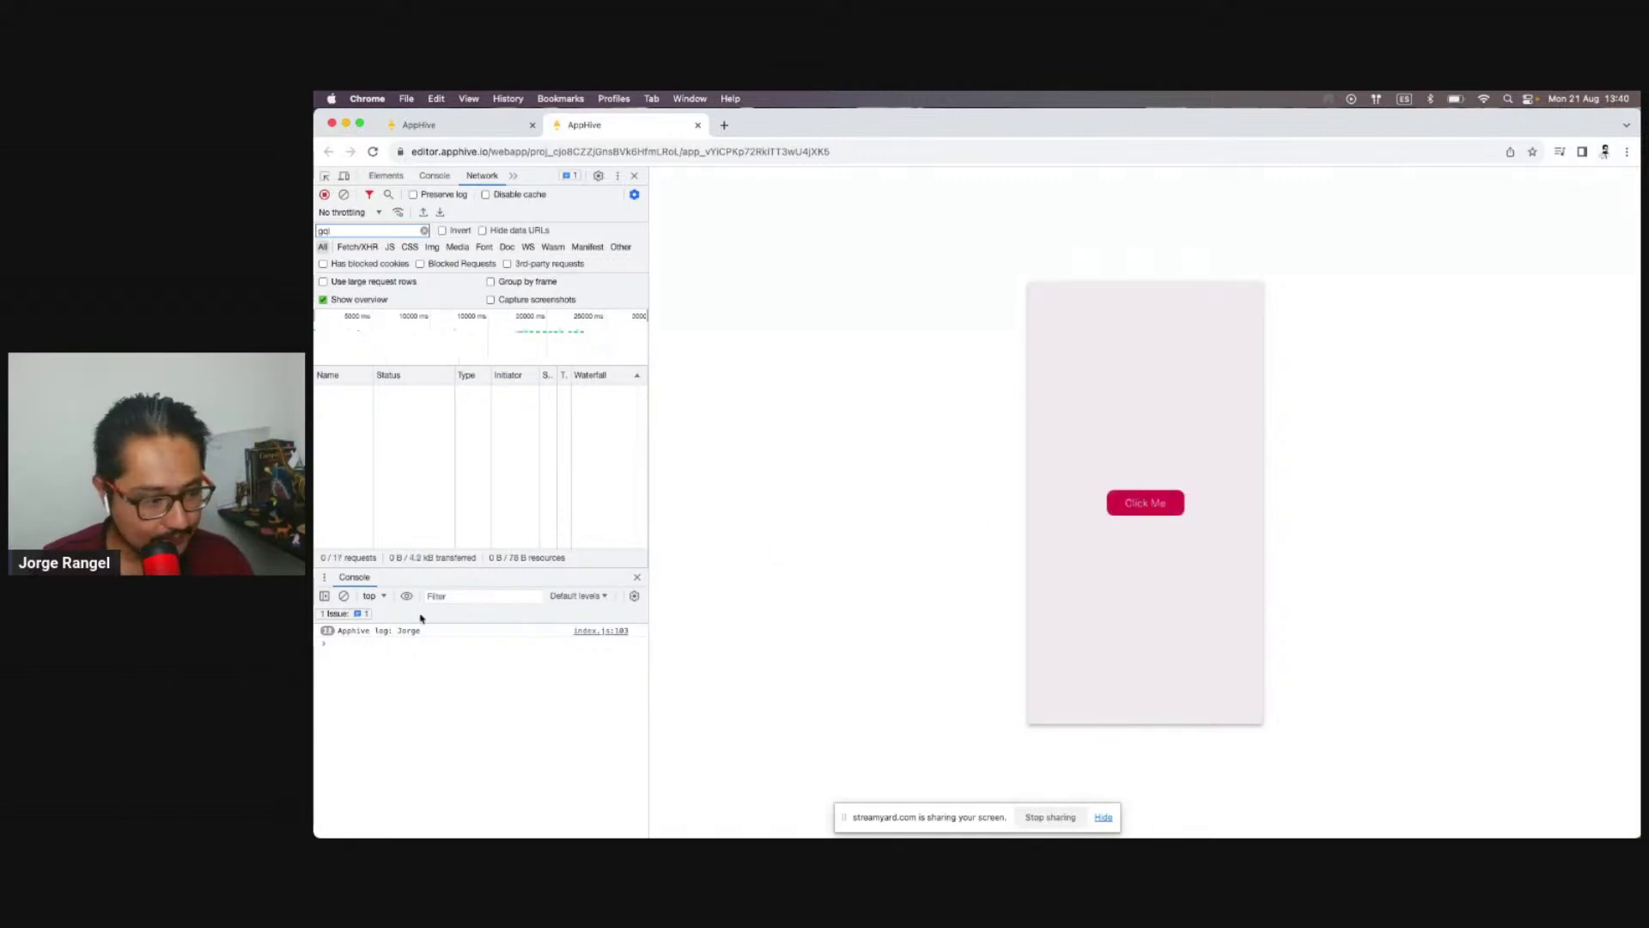
double_click(408, 630)
triple_click(386, 632)
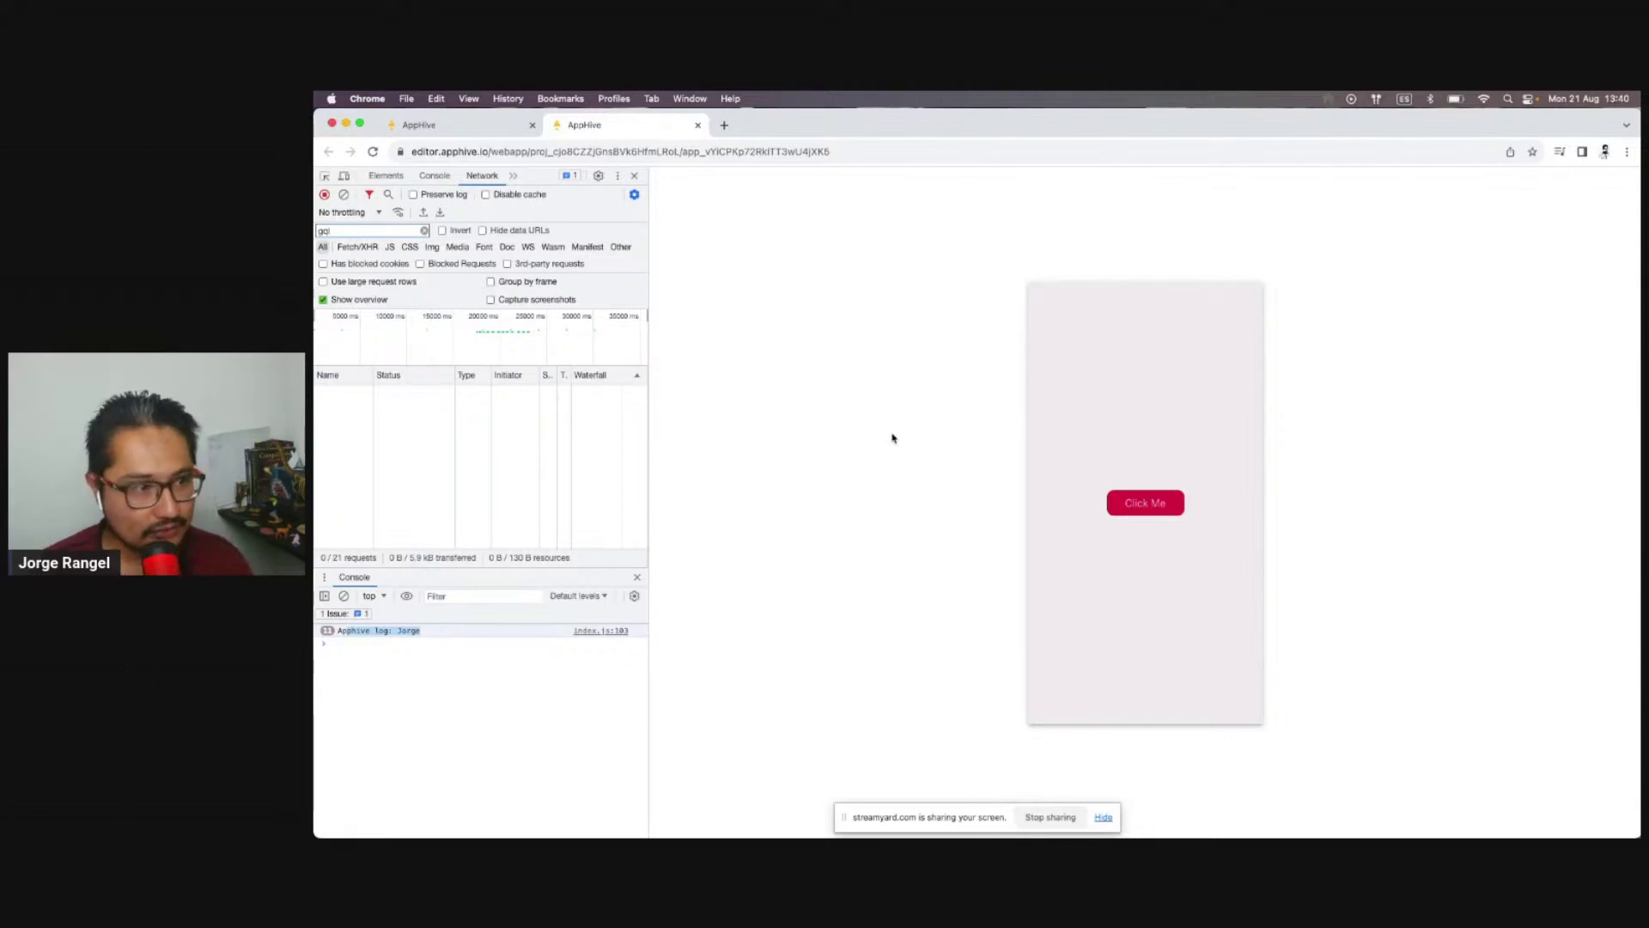
left_click(1149, 510)
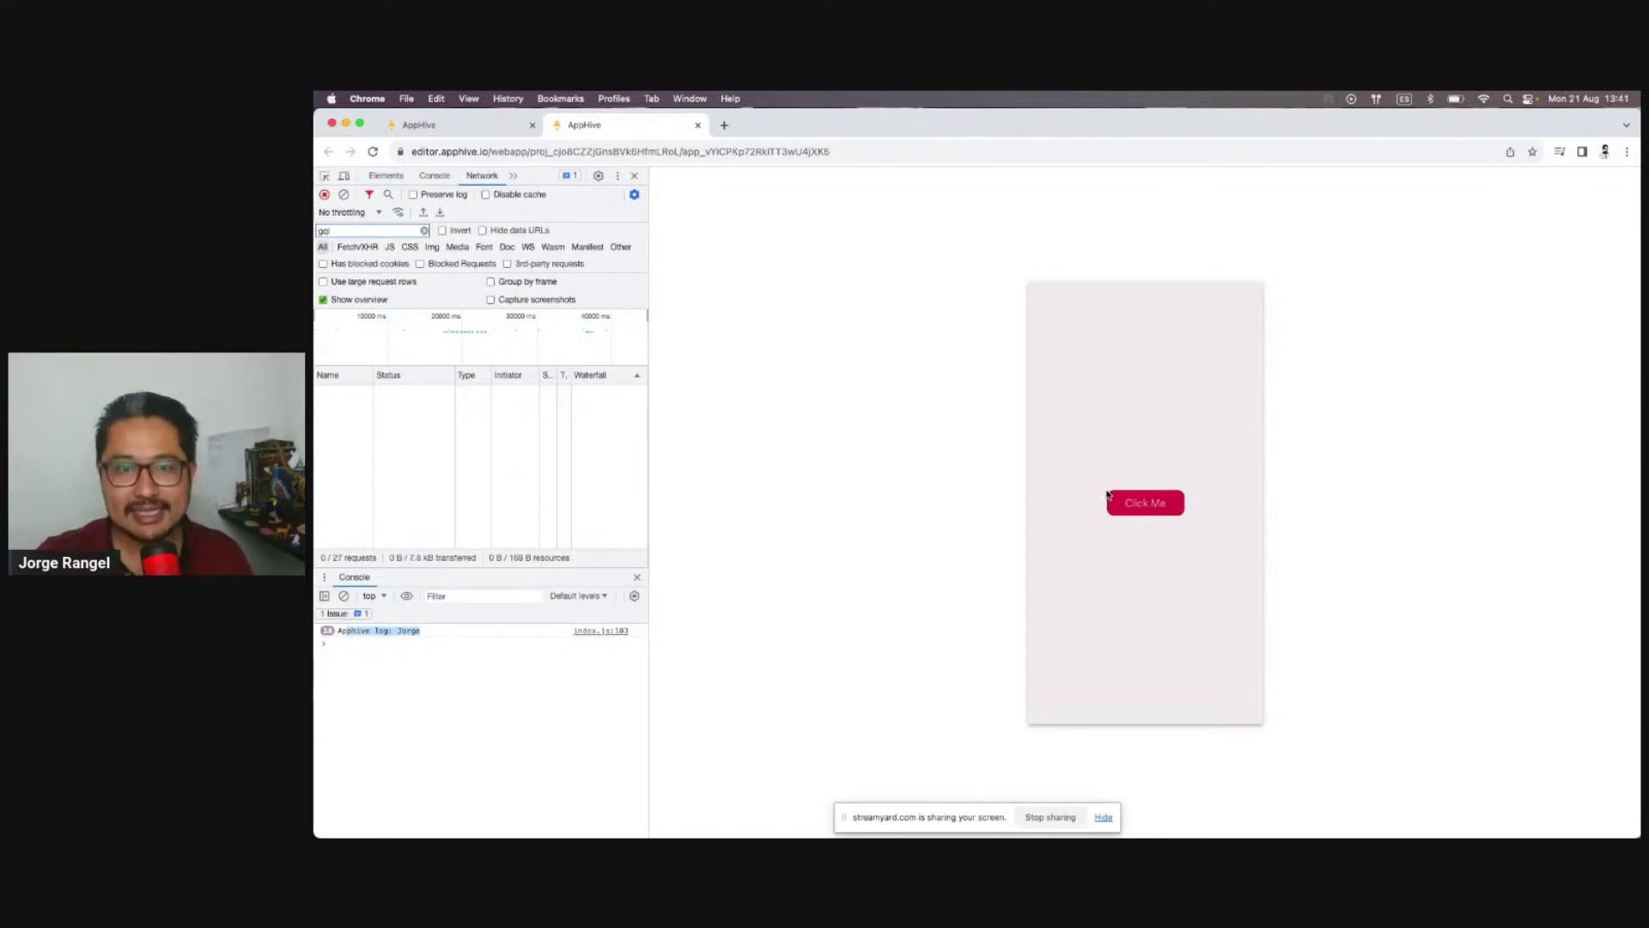
Place a Text element above Click Me reading 'Hello this is a text control'.
left_click(451, 125)
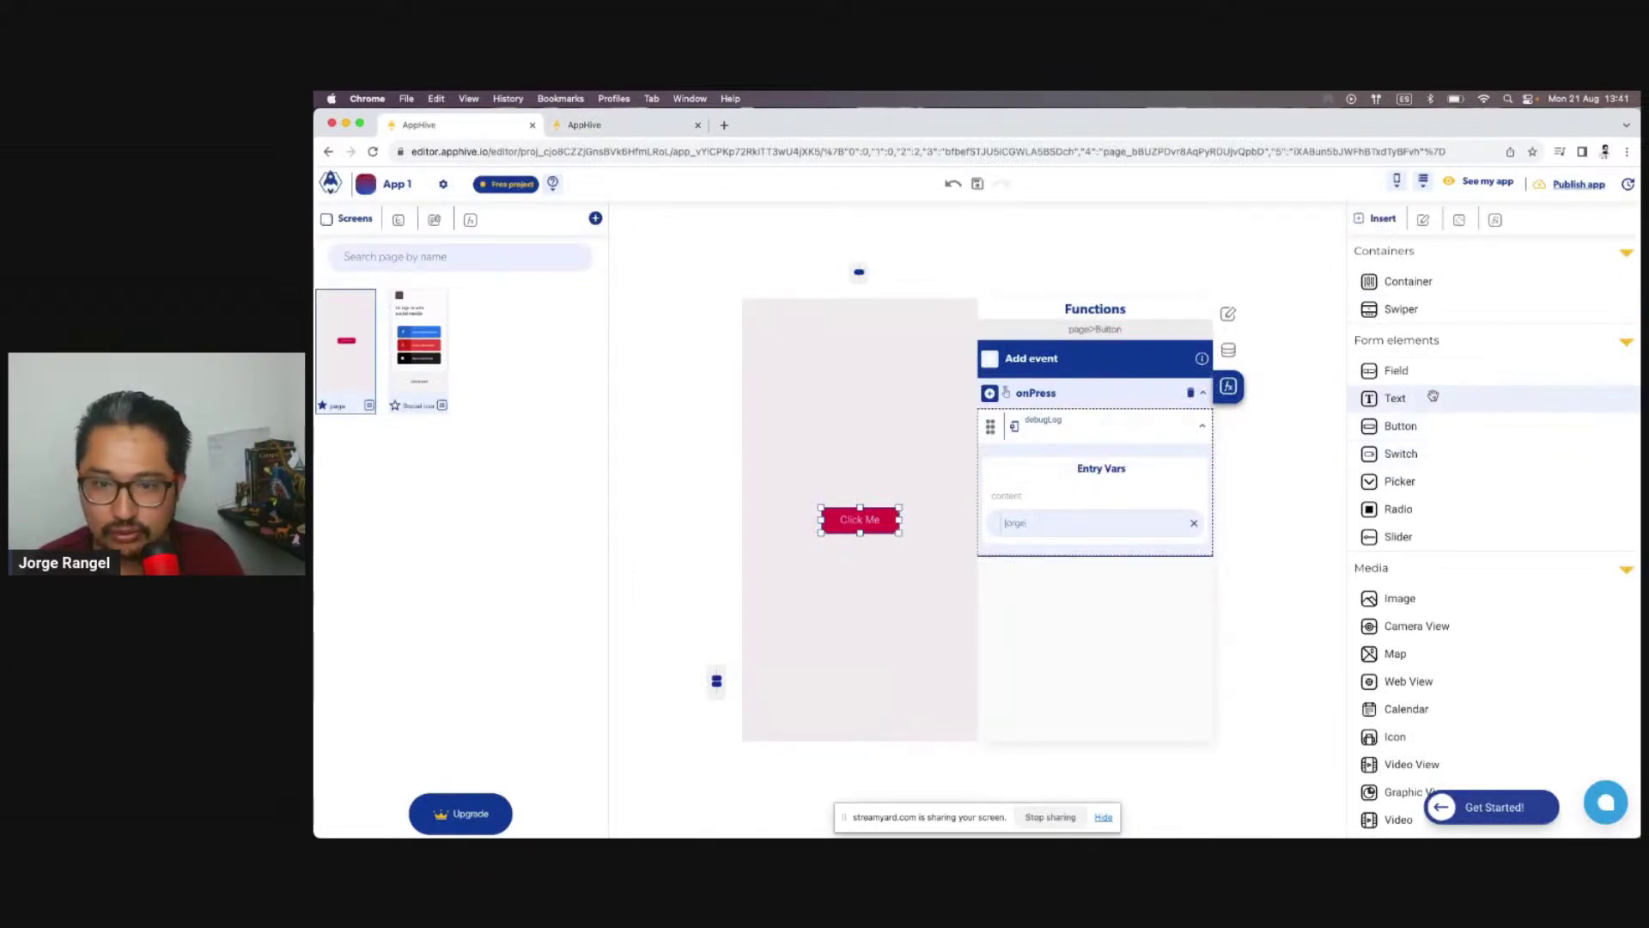
scroll(1431, 391, "down", 1)
scroll(1417, 382, "down", 1)
left_click_drag(1418, 388, 955, 435)
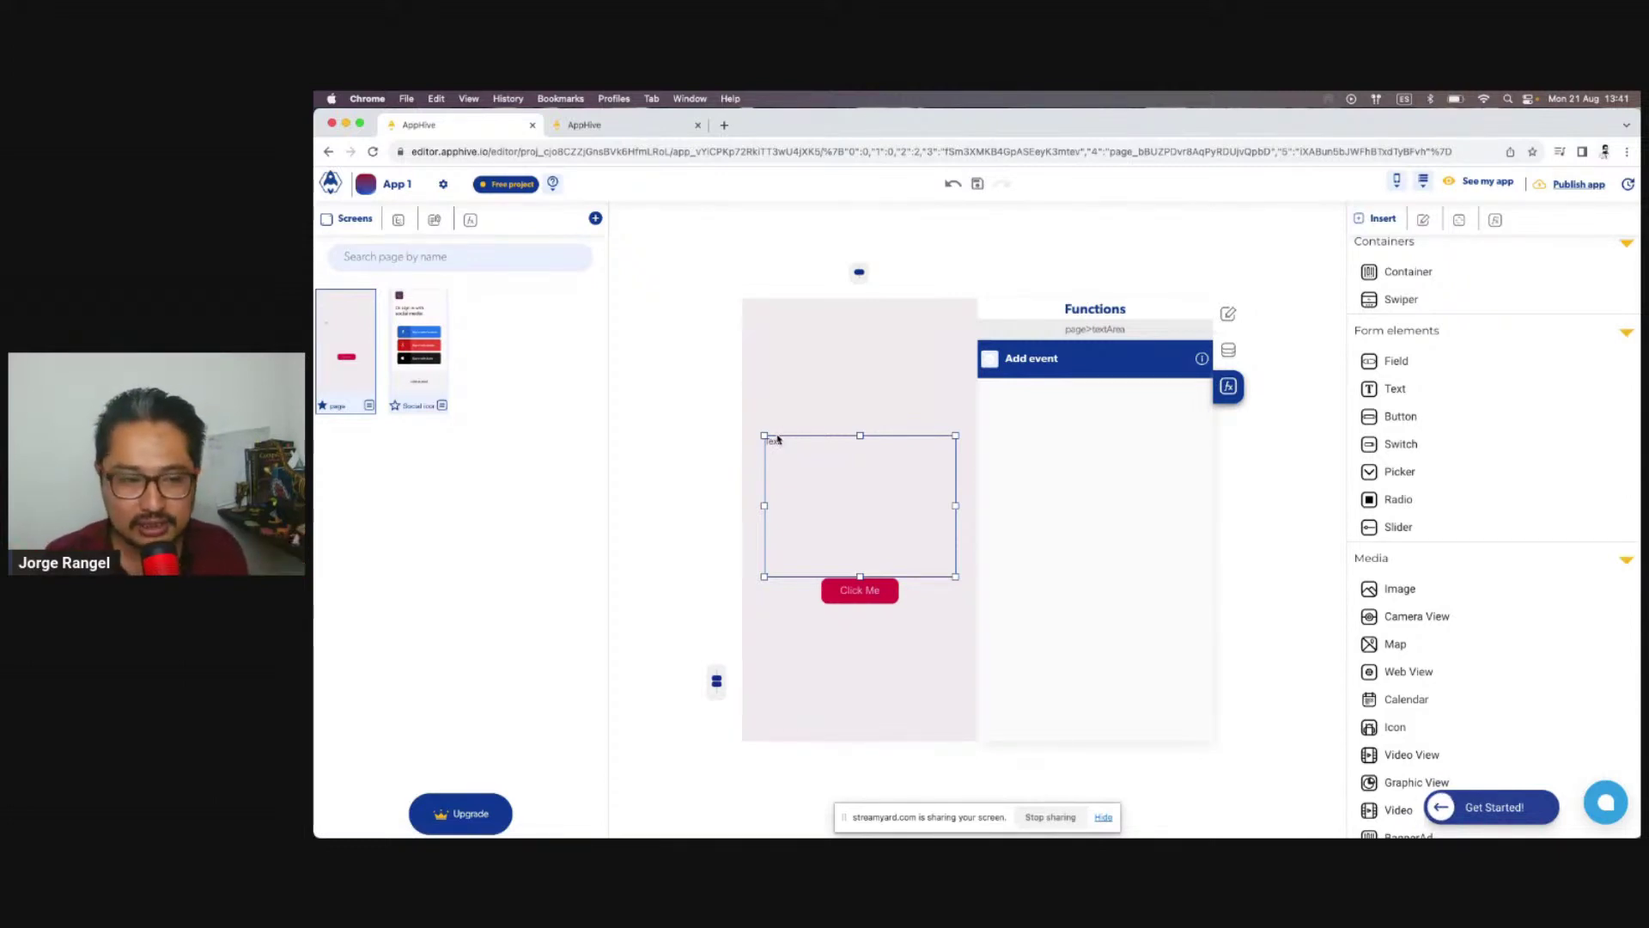
double_click(876, 488)
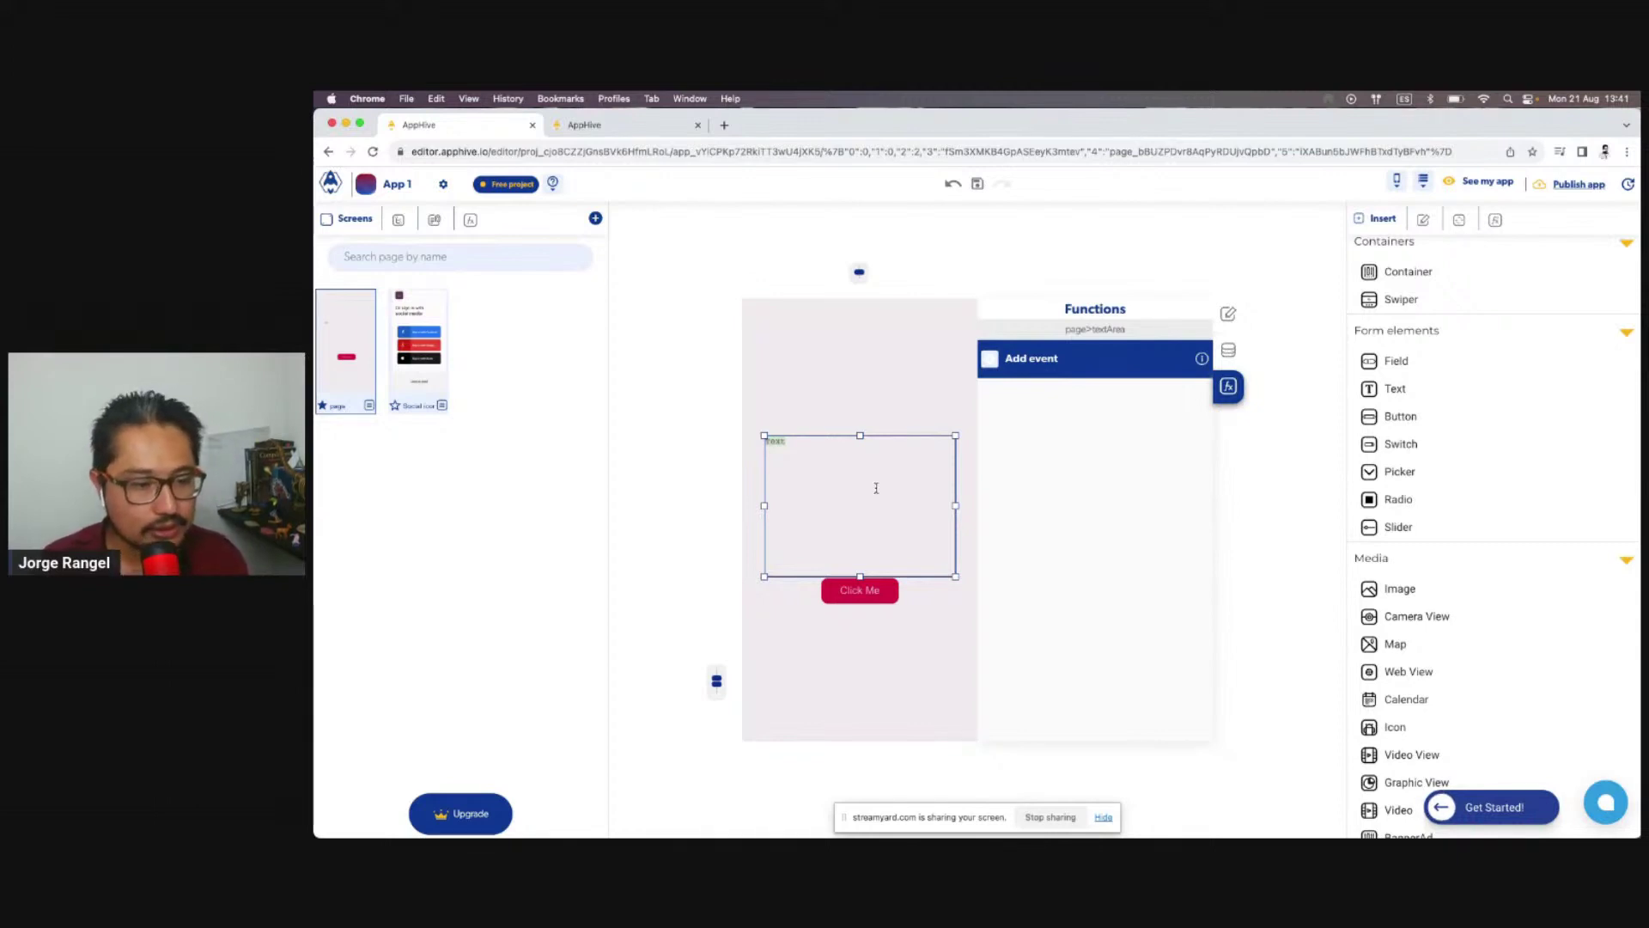
type("Hello this is")
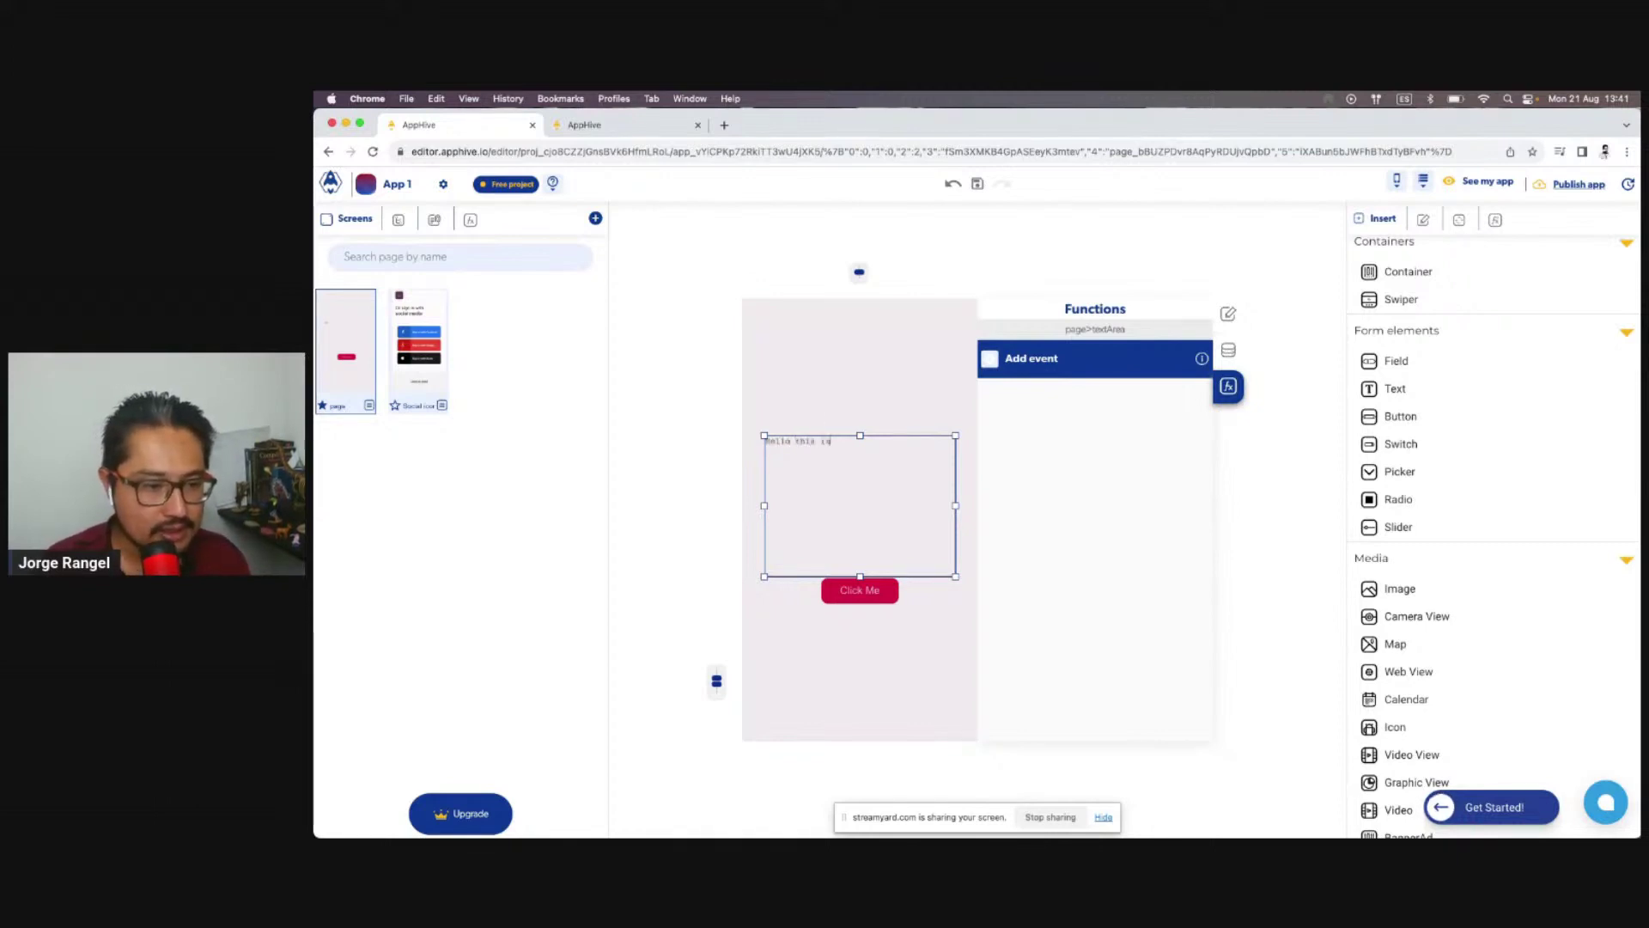
type(" a text")
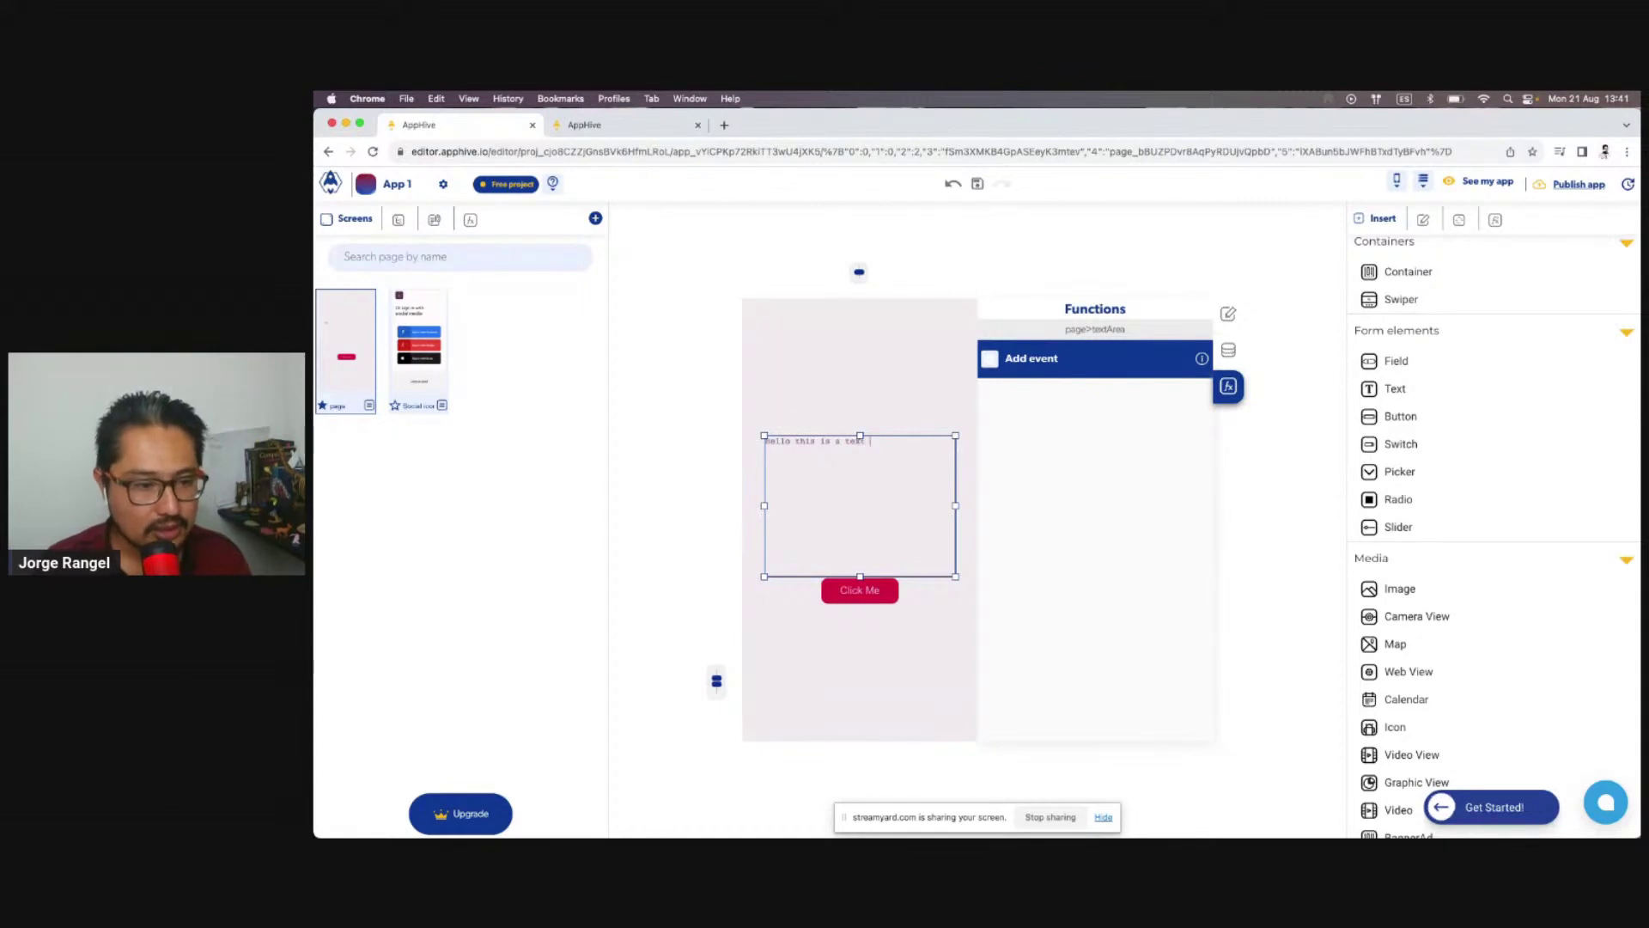
type(" control")
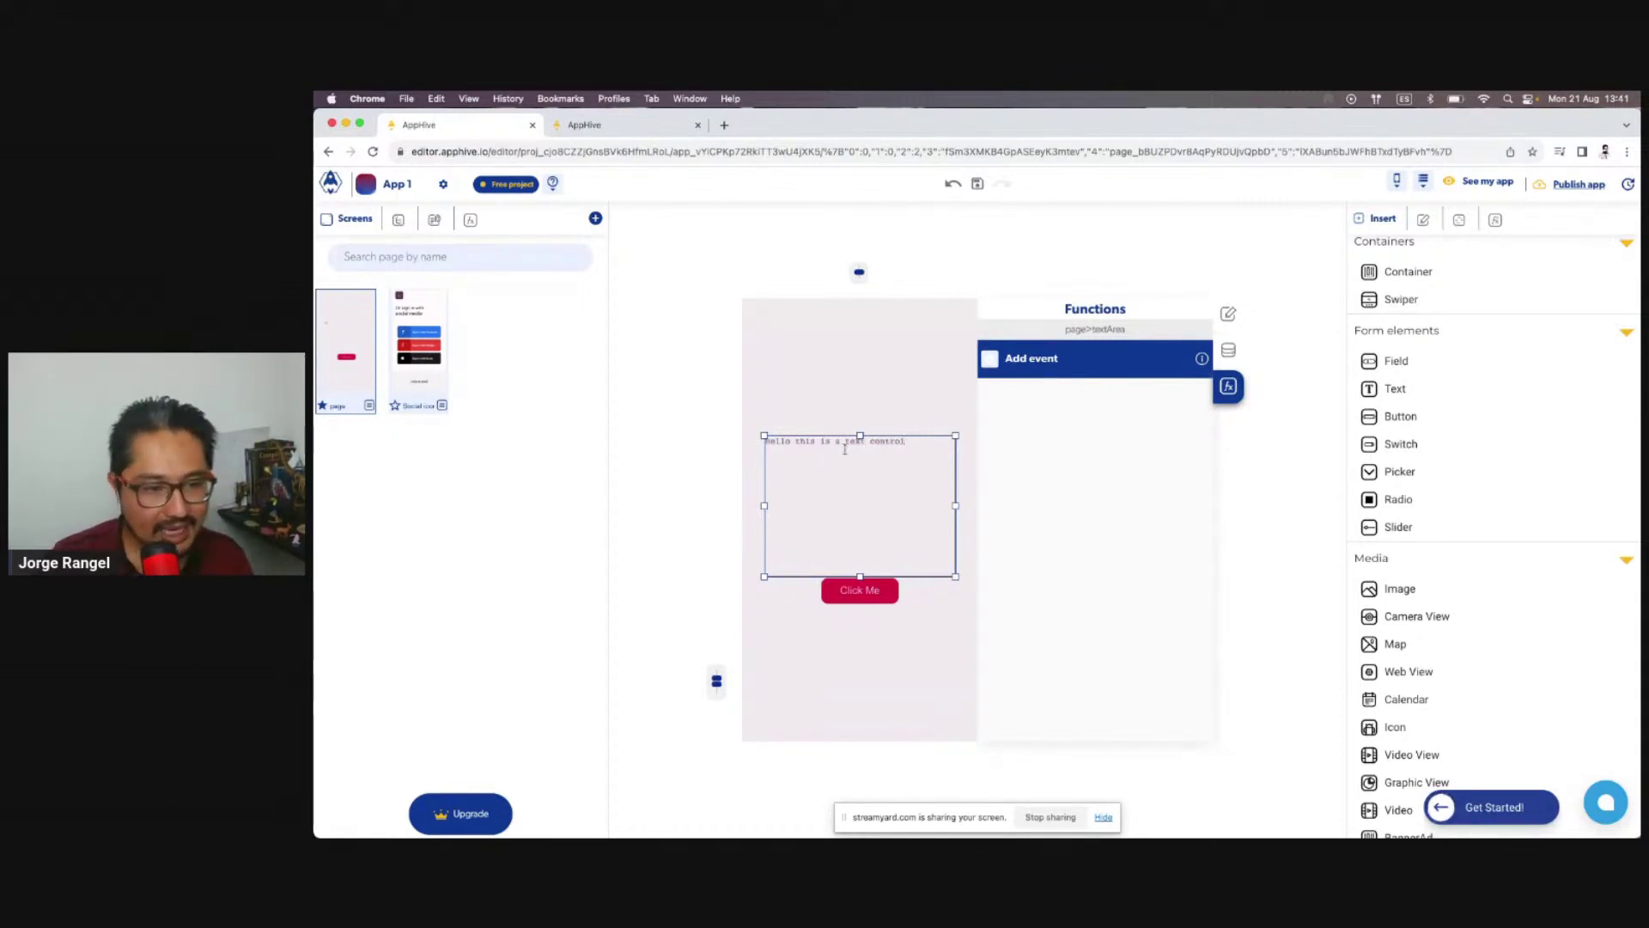
left_click(887, 487)
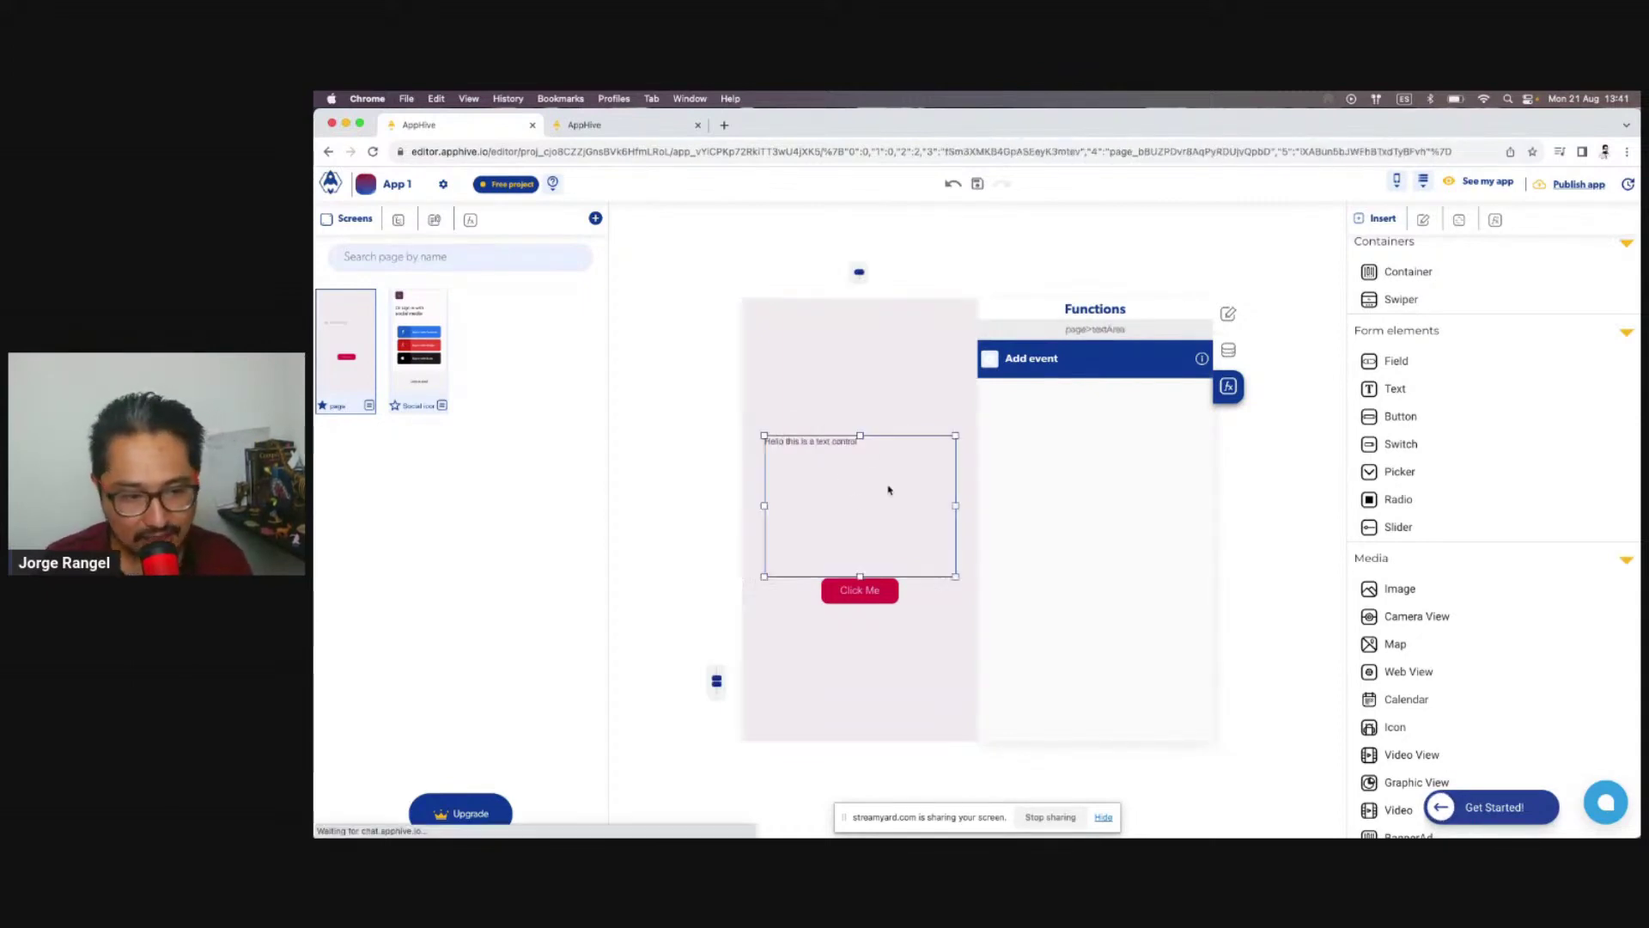
Set the text box's font size to 25 and its text colour to crimson.
left_click(1232, 314)
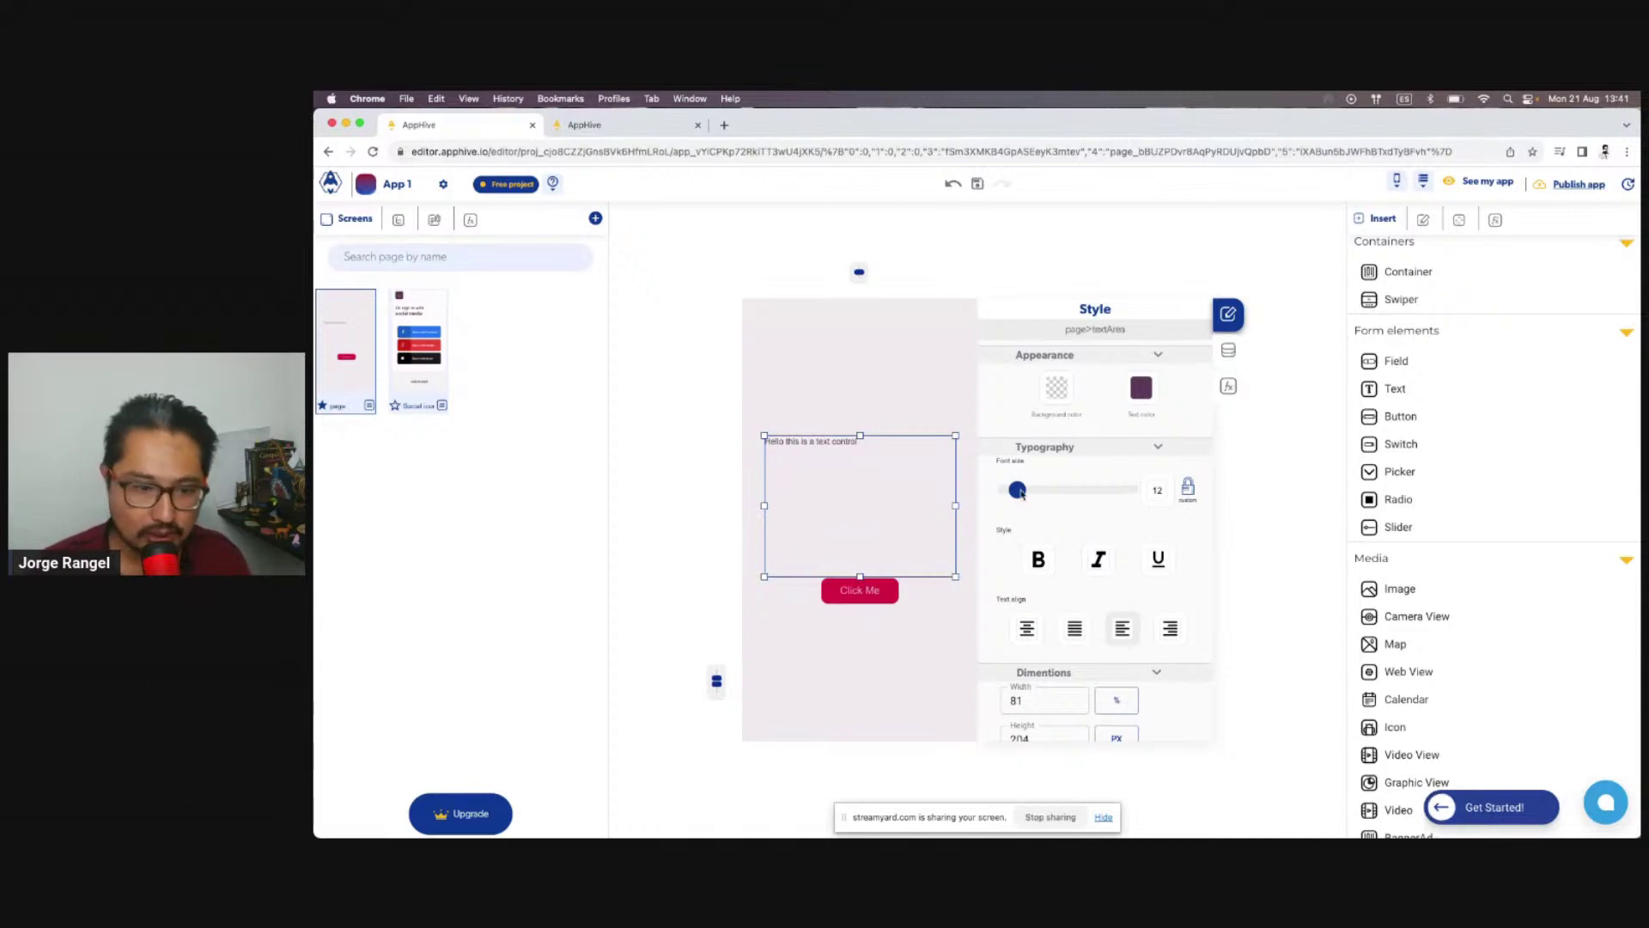
left_click_drag(1018, 489, 1043, 492)
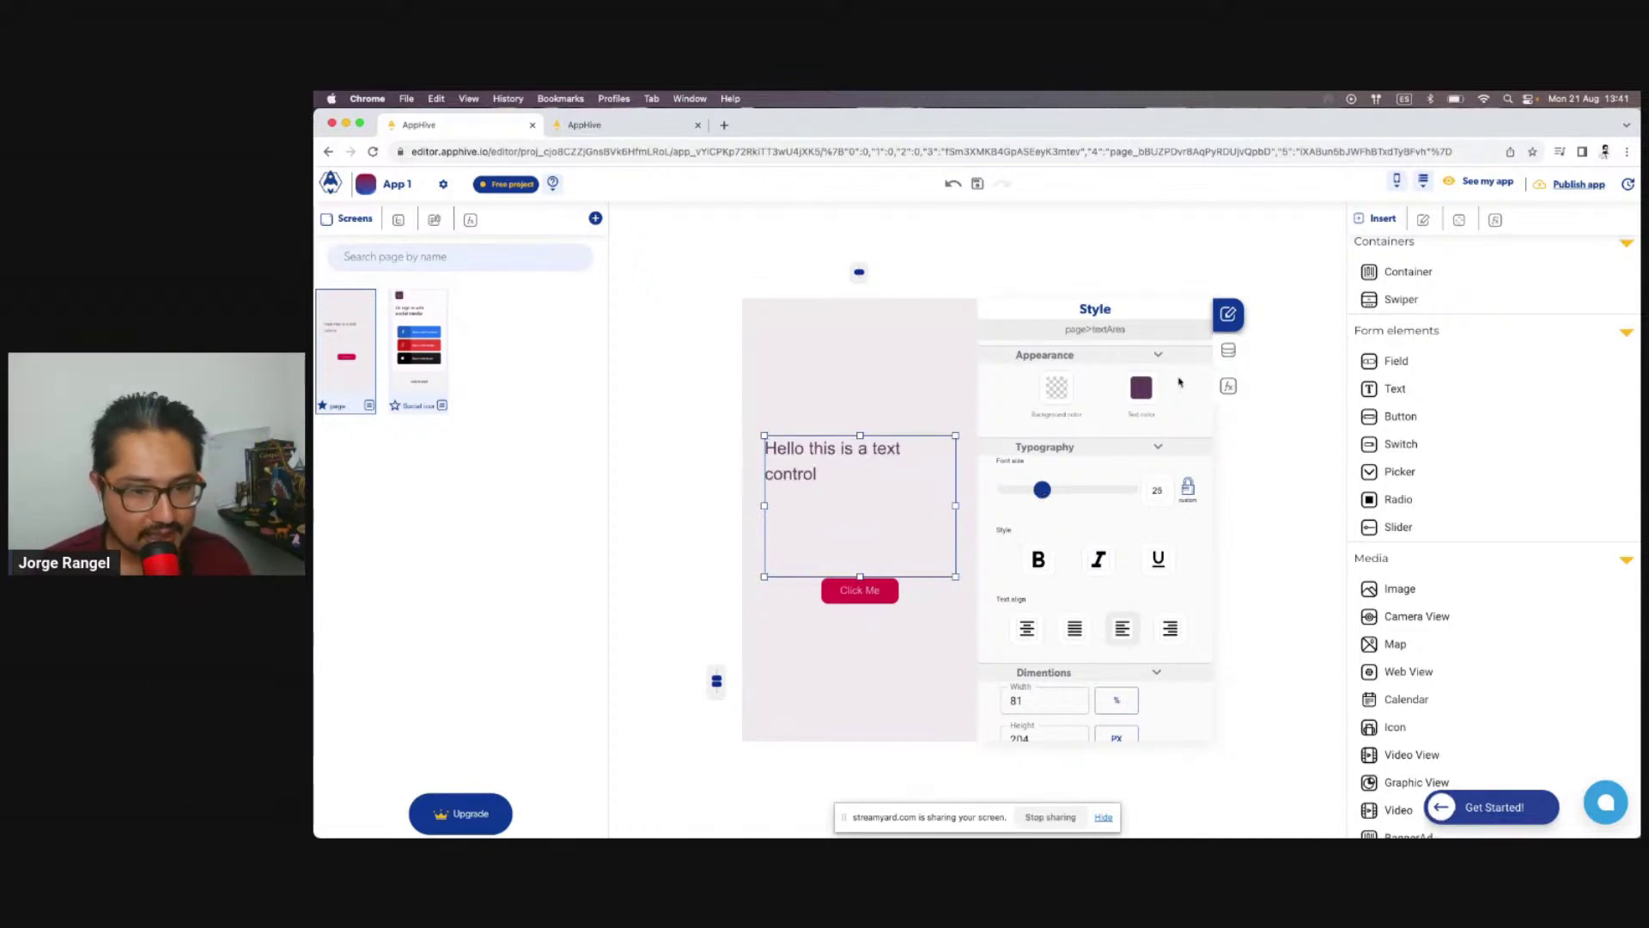
left_click(1140, 387)
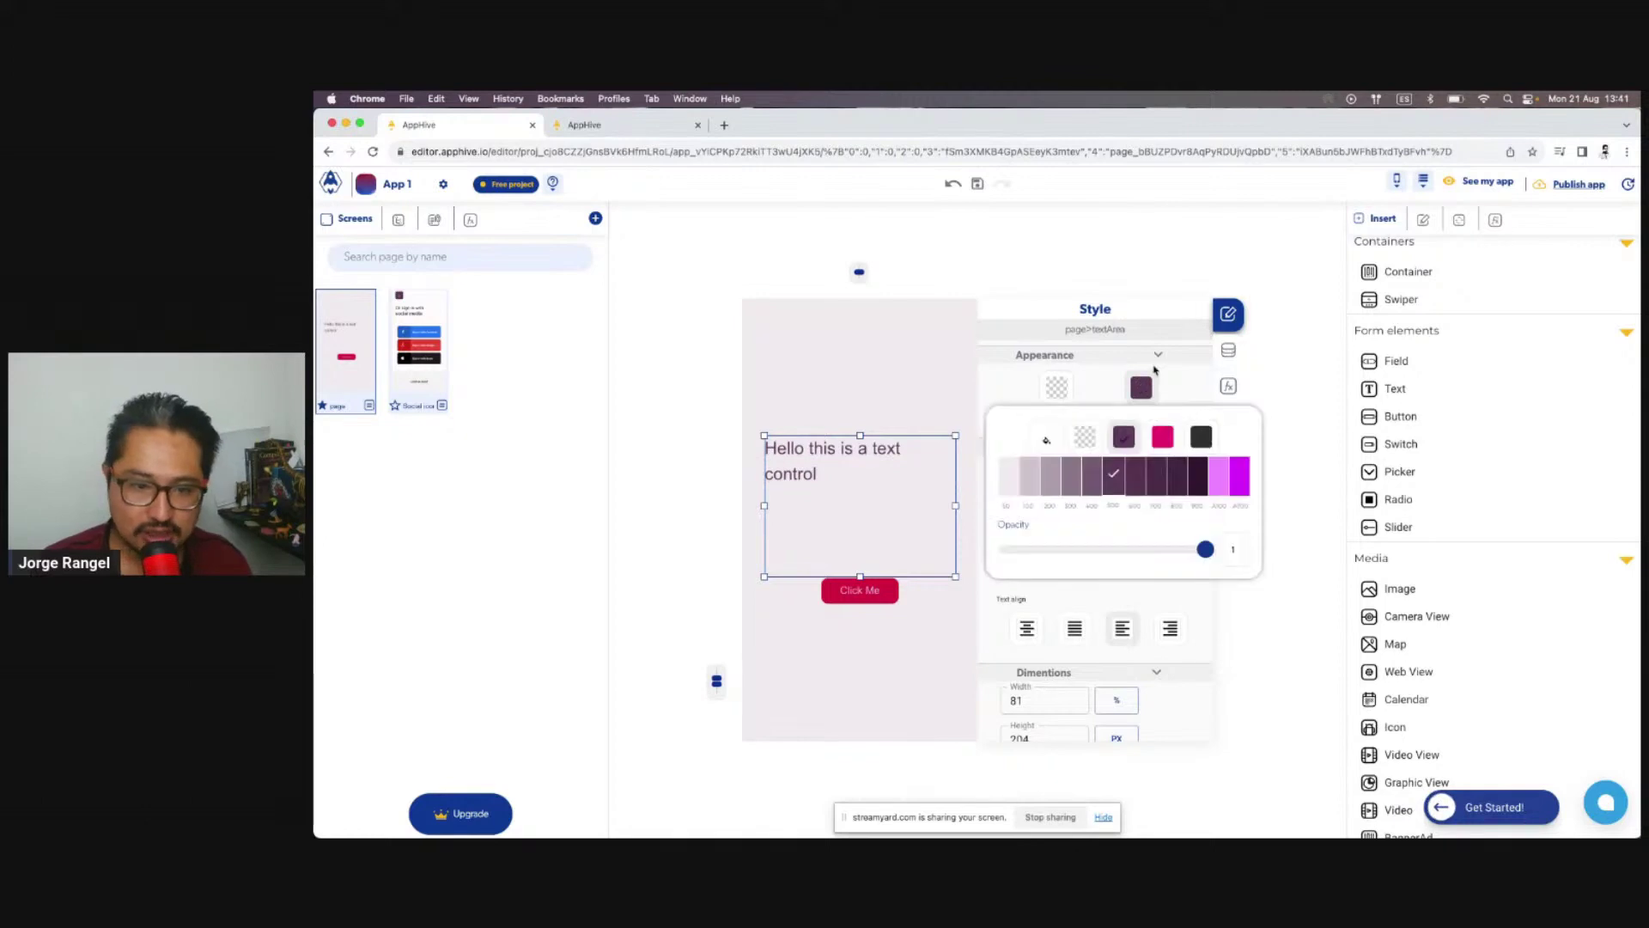
left_click(1165, 447)
left_click(1199, 477)
left_click(871, 493)
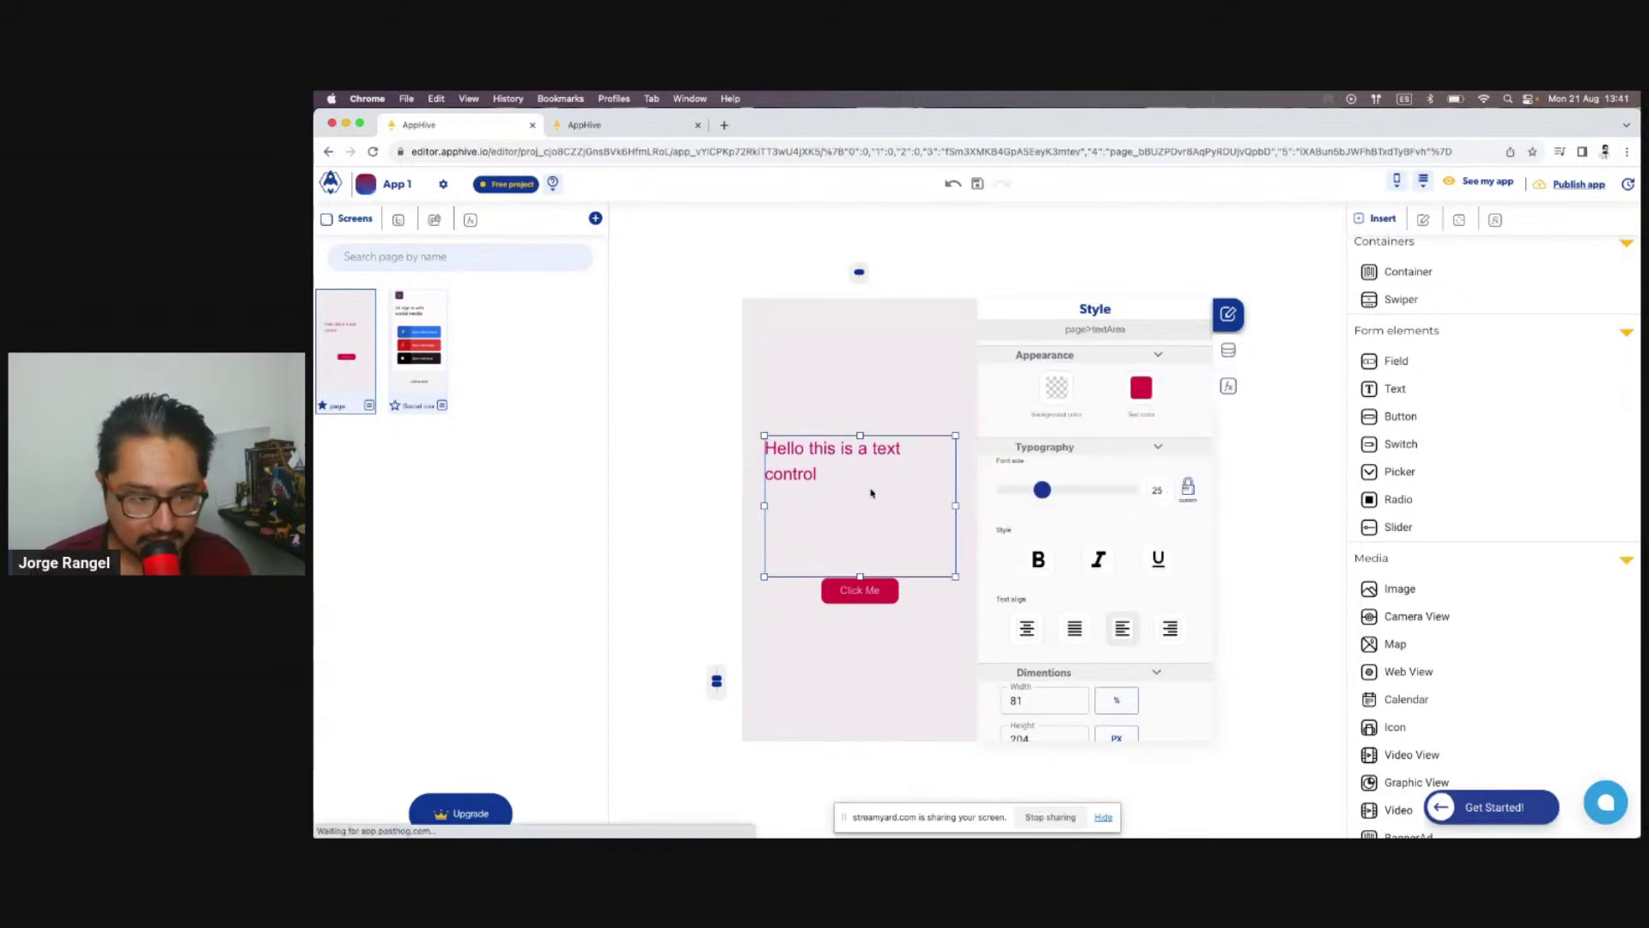
left_click(1423, 220)
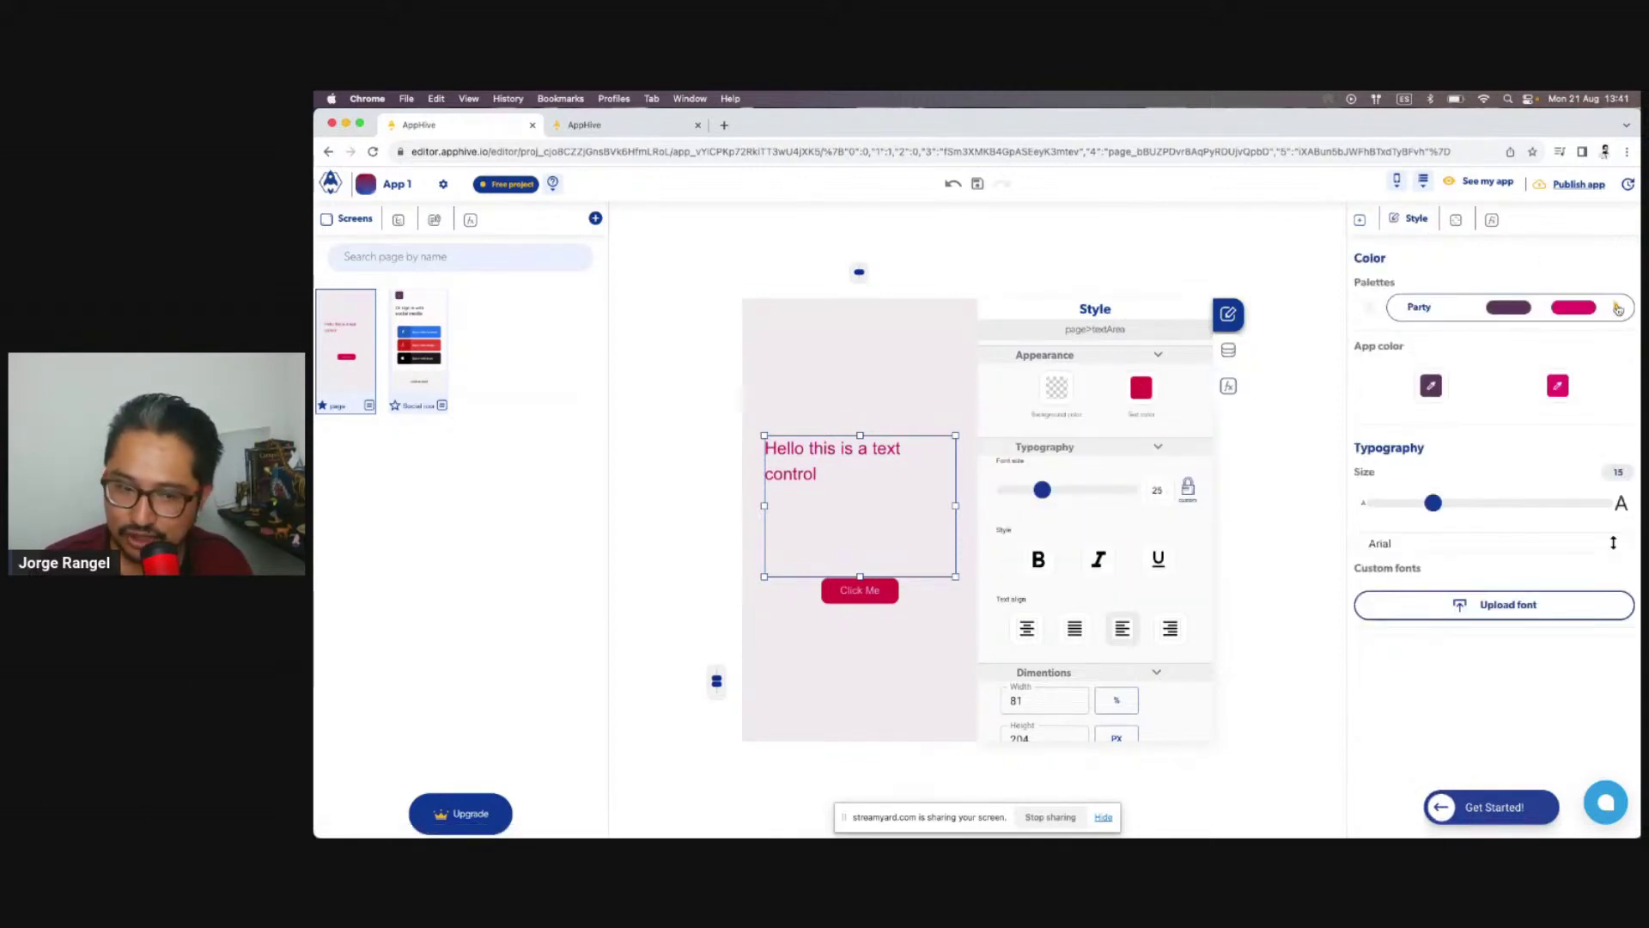
Apply the Bridge colour palette to the app.
left_click(1618, 309)
scroll(1503, 378, "down", 2)
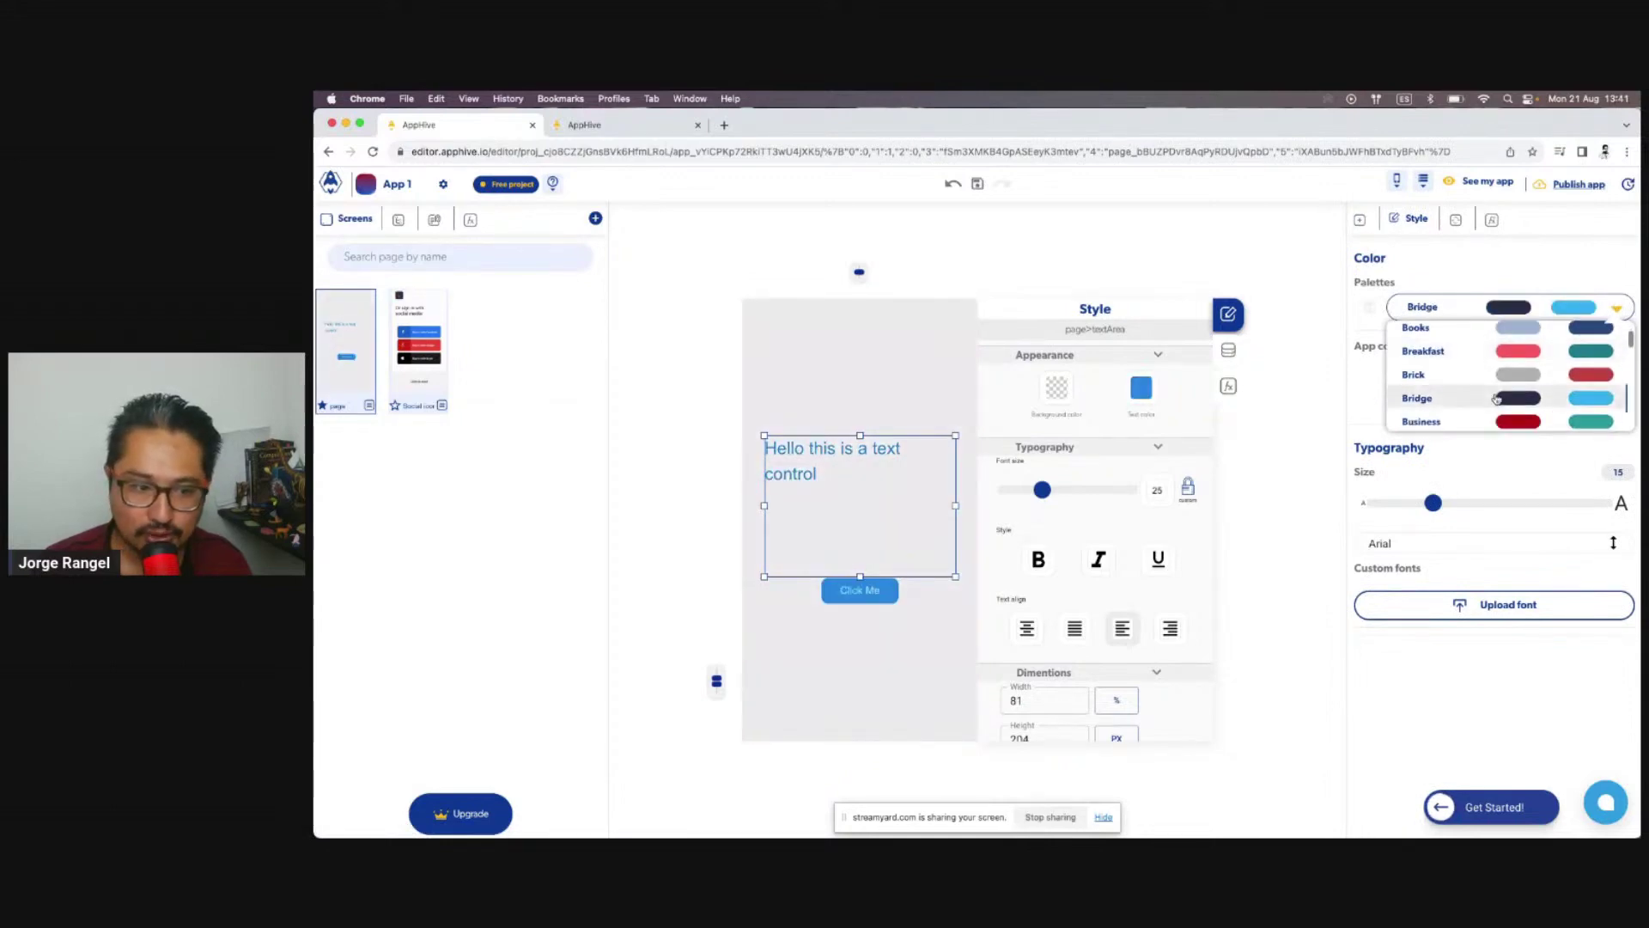
left_click(1502, 393)
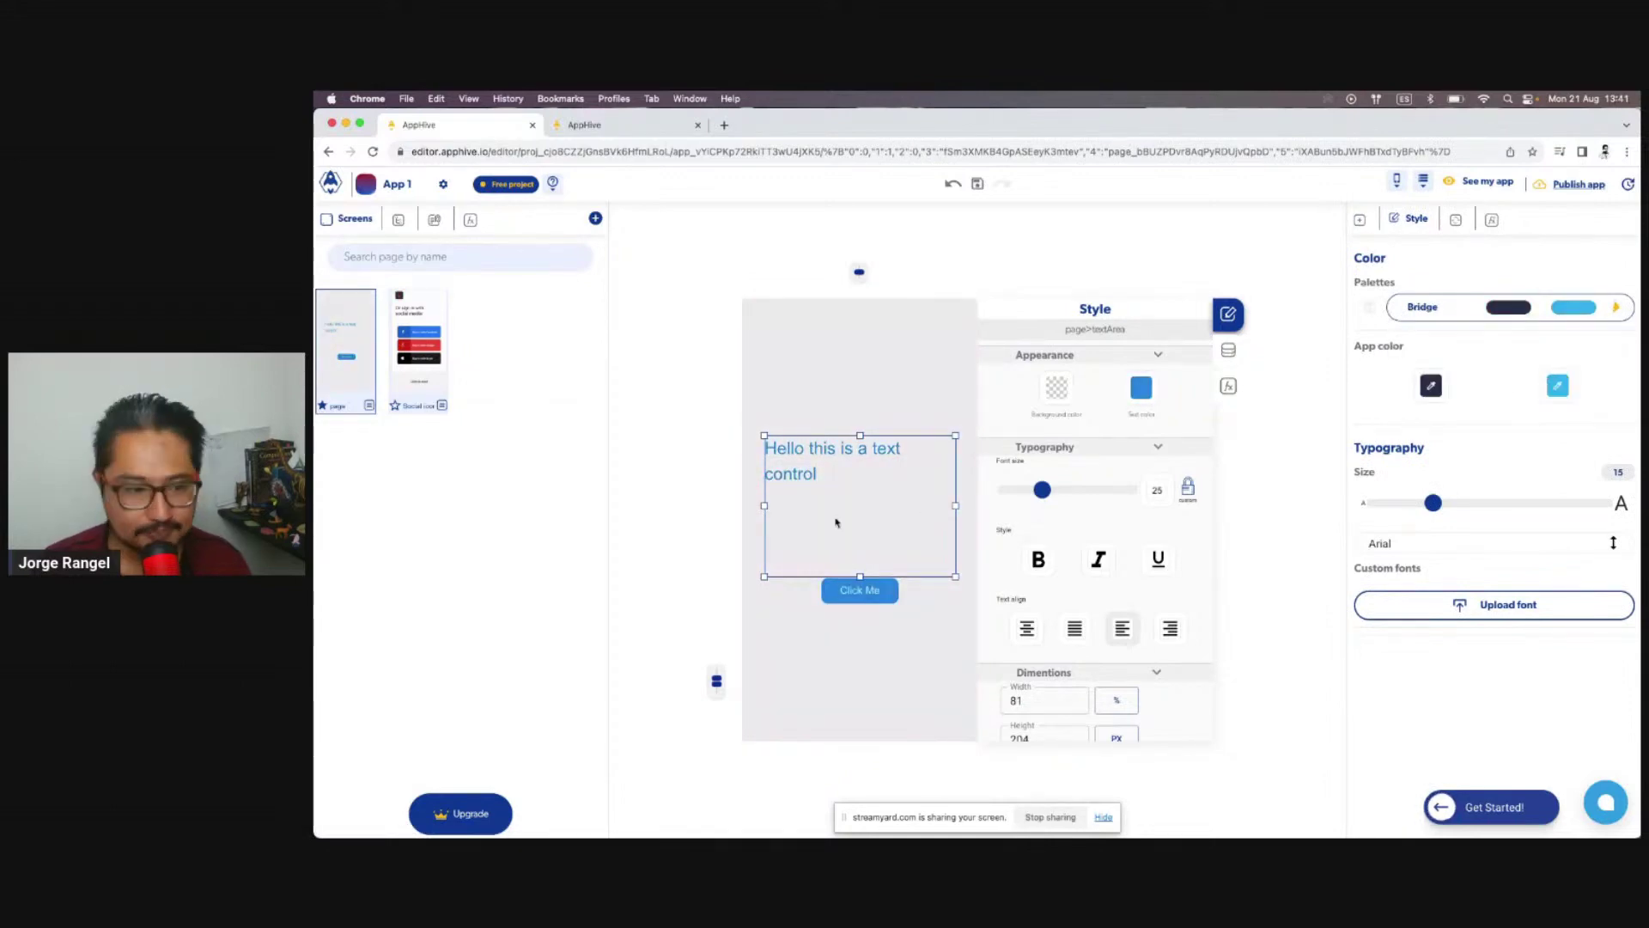
Select the Click Me button and text box to check their new blue styles.
left_click(841, 595)
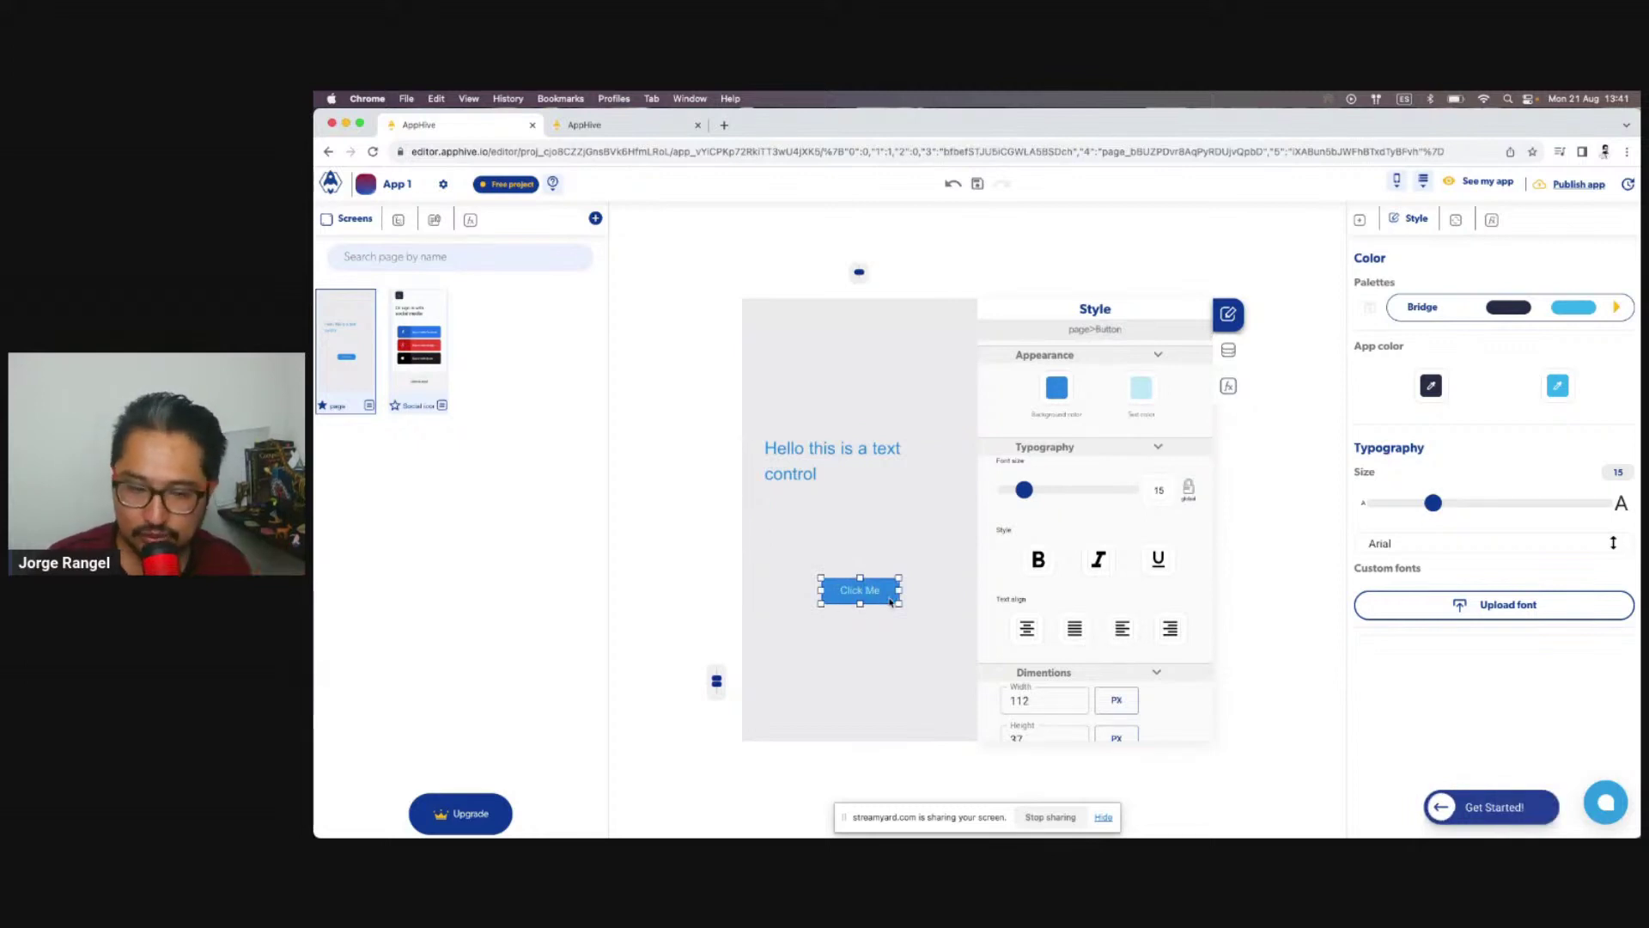
left_click(891, 486)
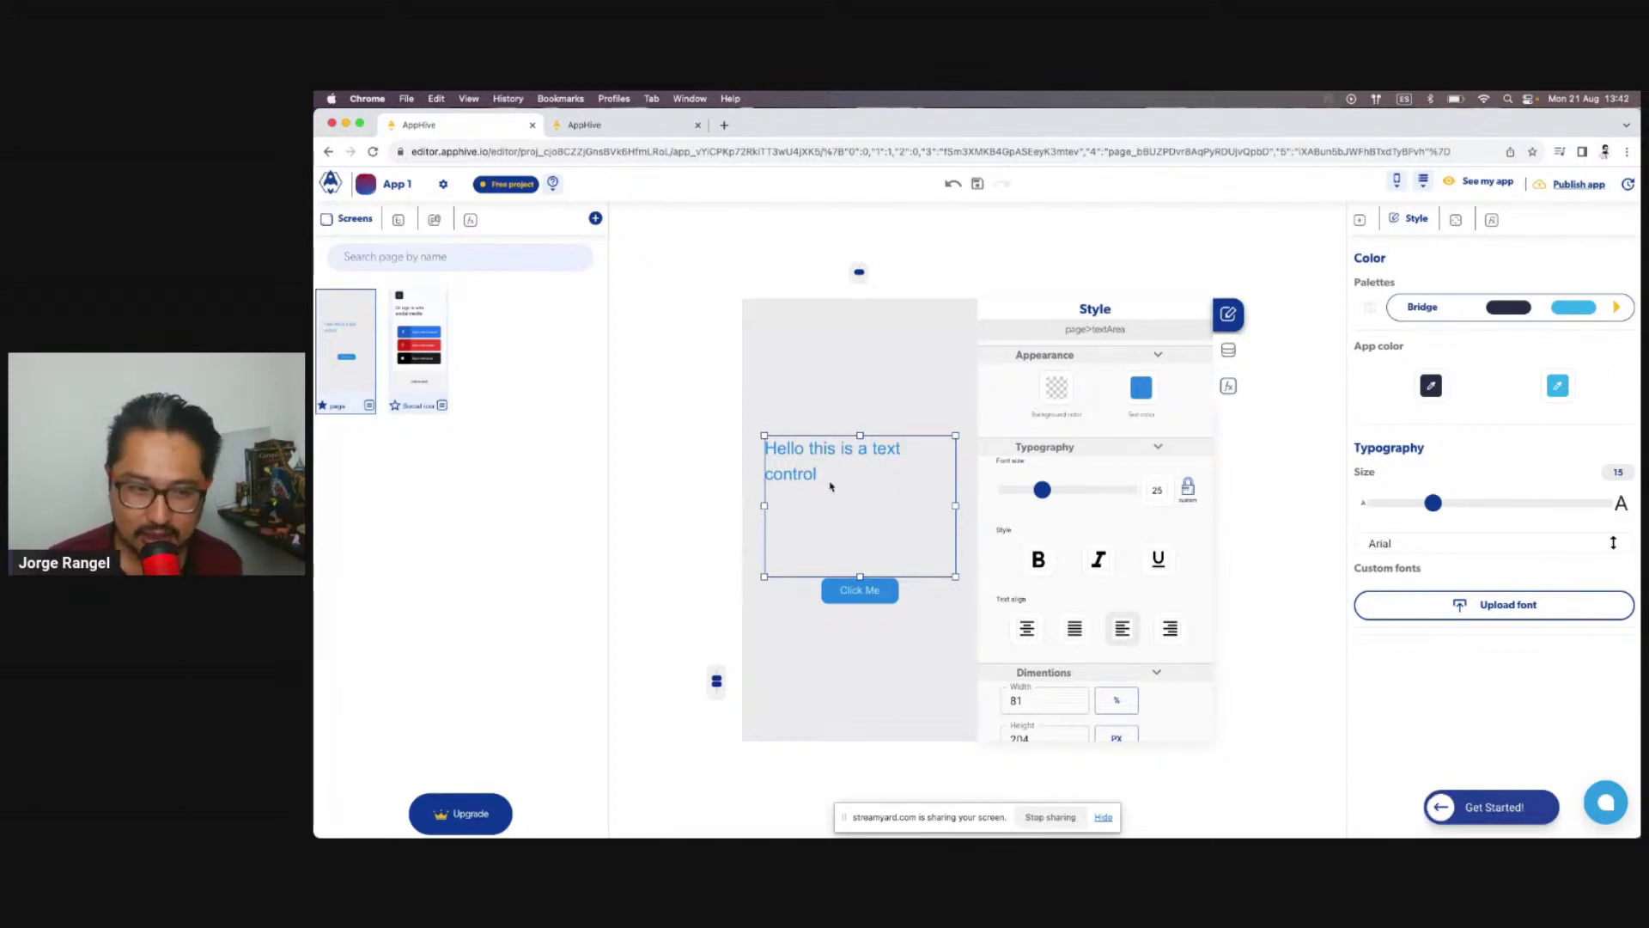
left_click(882, 596)
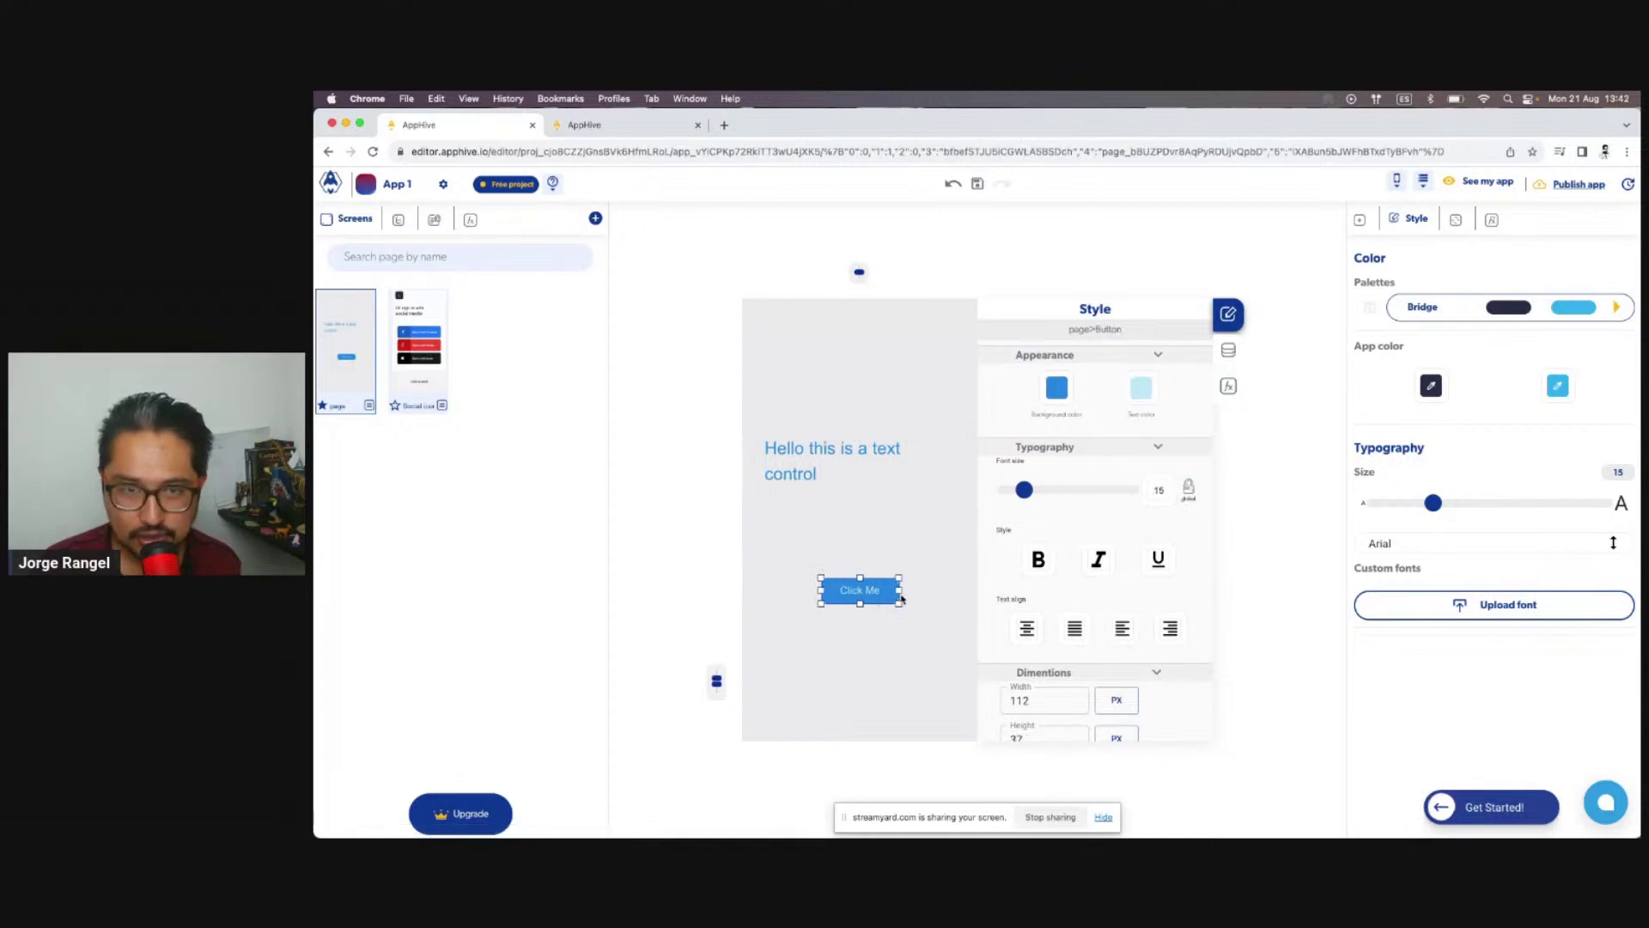
left_click(842, 460)
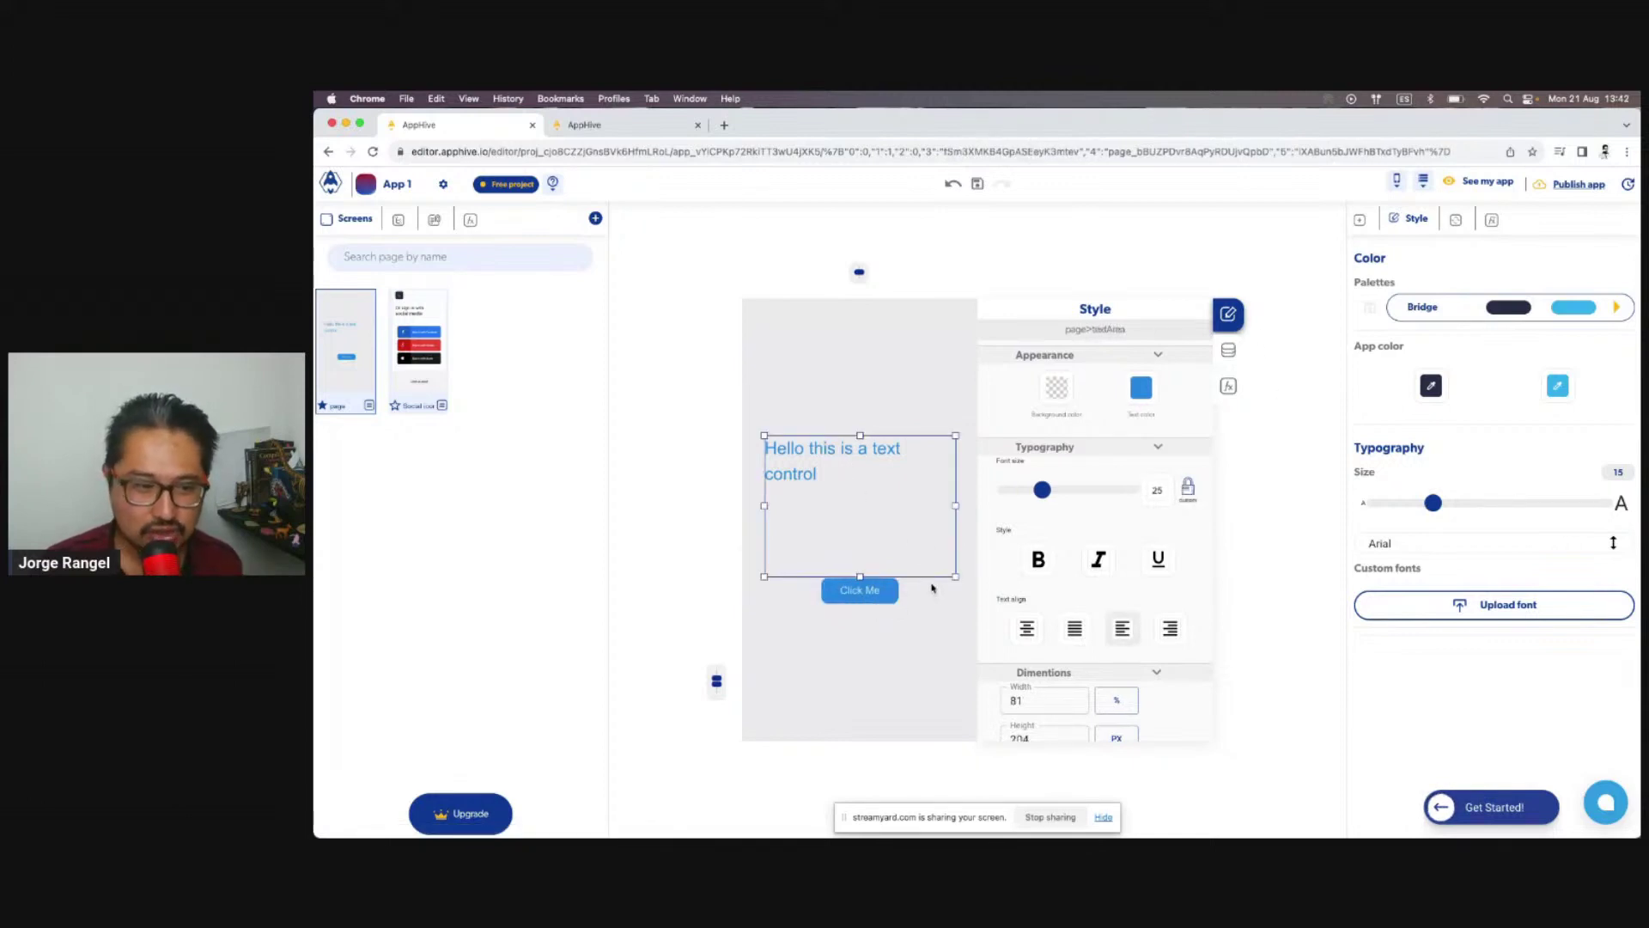
left_click(890, 598)
Delete the debugLog action from the Click Me button's onPress event.
left_click(1229, 386)
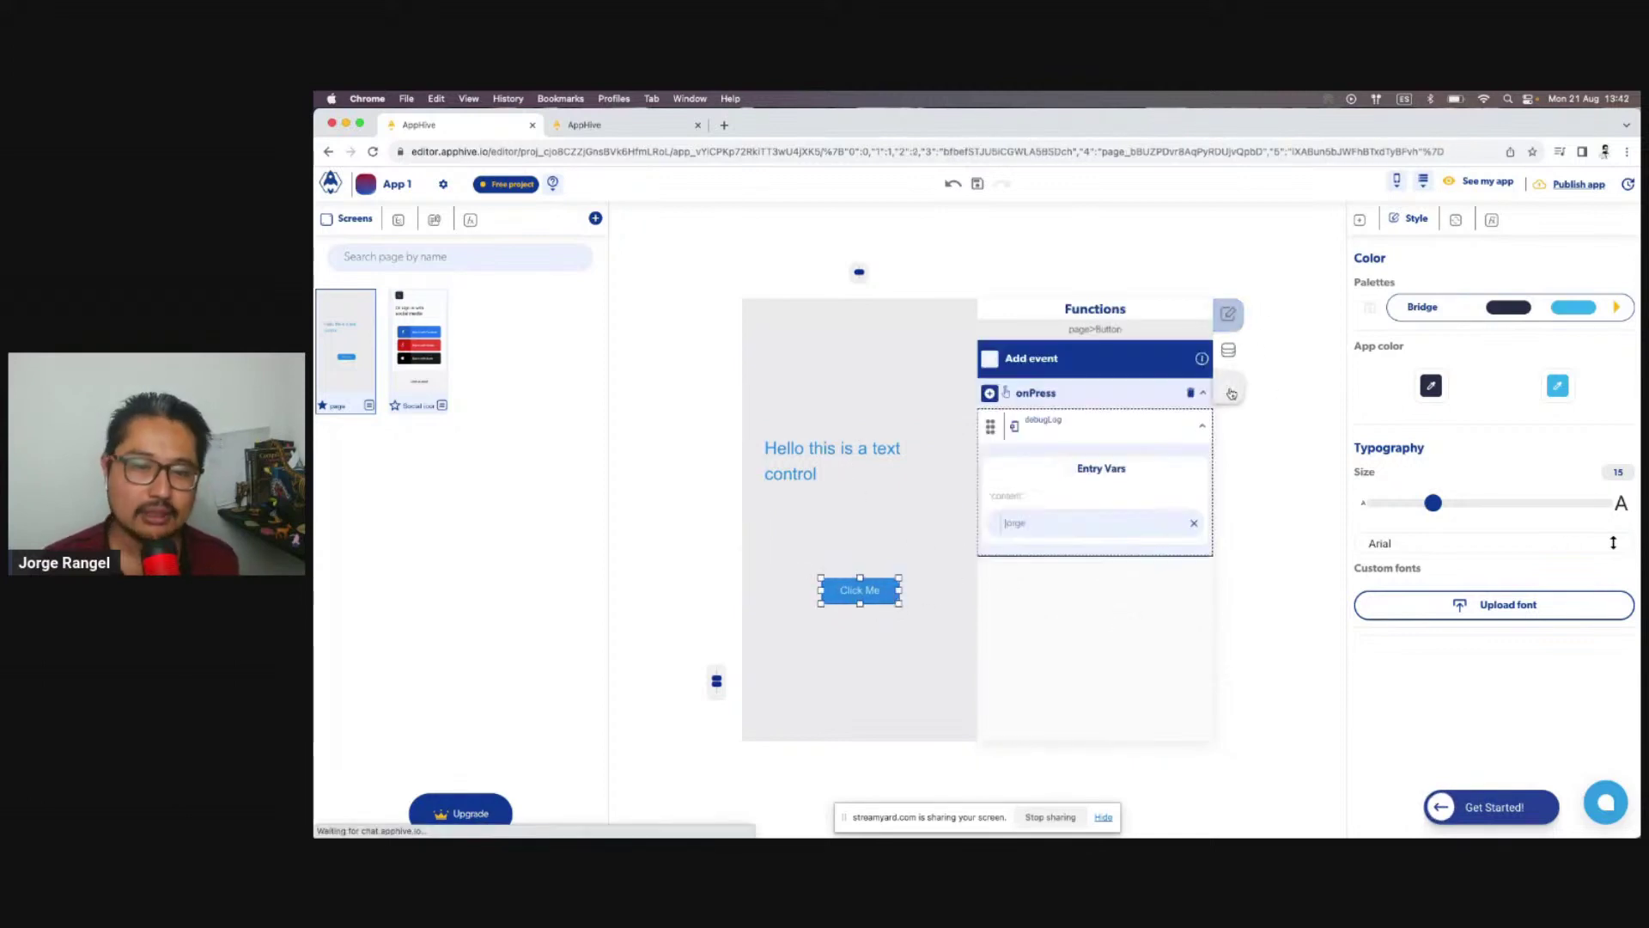
mouse_move(1194, 436)
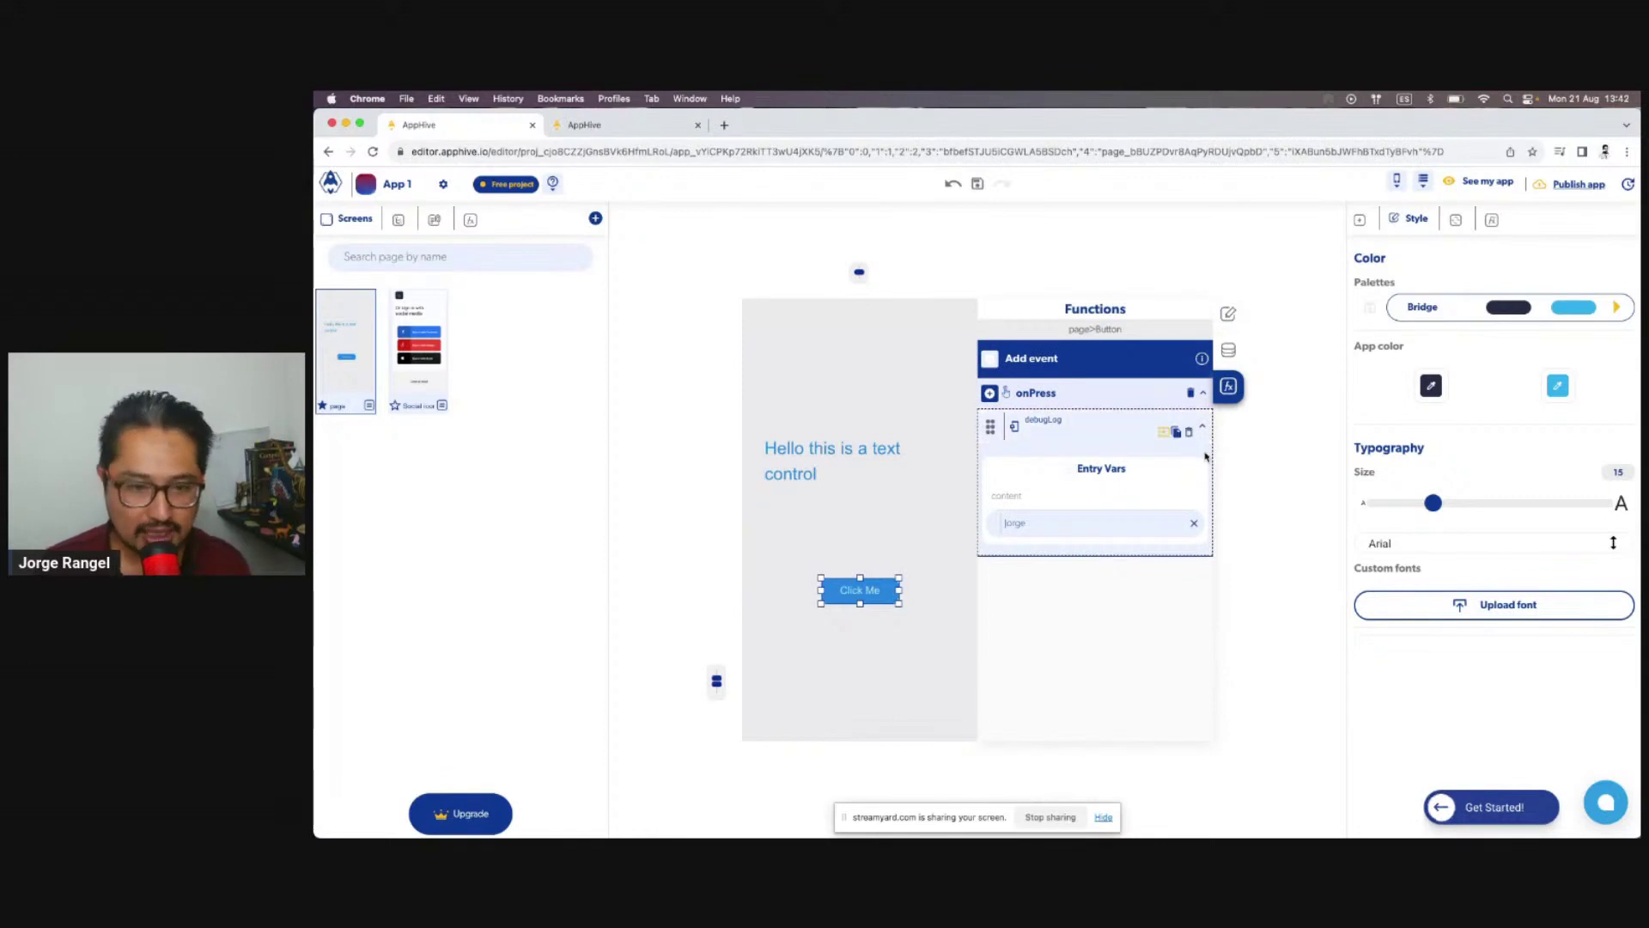
left_click(1191, 435)
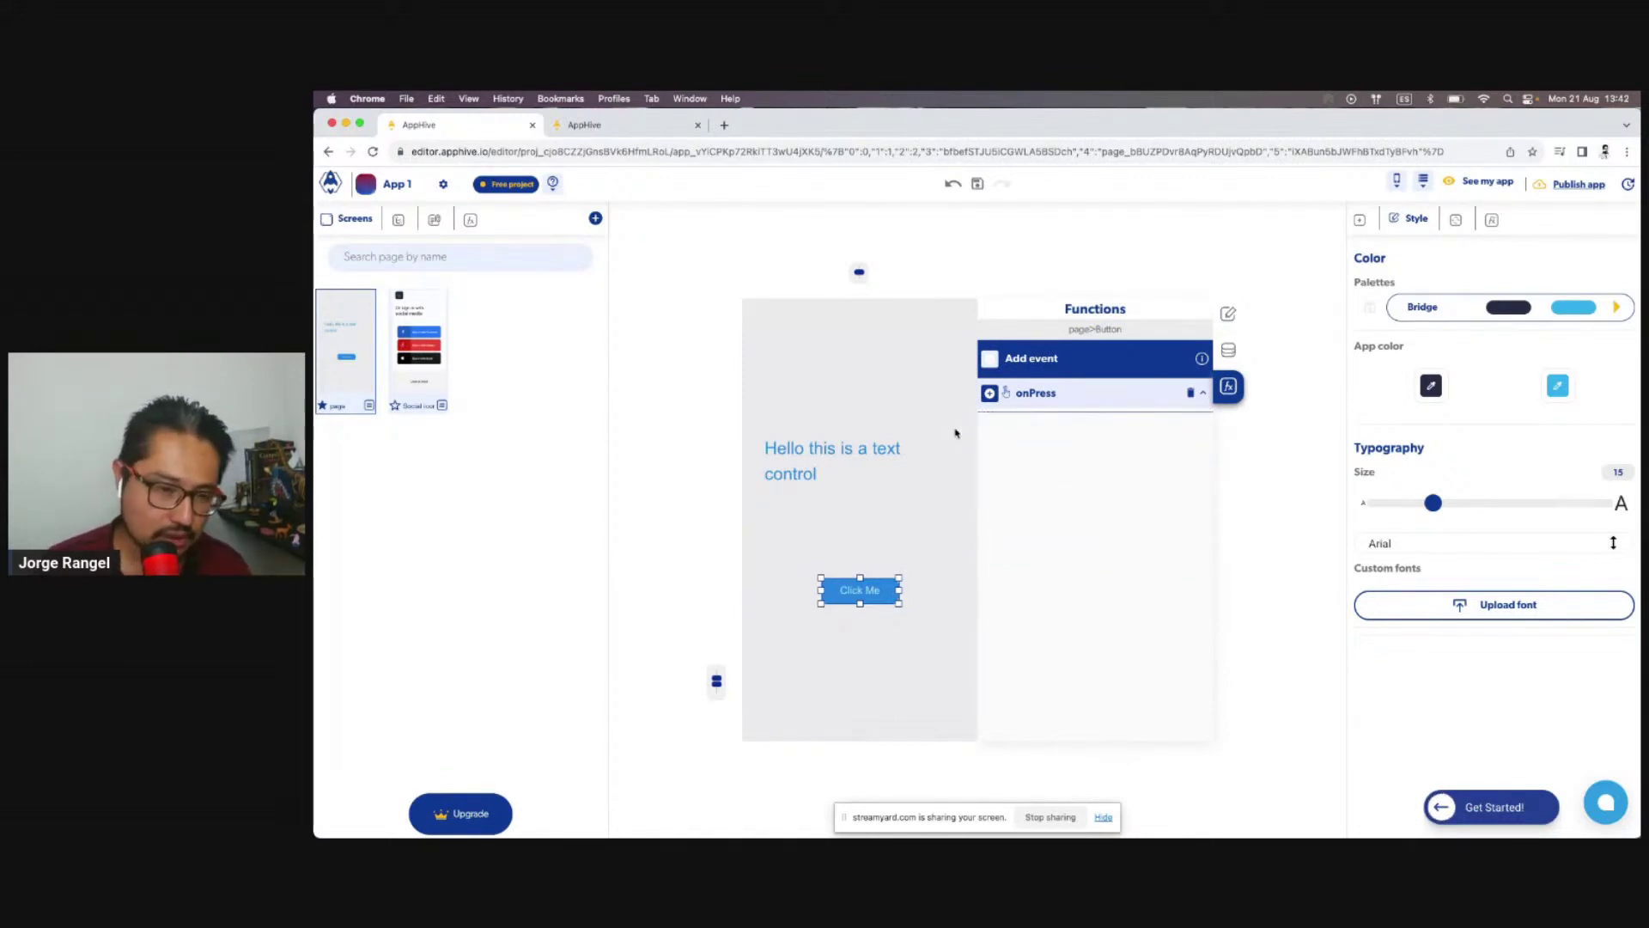
Add a Modify control action to onPress by searching 'mo'.
left_click(990, 393)
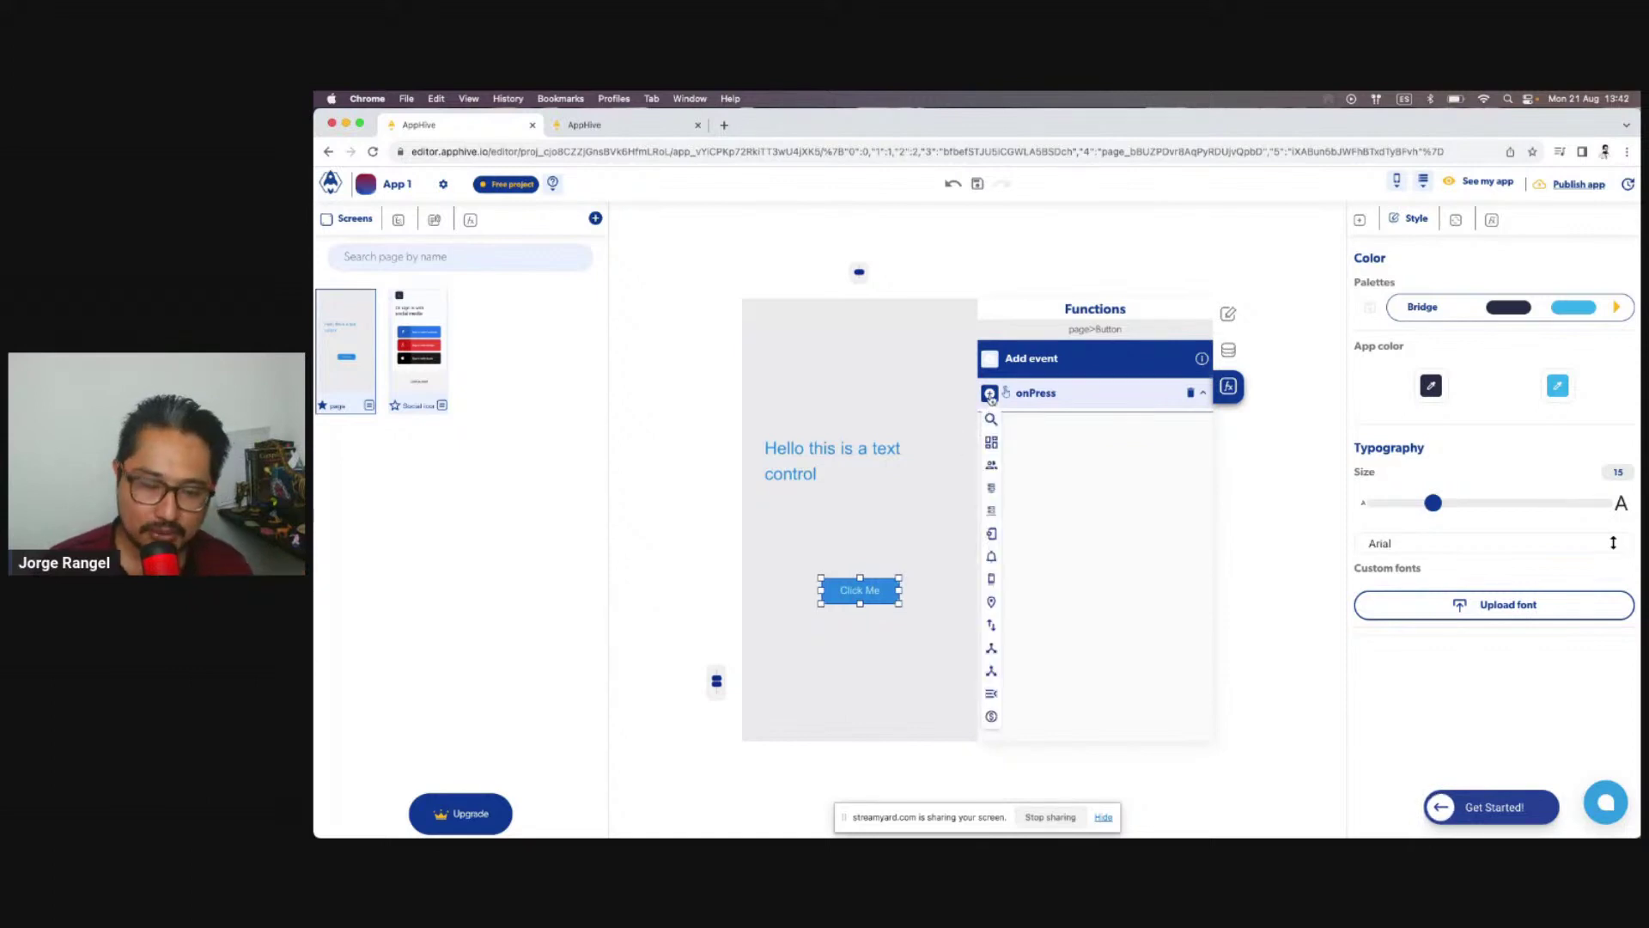
left_click(991, 419)
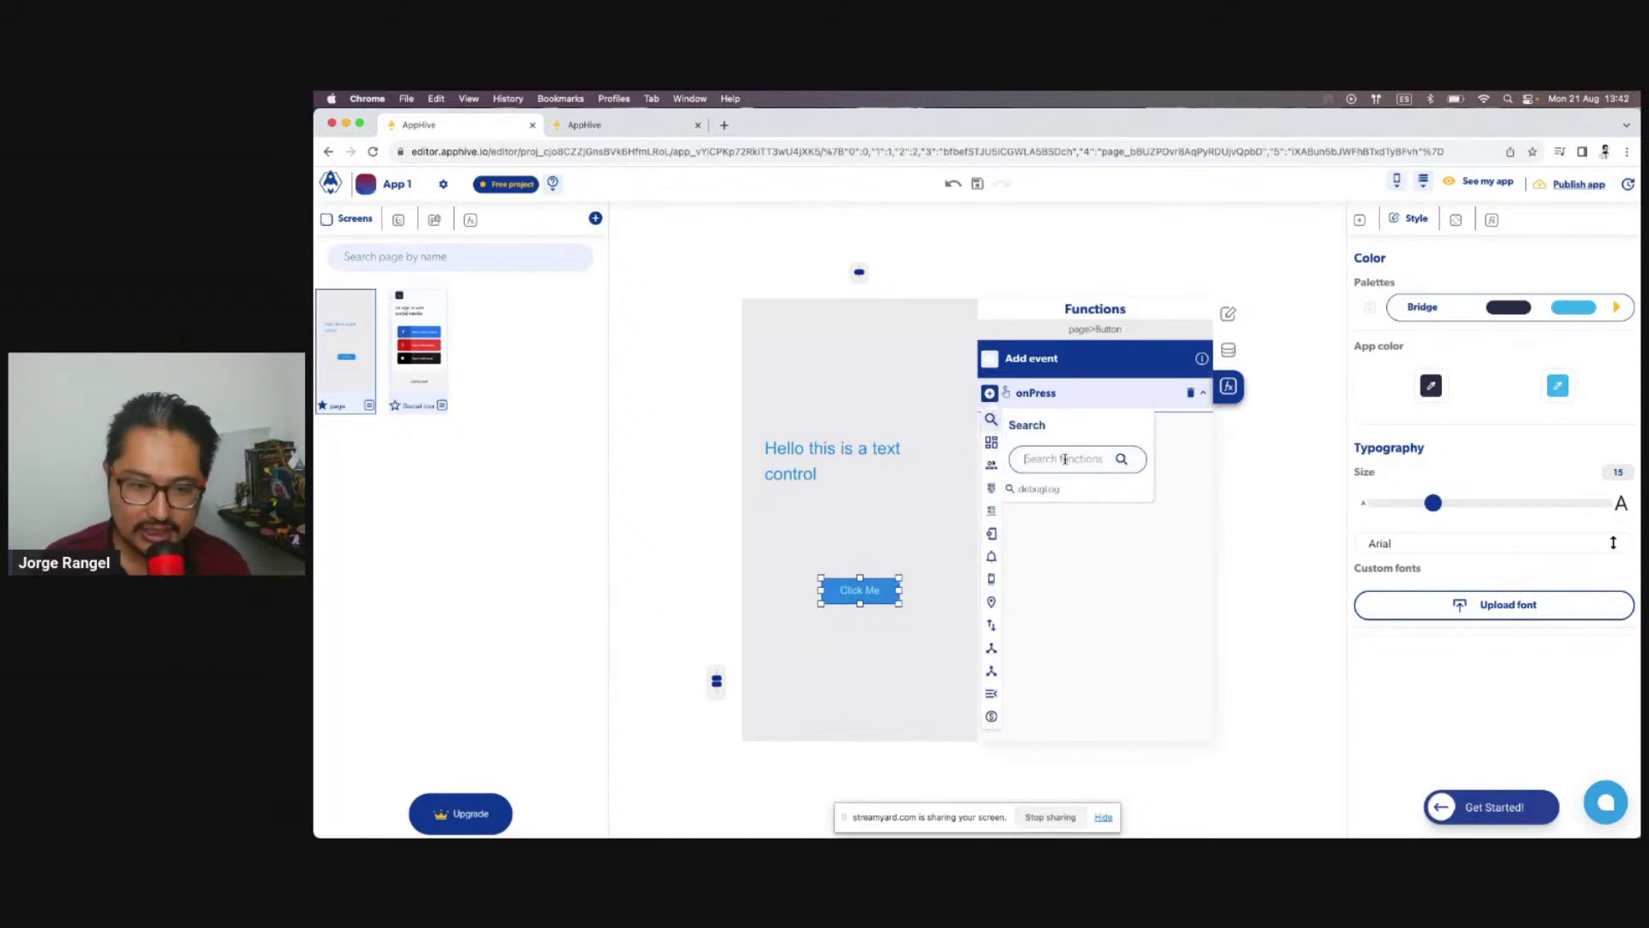
type("modi")
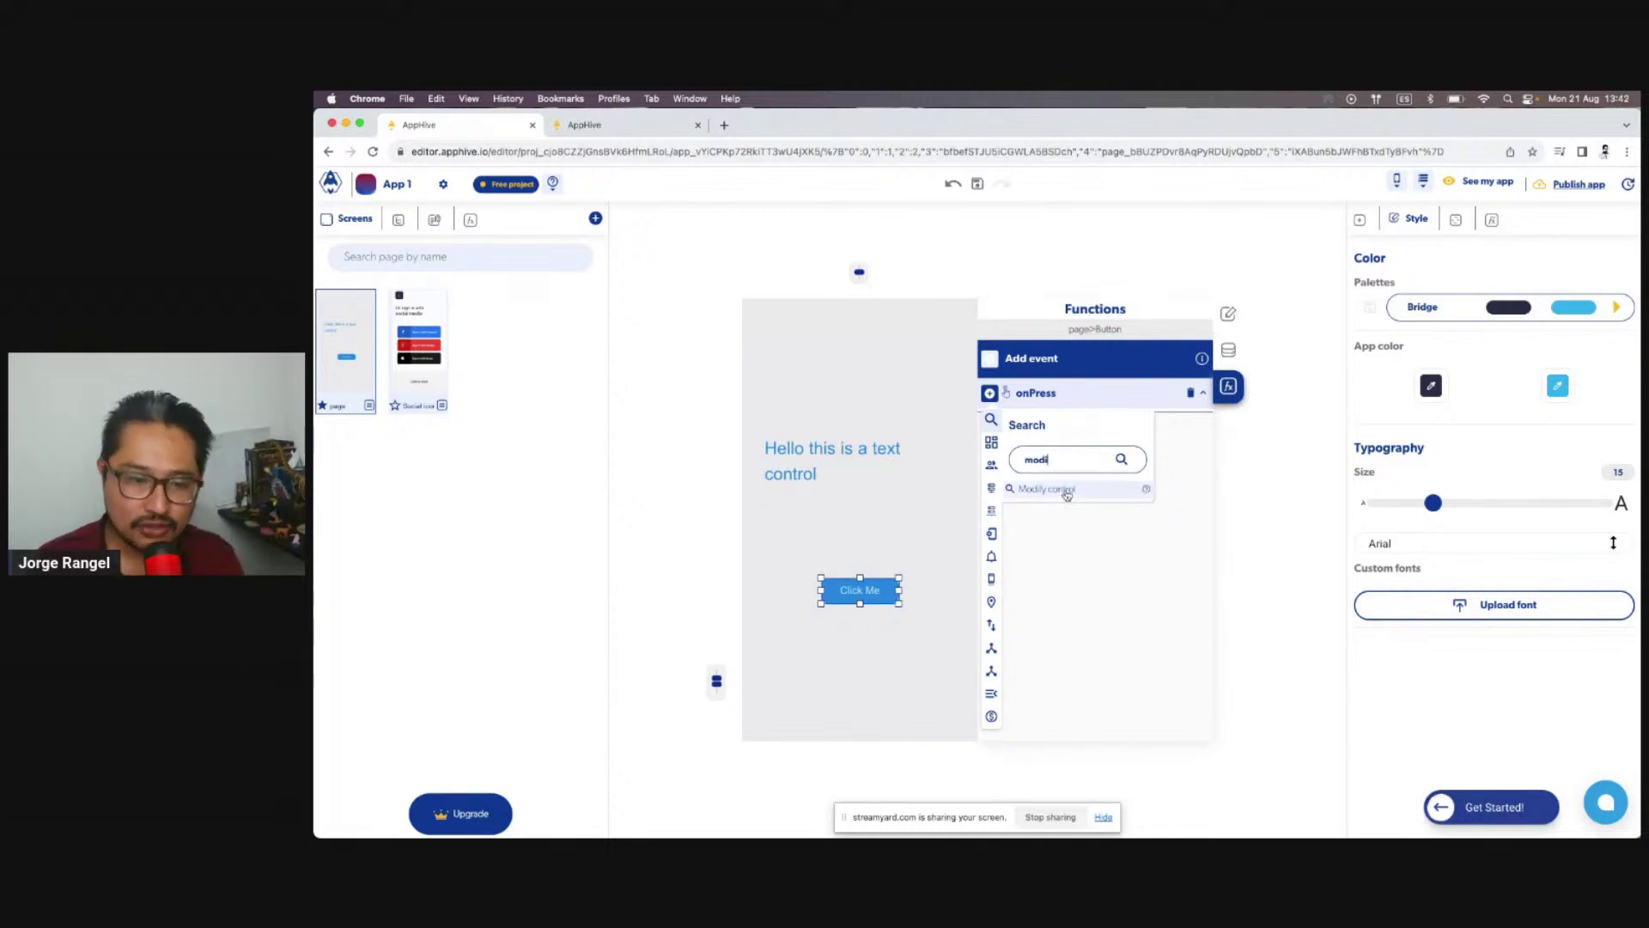
left_click(1066, 486)
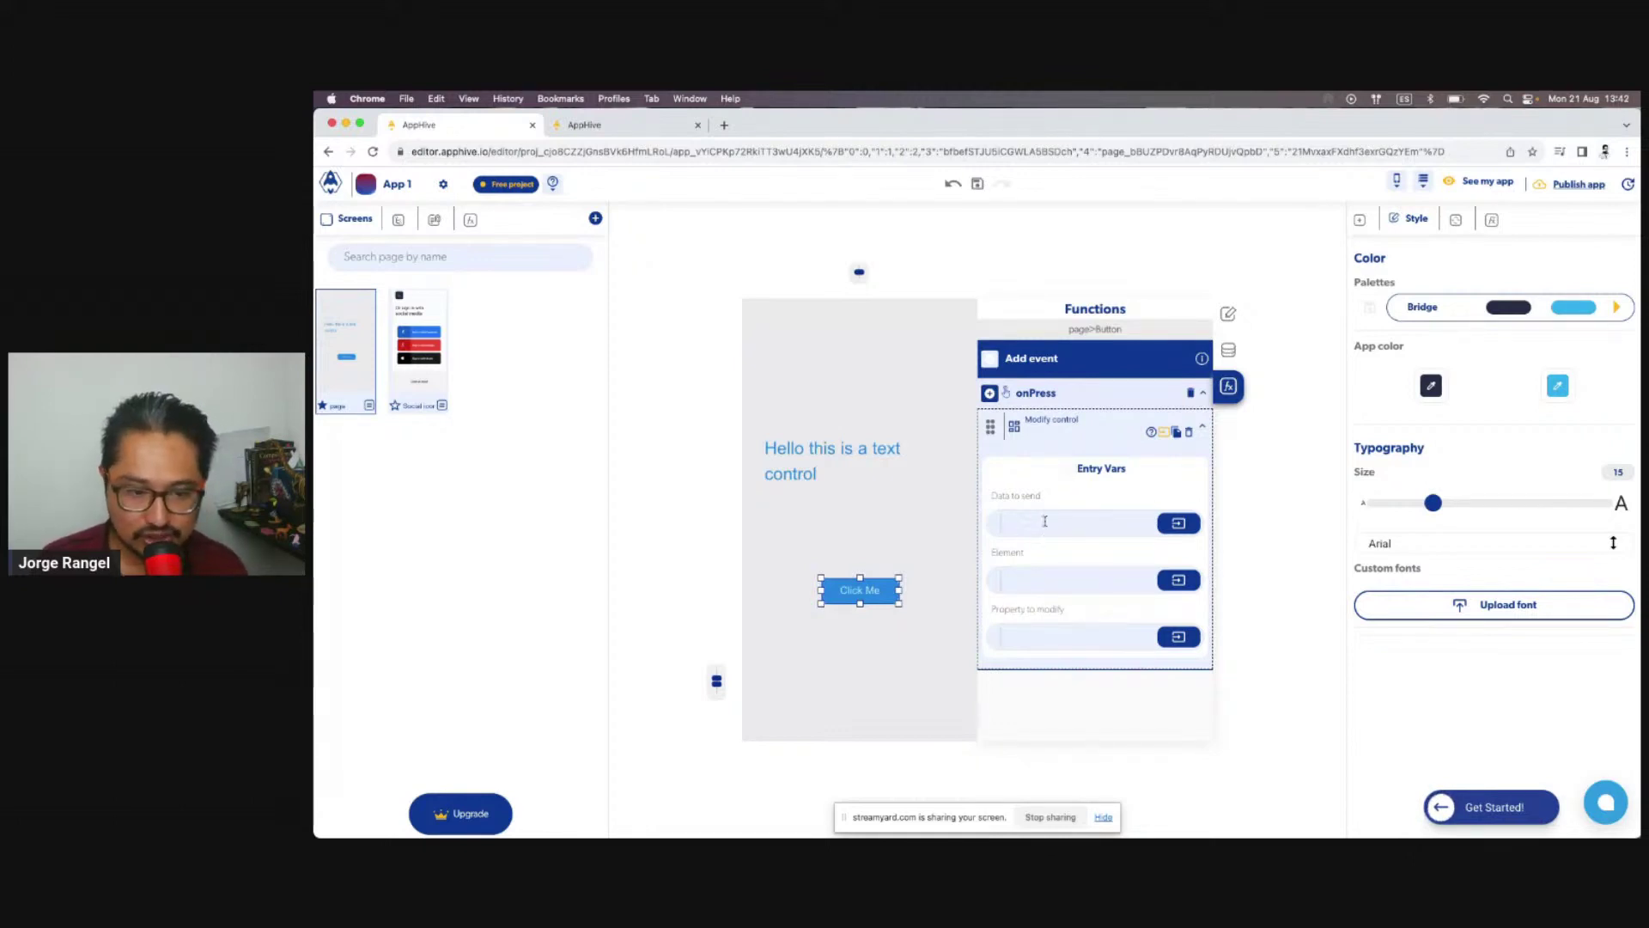
Set the Modify control action's data value to a generated UUID.
left_click(1179, 524)
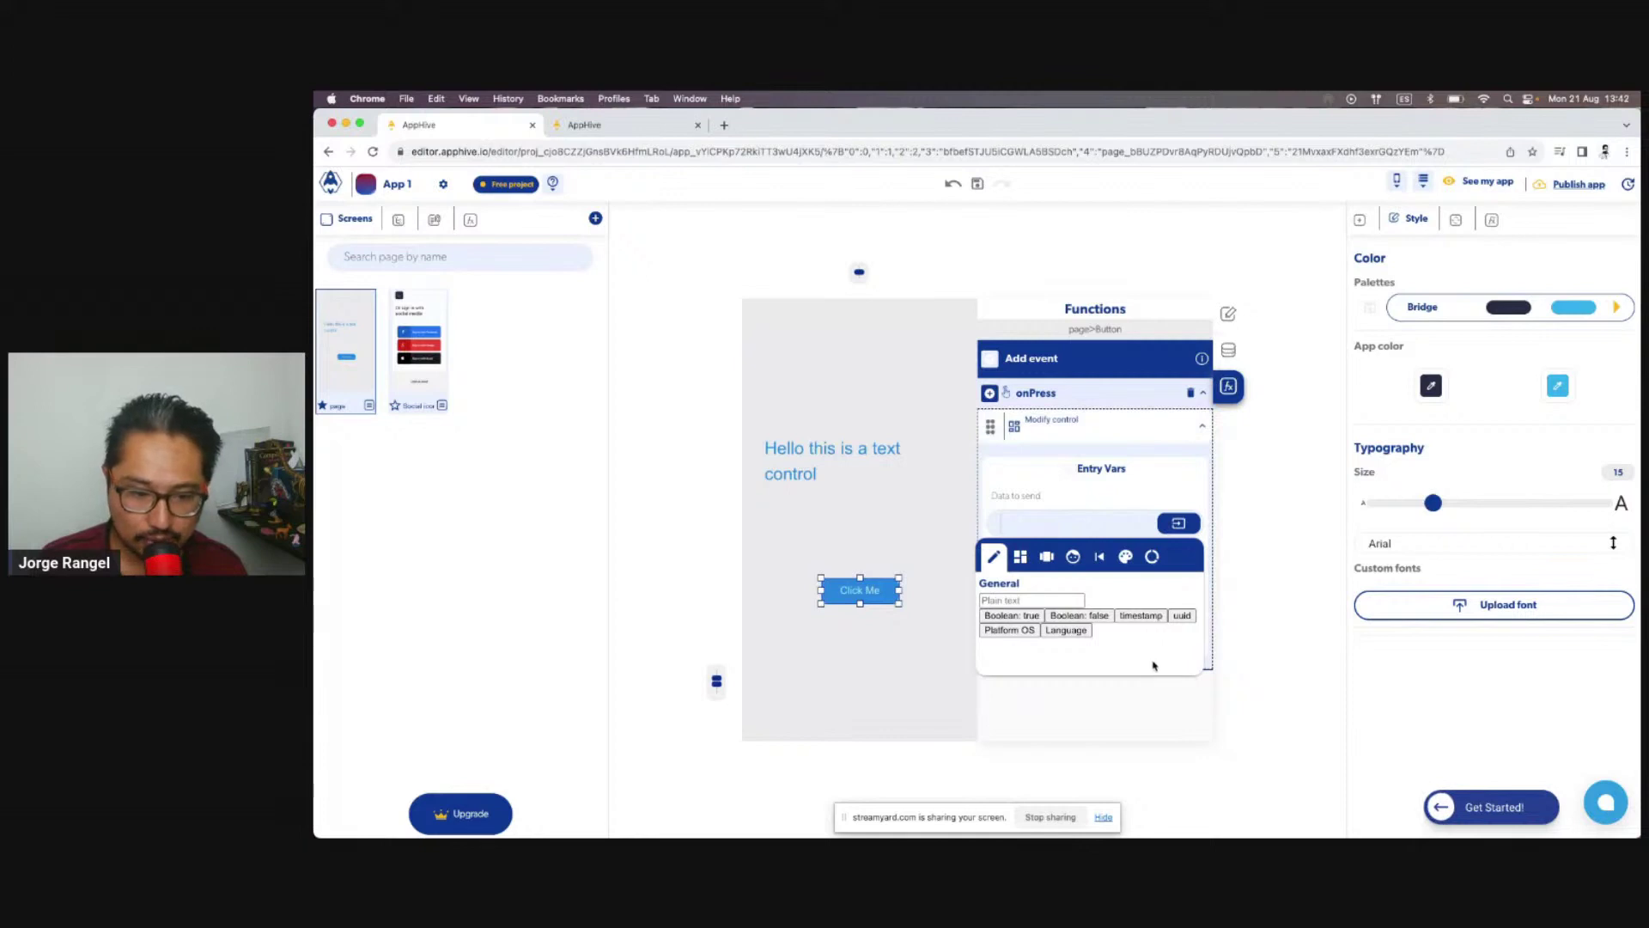
left_click(1182, 615)
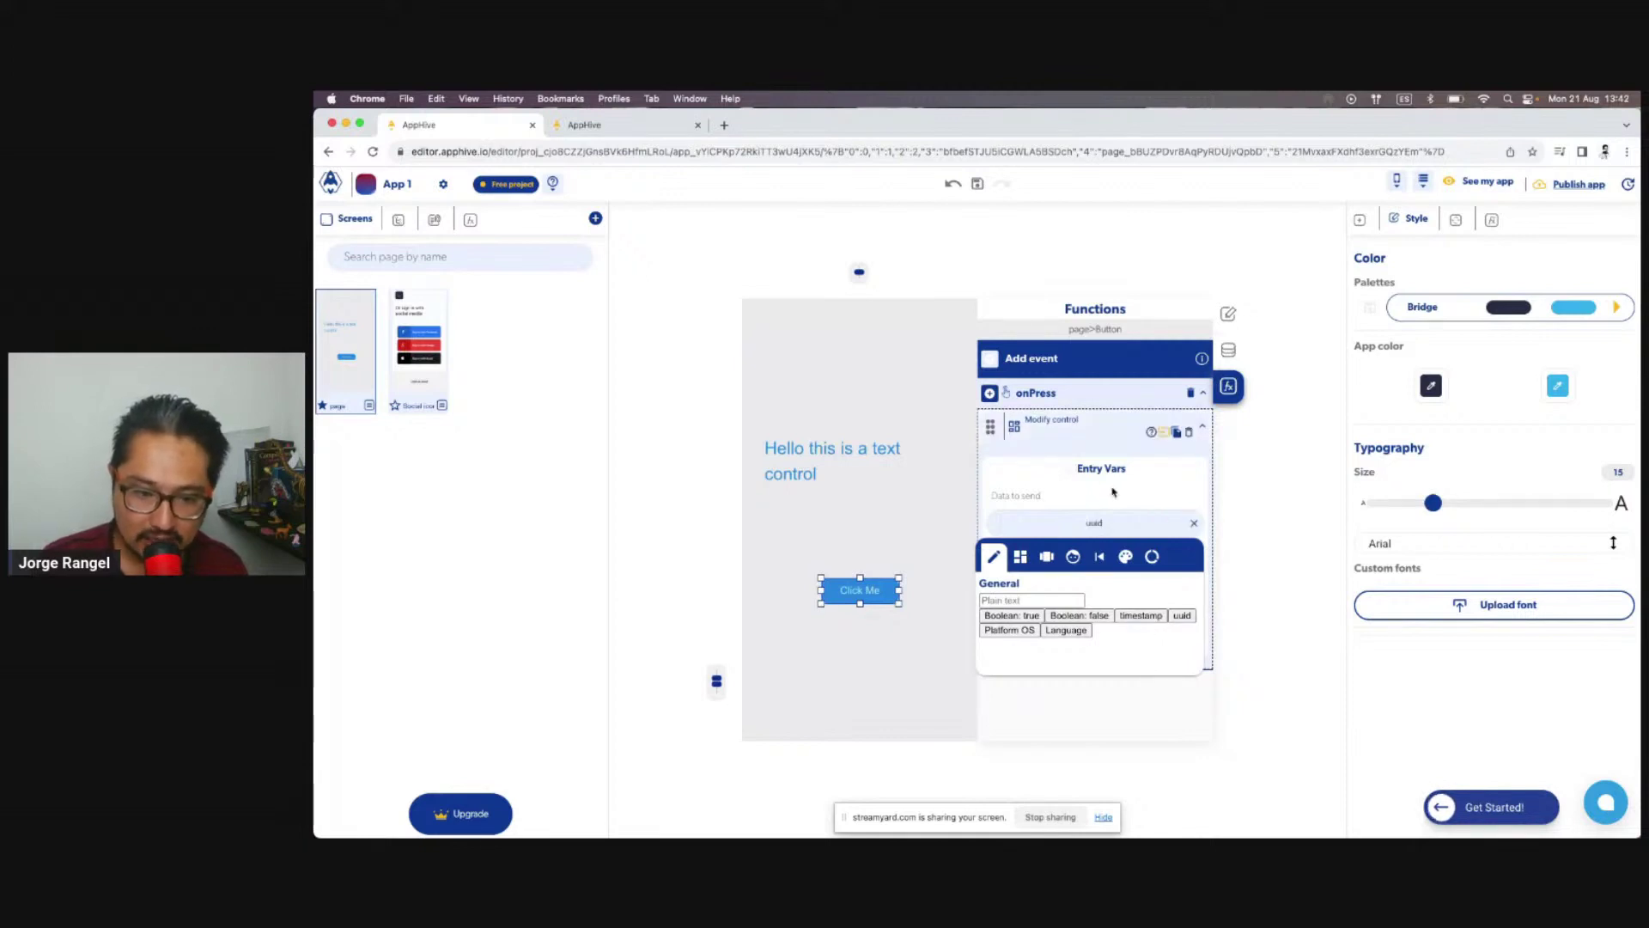
left_click(1116, 491)
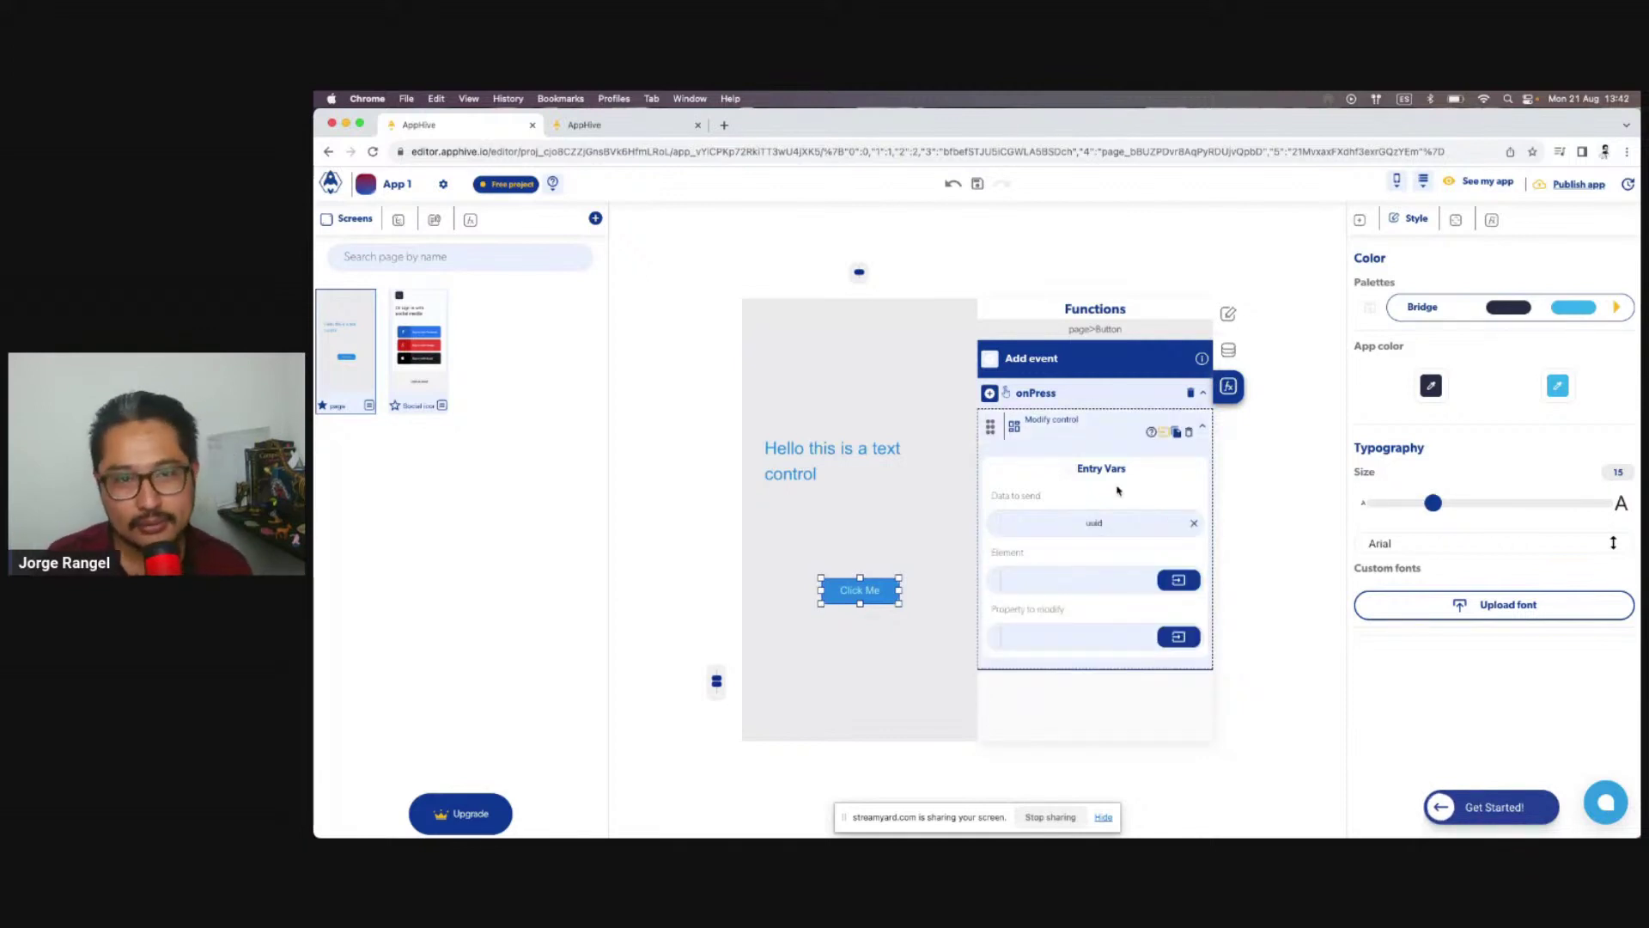
Target the textArea control and choose text as the property to modify.
left_click(1178, 582)
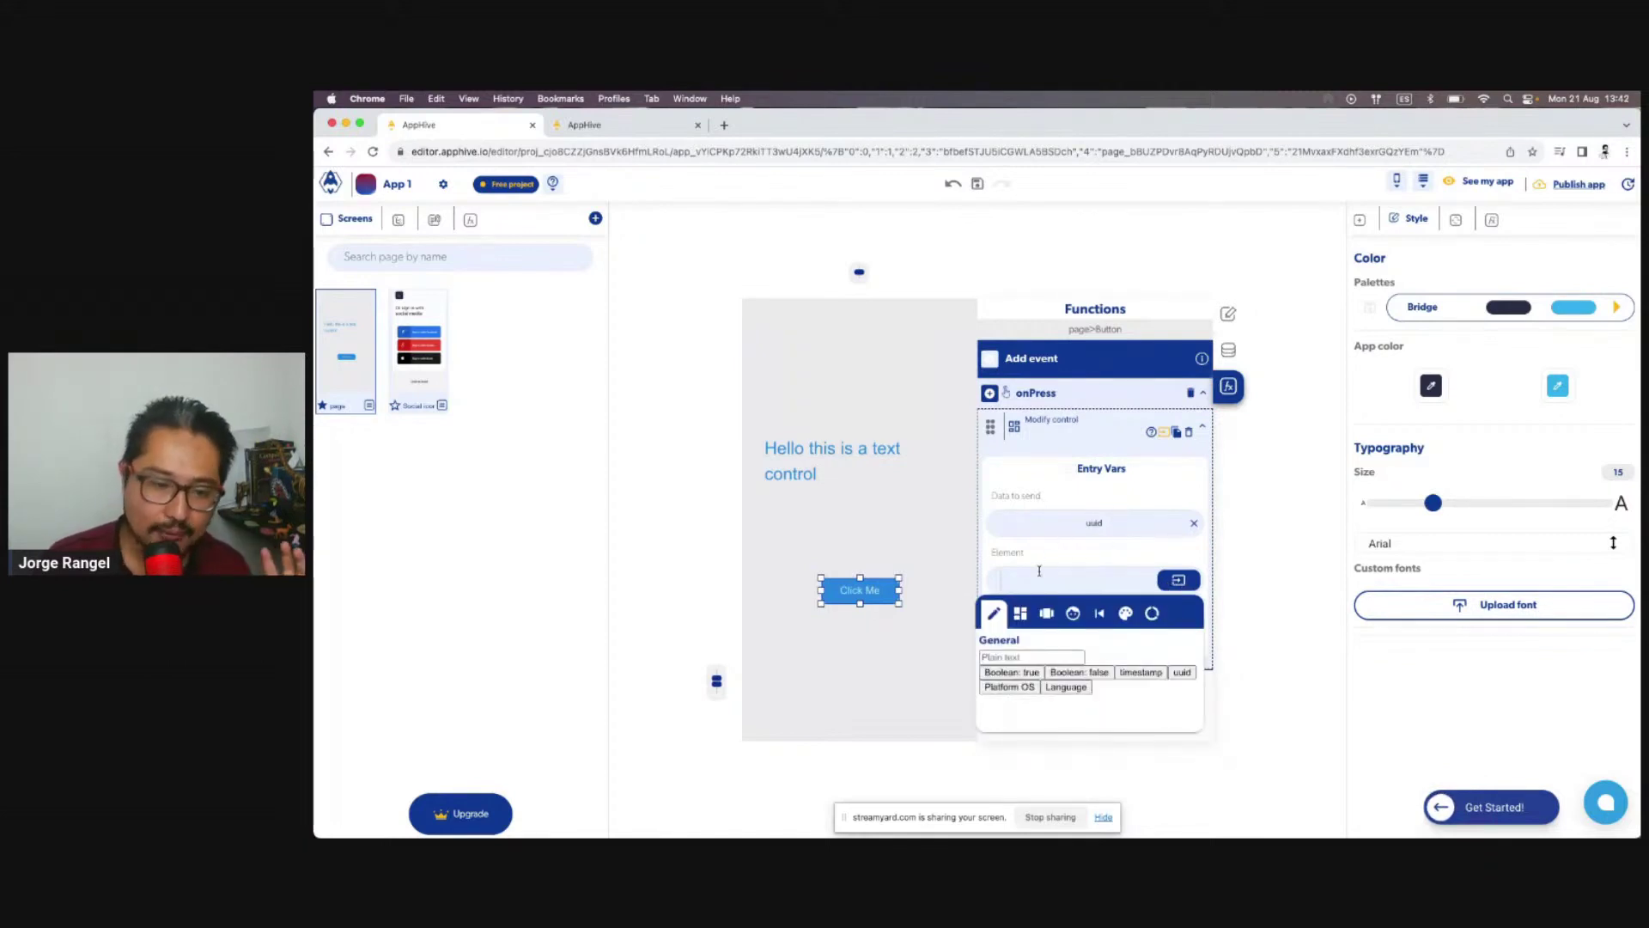
left_click(1022, 615)
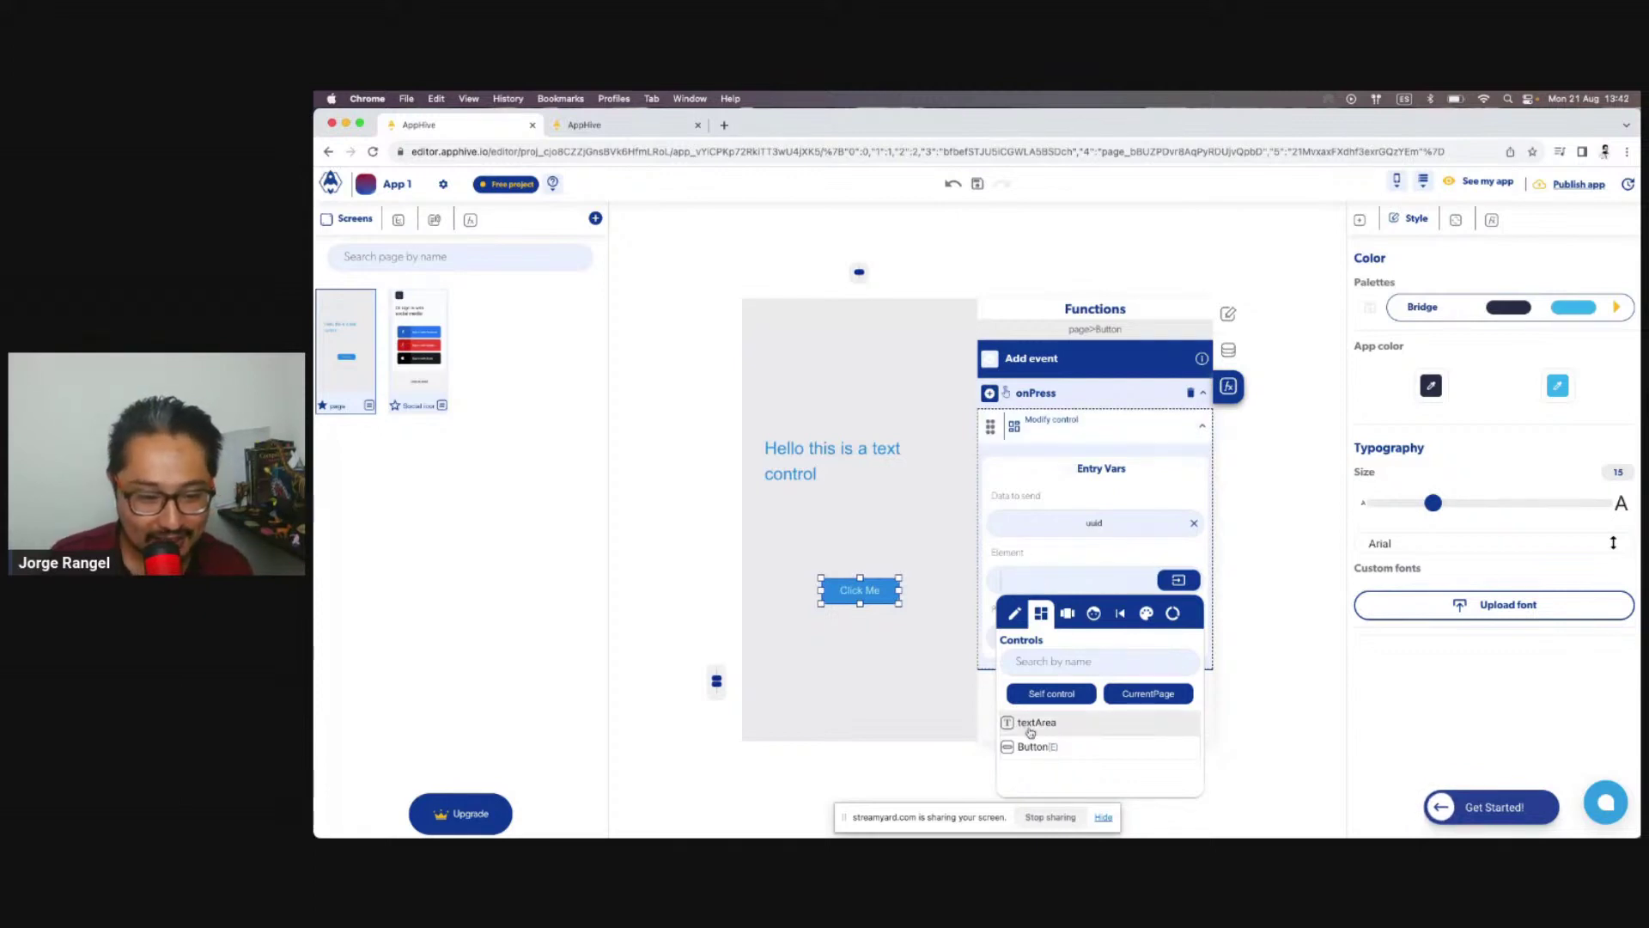
left_click(1037, 727)
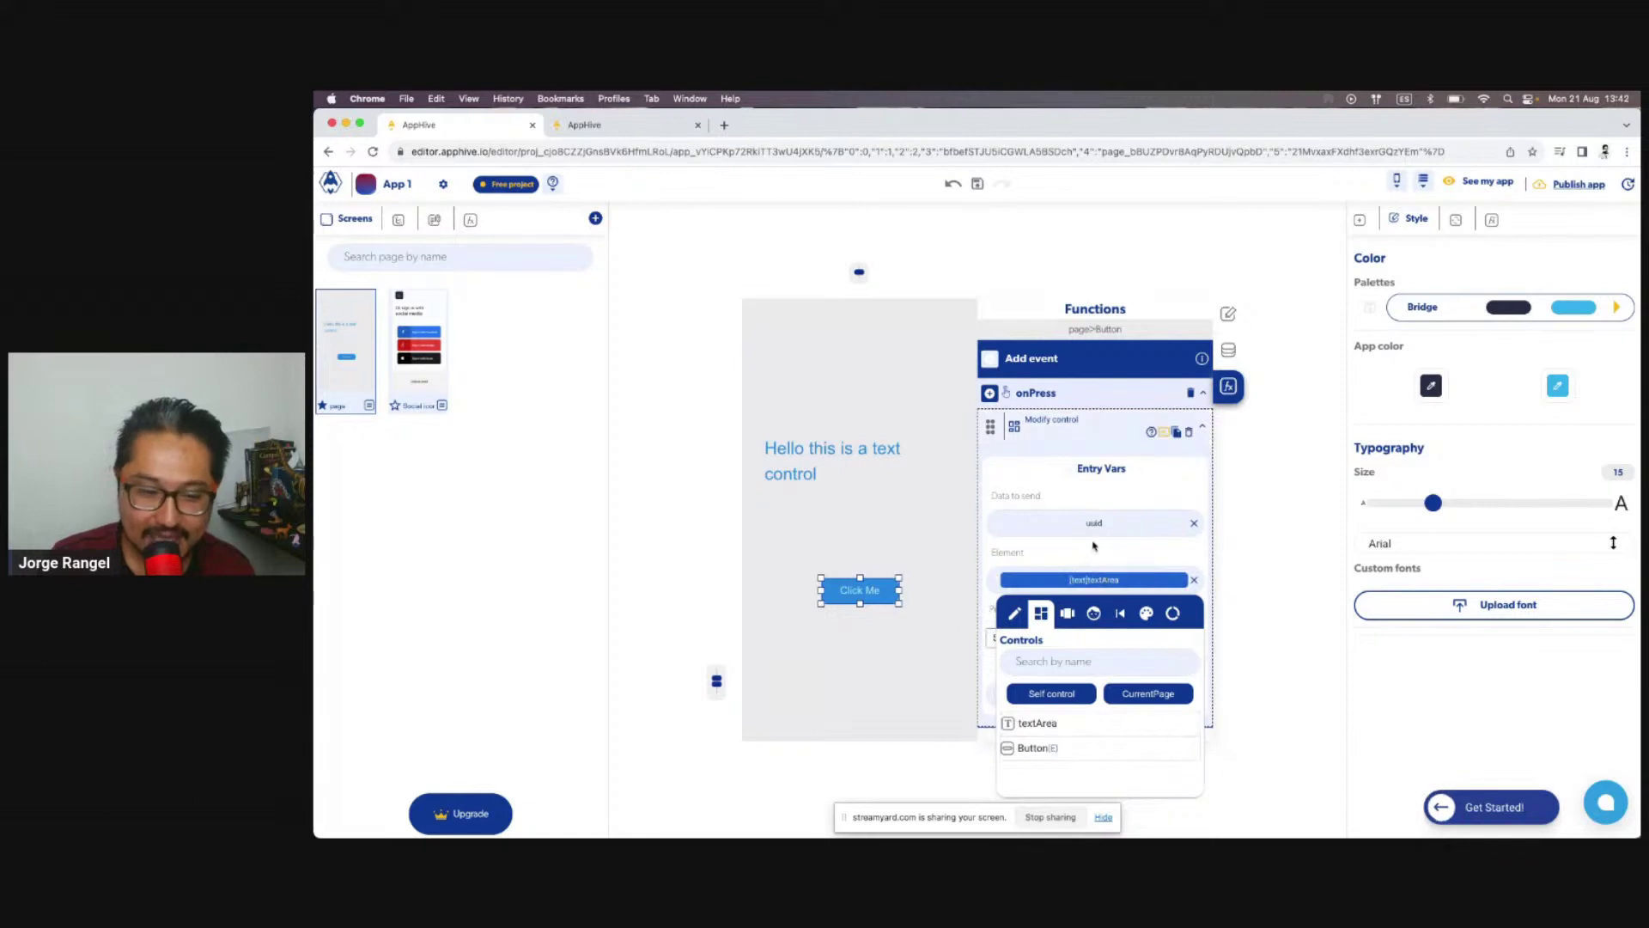
left_click(1093, 546)
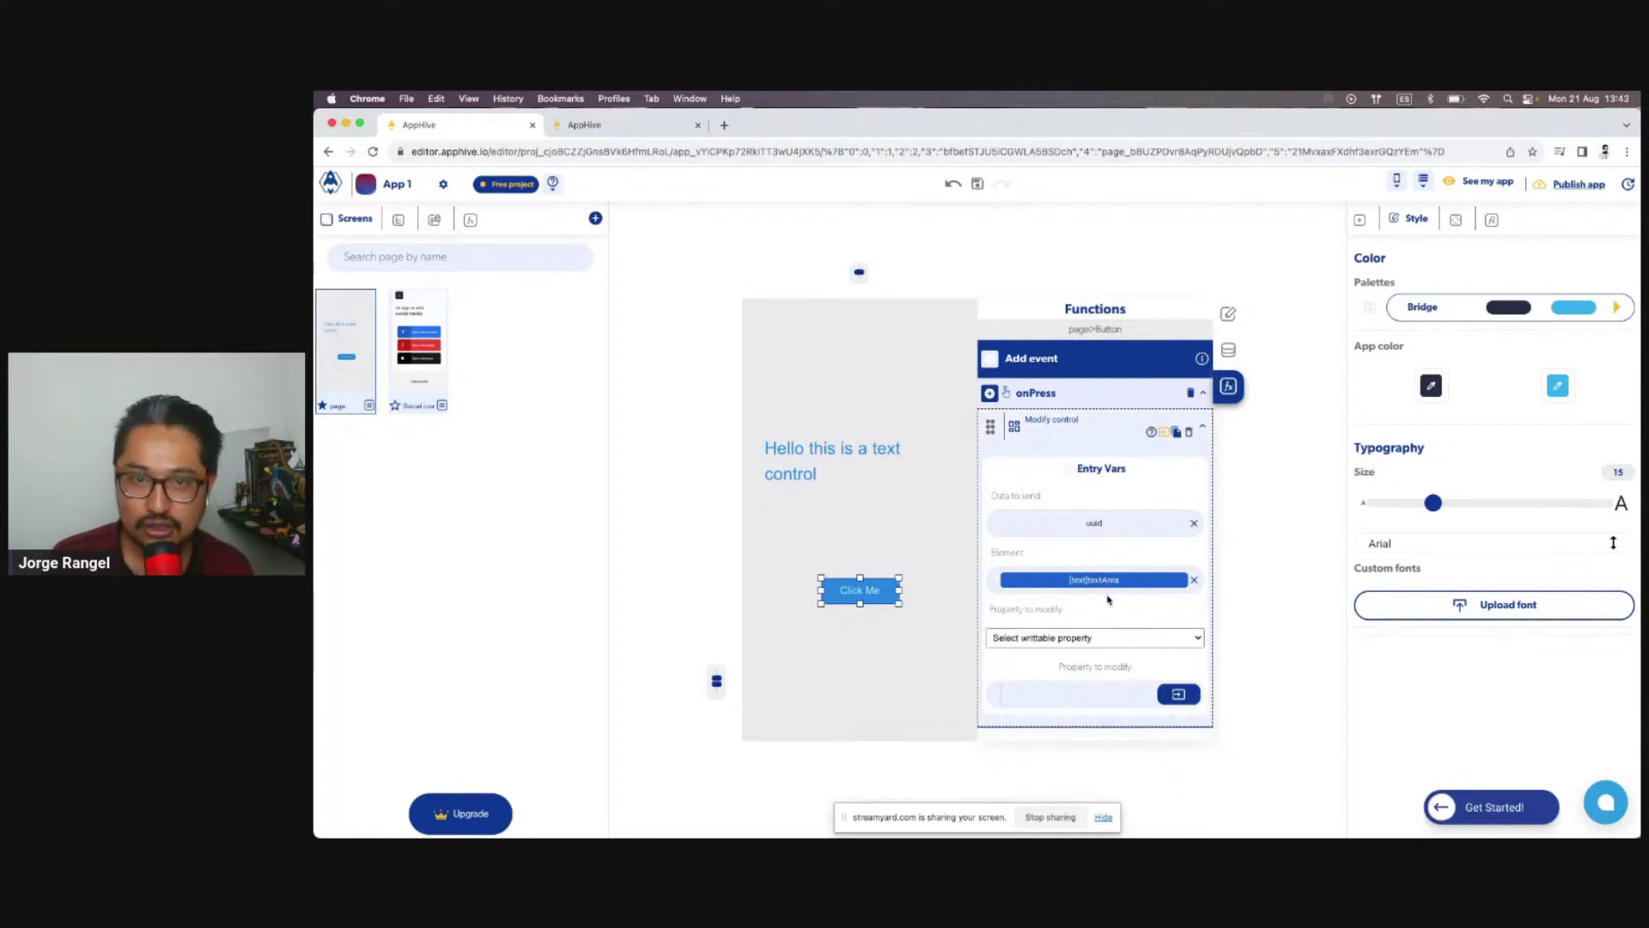
left_click(1106, 637)
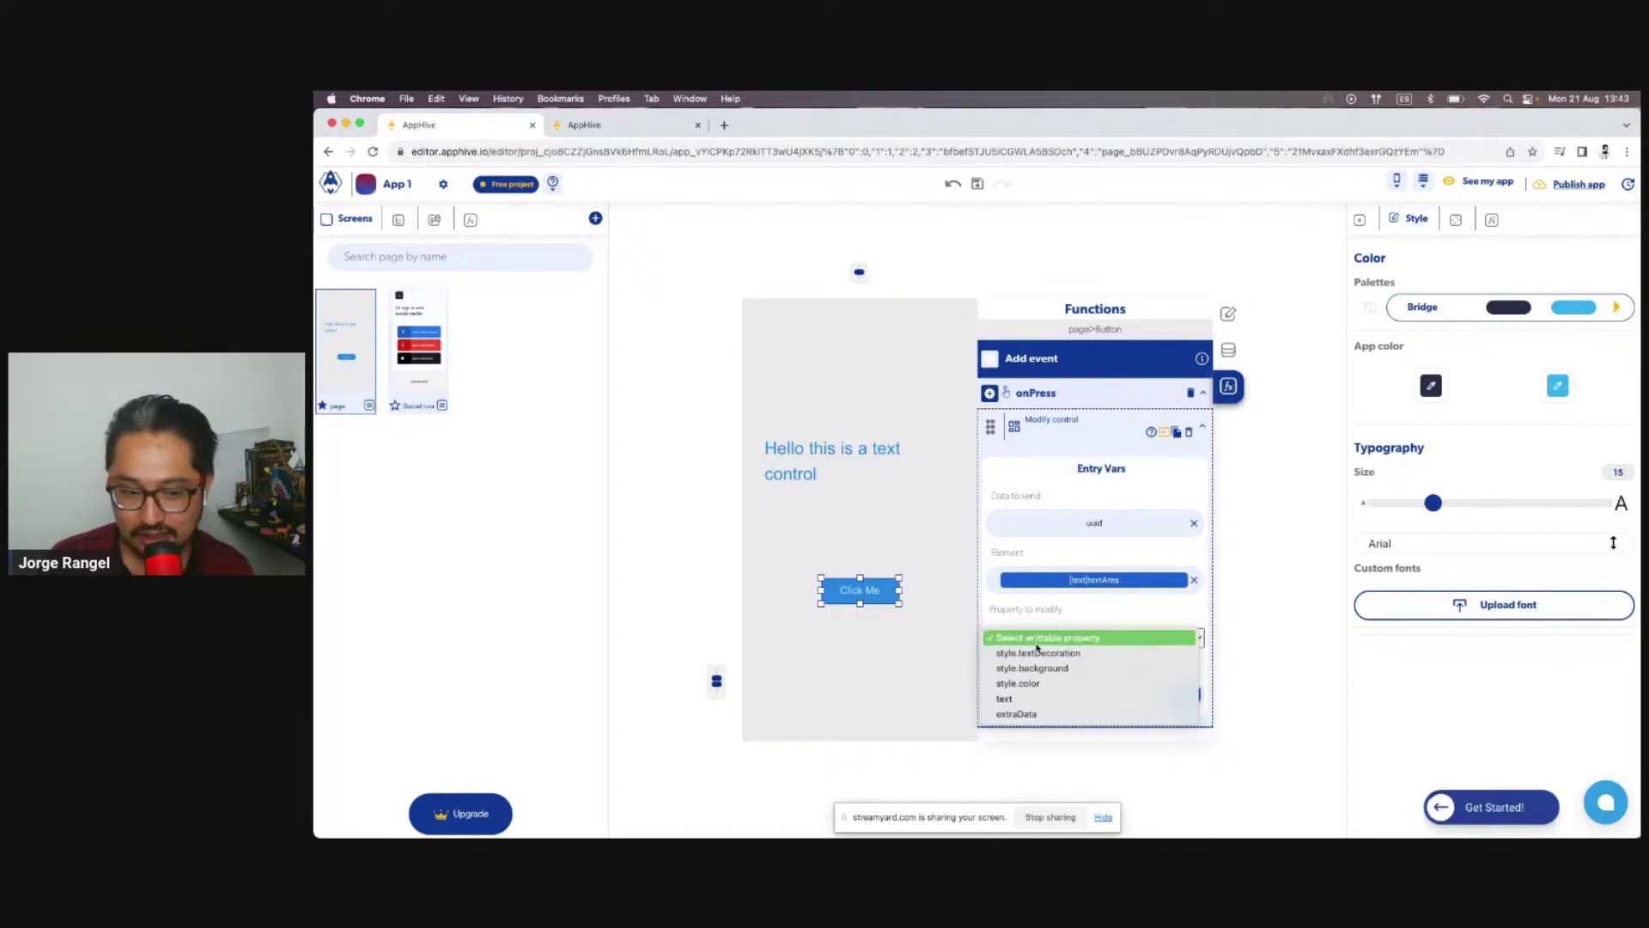
left_click(1015, 699)
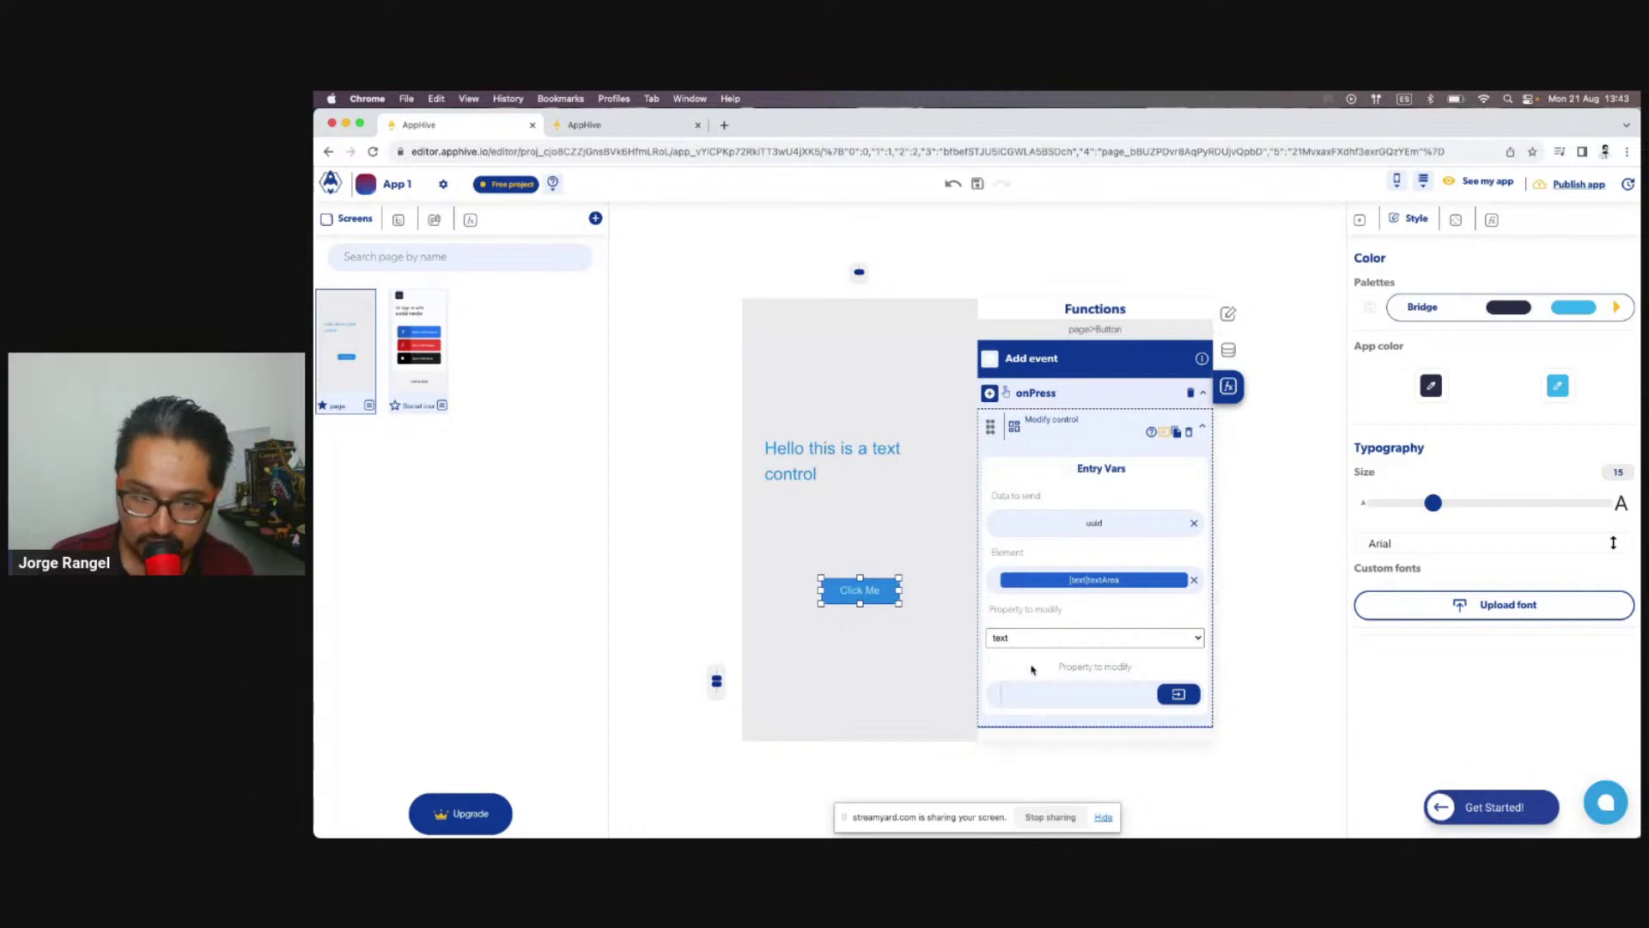
In the preview, press Click Me repeatedly to confirm each press shows a new UUID.
left_click(601, 124)
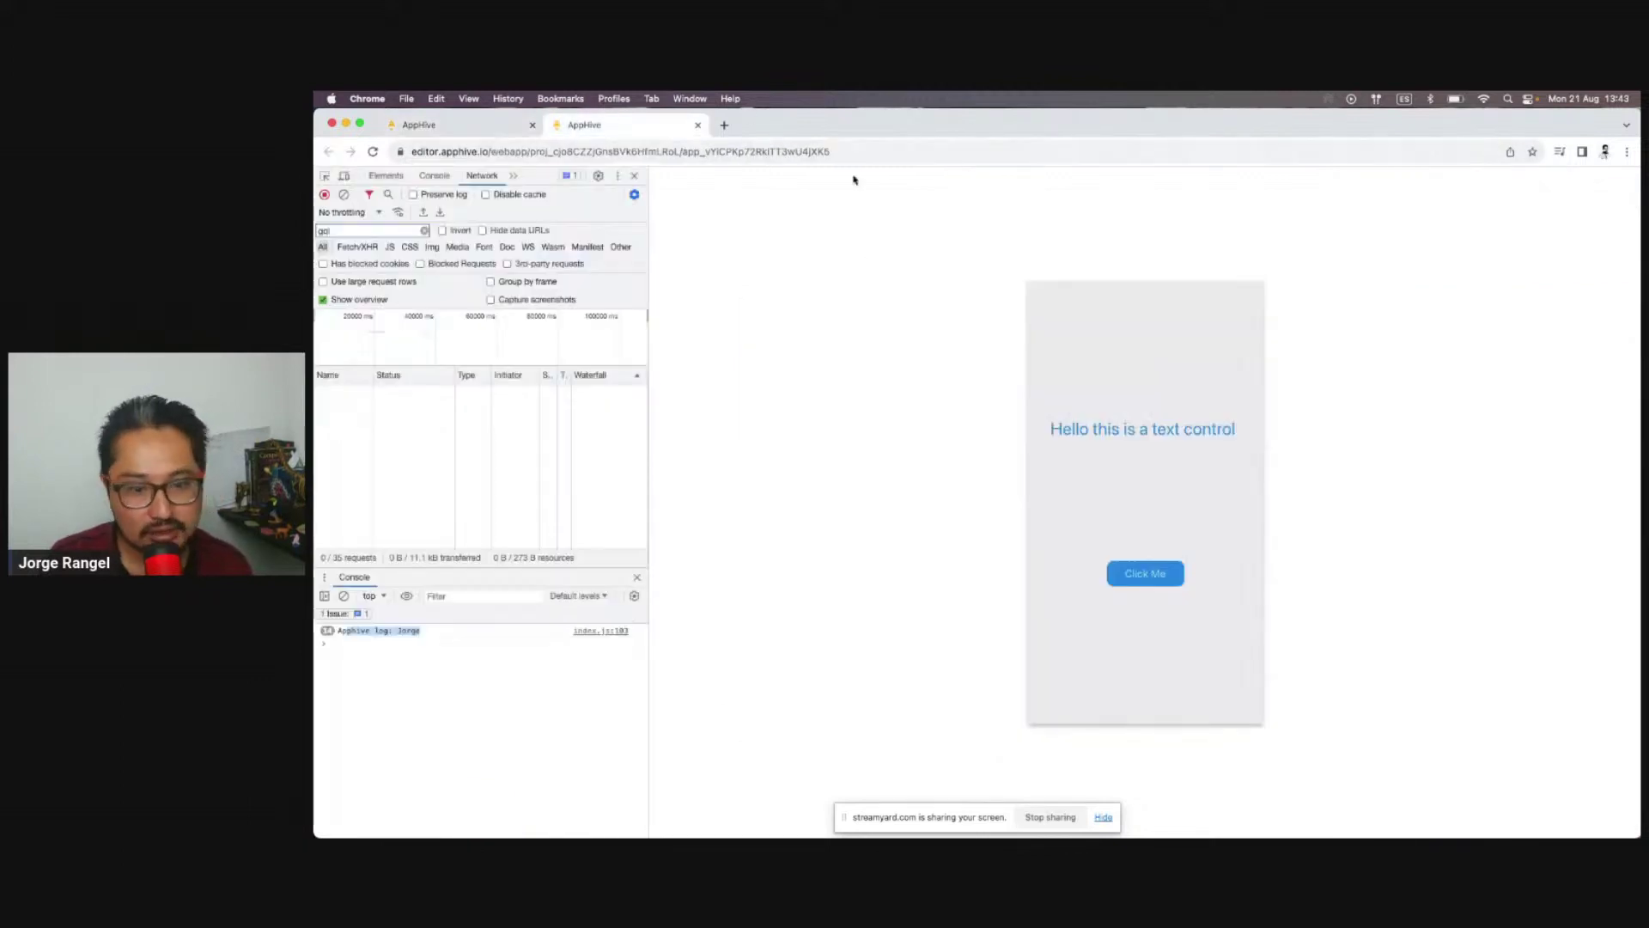
left_click(1154, 587)
left_click(1154, 587)
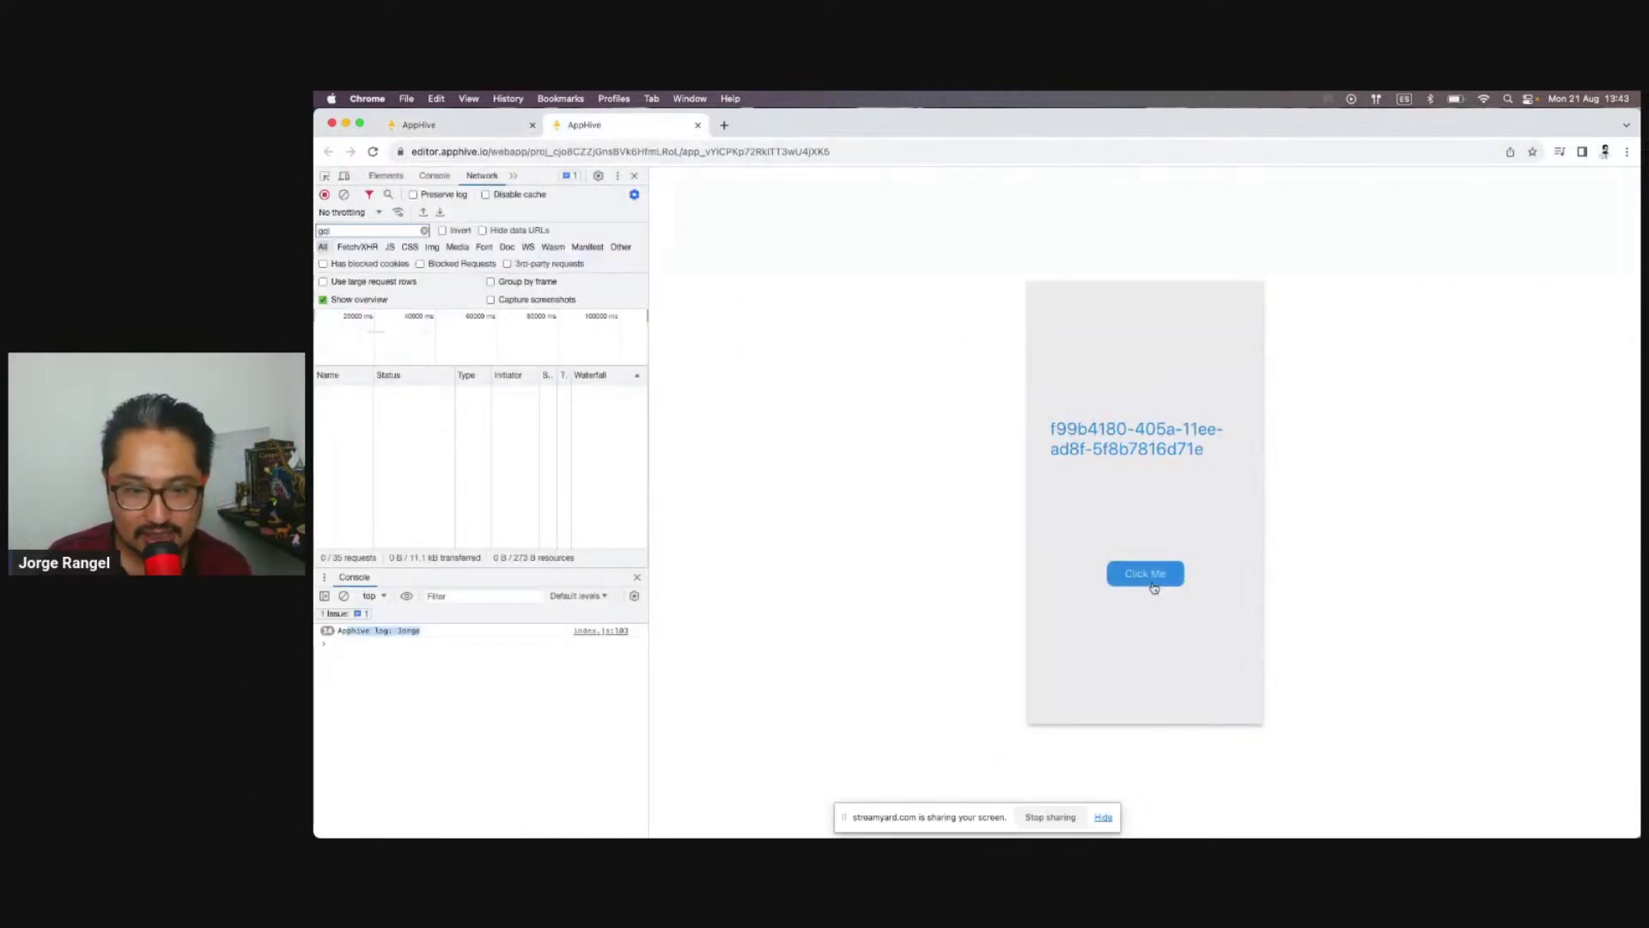
left_click(1154, 587)
left_click(1154, 587)
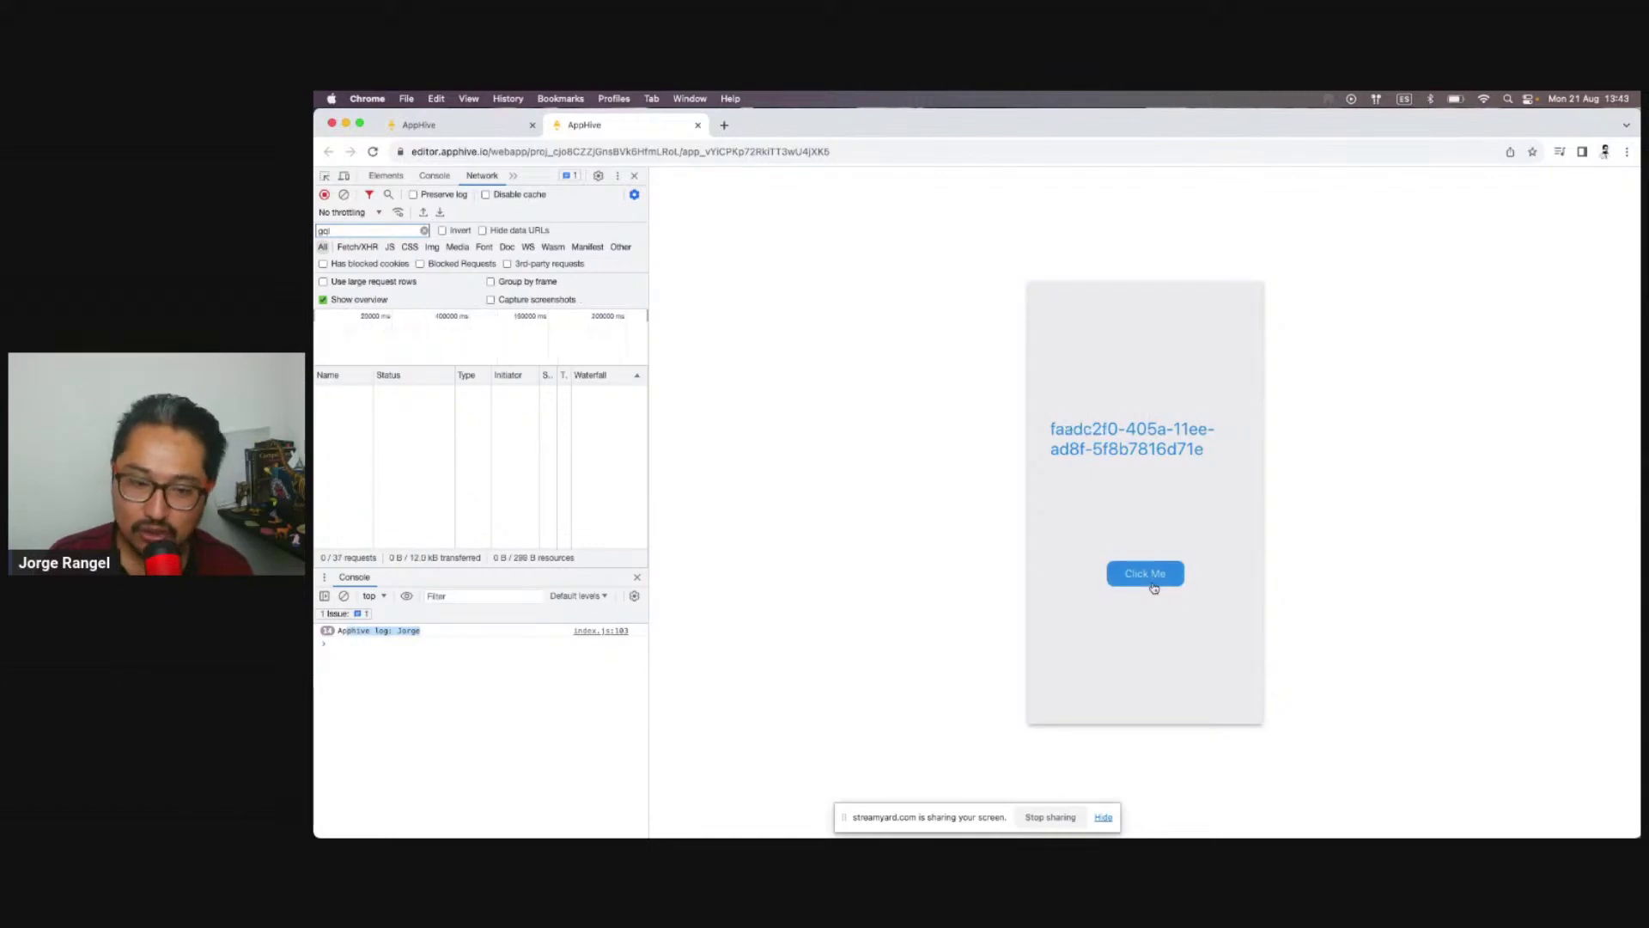
left_click(1154, 587)
left_click(1154, 587)
triple_click(1227, 470)
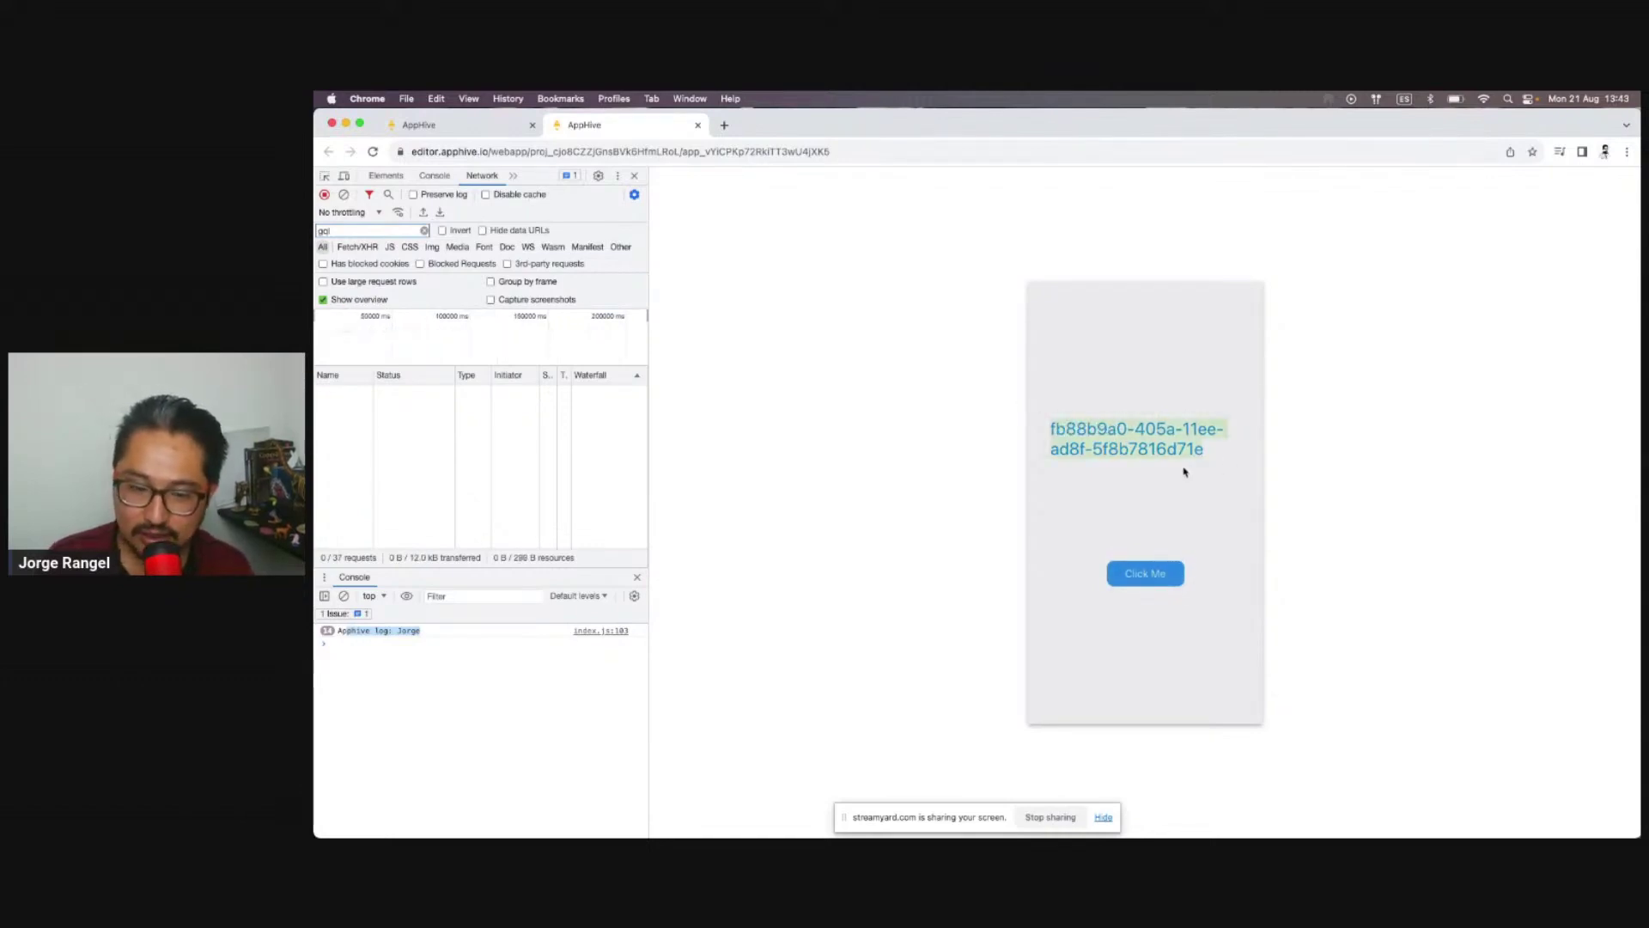
left_click(1161, 585)
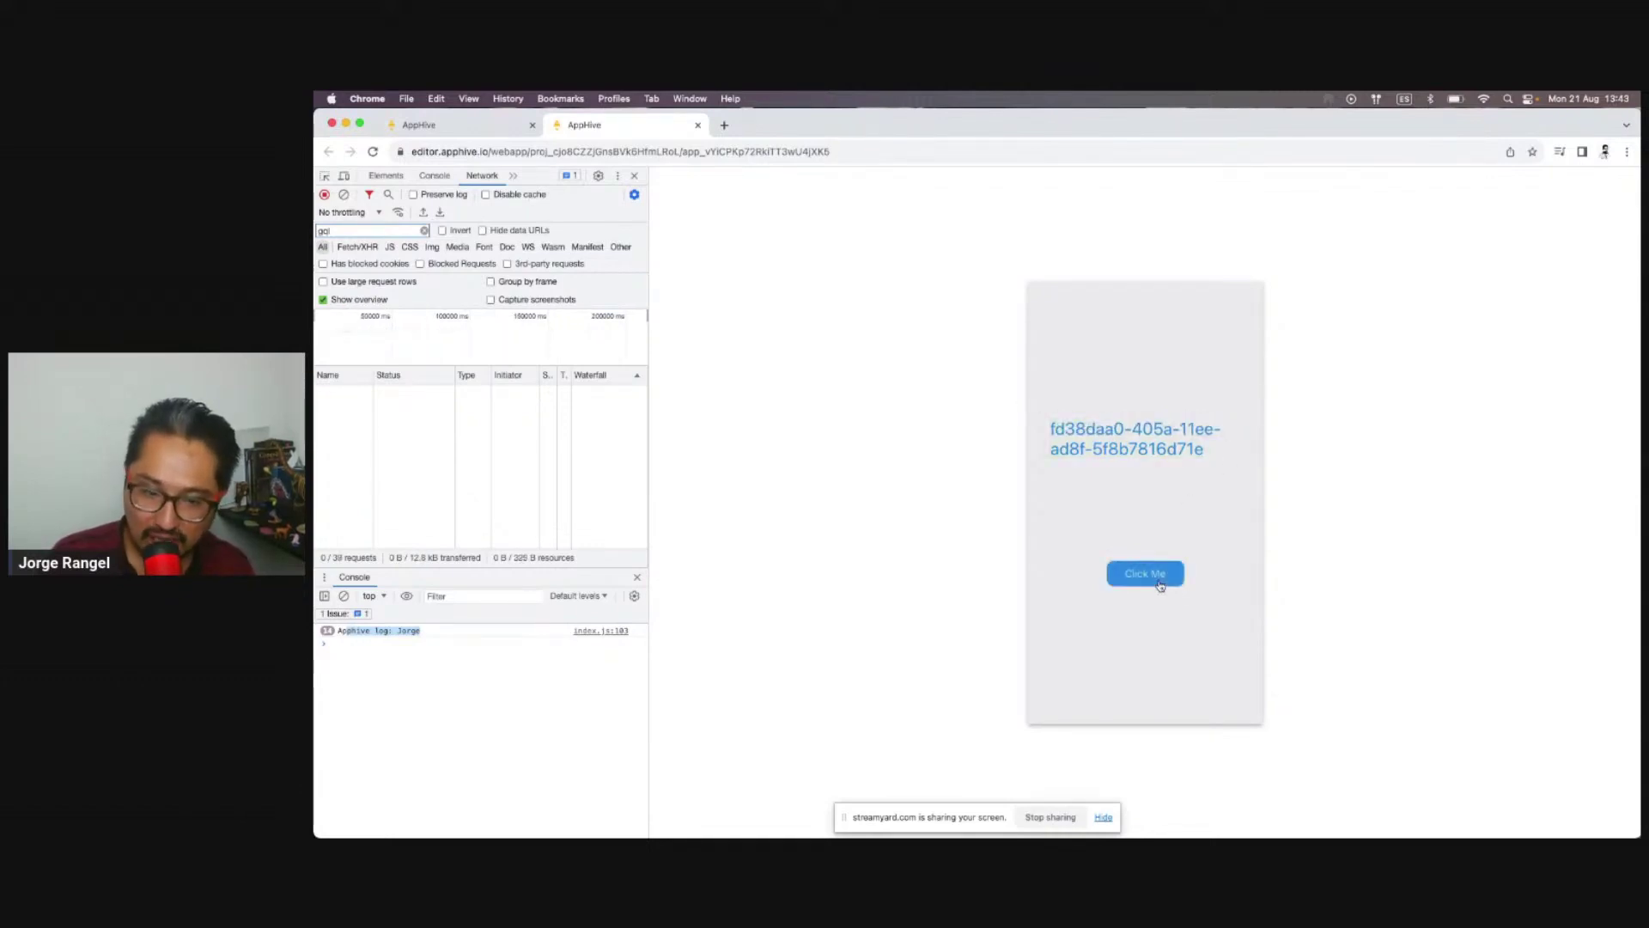
left_click(1160, 576)
left_click(1158, 580)
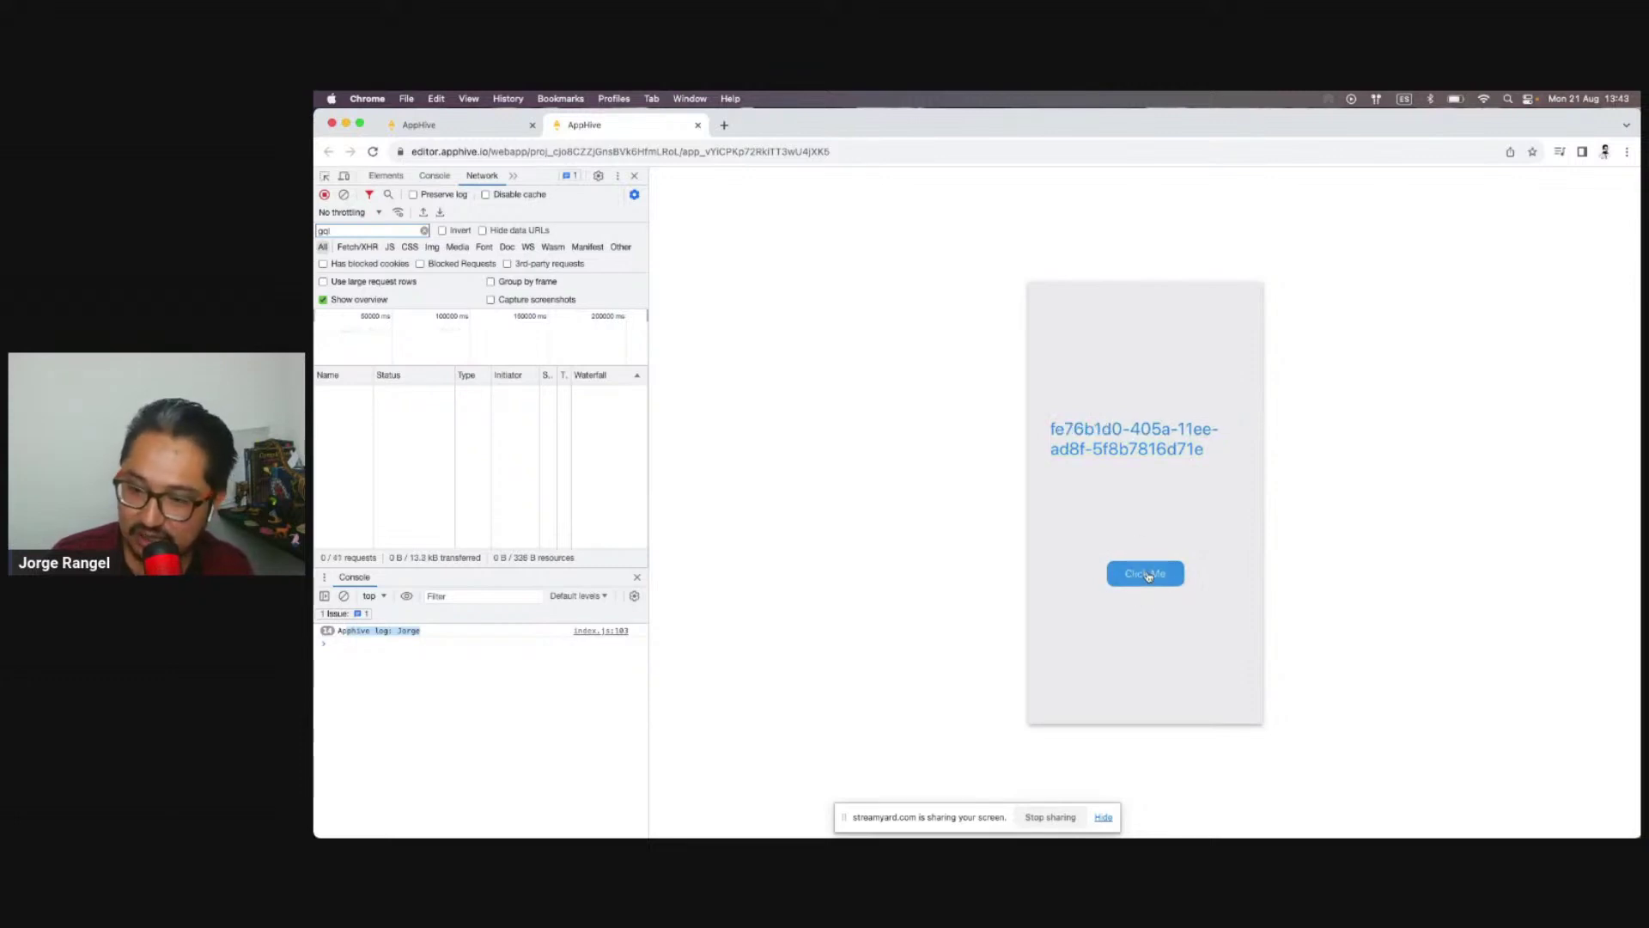
left_click(1151, 577)
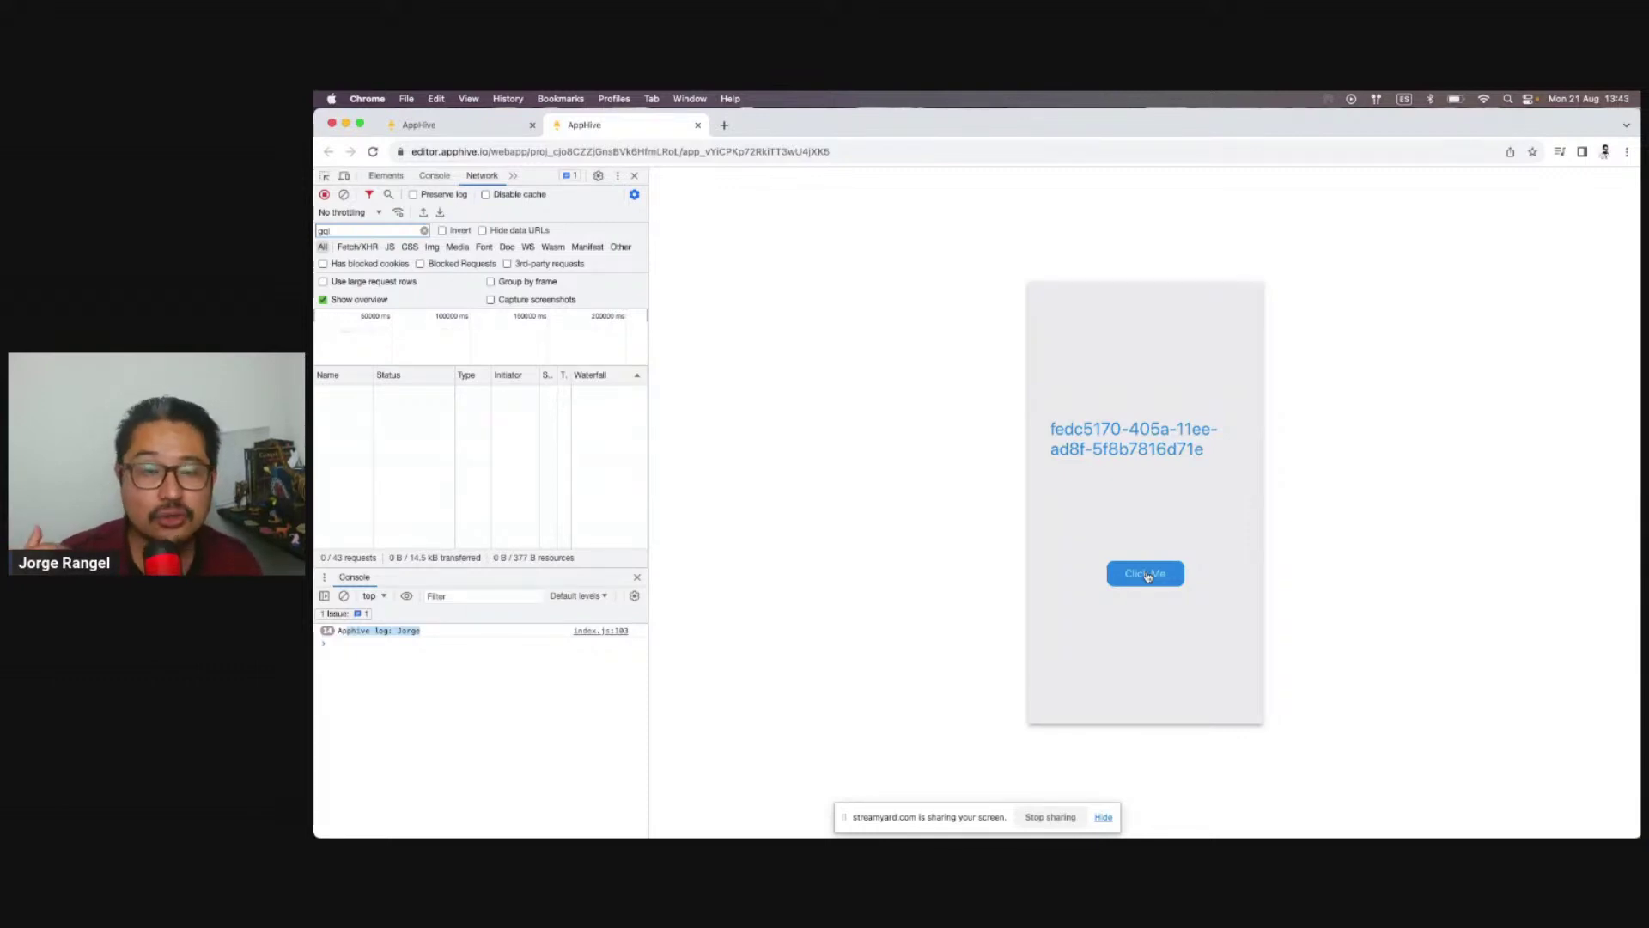
left_click(1148, 576)
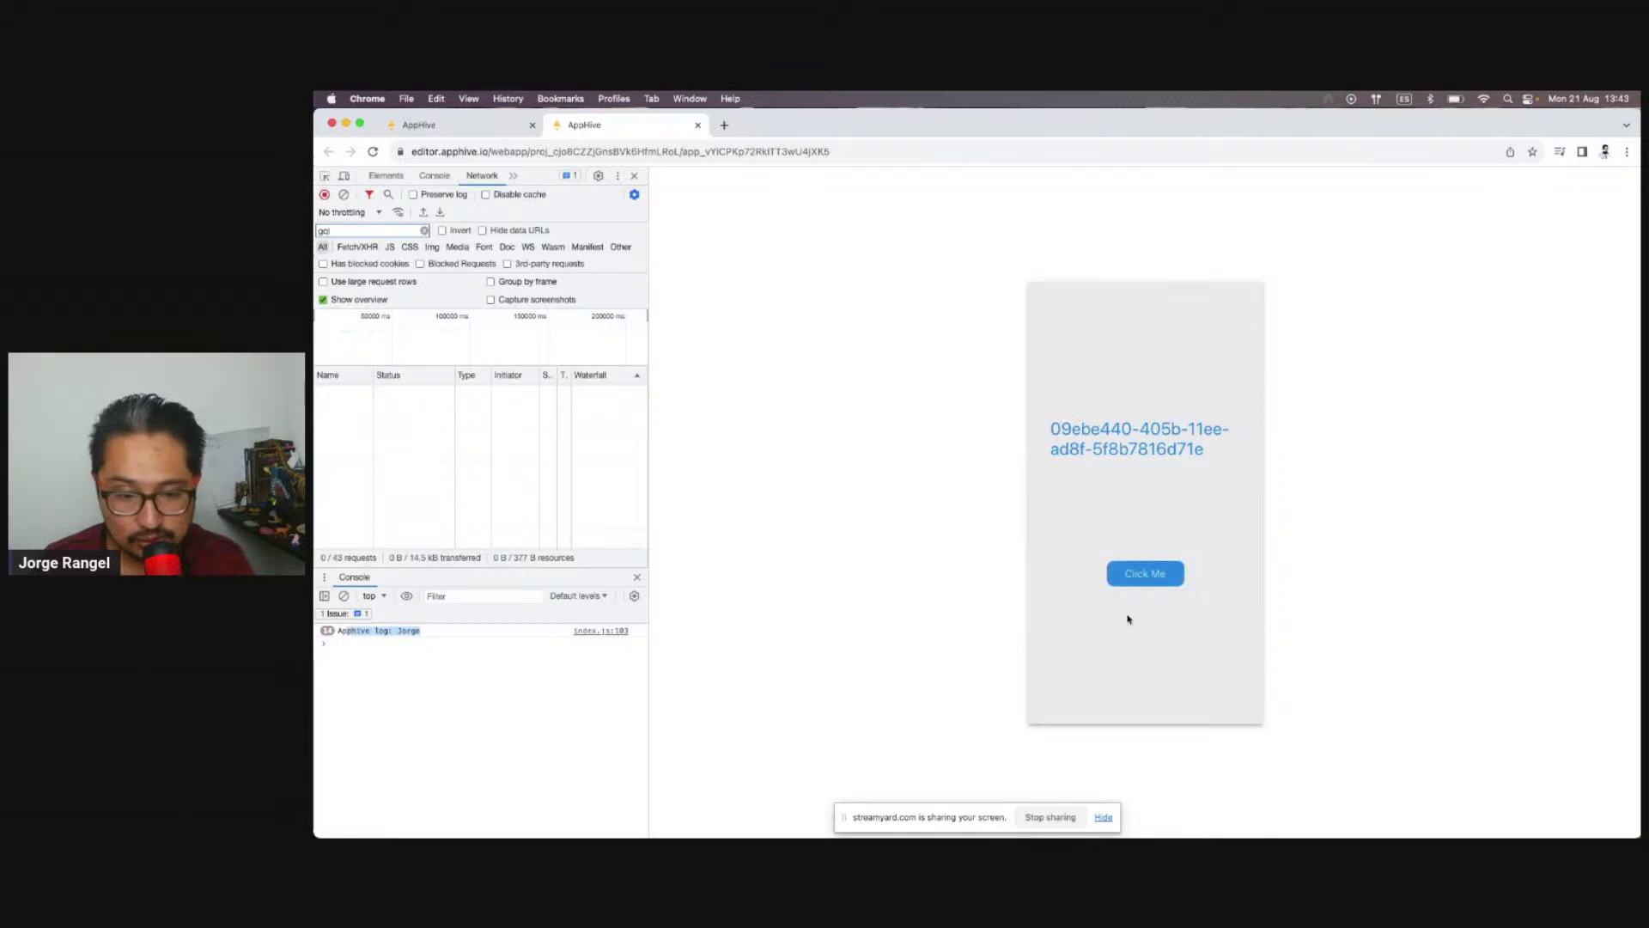
left_click(1155, 579)
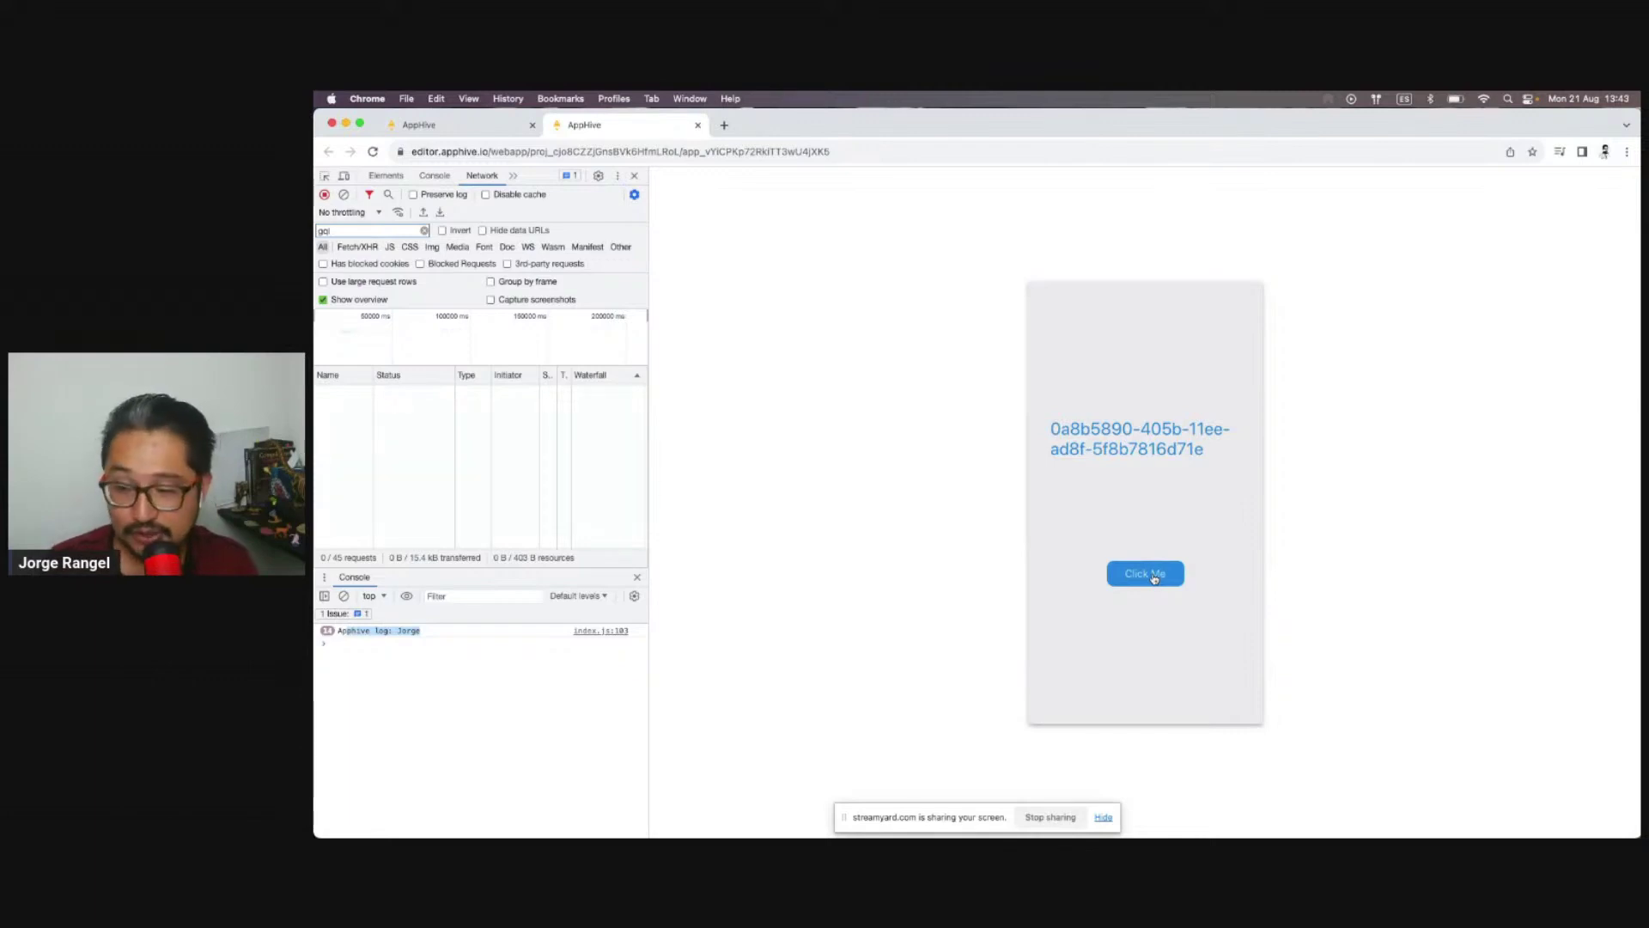
left_click(1152, 581)
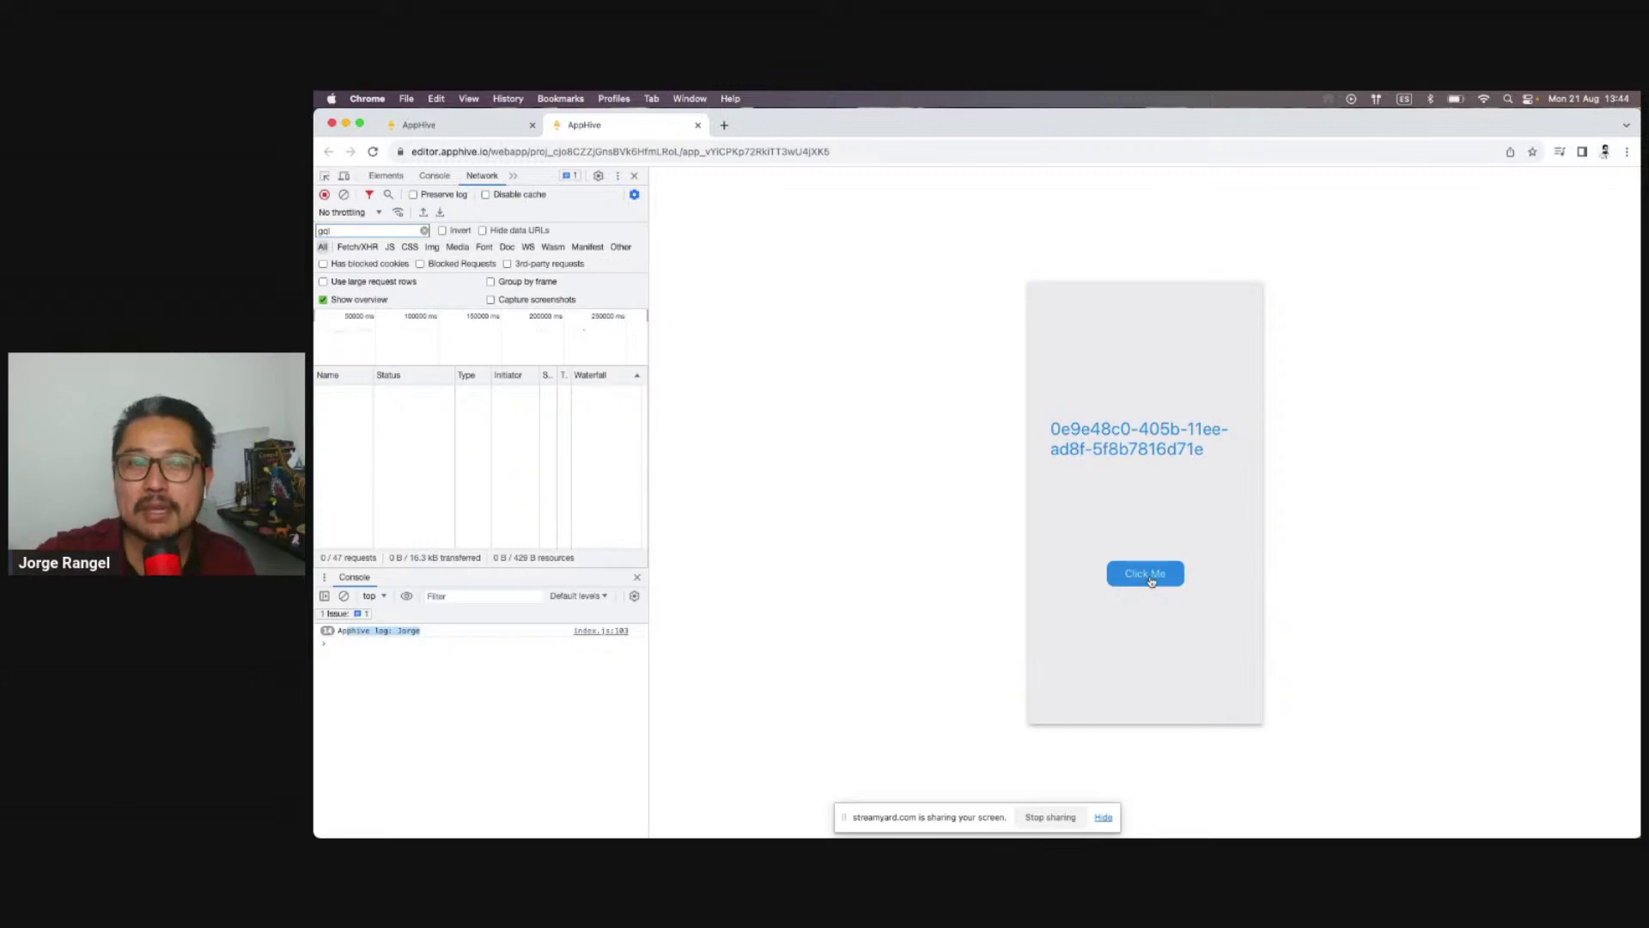
Back in the editor, delete the text control from the page.
left_click(468, 129)
left_click(898, 534)
key("Delete")
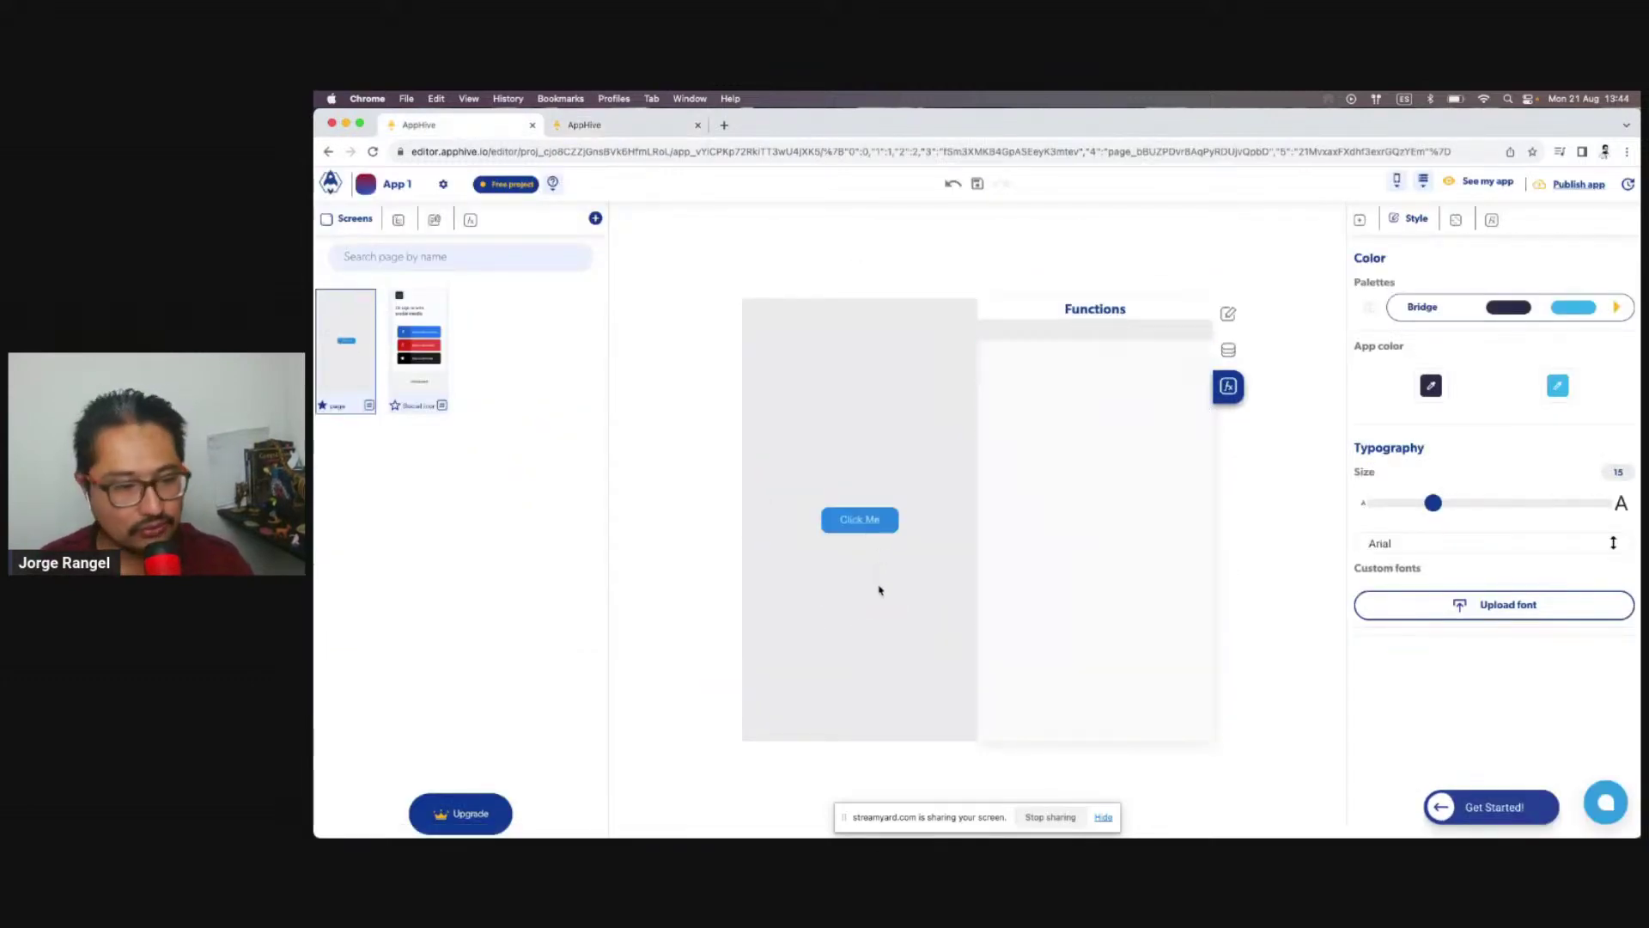
Delete the Click Me button and the Social icons page.
left_click(862, 526)
key("Delete")
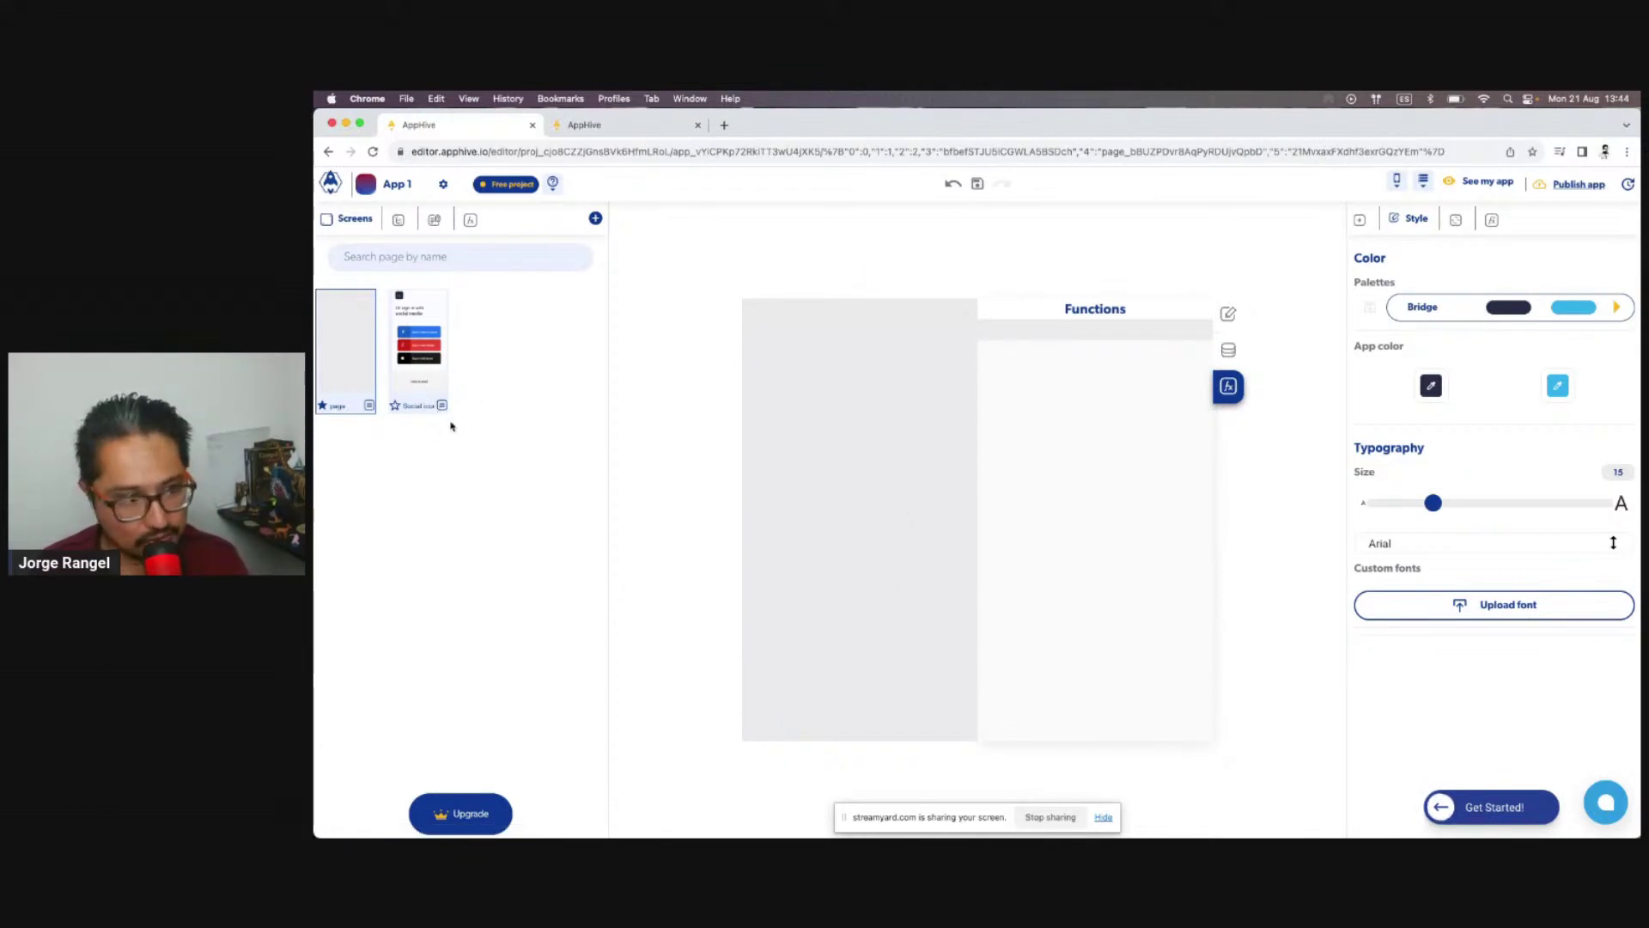
left_click(441, 405)
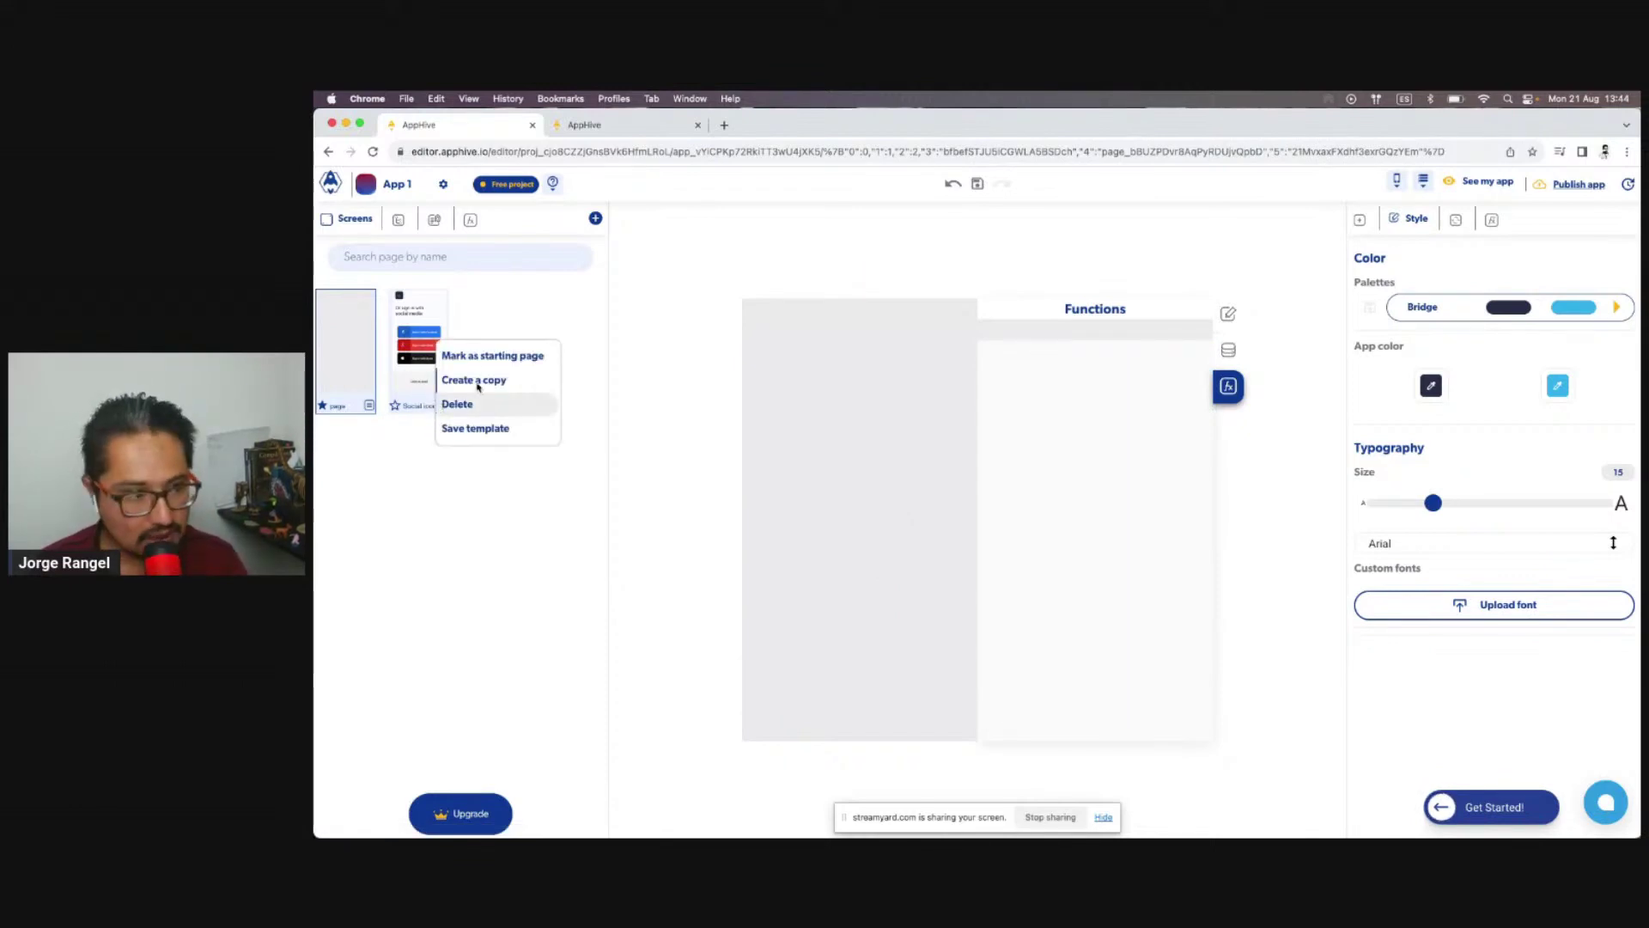
left_click(470, 404)
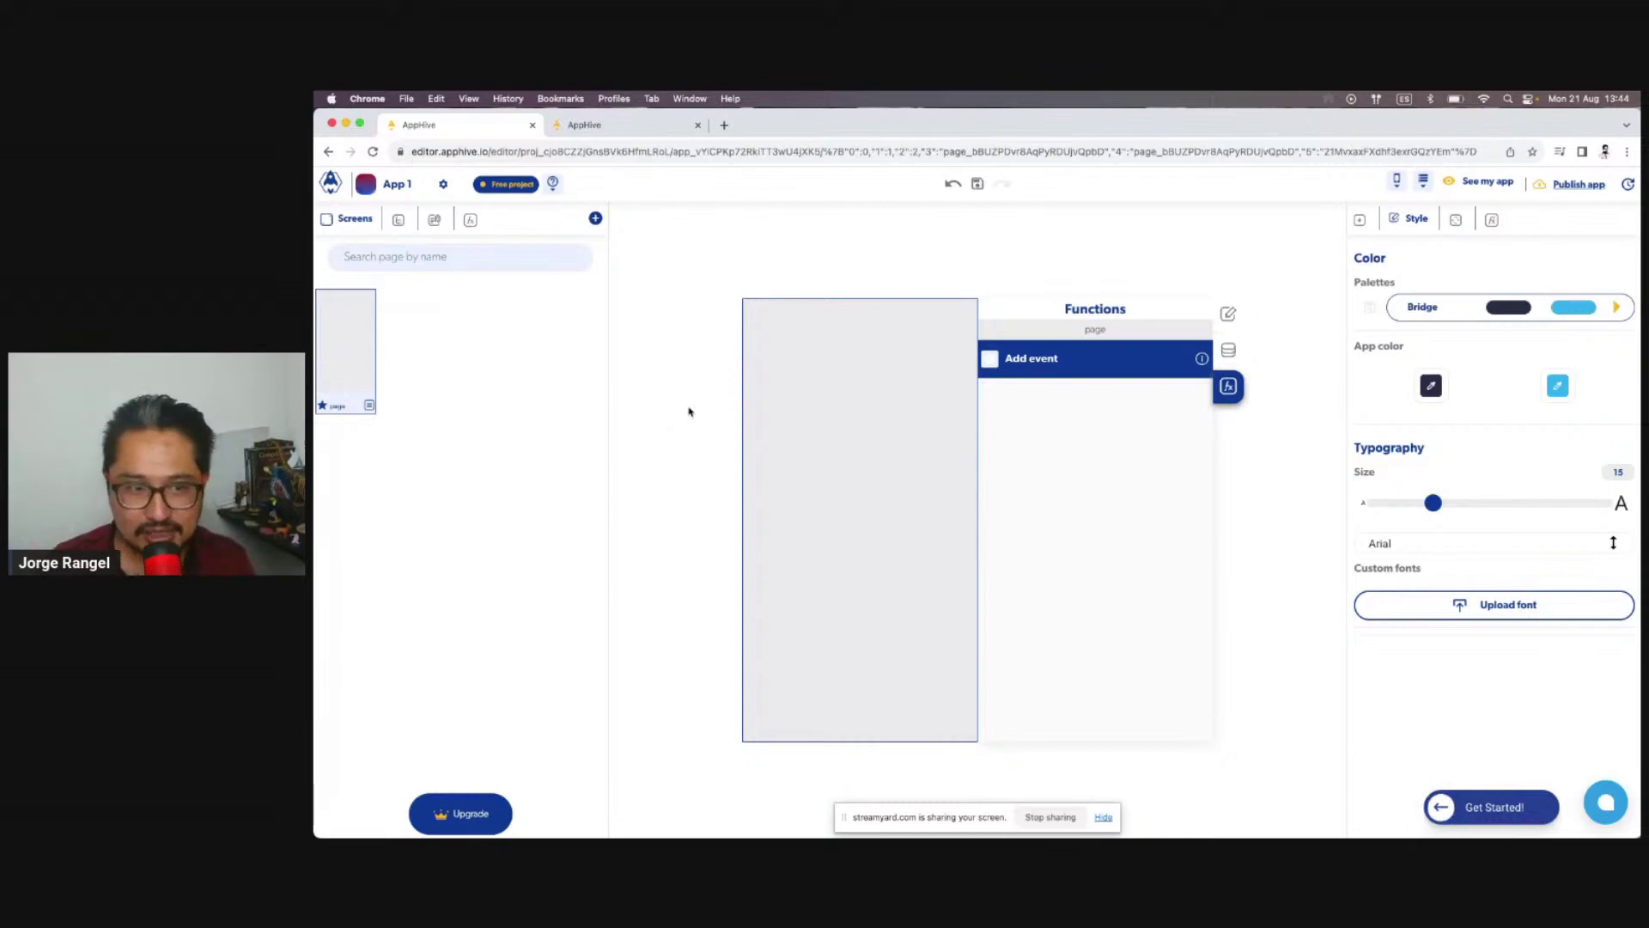
Undo the page deletion in the editor, then redo the deletions.
key("ctrl+Up")
left_click(1120, 487)
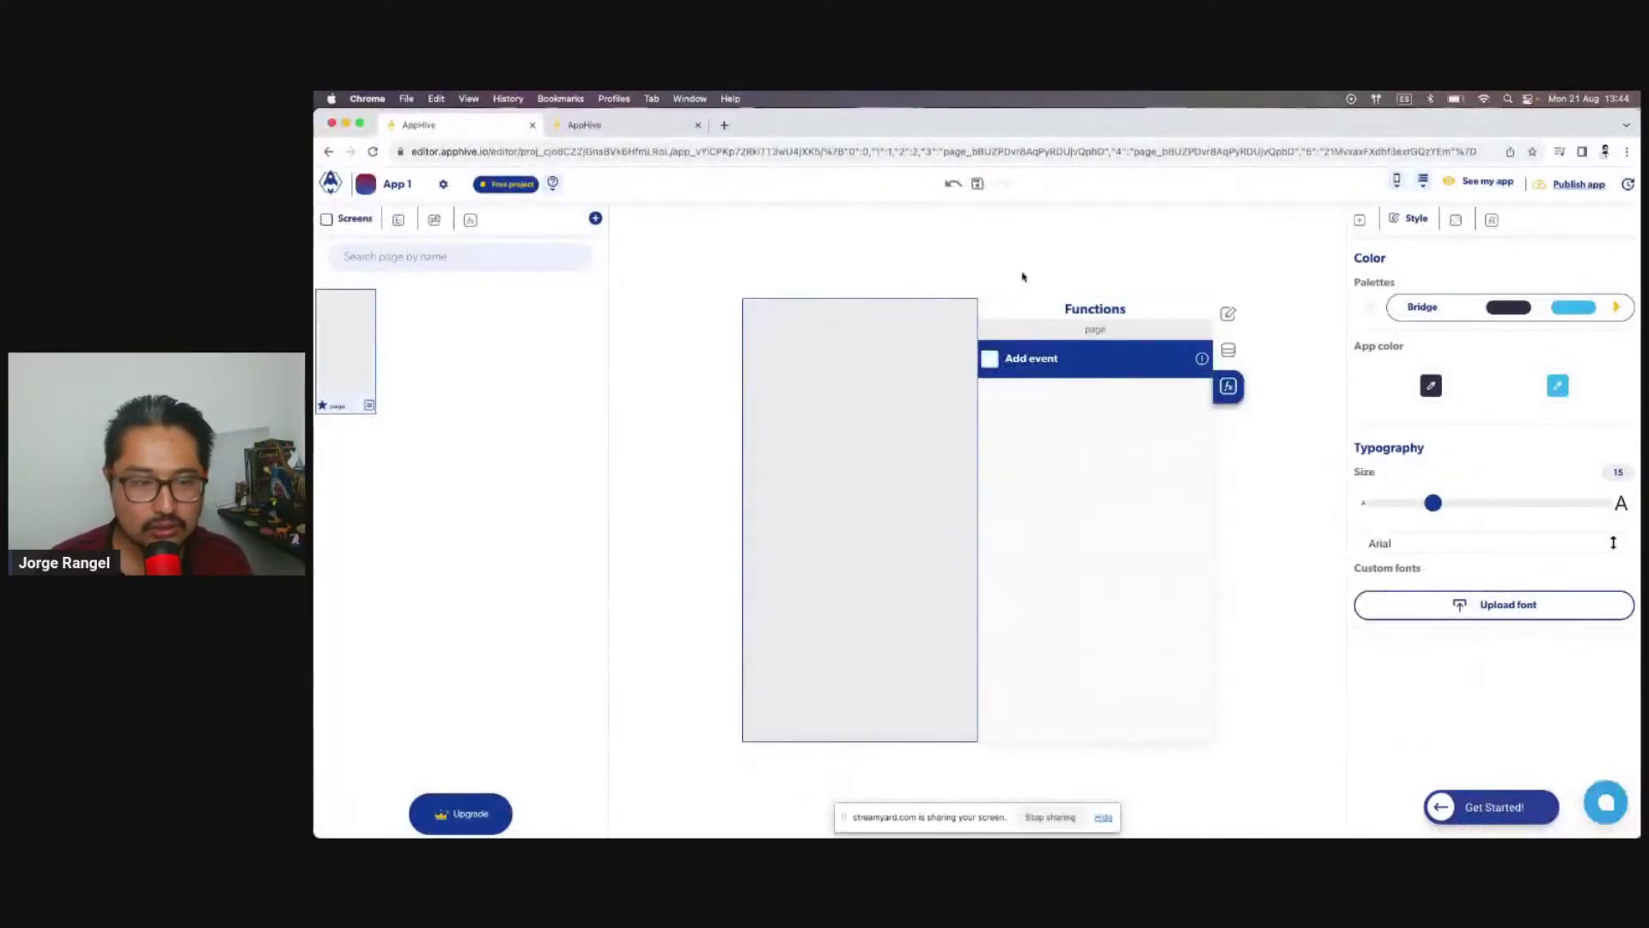
left_click(952, 187)
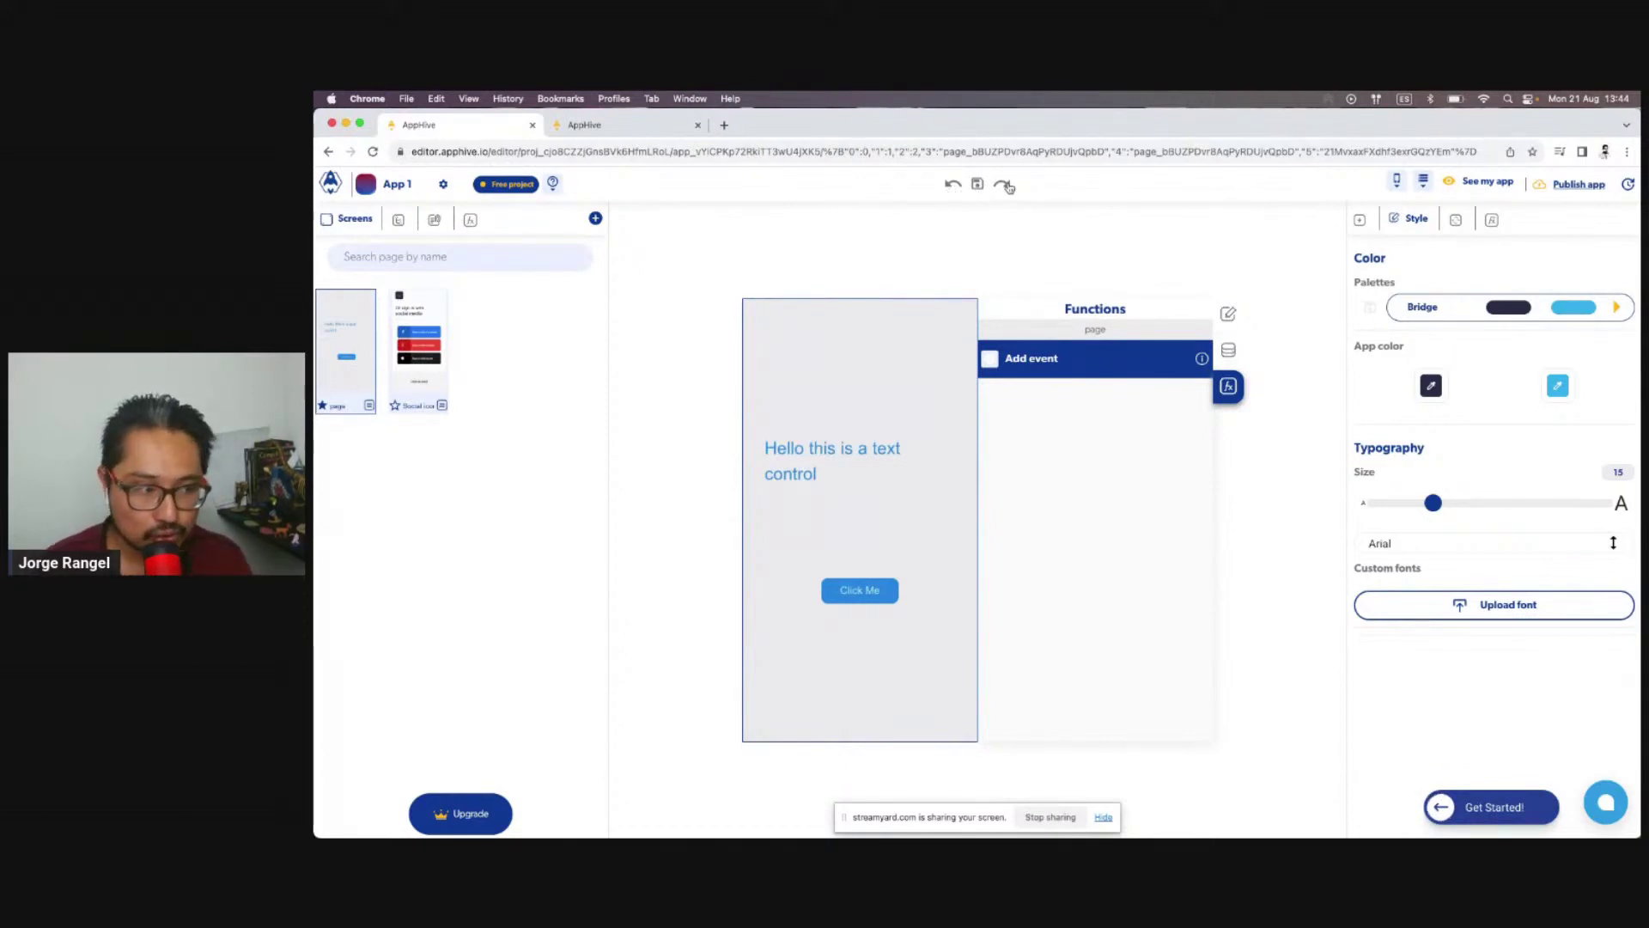
left_click(1006, 186)
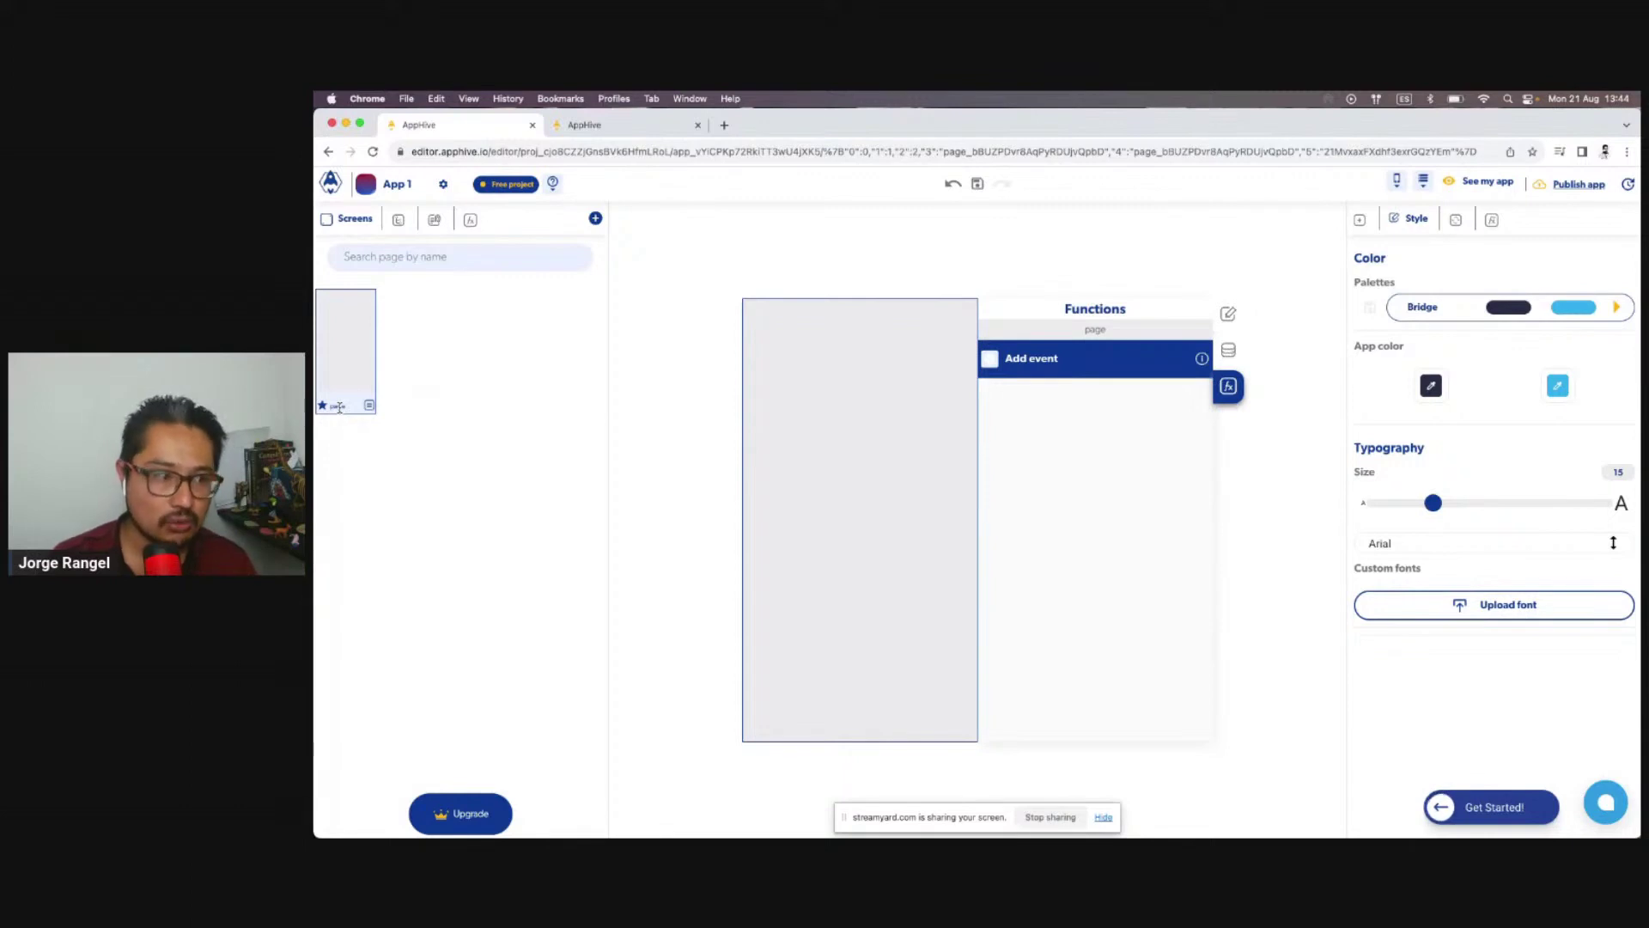
Rename the first page to A and add a new page named B.
double_click(339, 408)
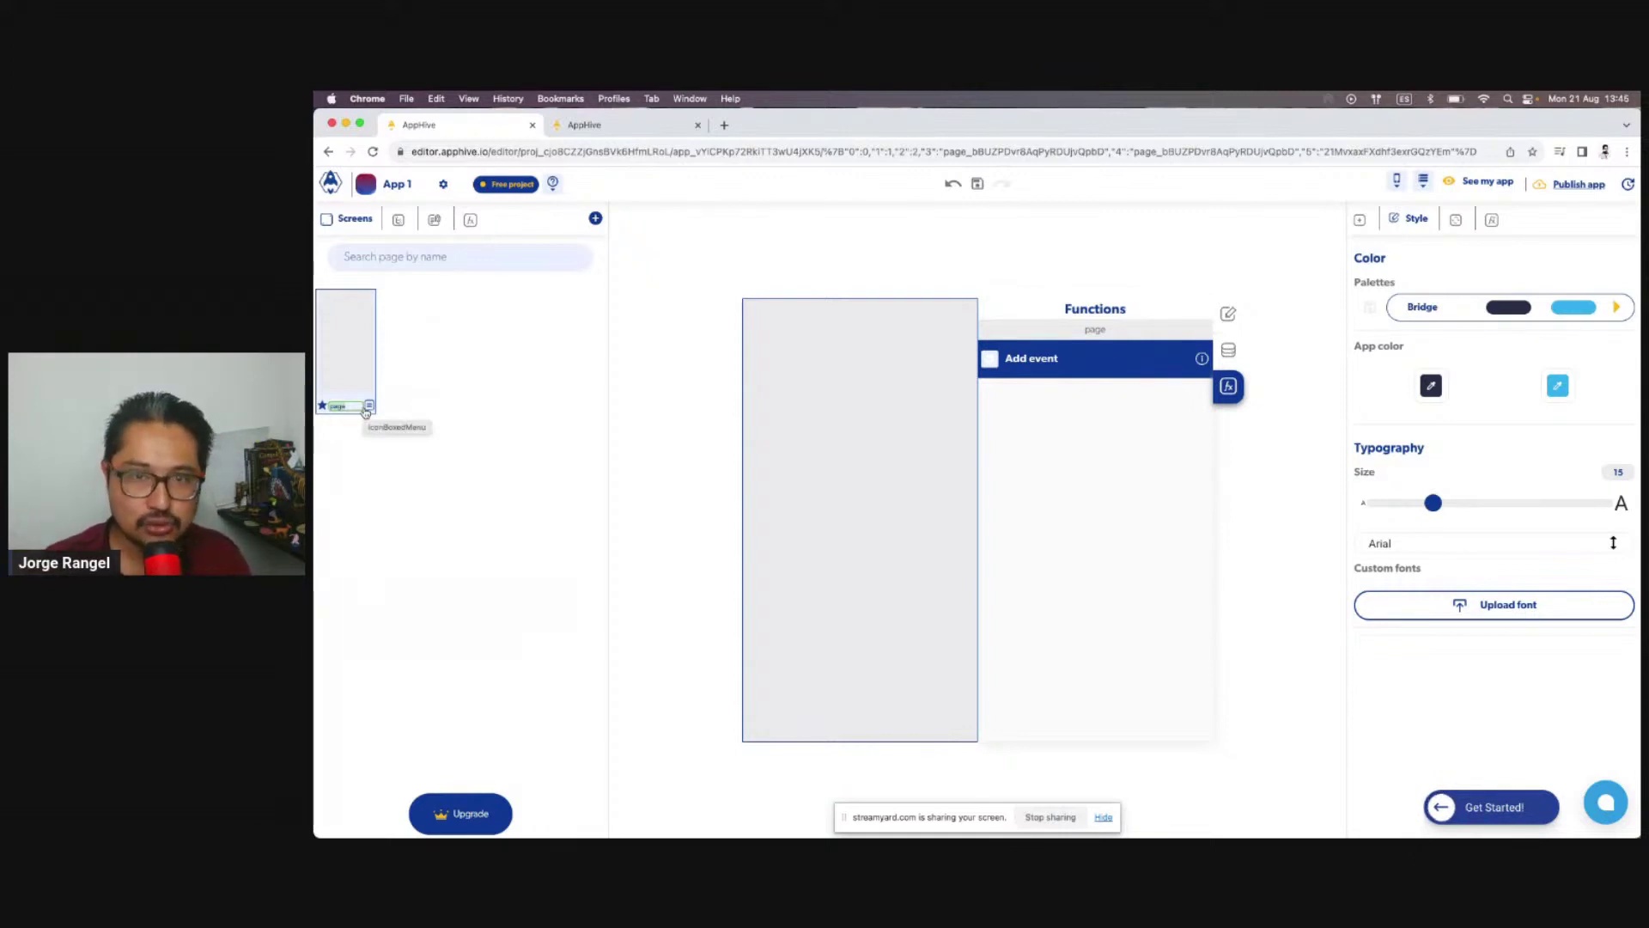
type("A")
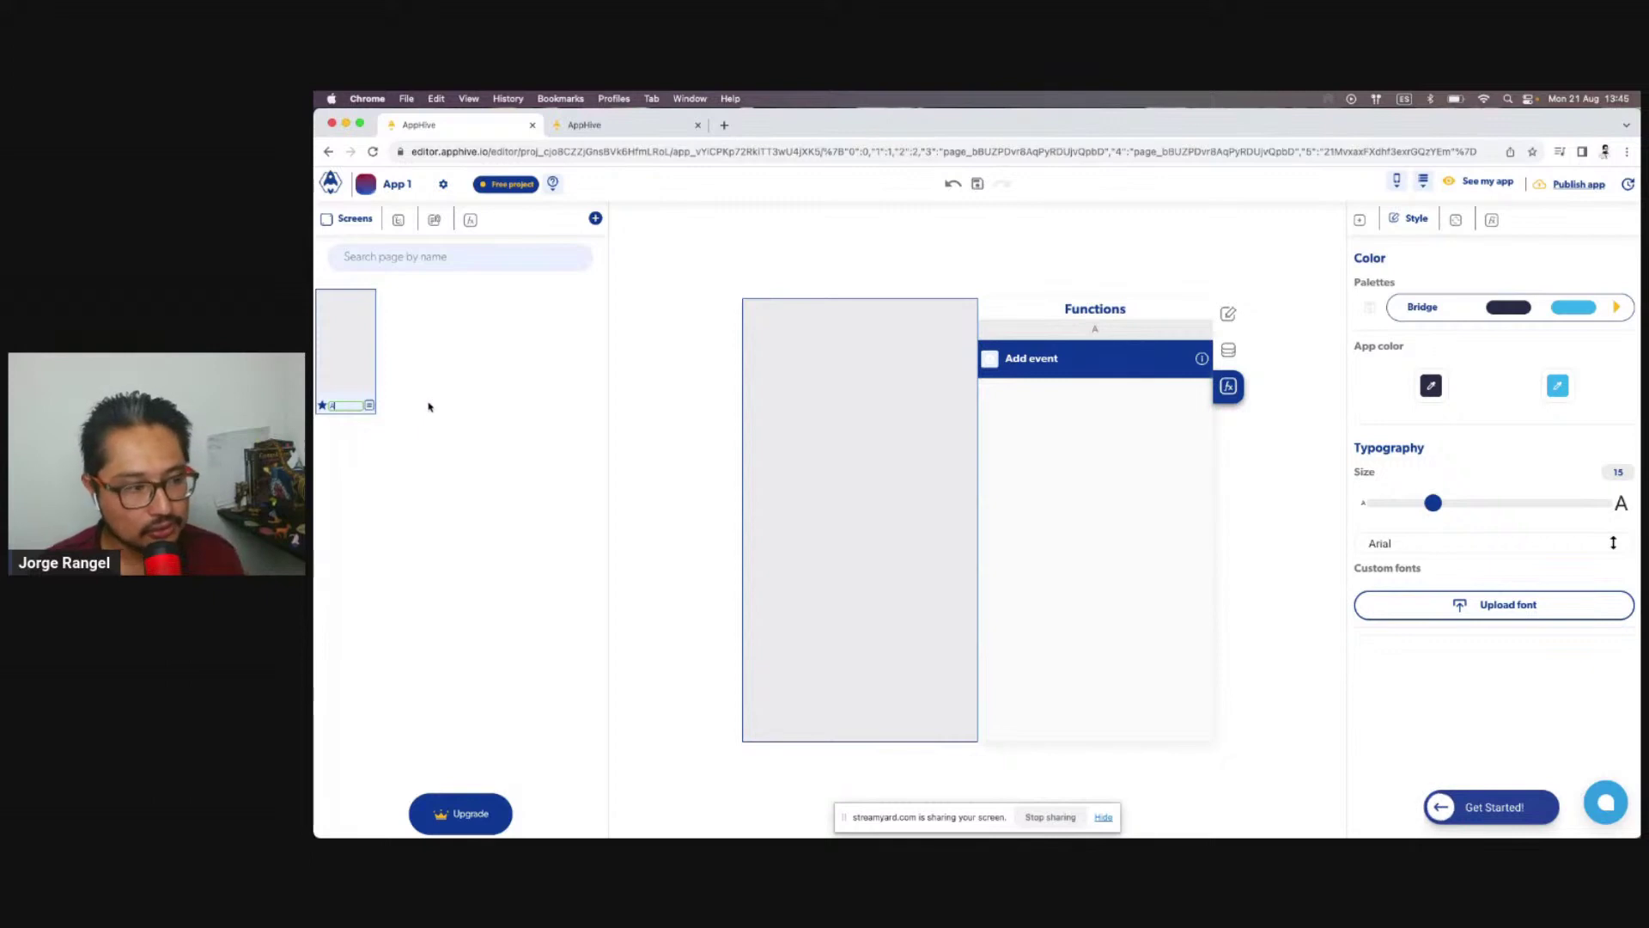
left_click(441, 407)
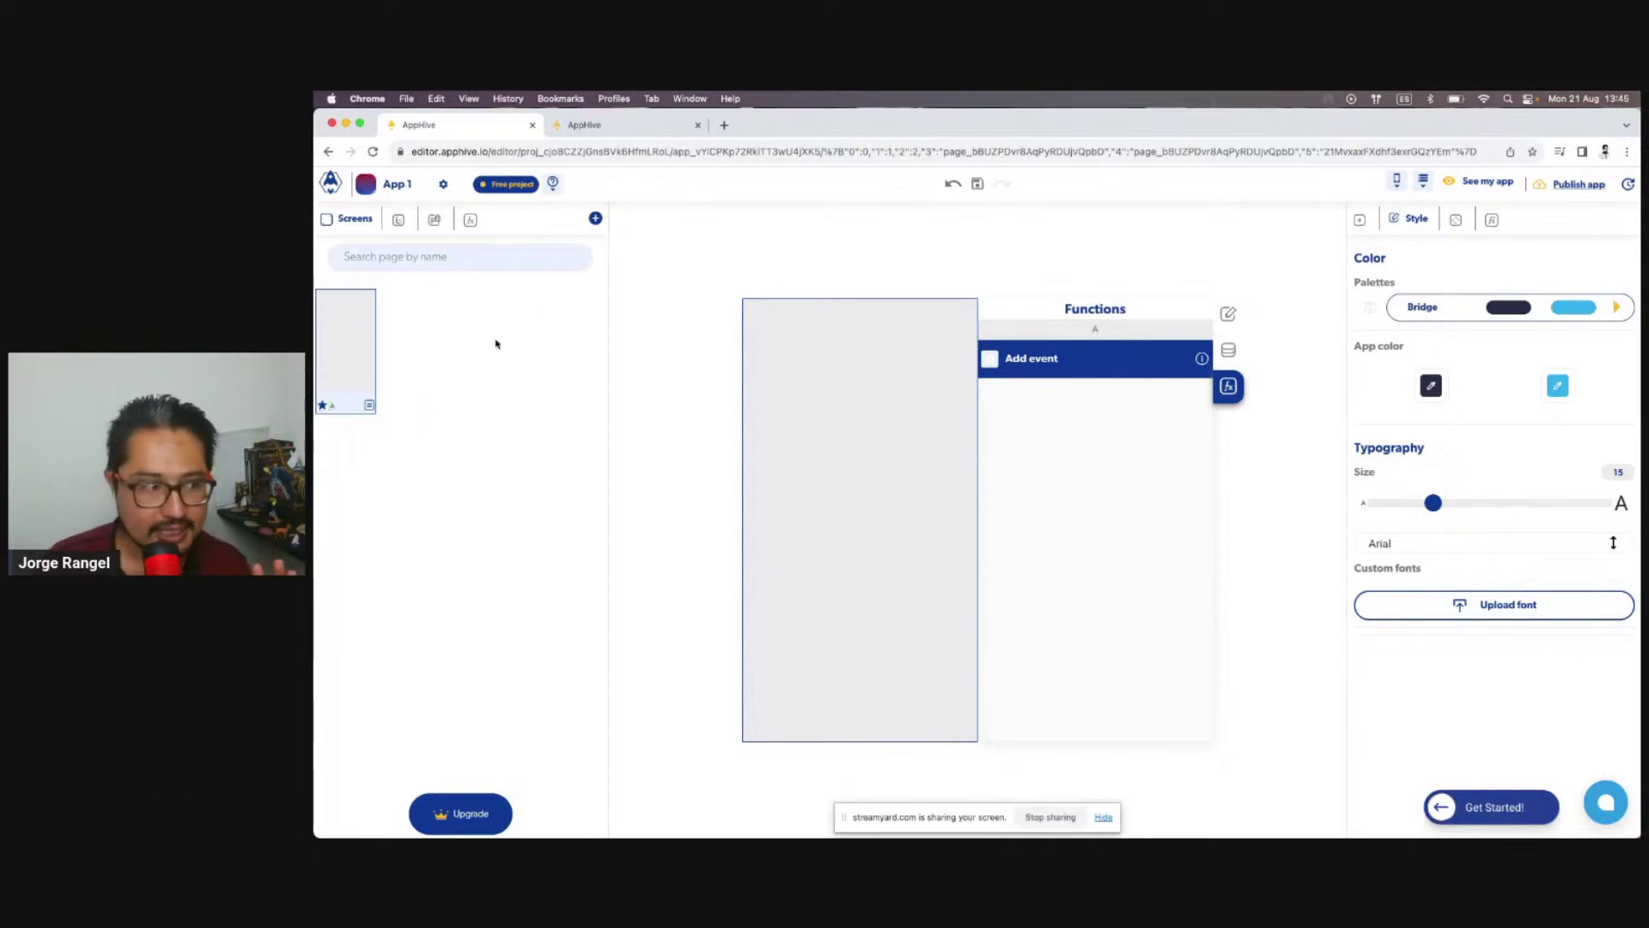
left_click(594, 220)
left_click(666, 288)
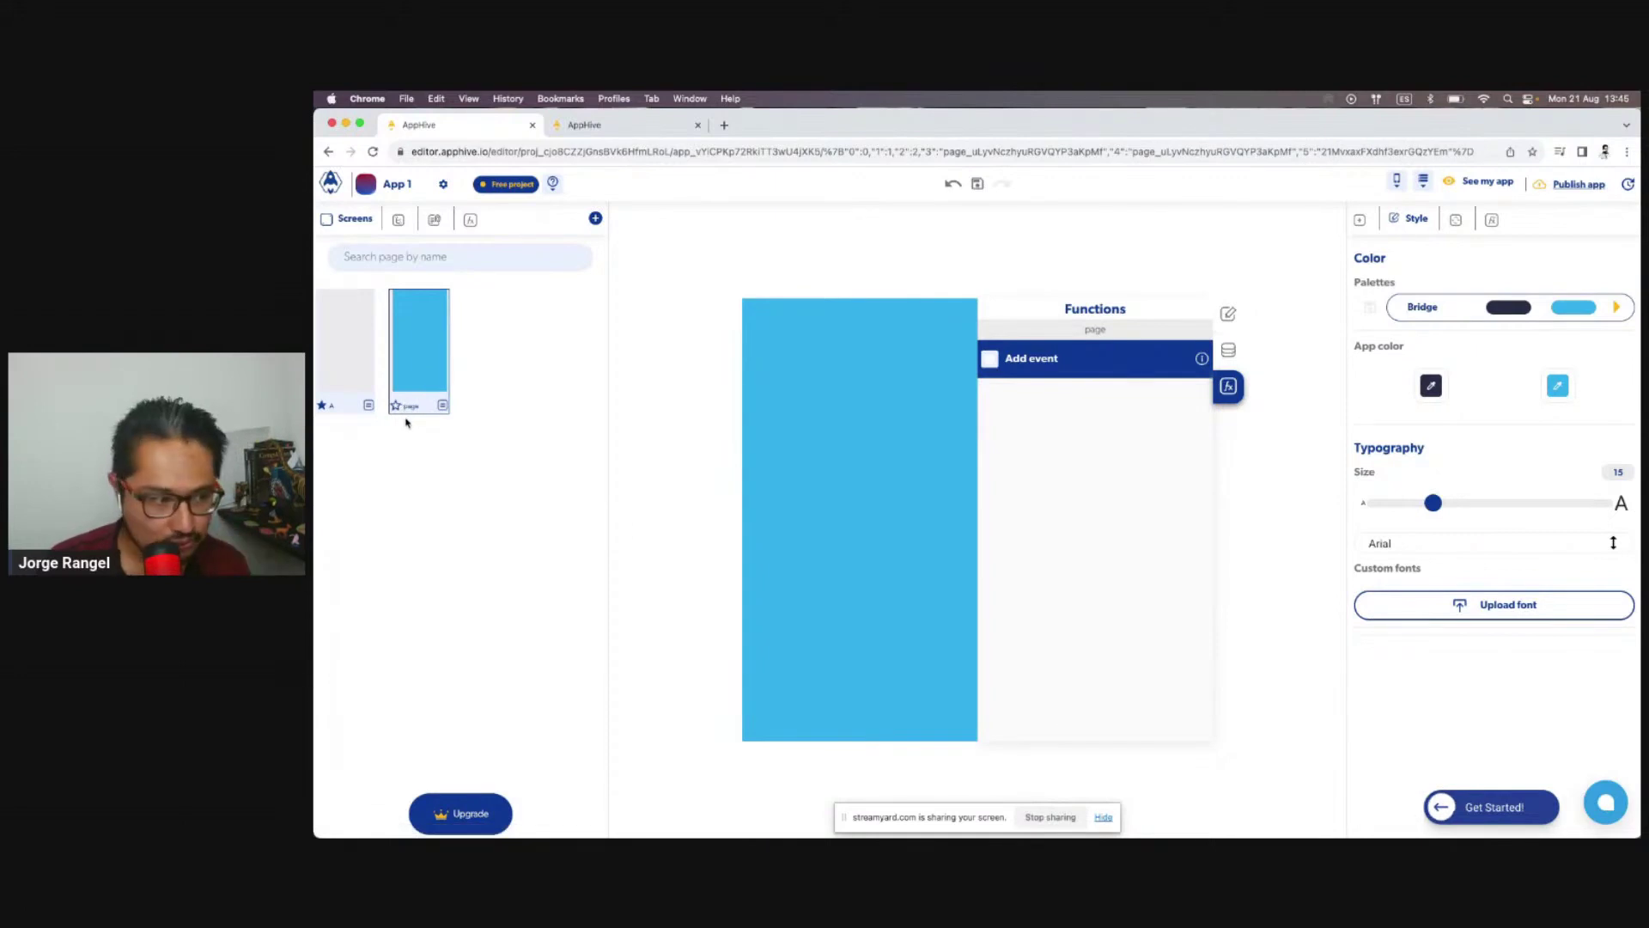
left_click(411, 405)
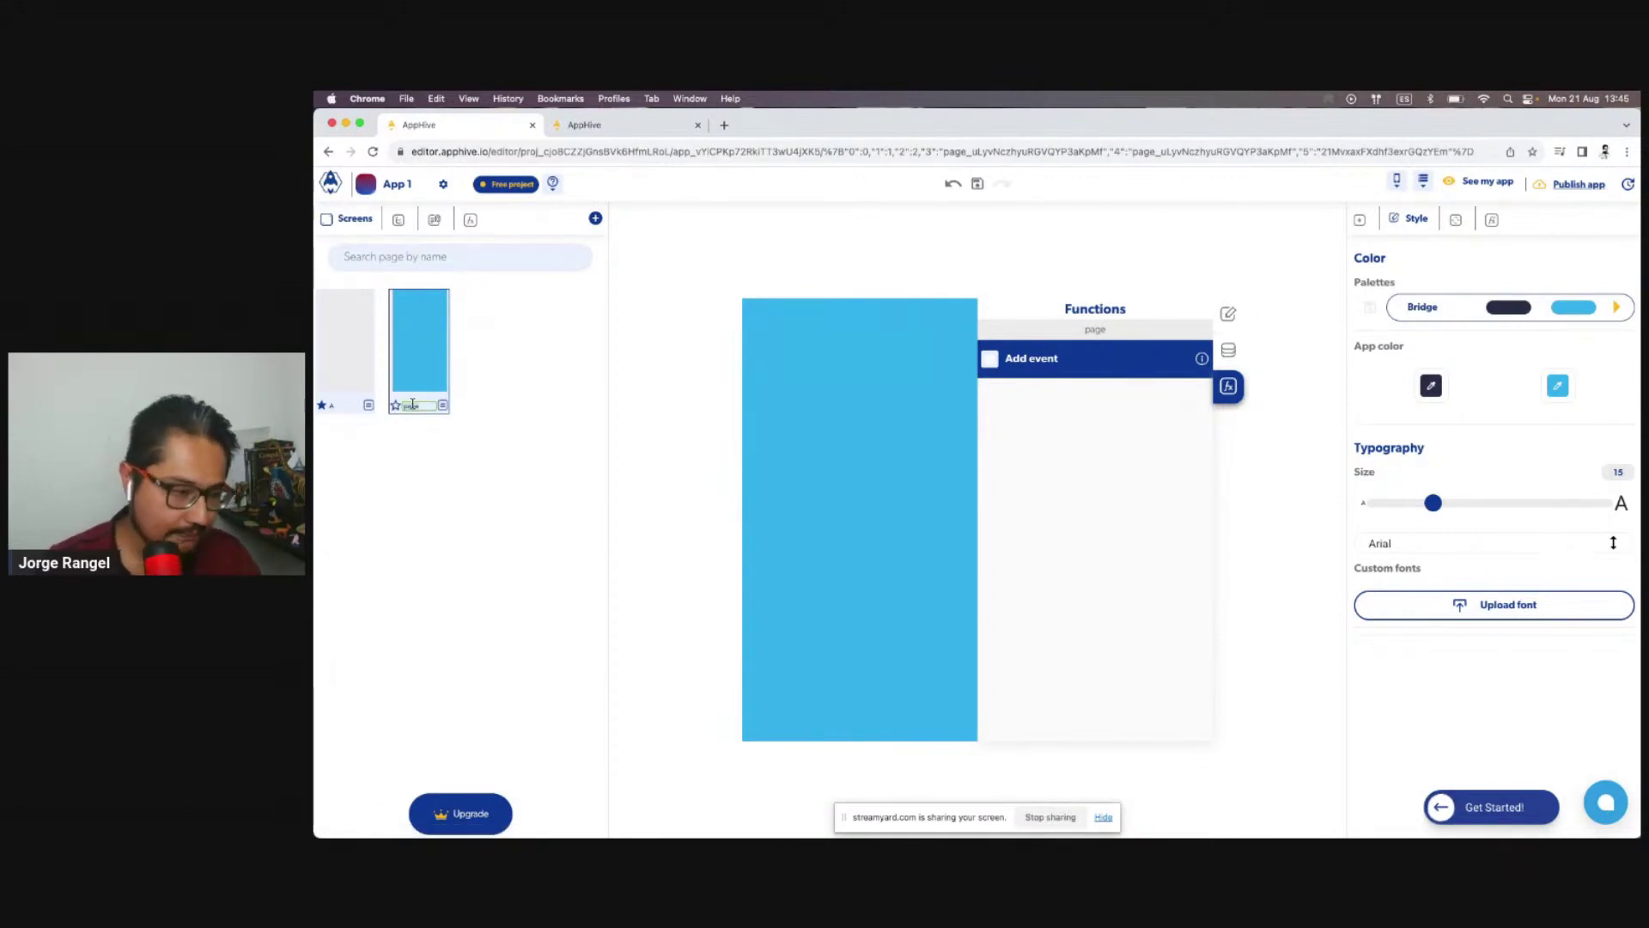
type("B")
key("Return")
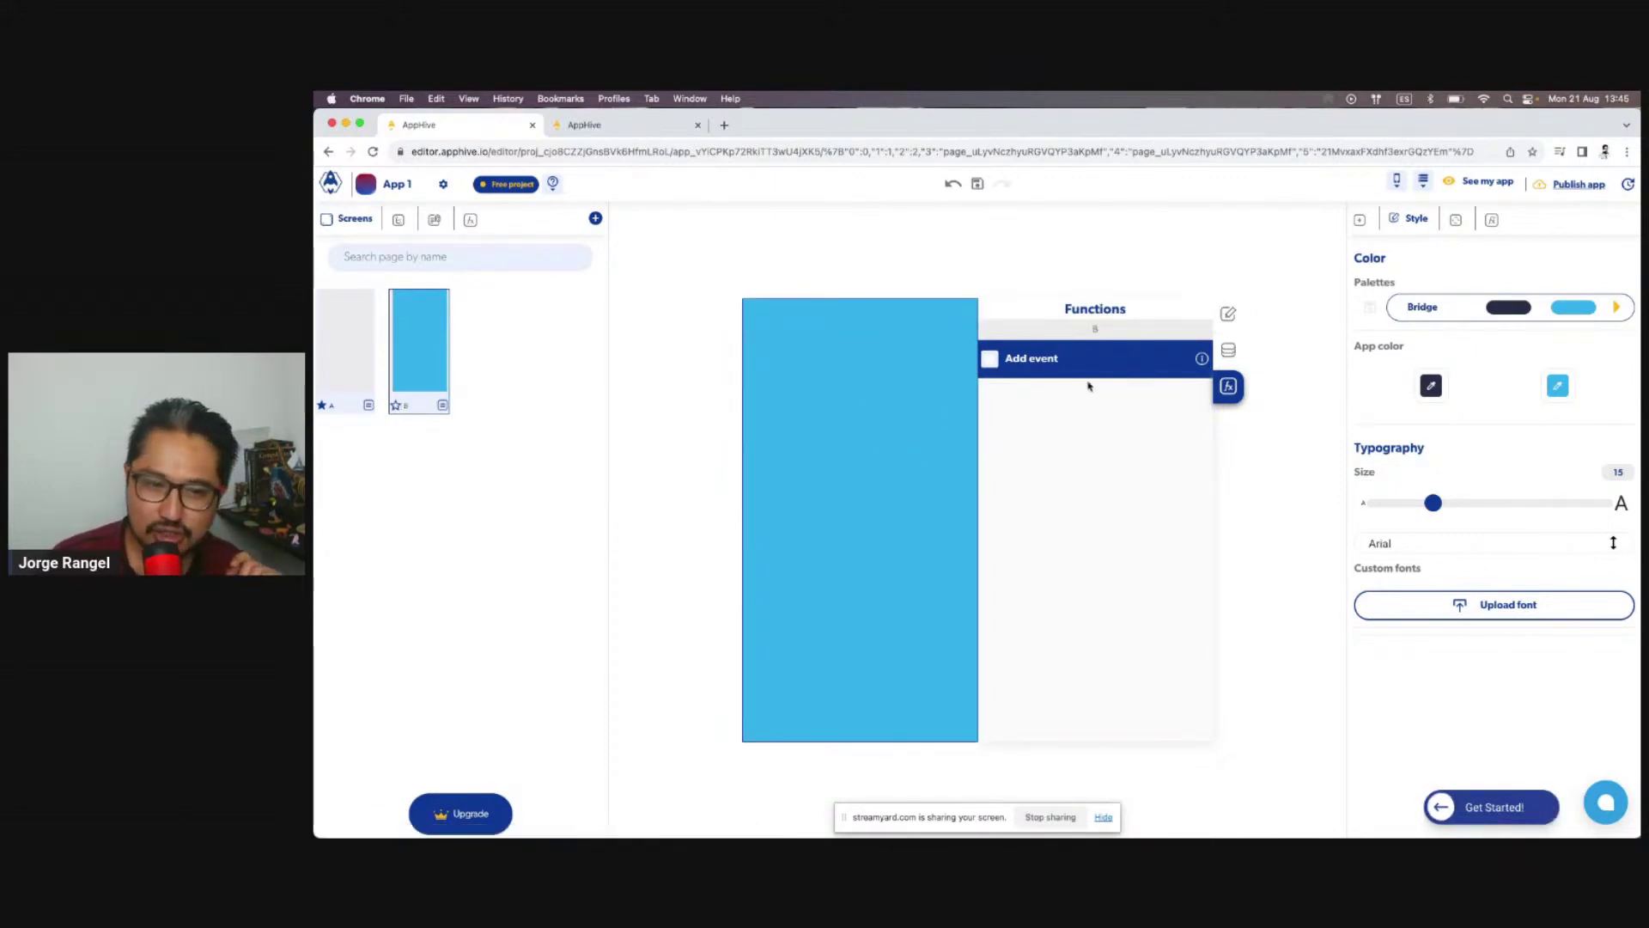
Give page B the lightest background colour, then preview the app from page A.
left_click(1228, 314)
left_click(1030, 388)
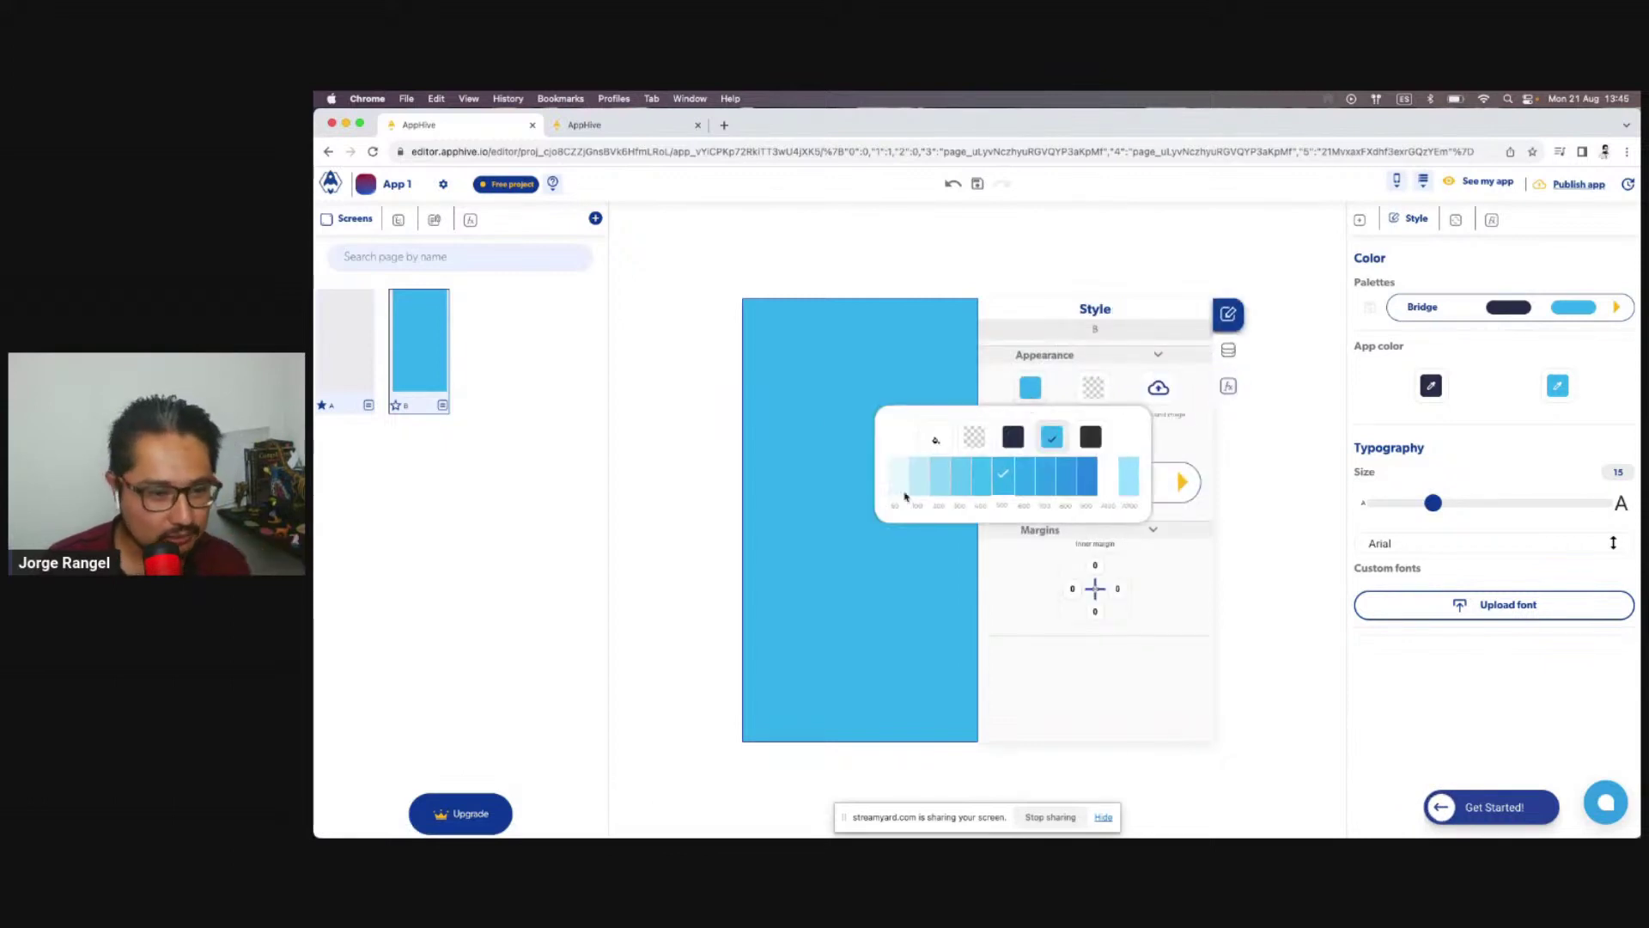
left_click(904, 496)
left_click(858, 369)
left_click(376, 405)
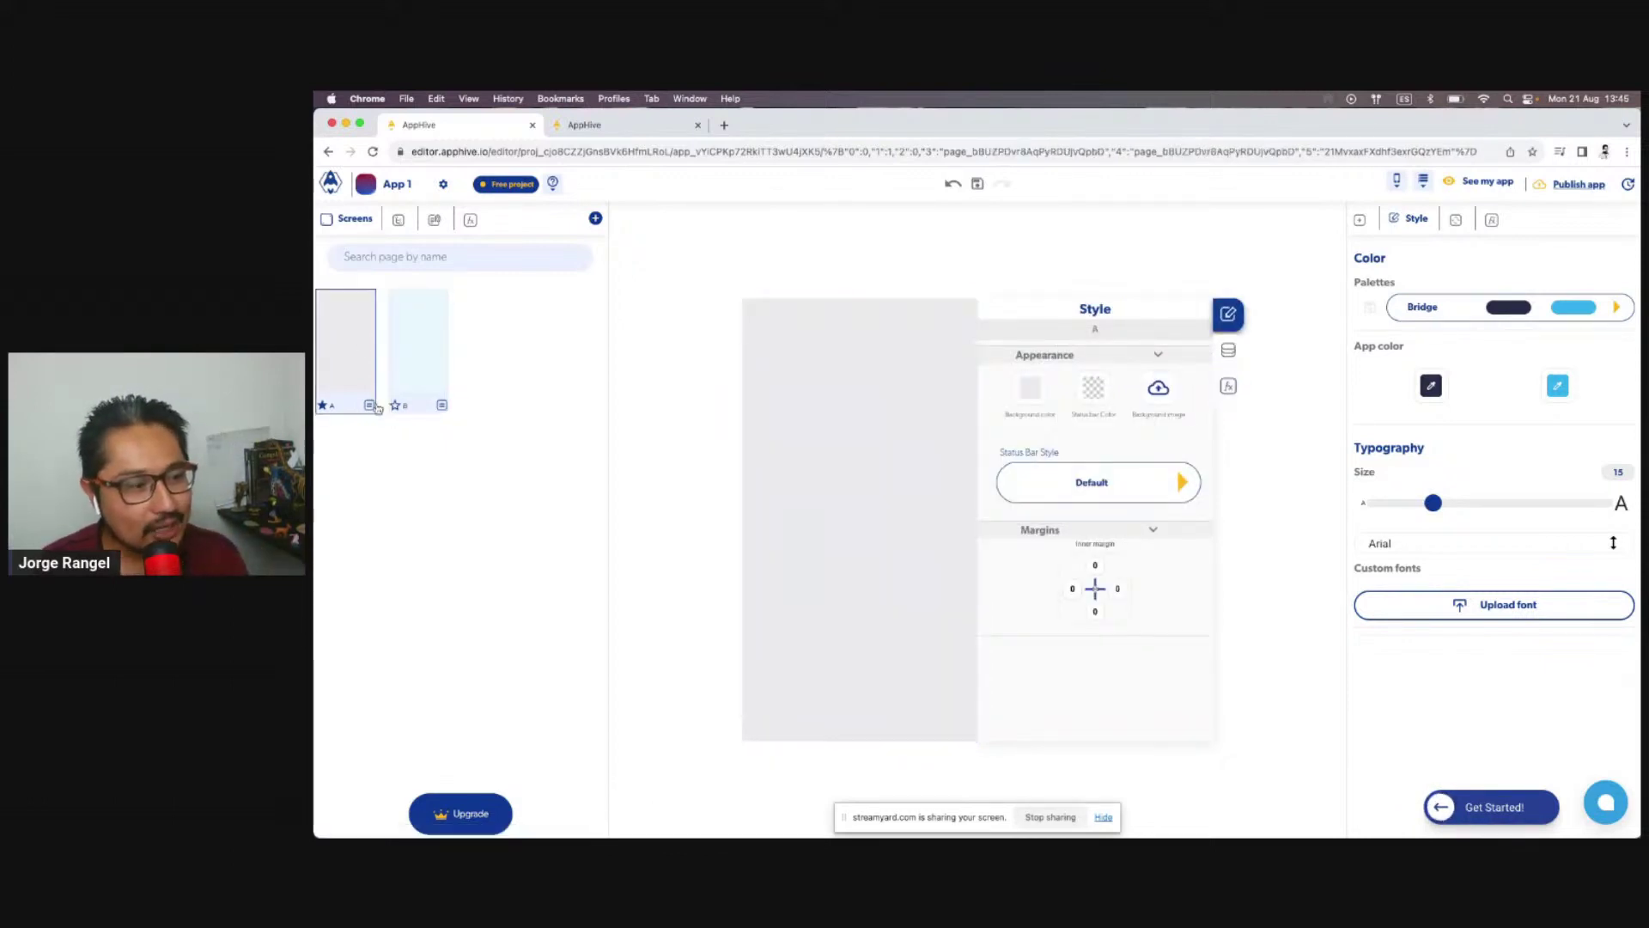
left_click(601, 126)
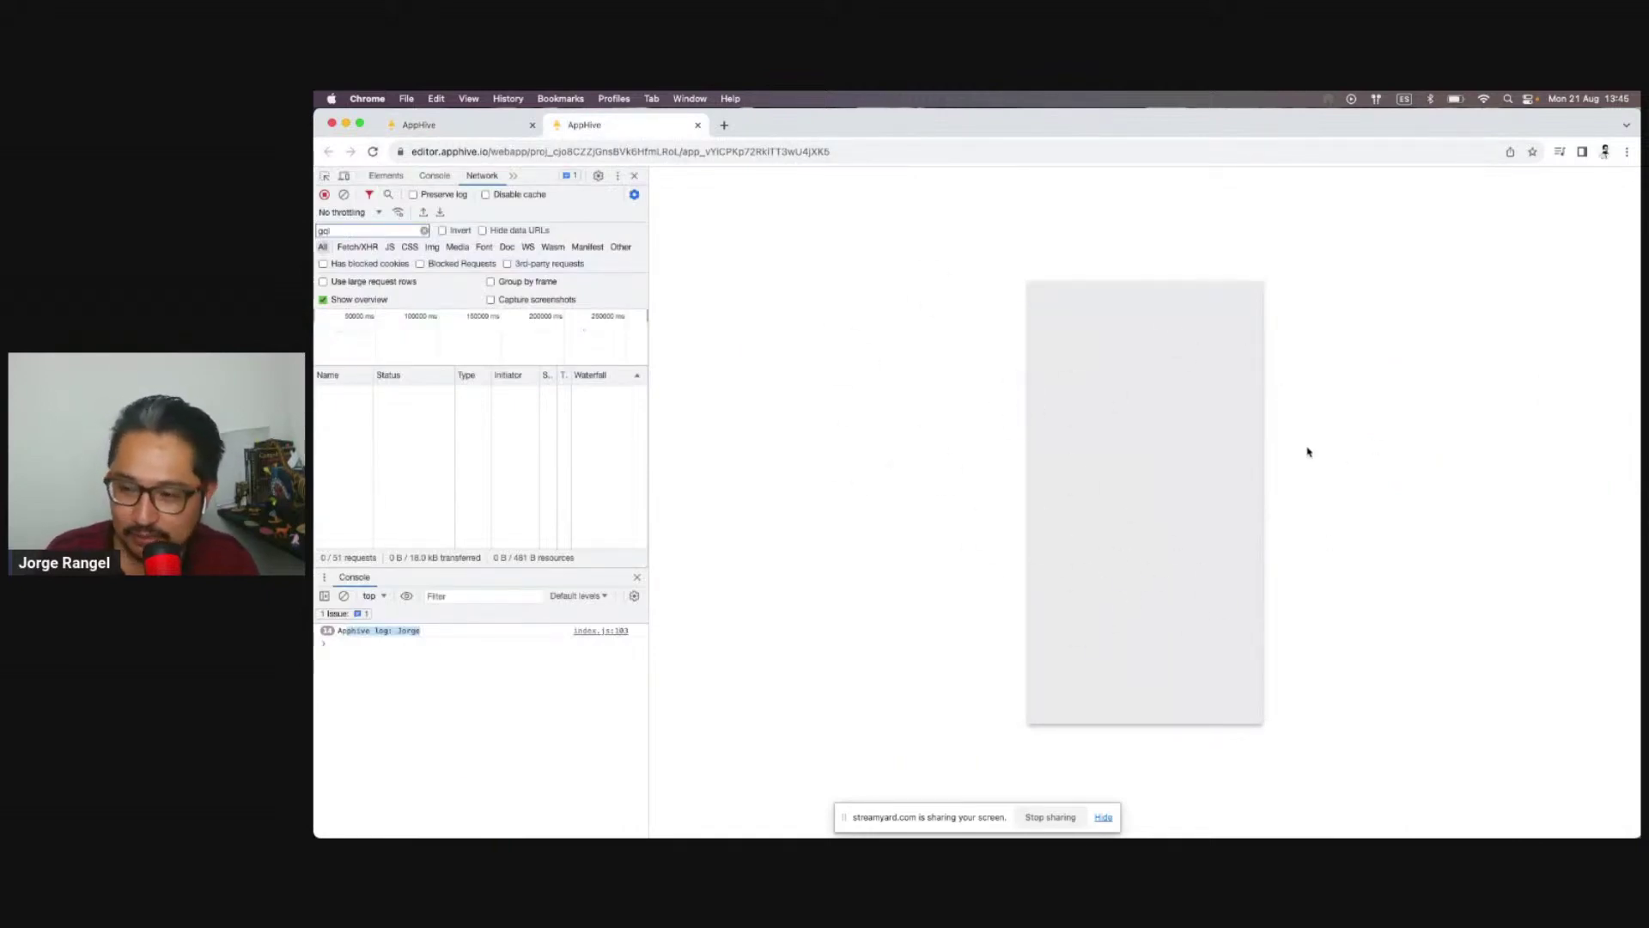
Add a text element to screen A and change its wording to A.
left_click(477, 130)
left_click(1357, 219)
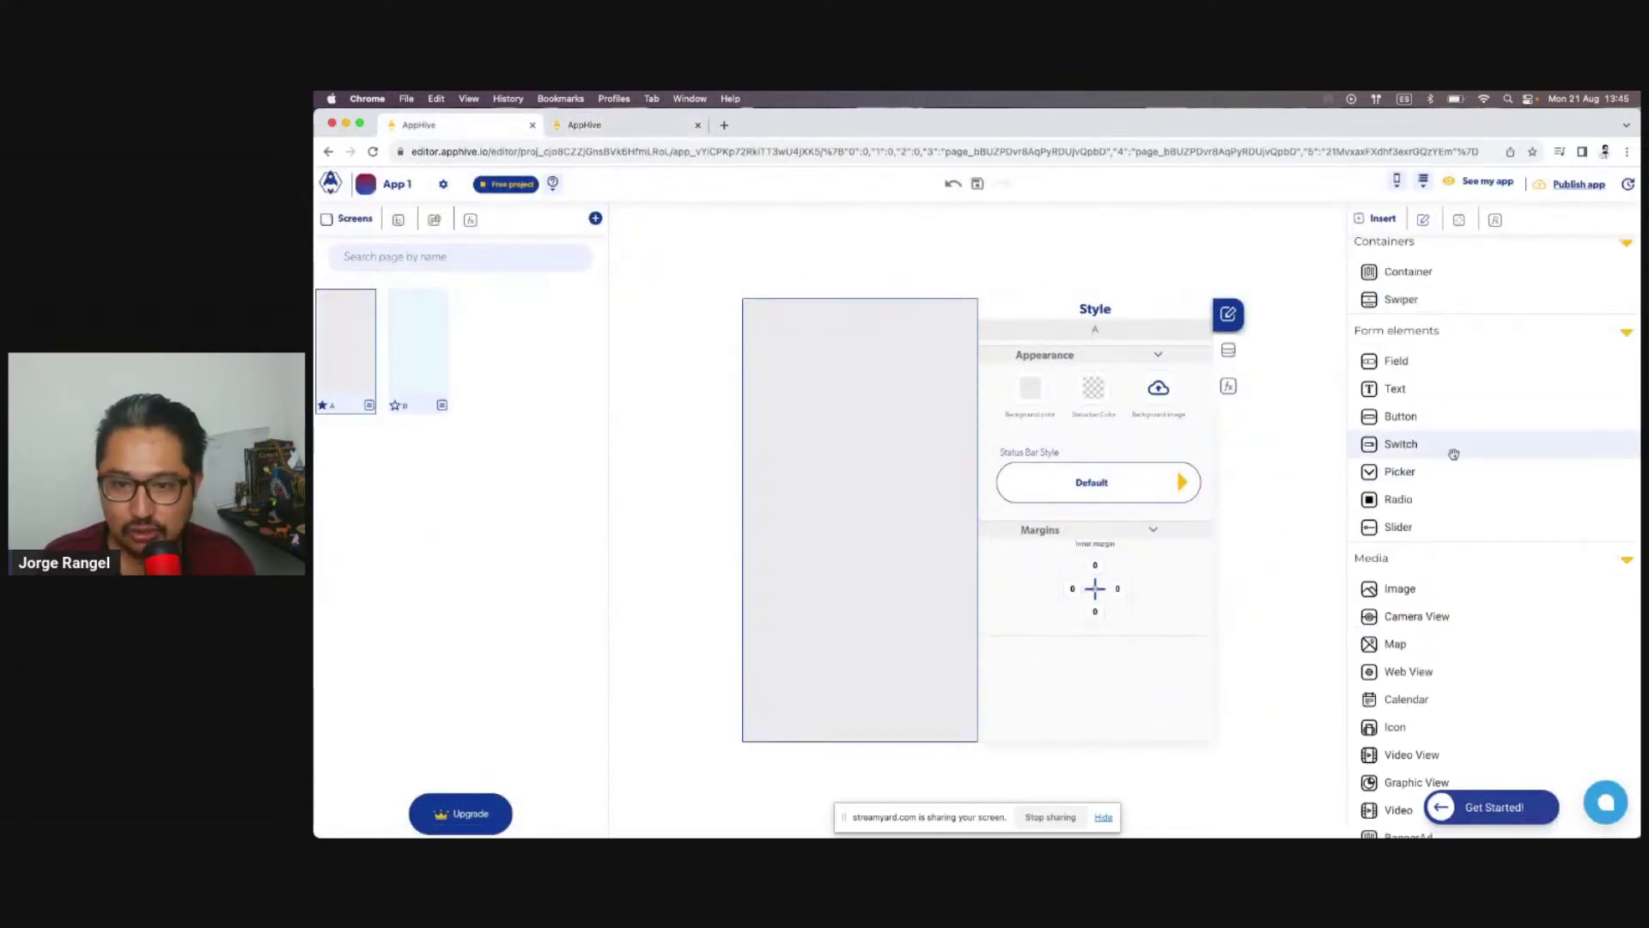
left_click(555, 126)
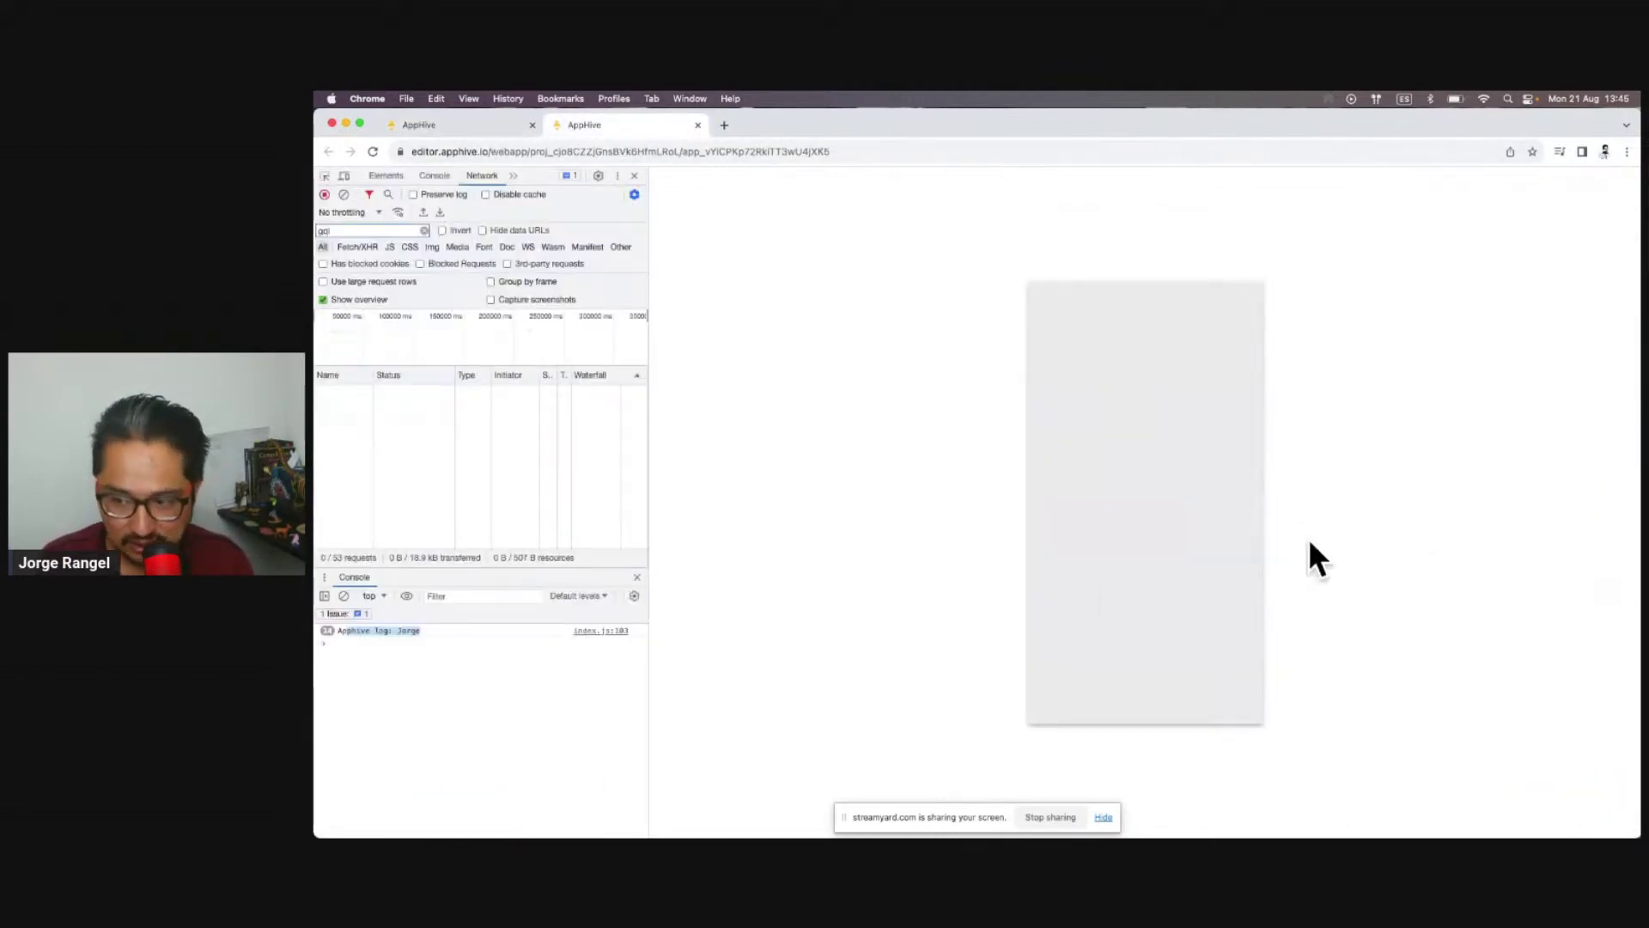
left_click(478, 129)
left_click_drag(1425, 387, 898, 520)
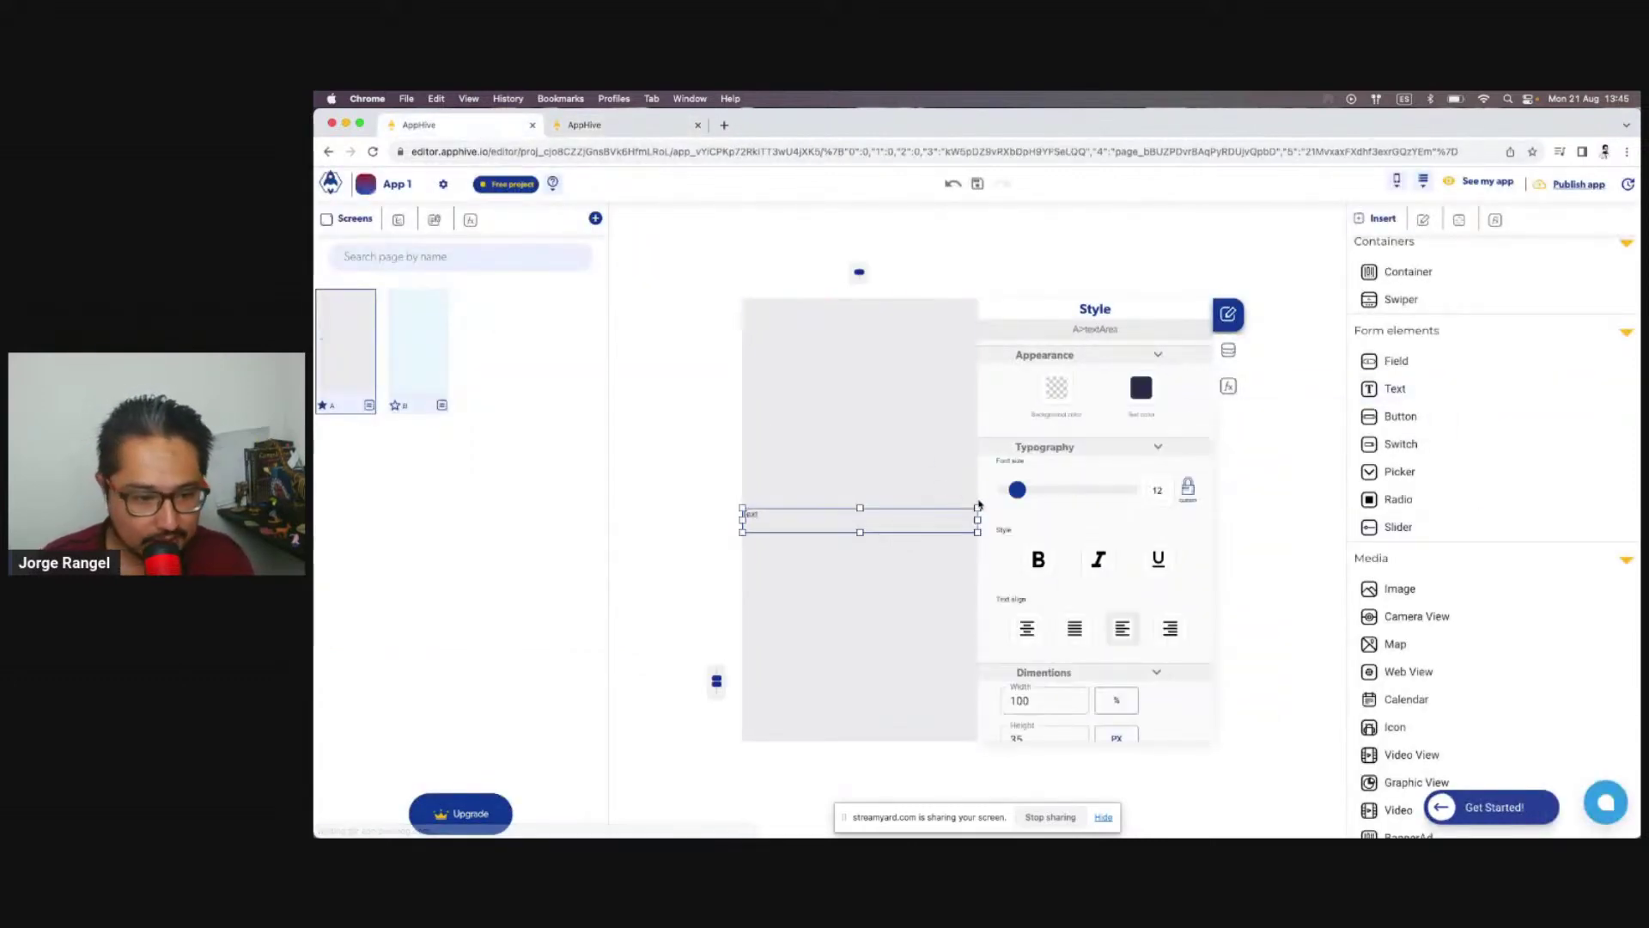
left_click_drag(1017, 490, 1066, 491)
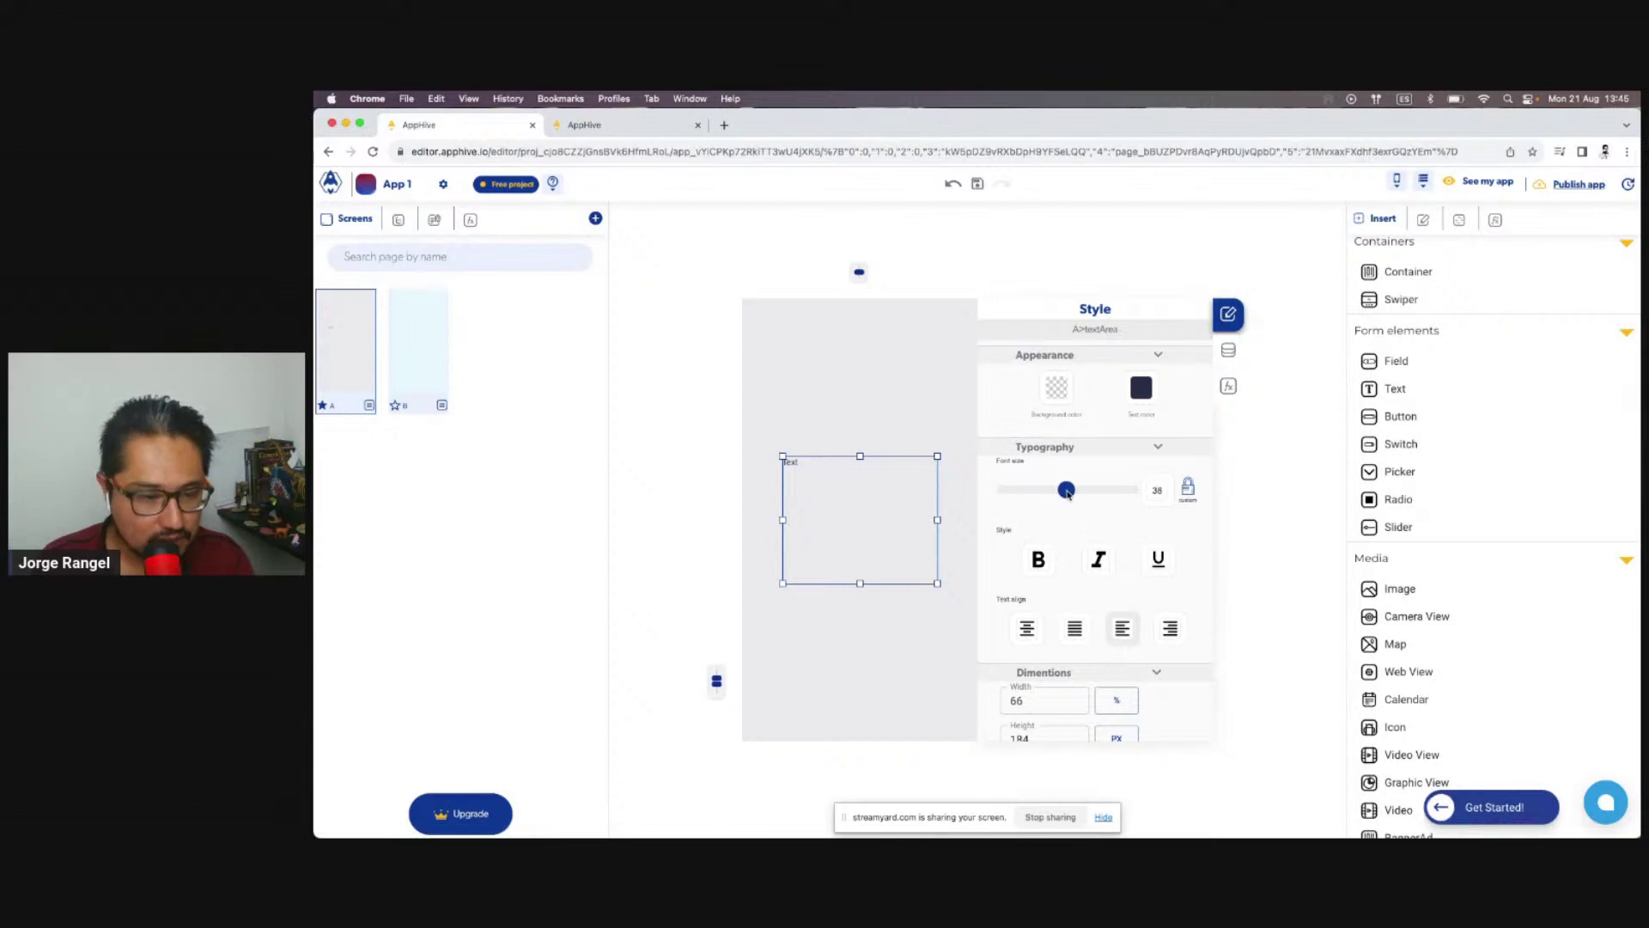
double_click(833, 522)
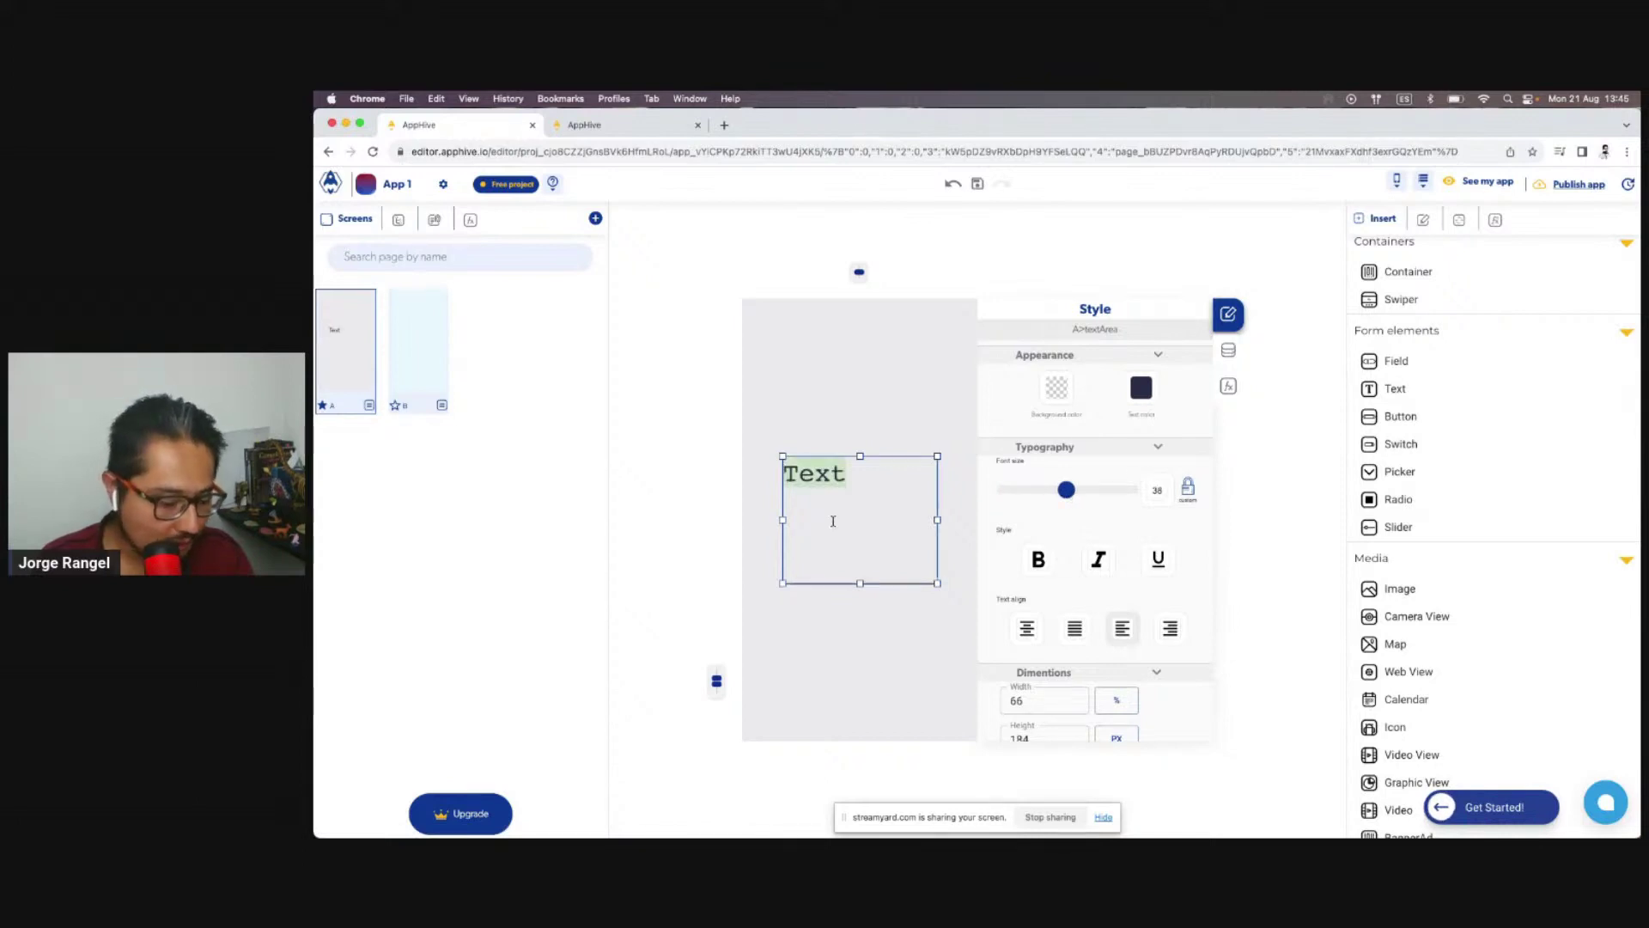
type("A")
left_click(880, 616)
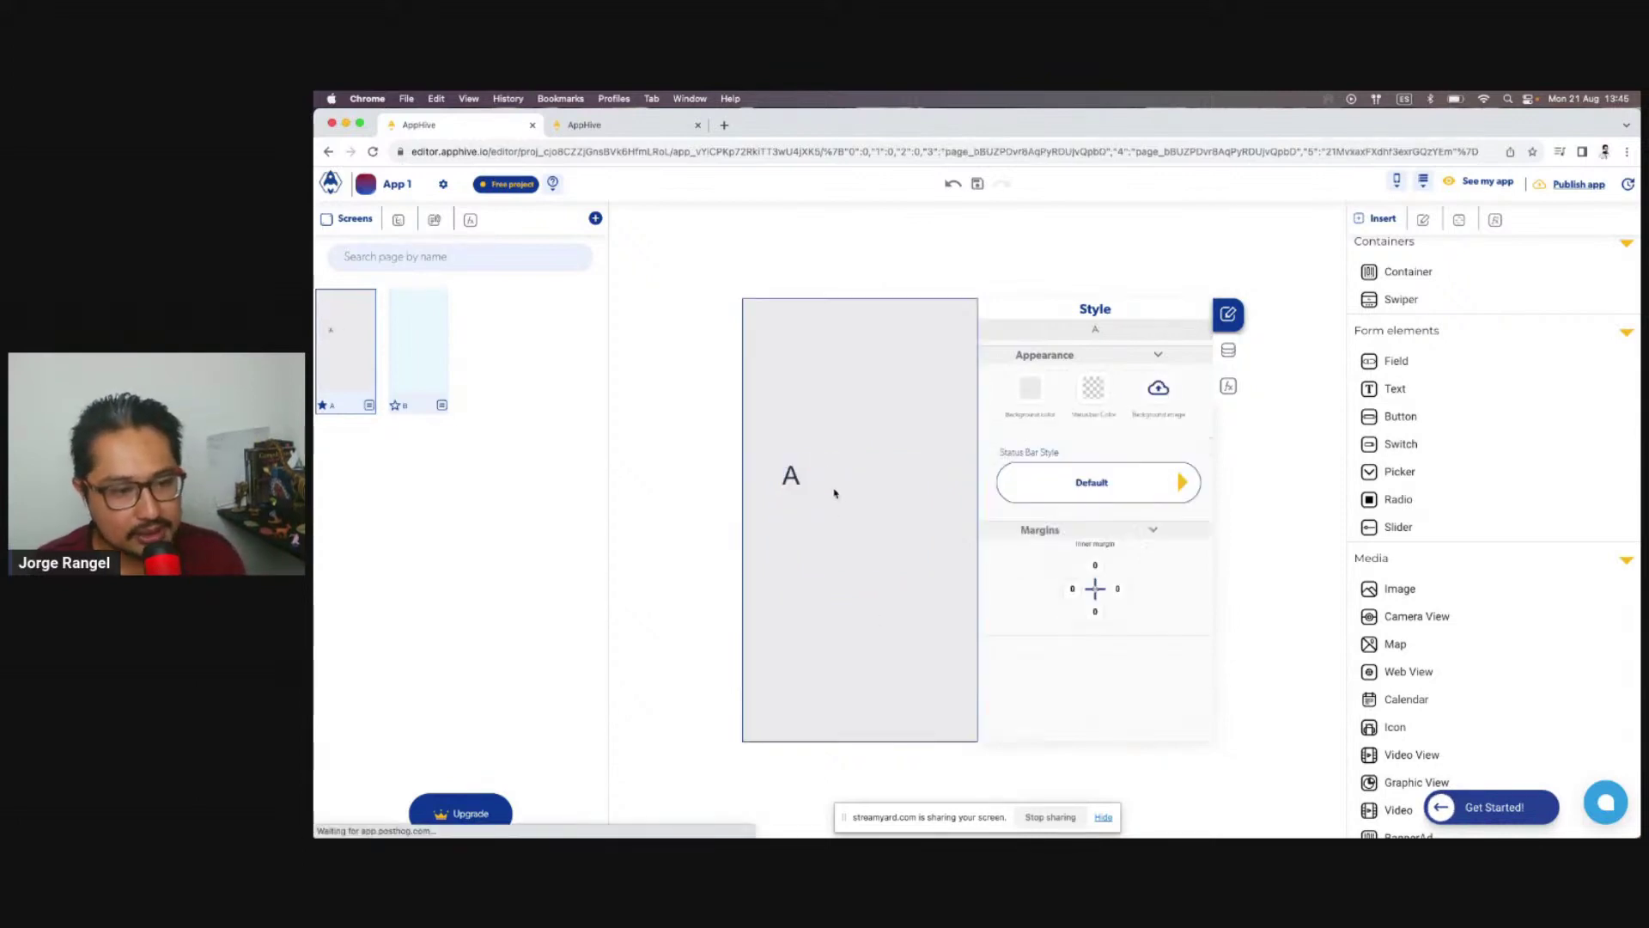
Enlarge the A to font size 63, fit its box, and view it in the preview.
left_click(866, 507)
left_click_drag(1066, 491, 1114, 492)
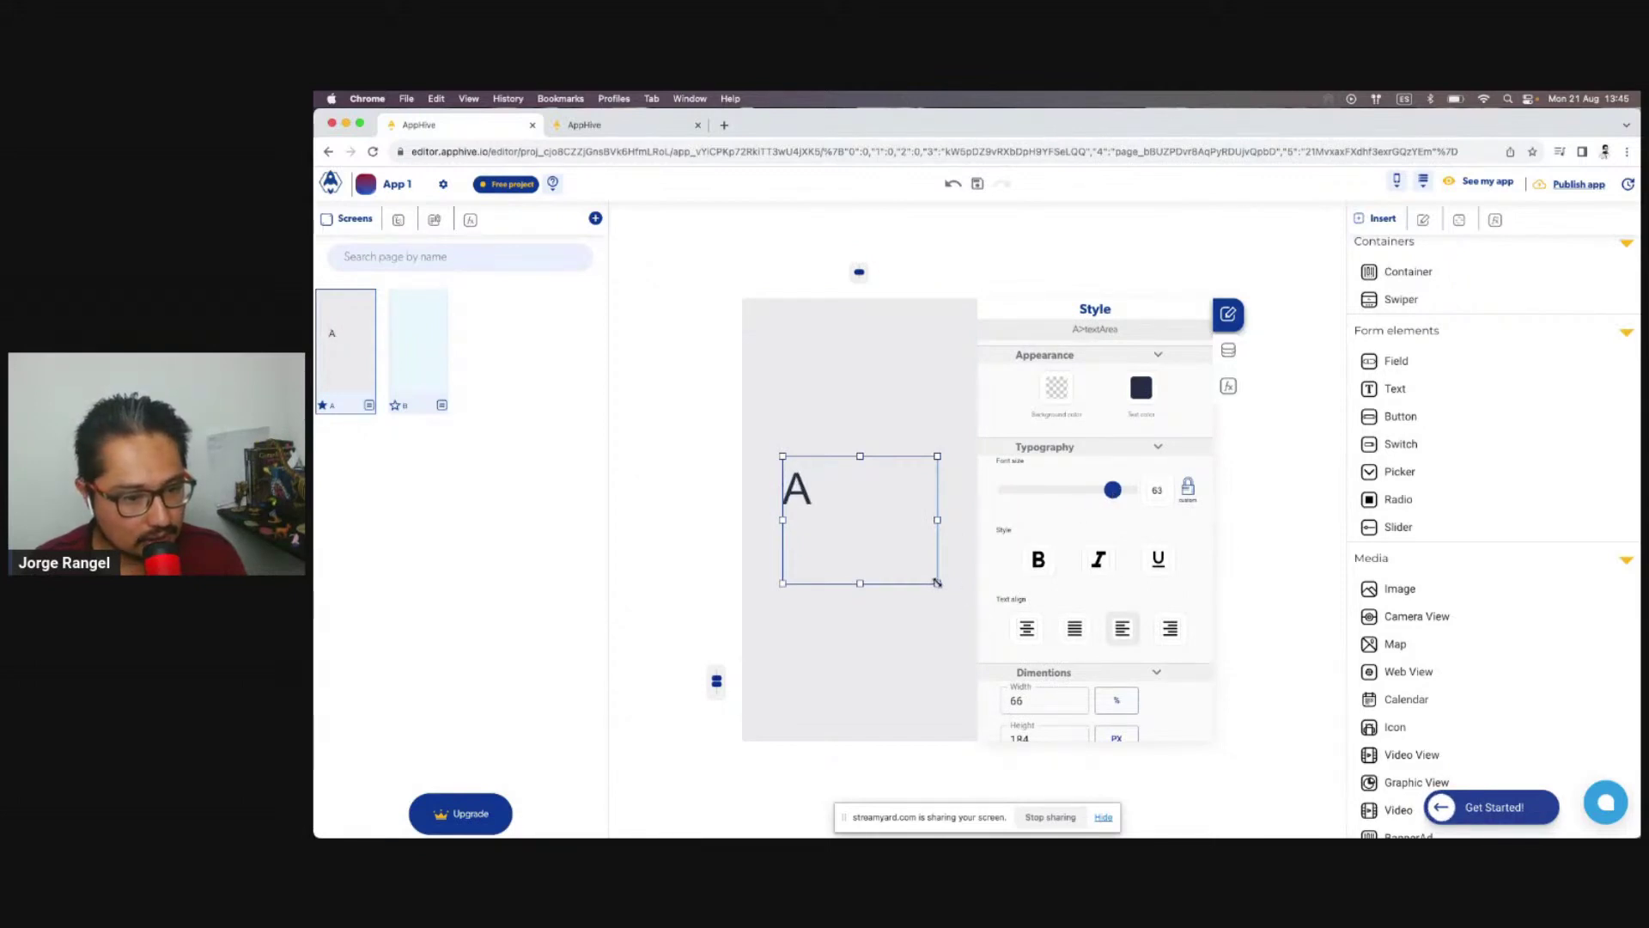
left_click_drag(937, 584, 865, 515)
left_click(880, 479)
left_click(877, 515)
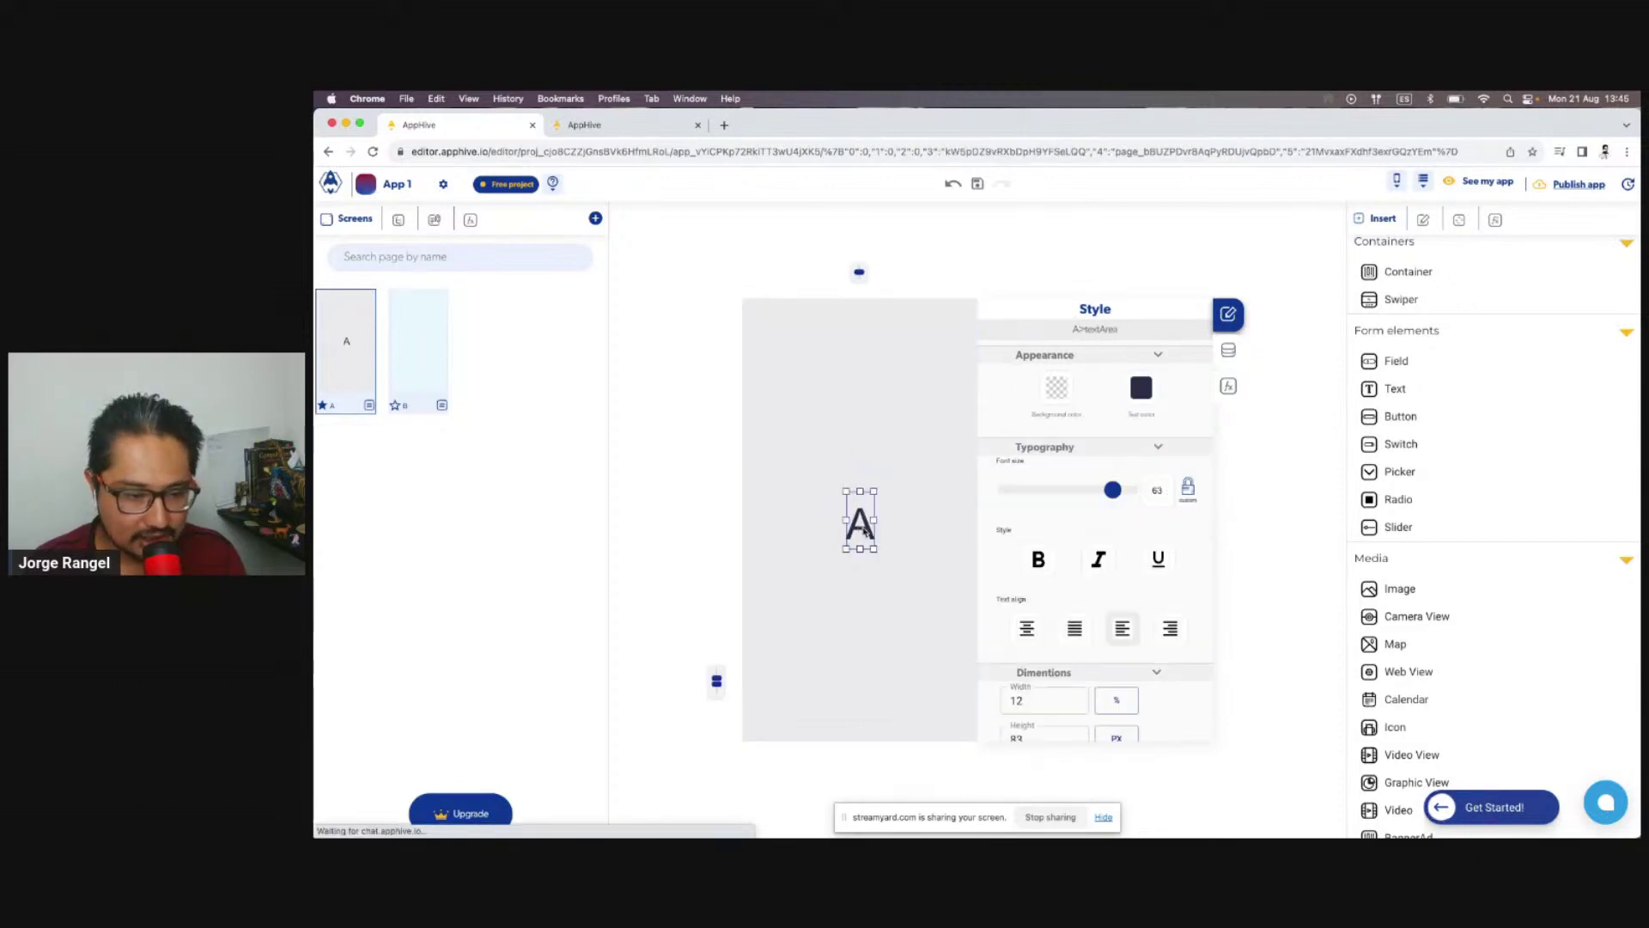
left_click(593, 127)
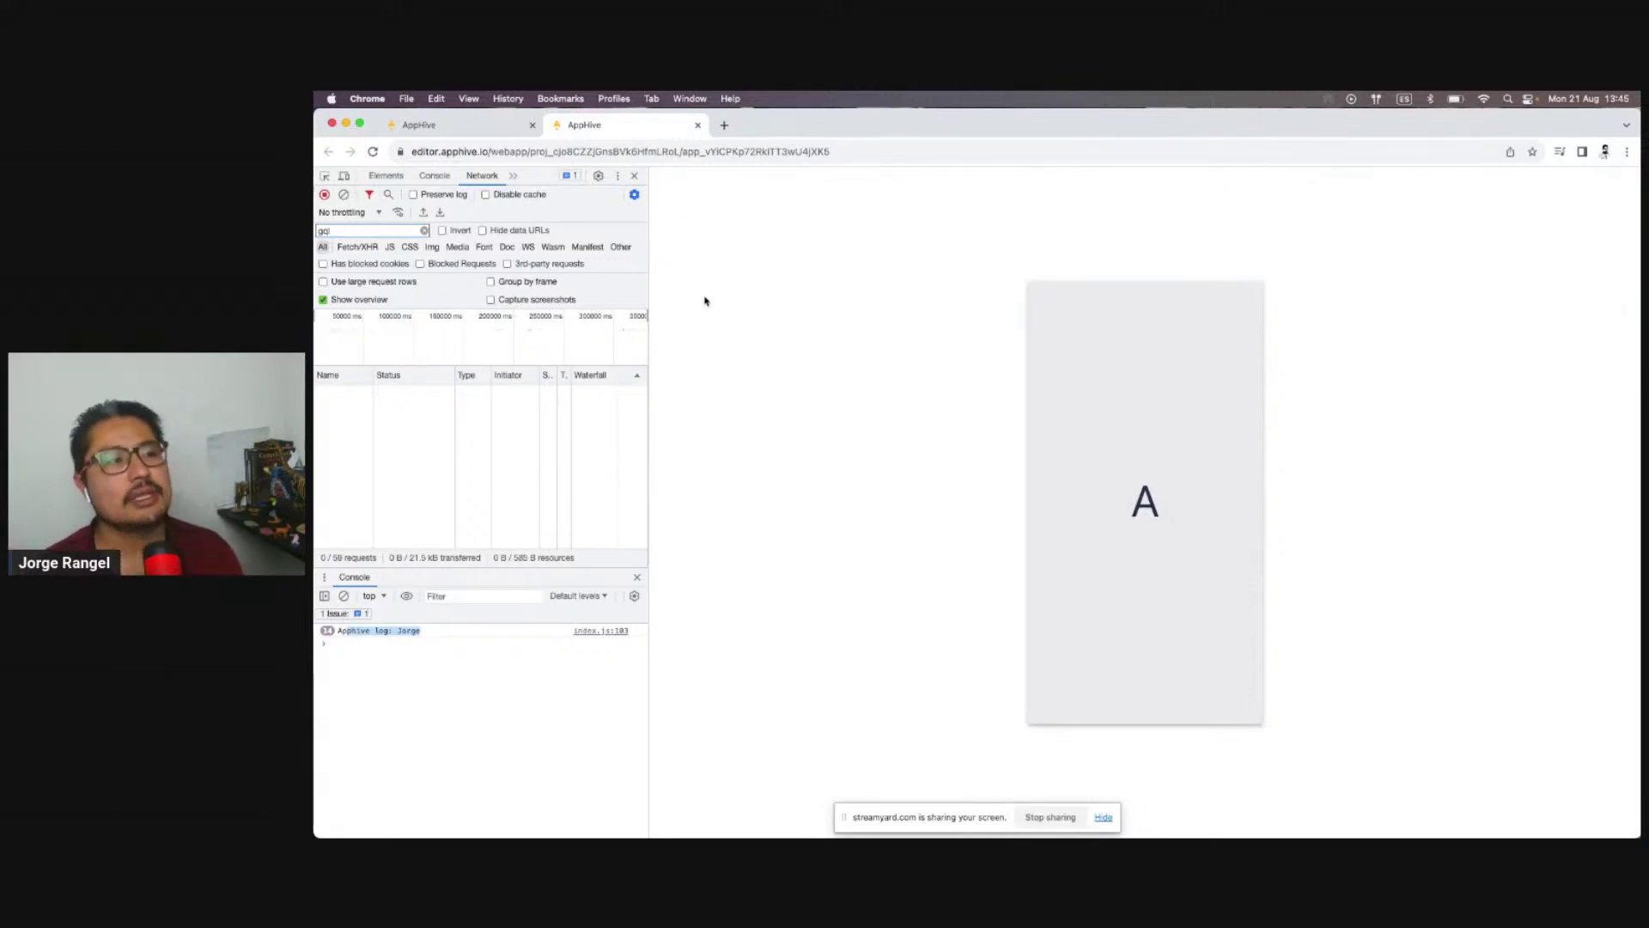
Paste the large letter onto screen B and replace its text with B.
left_click(434, 126)
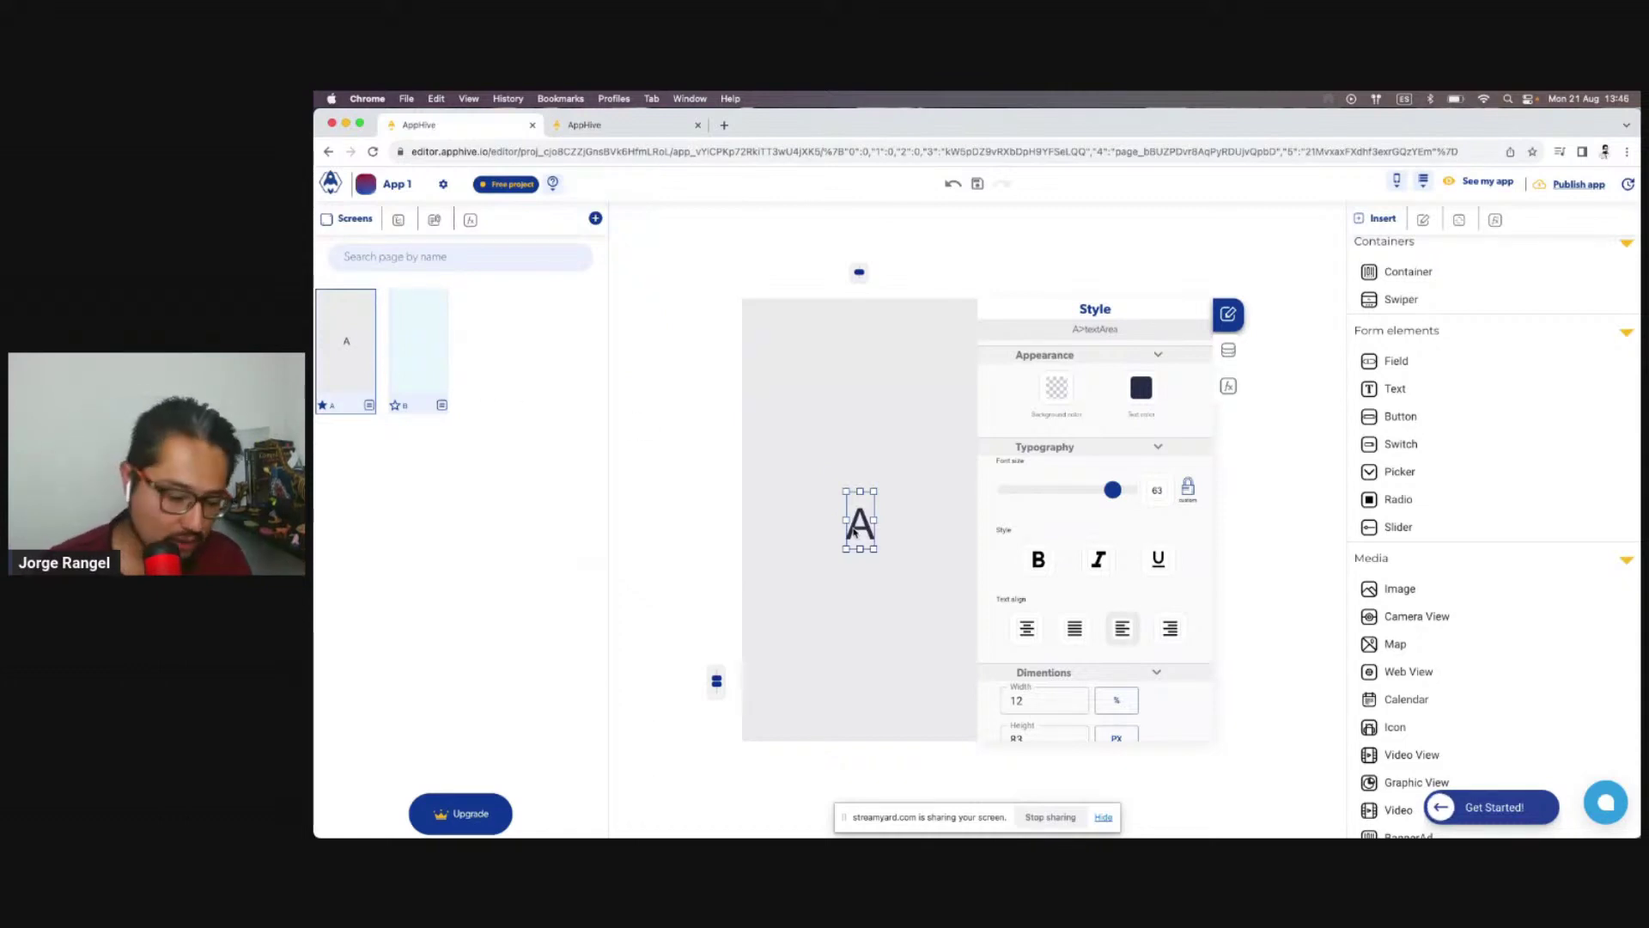
left_click(432, 373)
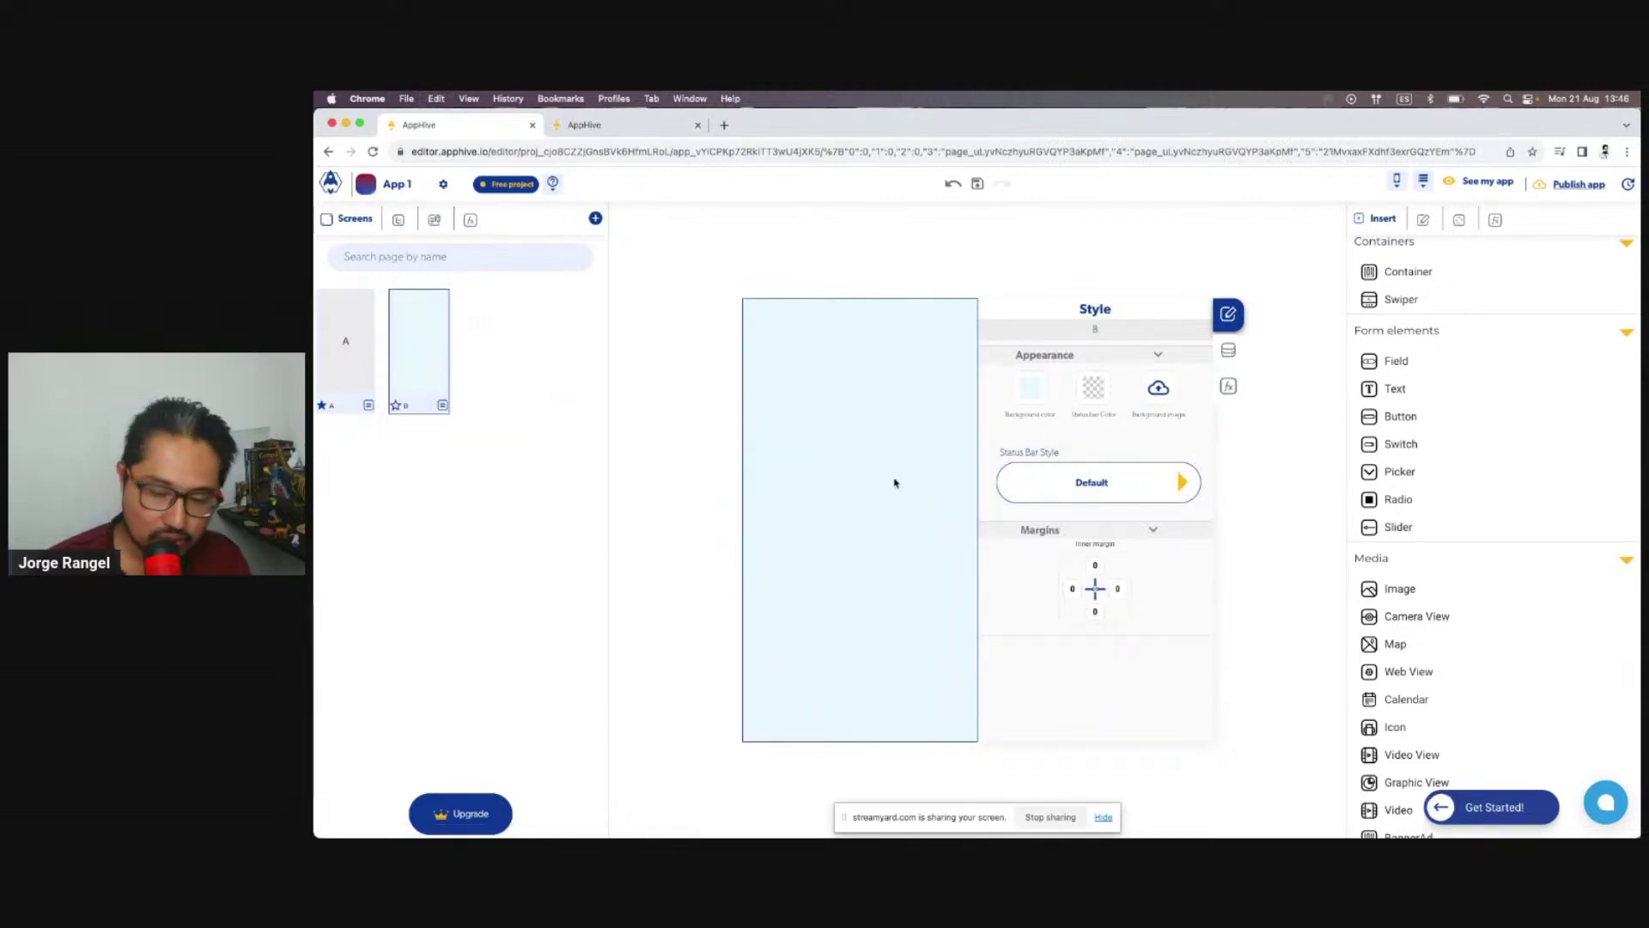
key("super+v")
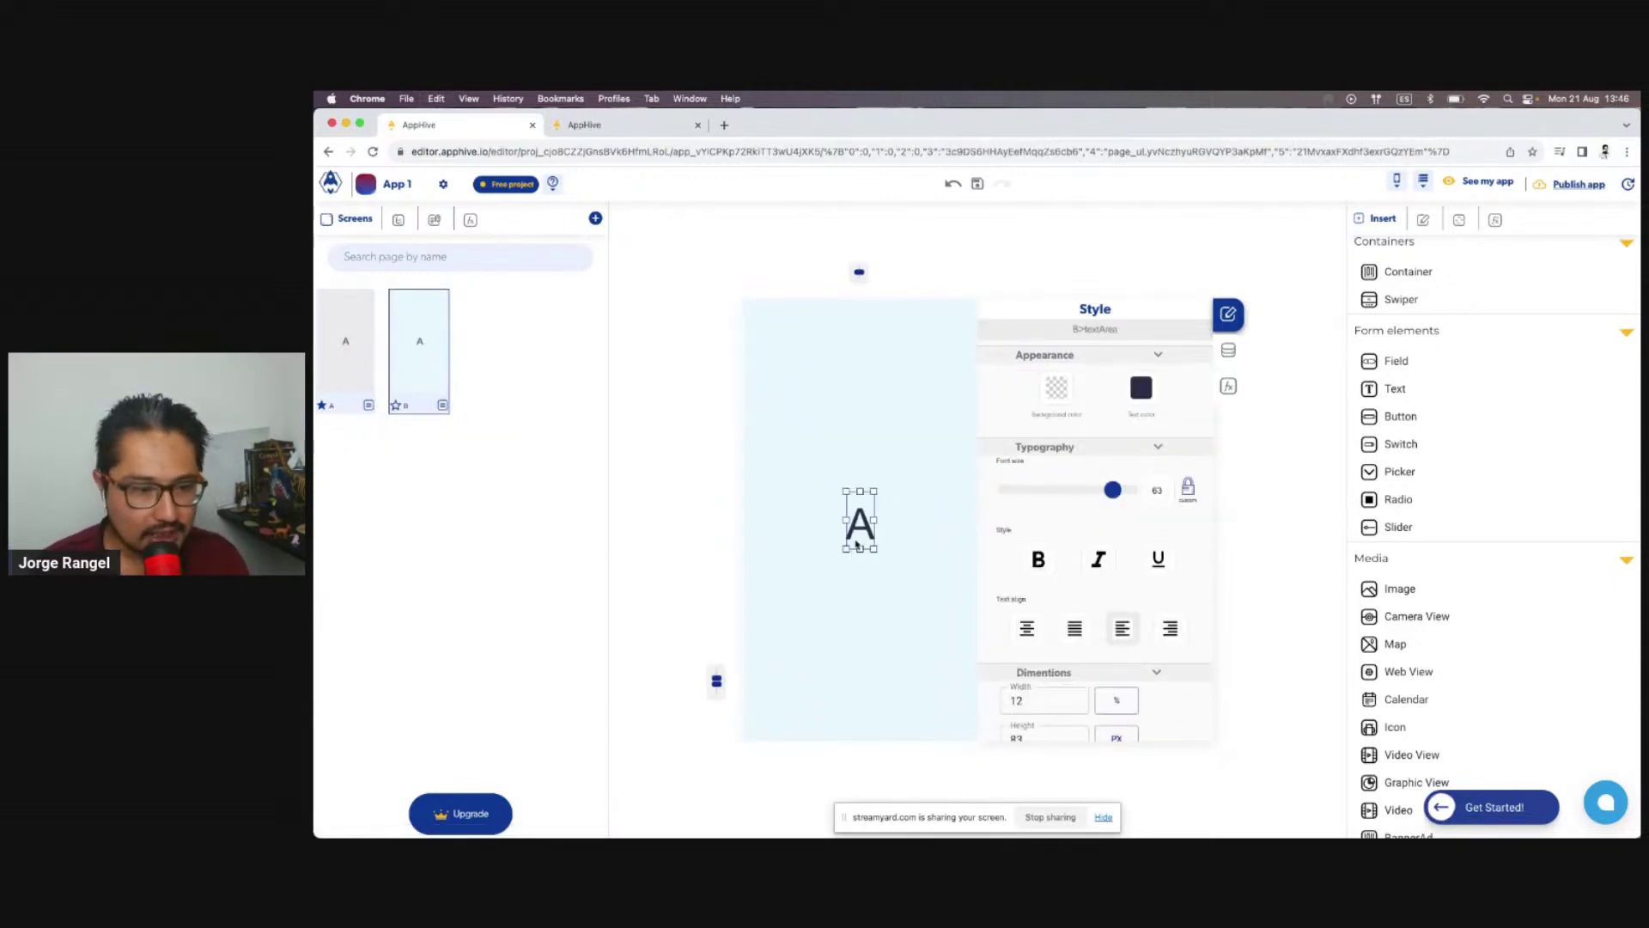
left_click_drag(860, 526, 914, 482)
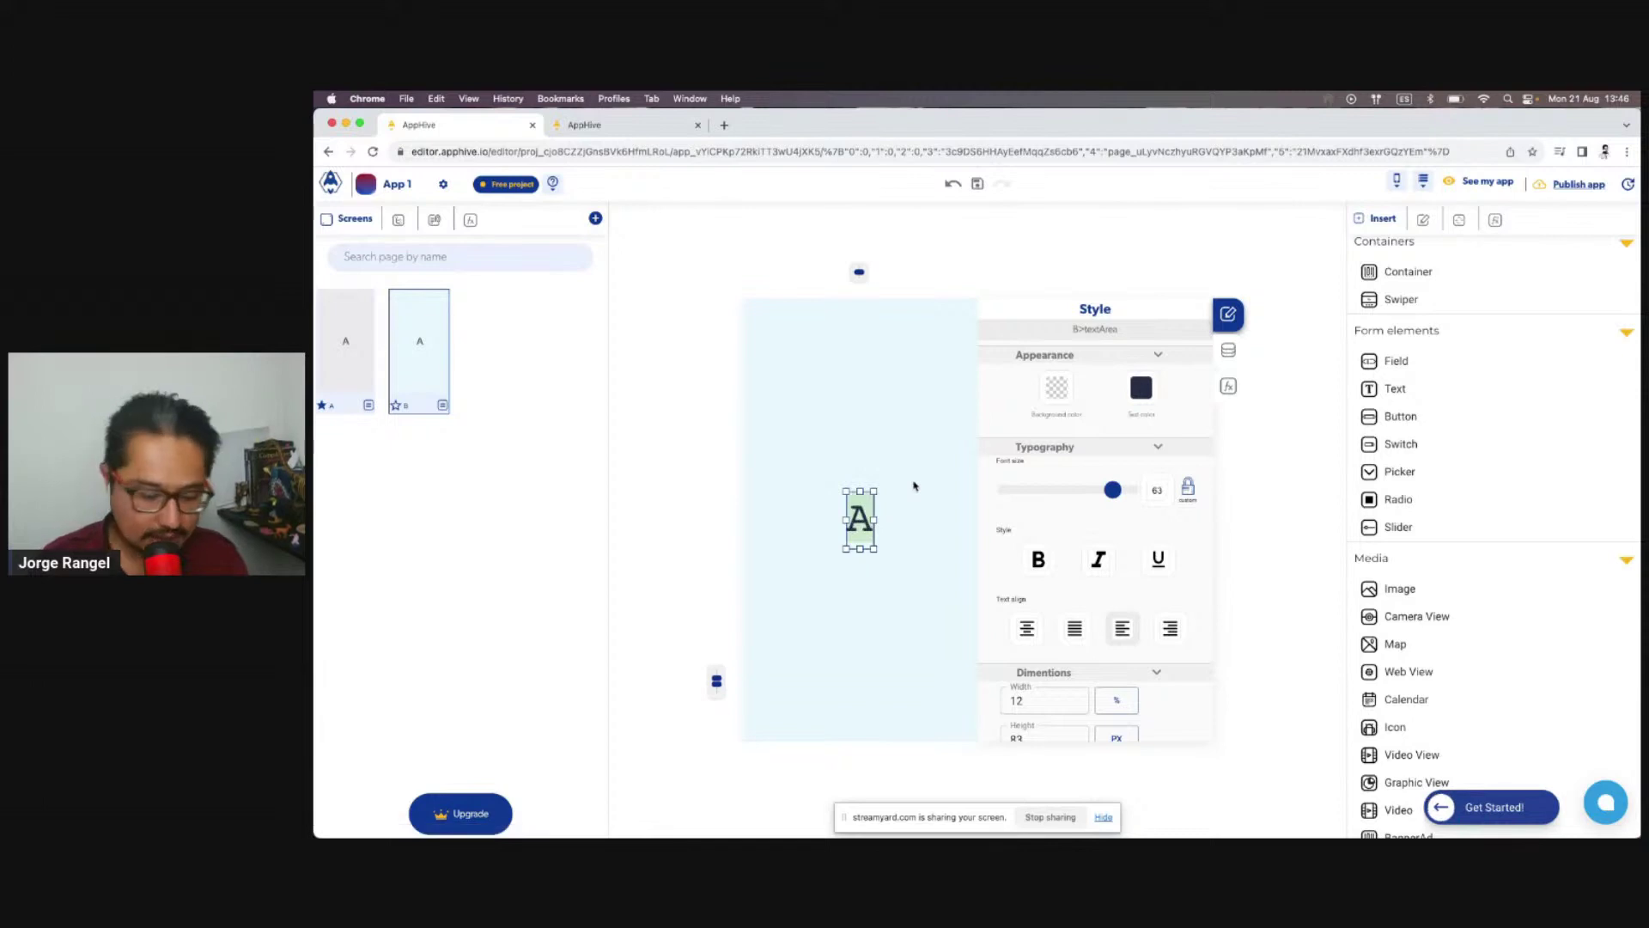
type("B")
left_click(913, 434)
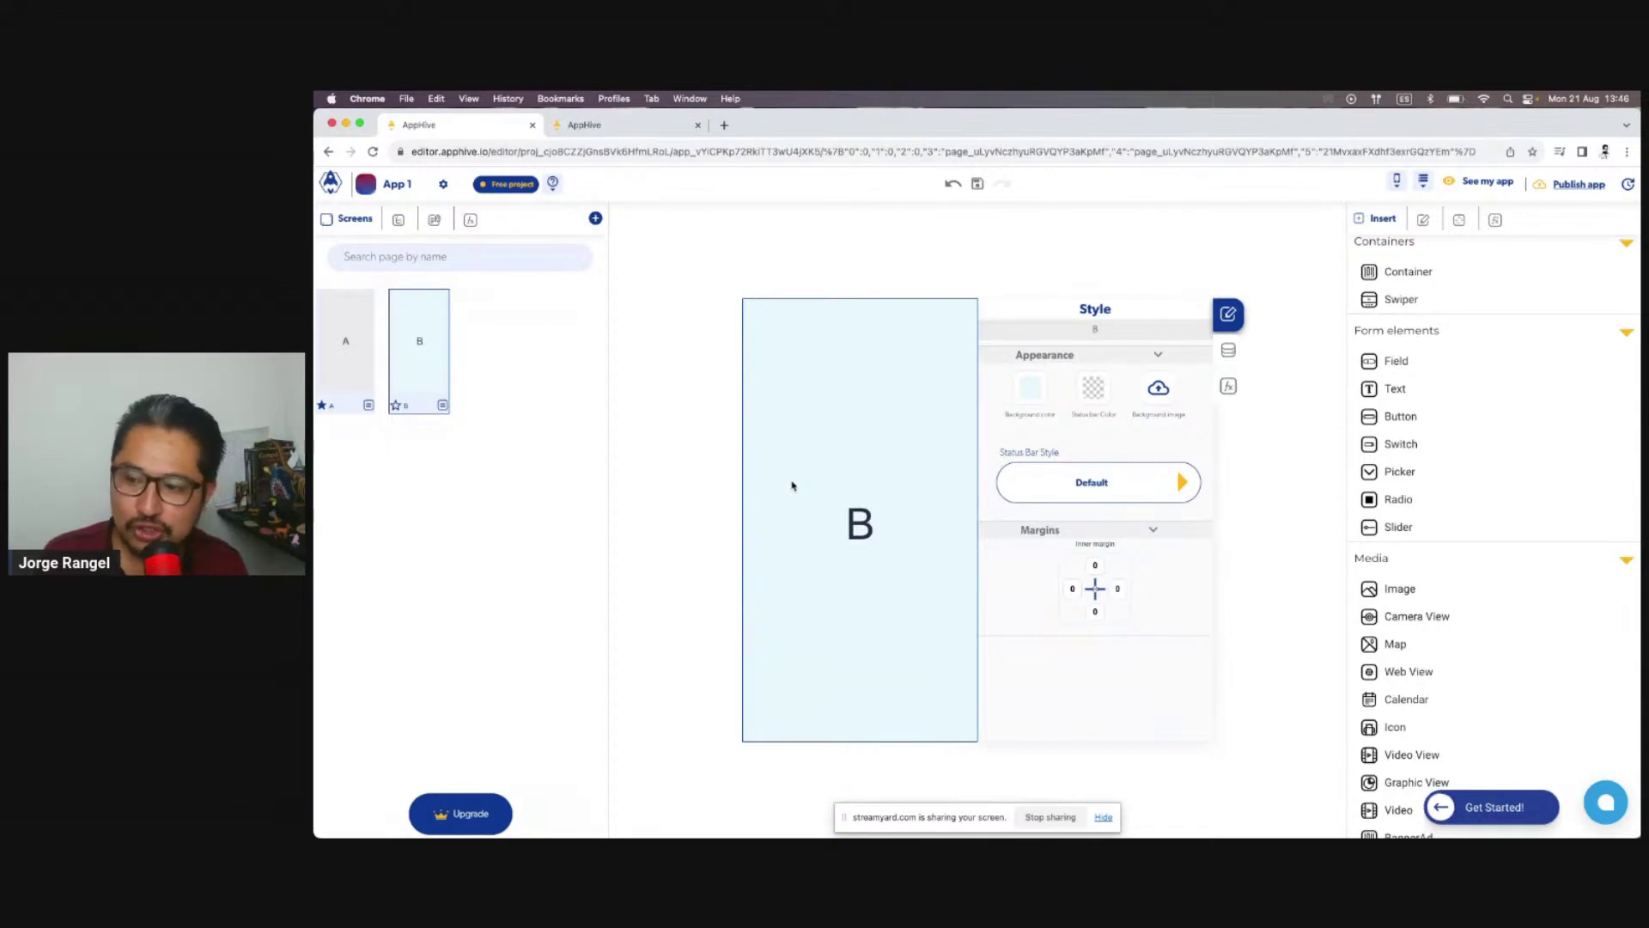
left_click(340, 348)
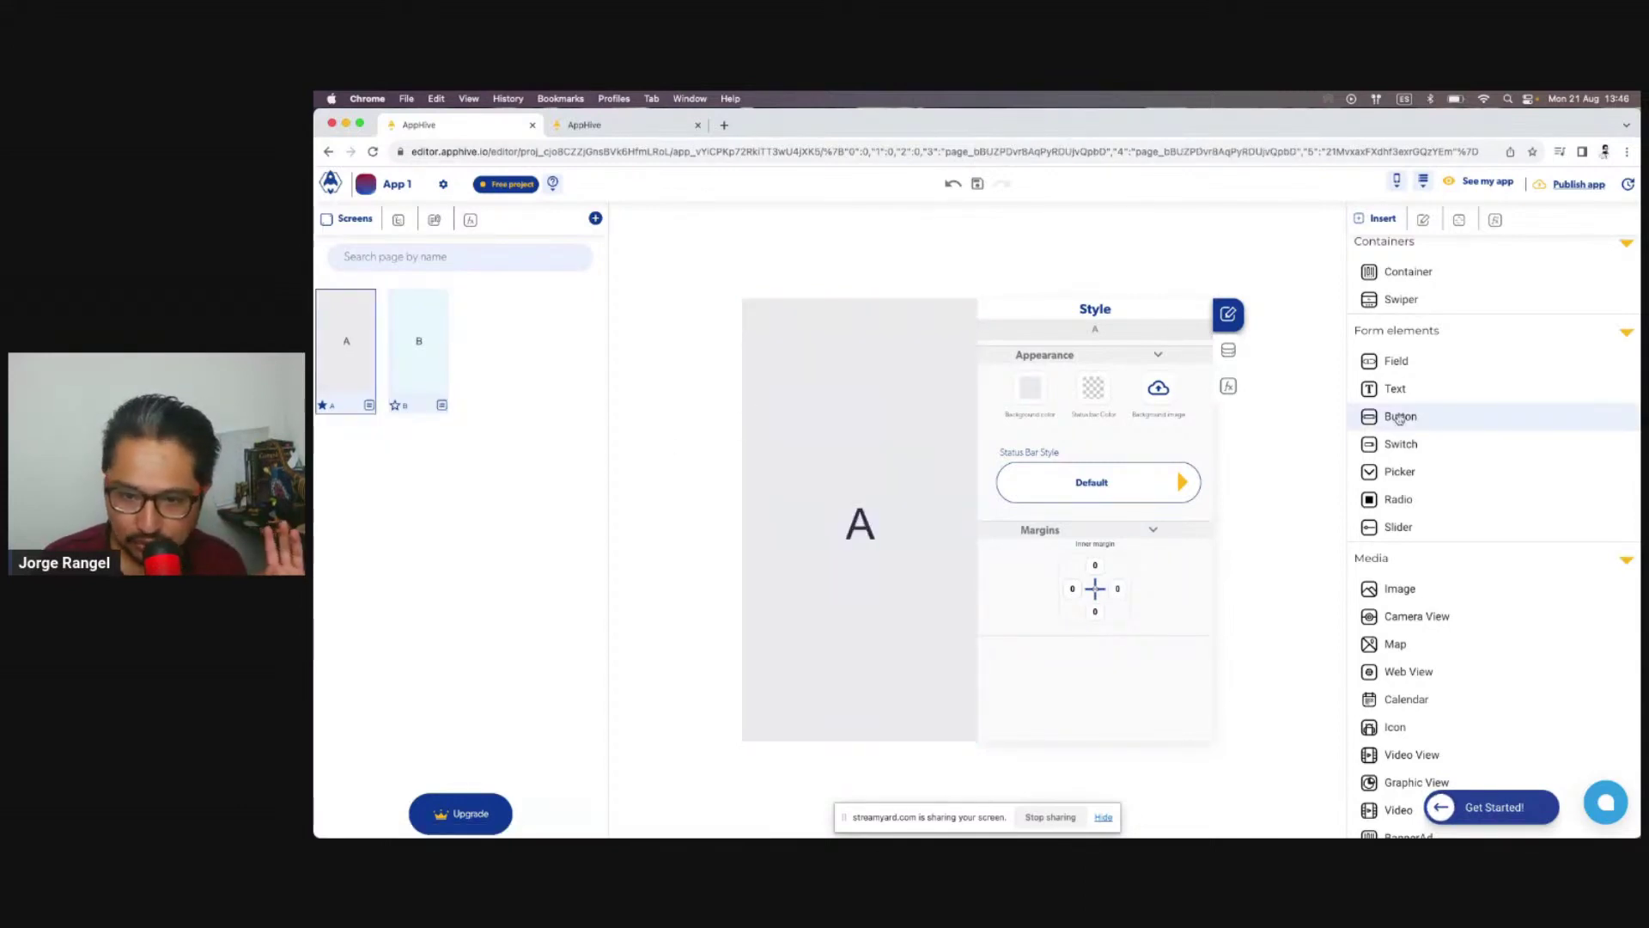
Place a button beneath the A on screen A and relabel it 'Go to B'.
left_click_drag(1400, 418, 868, 548)
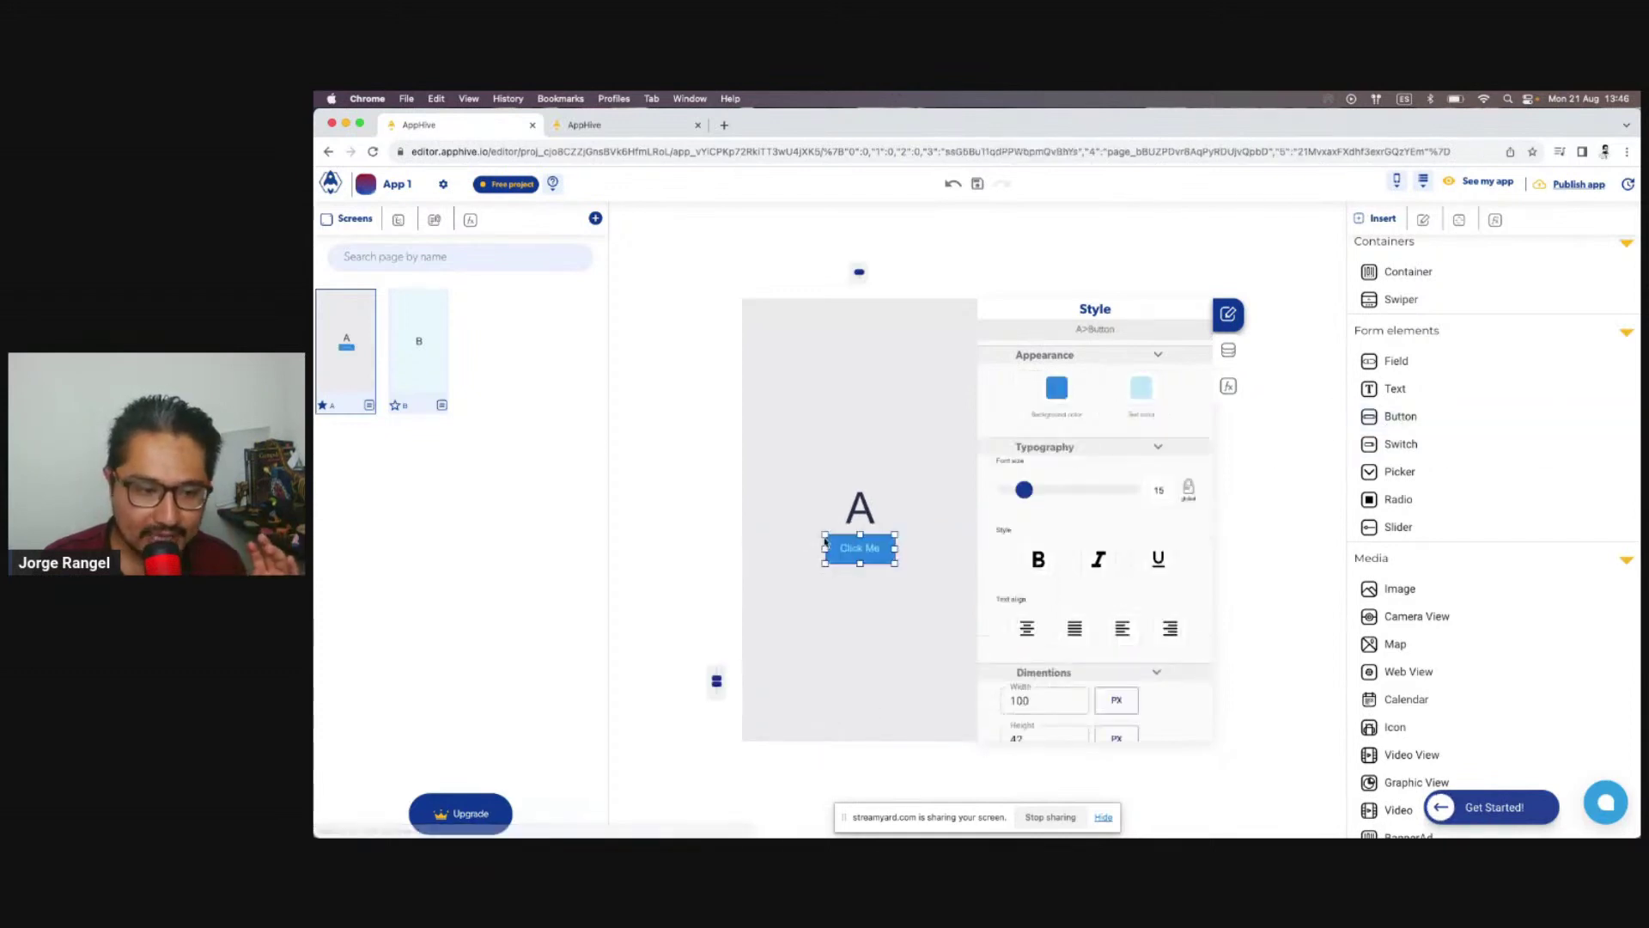
double_click(870, 550)
left_click(969, 626)
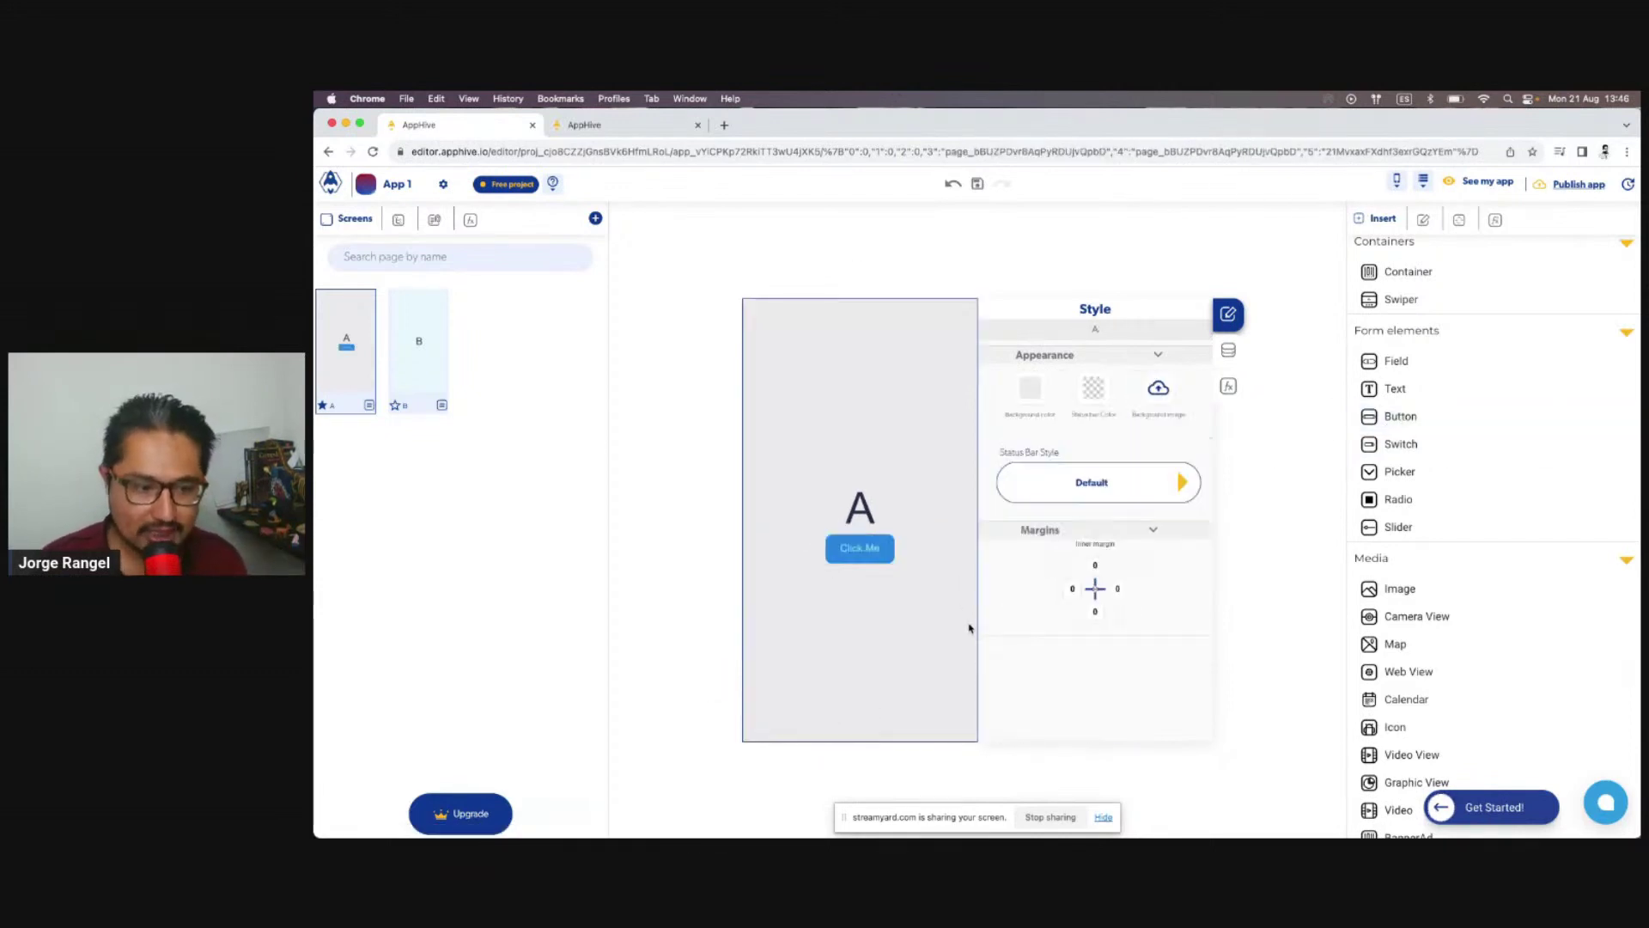
left_click(858, 505)
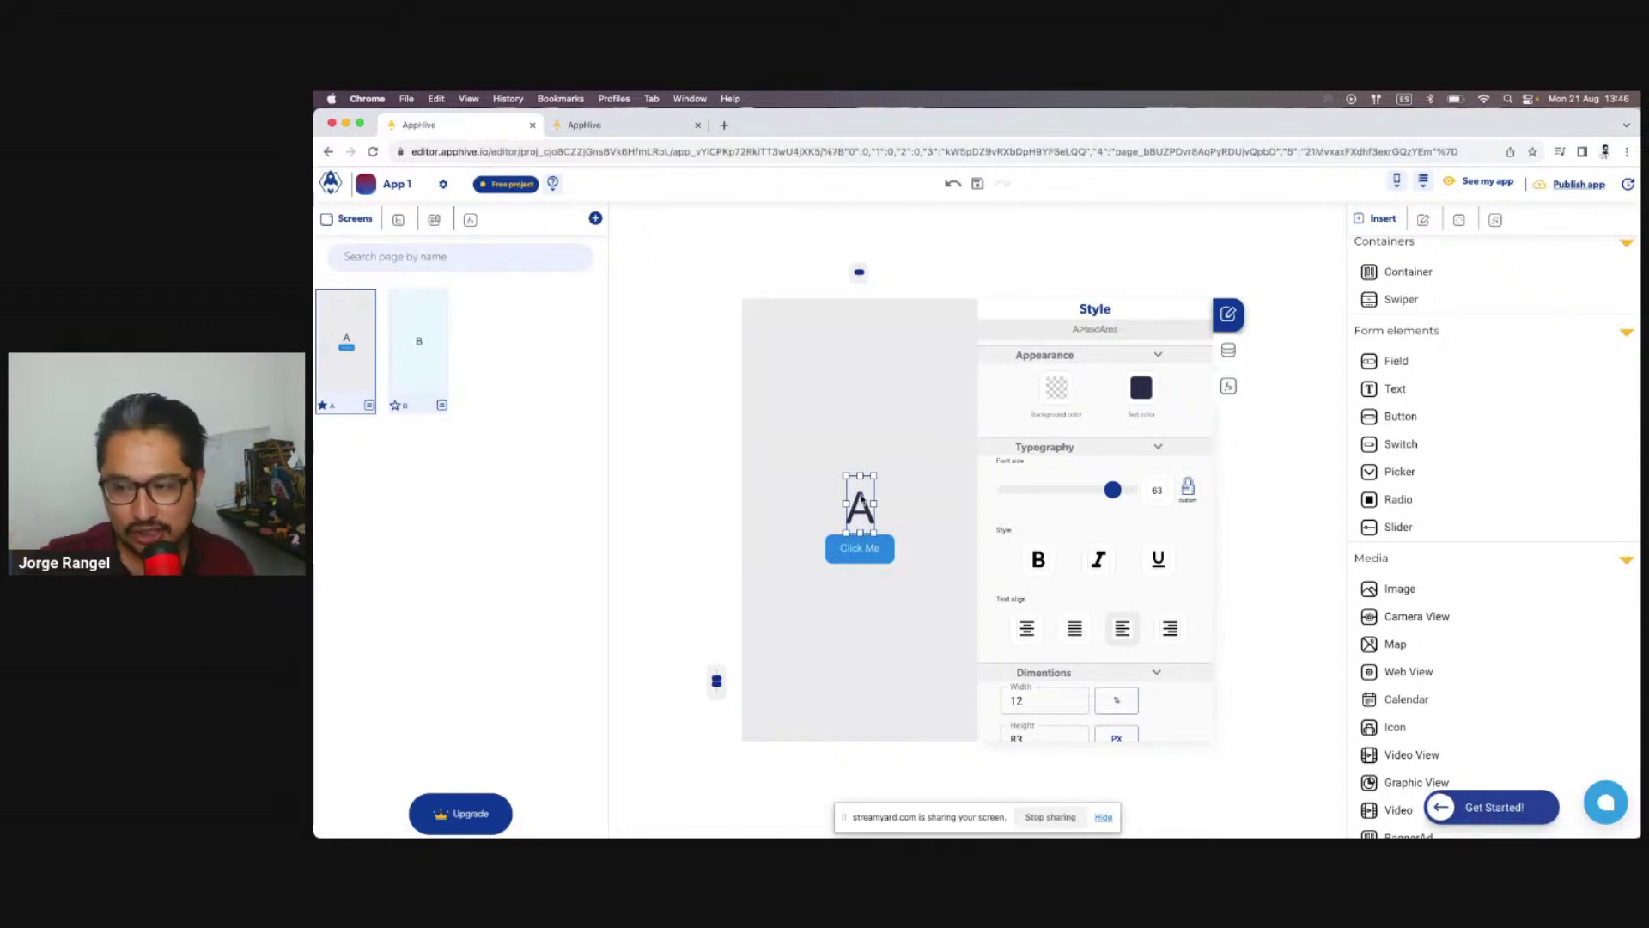
left_click(867, 554)
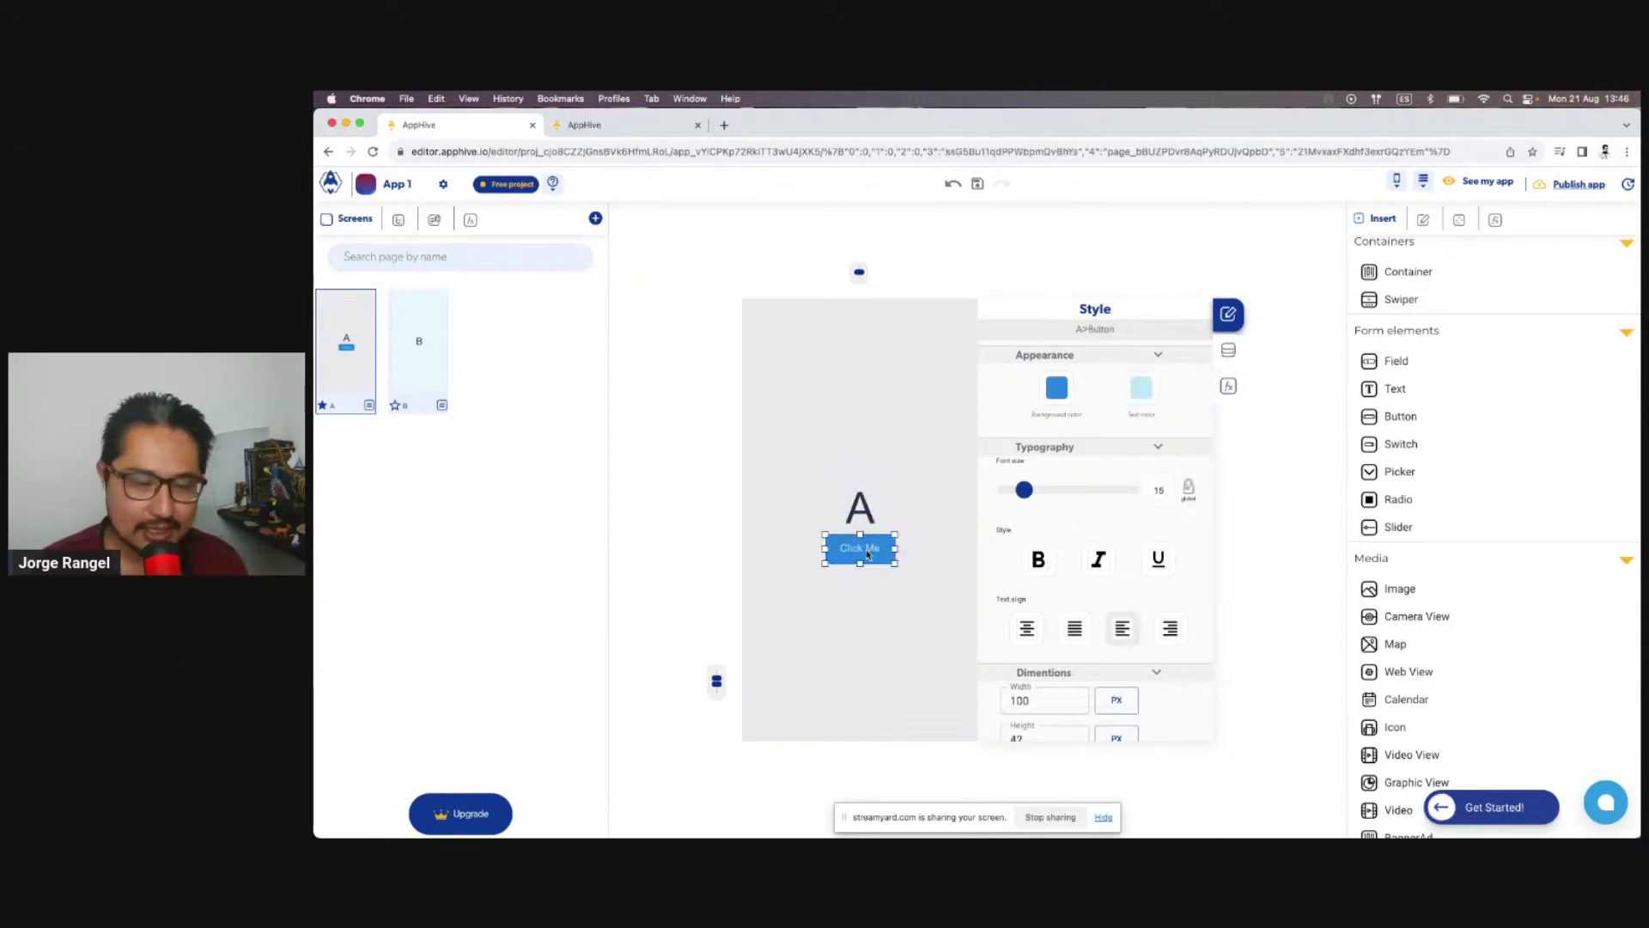
double_click(868, 554)
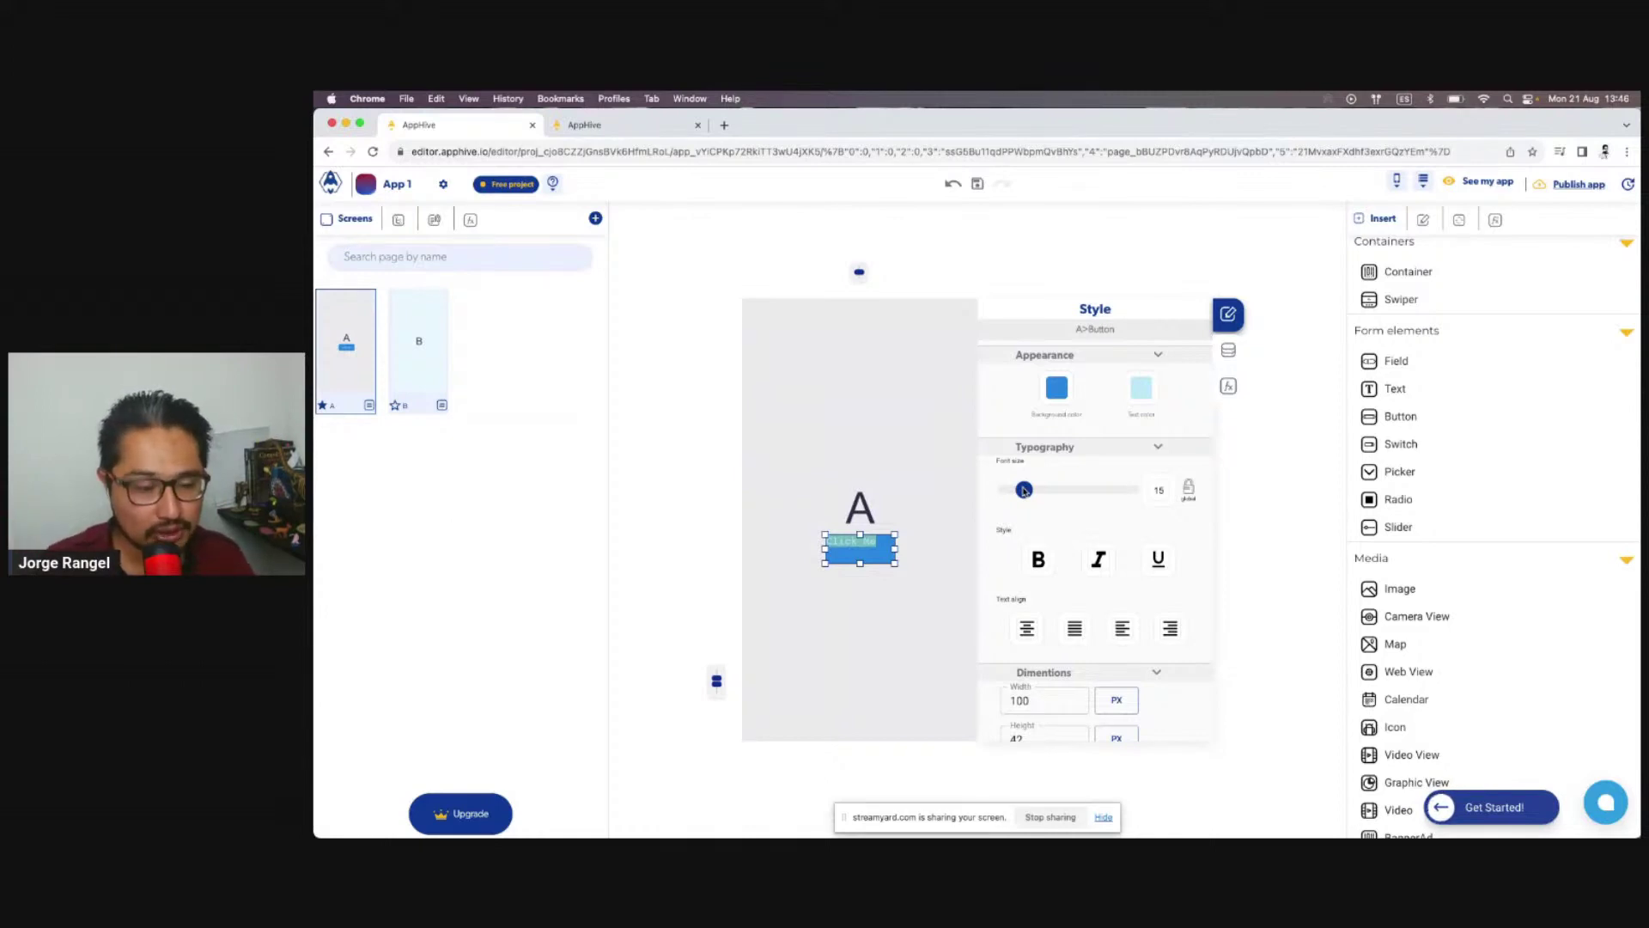
type("Go to B")
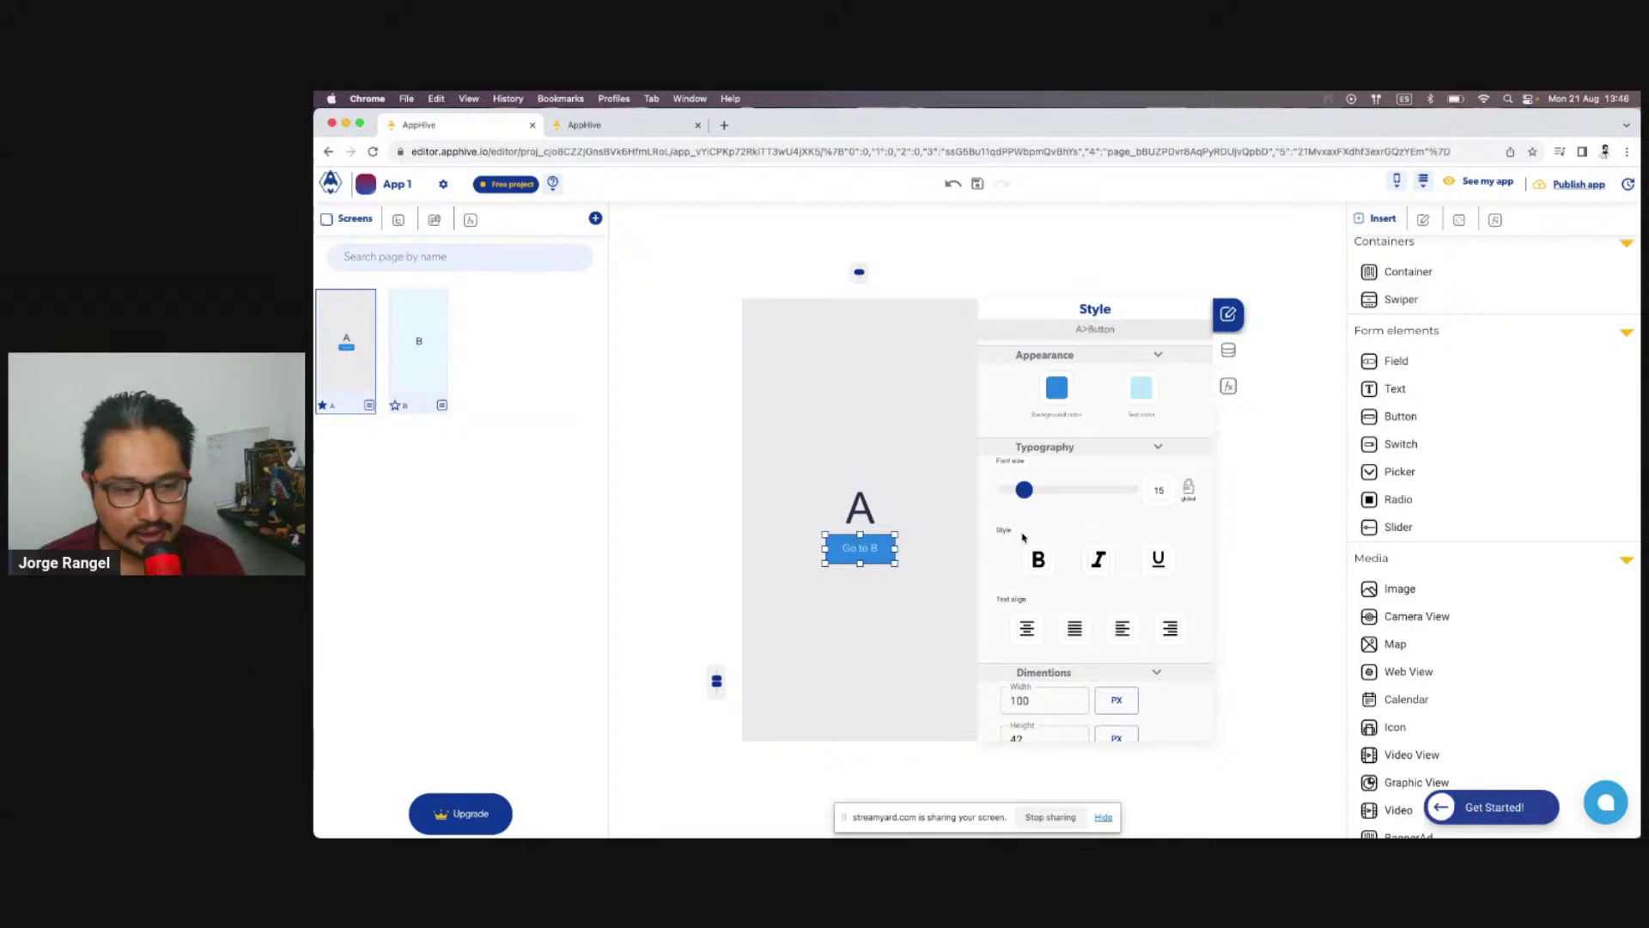
left_click(908, 593)
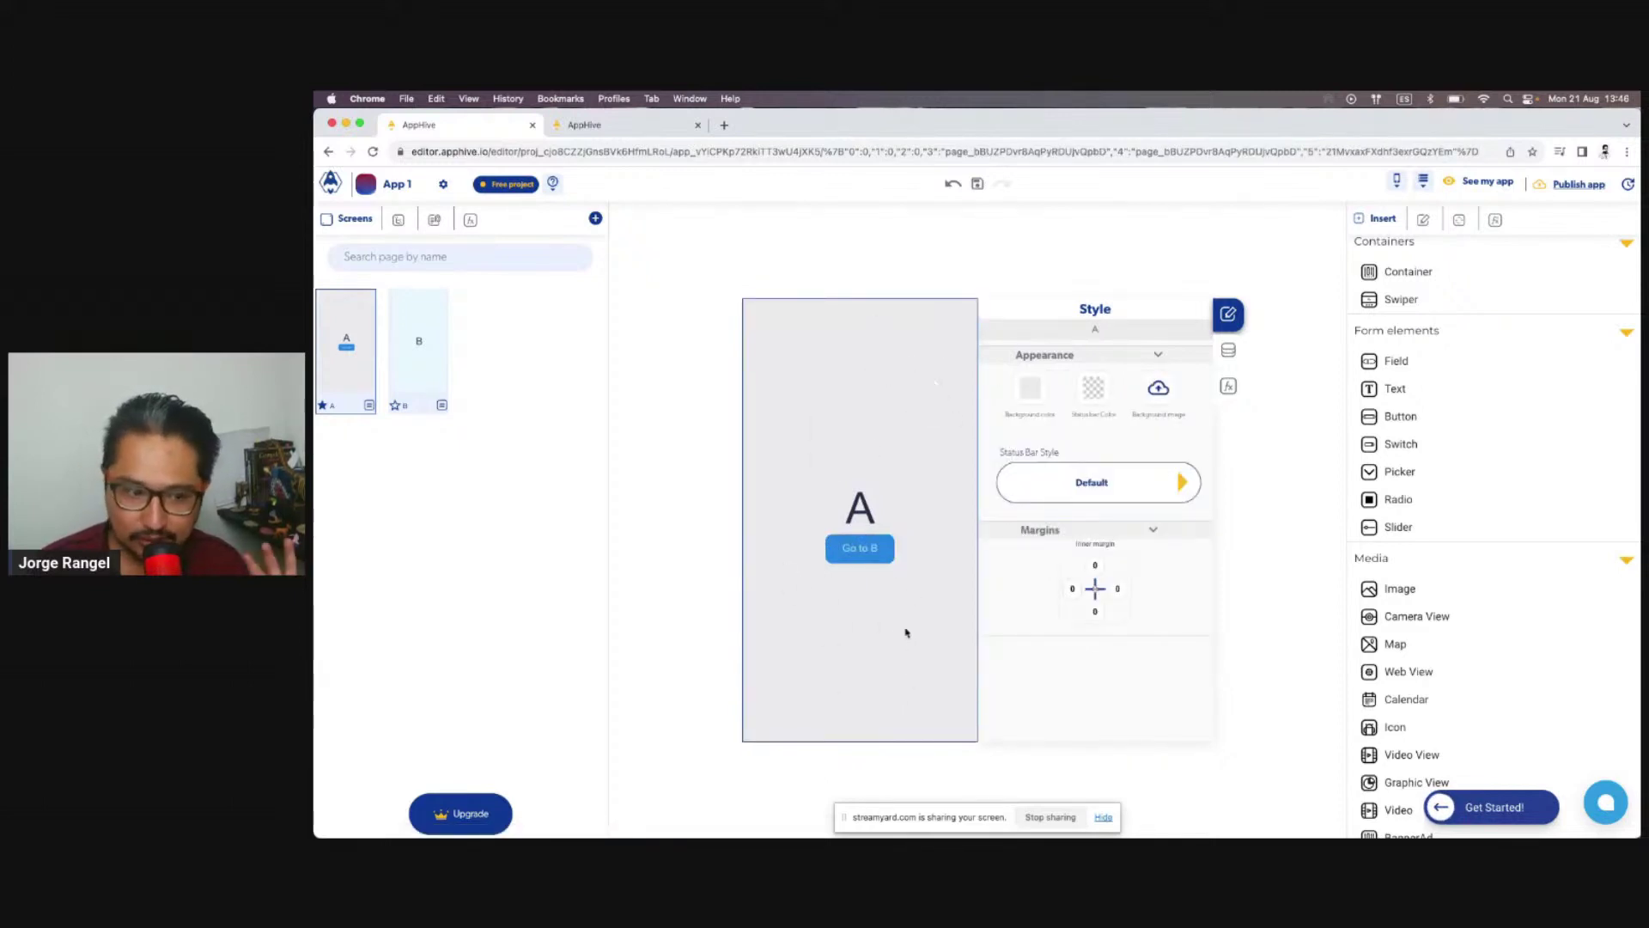
left_click(882, 555)
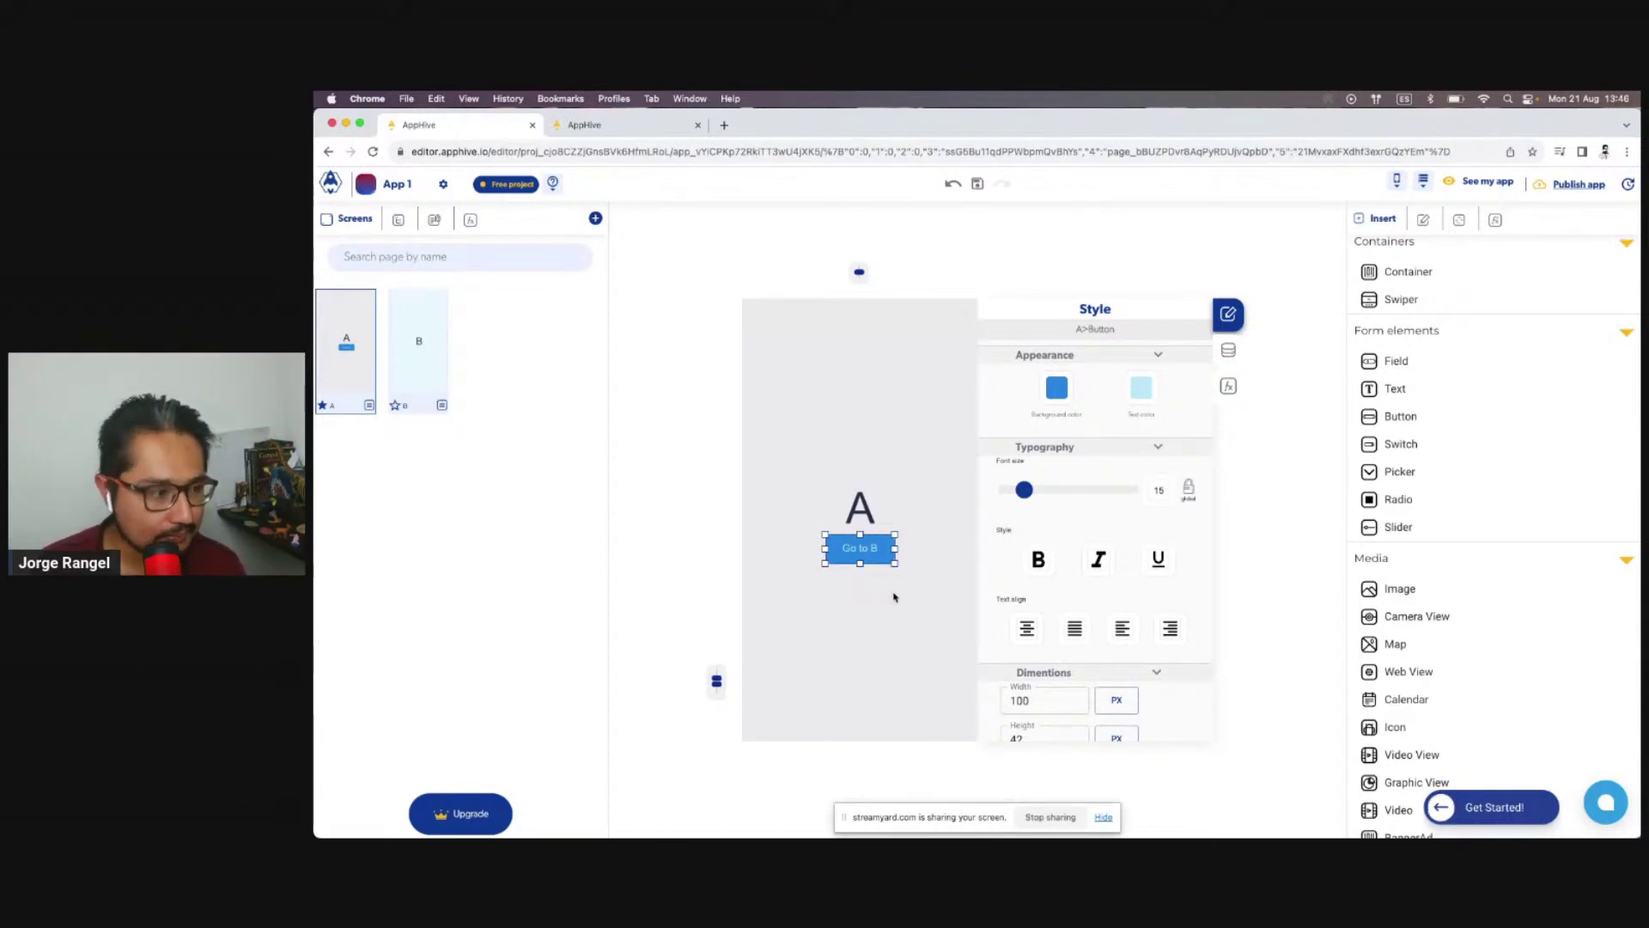
Add an onPress event to the Go to B button and browse its Navigation actions.
left_click(1232, 388)
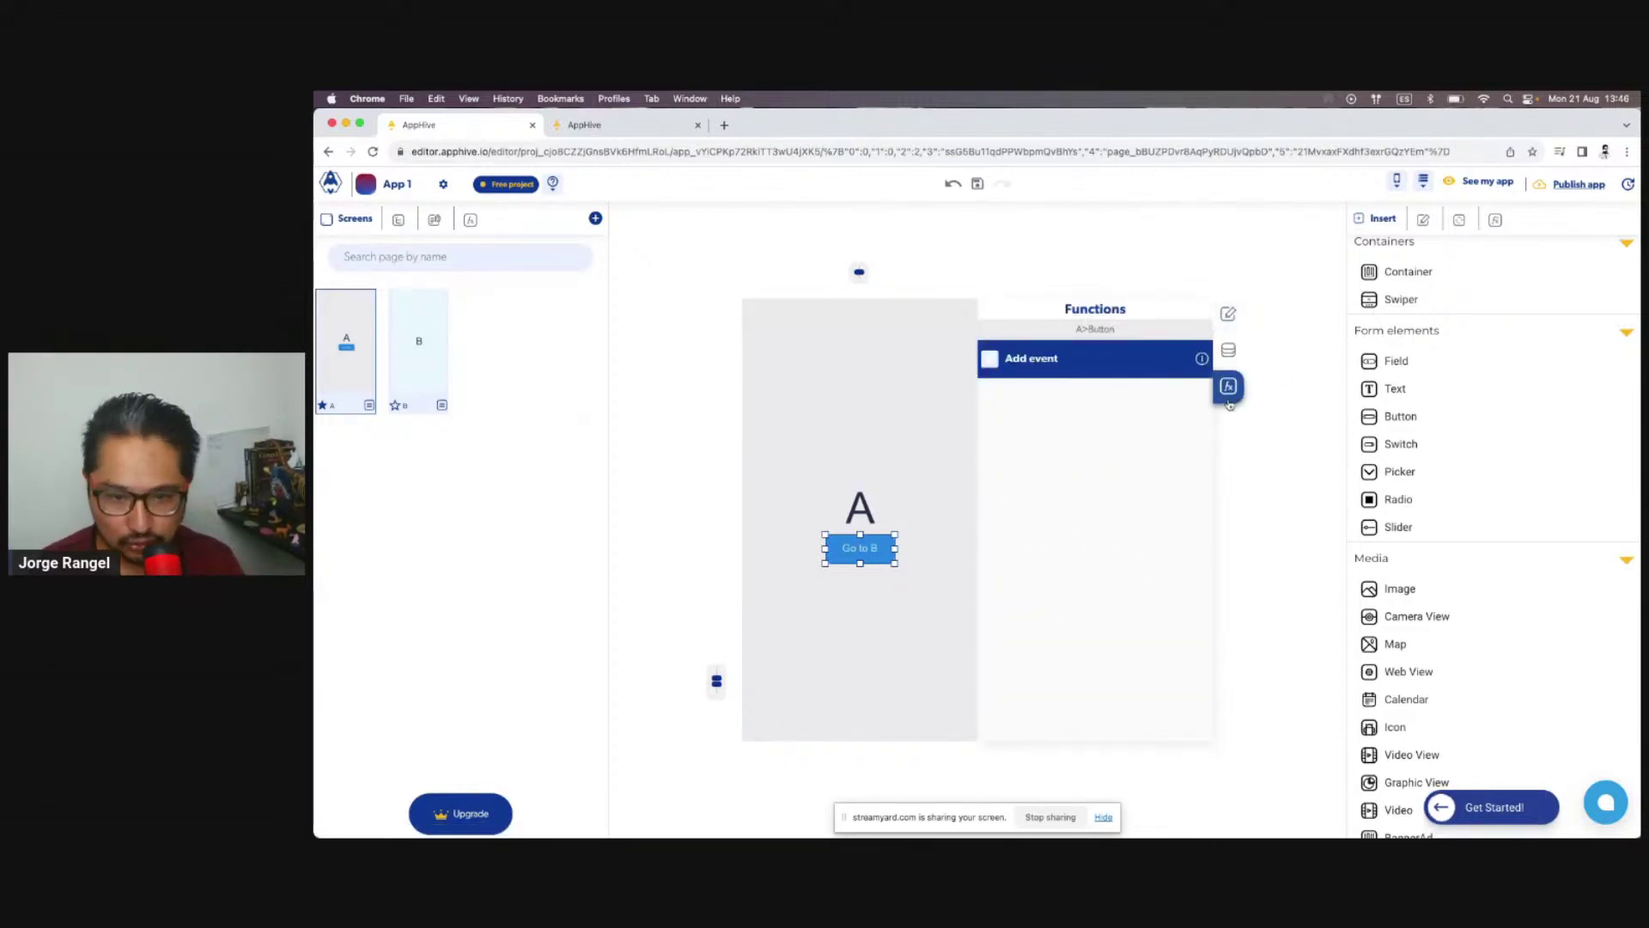
left_click(1012, 358)
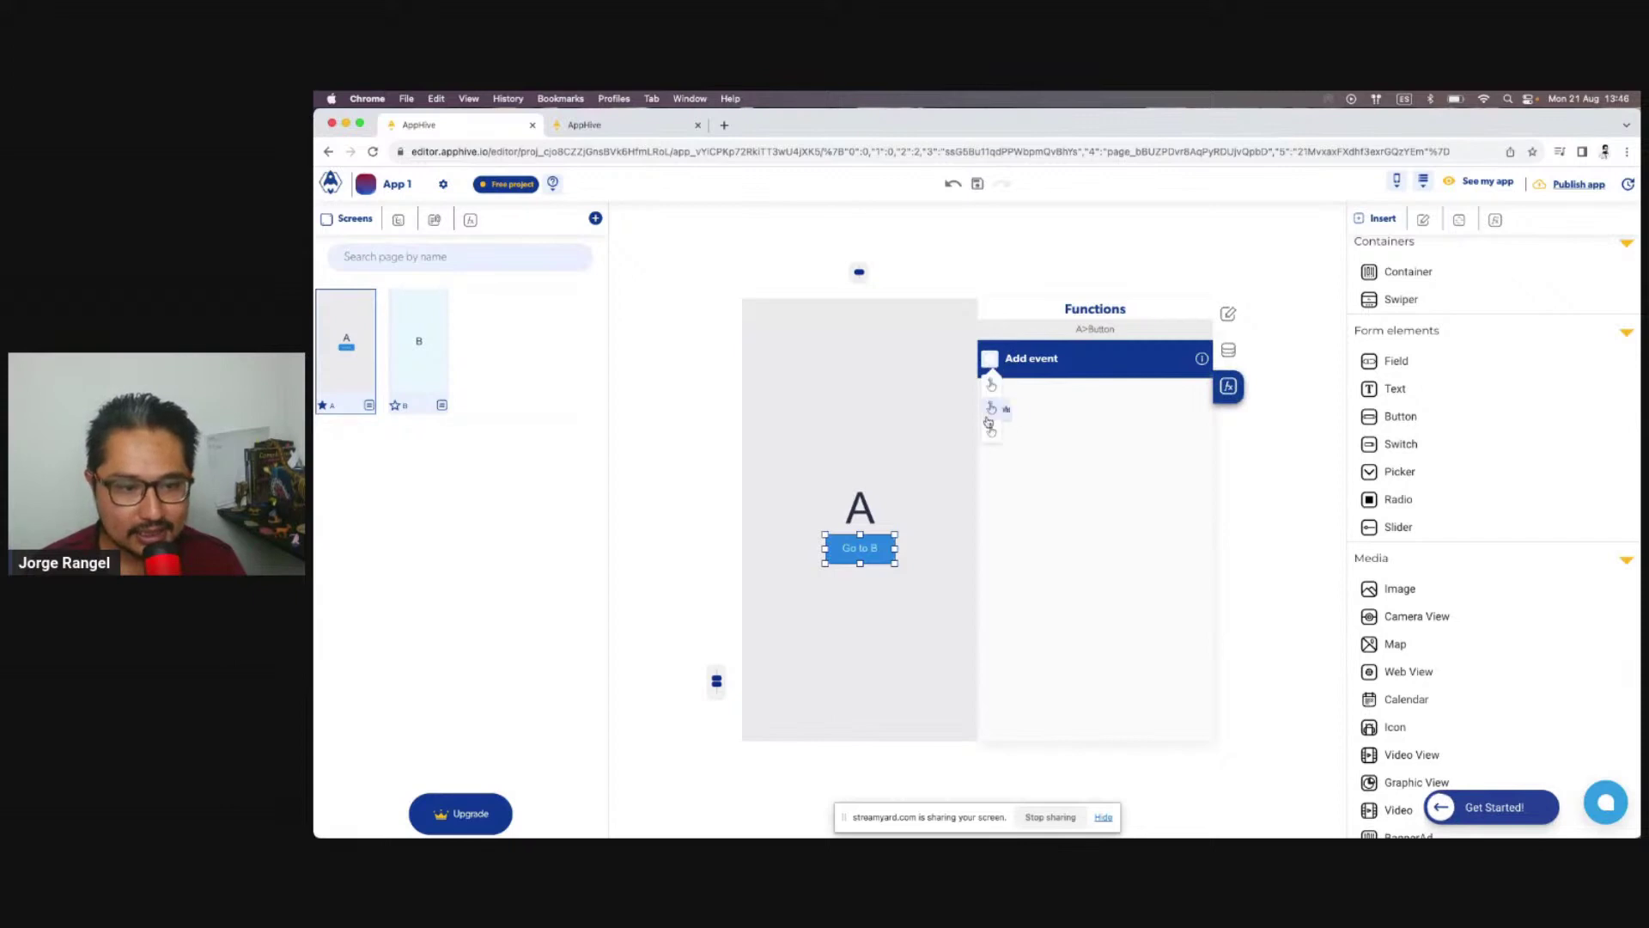
left_click(1037, 417)
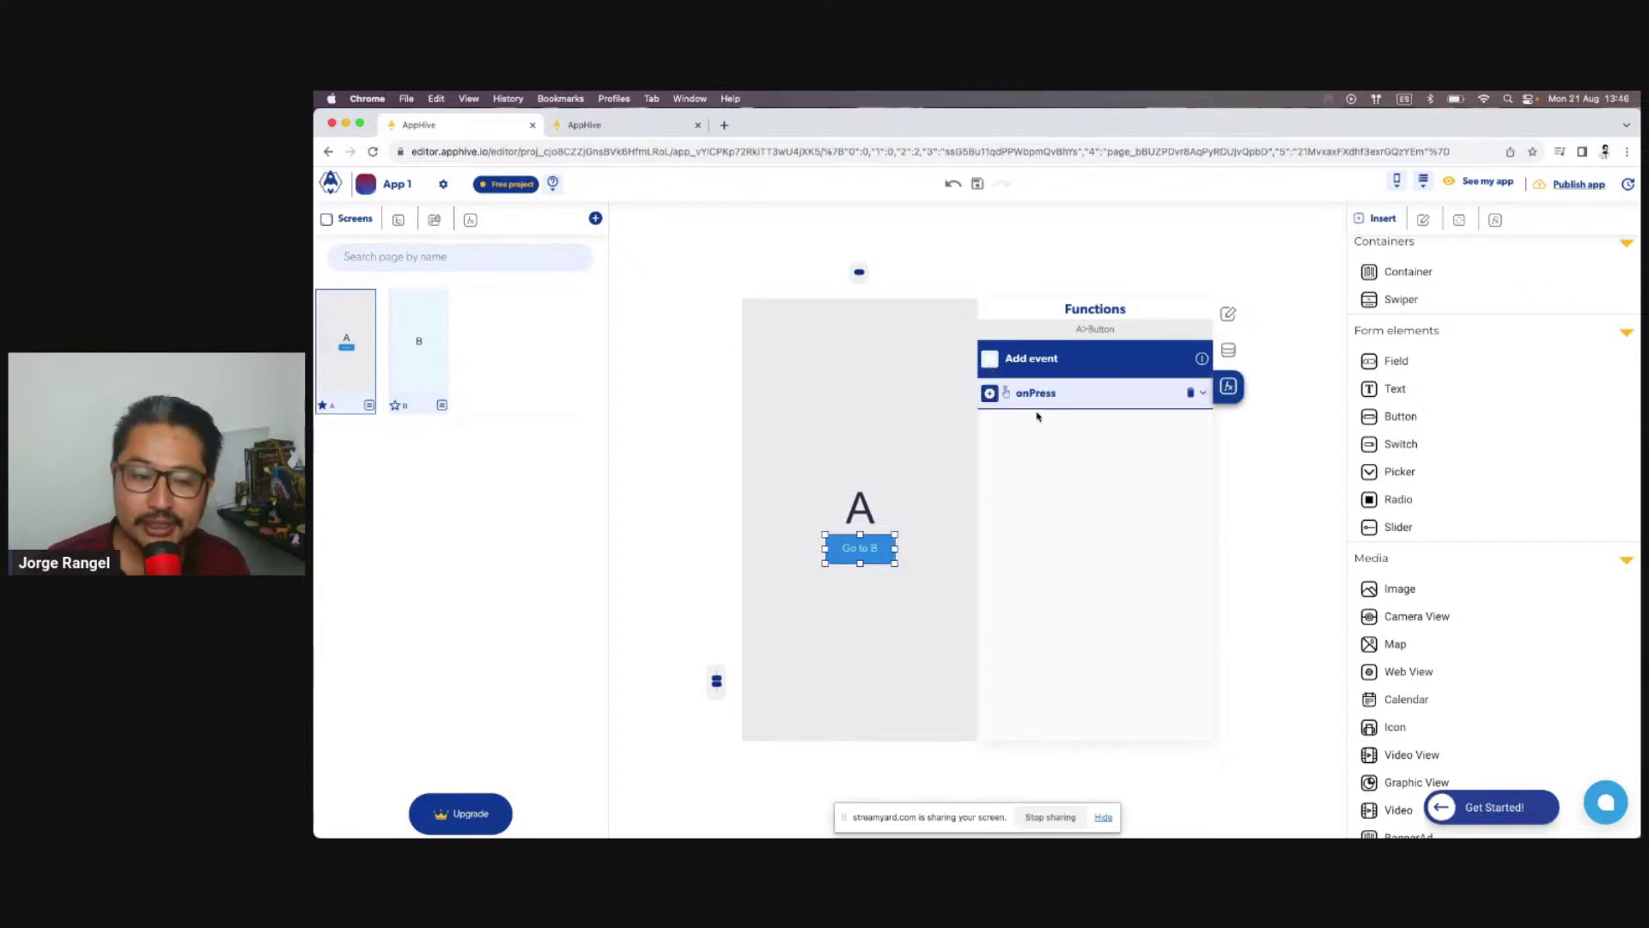
left_click(989, 393)
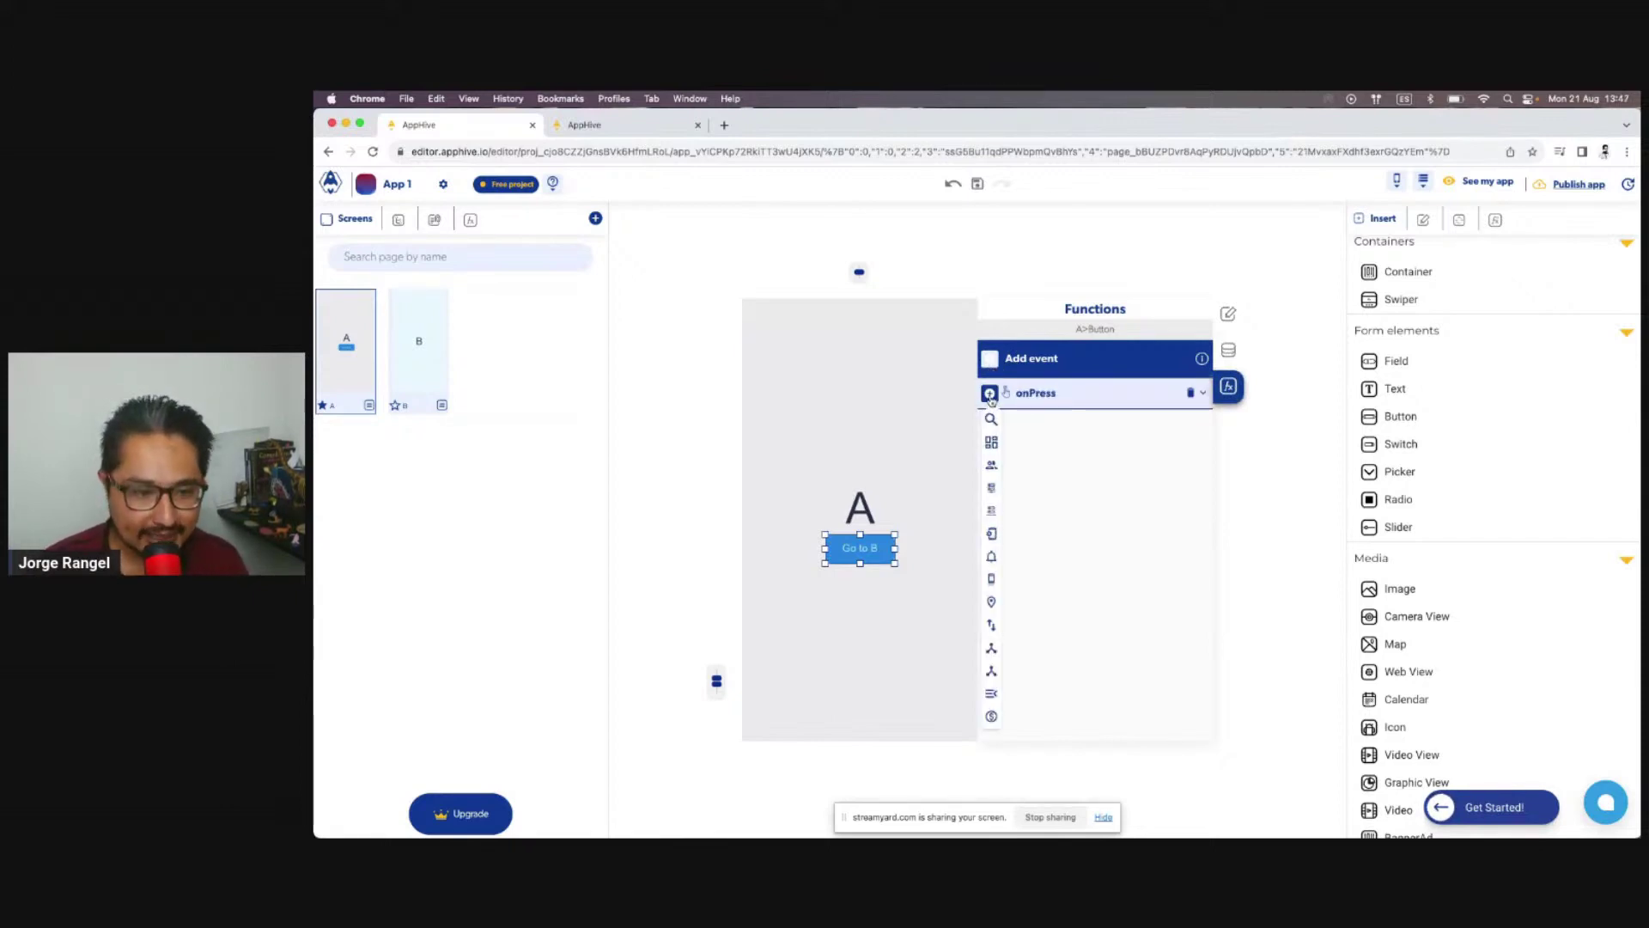
left_click(992, 419)
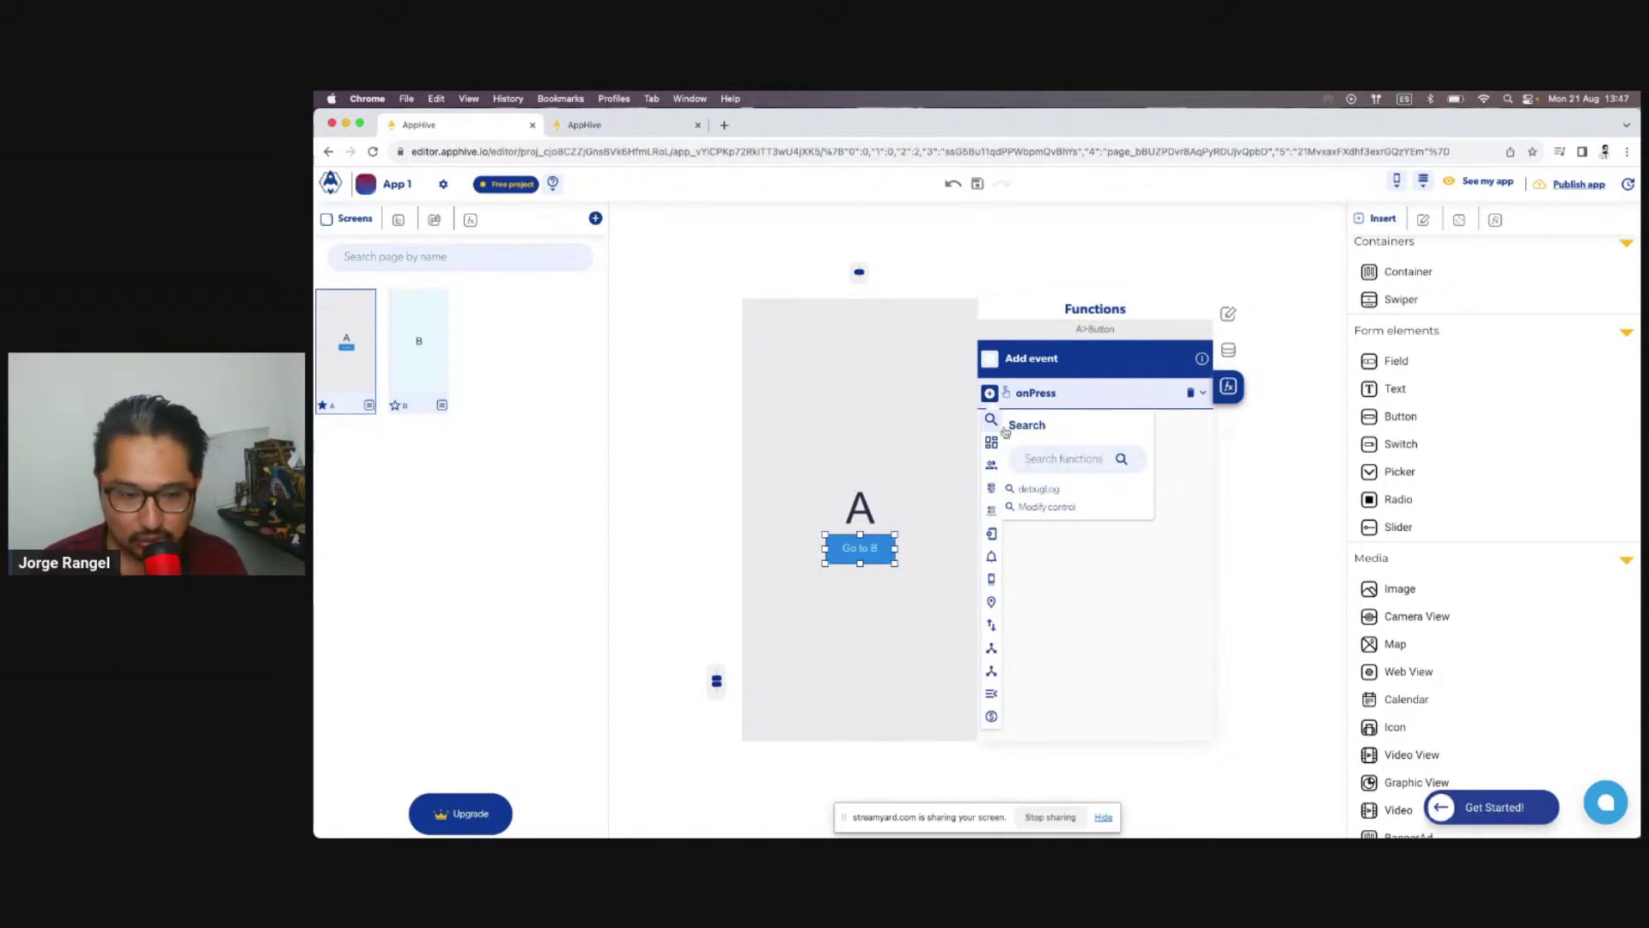
mouse_move(993, 603)
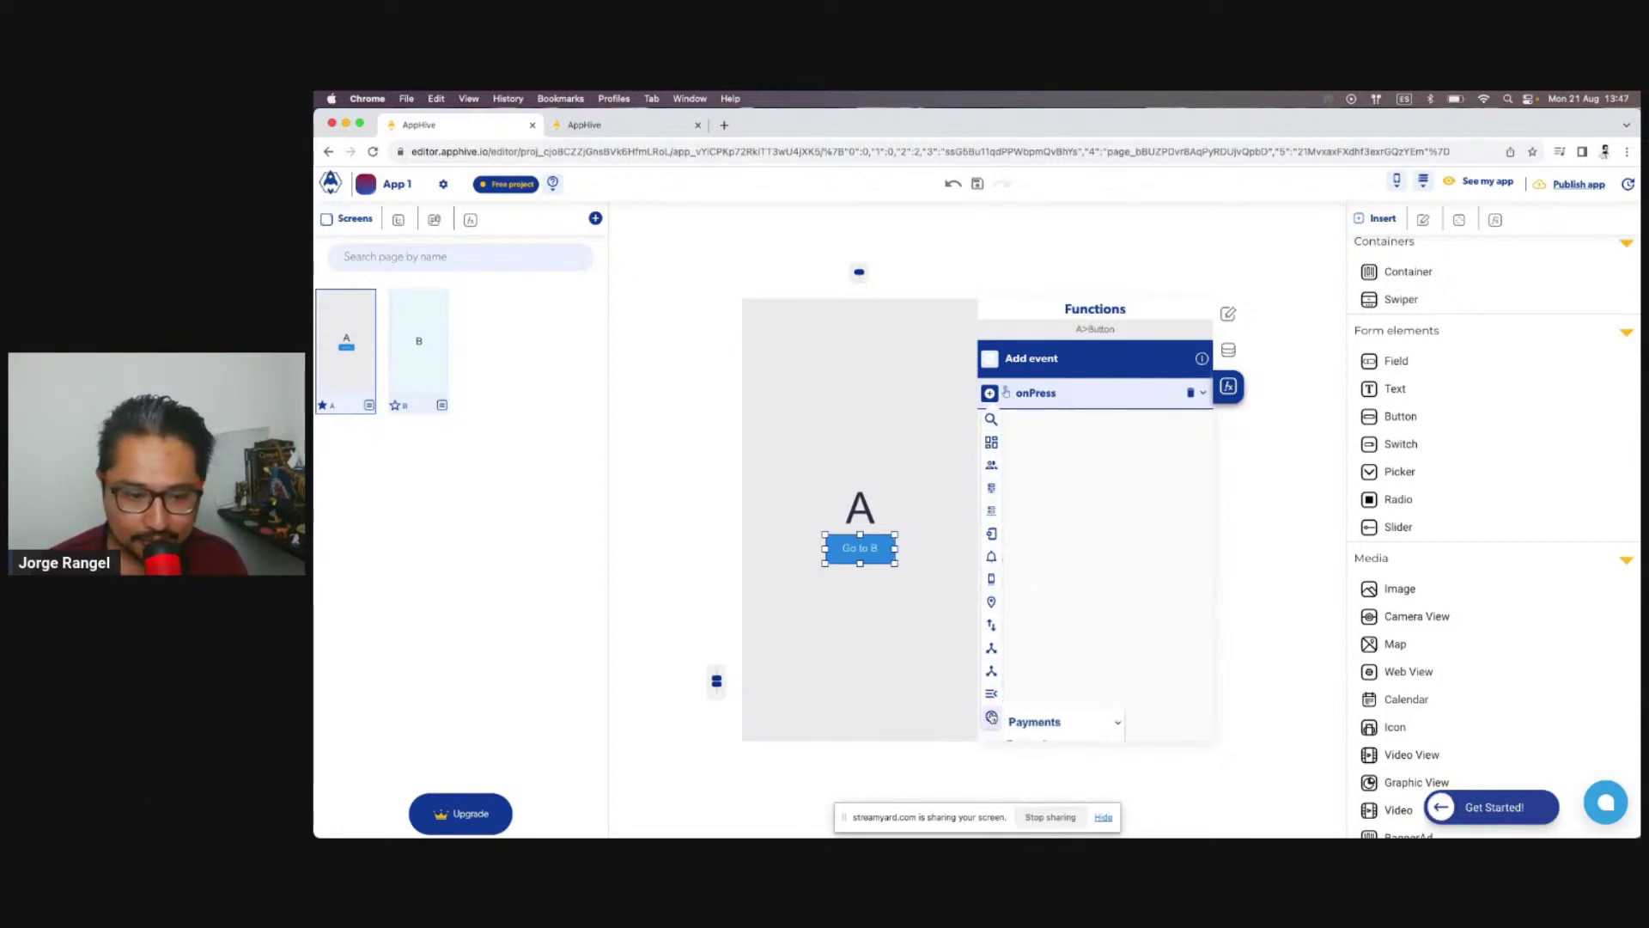
mouse_move(991, 695)
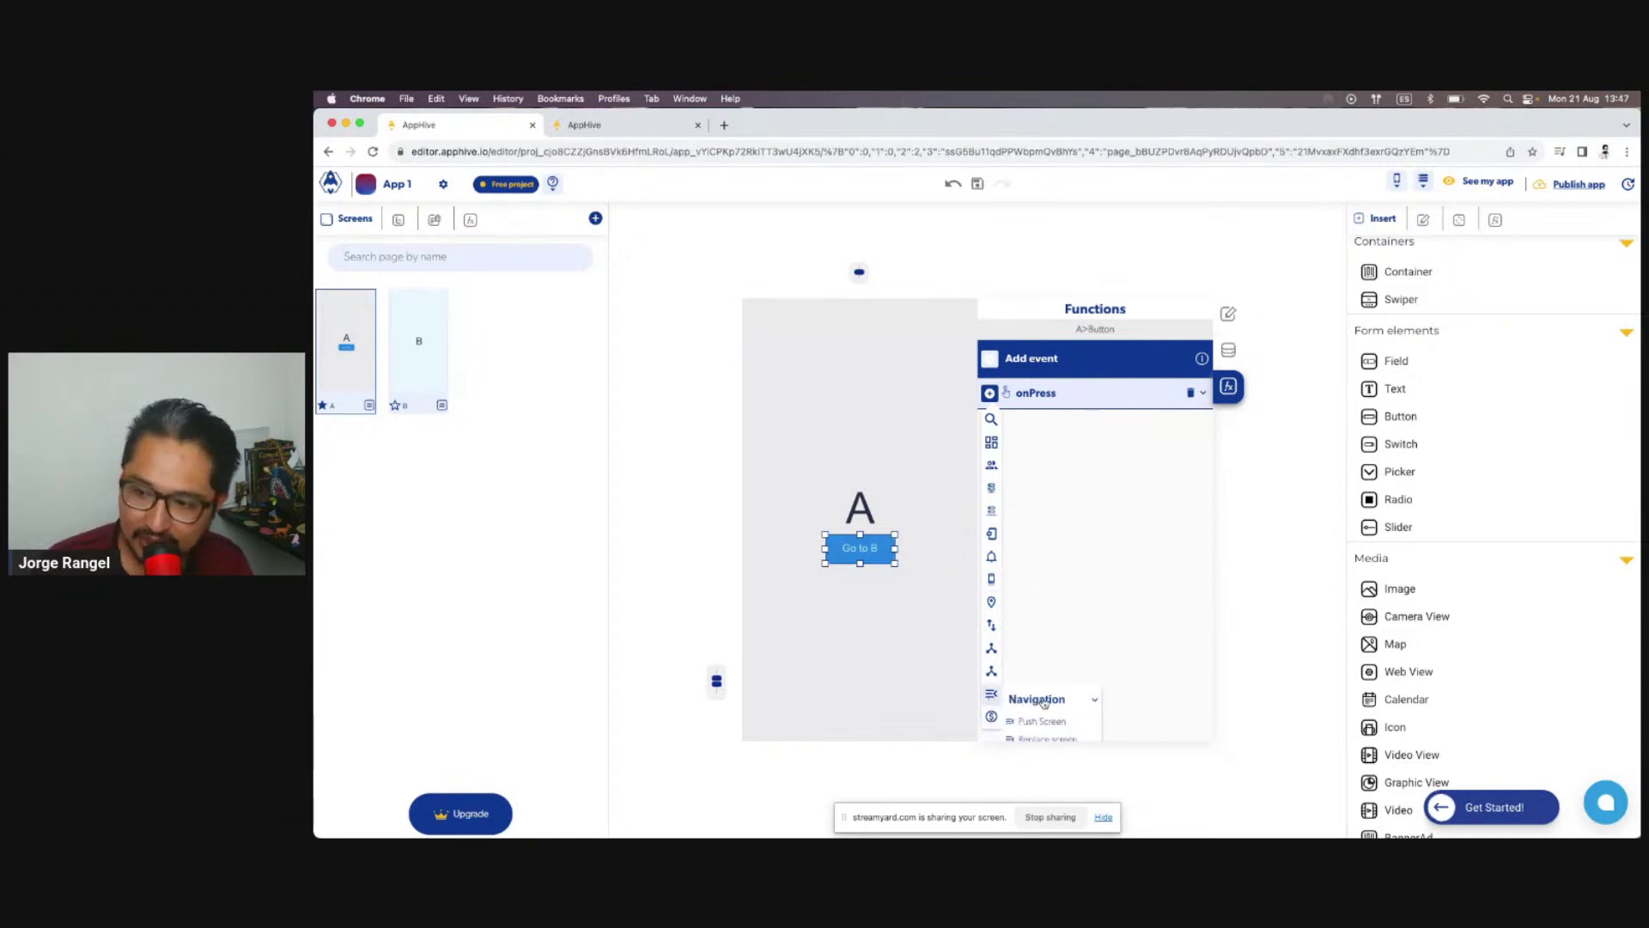
scroll(1047, 702, "down", 1)
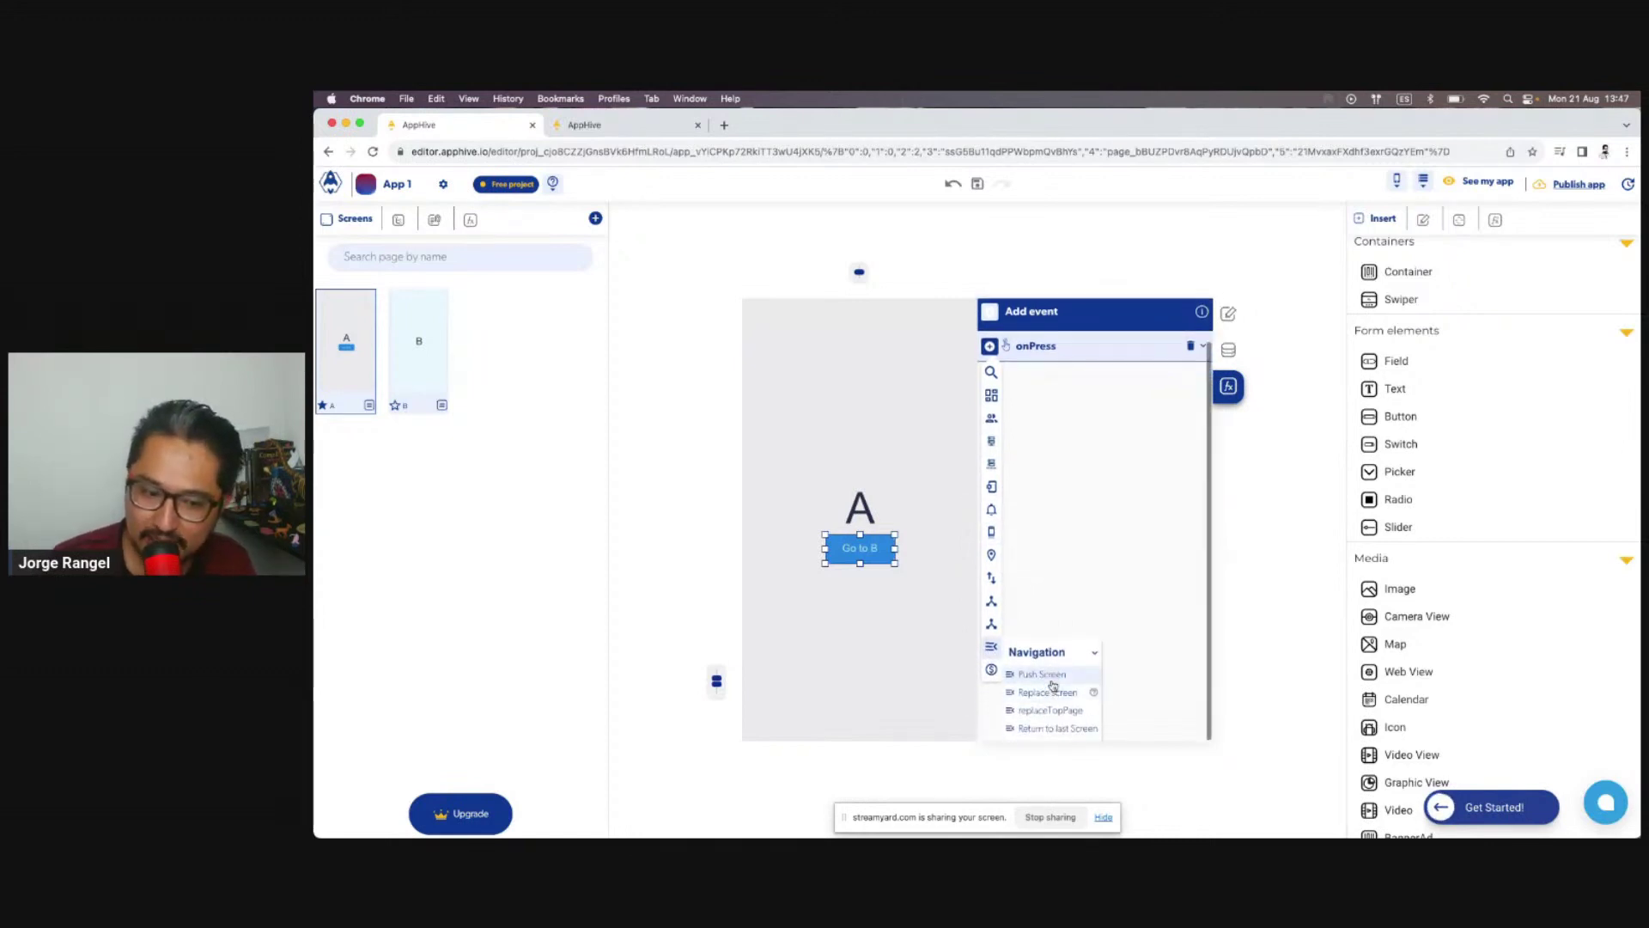
scroll(1046, 674, "up", 1)
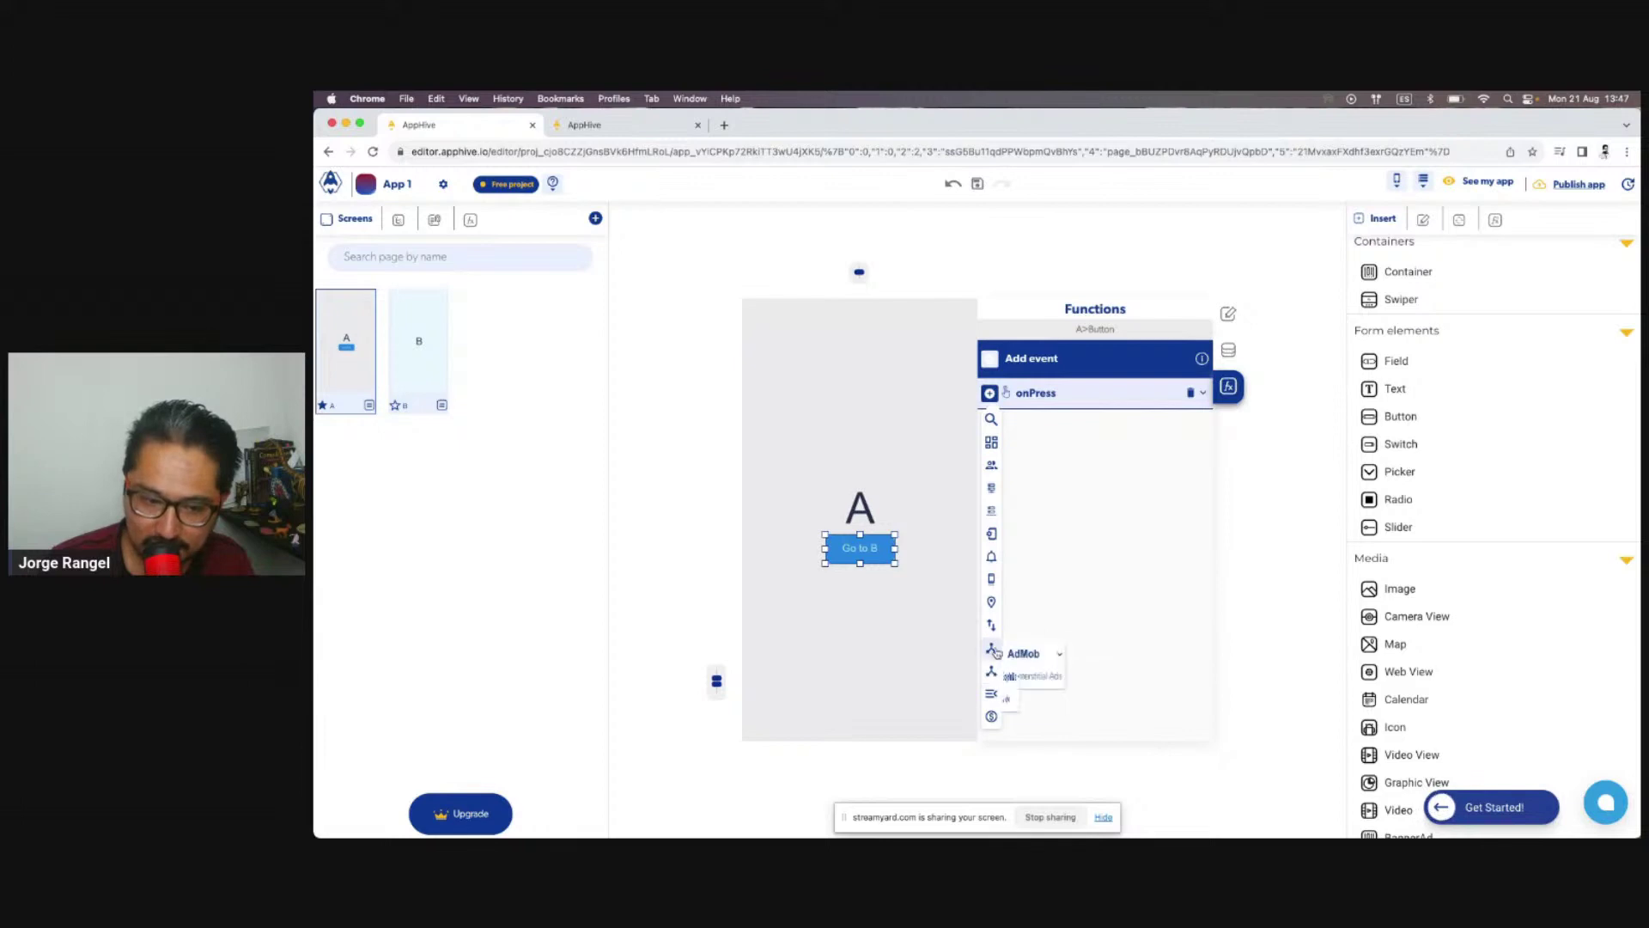
scroll(1059, 692, "down", 1)
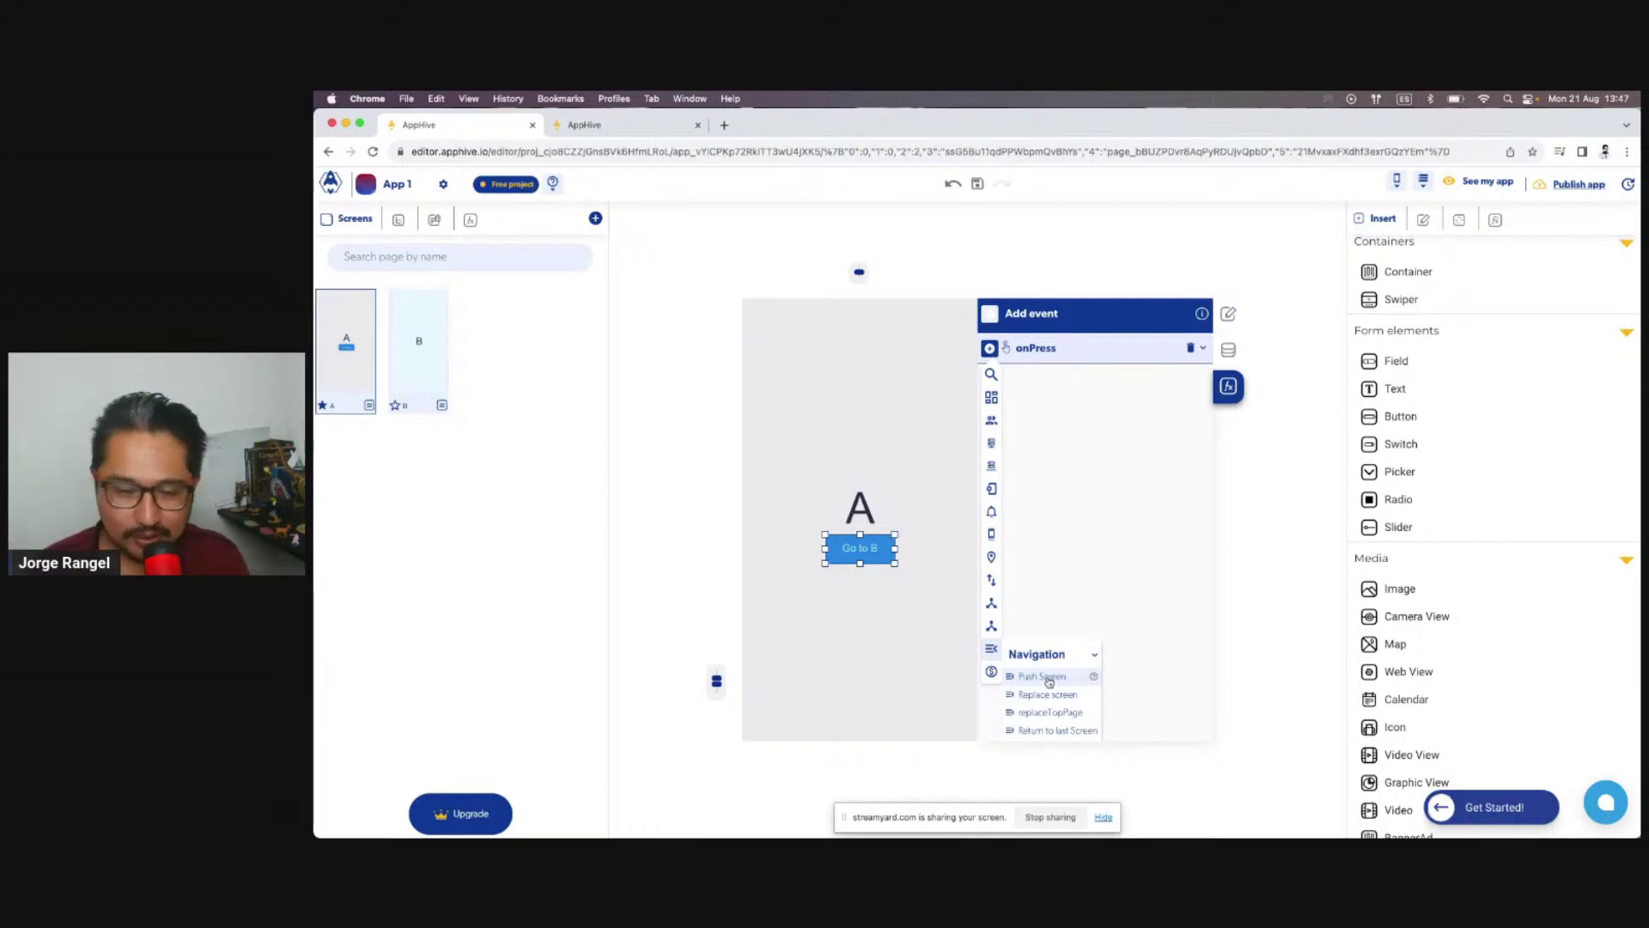
Add a Push Screen action to the press, with destination screen B.
left_click(1049, 680)
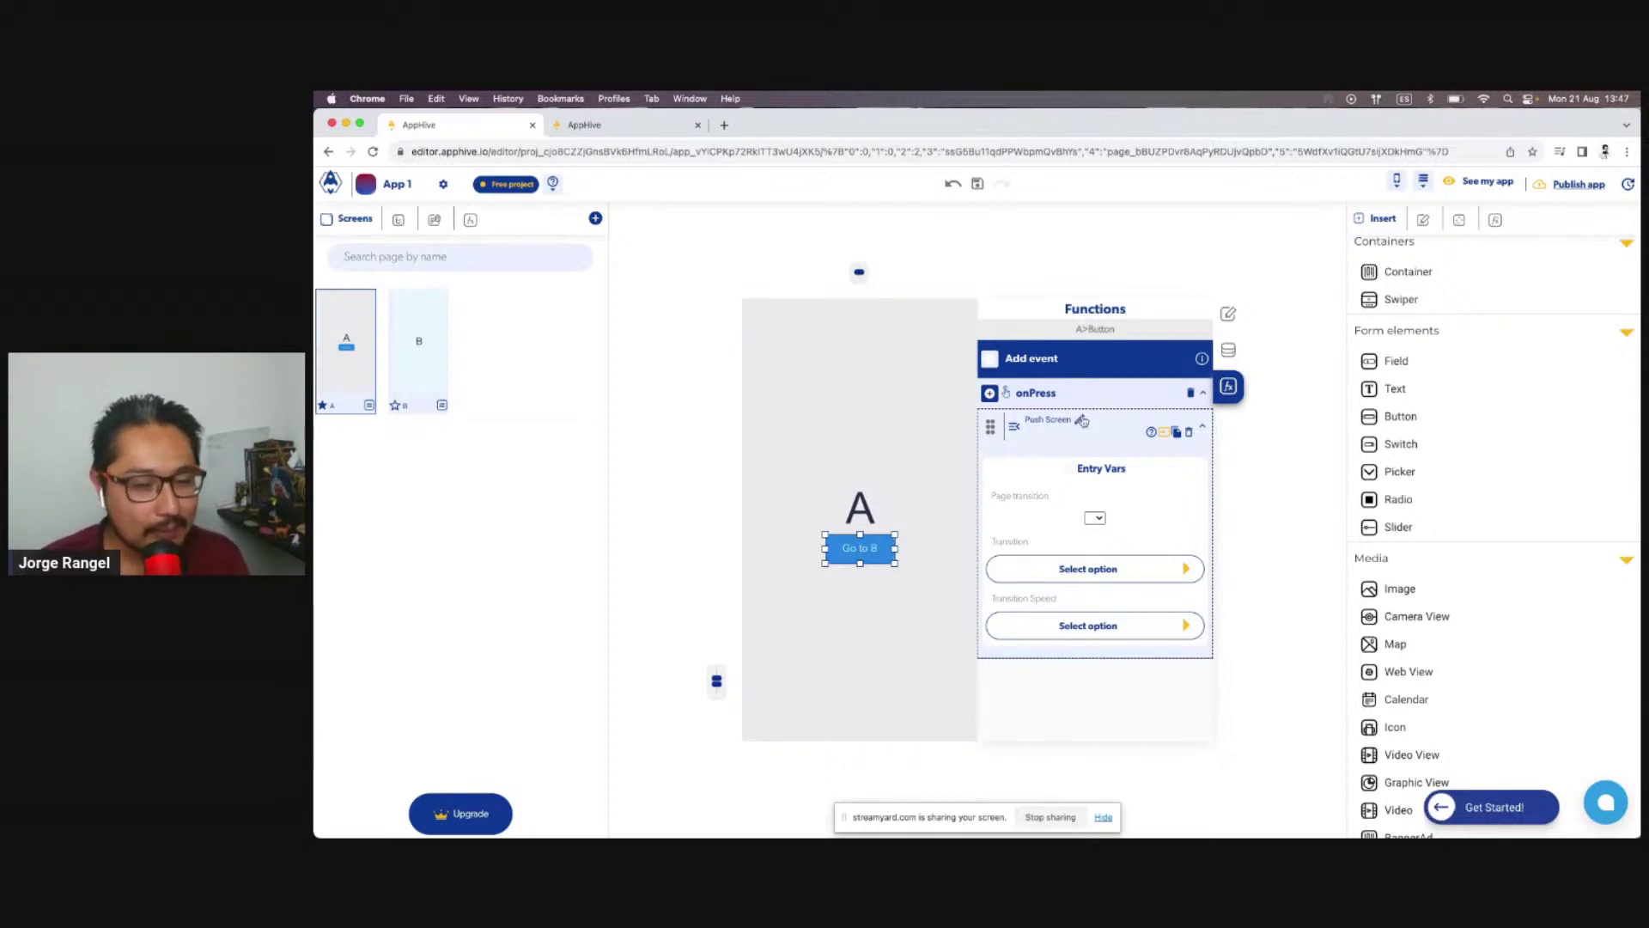
left_click(1097, 518)
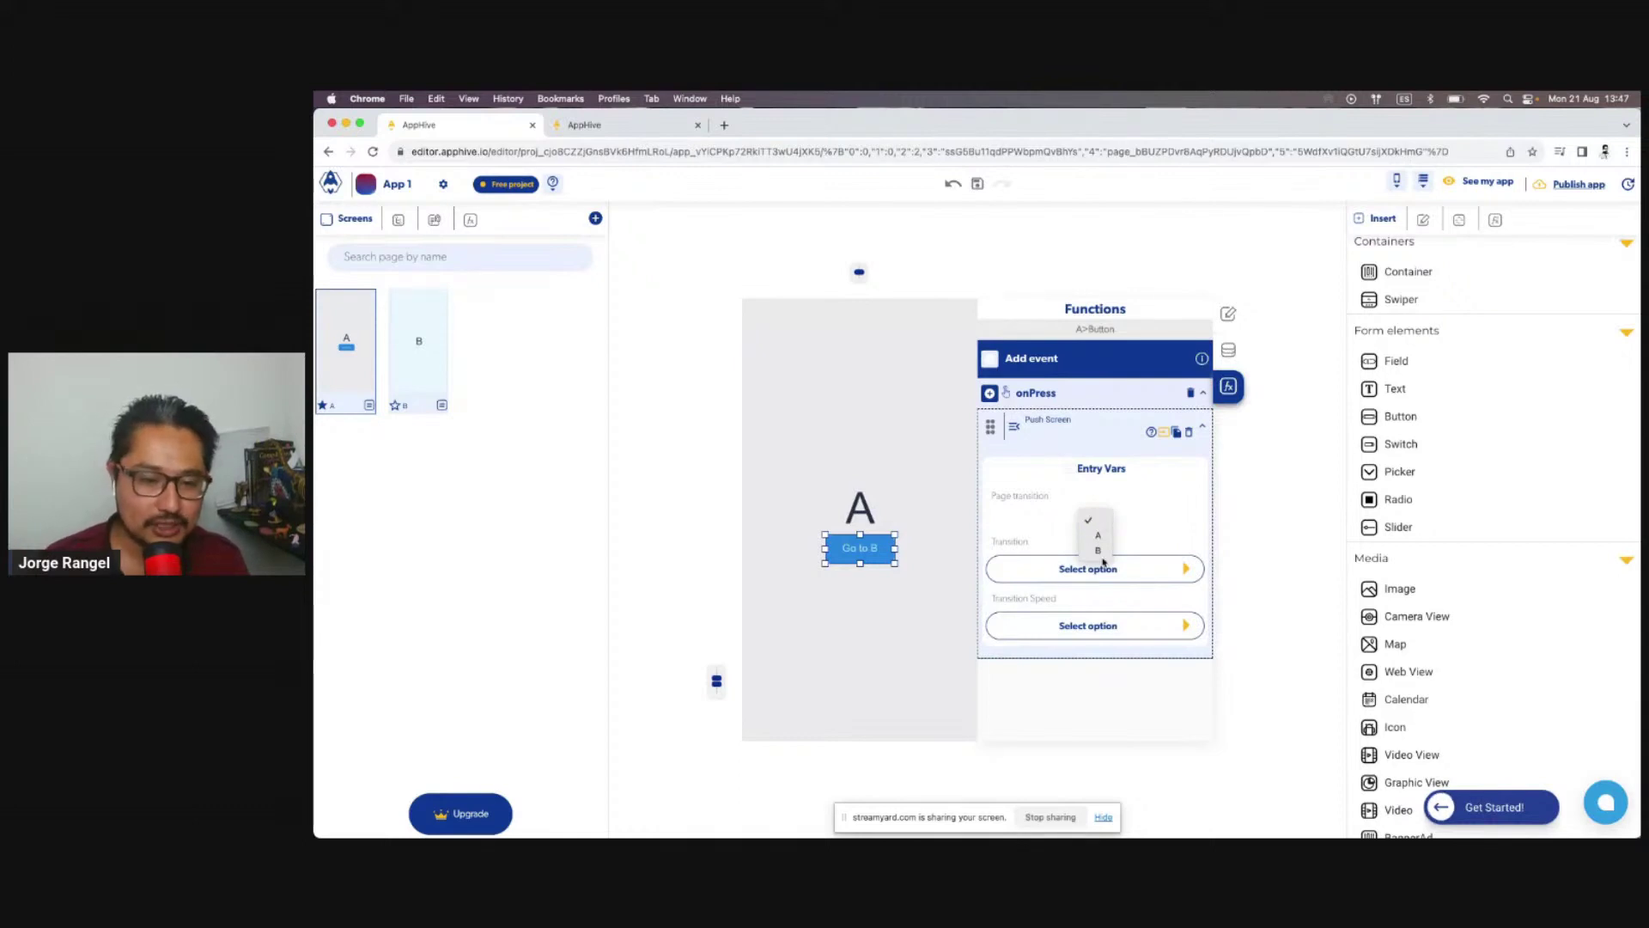
left_click(1098, 551)
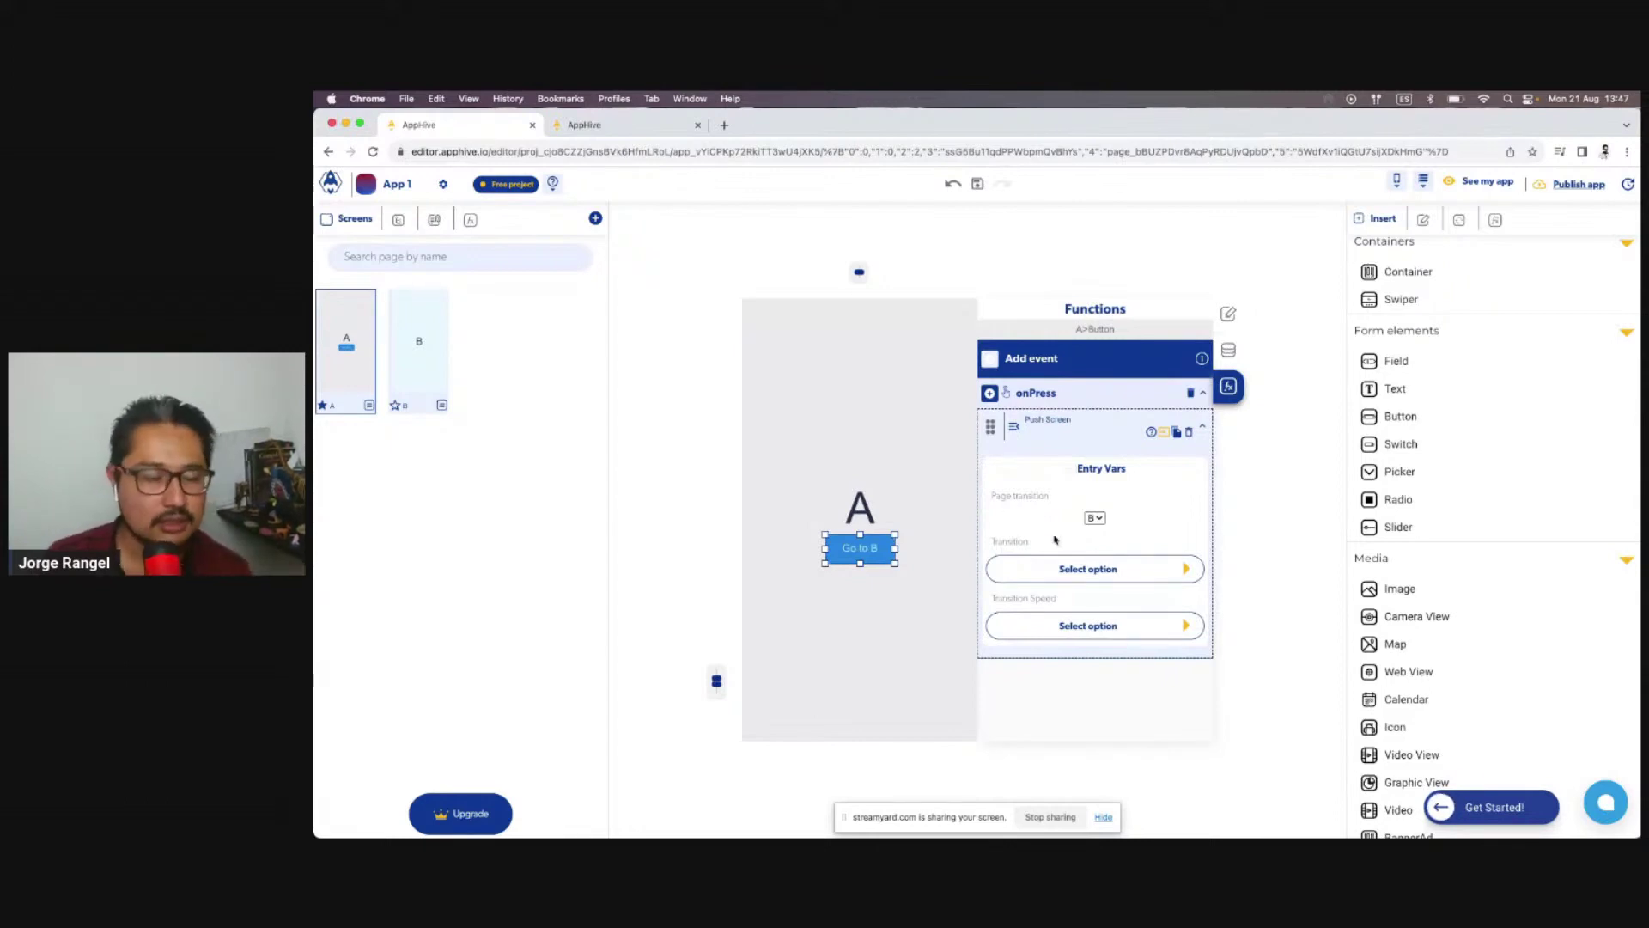
In the preview, press Go to B to confirm it reaches screen B, then return to the editor.
left_click(601, 125)
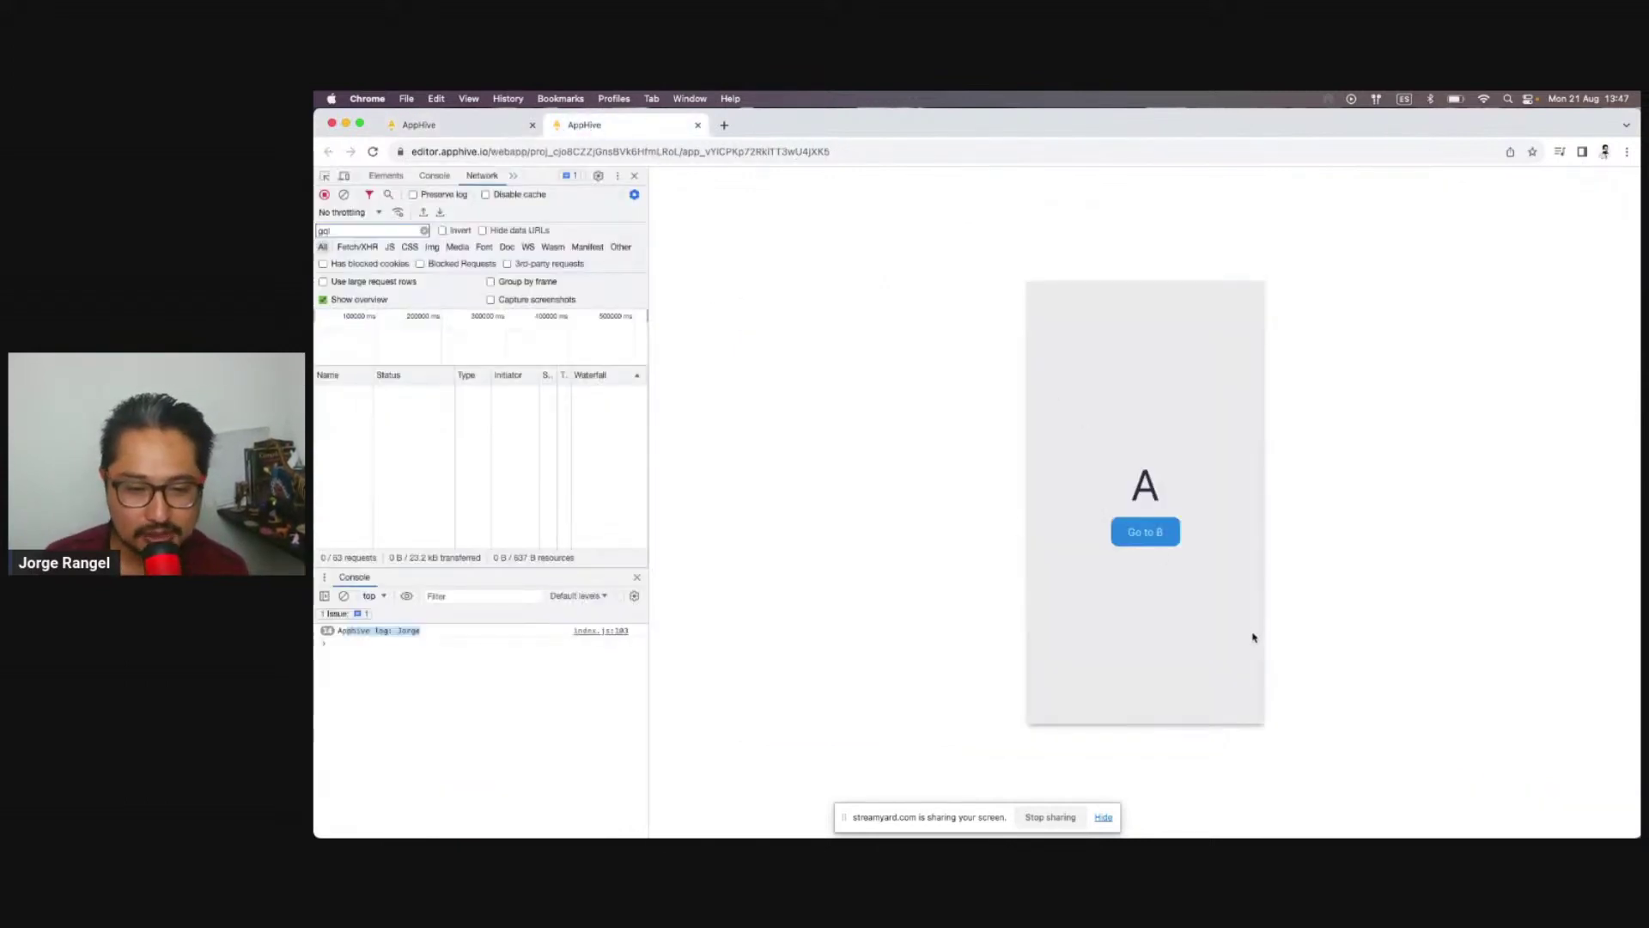
left_click(1154, 532)
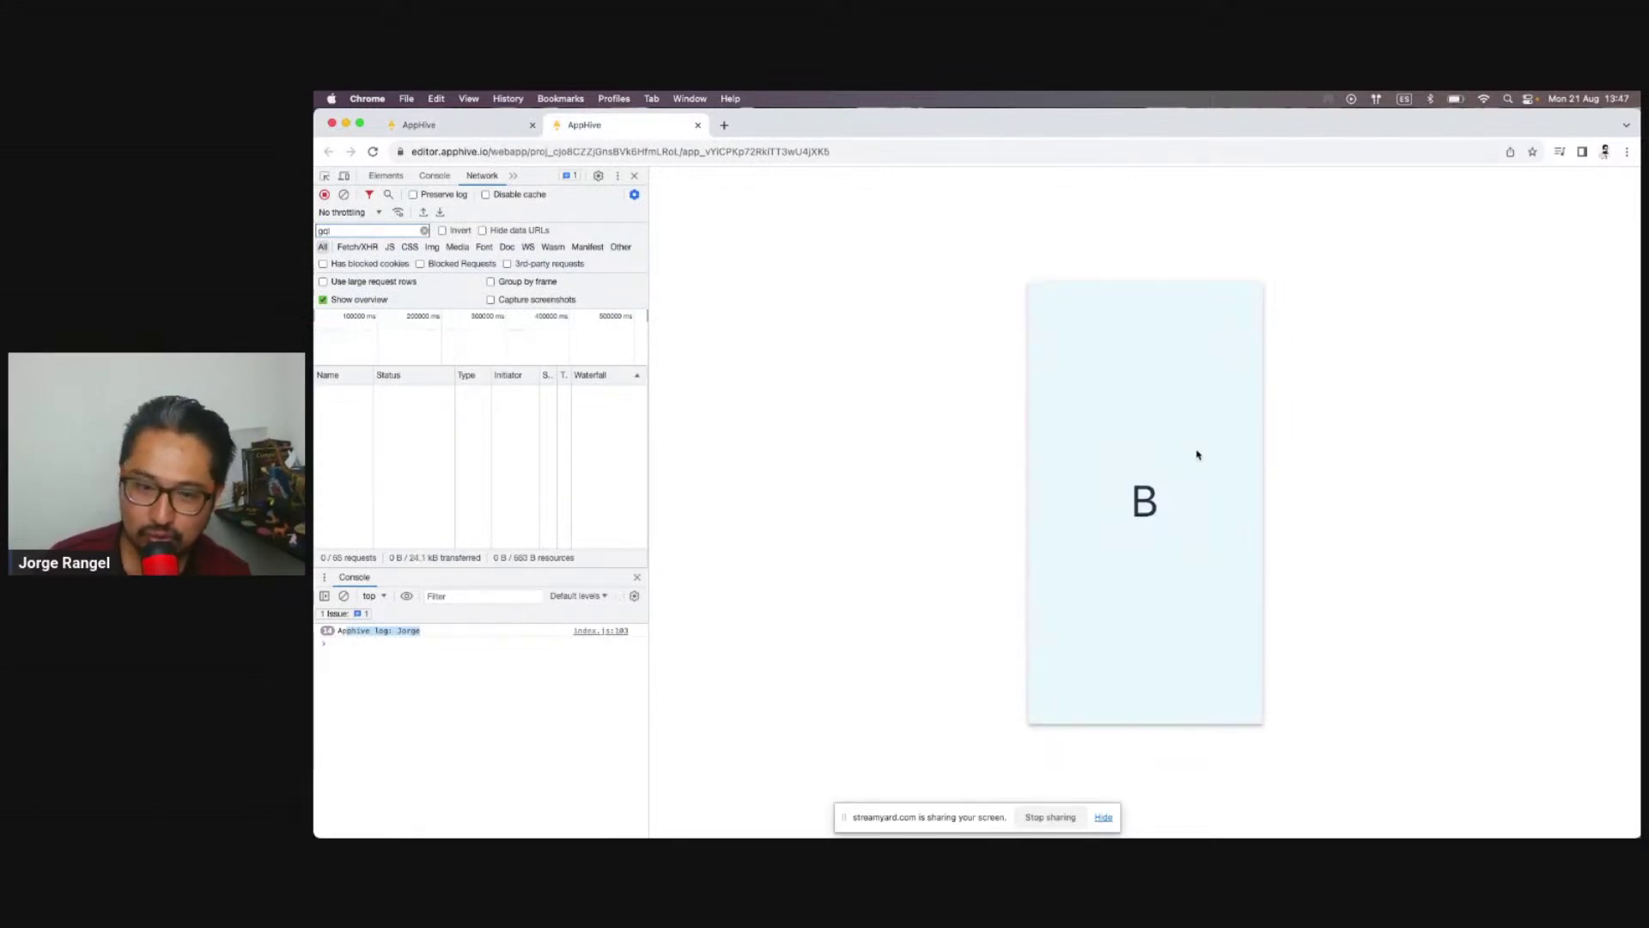
key("ctrl+shift+Tab")
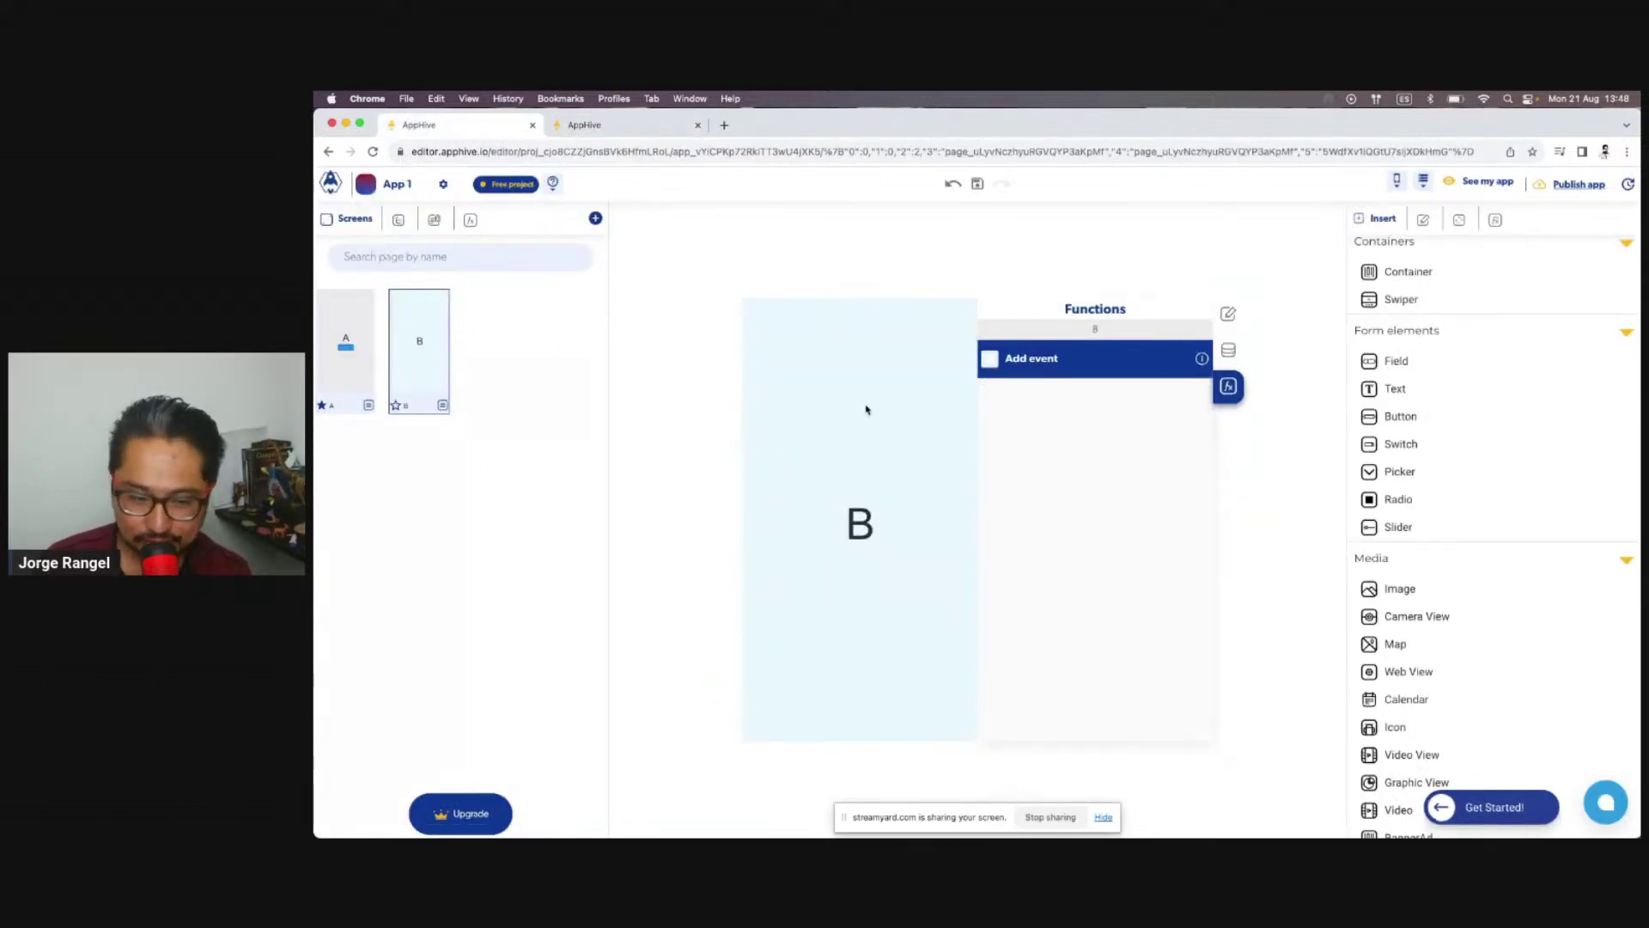
Place a button below screen B's big 'B' whose onPress action is Return to last Screen.
left_click_drag(1413, 415, 863, 584)
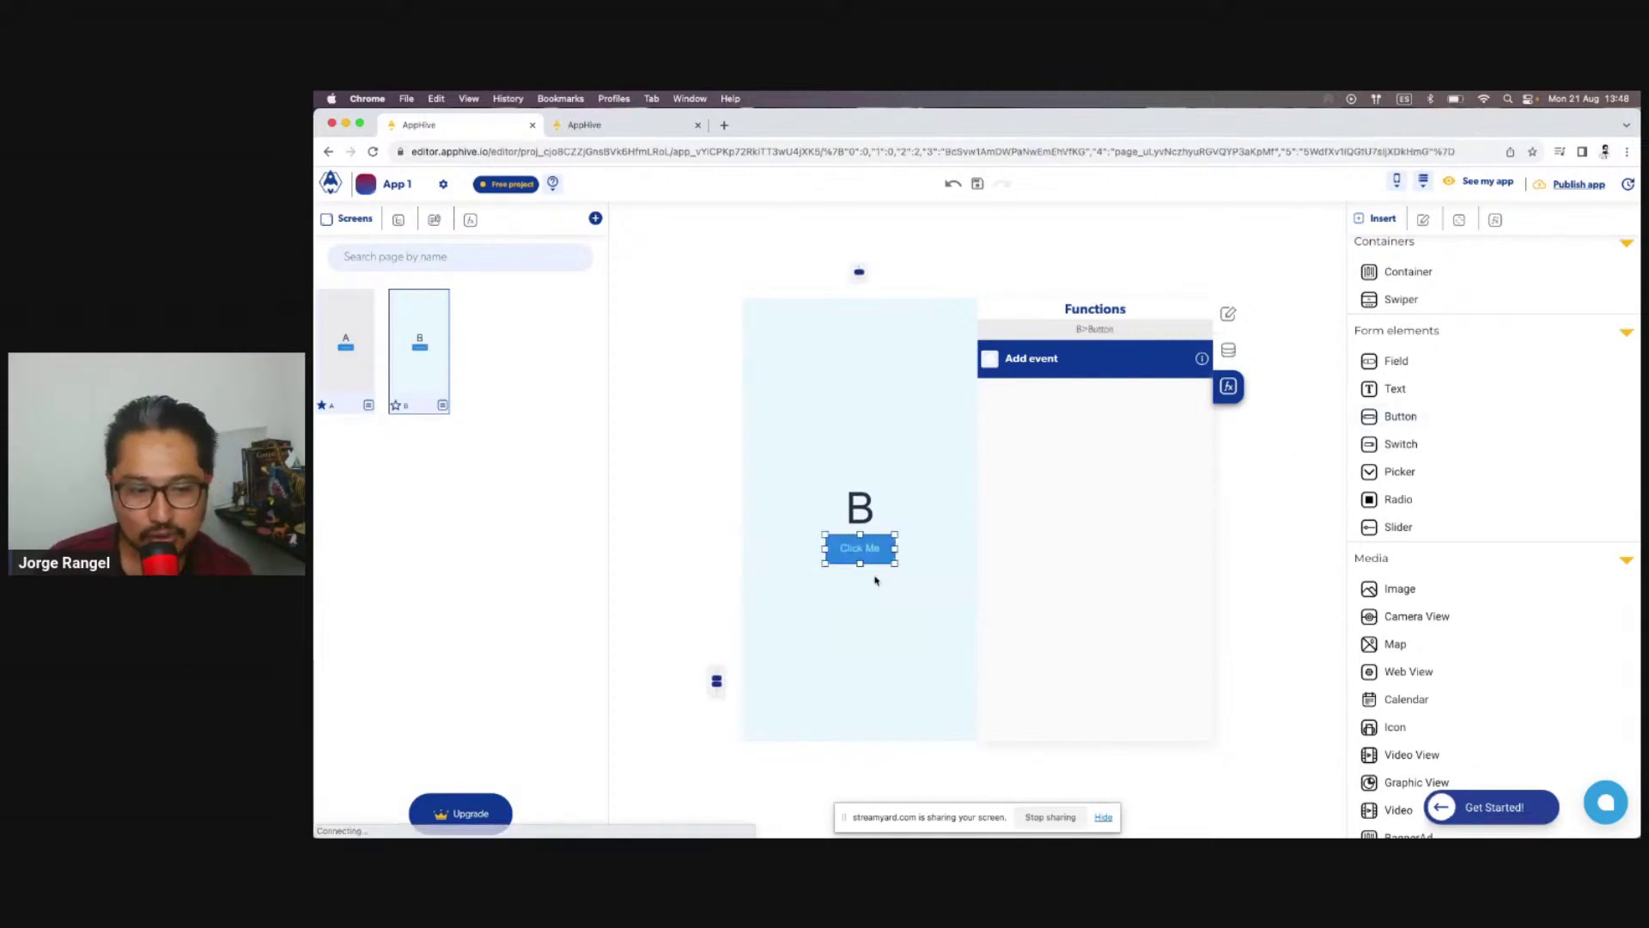
left_click(990, 360)
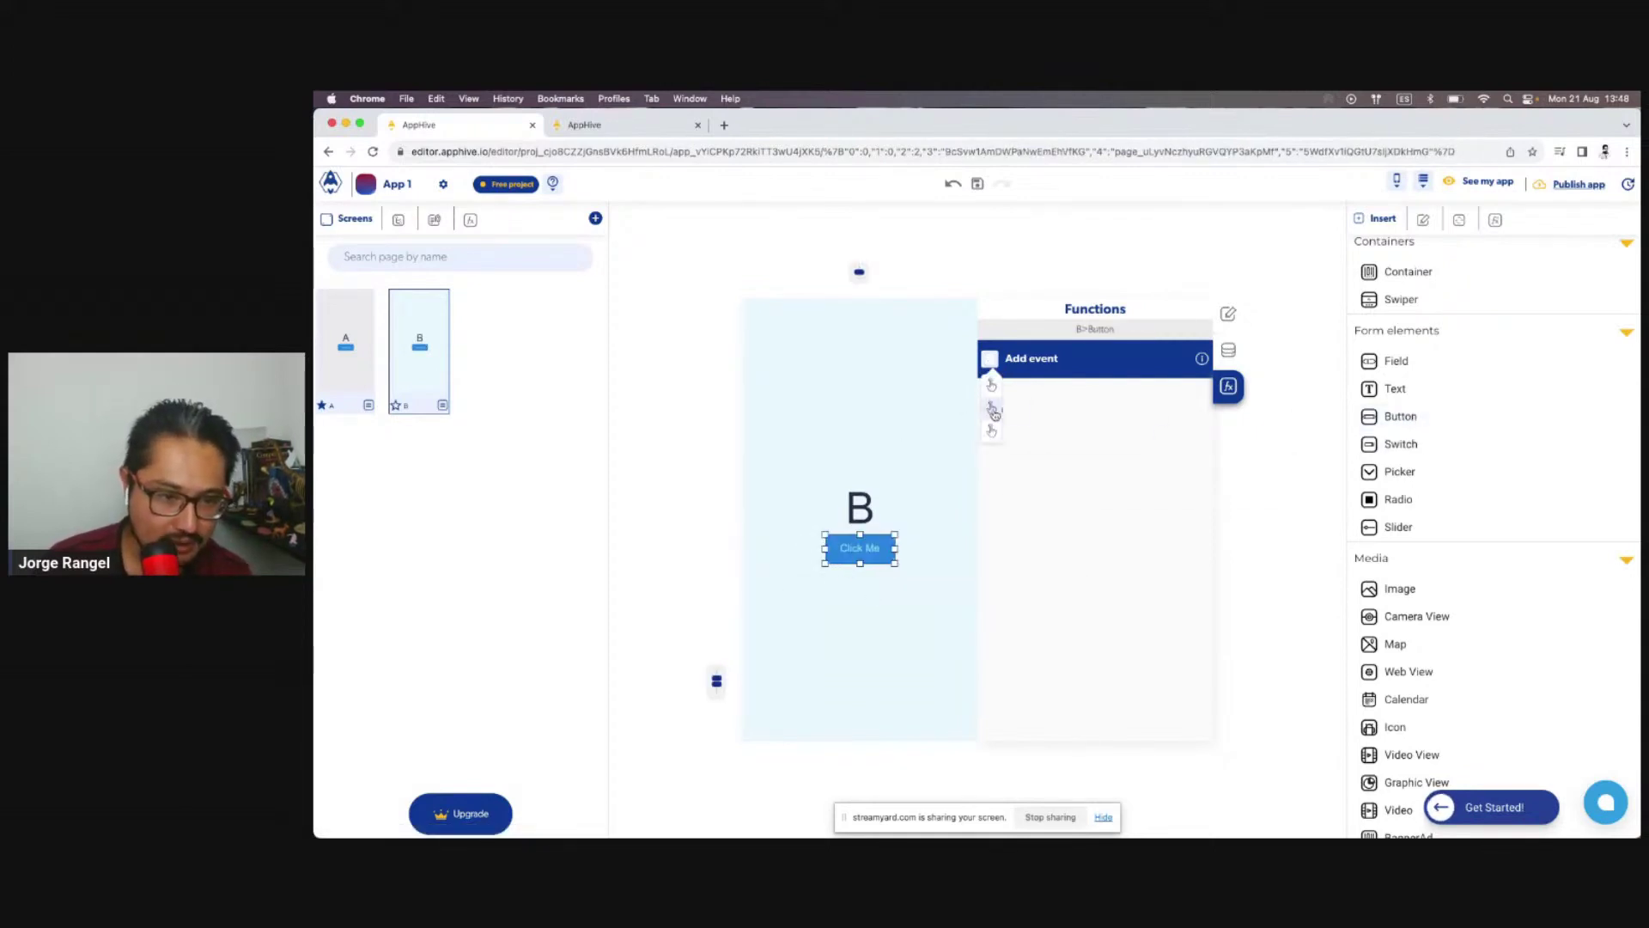
left_click(995, 408)
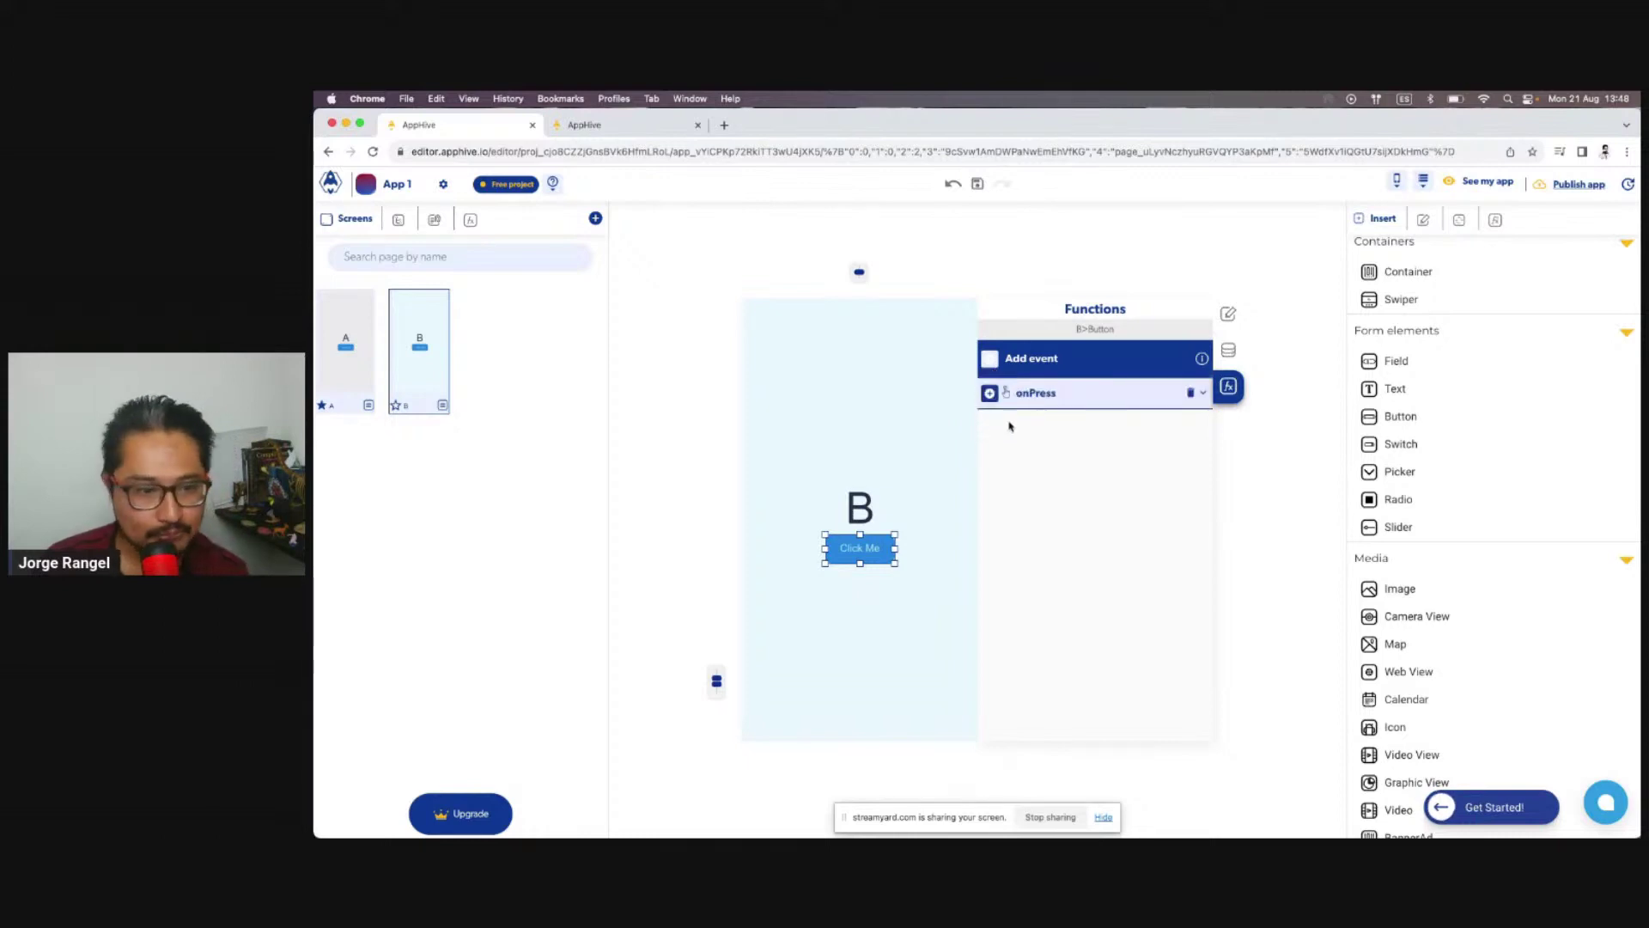
left_click(990, 393)
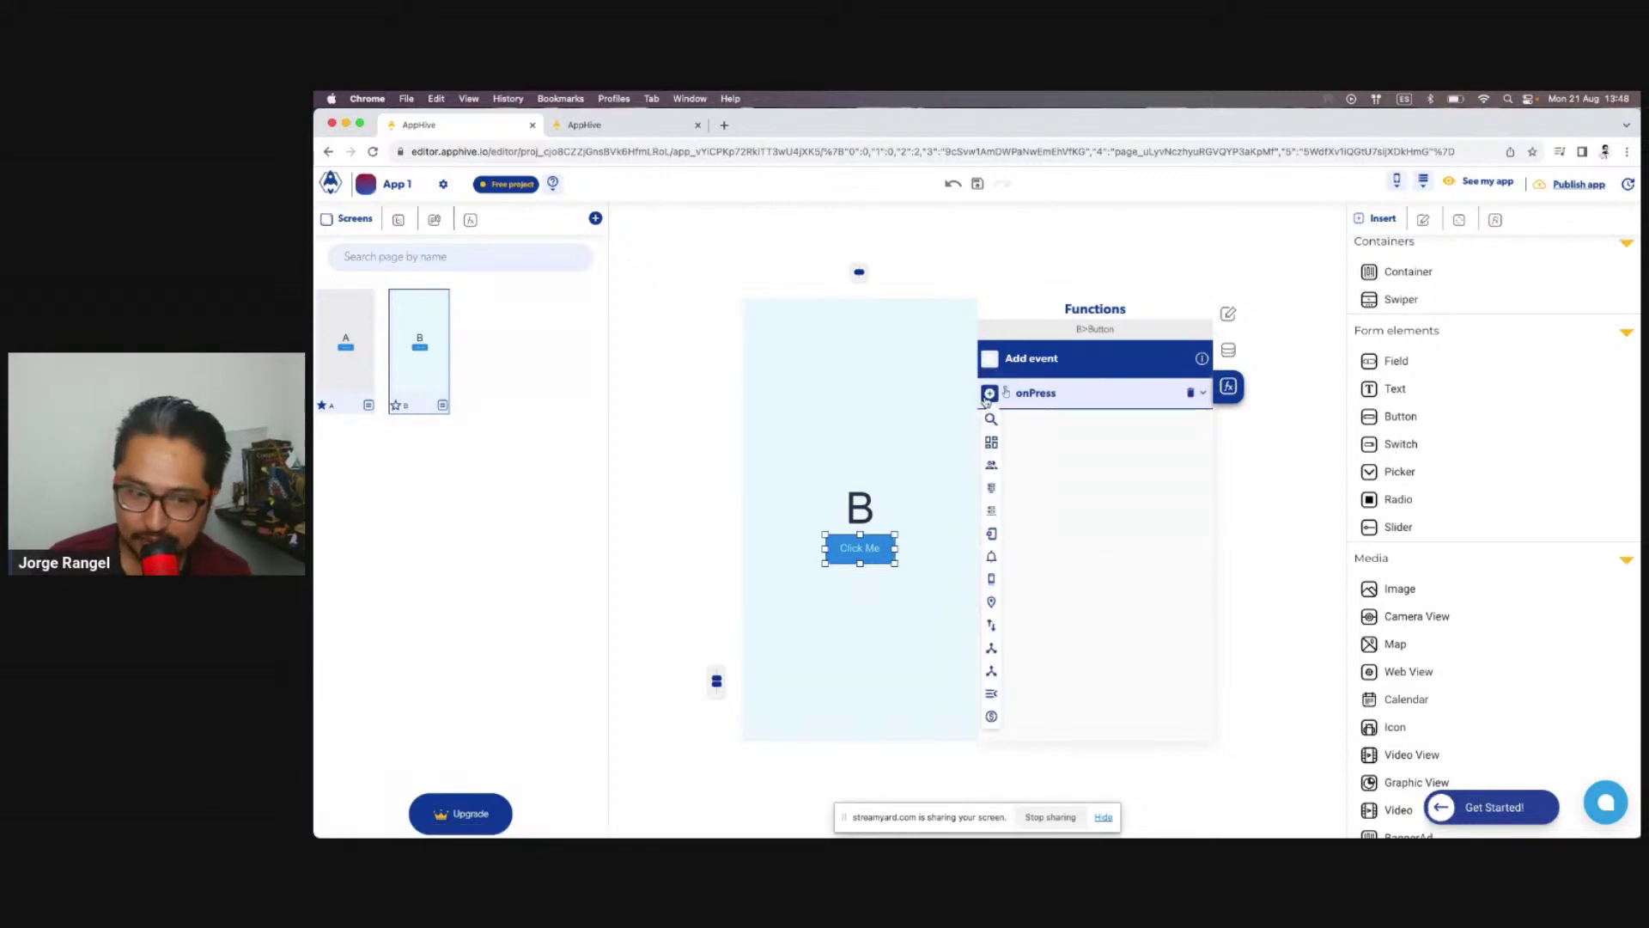
left_click(990, 687)
scroll(1031, 704, "down", 1)
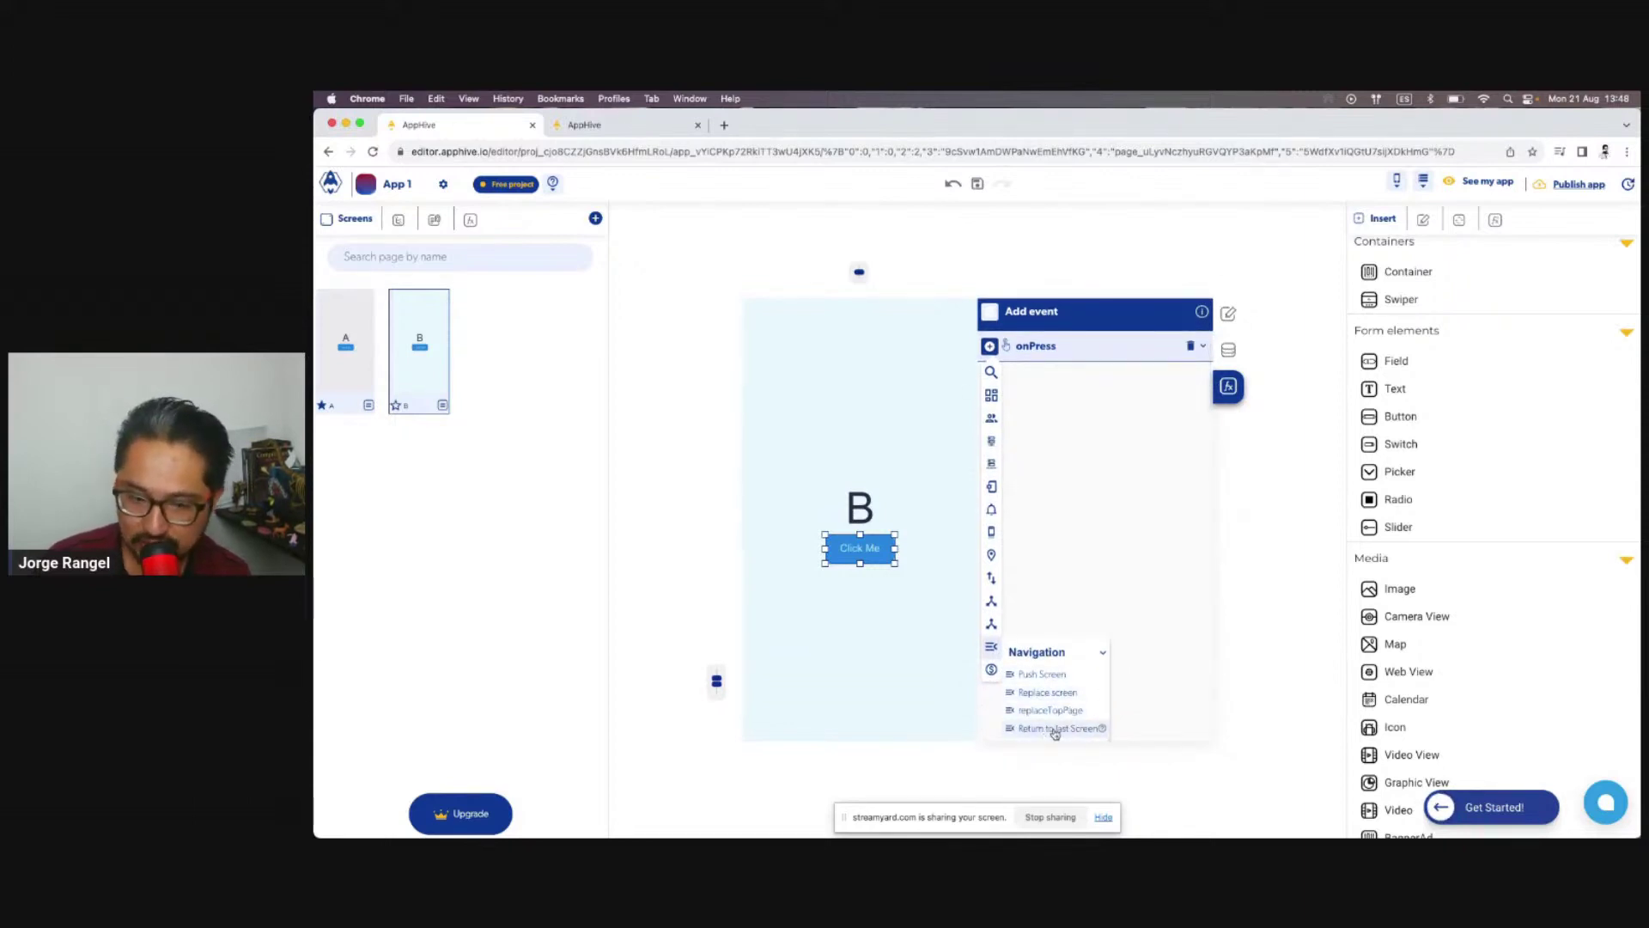
left_click(1055, 731)
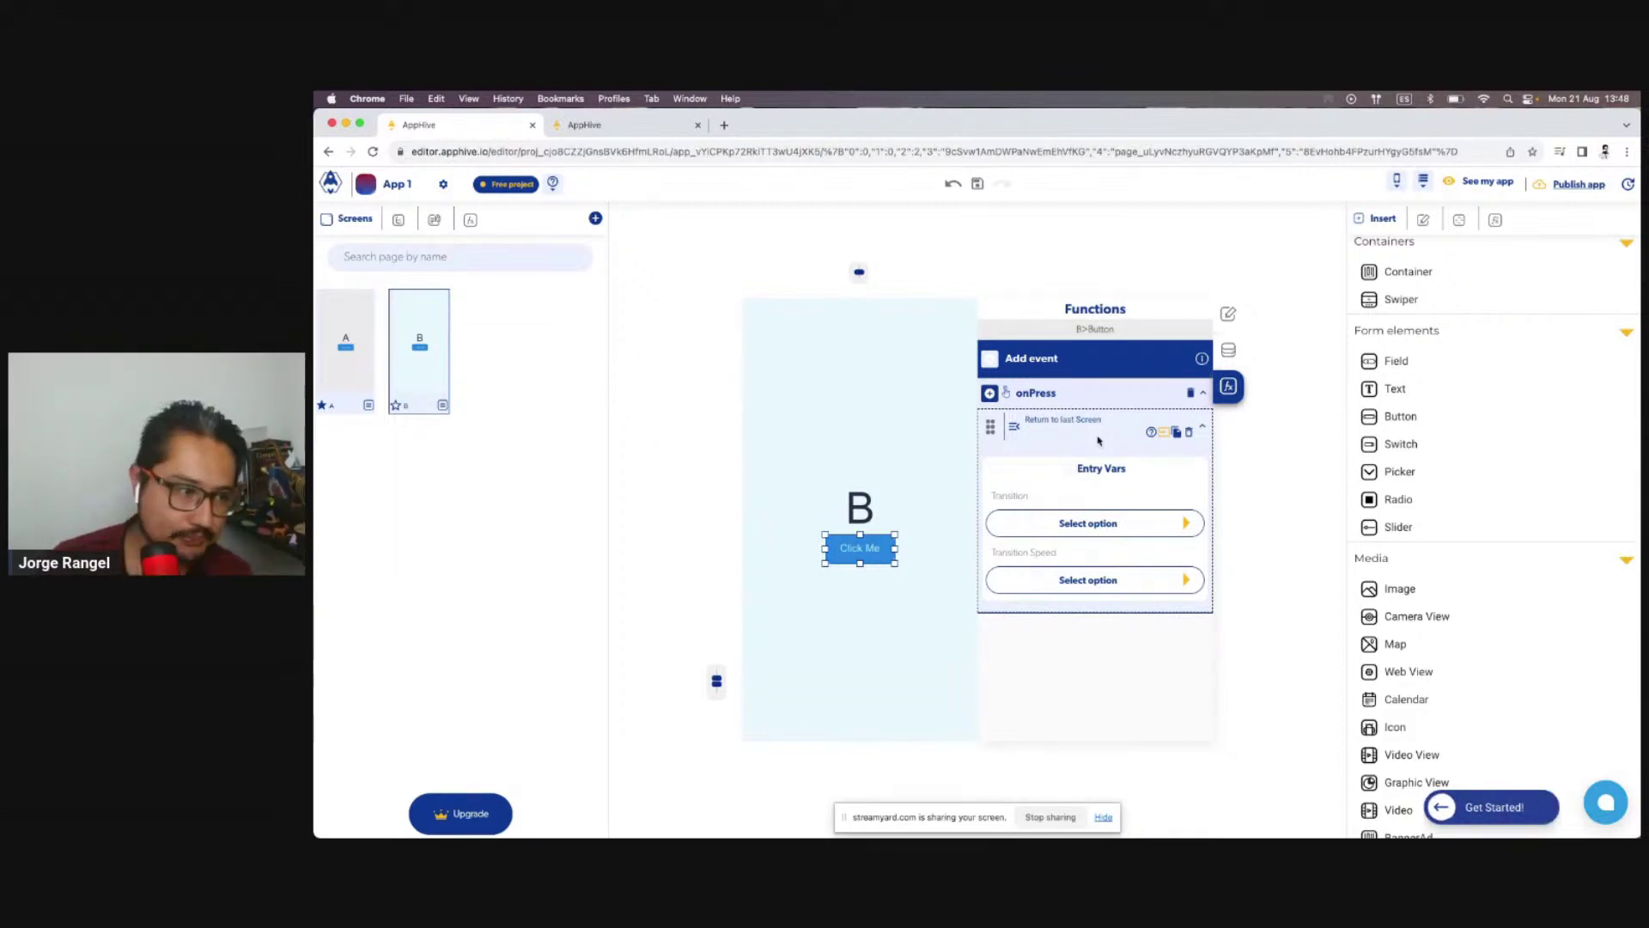
Reload the app preview and toggle repeatedly between screens A and B to test navigation.
left_click(585, 124)
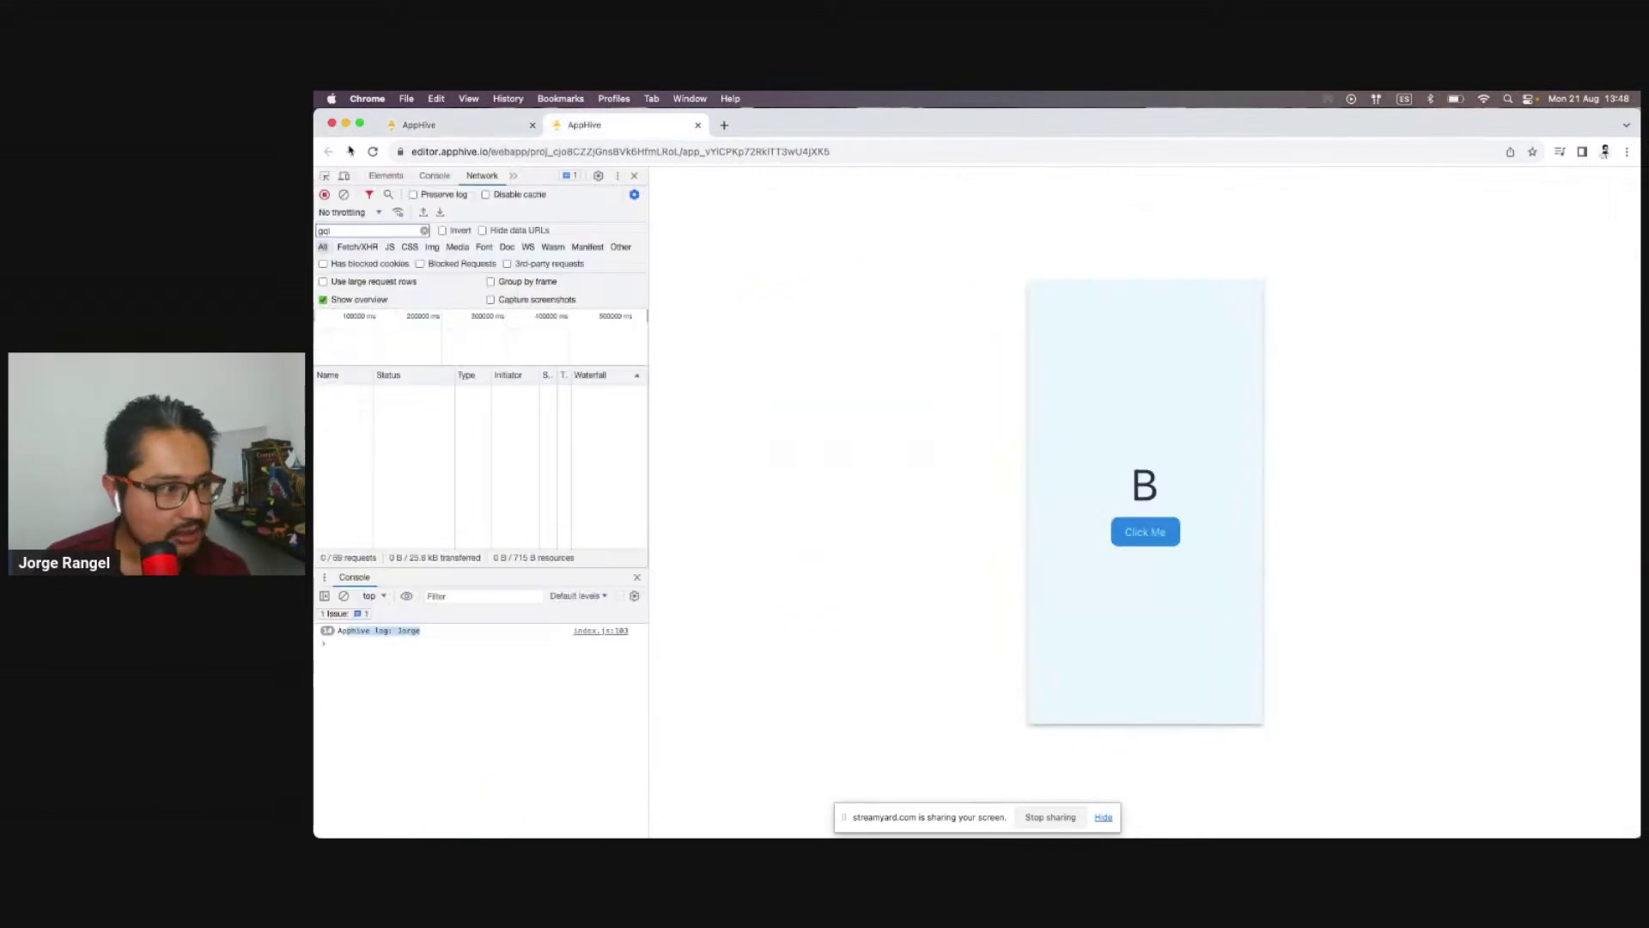
left_click(373, 151)
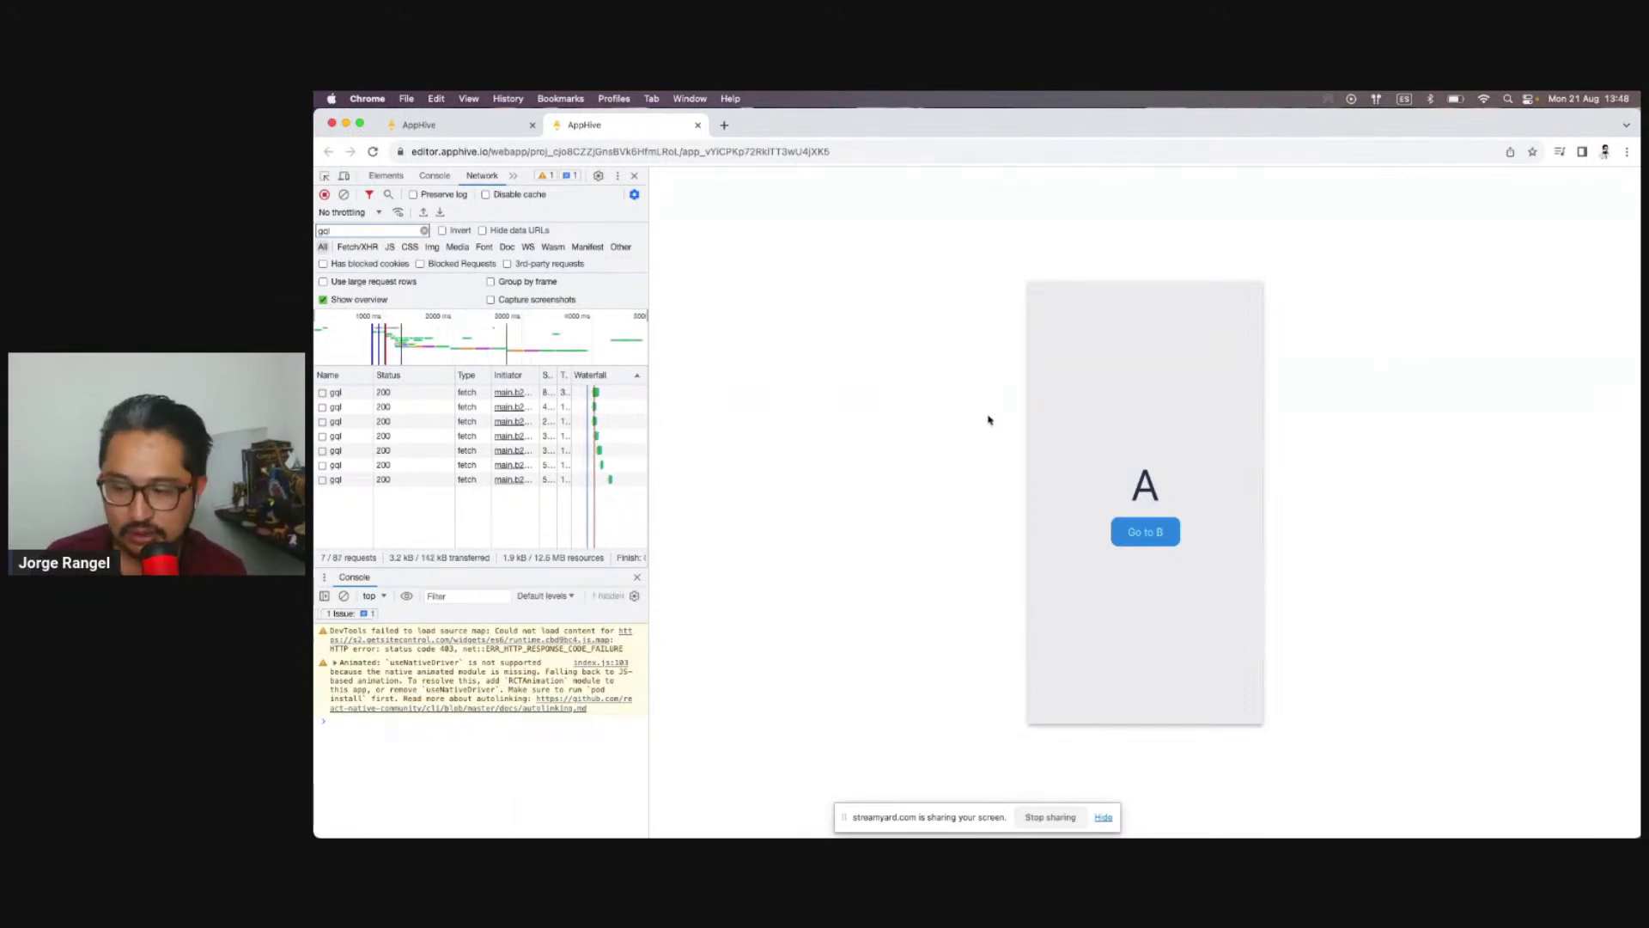
left_click(1169, 548)
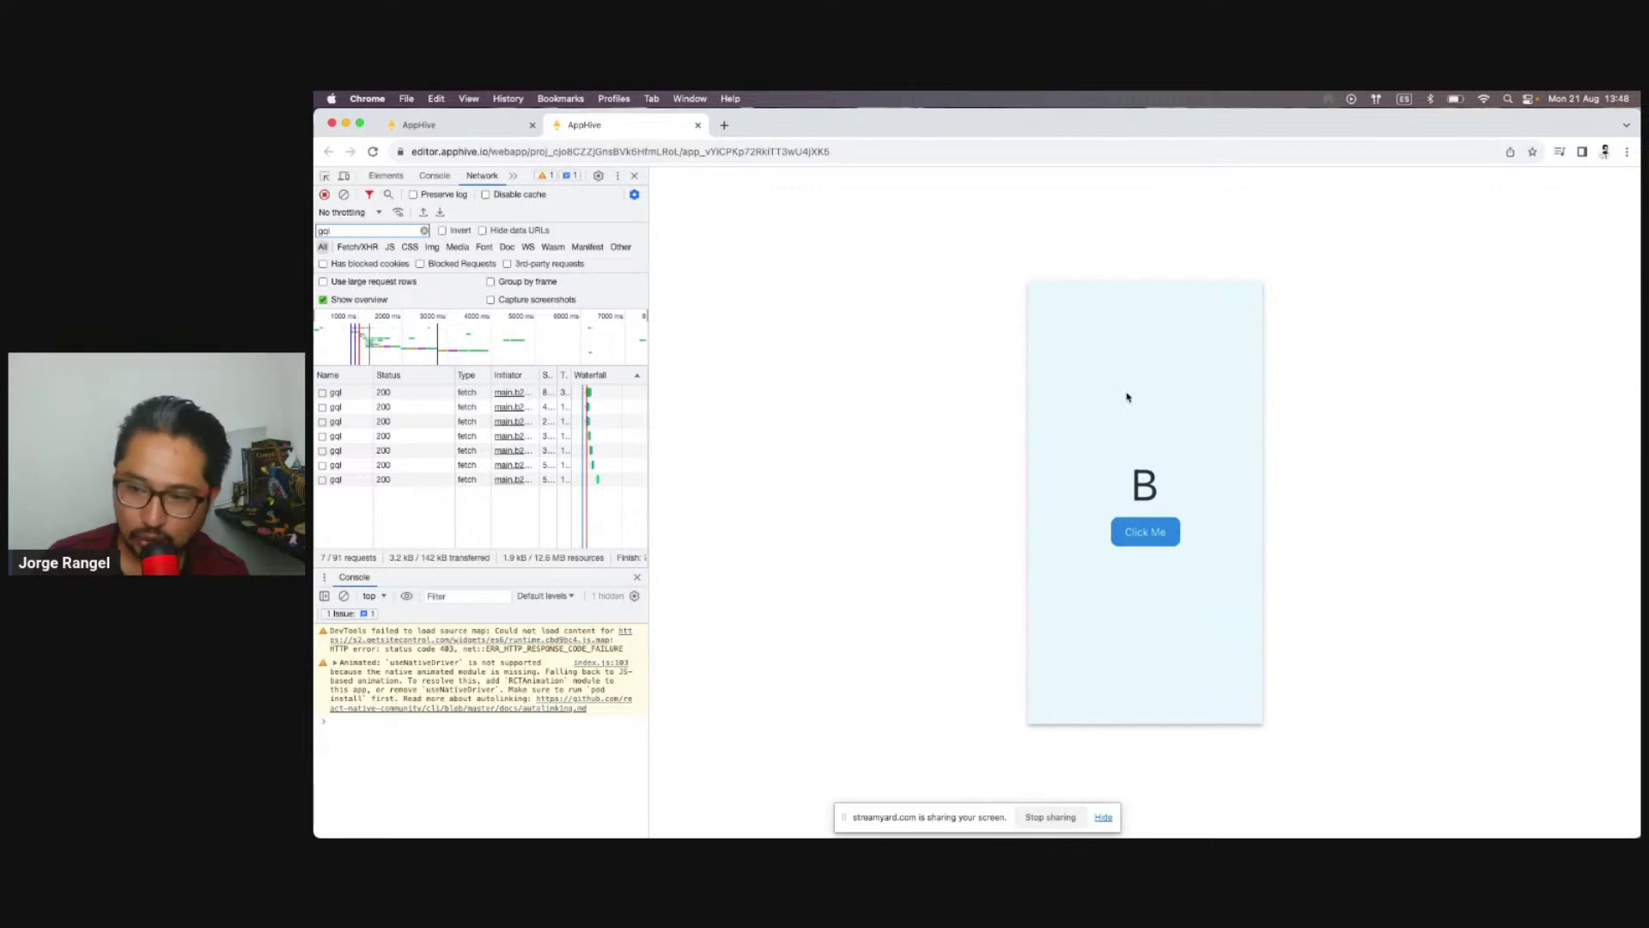
left_click(1148, 542)
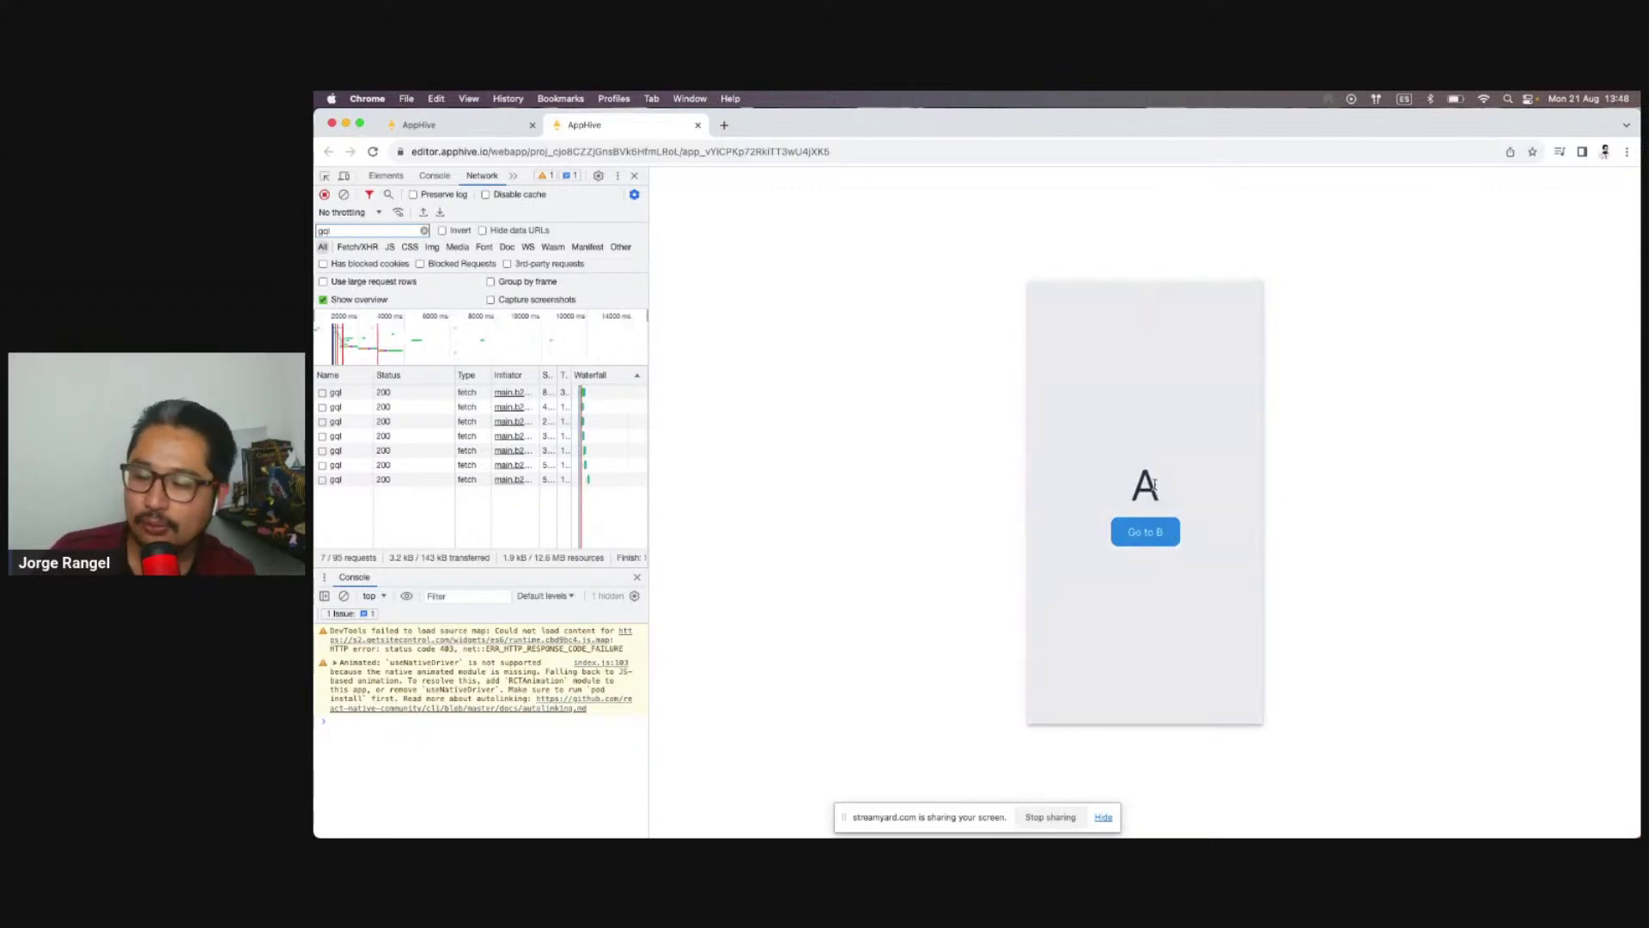
left_click(1154, 534)
left_click(1157, 539)
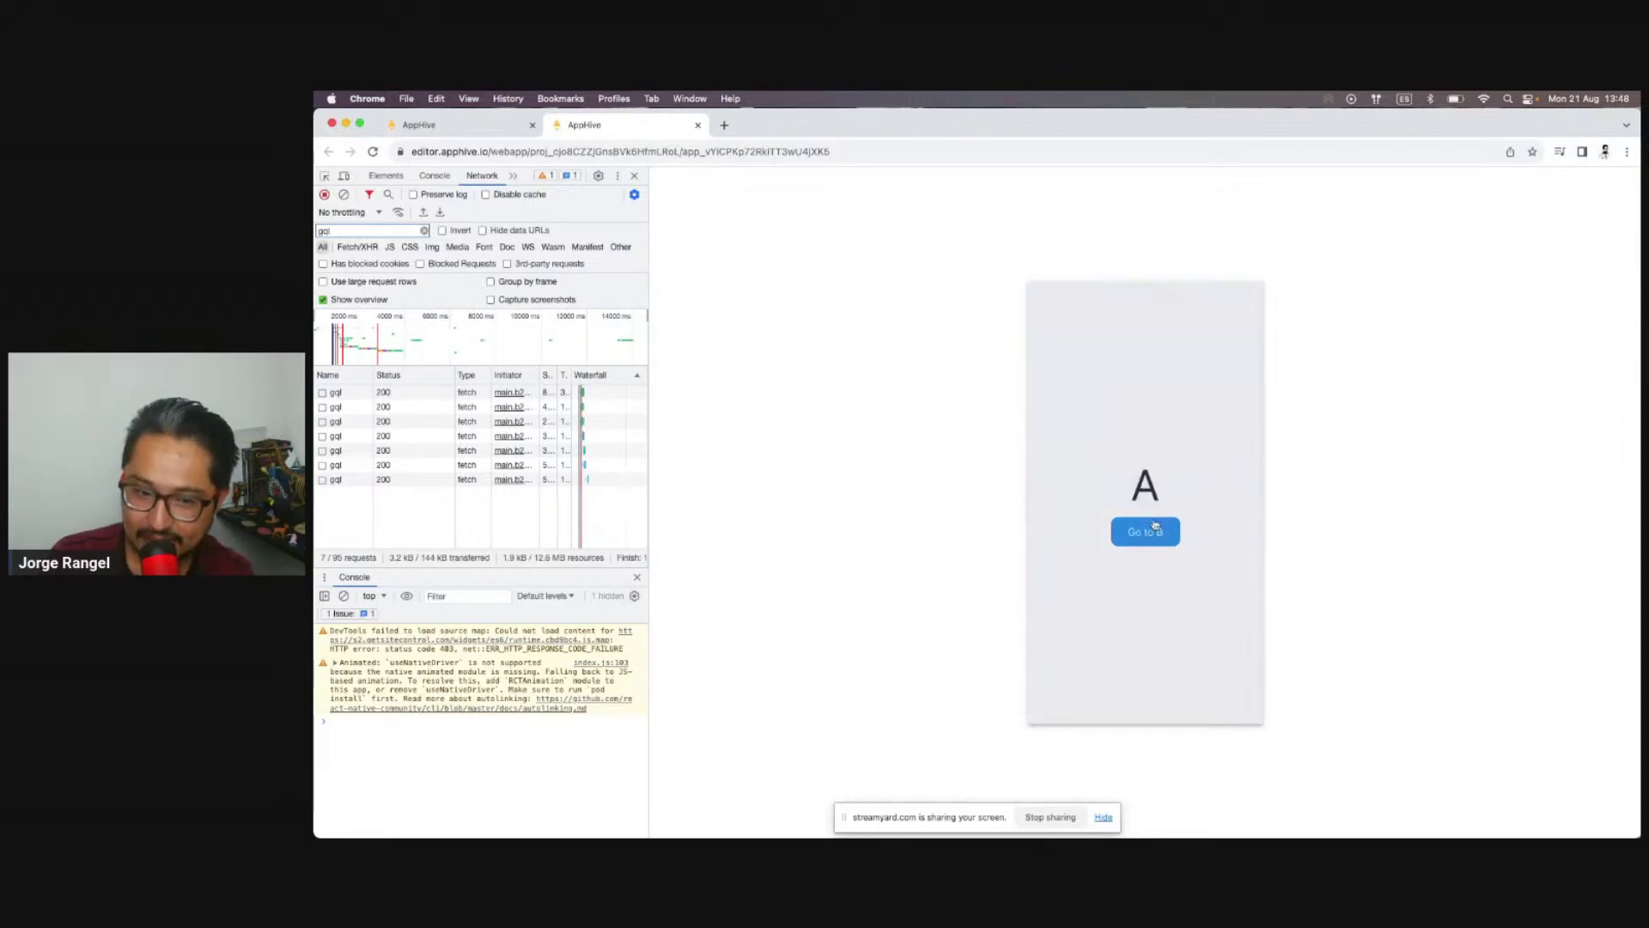
left_click(1153, 533)
left_click(1159, 539)
left_click(1163, 536)
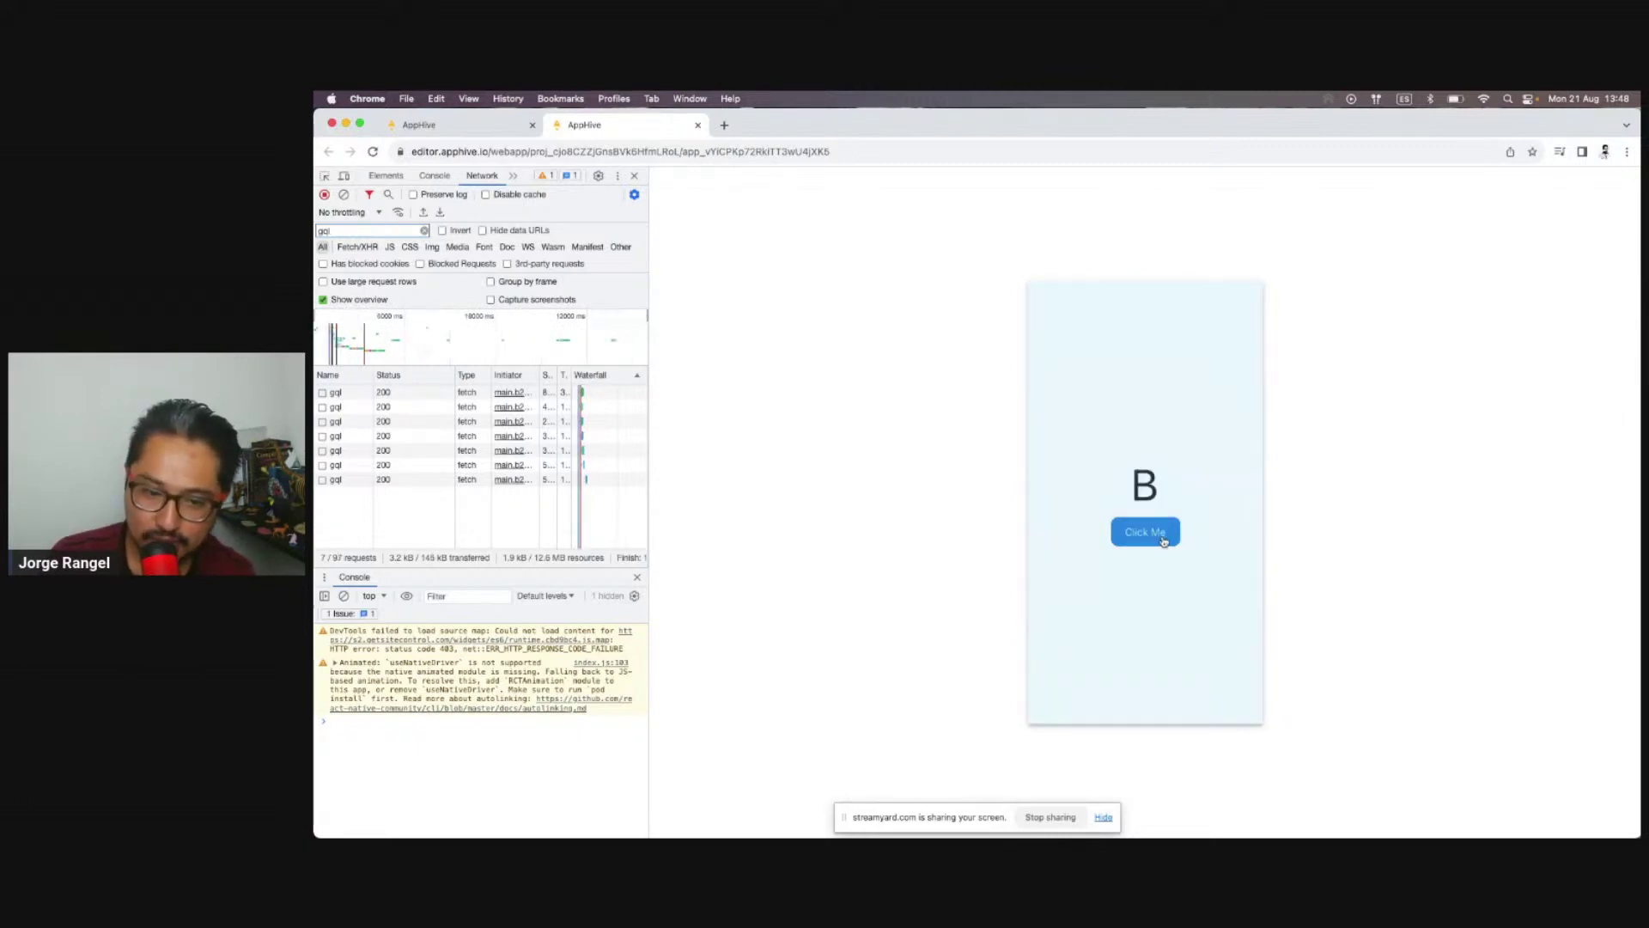
left_click(1164, 542)
left_click(1164, 541)
left_click(1164, 542)
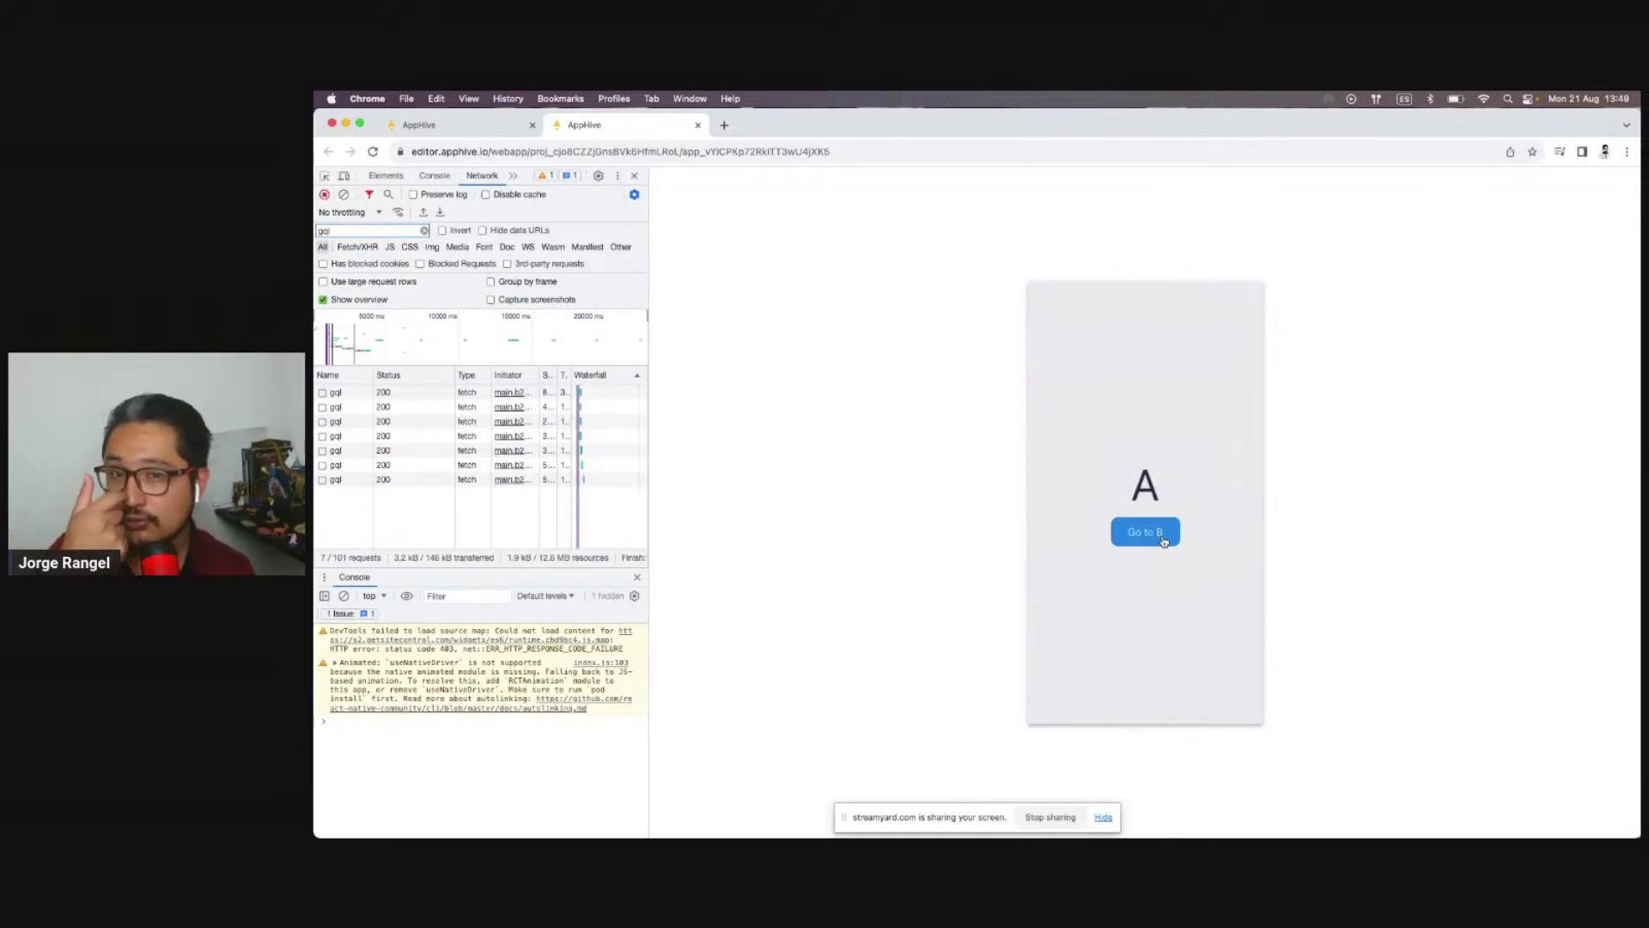
Back in the editor, change screen B's 'Click Me' button label to 'Back'.
left_click(468, 125)
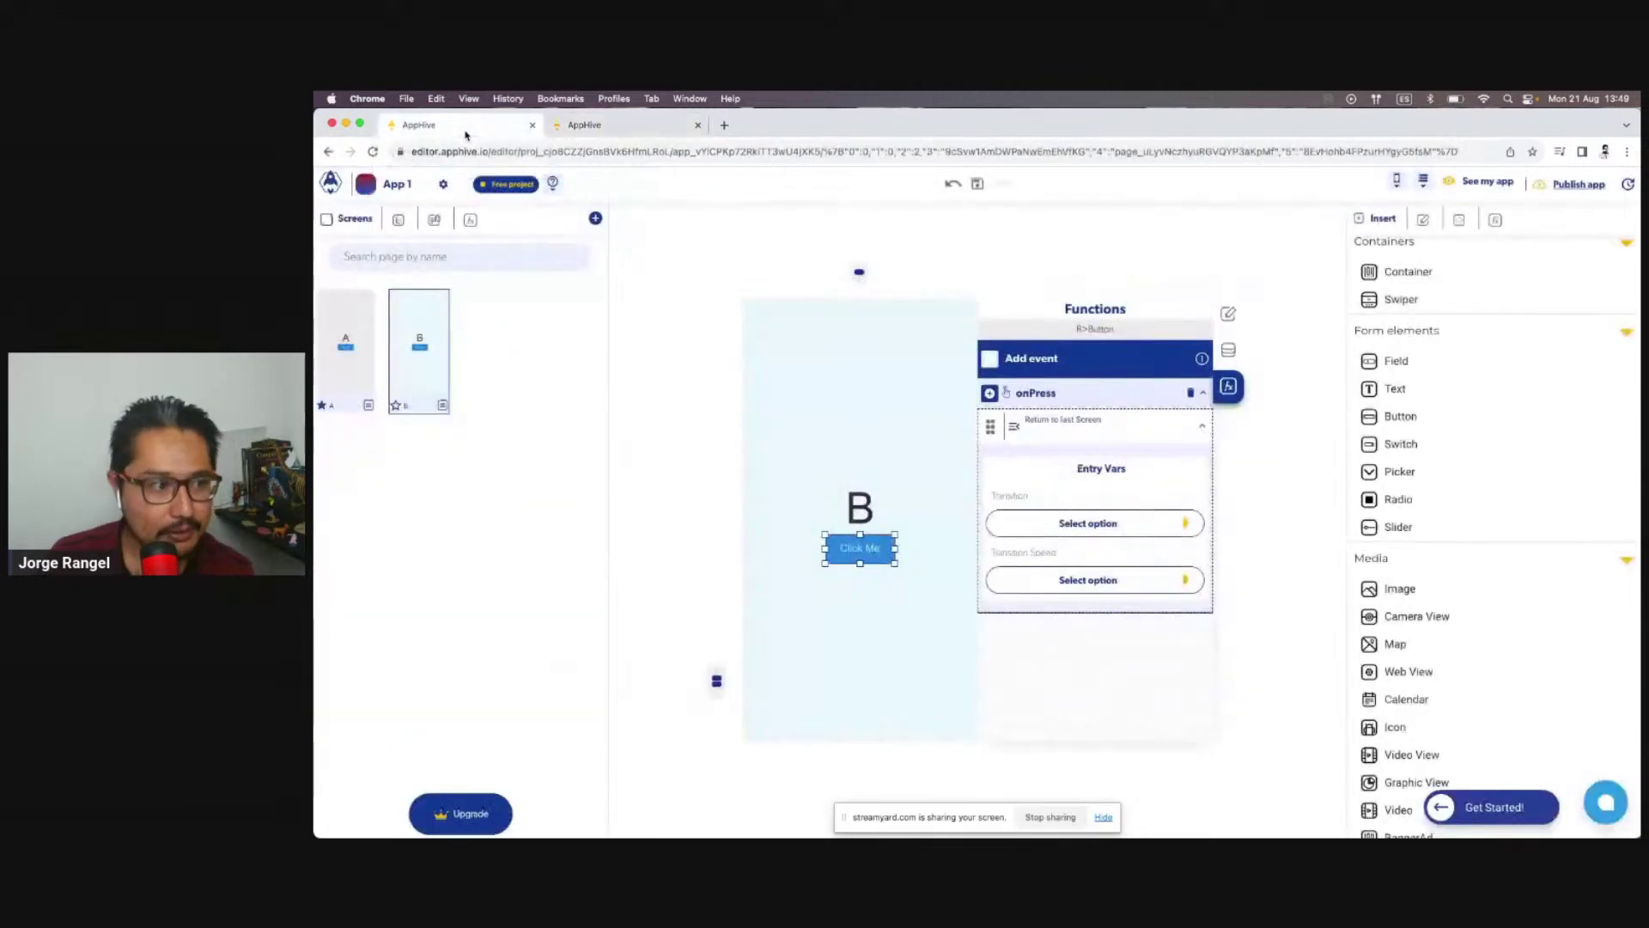
double_click(852, 554)
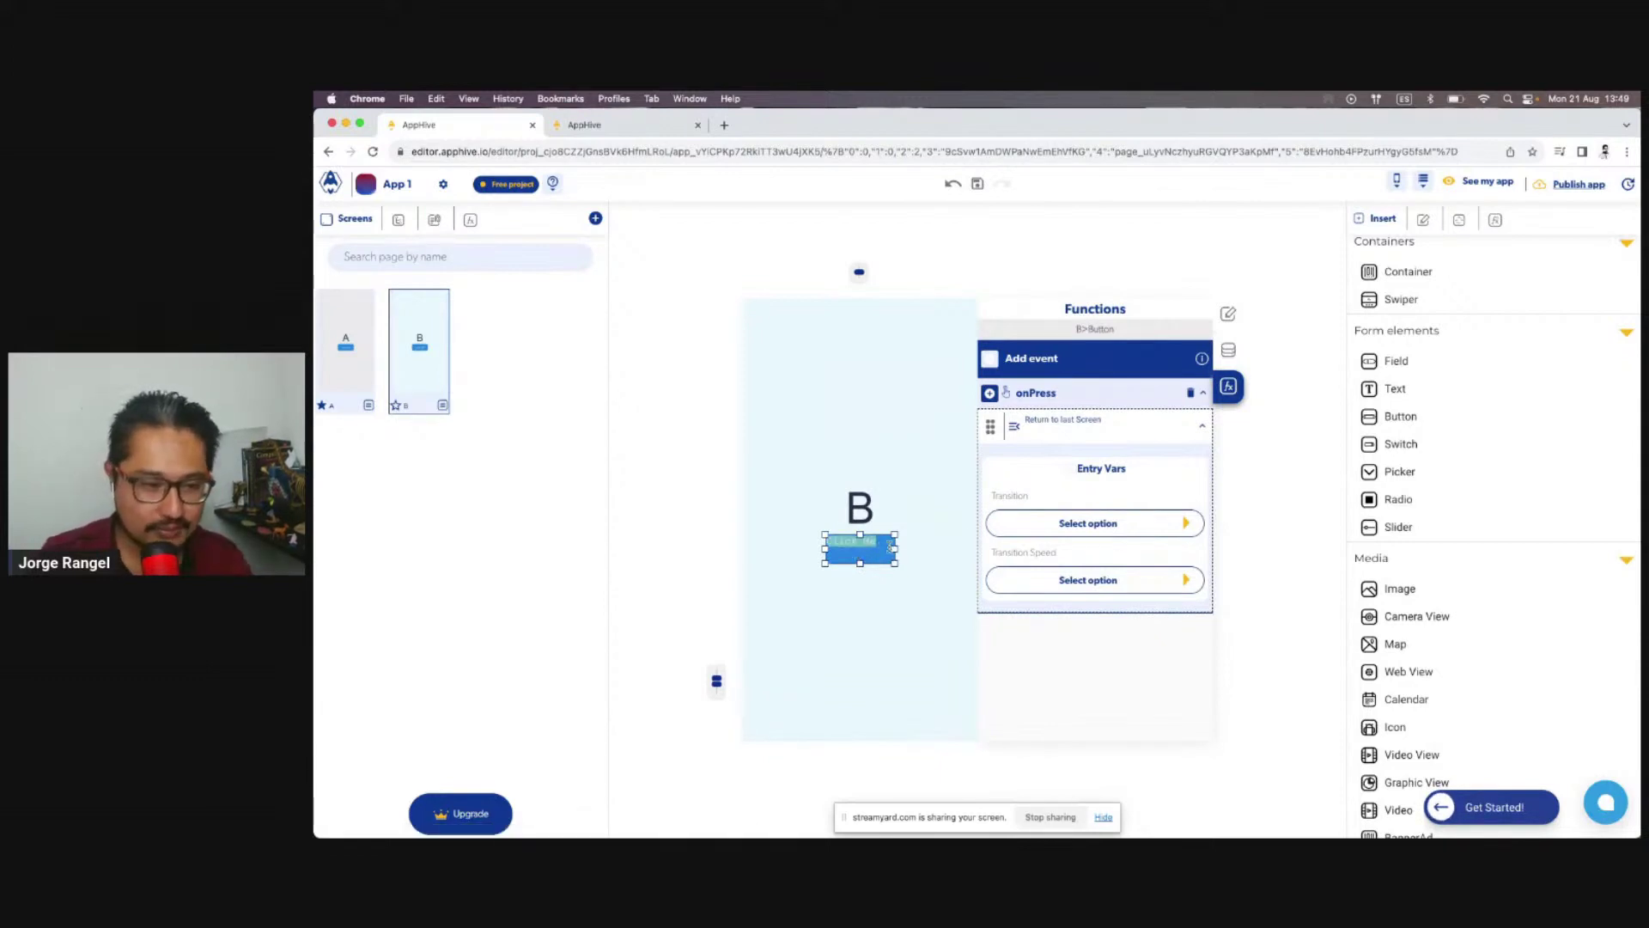
type("Back")
left_click(890, 623)
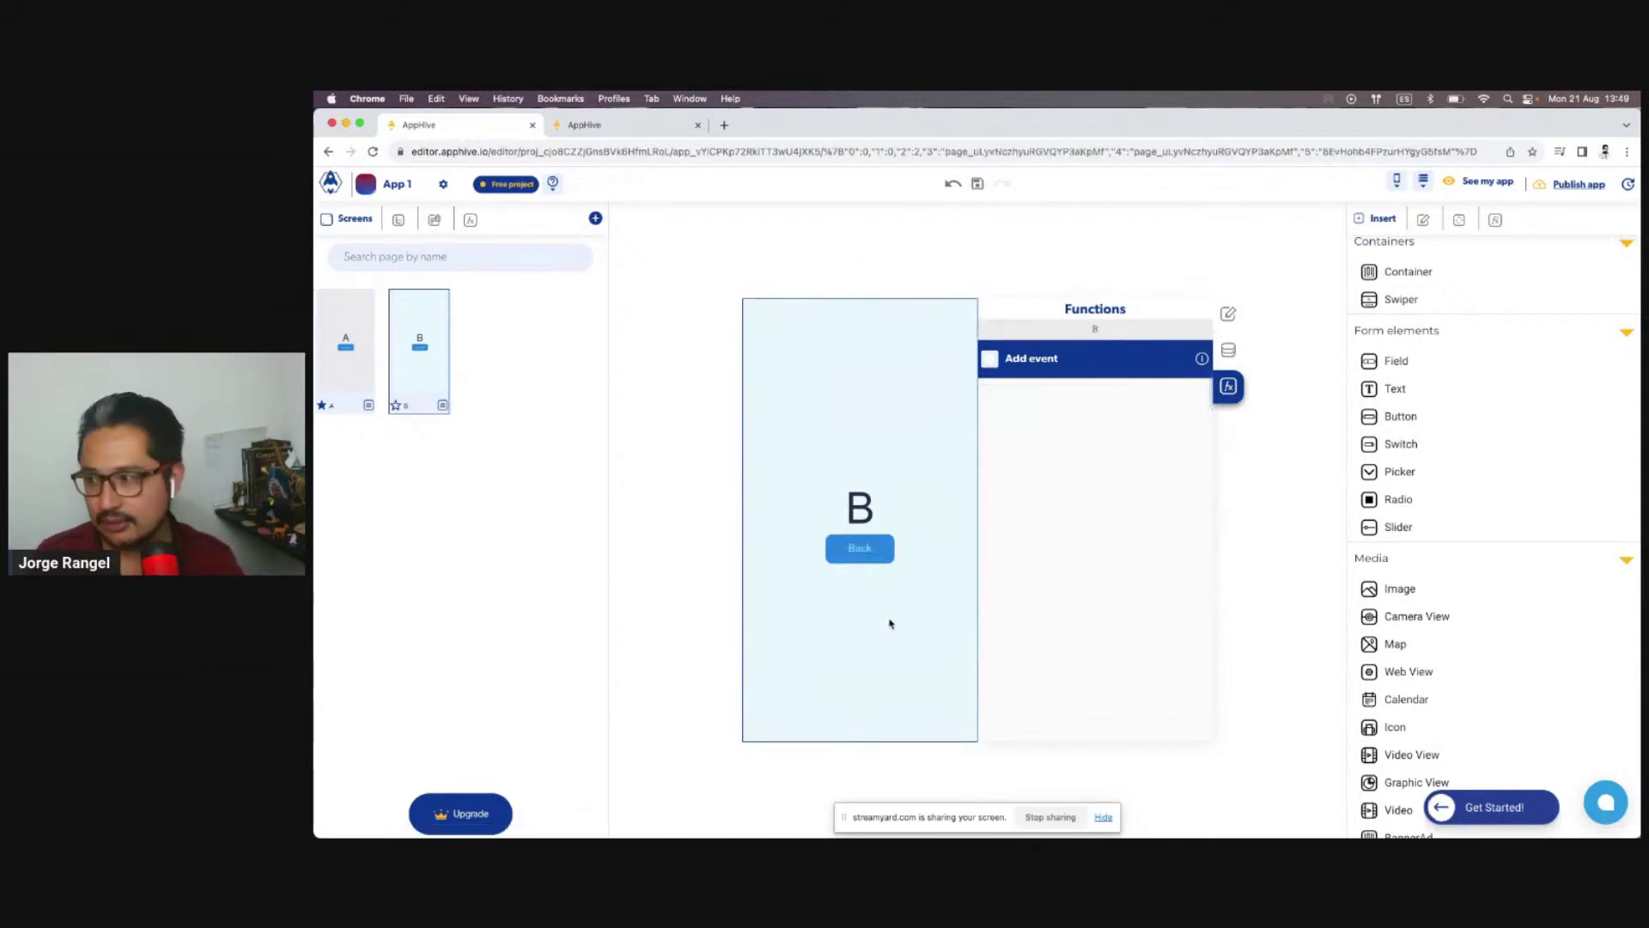
left_click(637, 126)
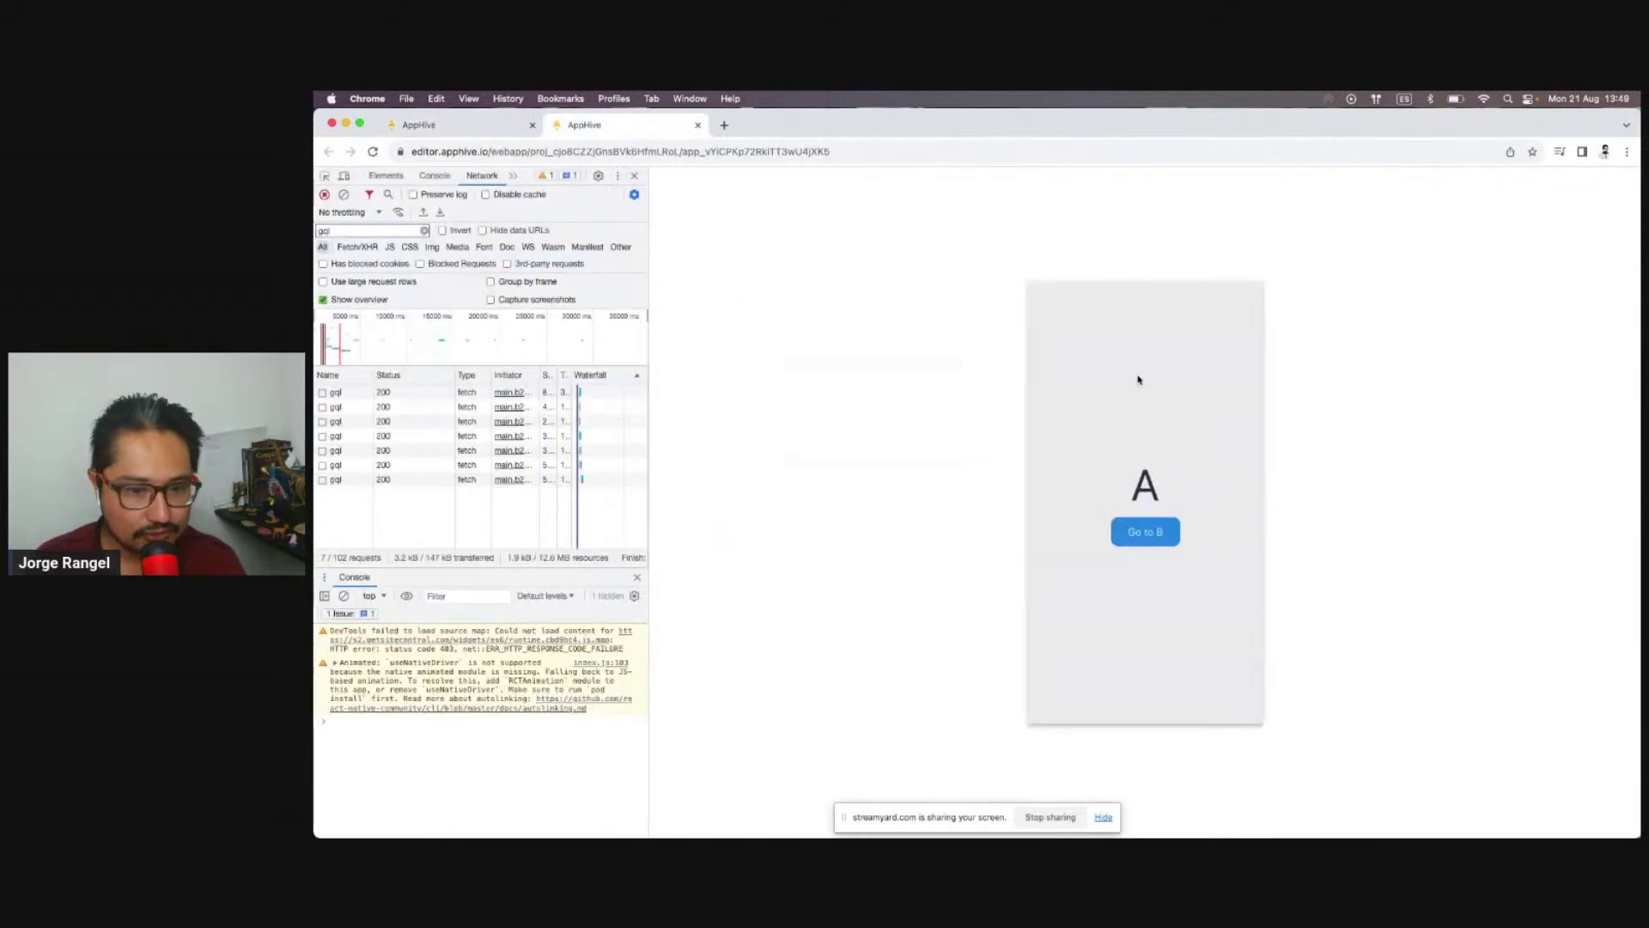
left_click(1170, 541)
left_click(1170, 538)
left_click(1170, 536)
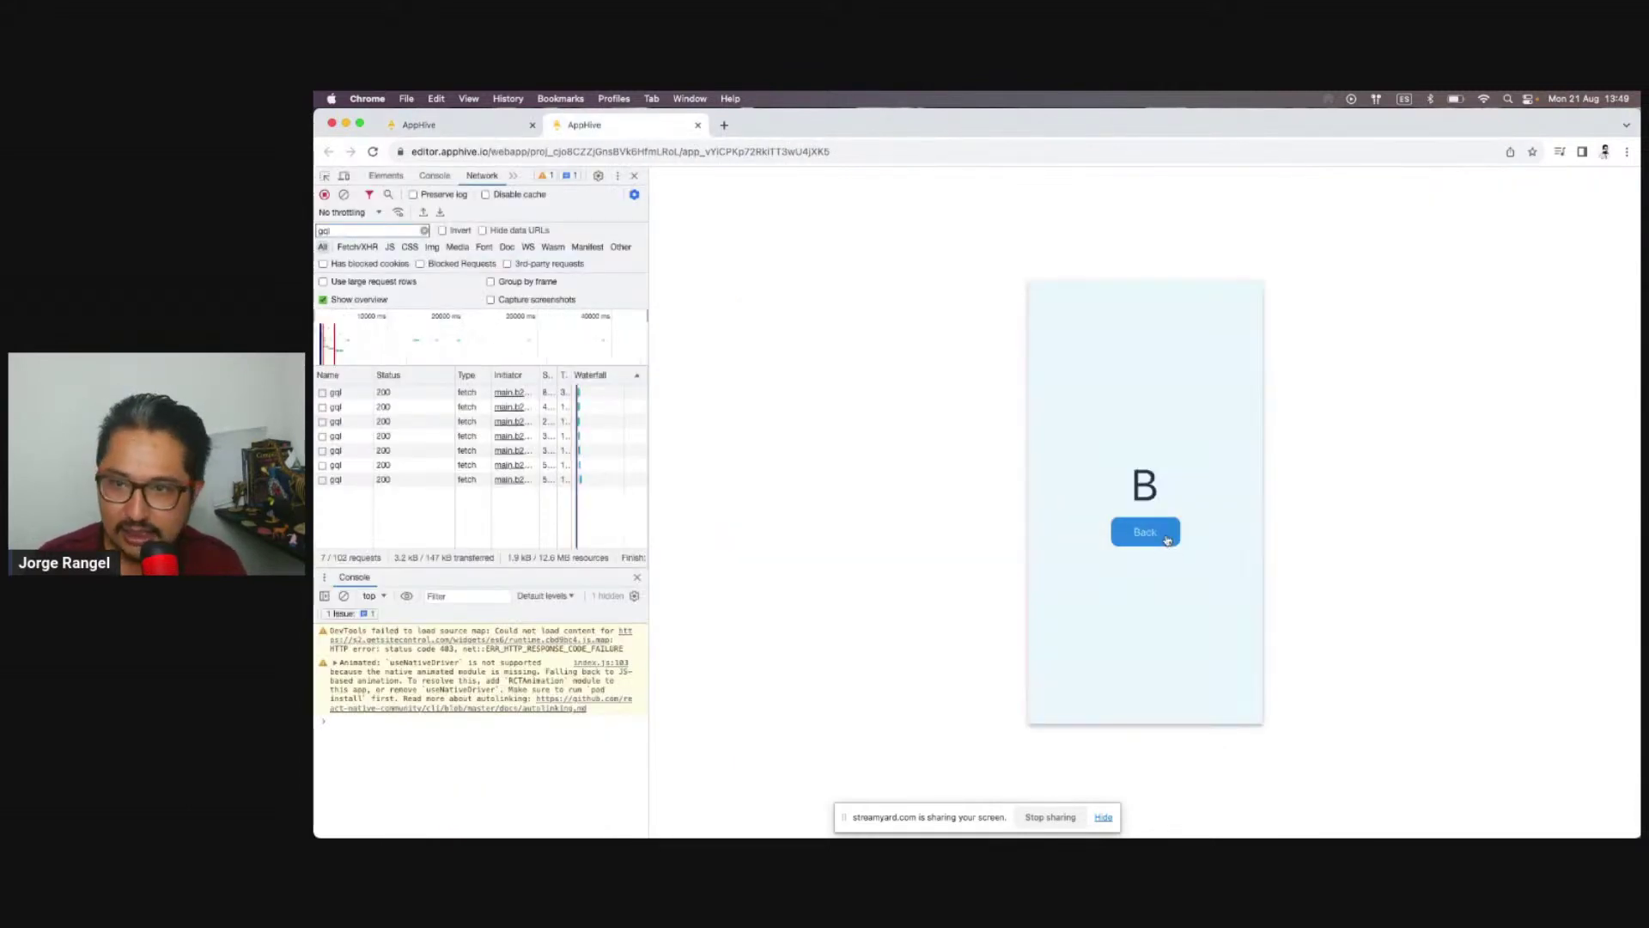
left_click(1170, 534)
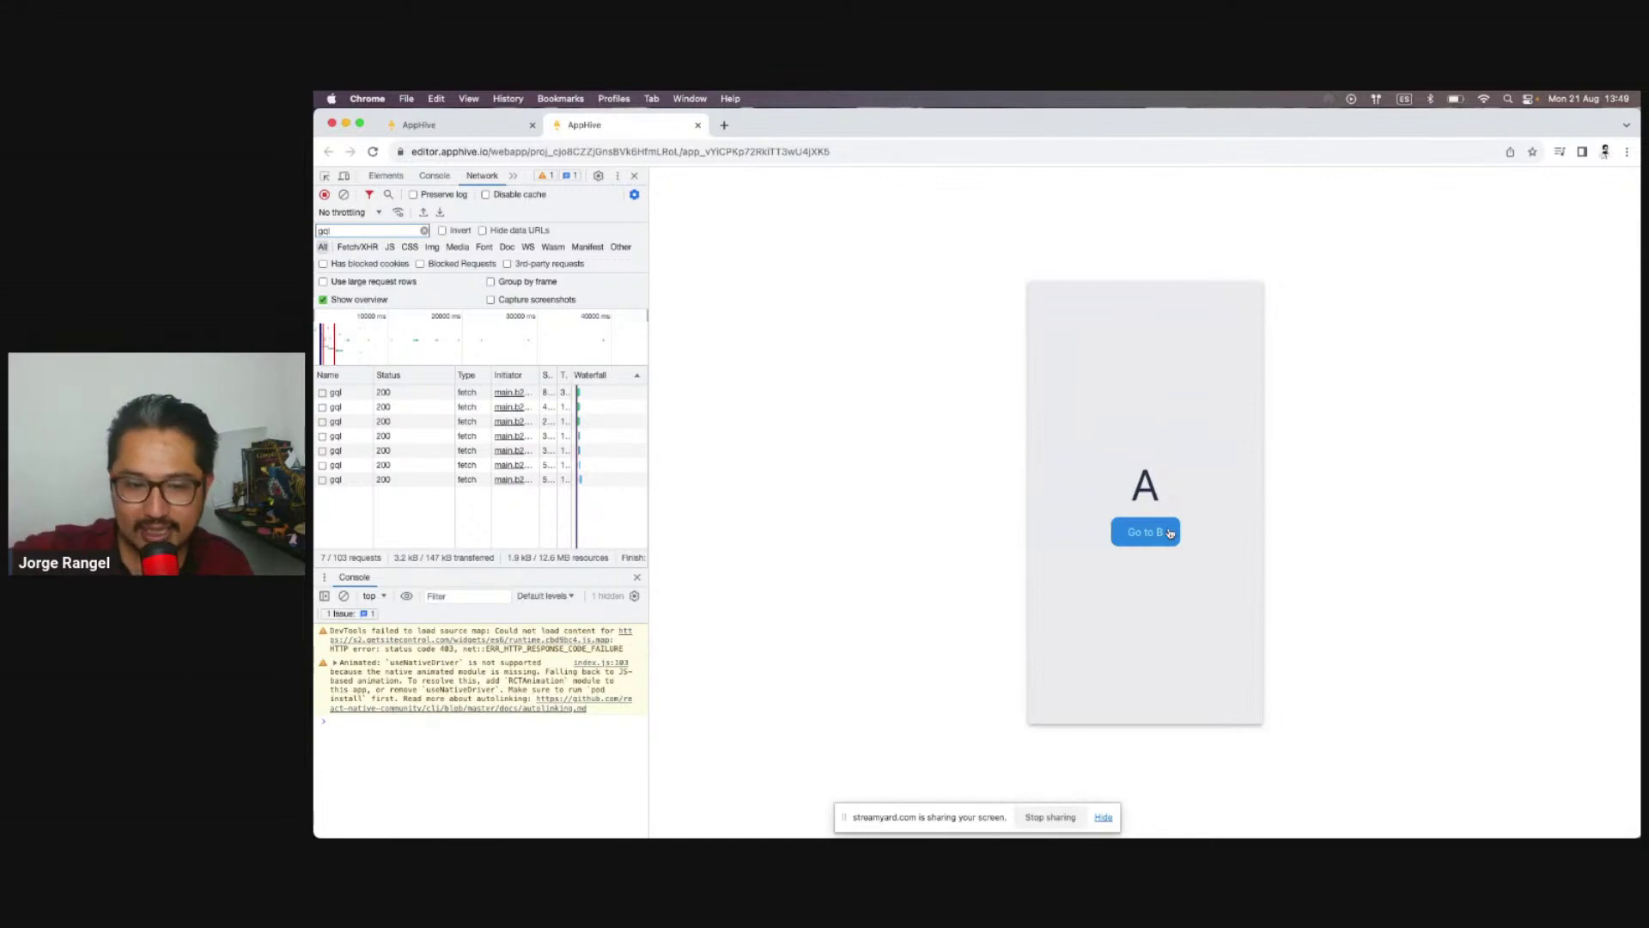
left_click(448, 125)
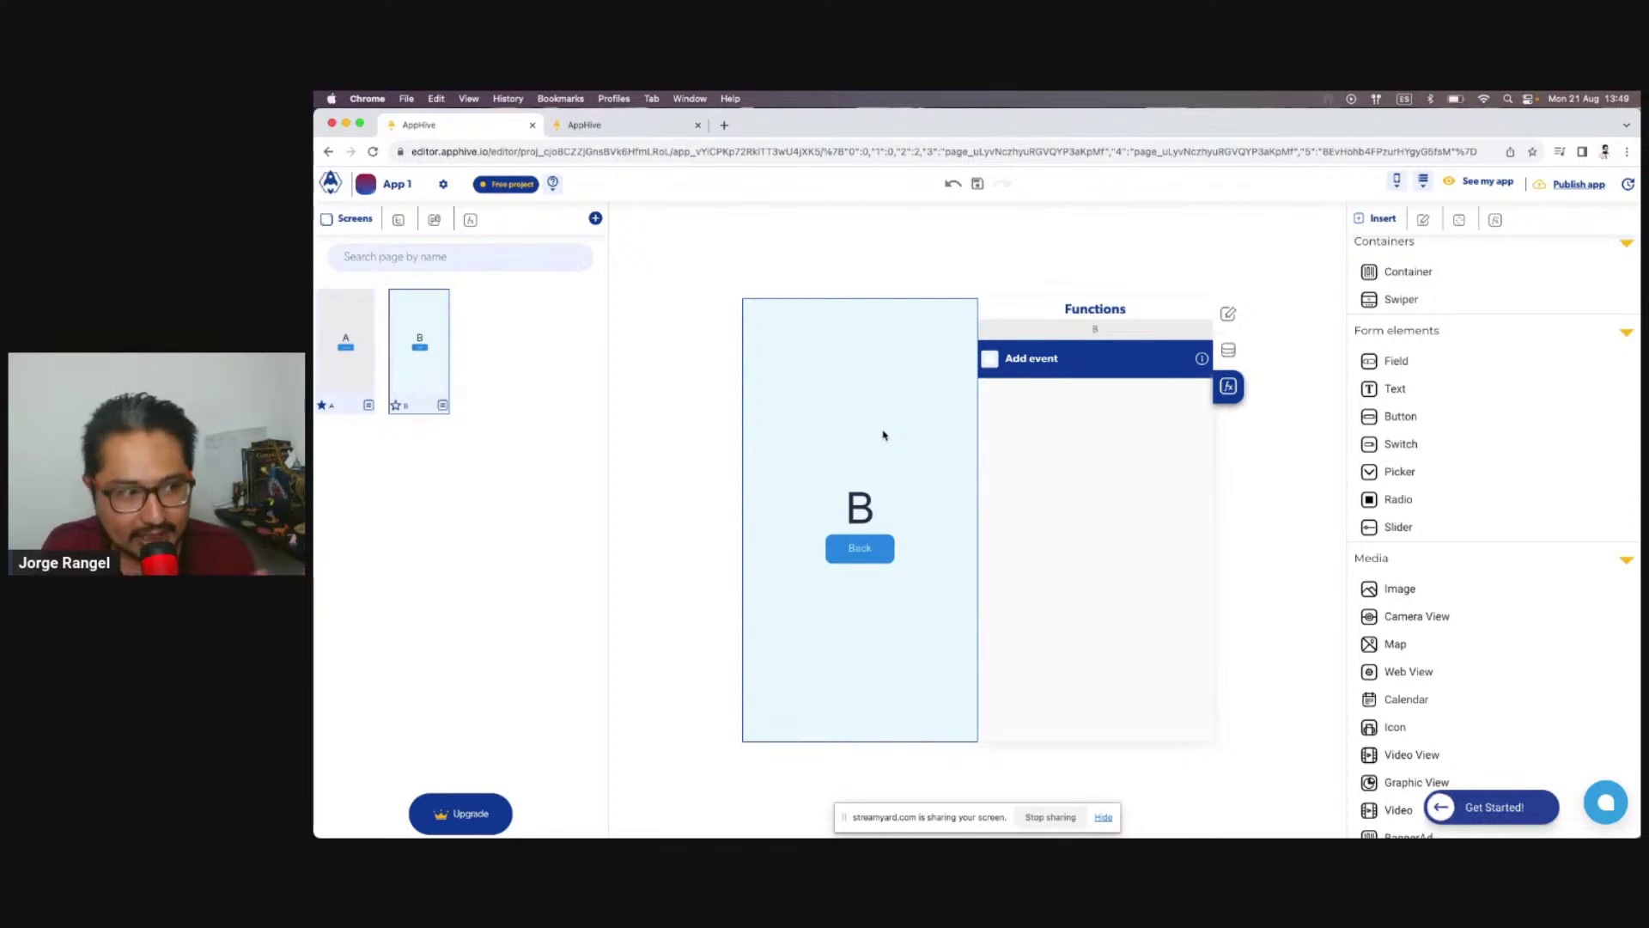
Open screen A and select its 'Go to B' button to view its press actions.
left_click(332, 349)
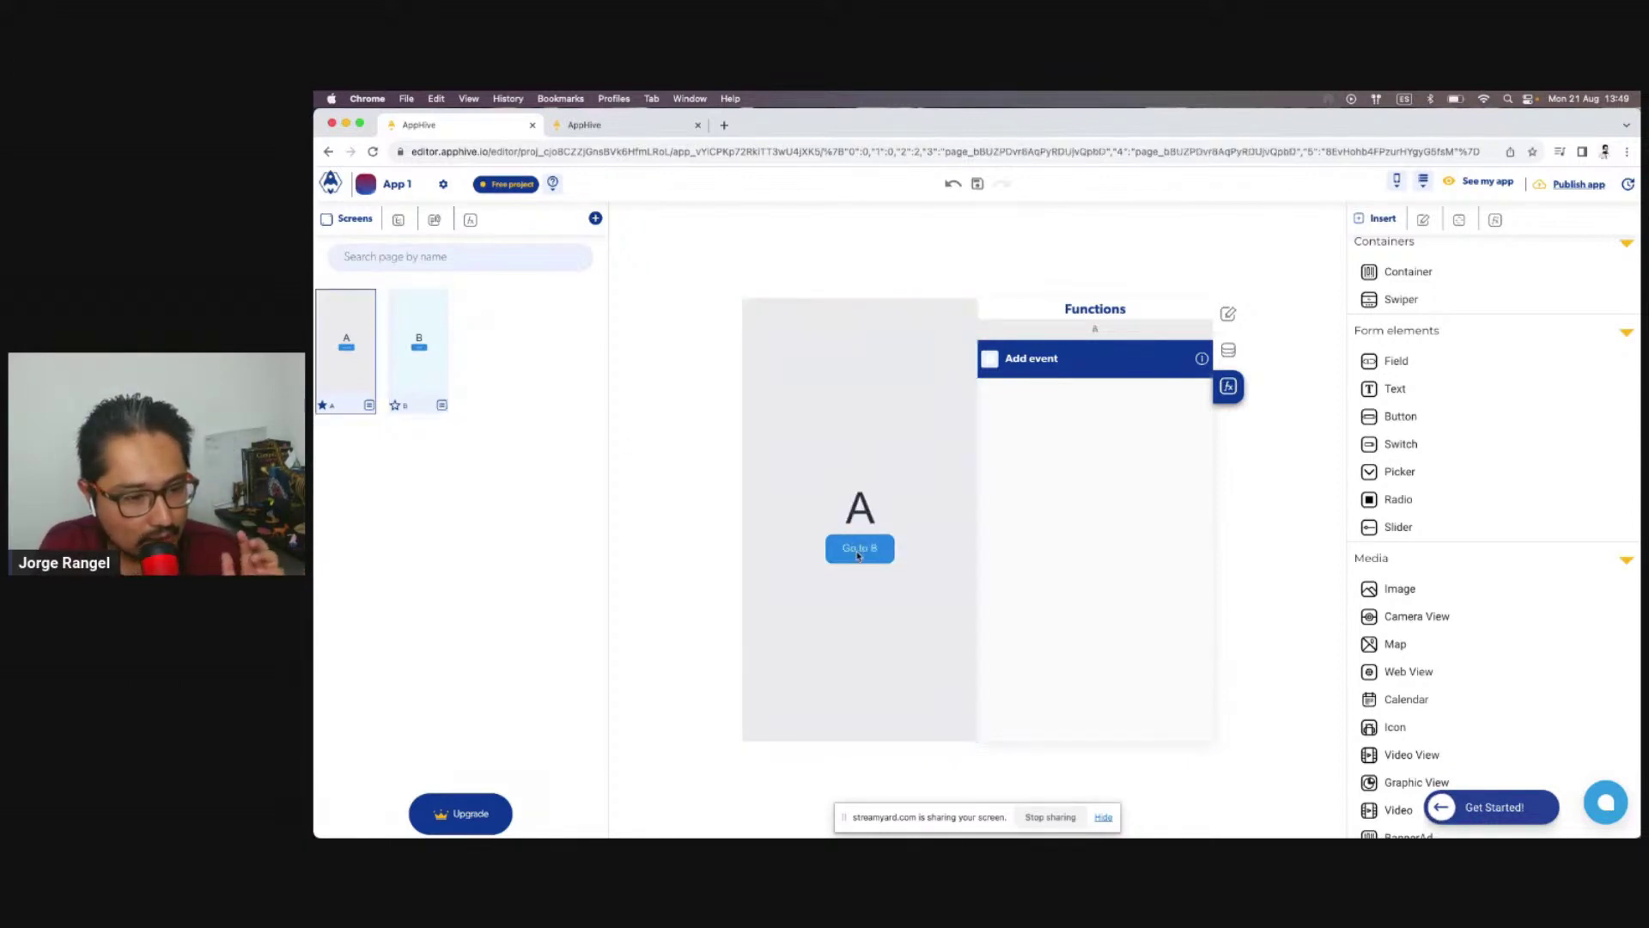
left_click(860, 548)
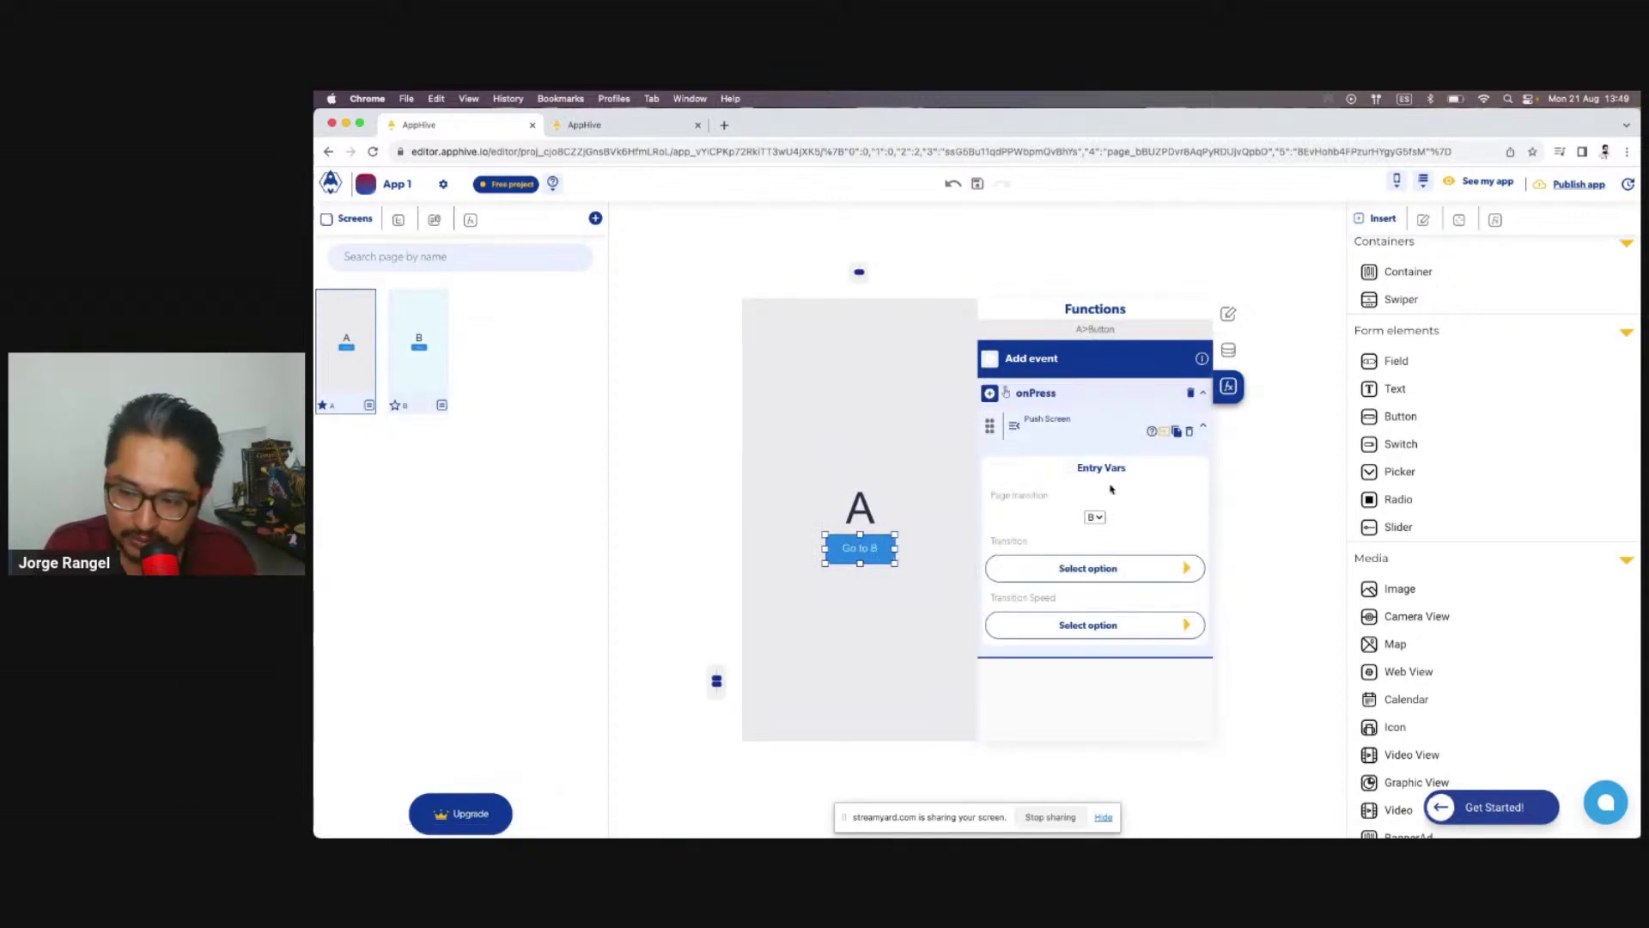
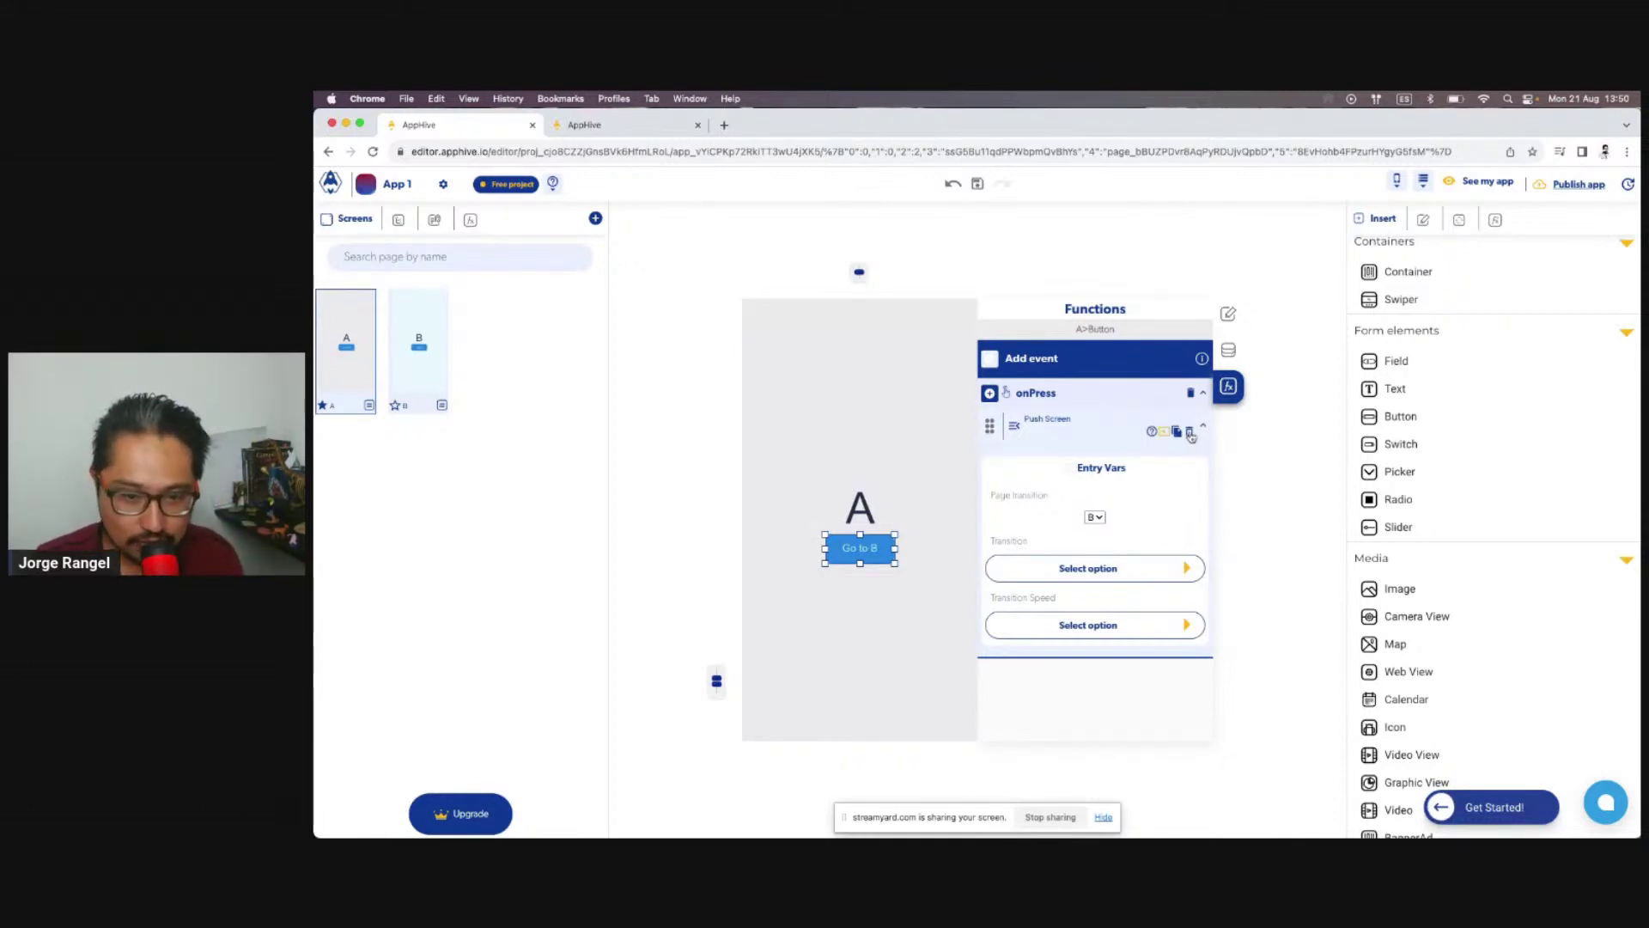
Search 'unk' and add unknownToJSONString right after Push Screen in the Go to B onPress event.
left_click(992, 393)
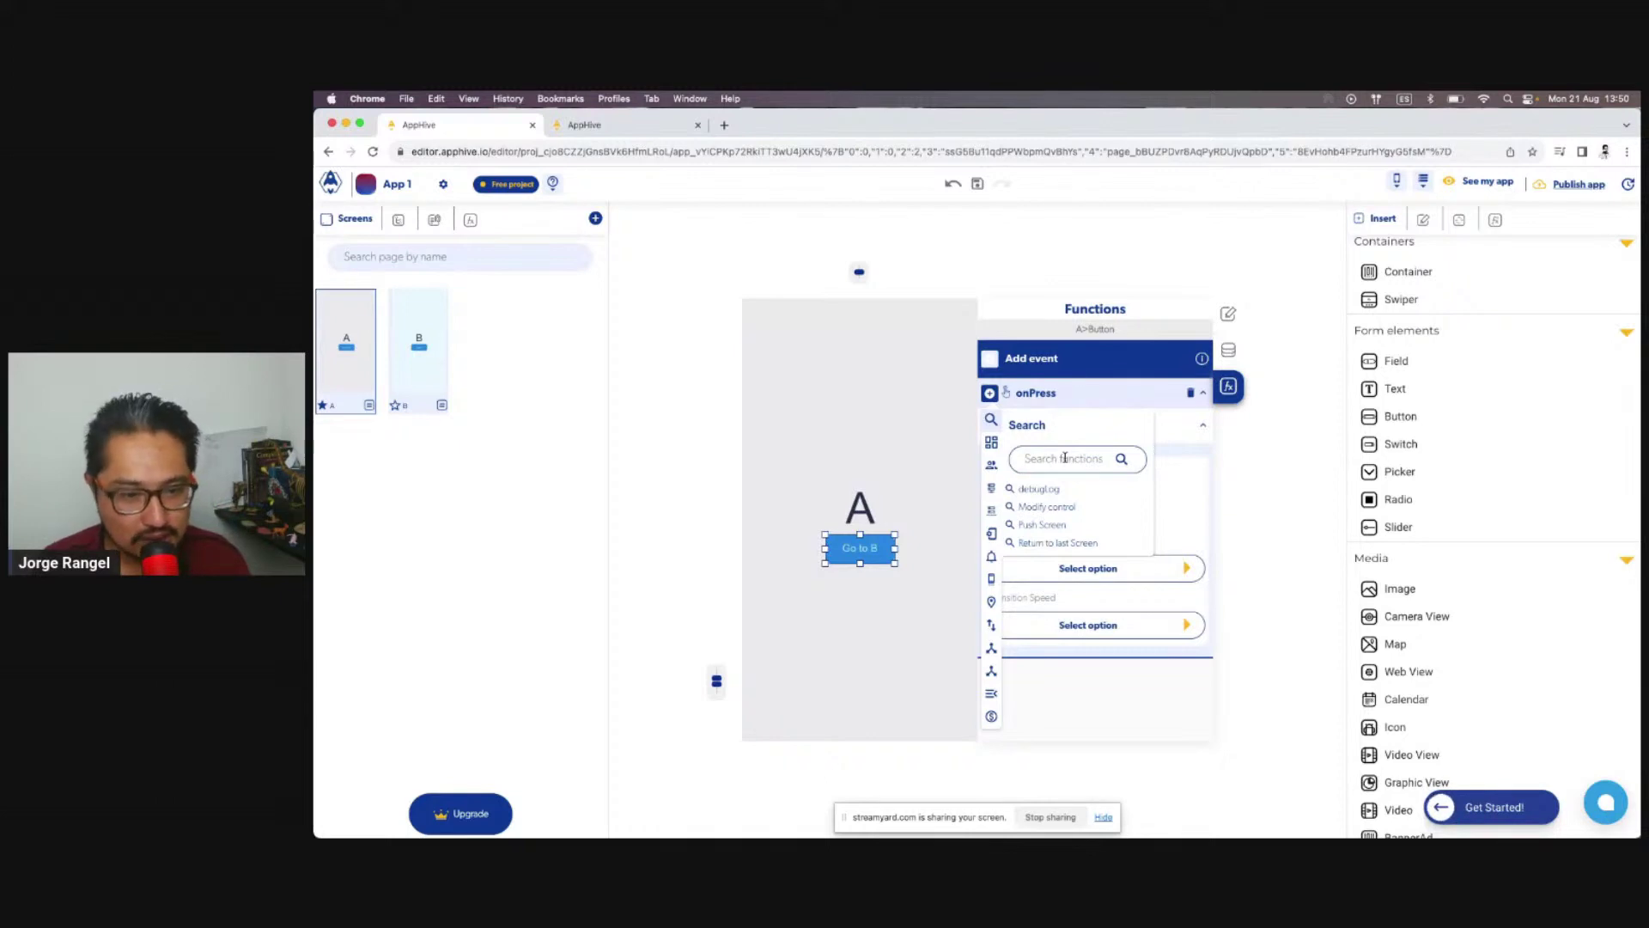
type("unkno")
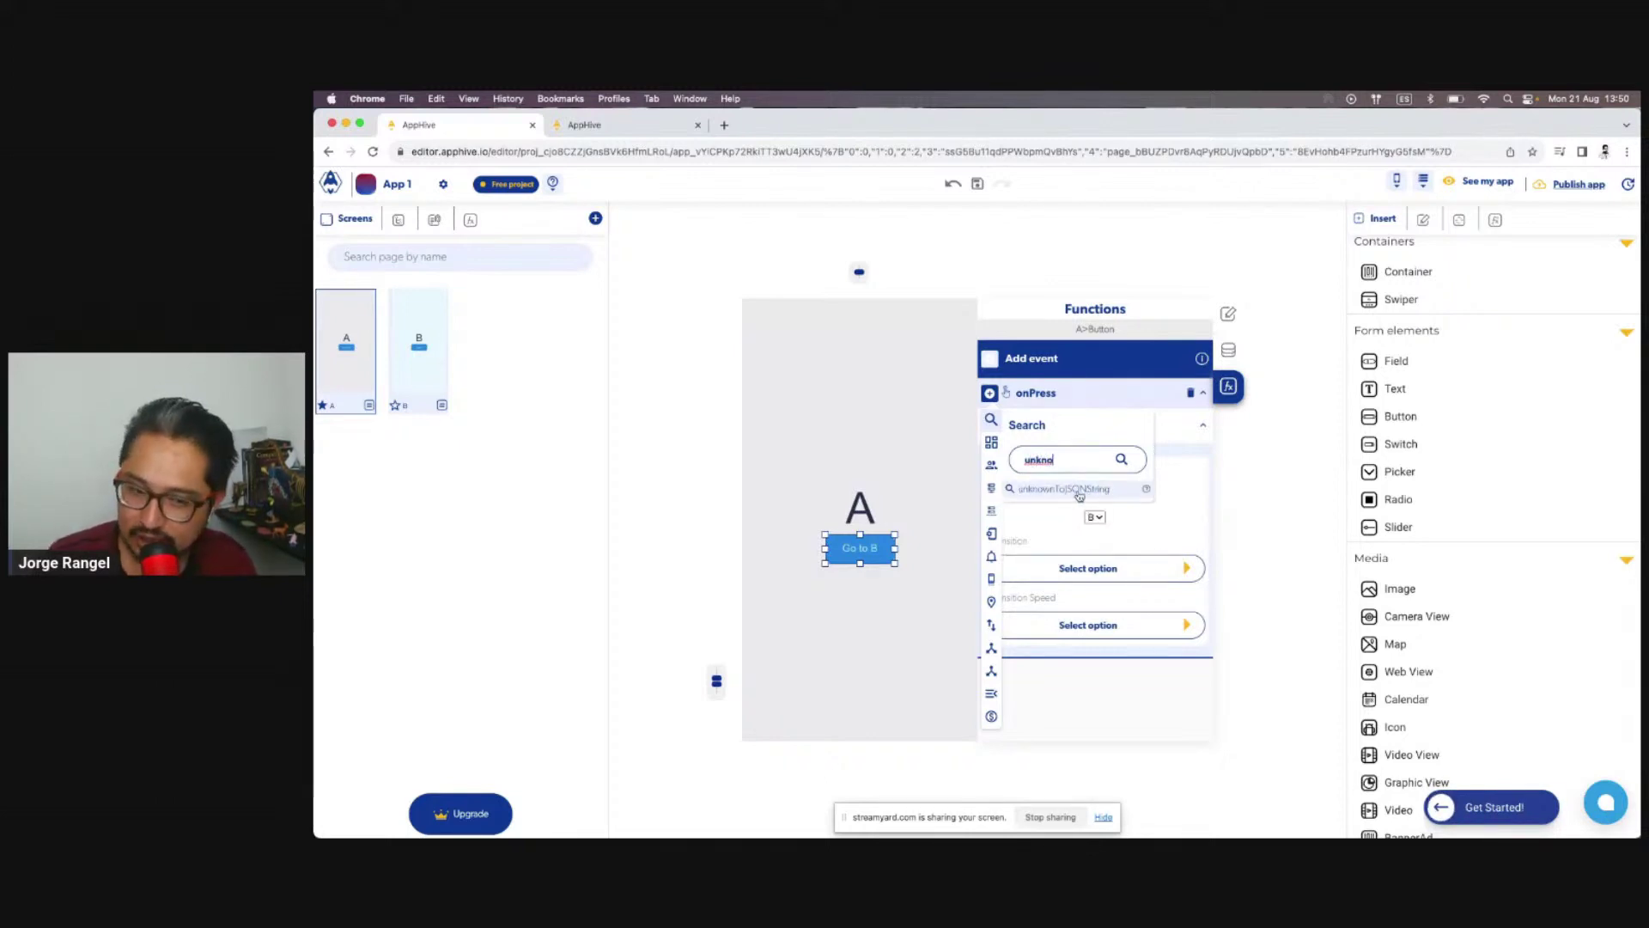
left_click(1096, 488)
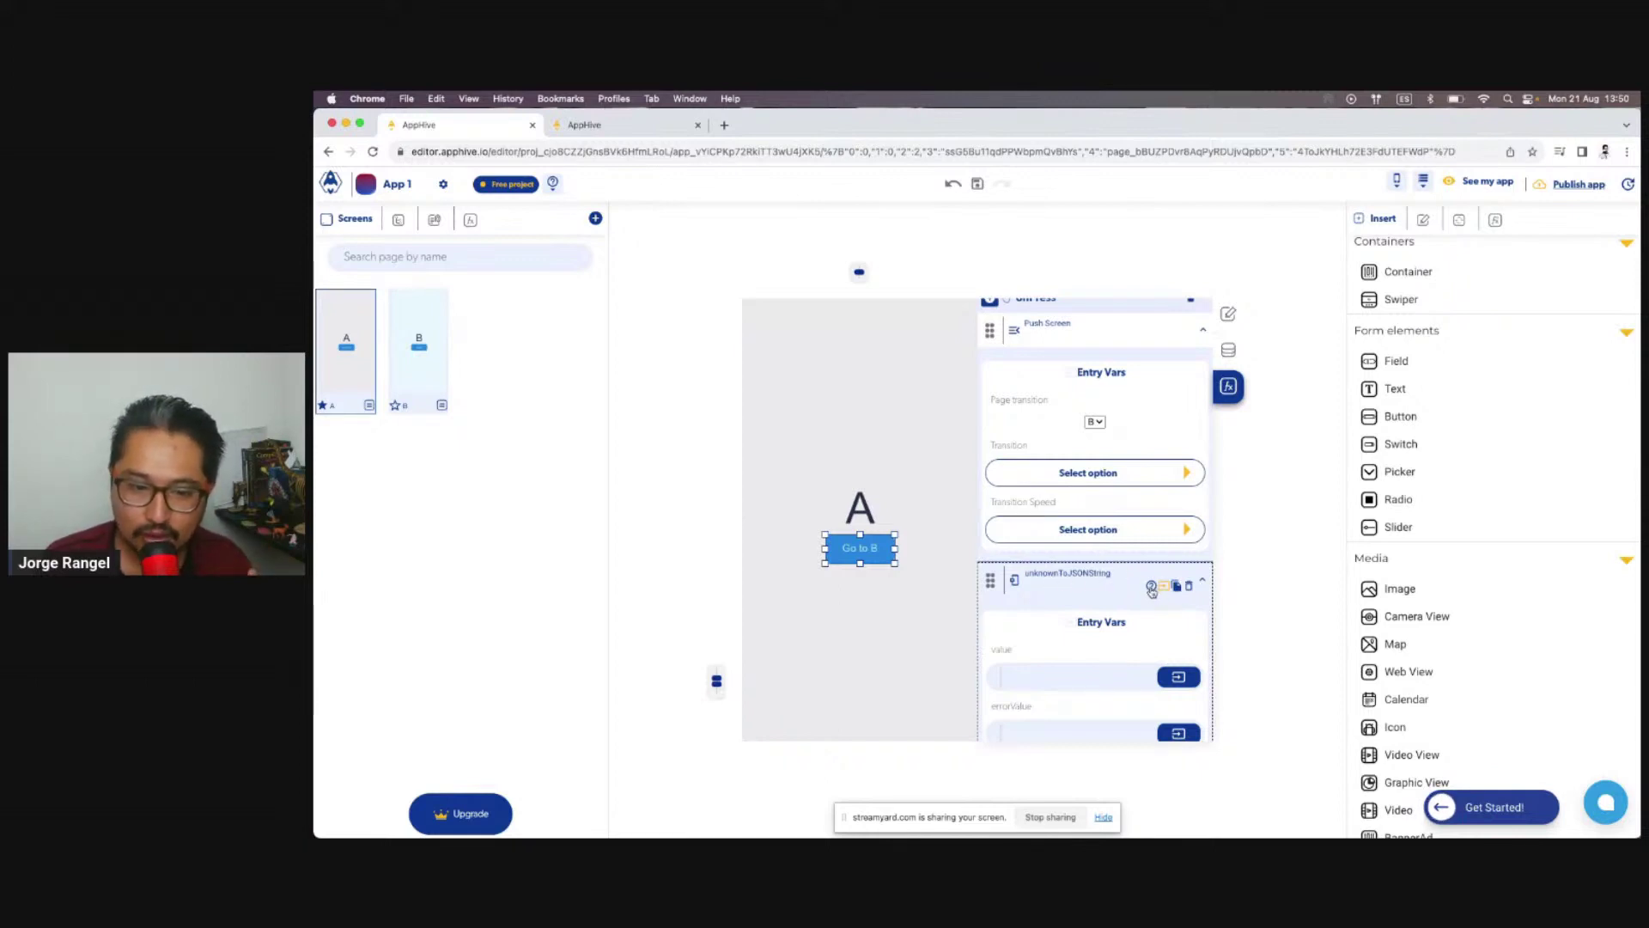
Open the unknownToJSONString docs and browse the objectSet and objectConcat function pages.
left_click(1152, 587)
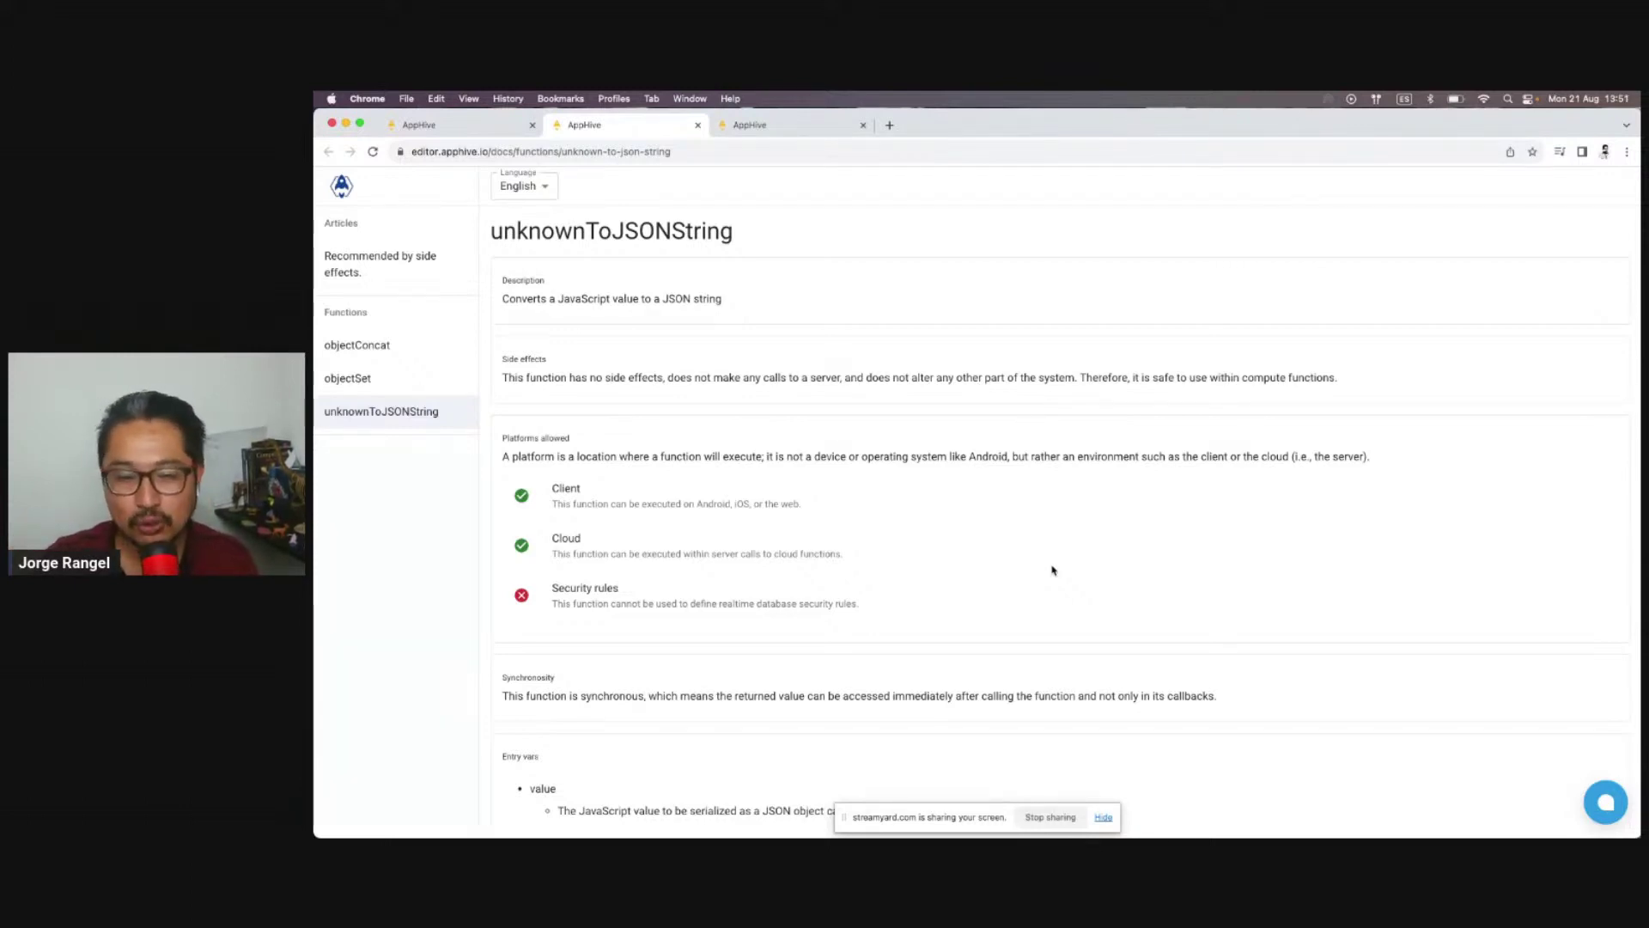
left_click(388, 378)
left_click(391, 354)
left_click(390, 380)
left_click(416, 412)
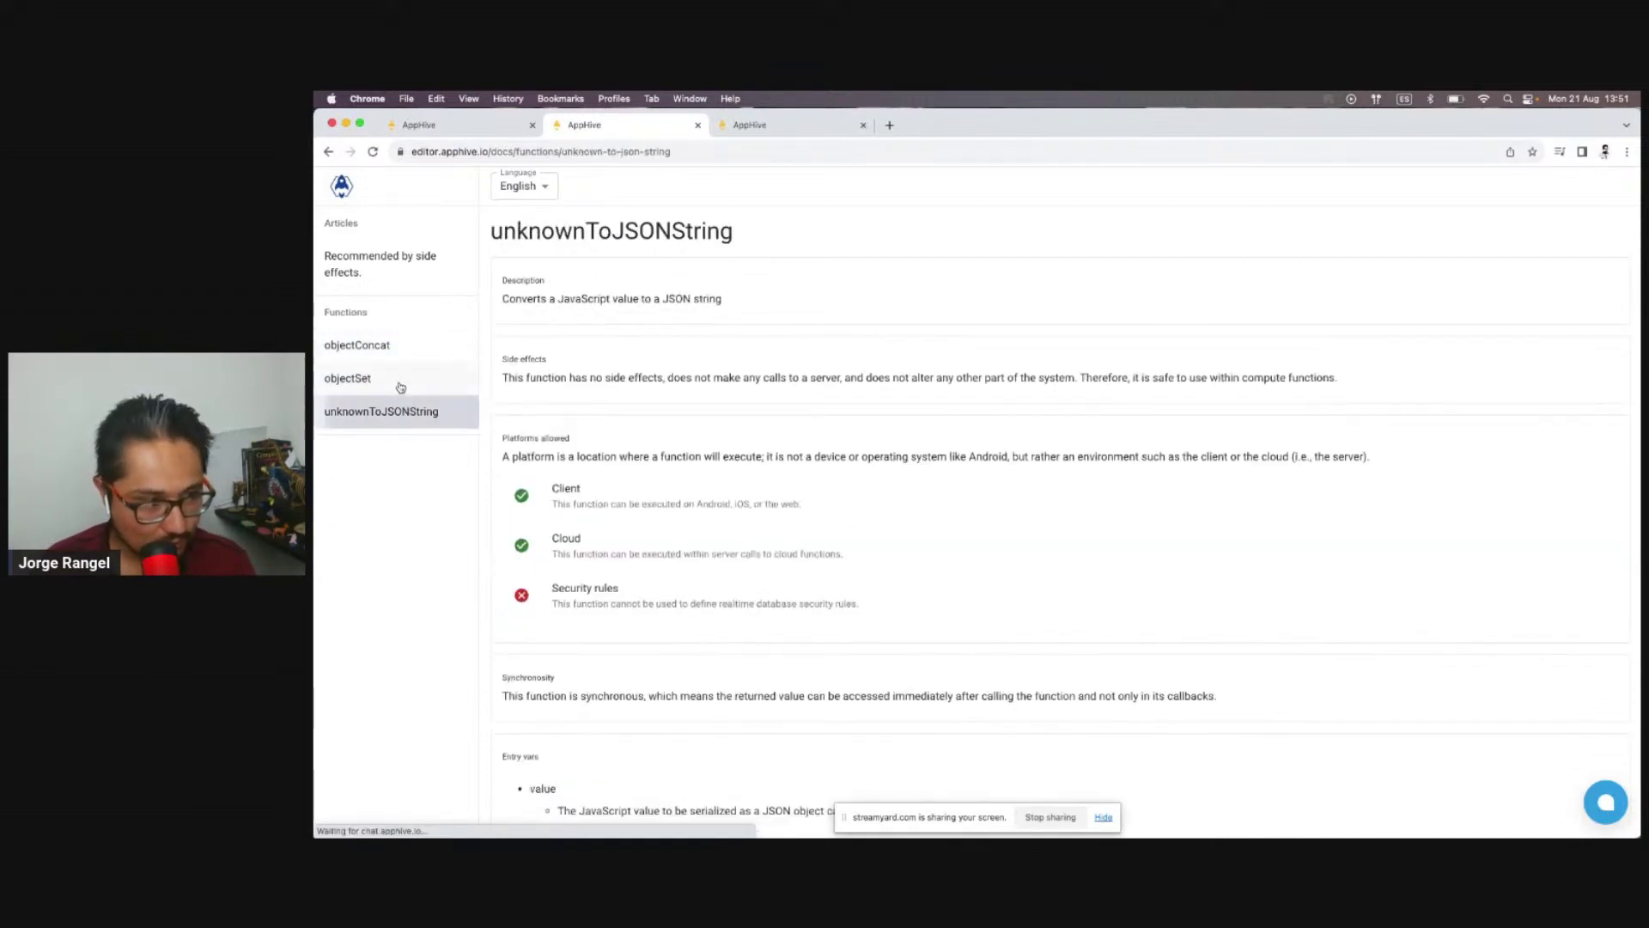
left_click(401, 379)
left_click(416, 354)
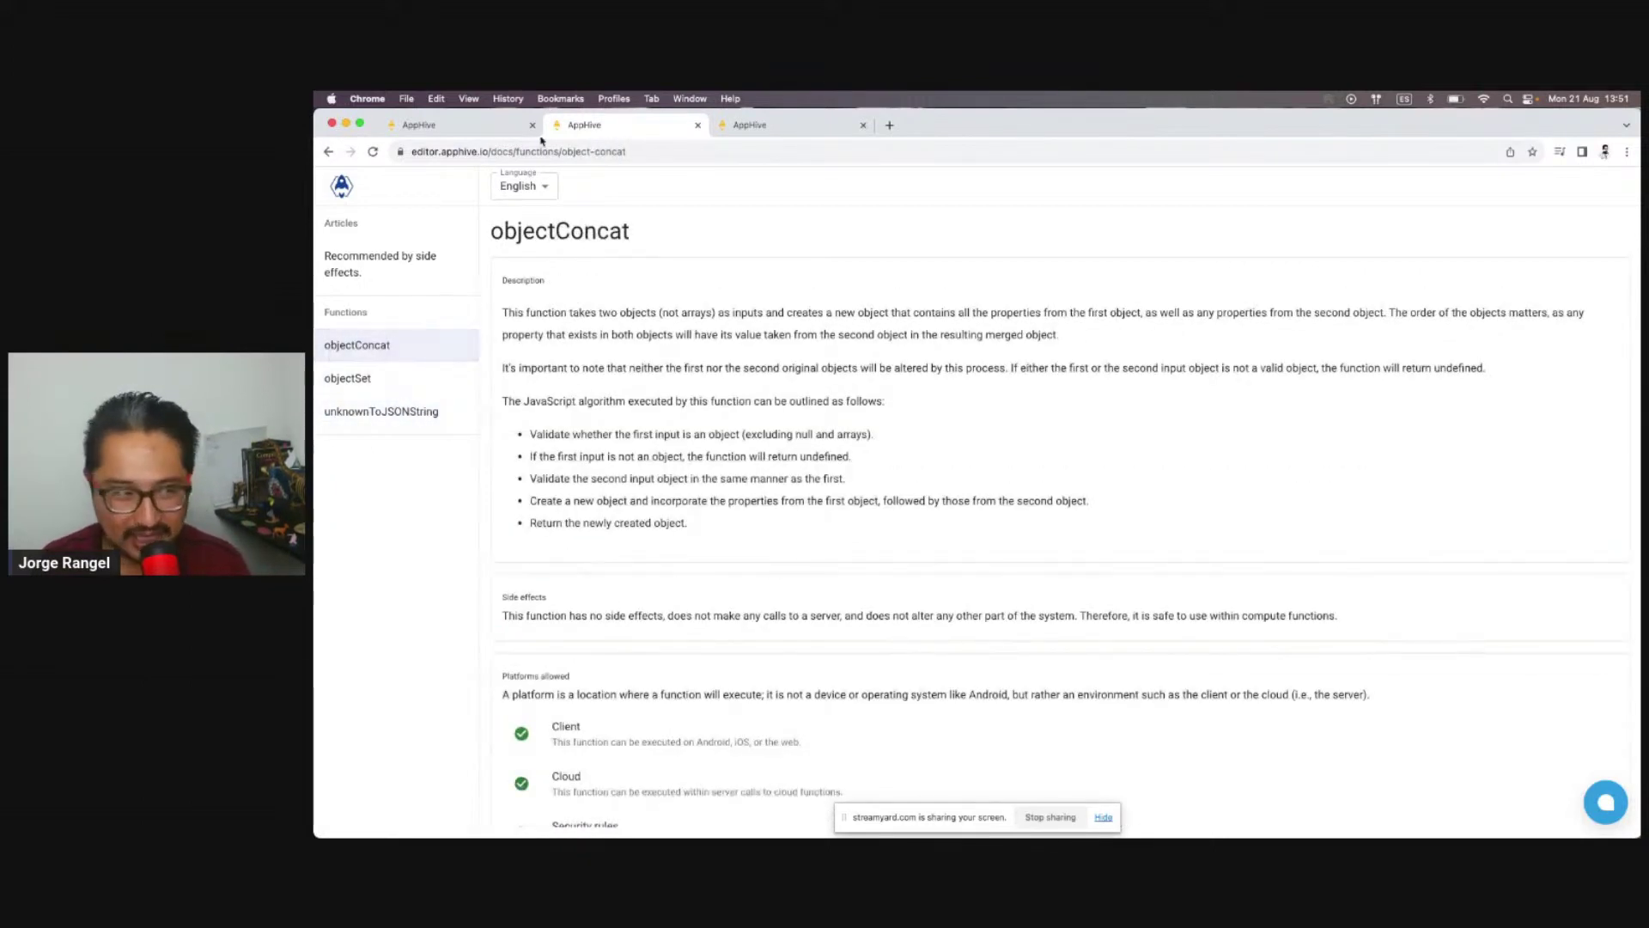
Switch the documentation language to Spanish and back to English, then return to the editor.
left_click(526, 189)
left_click(521, 224)
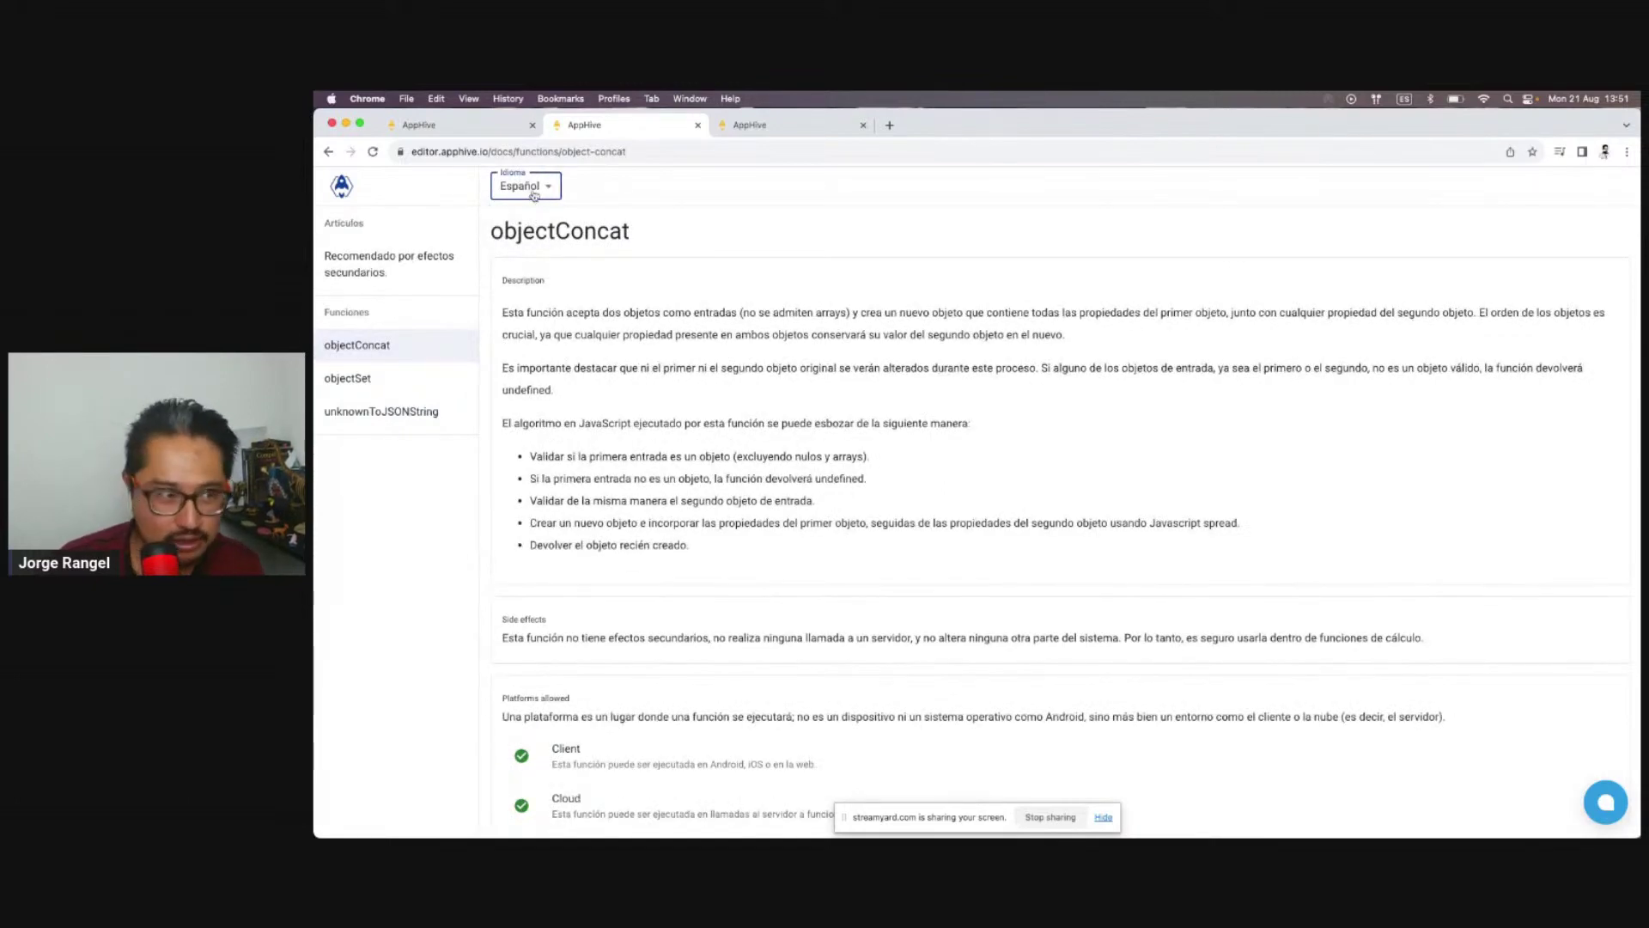
left_click(530, 189)
left_click(526, 256)
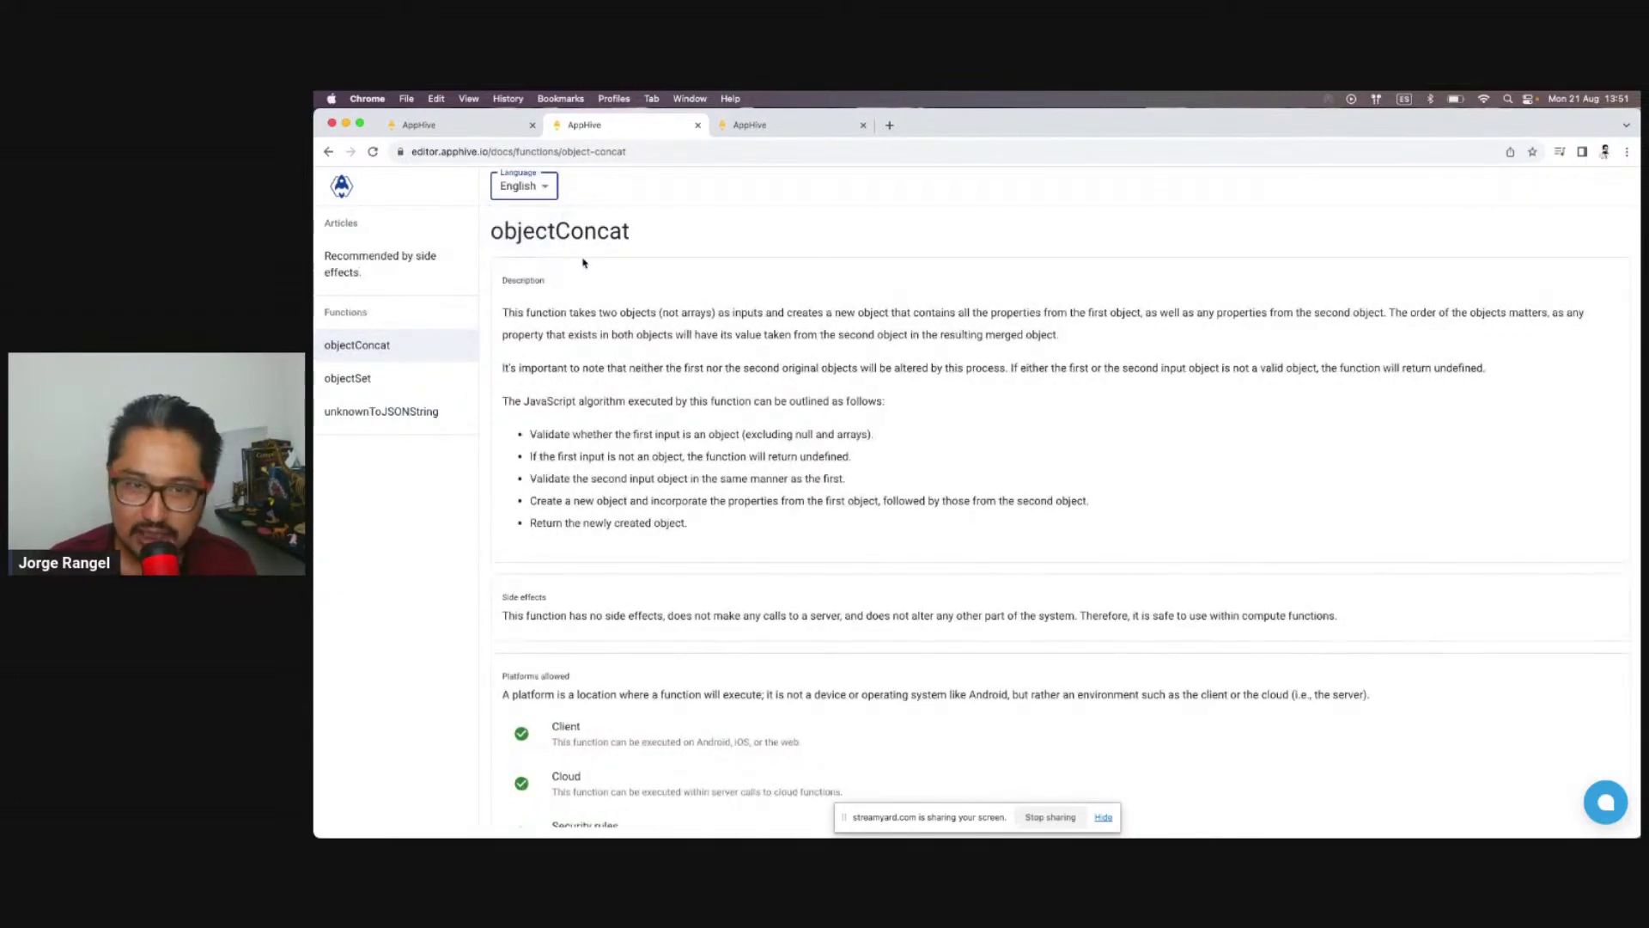
scroll(1017, 444, "down", 5)
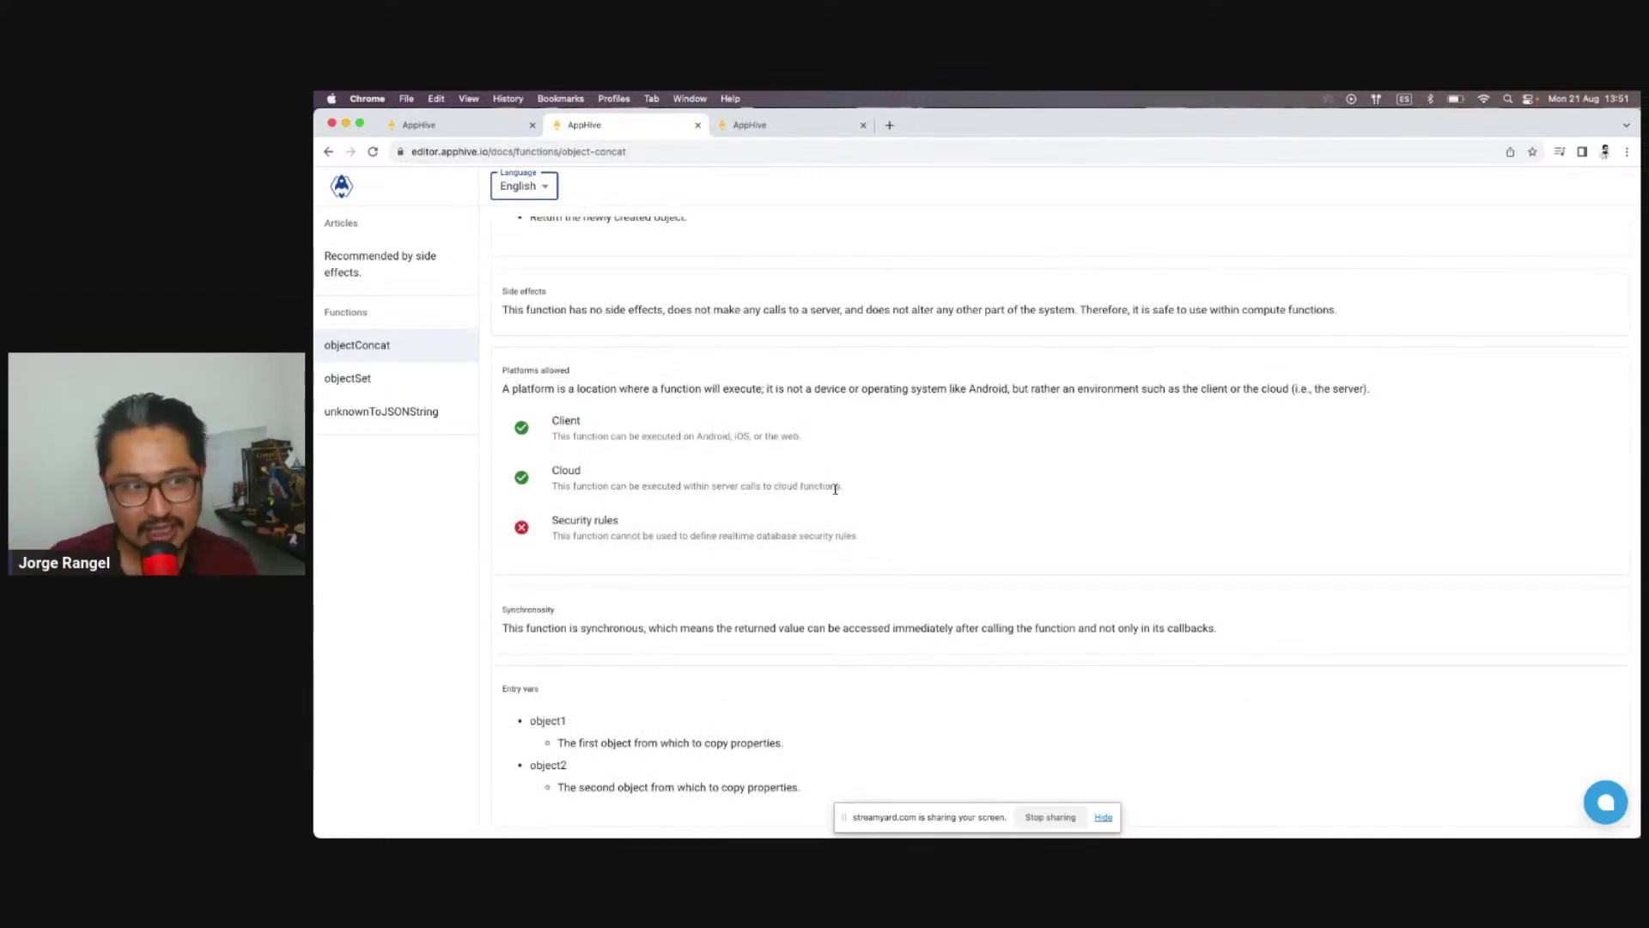
left_click(507, 124)
left_click(697, 125)
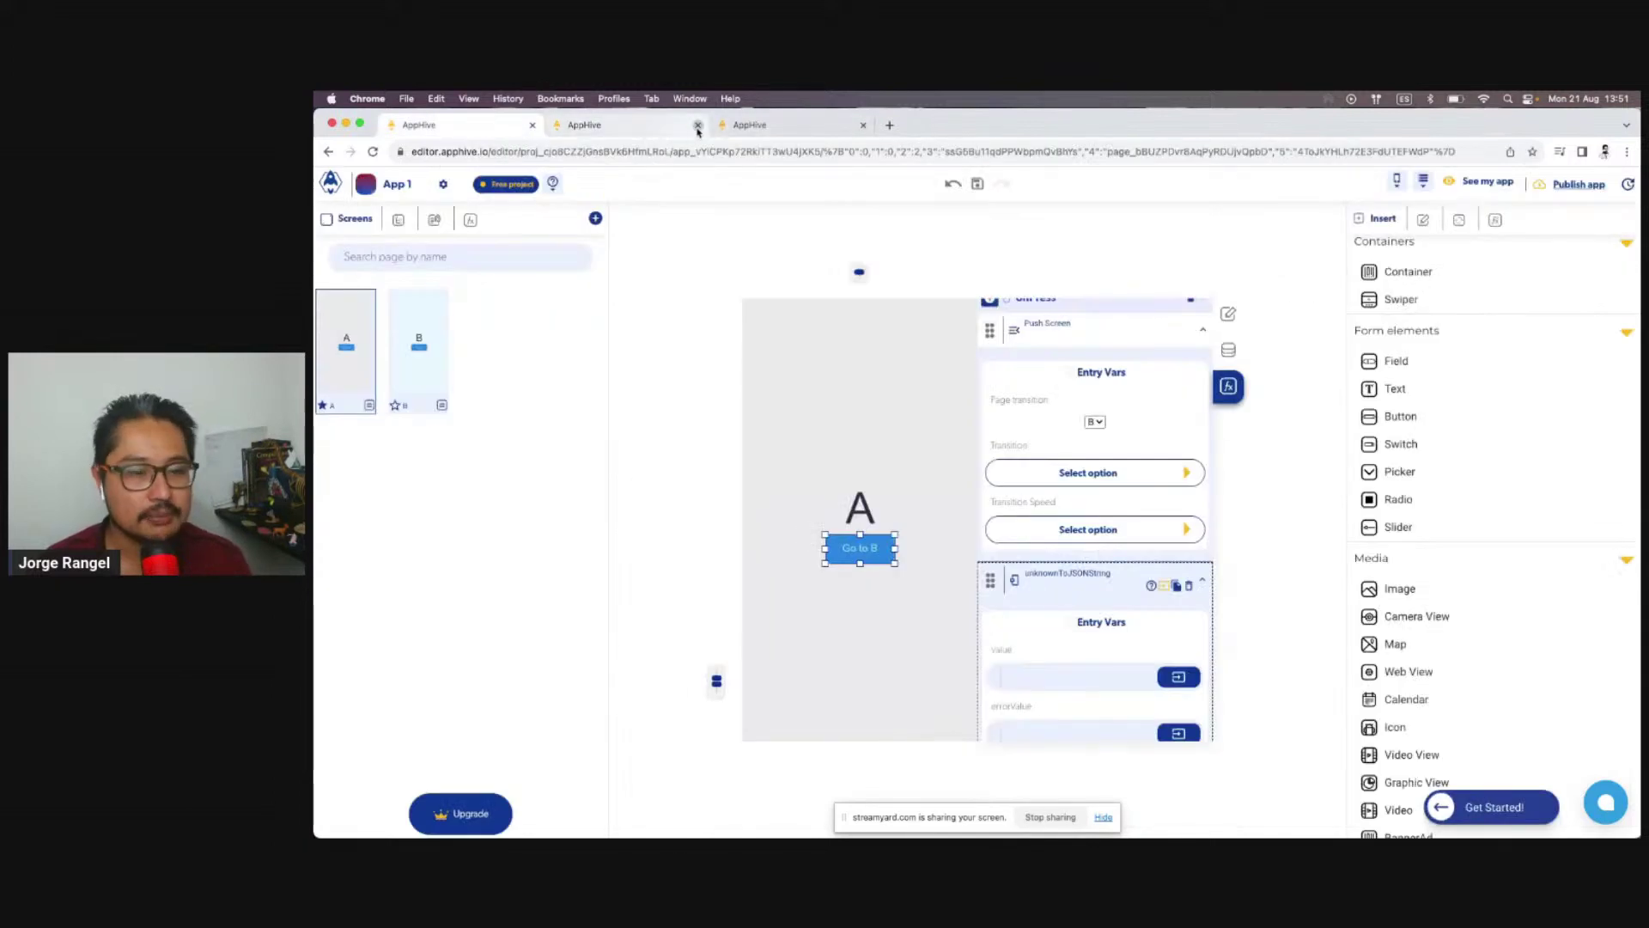
Scroll the Functions panel to review the Go to B button's onPress actions.
scroll(1117, 538, "down", 2)
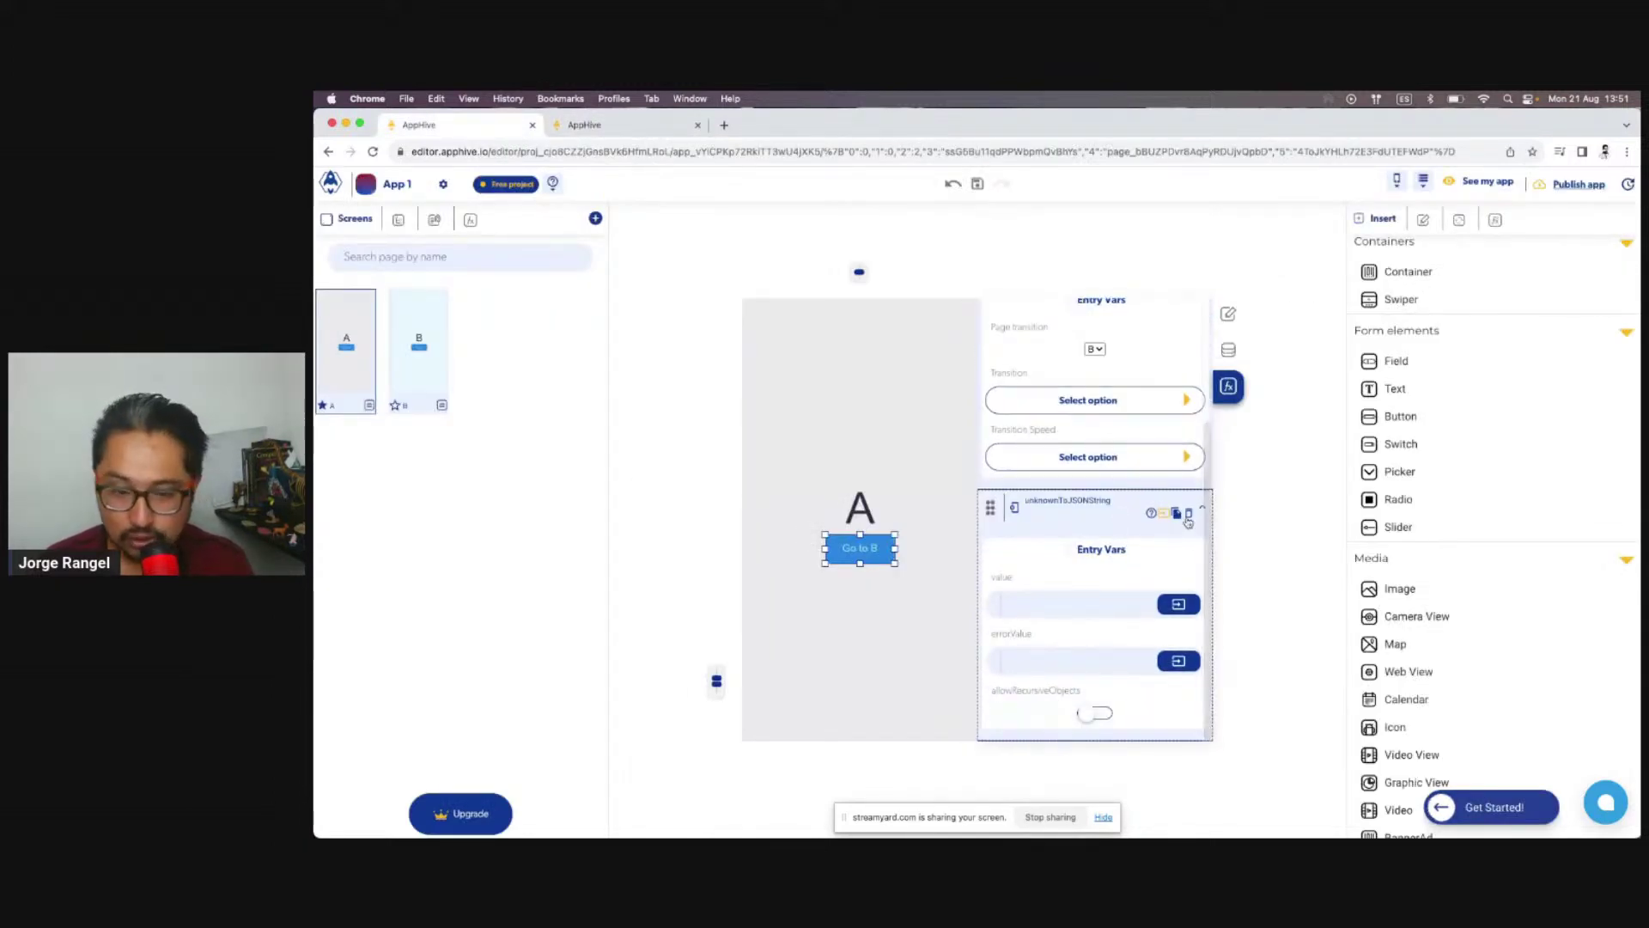
scroll(1083, 624, "up", 3)
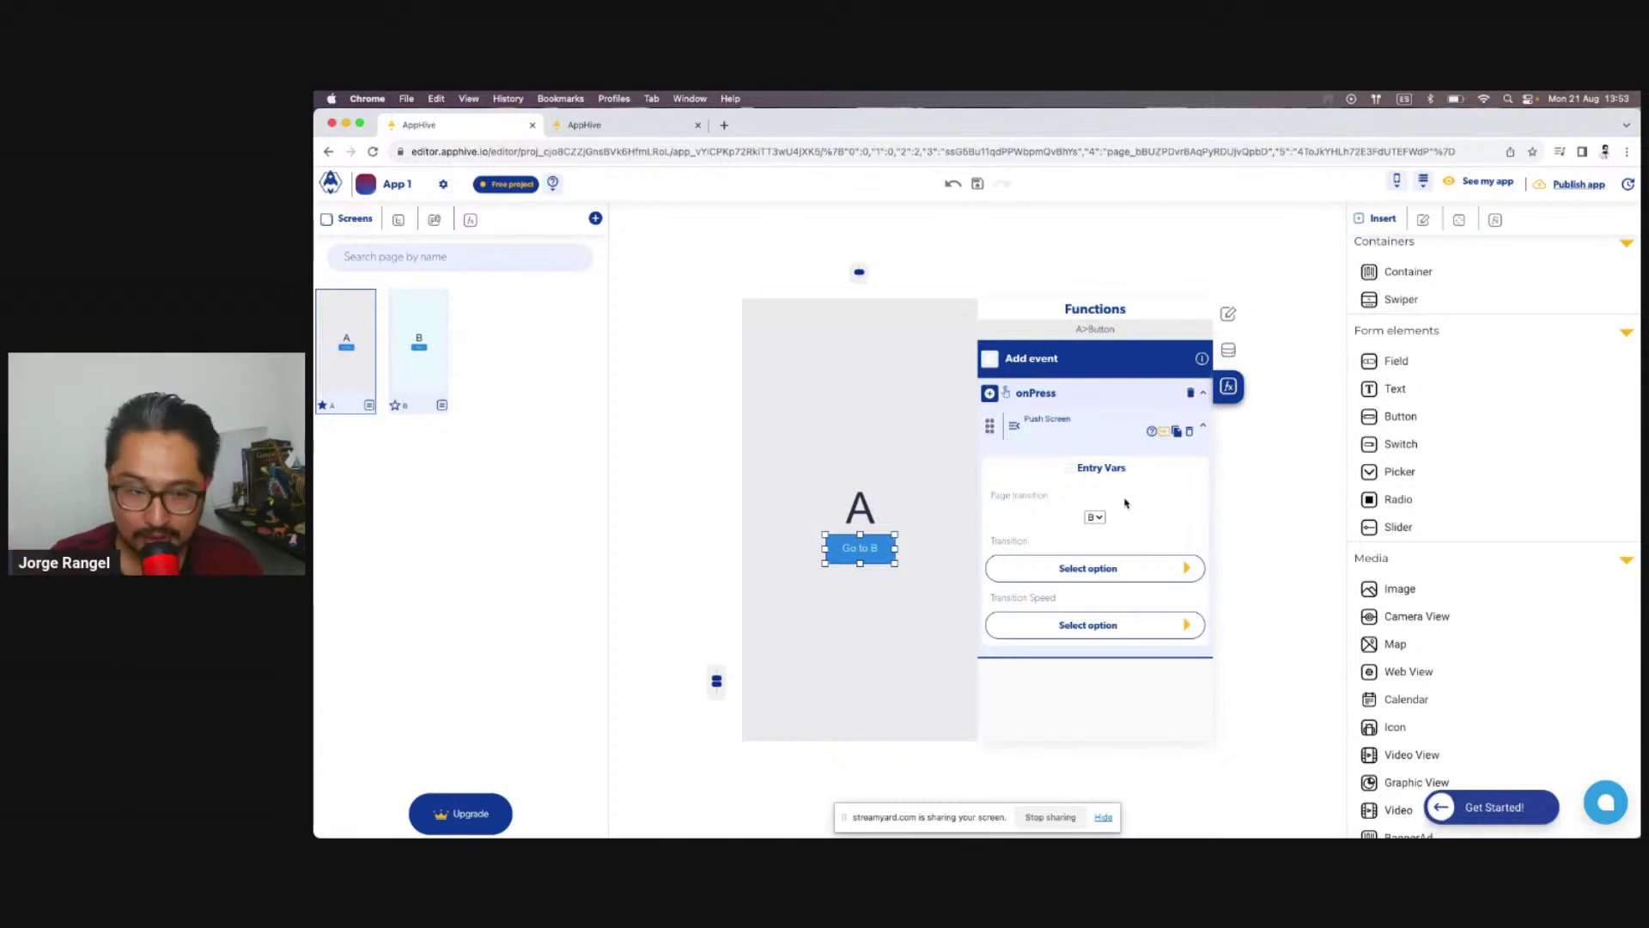
Delete screen B, remove the Go to B button and A text from screen A, and select the screen.
left_click(441, 405)
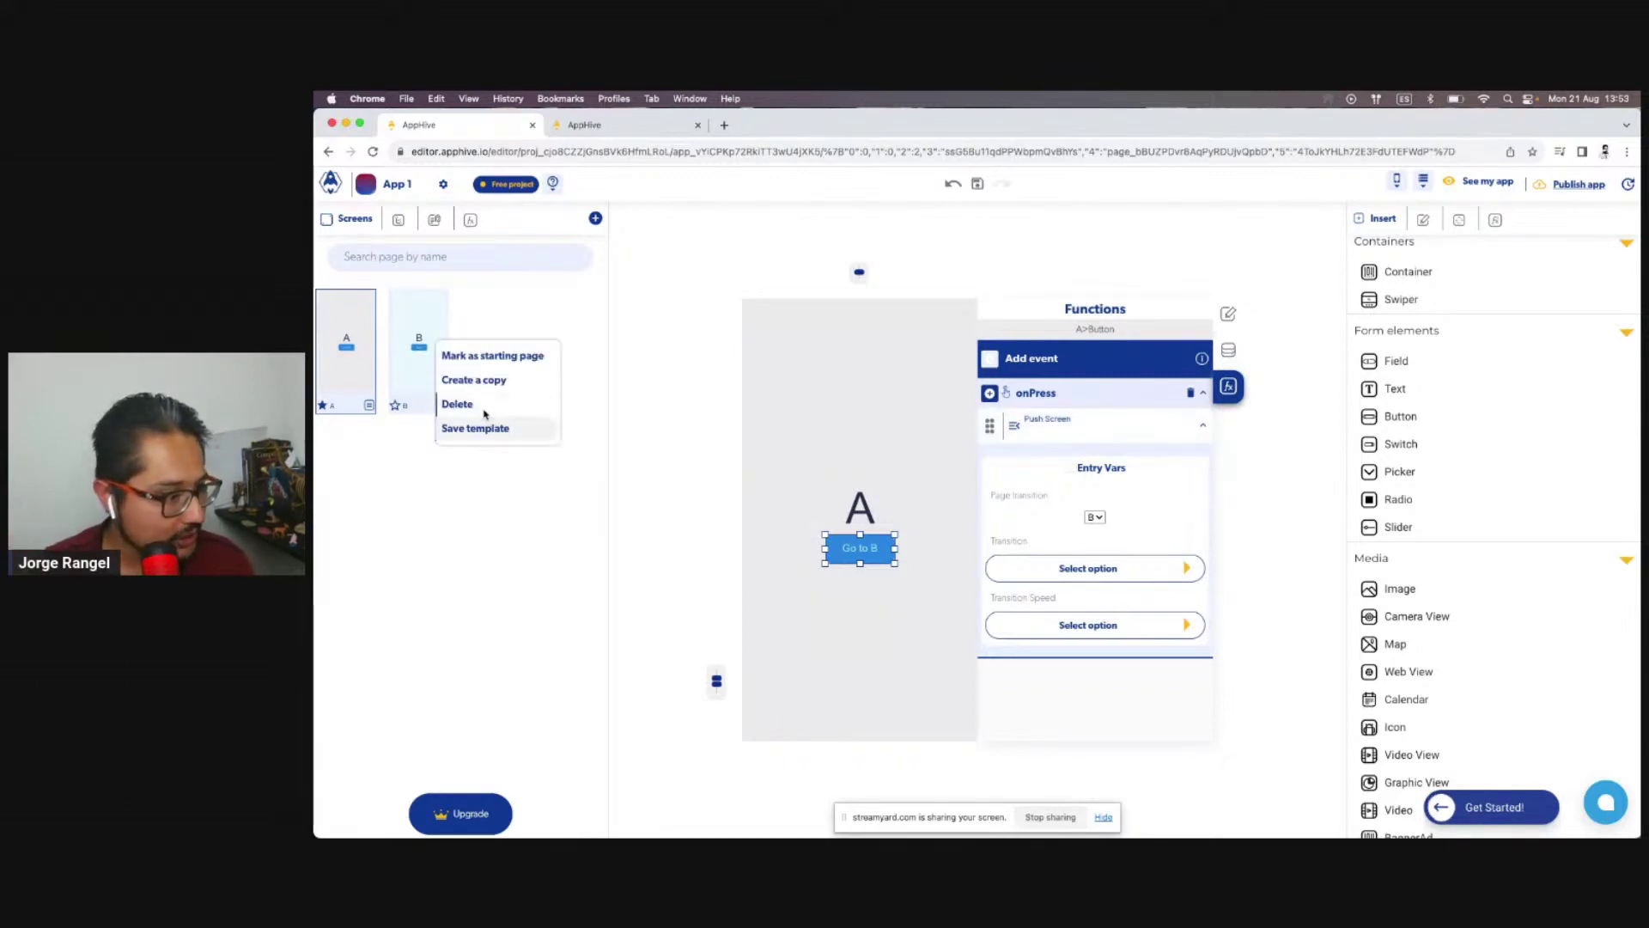
left_click(482, 405)
left_click(857, 549)
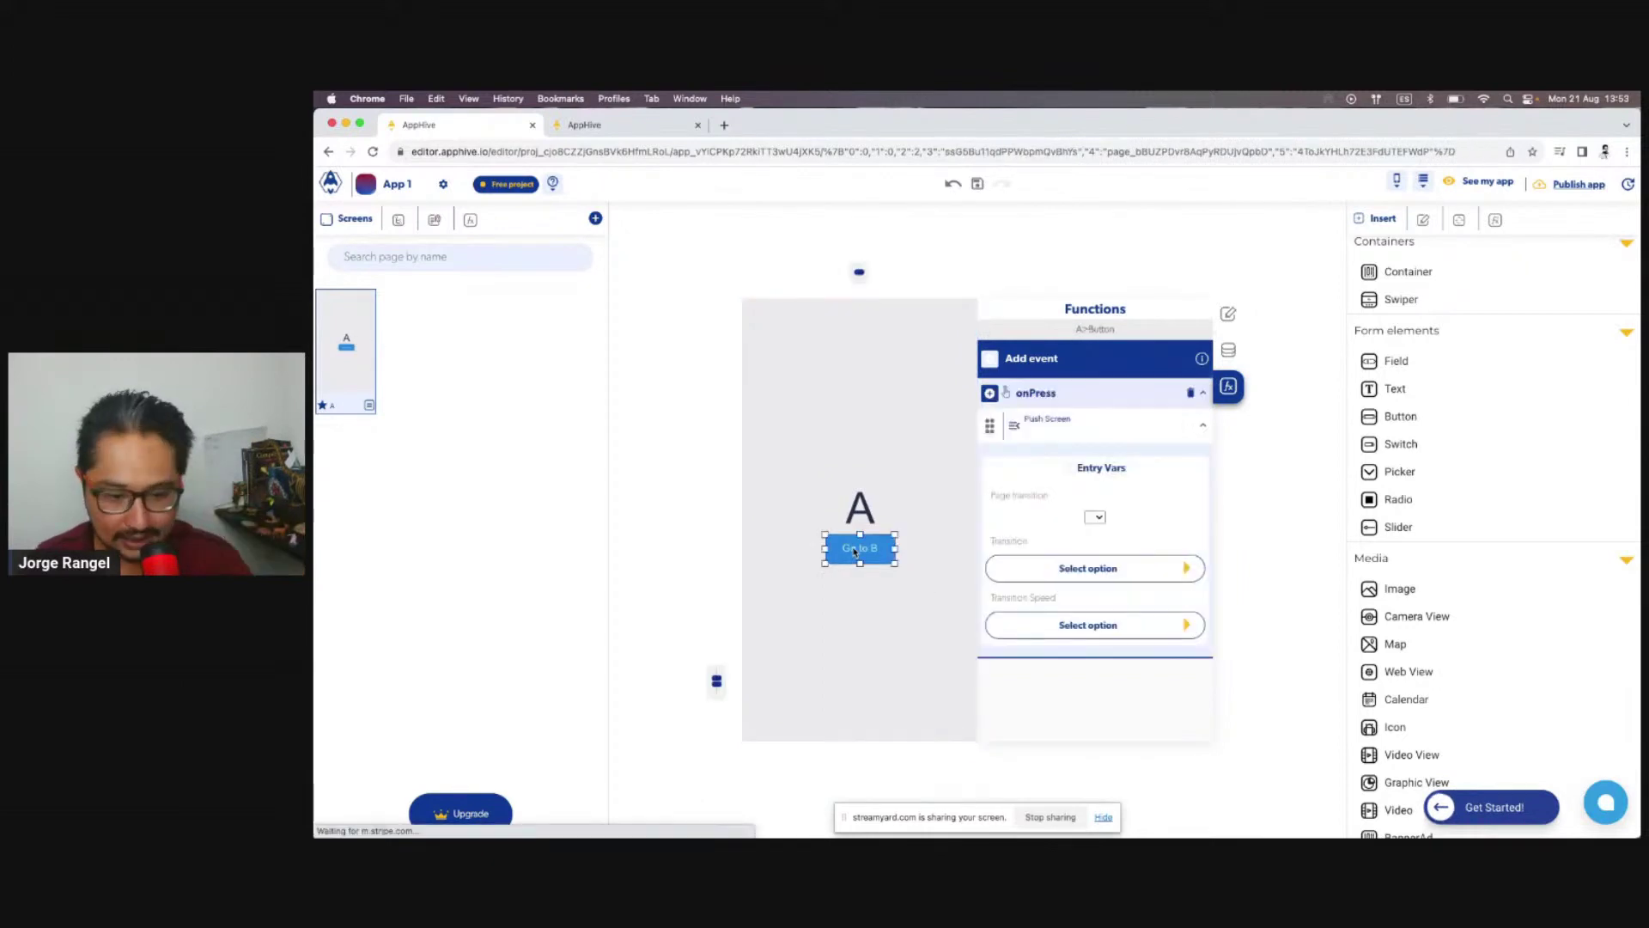
key("Delete")
left_click(860, 508)
key("Delete")
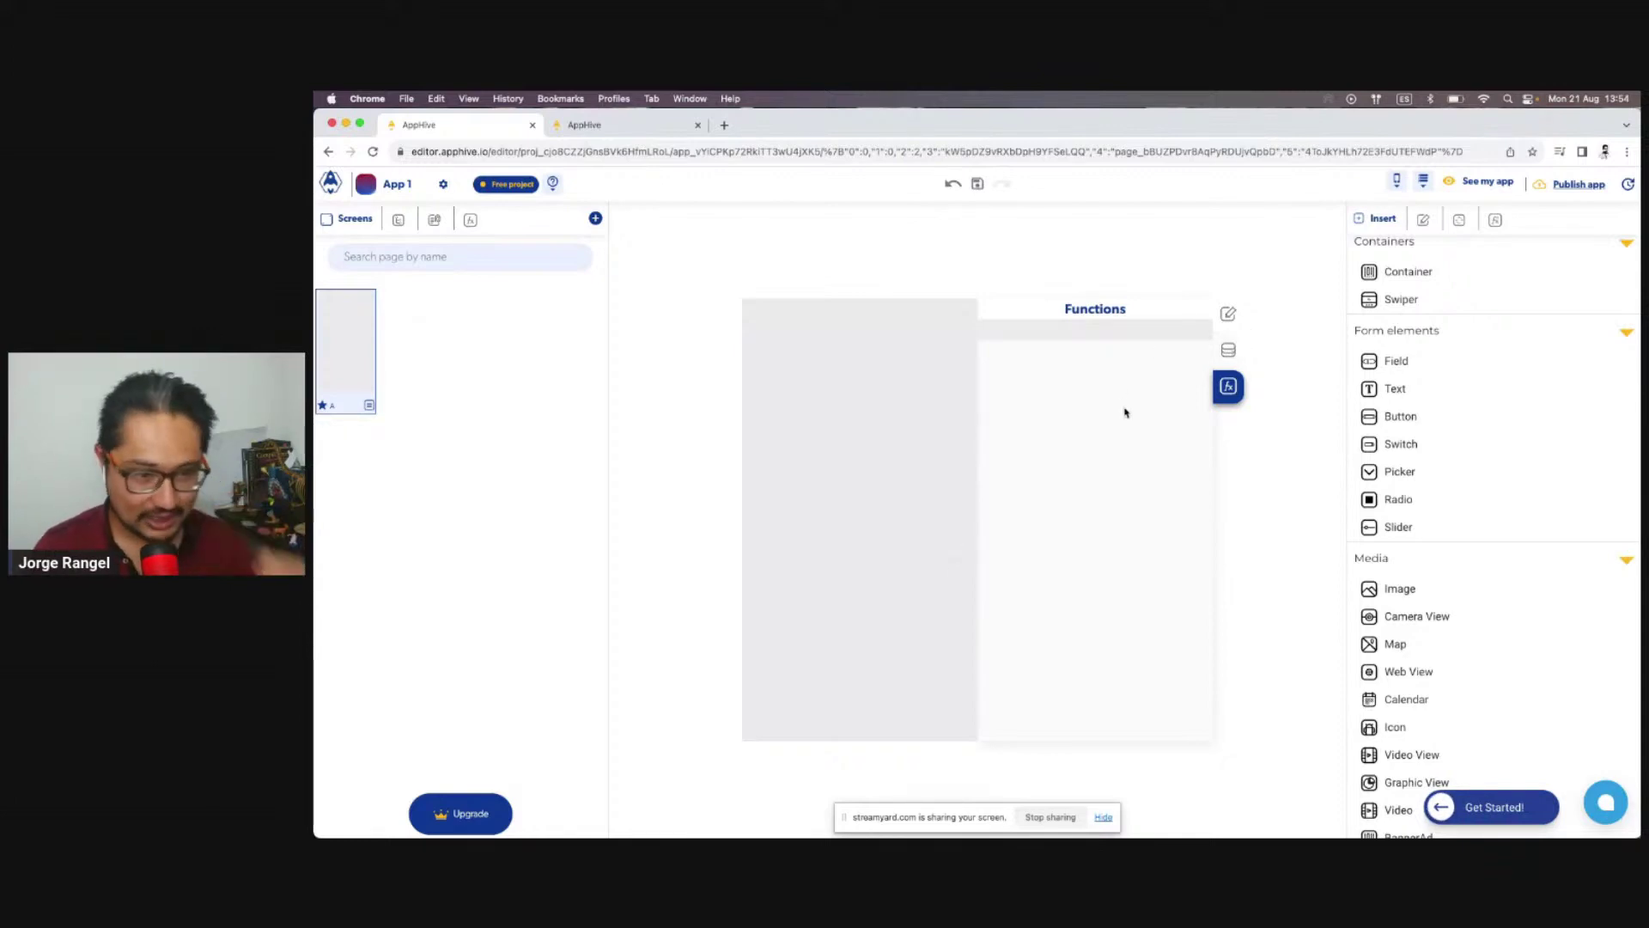
left_click(1215, 391)
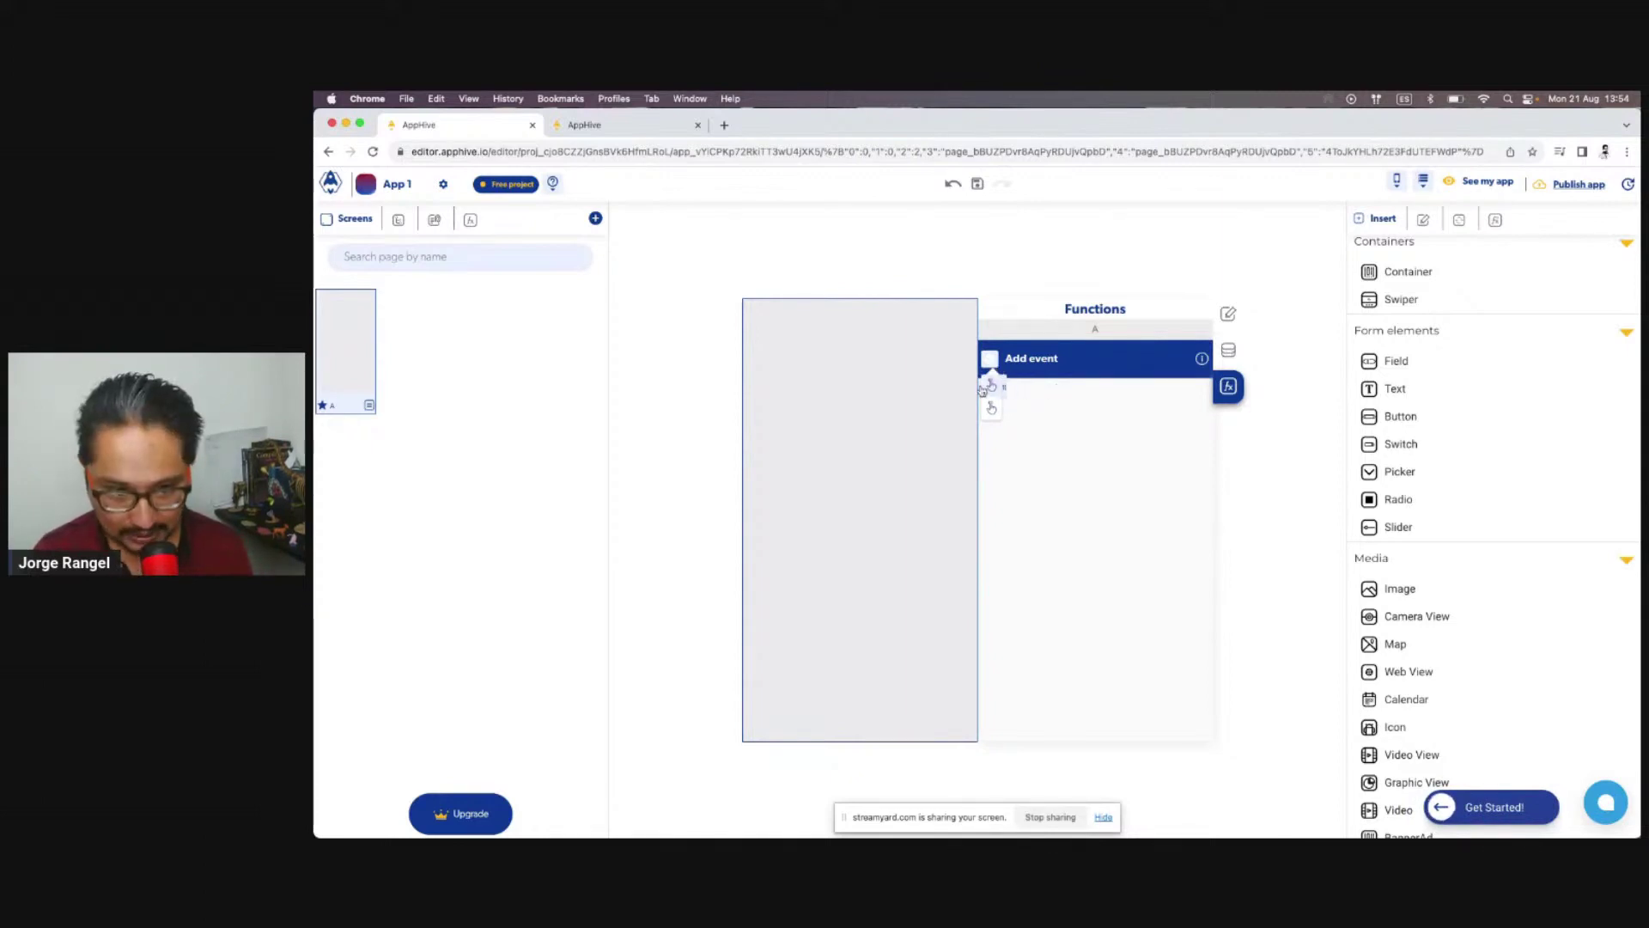
Add an onLoad event to screen A and put the Is Logged In? check inside it.
left_click(992, 385)
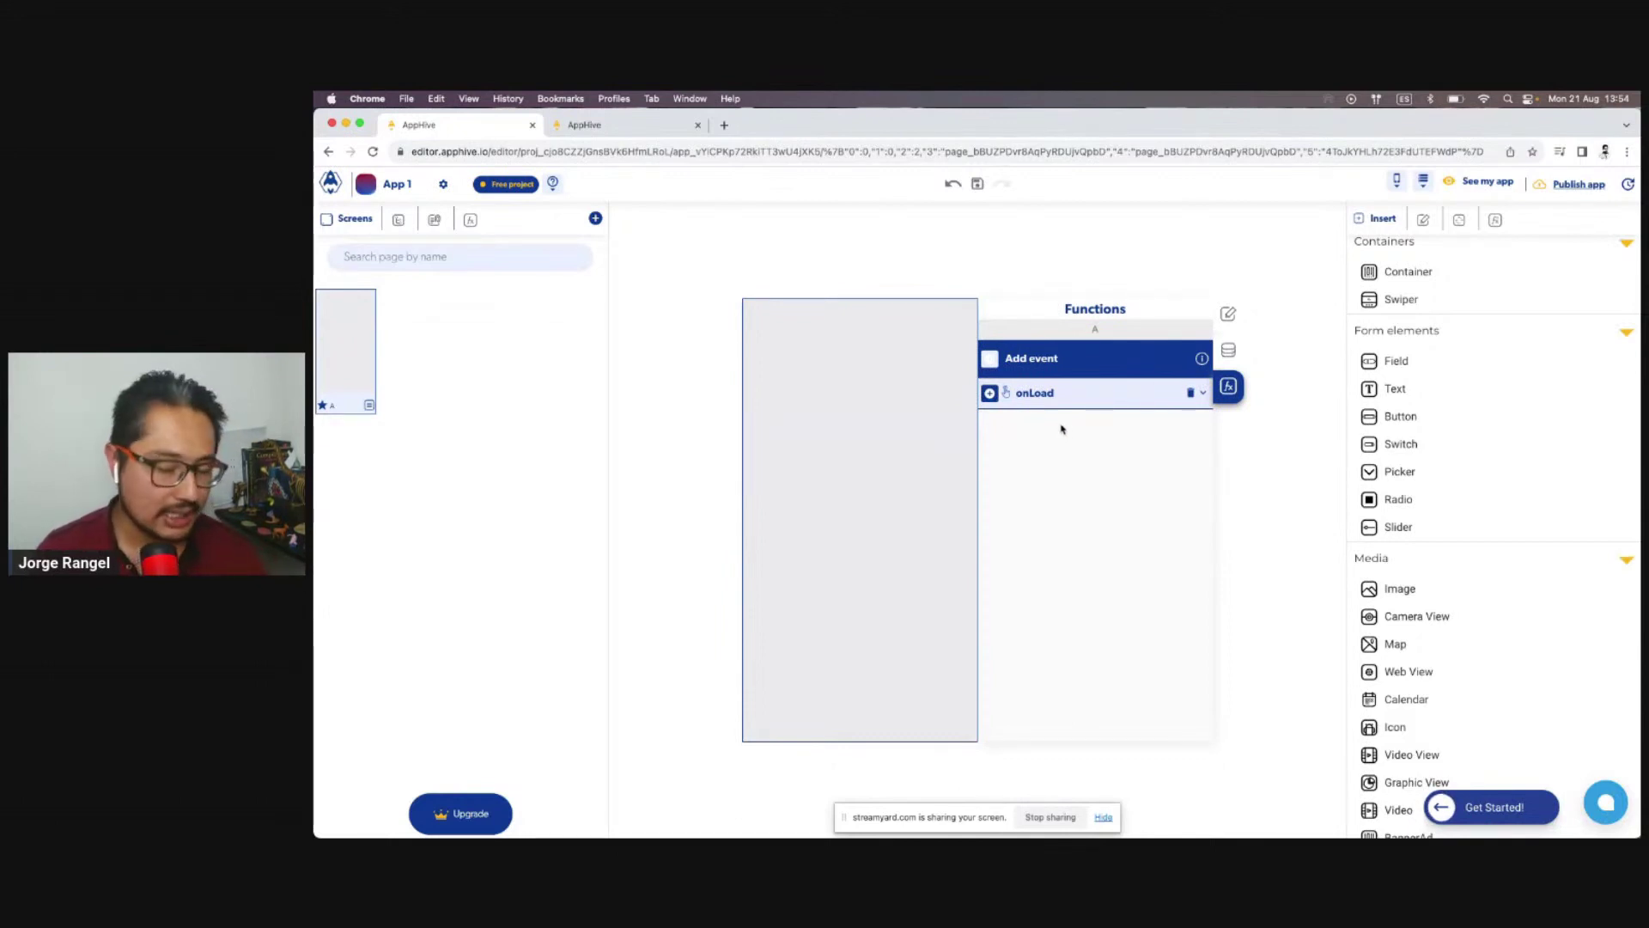
left_click(990, 394)
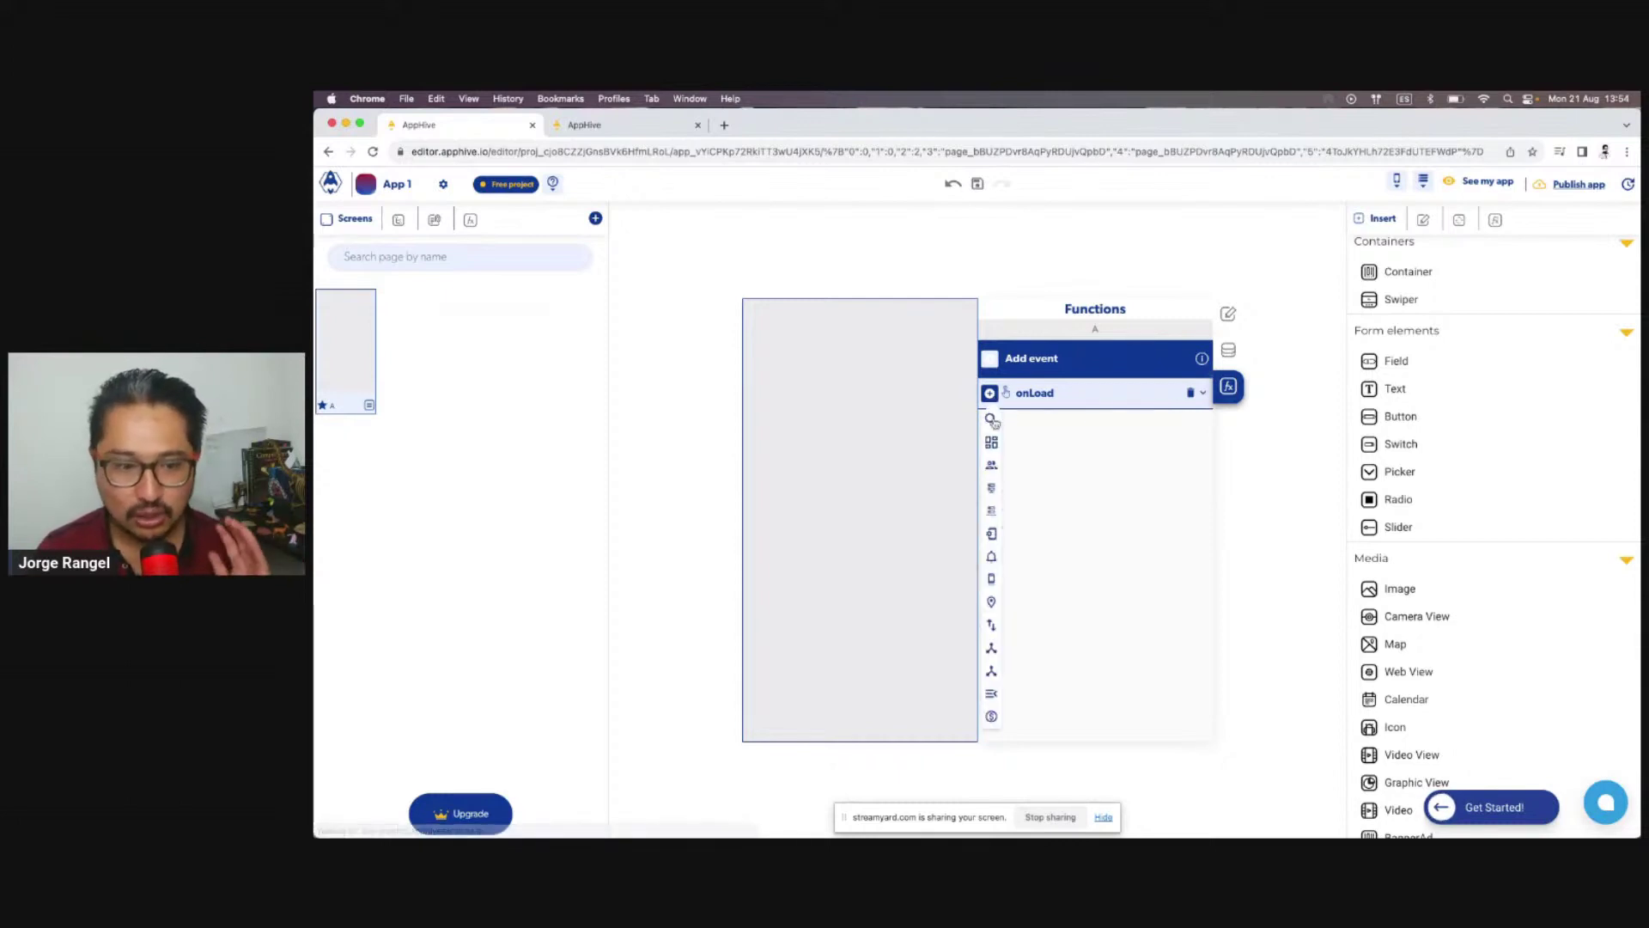
left_click(992, 421)
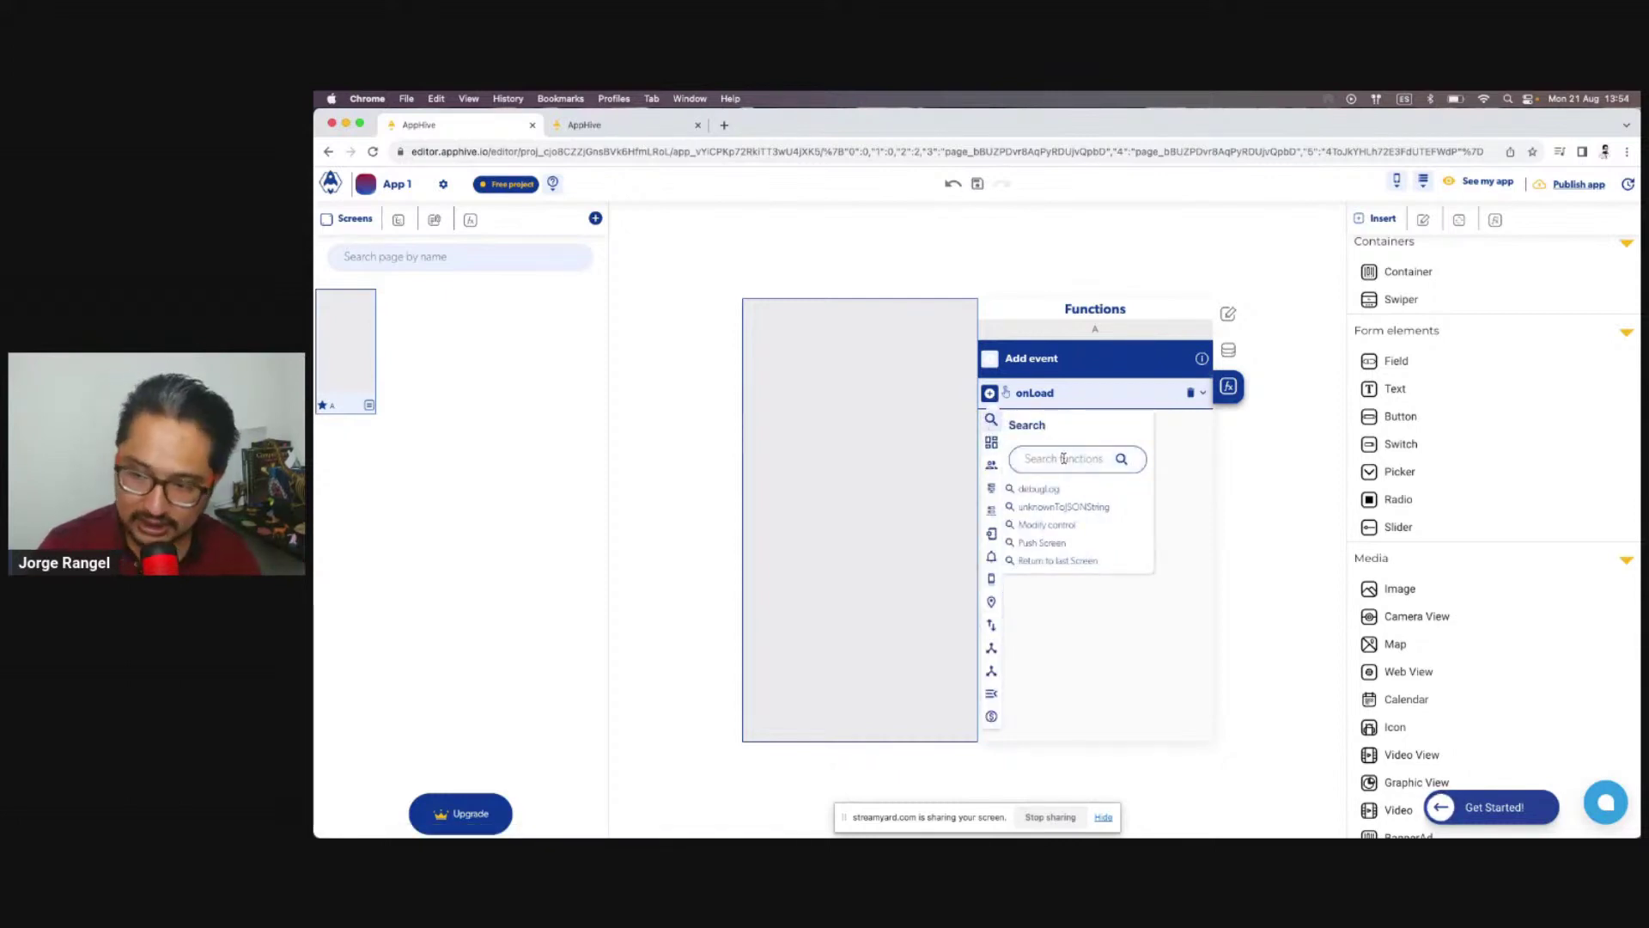
left_click(1064, 459)
type("is")
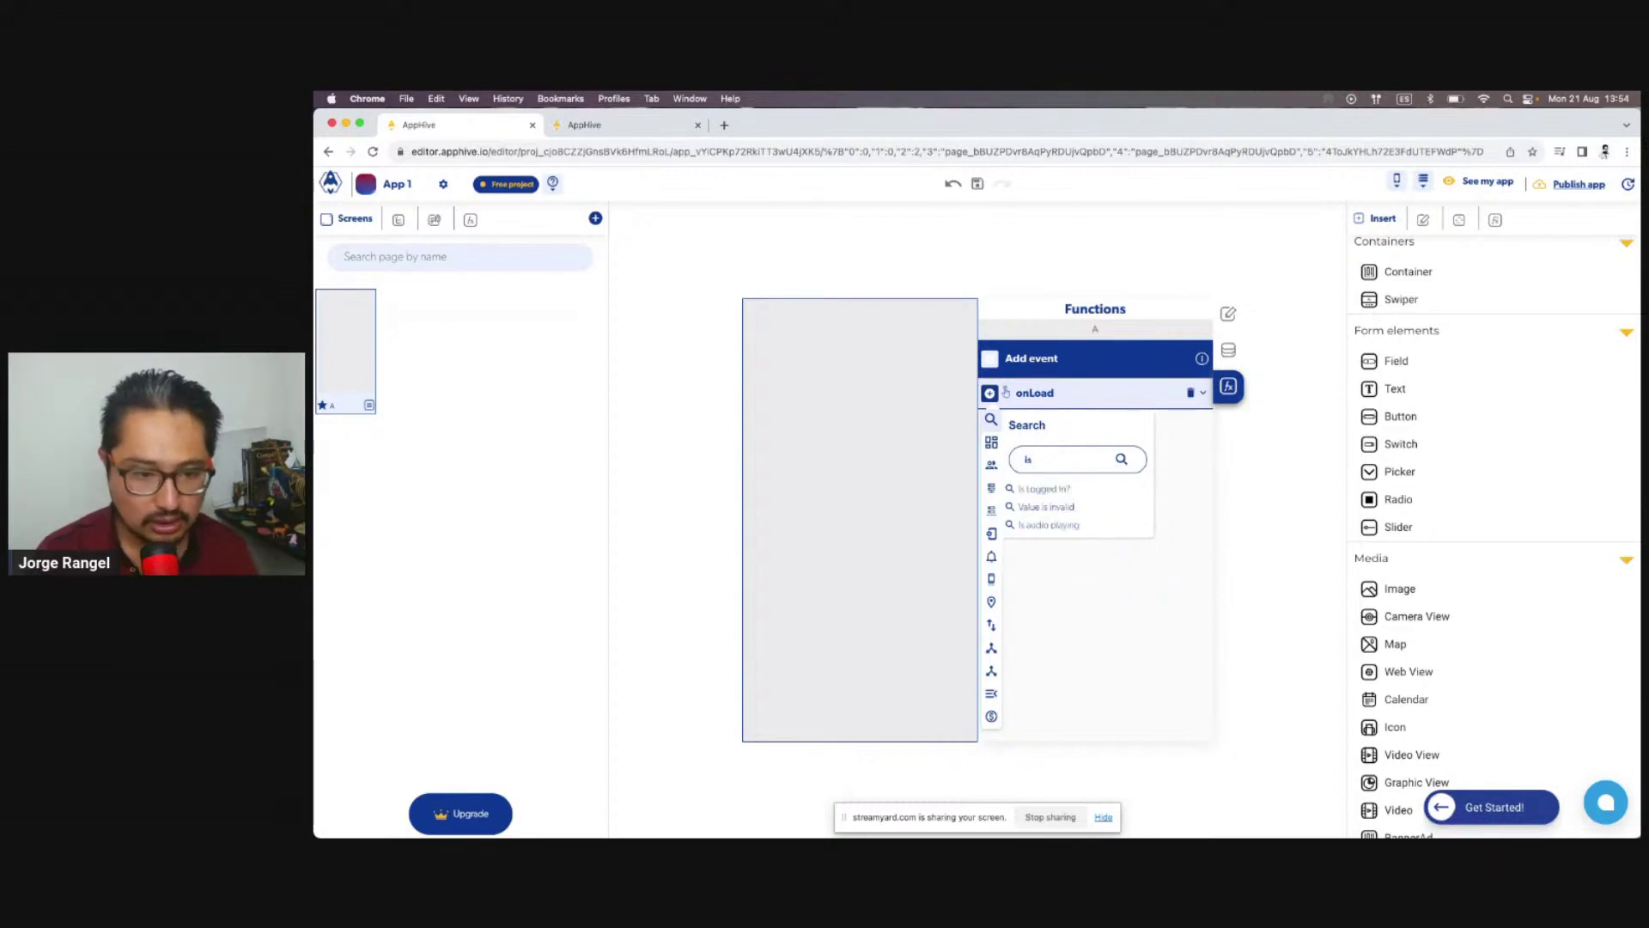
left_click(1084, 488)
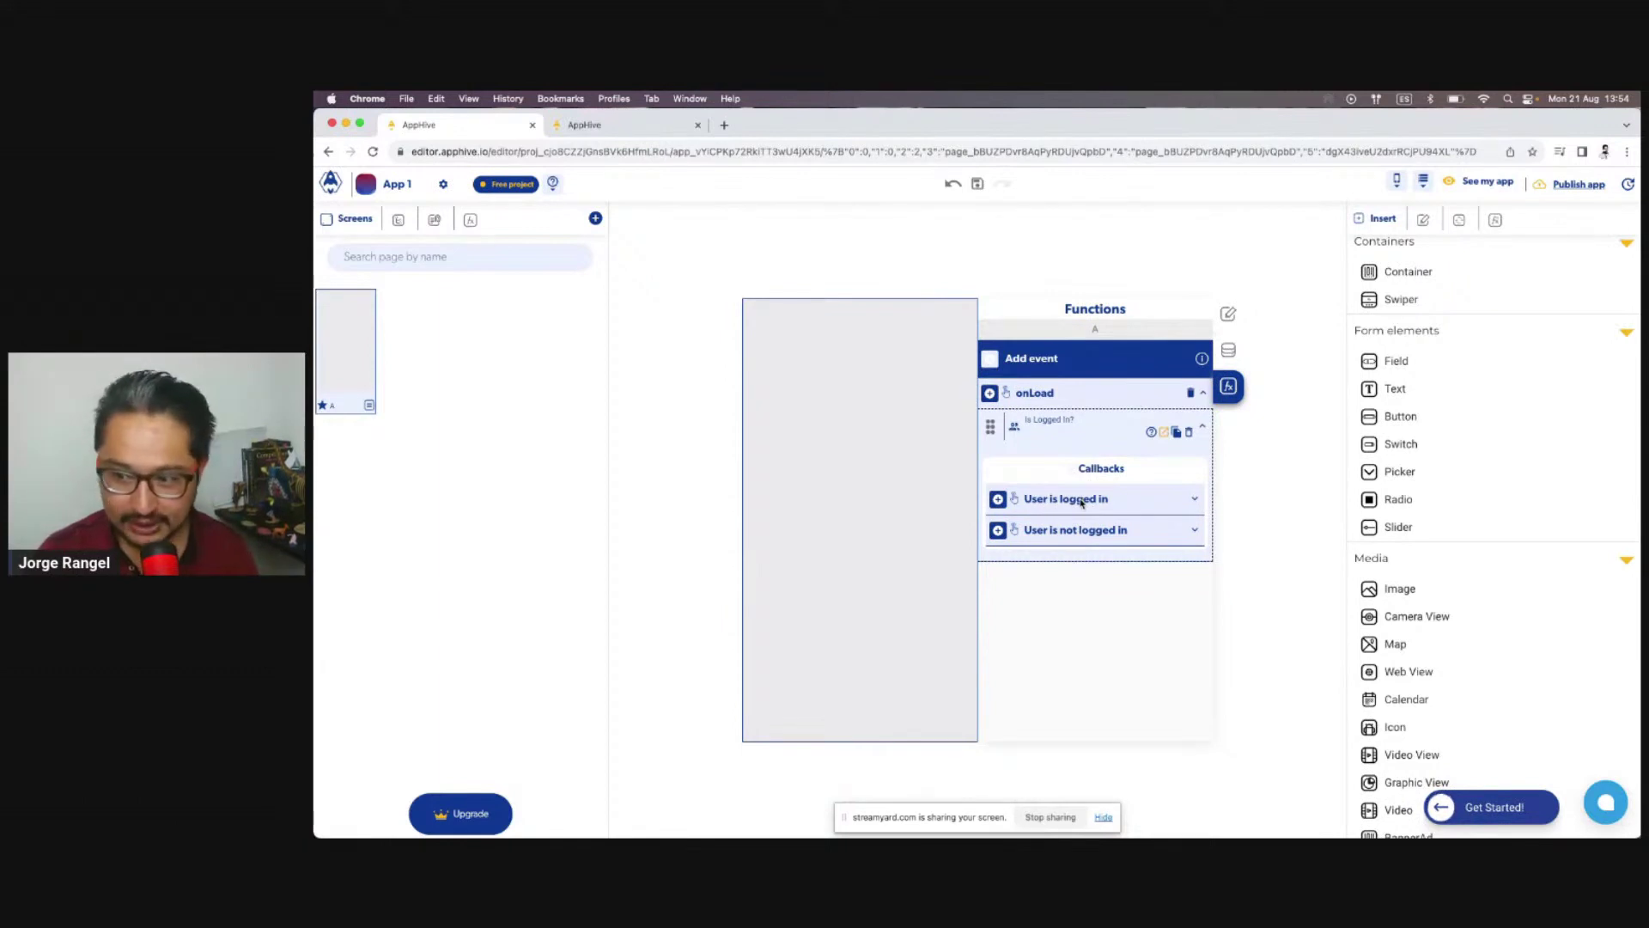
Add a debugLog with 'No user' under the User is not logged in callback.
left_click(997, 545)
left_click(1065, 595)
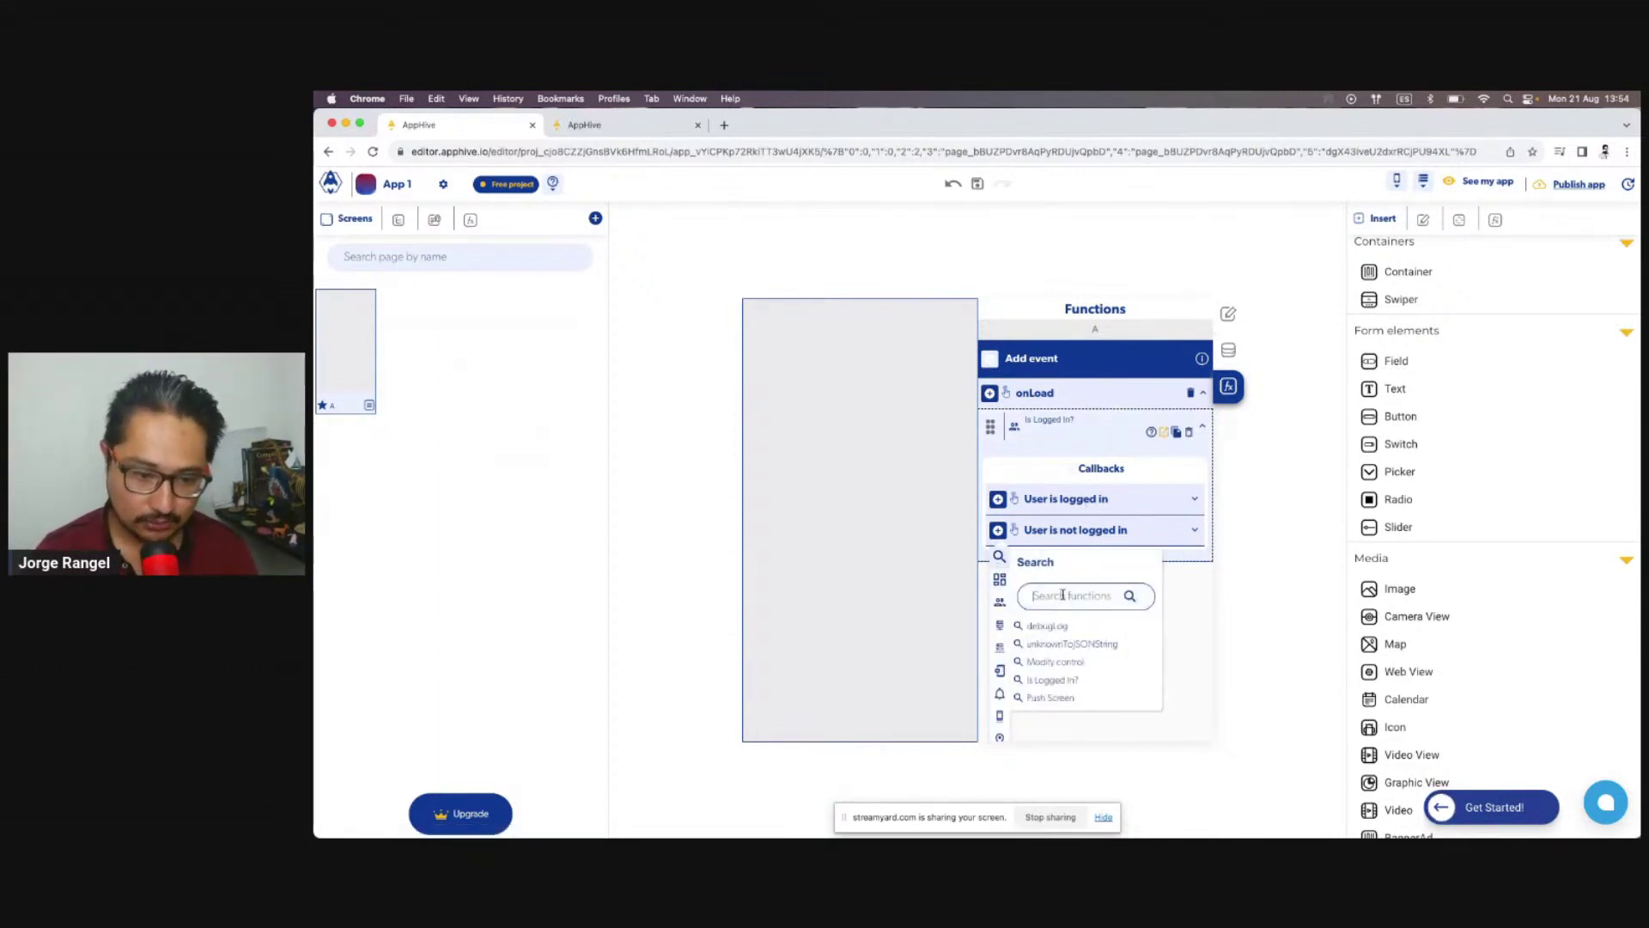
type("deb")
left_click(1067, 630)
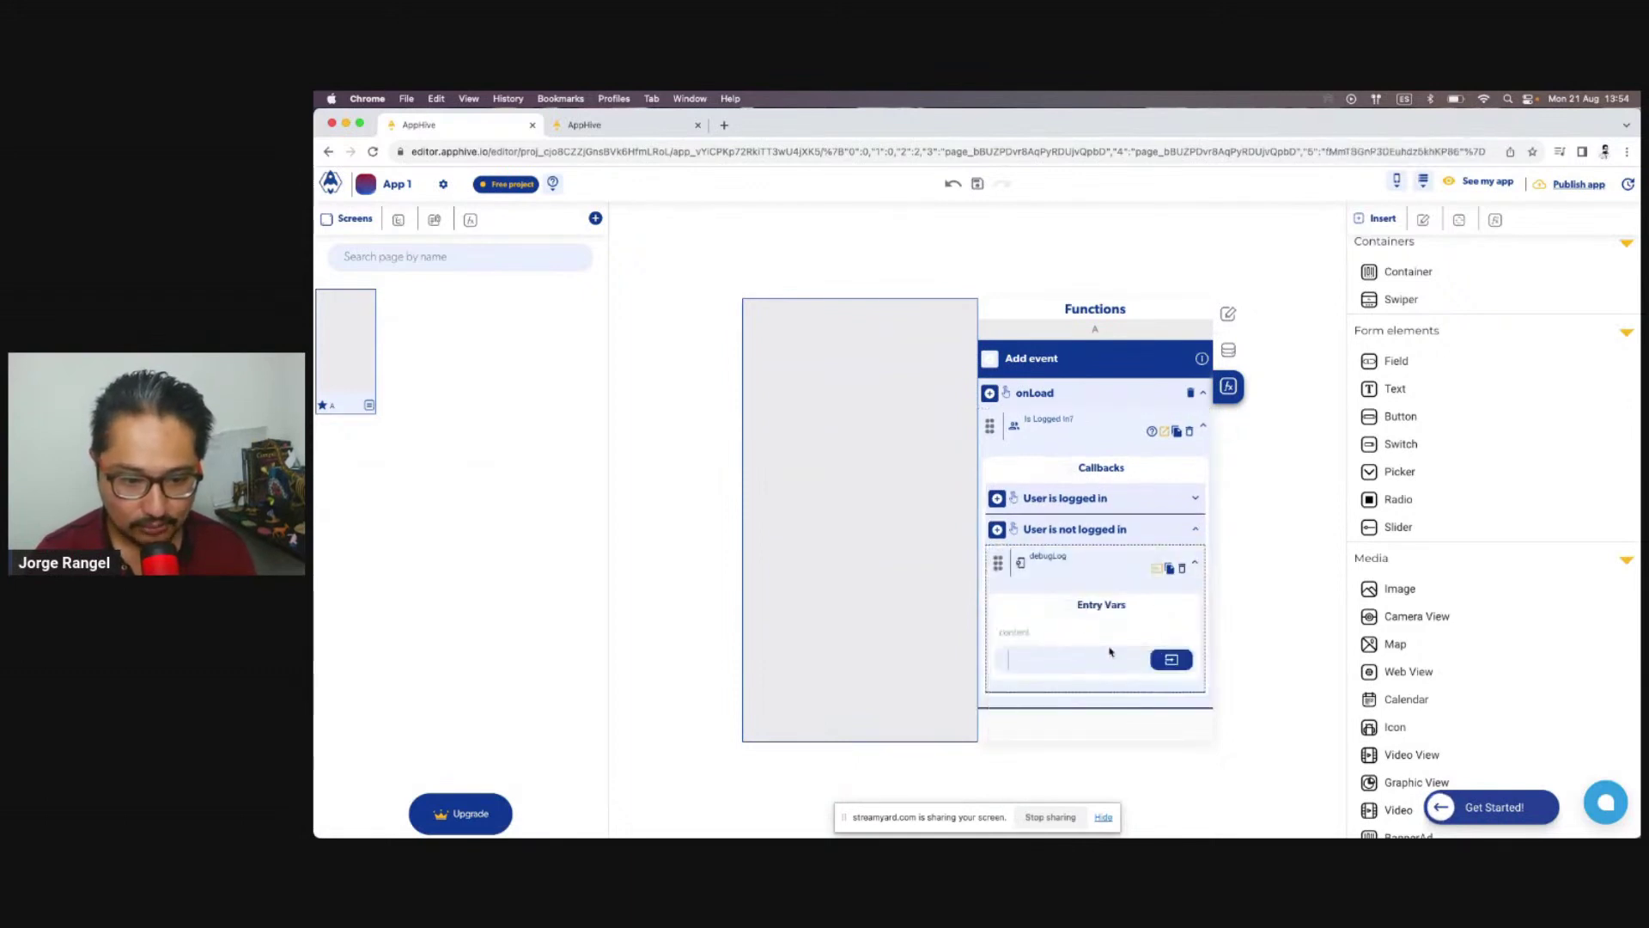
type("No use")
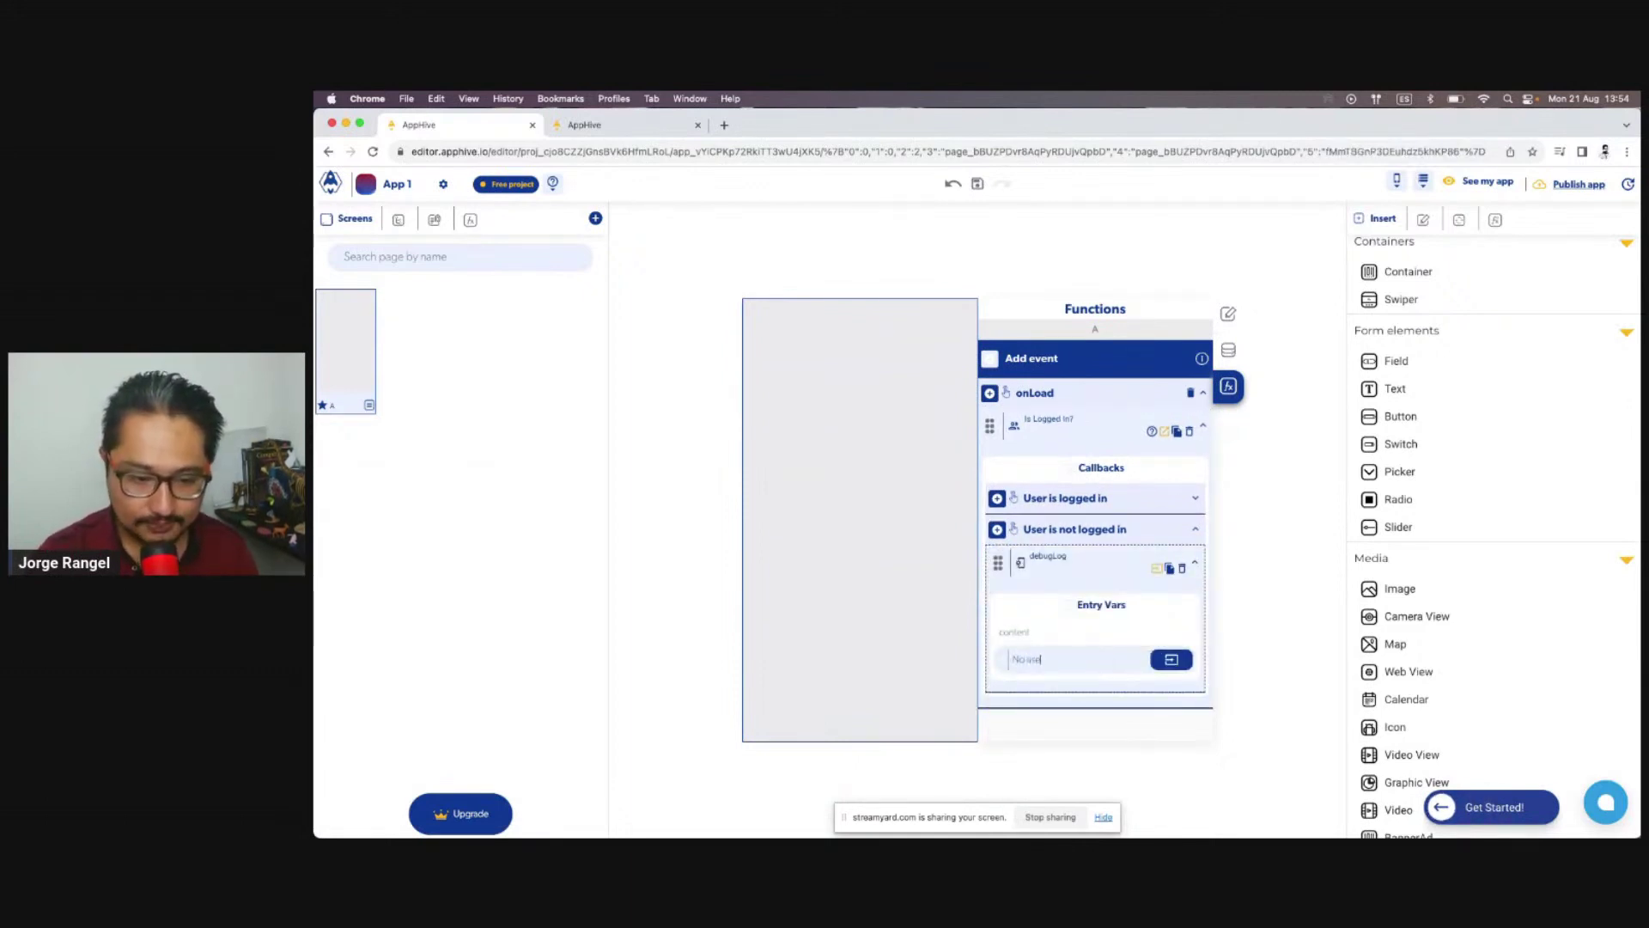
type("r")
left_click(1171, 615)
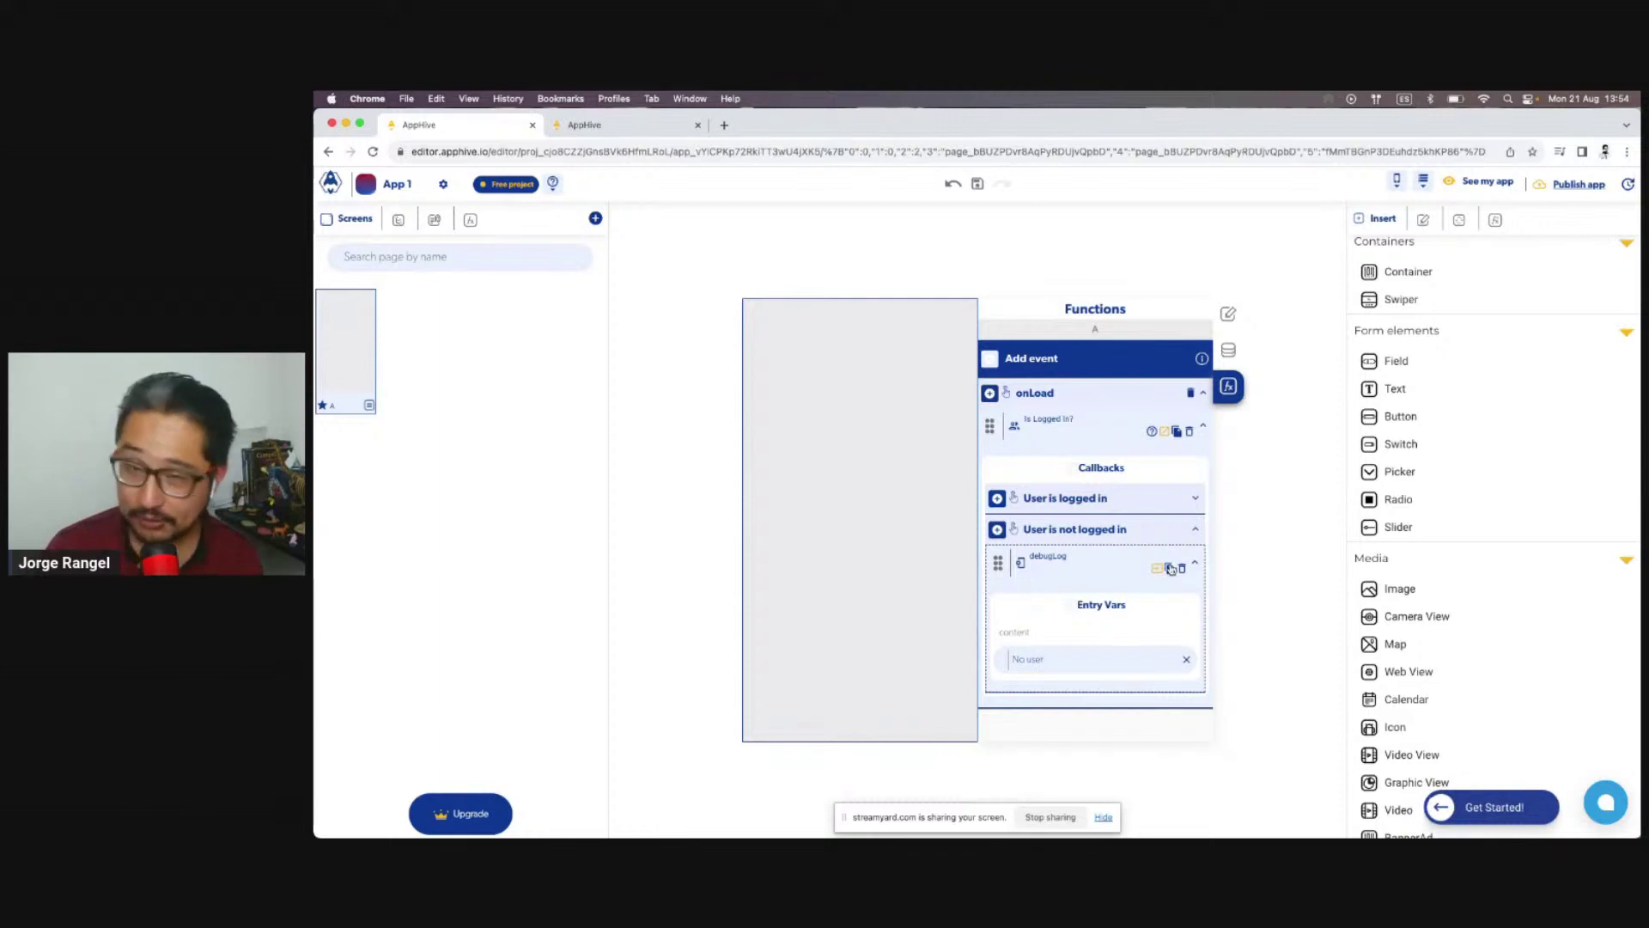
Copy that debugLog under User is logged in, change it to 'User detected', and view the preview.
left_click(1171, 568)
left_click(1038, 533)
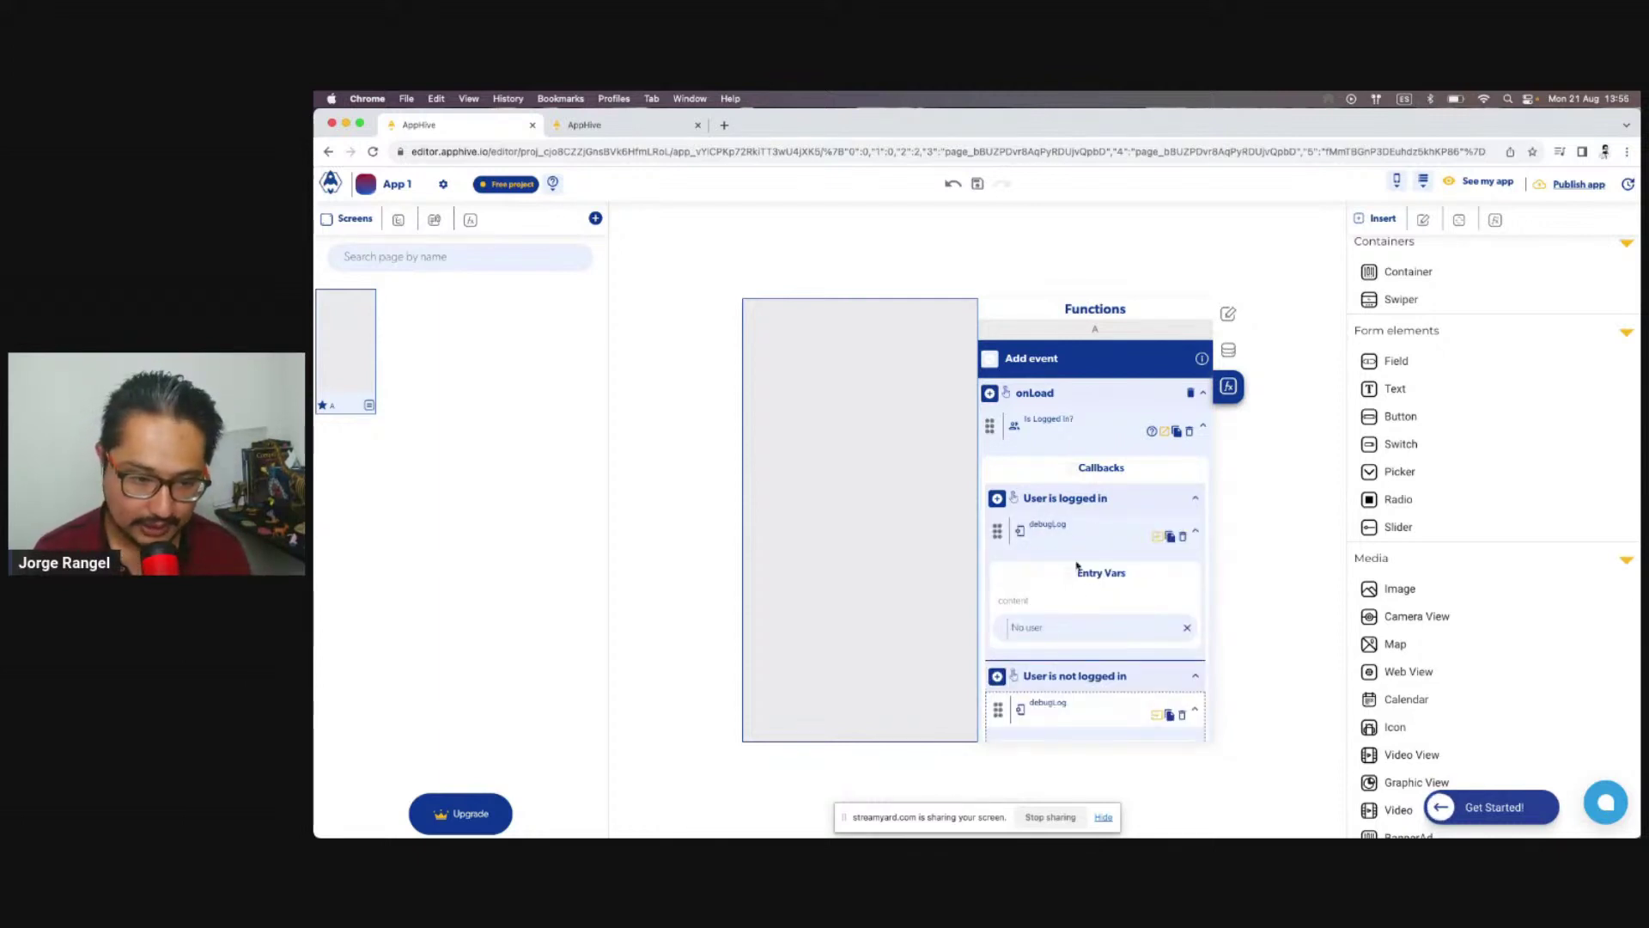
left_click(1078, 628)
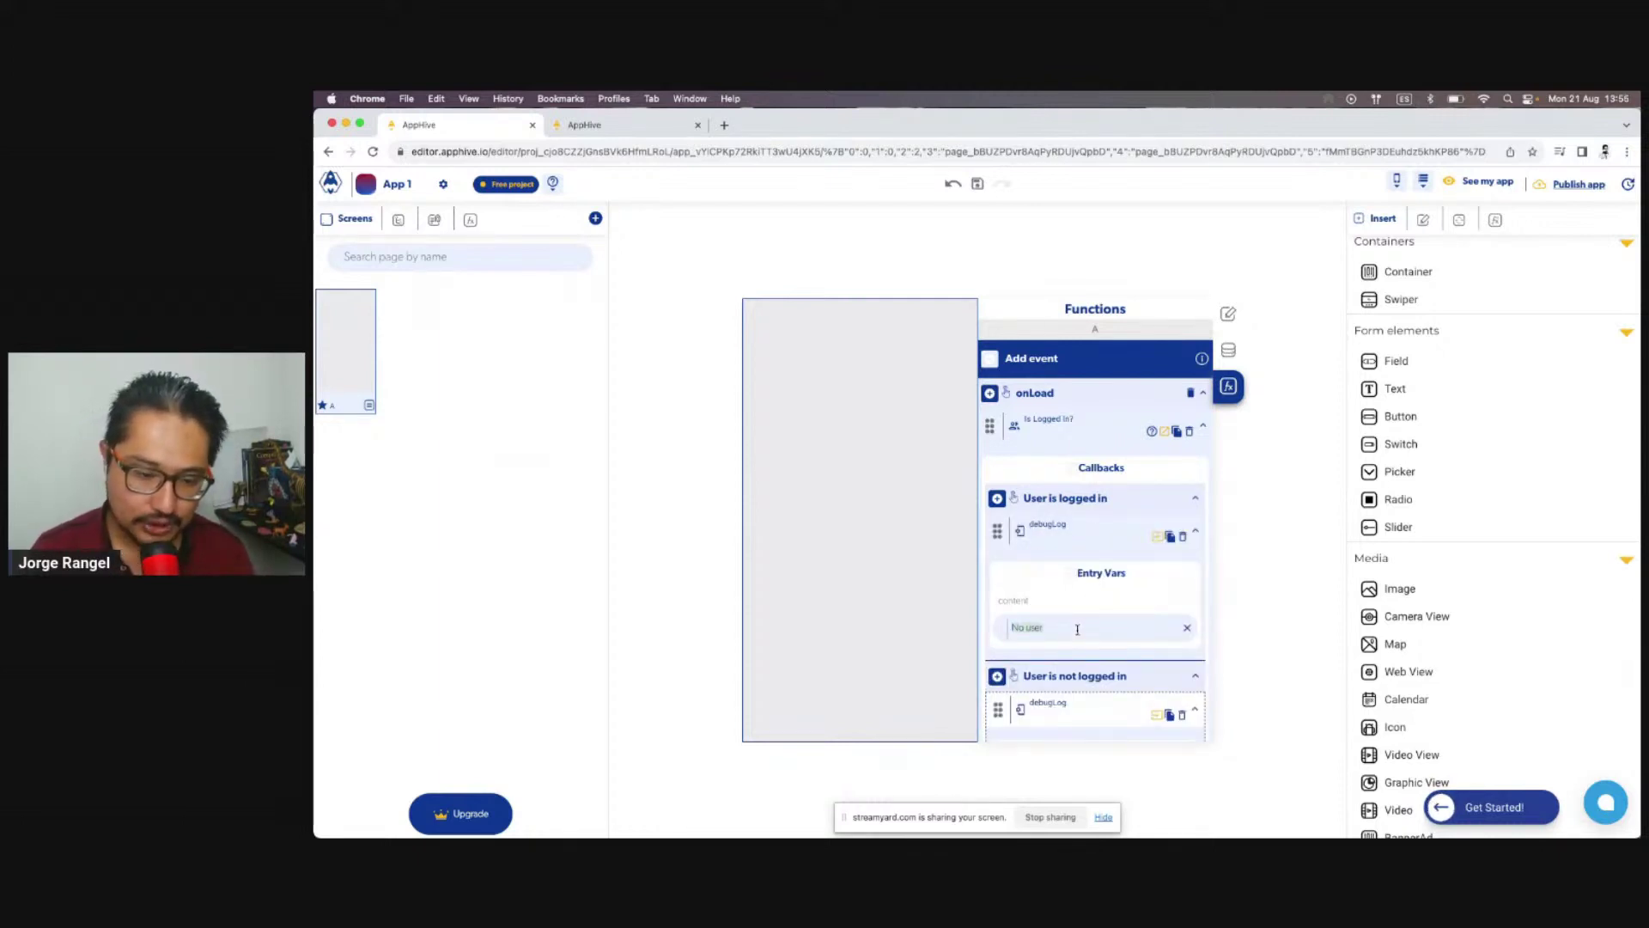
type("Us")
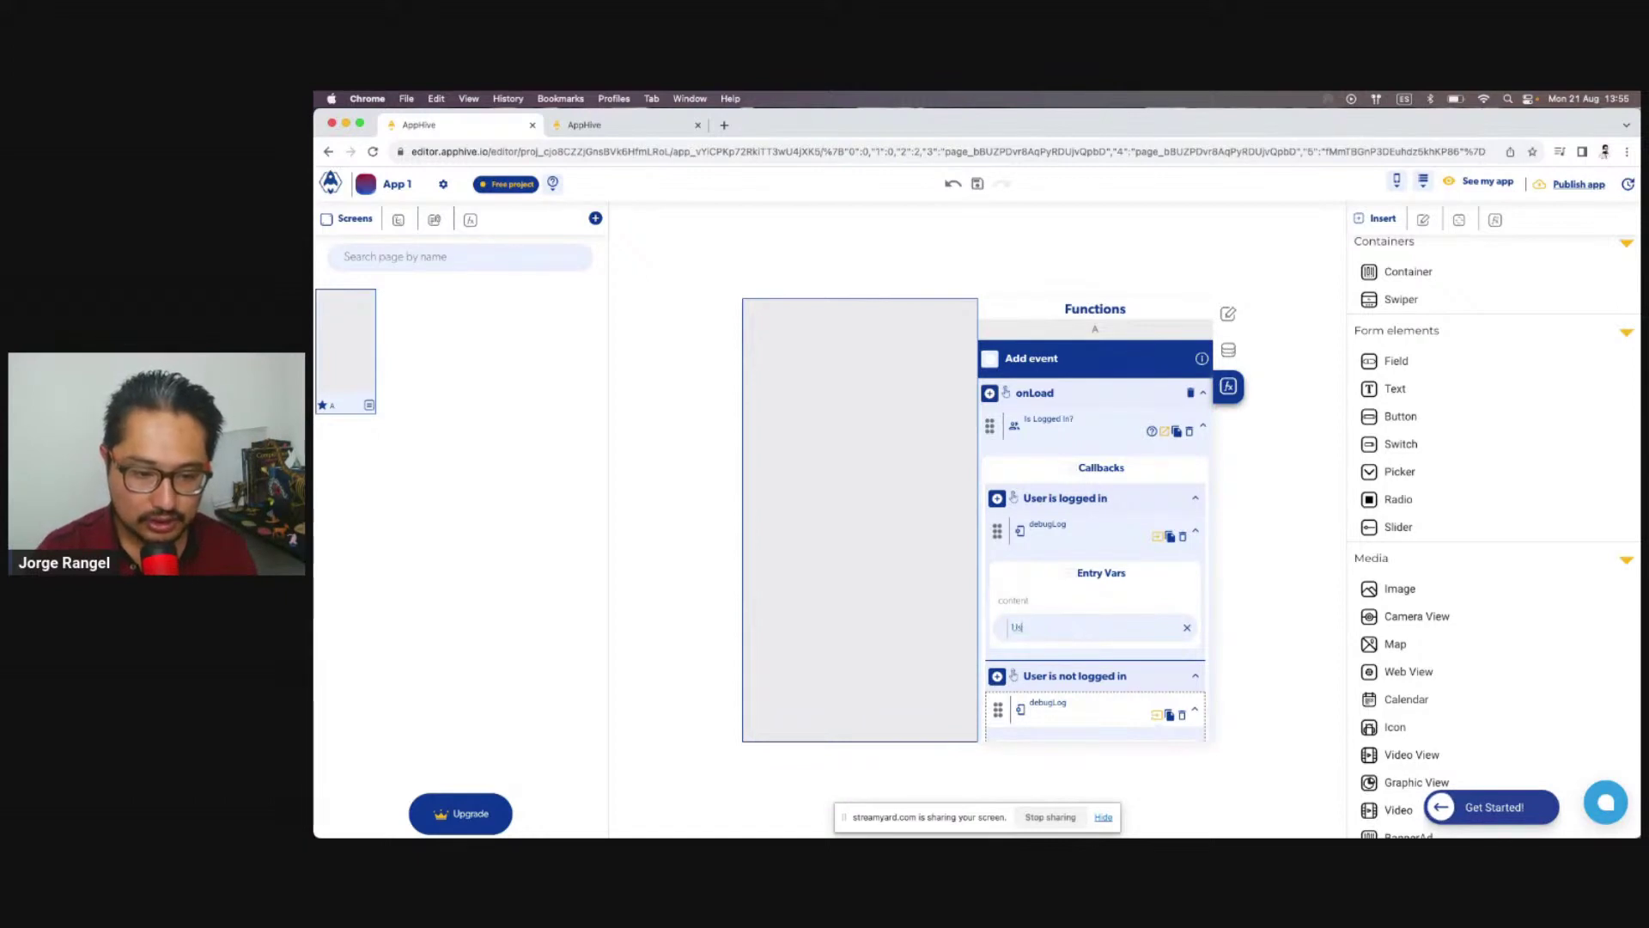
type("e")
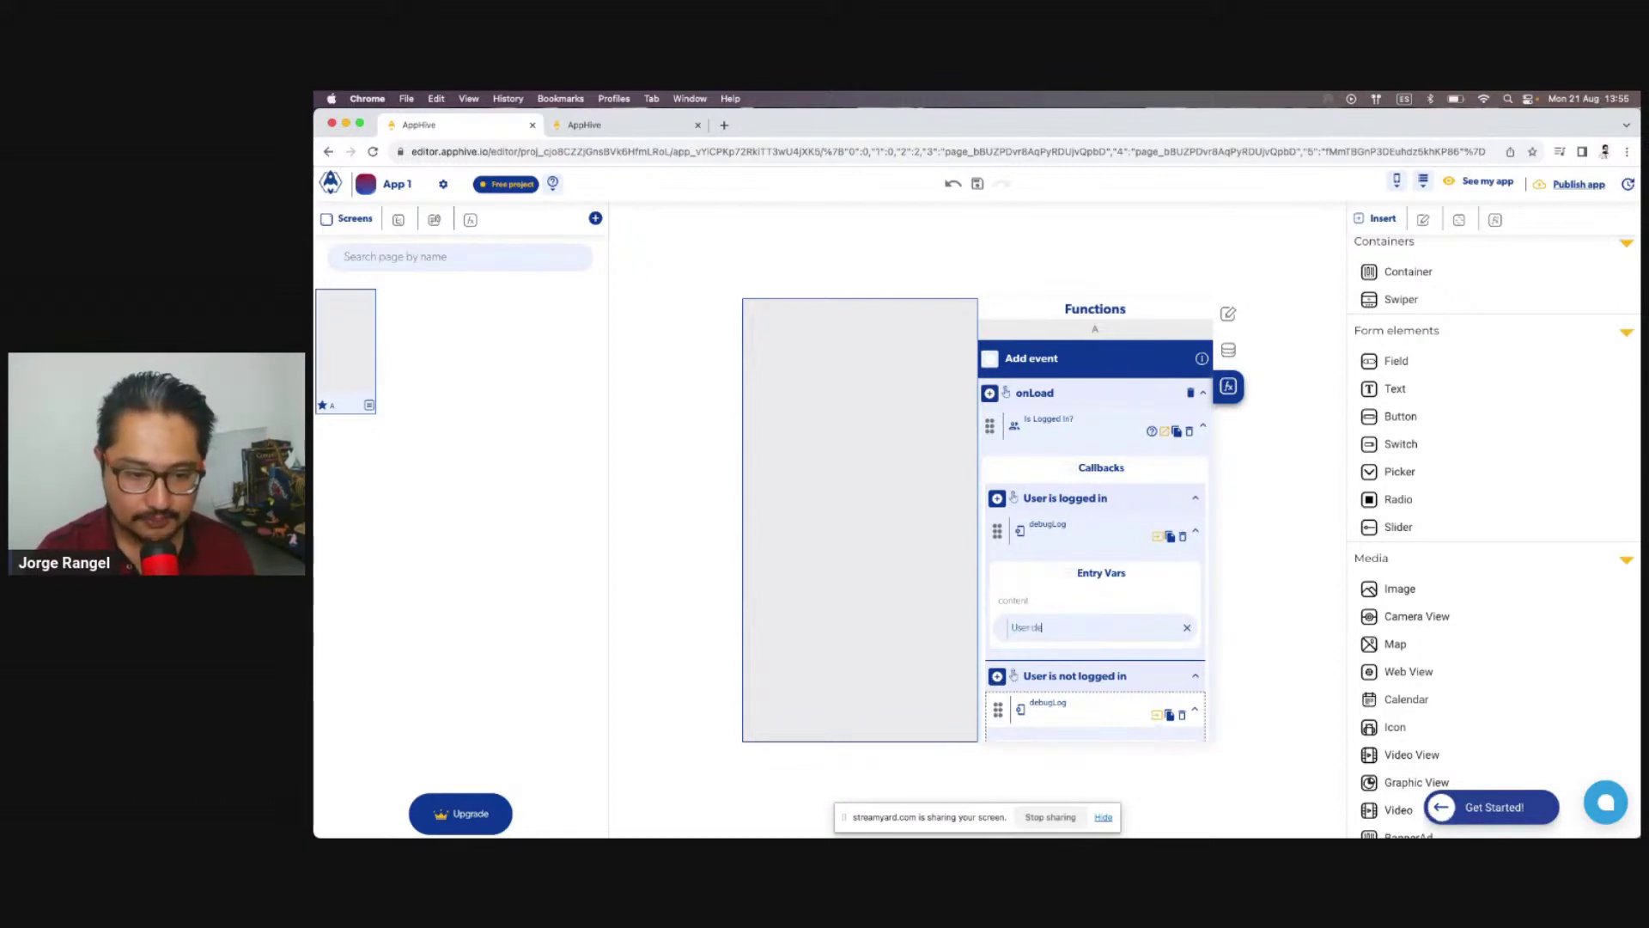
type("r logdetected")
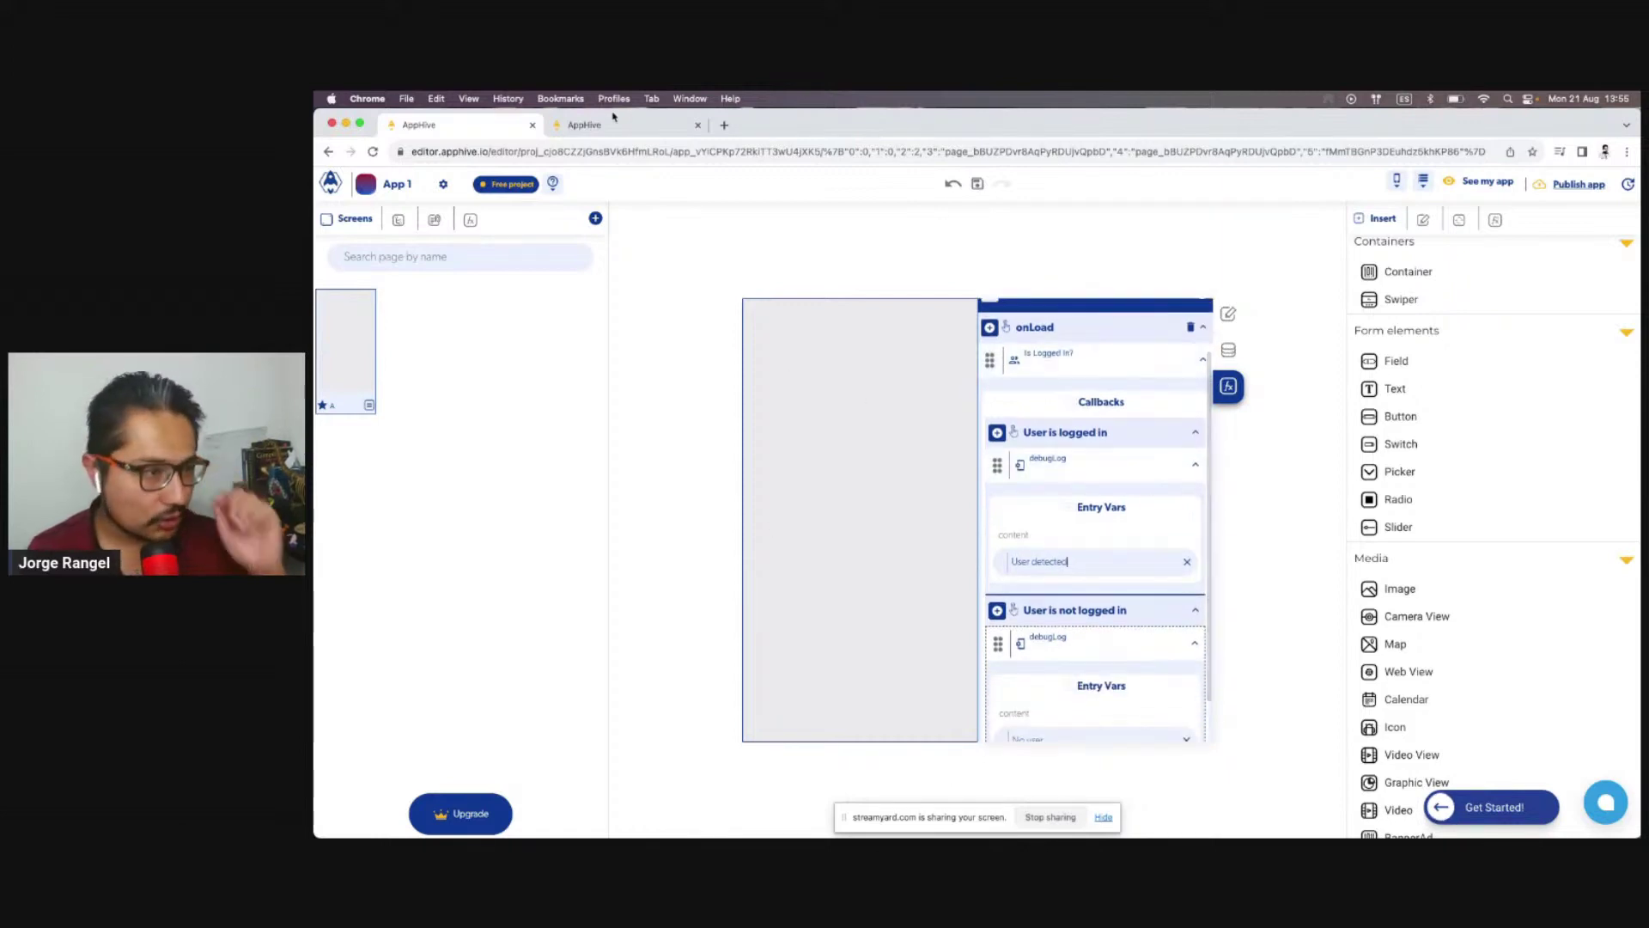
left_click(605, 127)
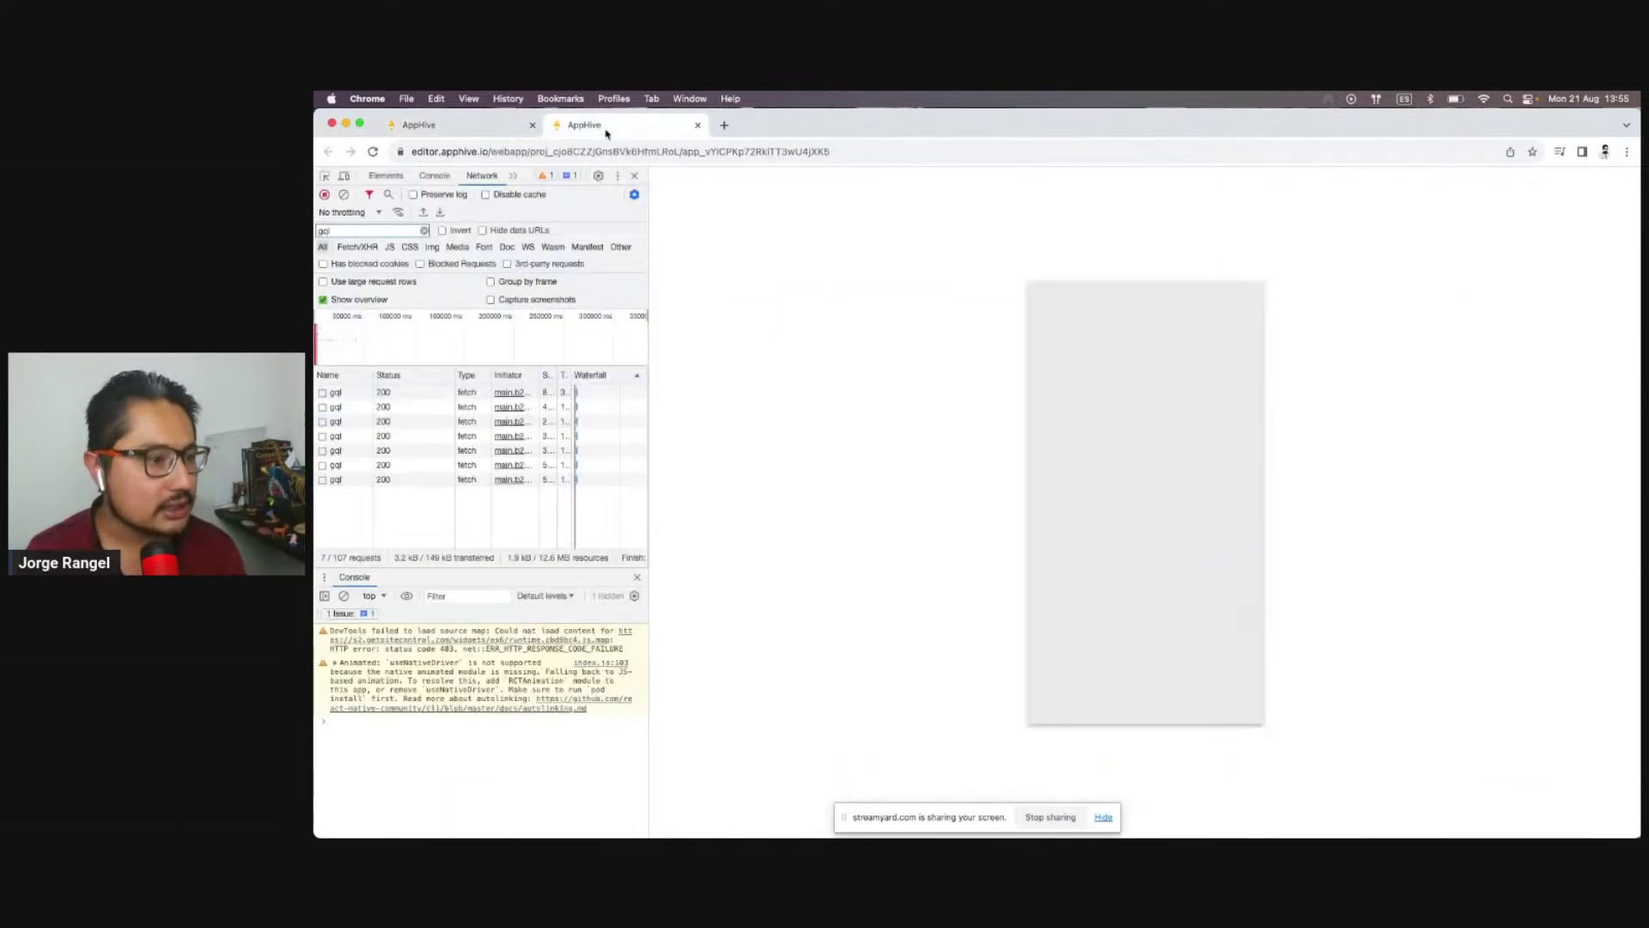
Reload the preview, check the console shows 'Apphive log: No user', and return to the editor.
left_click(373, 151)
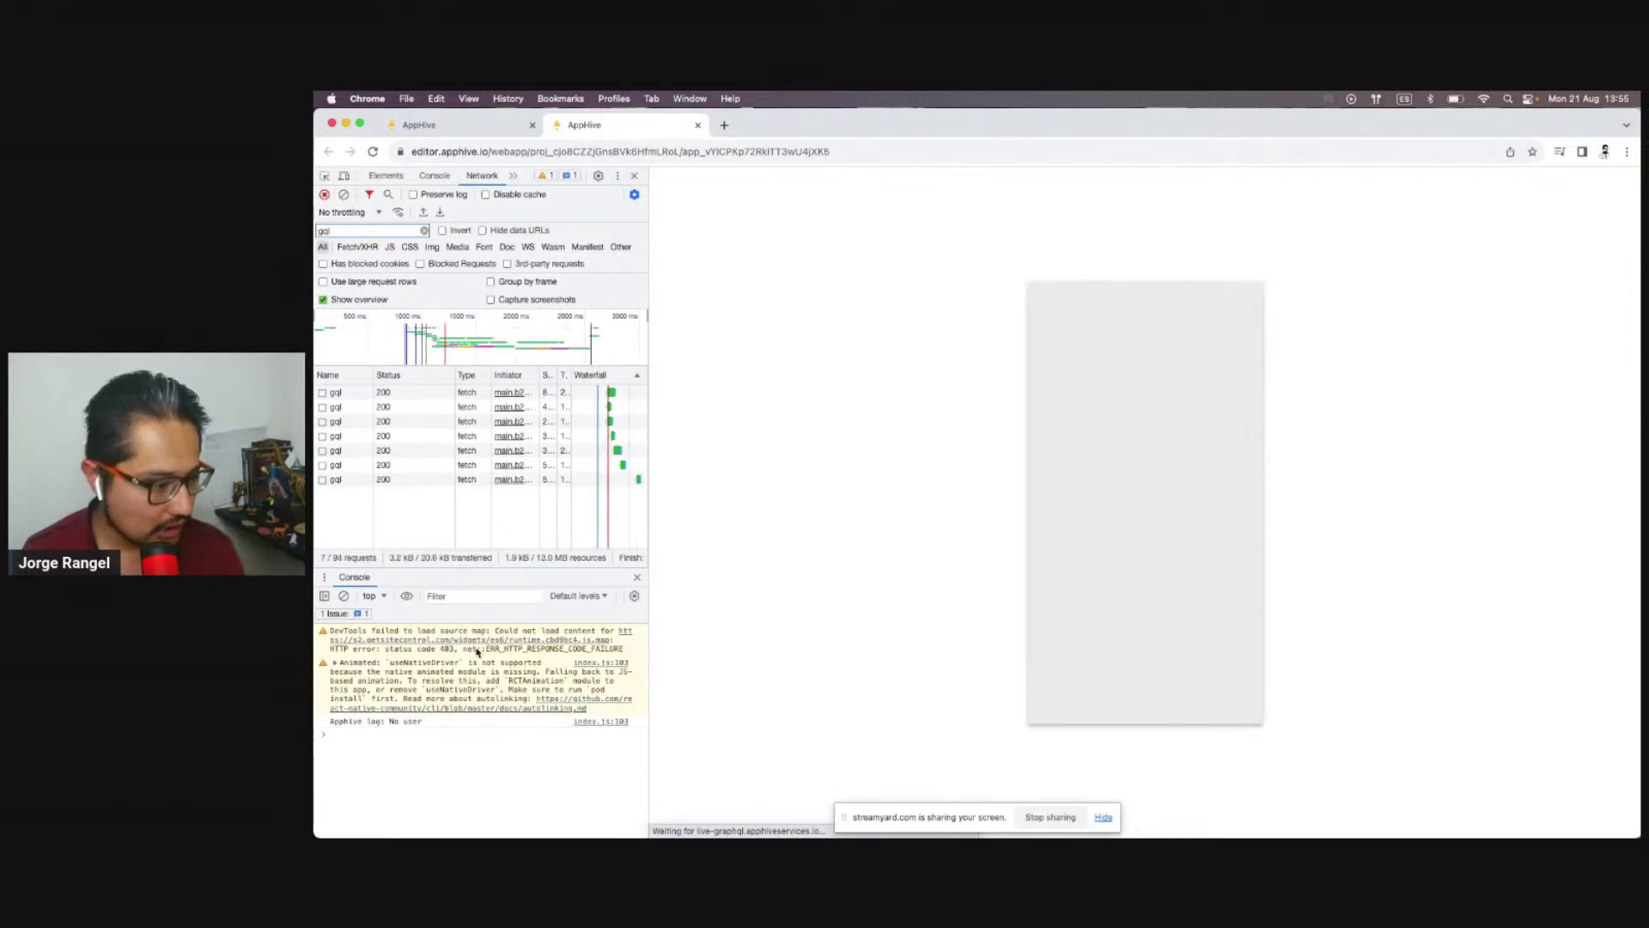
left_click_drag(430, 723, 329, 721)
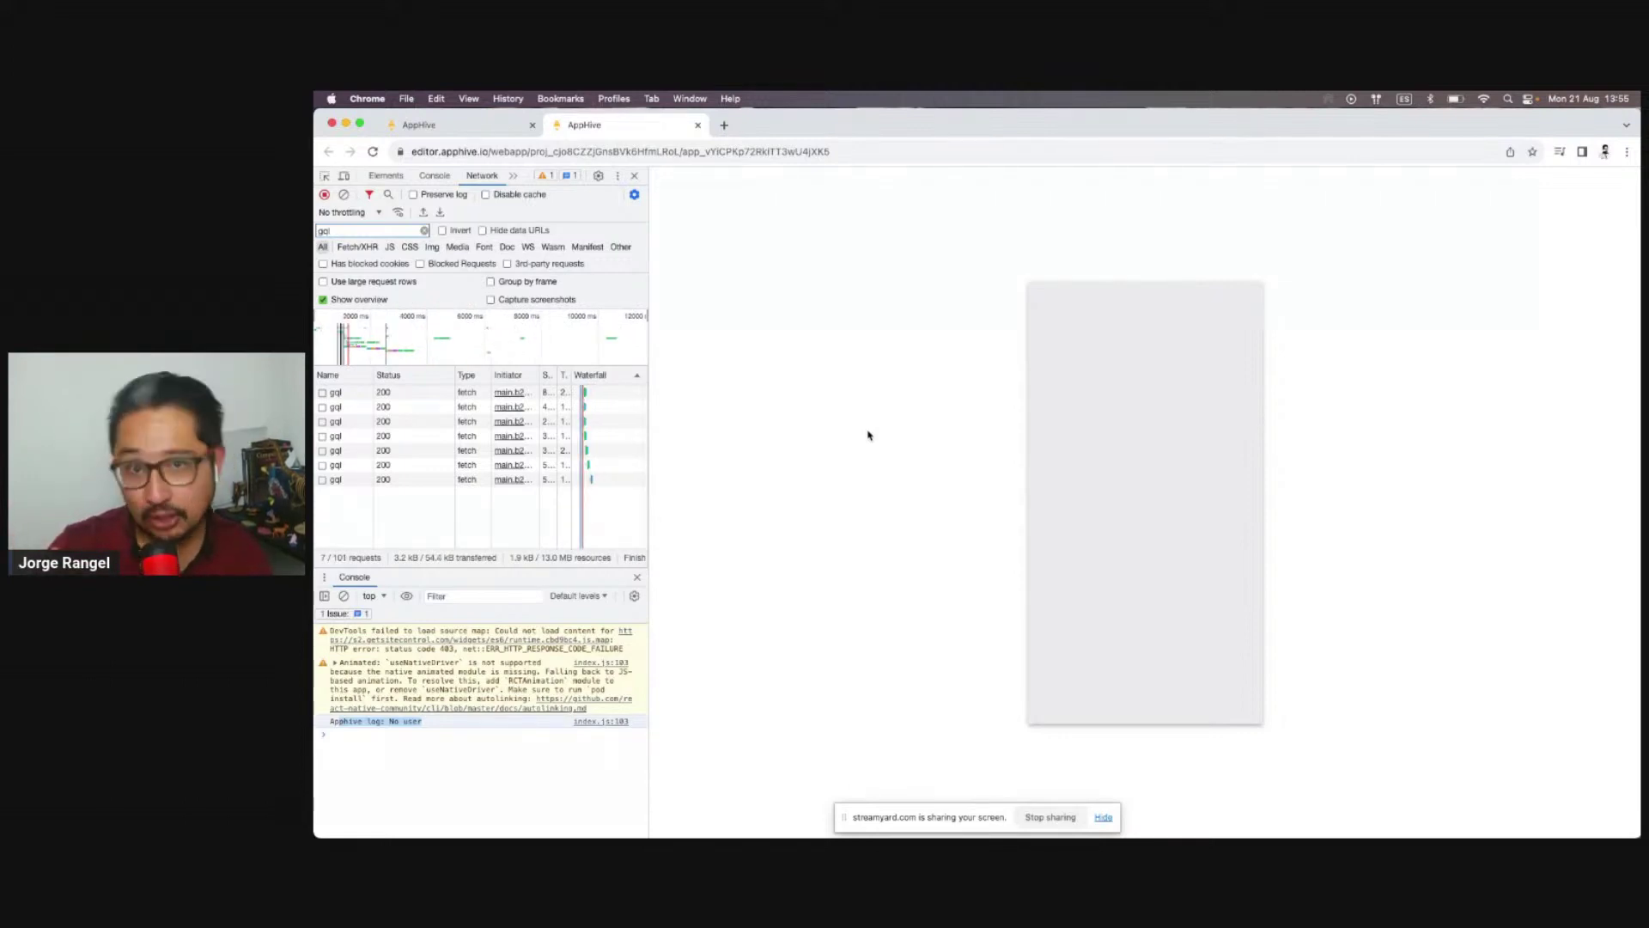
left_click(463, 124)
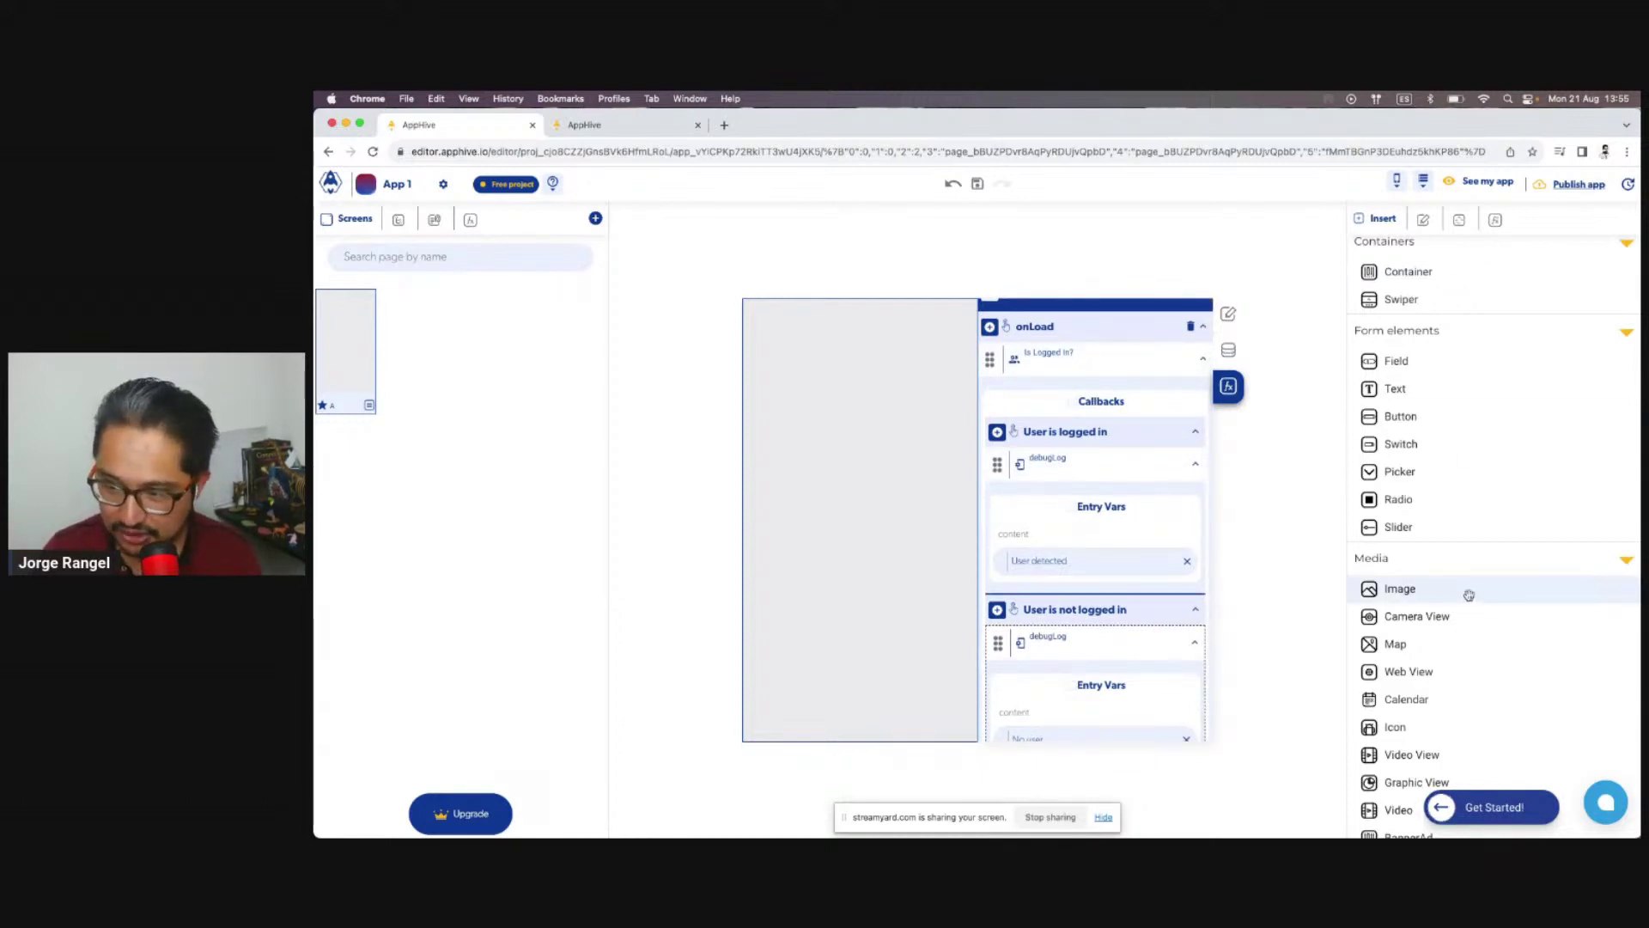
Place an Image element in the middle of screen A and open a new browser tab.
left_click_drag(1443, 593, 883, 523)
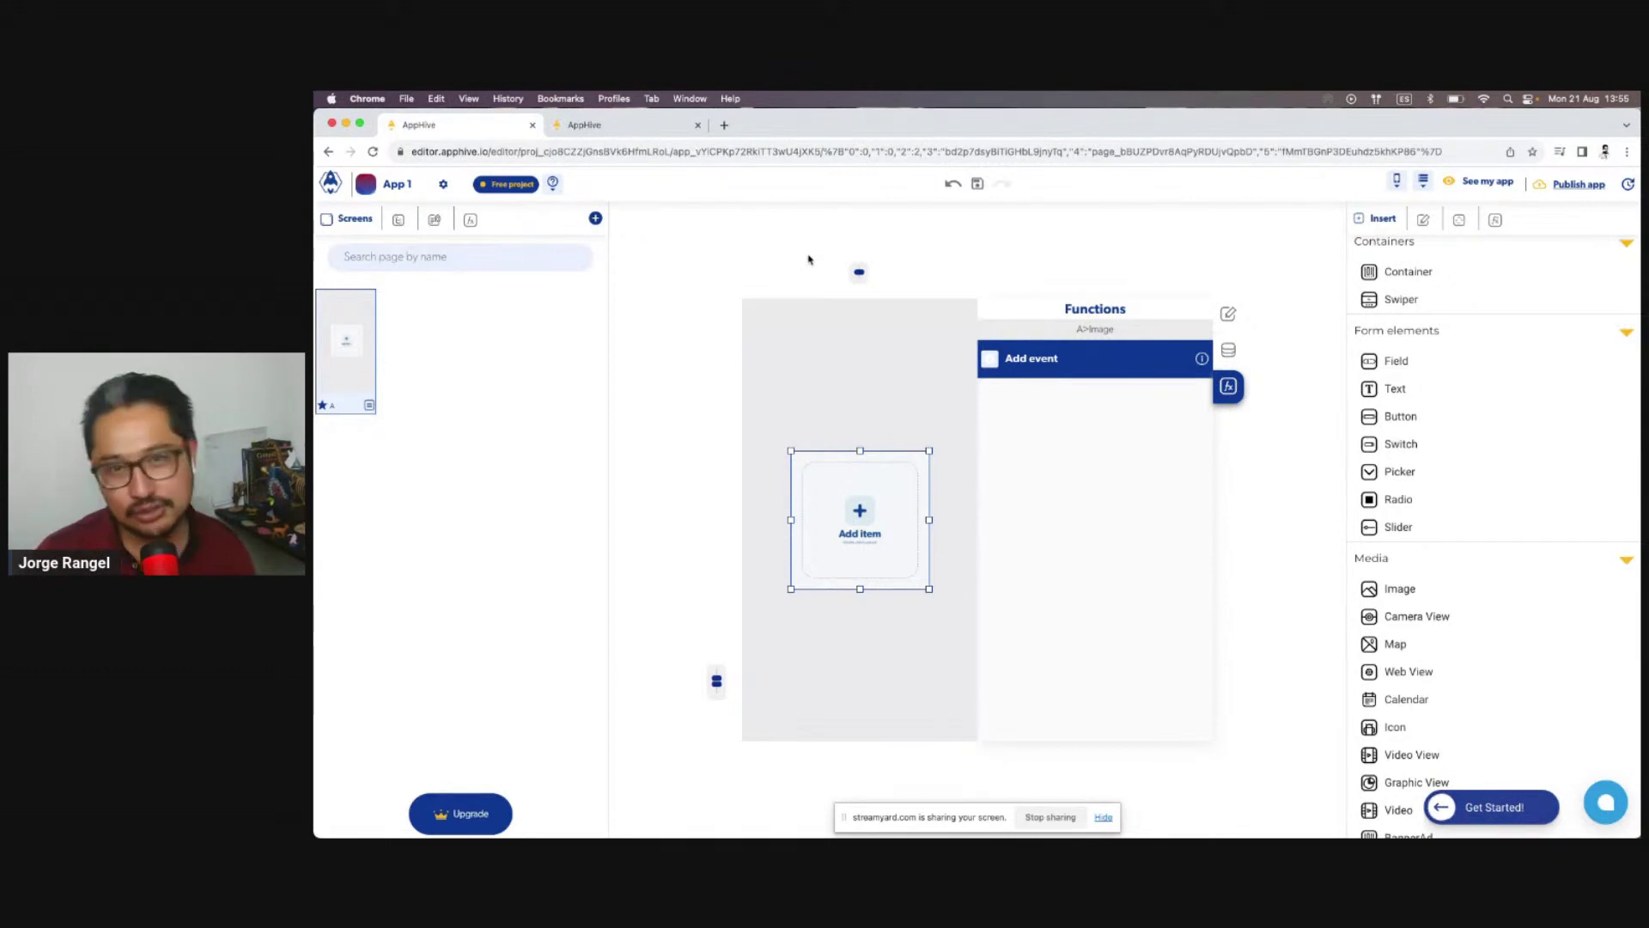
left_click(724, 124)
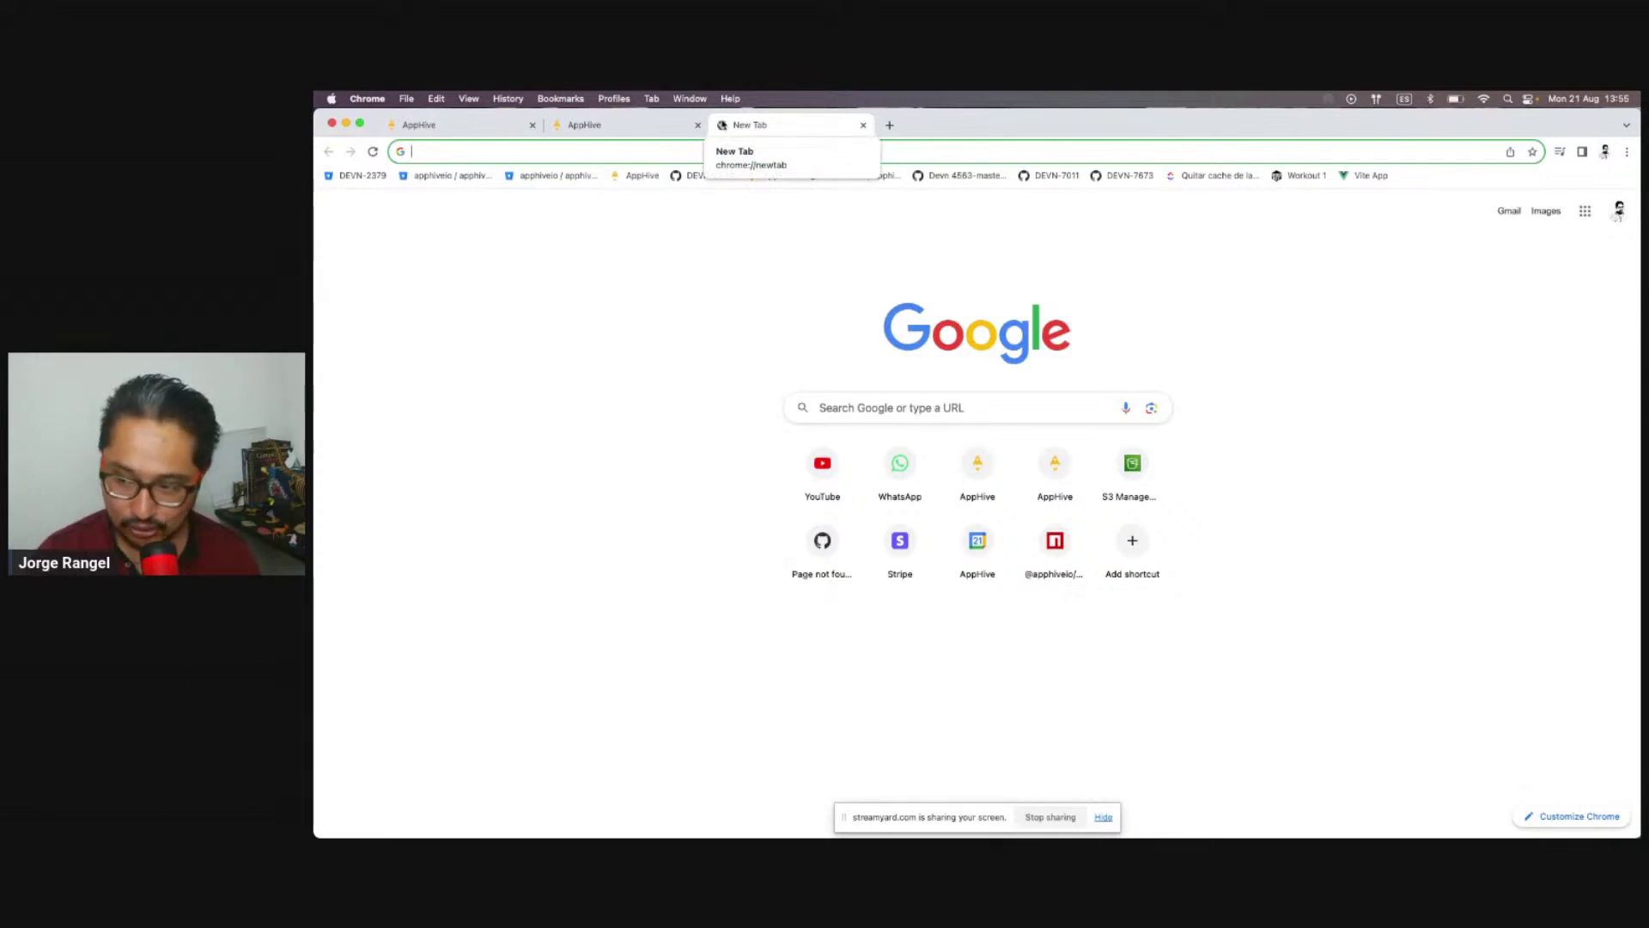
Go to lottiefiles.com and log in with a Google account.
type("lotti")
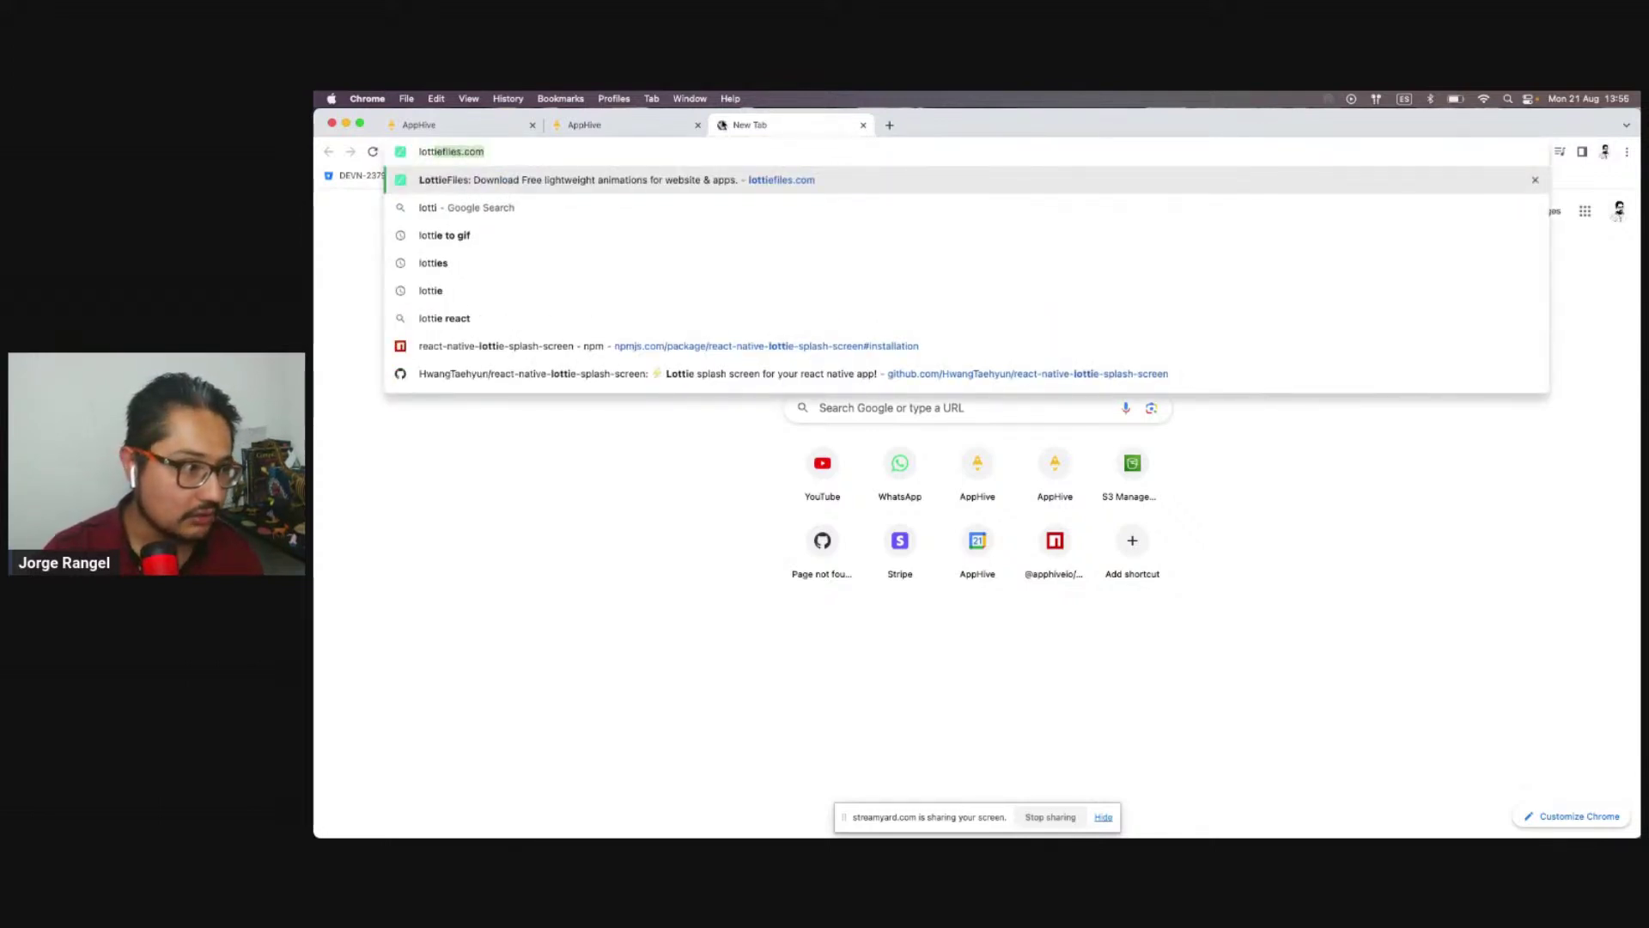
key("Return")
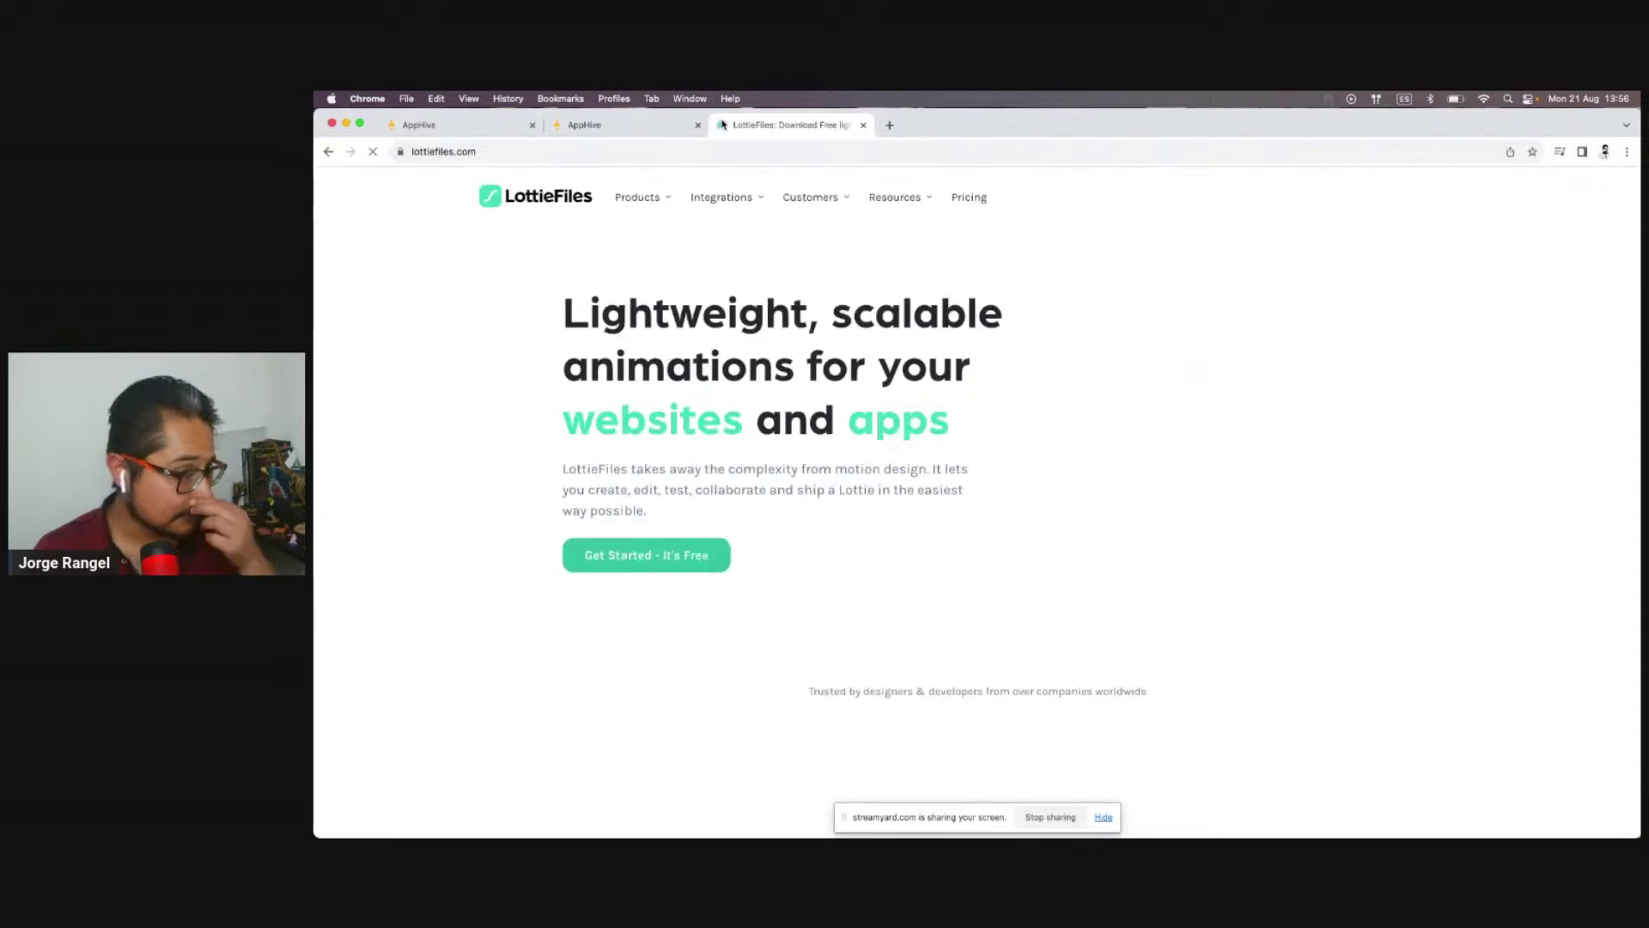
mouse_move(721, 197)
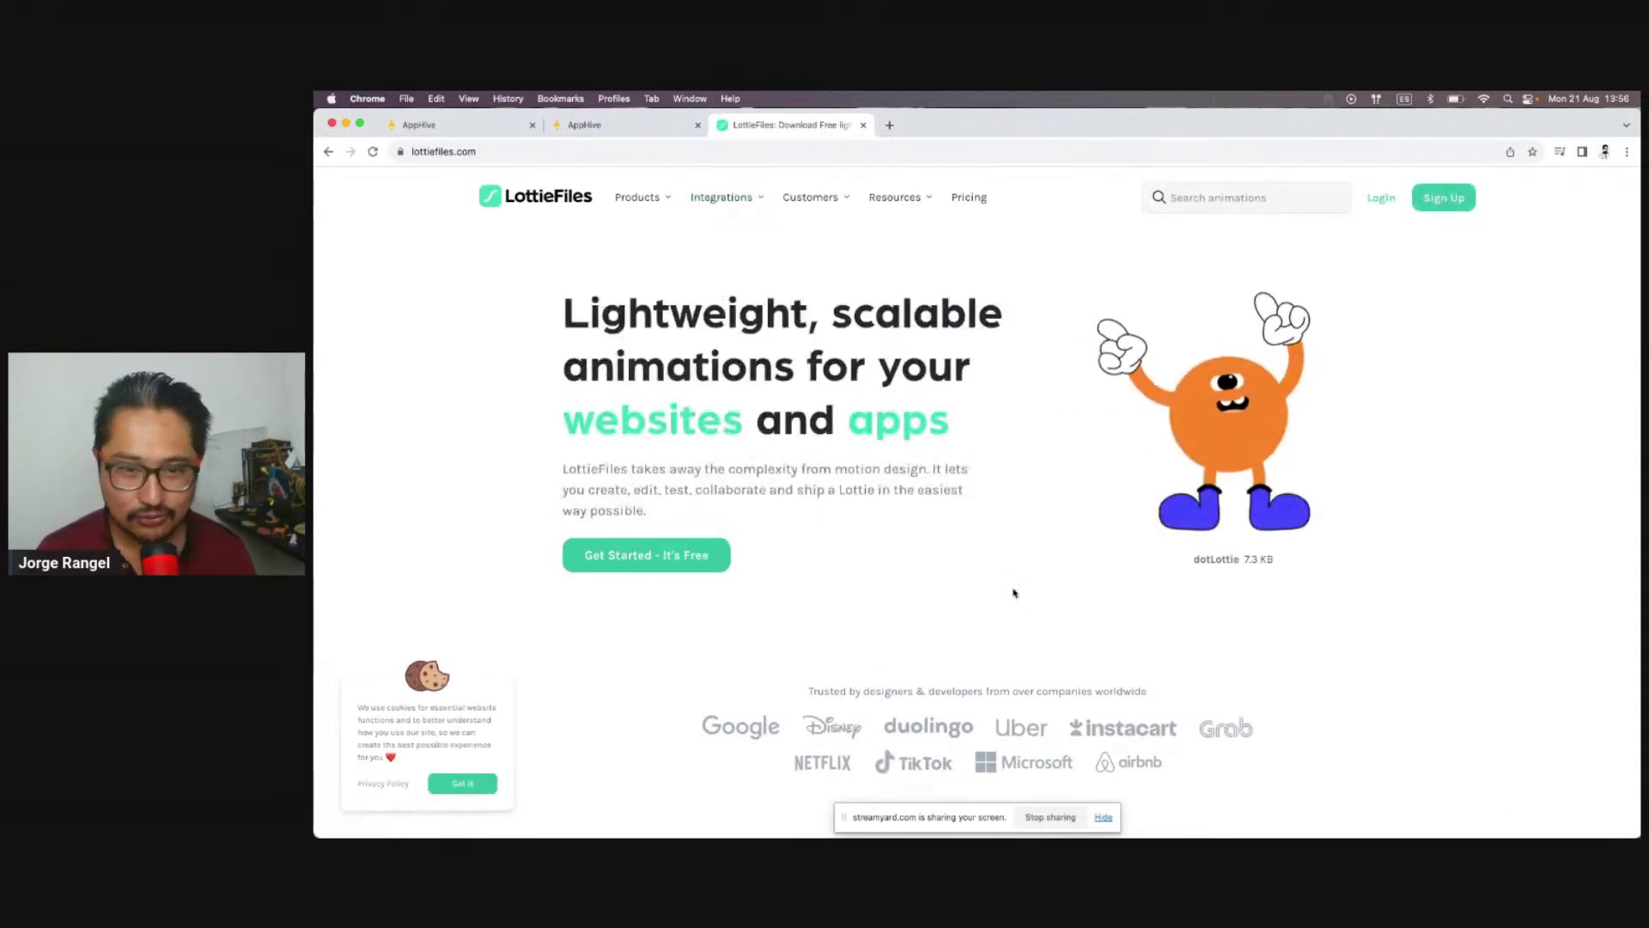
left_click(1381, 199)
left_click(880, 464)
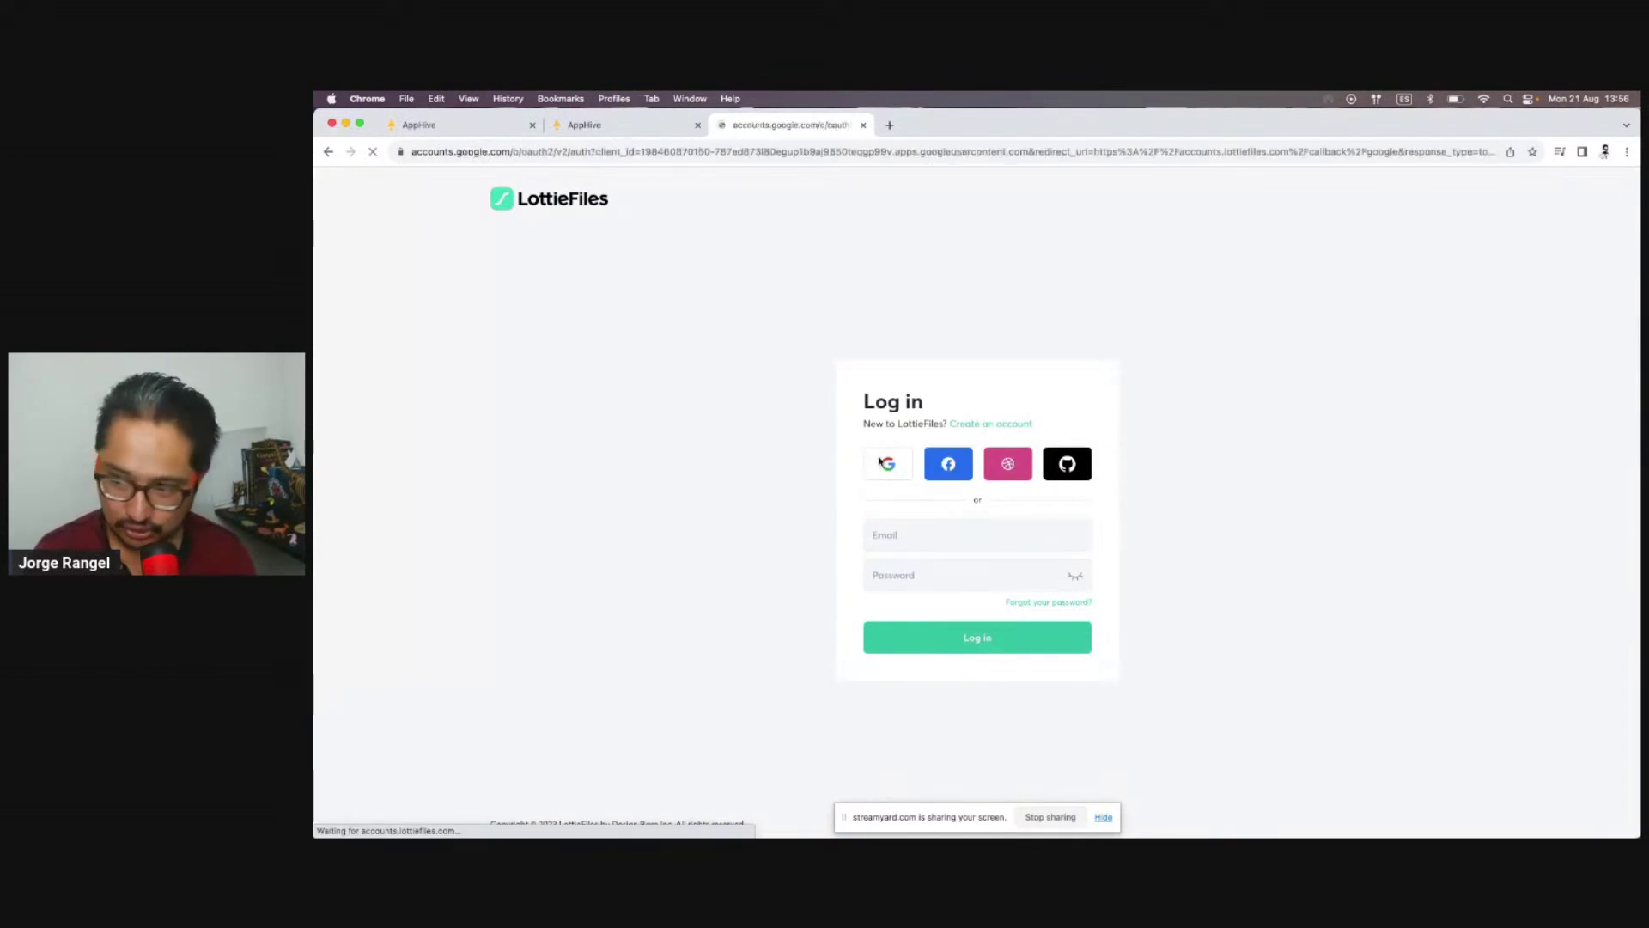
left_click(943, 517)
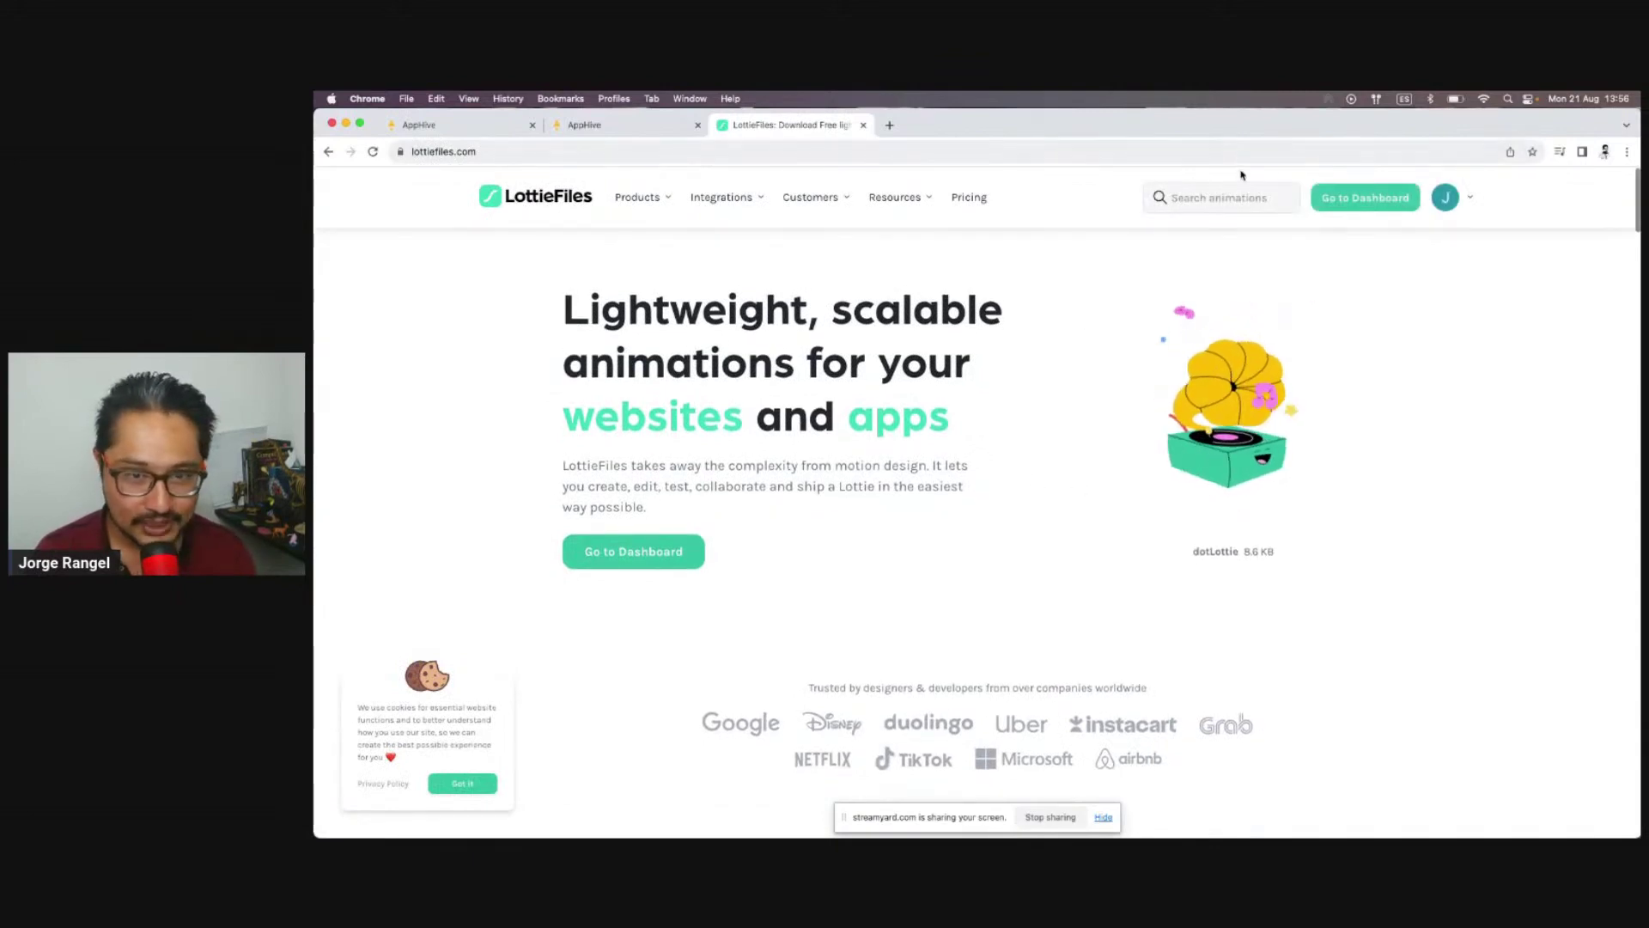
Search LottieFiles for 'cookie' animations filtered to Free price.
left_click(1196, 196)
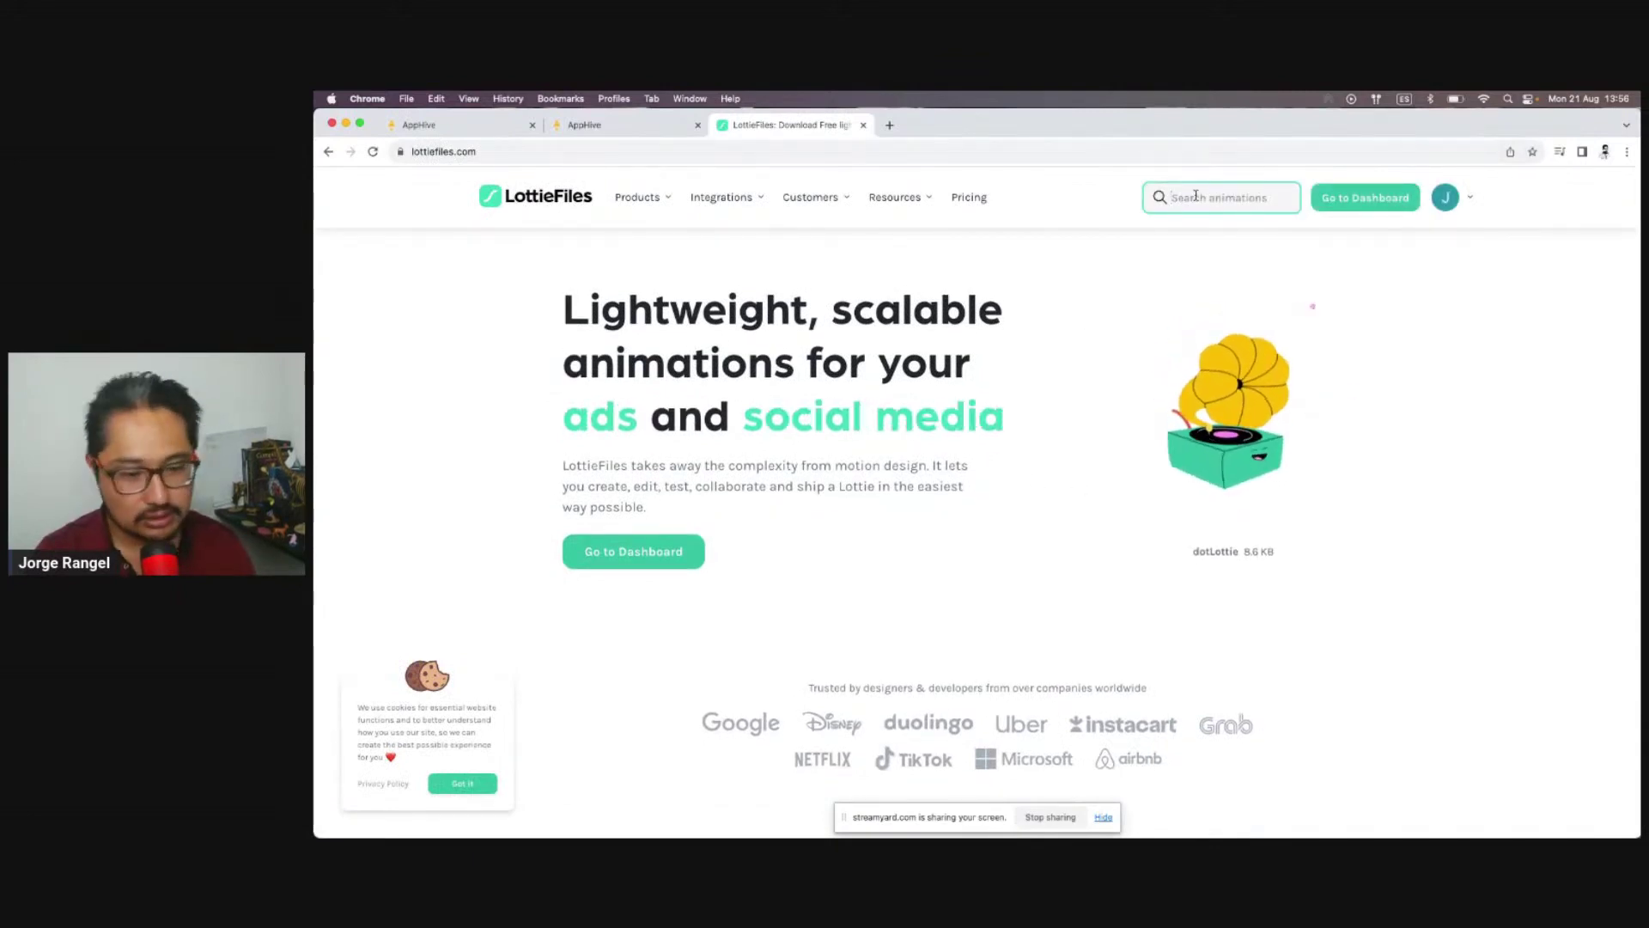
type("cookie")
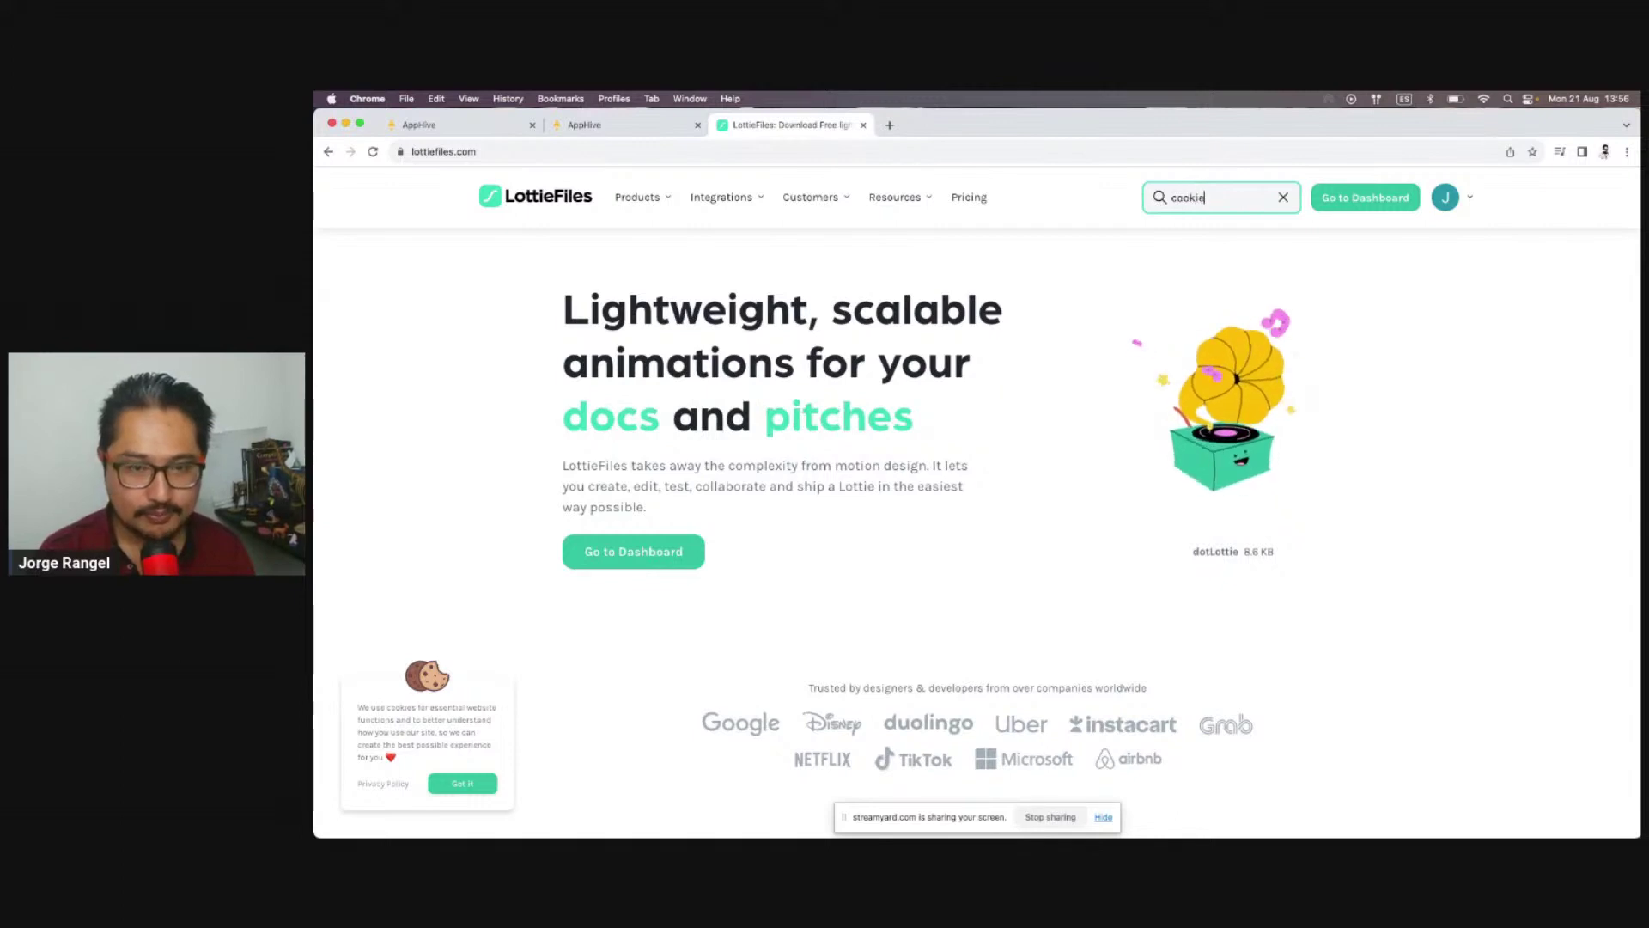
key("Return")
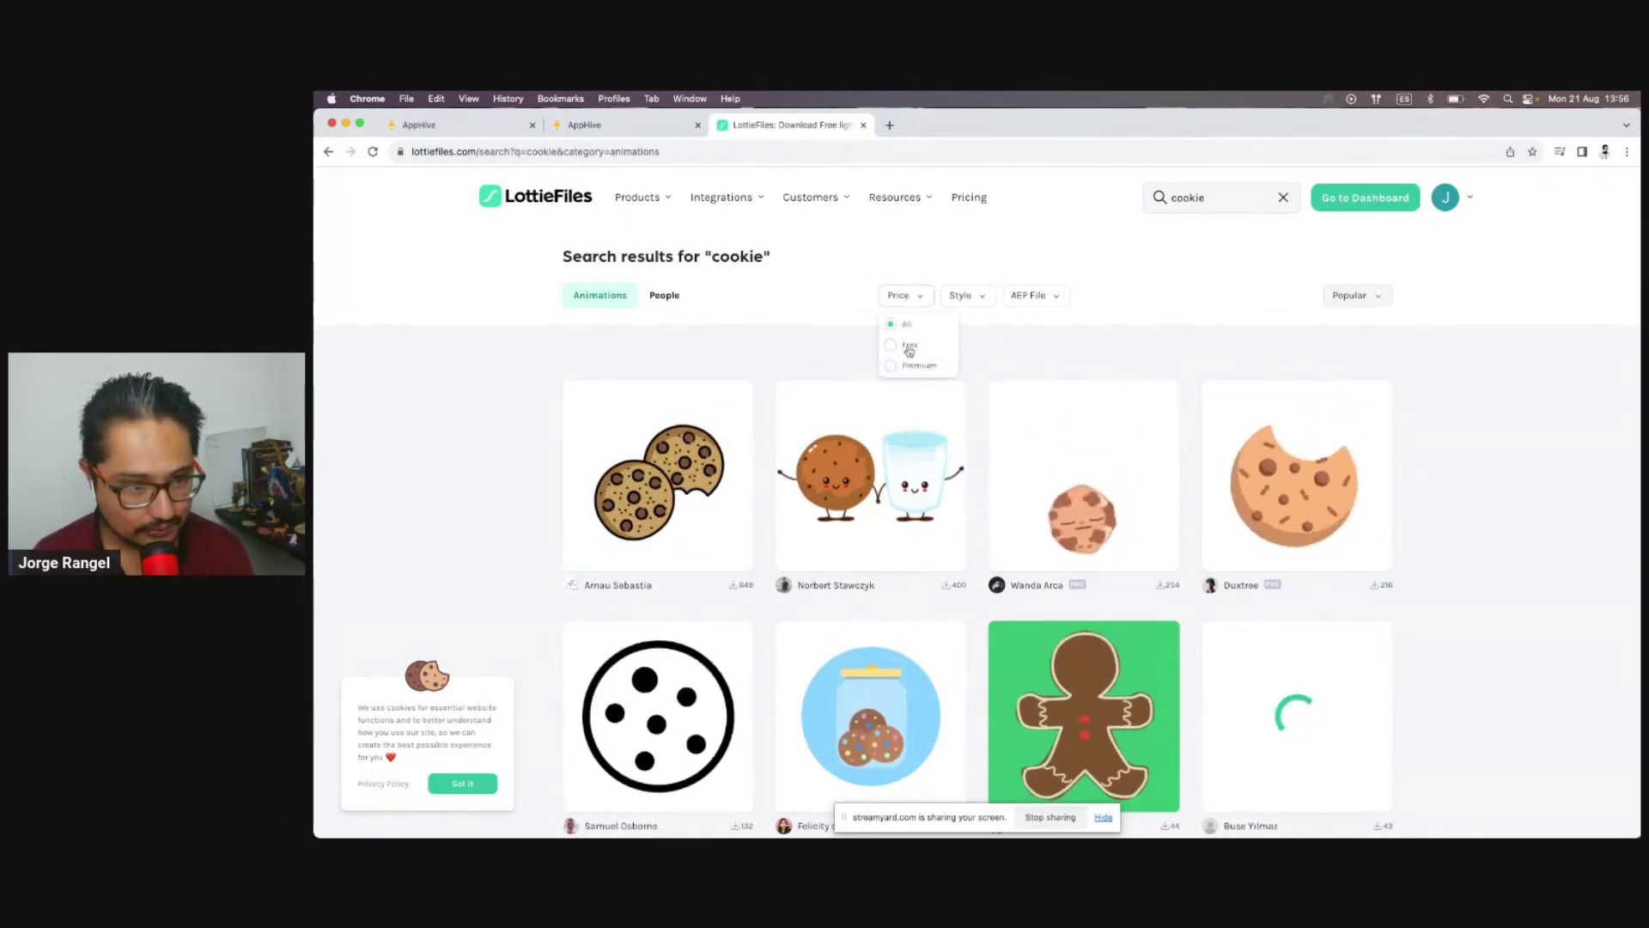
left_click(906, 344)
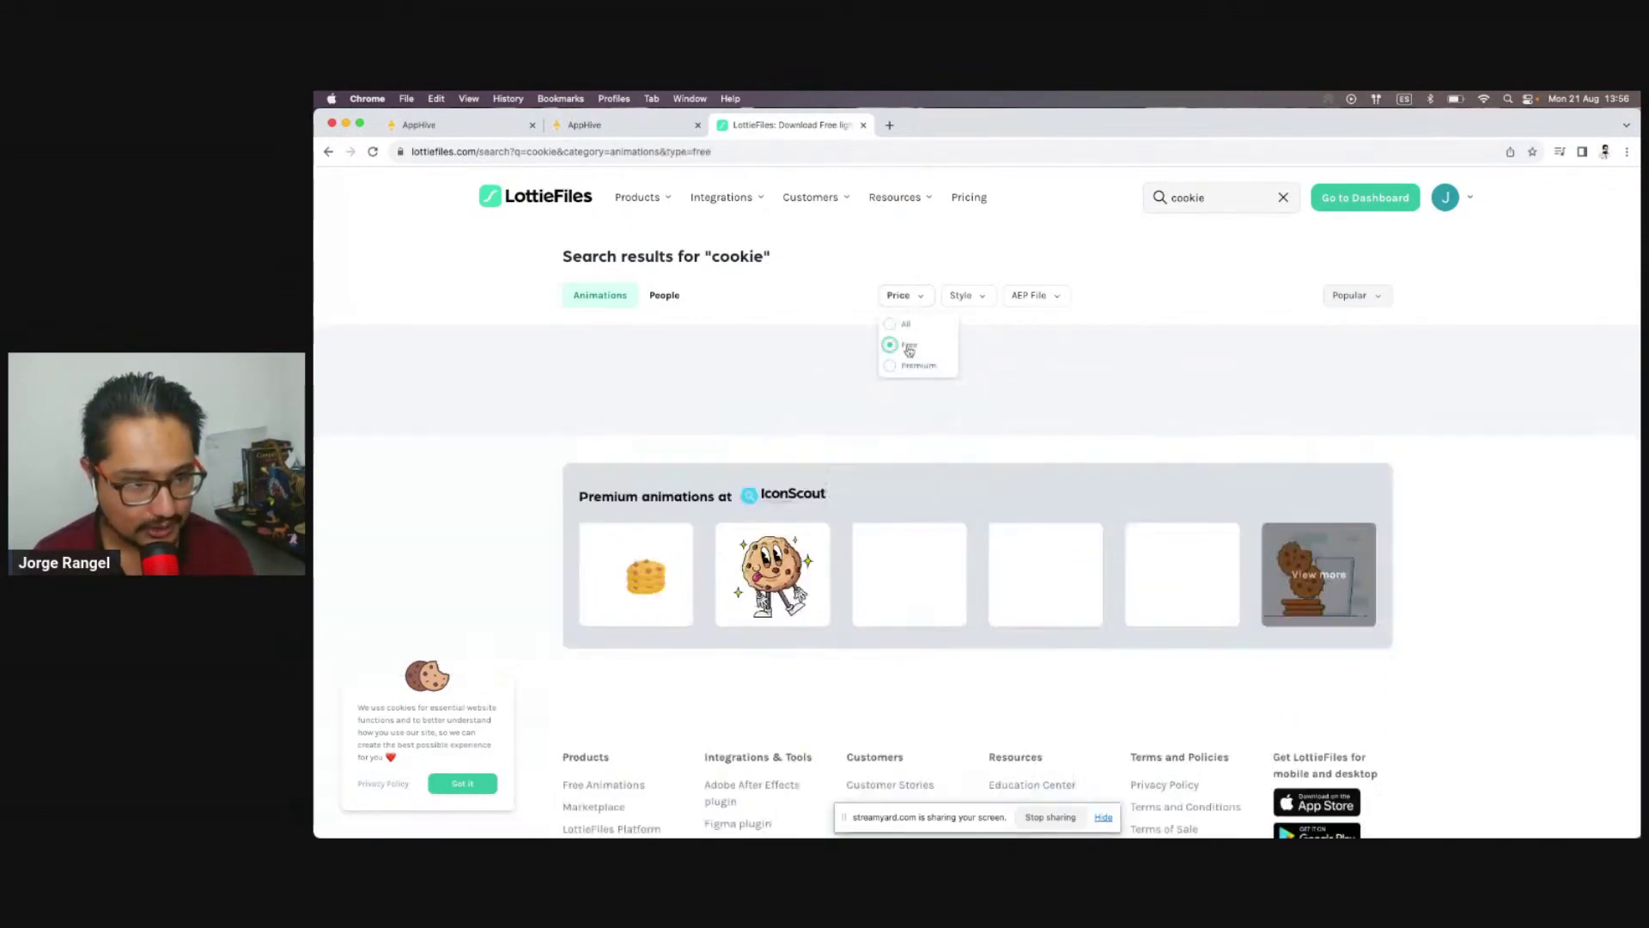
left_click(1105, 305)
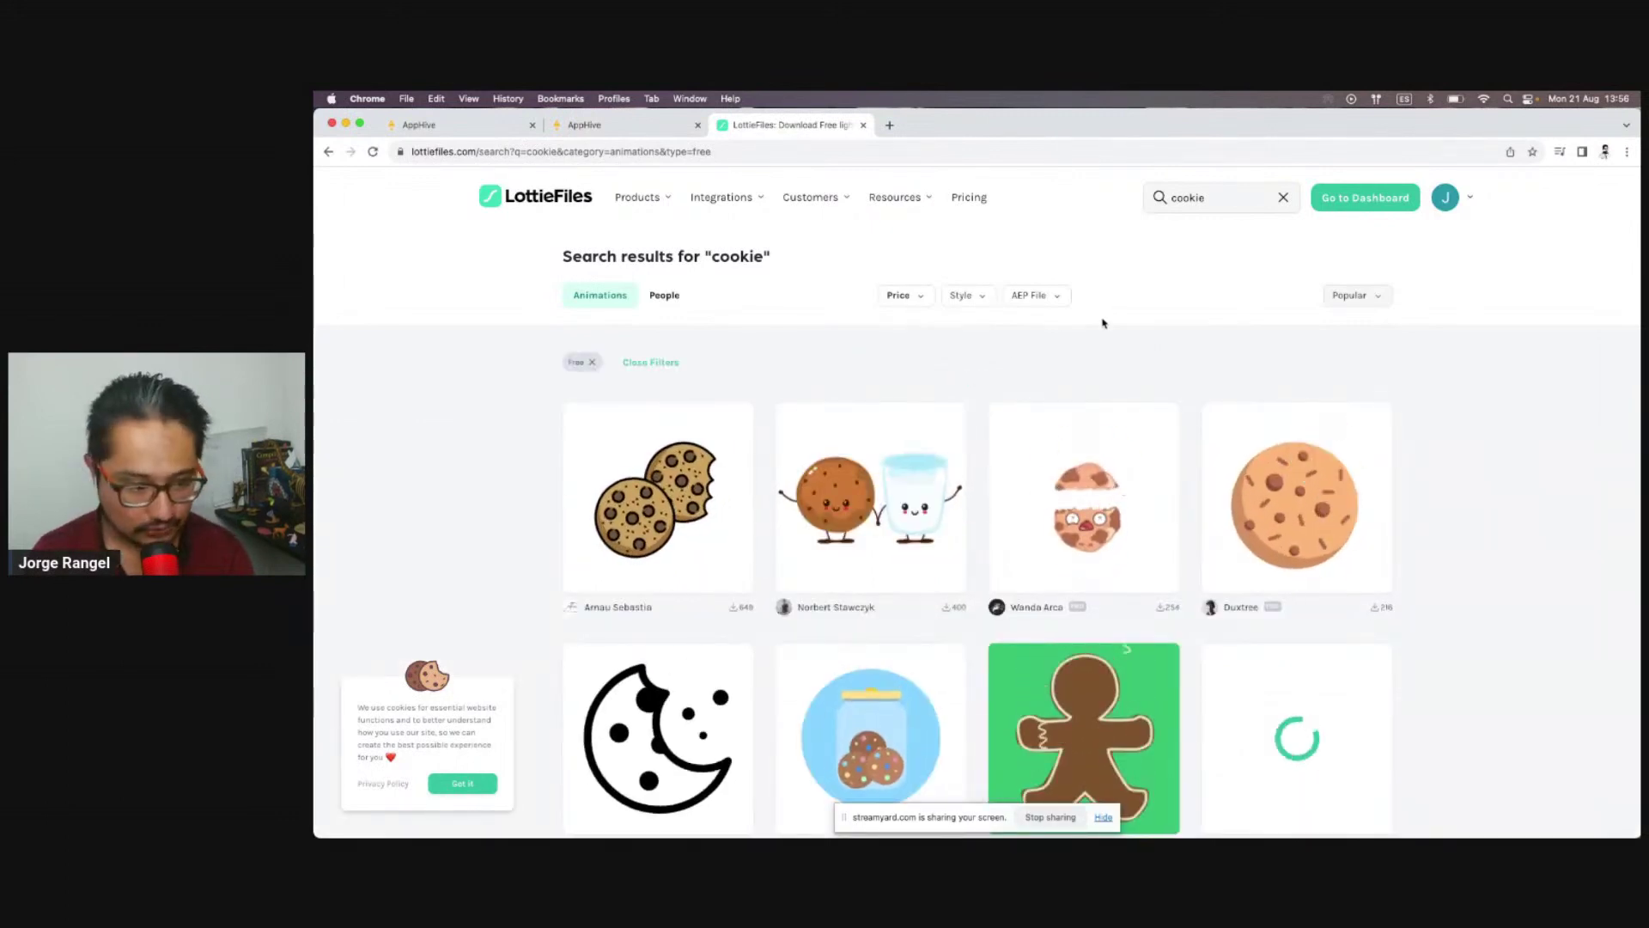
Download the 'cookie policy' animation as Lottie JSON and return to the AppHive tab.
scroll(1108, 563, "down", 3)
scroll(1109, 568, "down", 10)
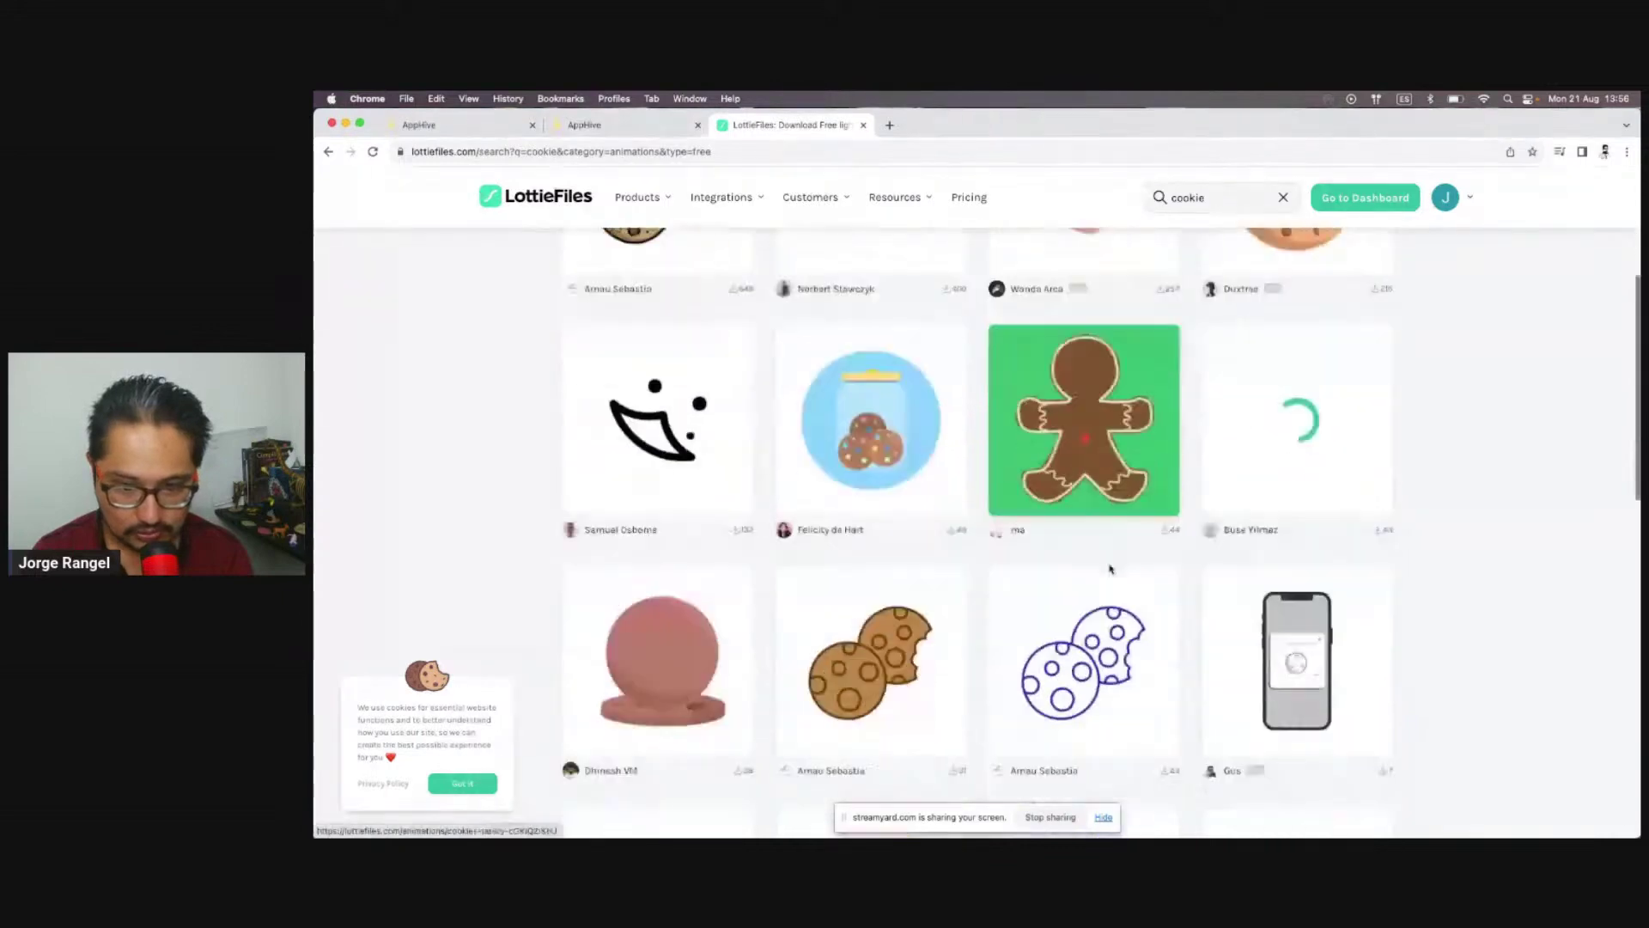
scroll(1110, 569, "down", 4)
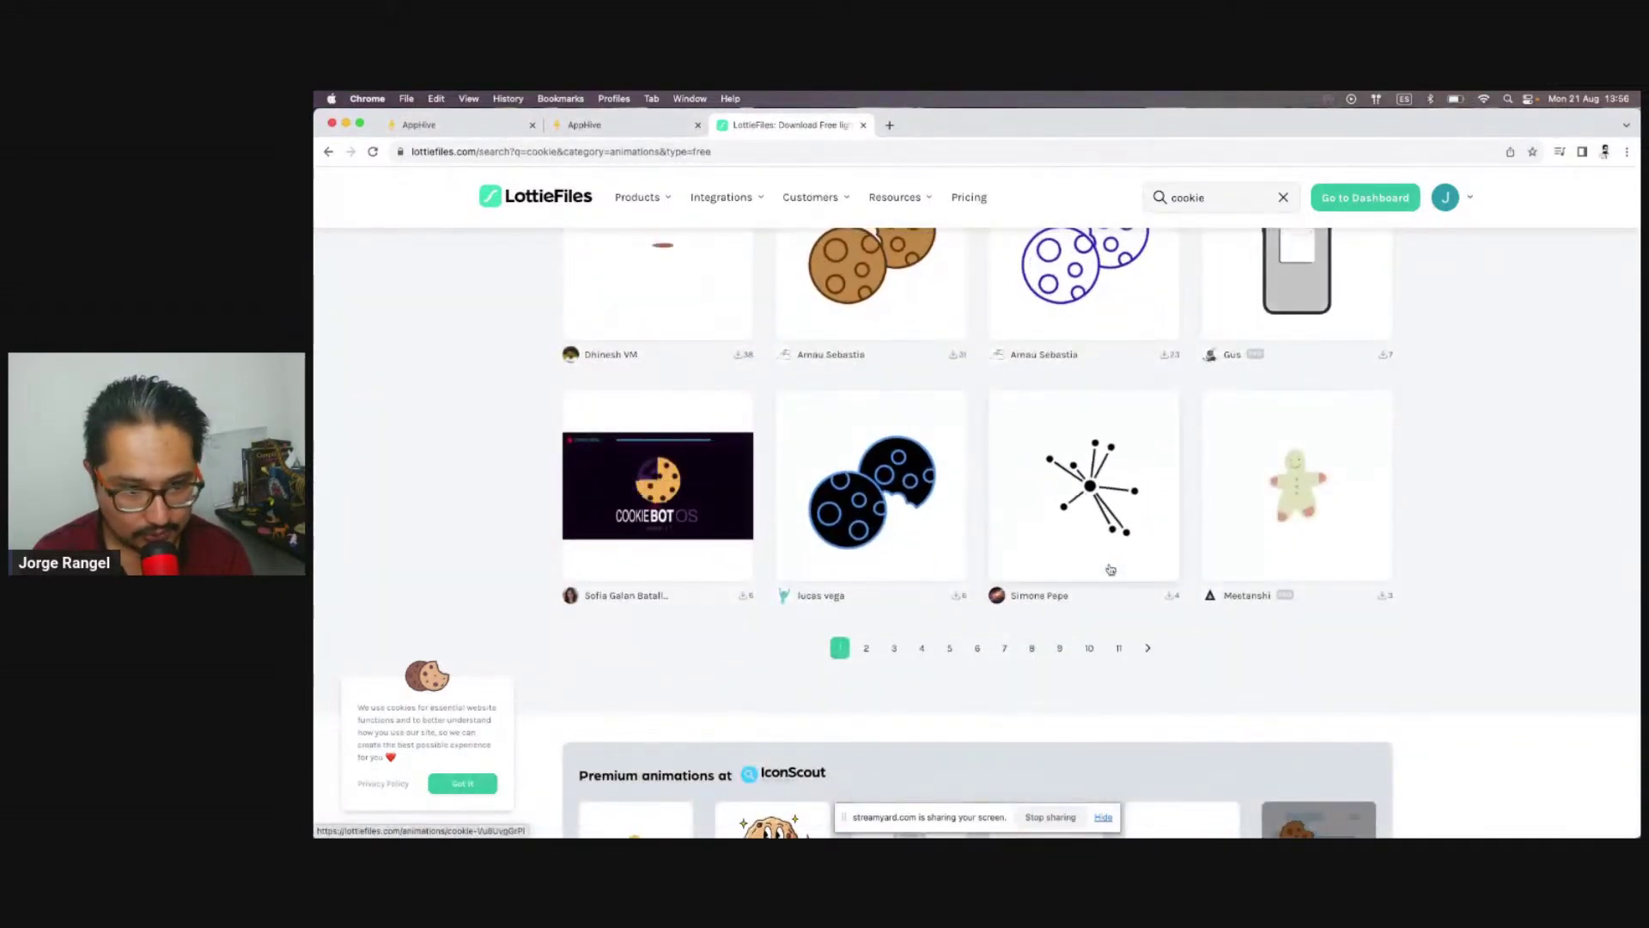
scroll(1110, 569, "up", 6)
scroll(1110, 569, "up", 11)
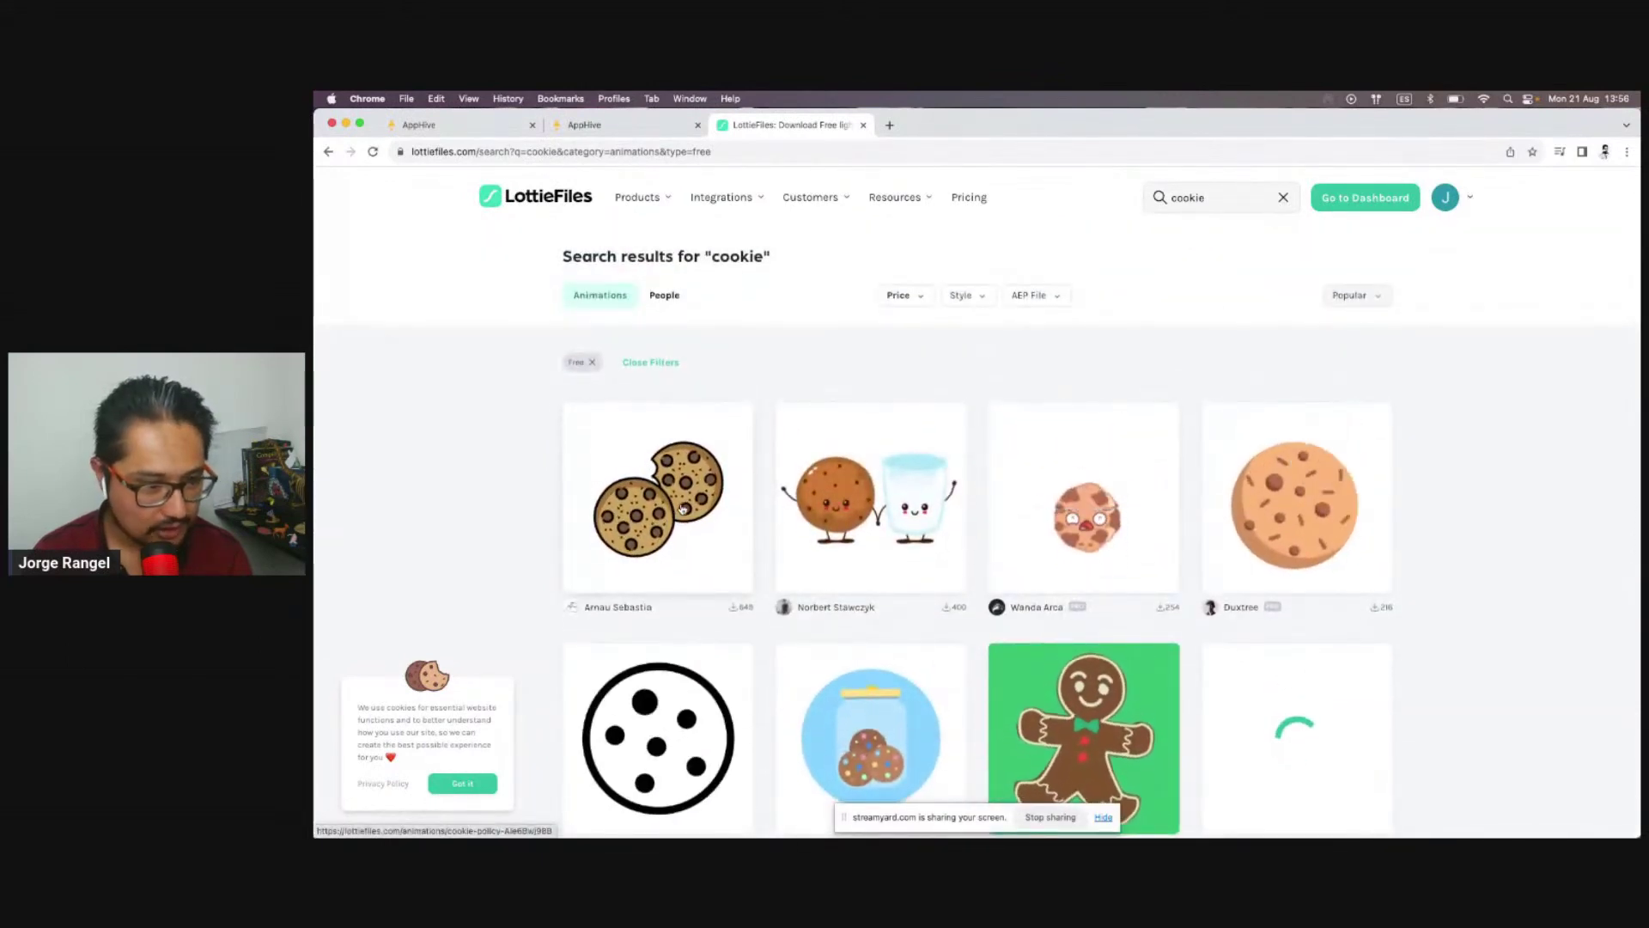
scroll(678, 473, "down", 8)
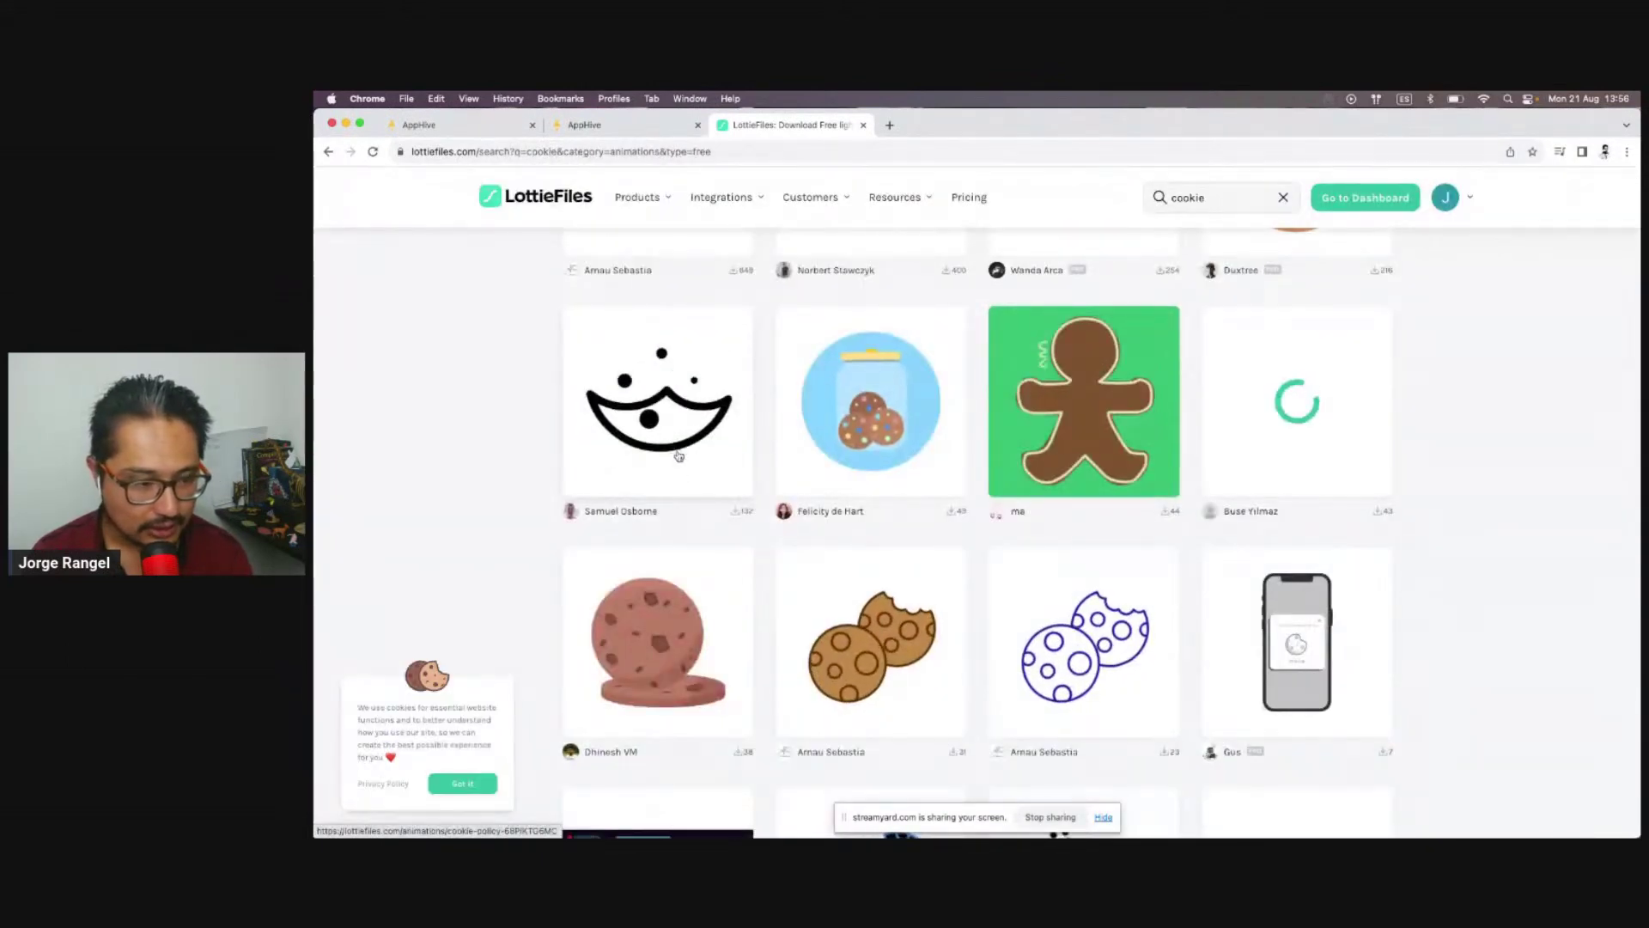
scroll(679, 473, "up", 8)
left_click(651, 509)
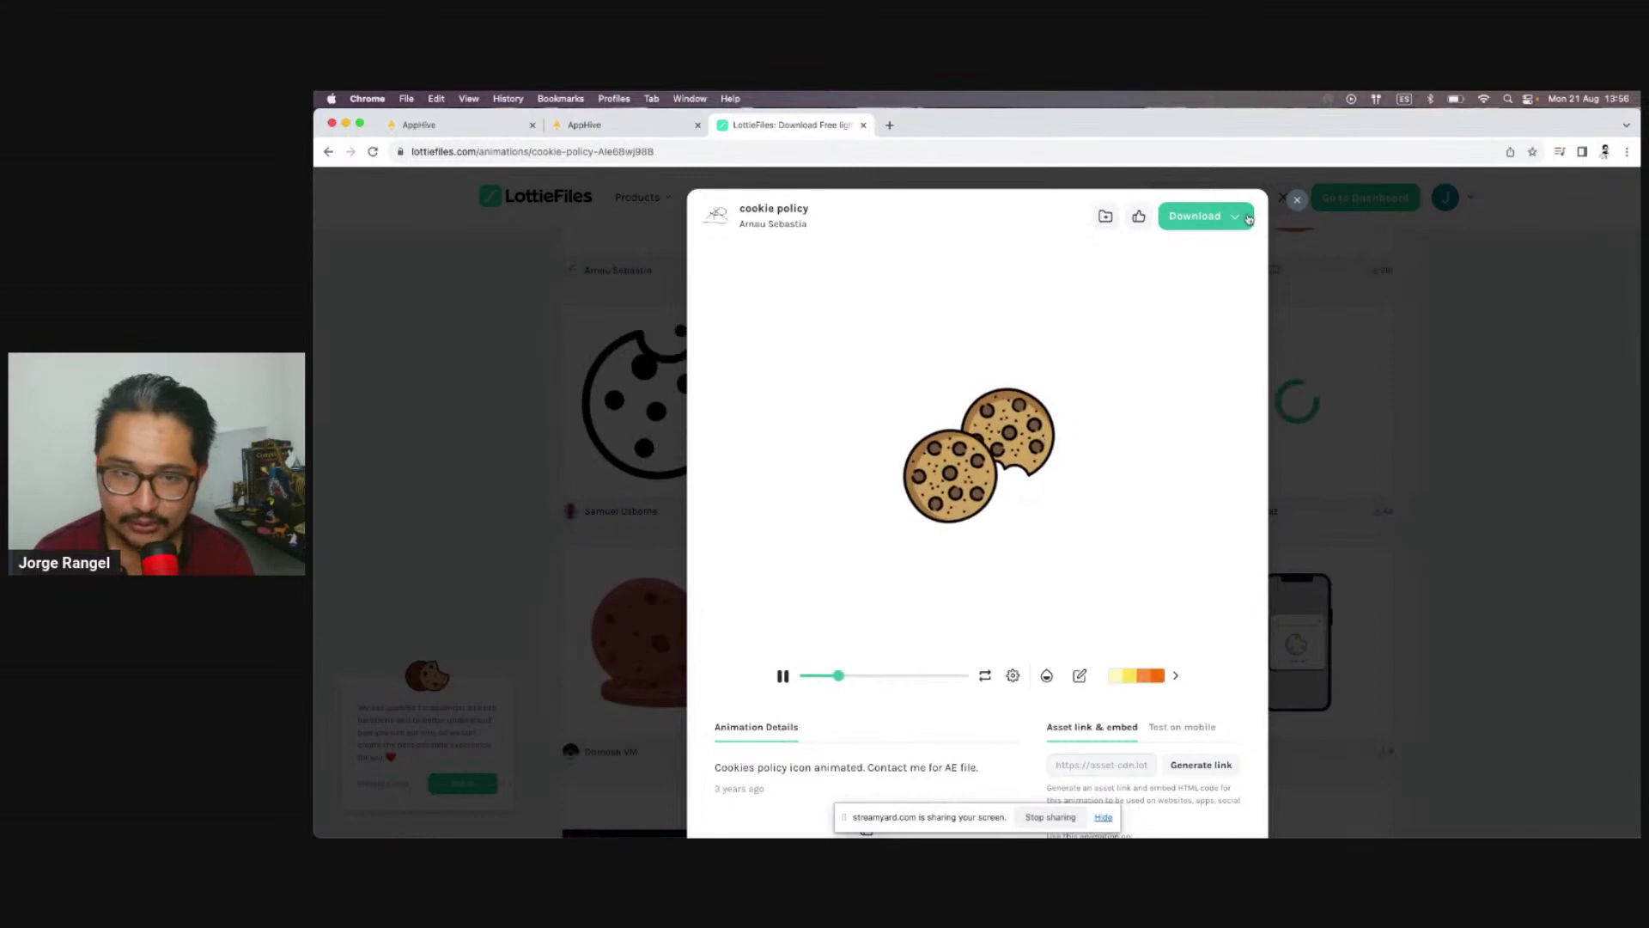
left_click(1195, 215)
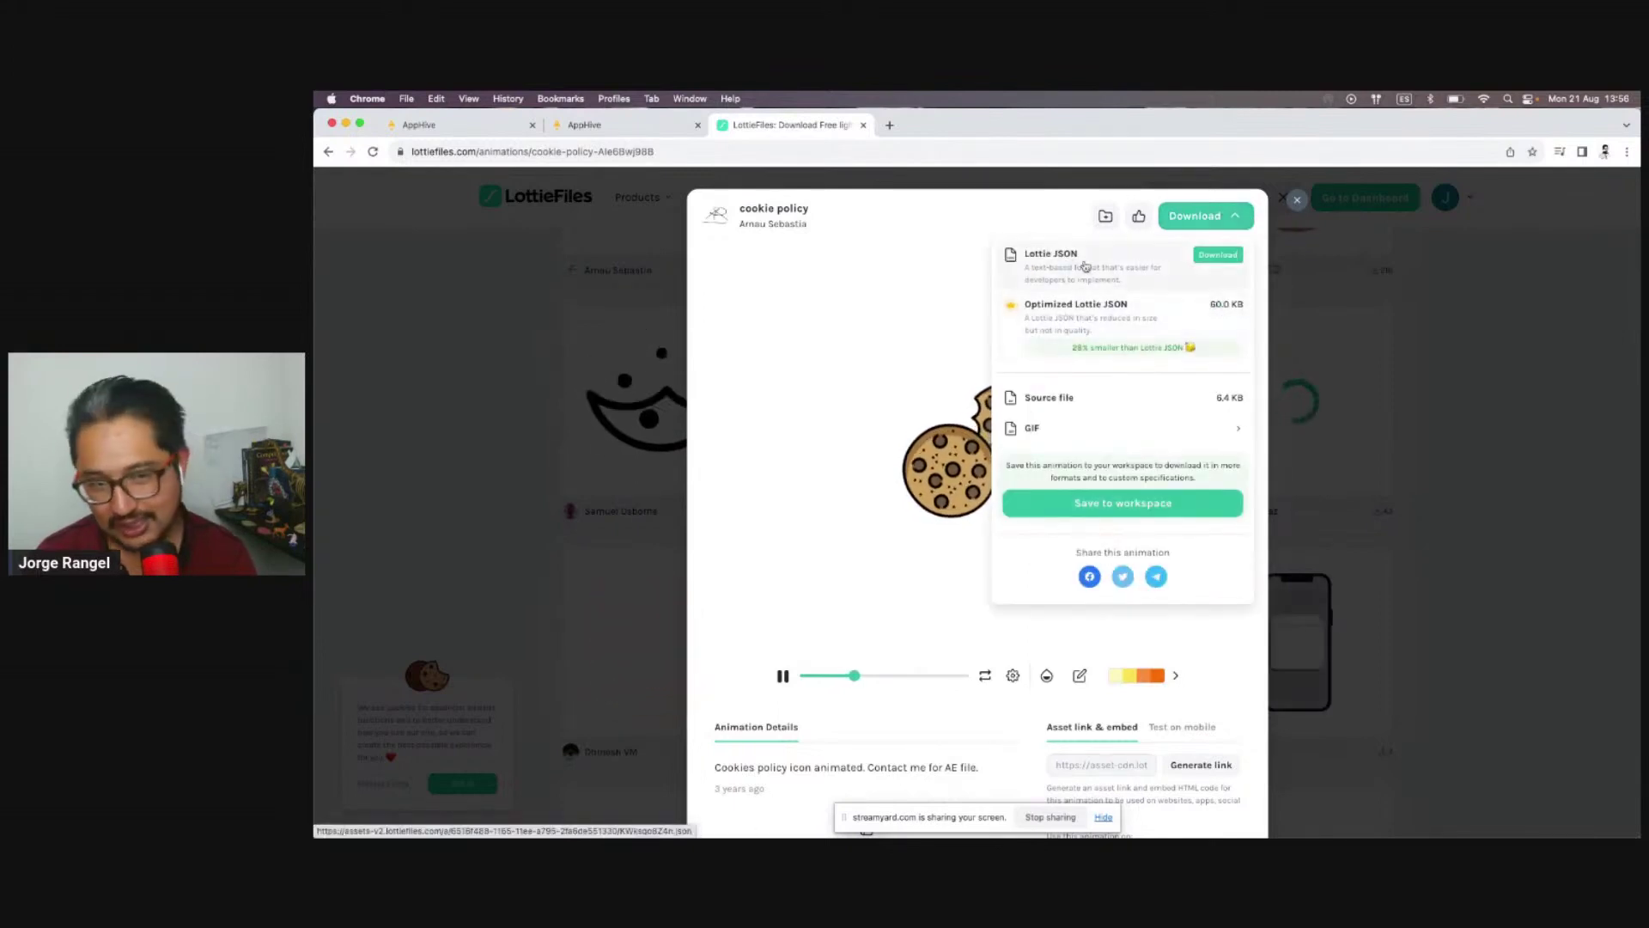
left_click(1114, 267)
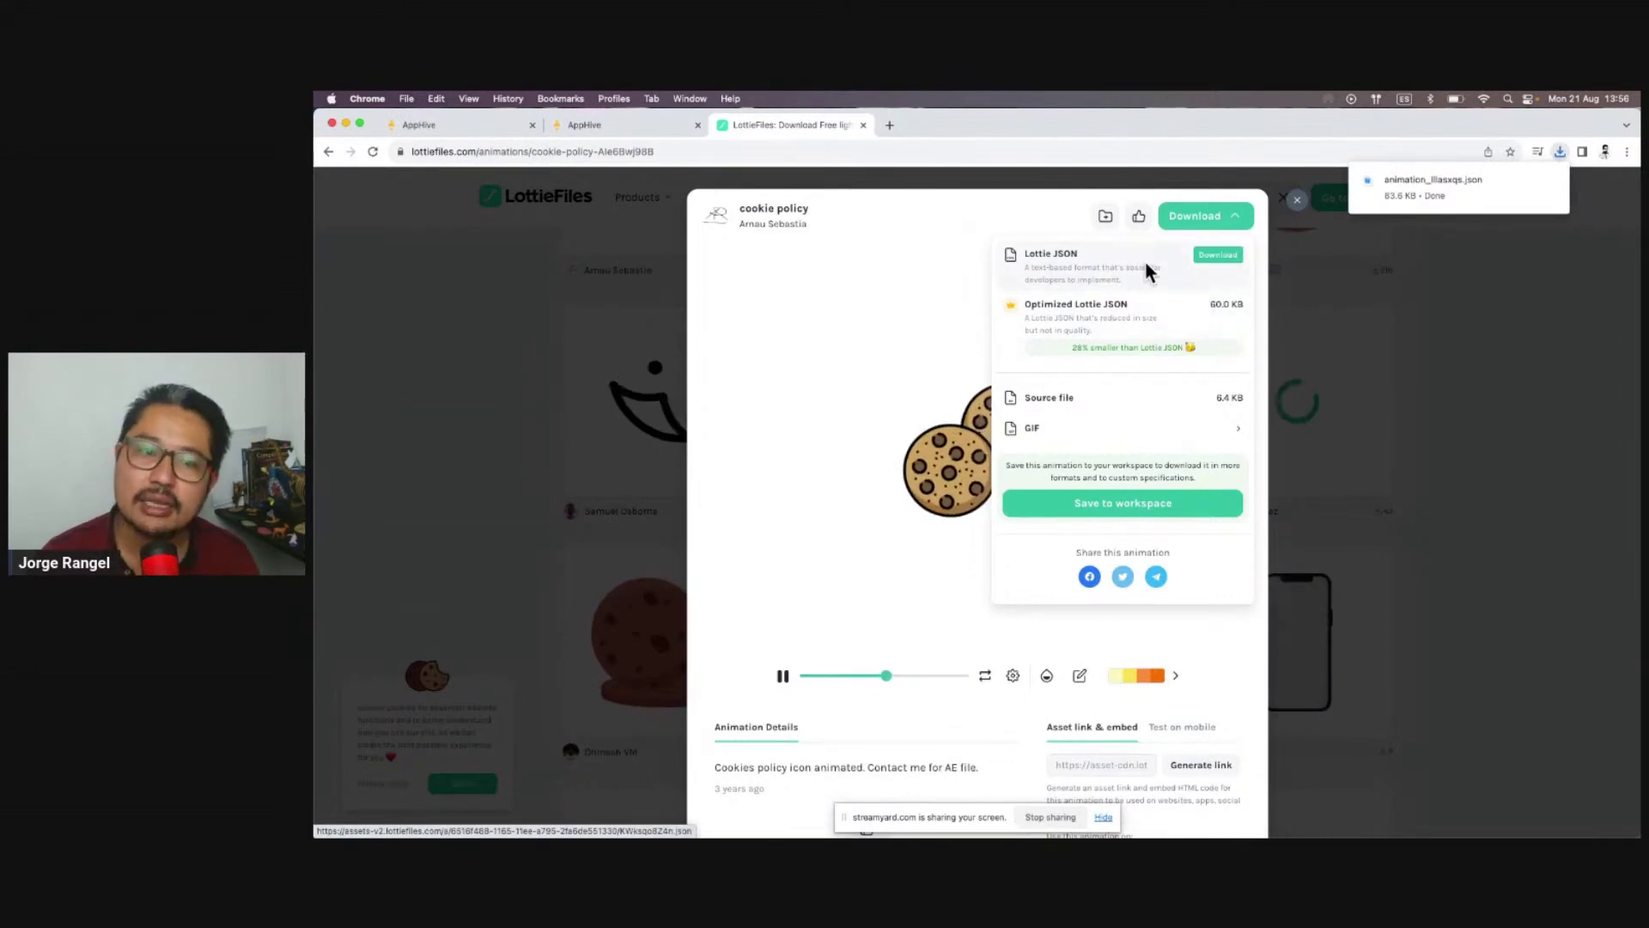
left_click(599, 127)
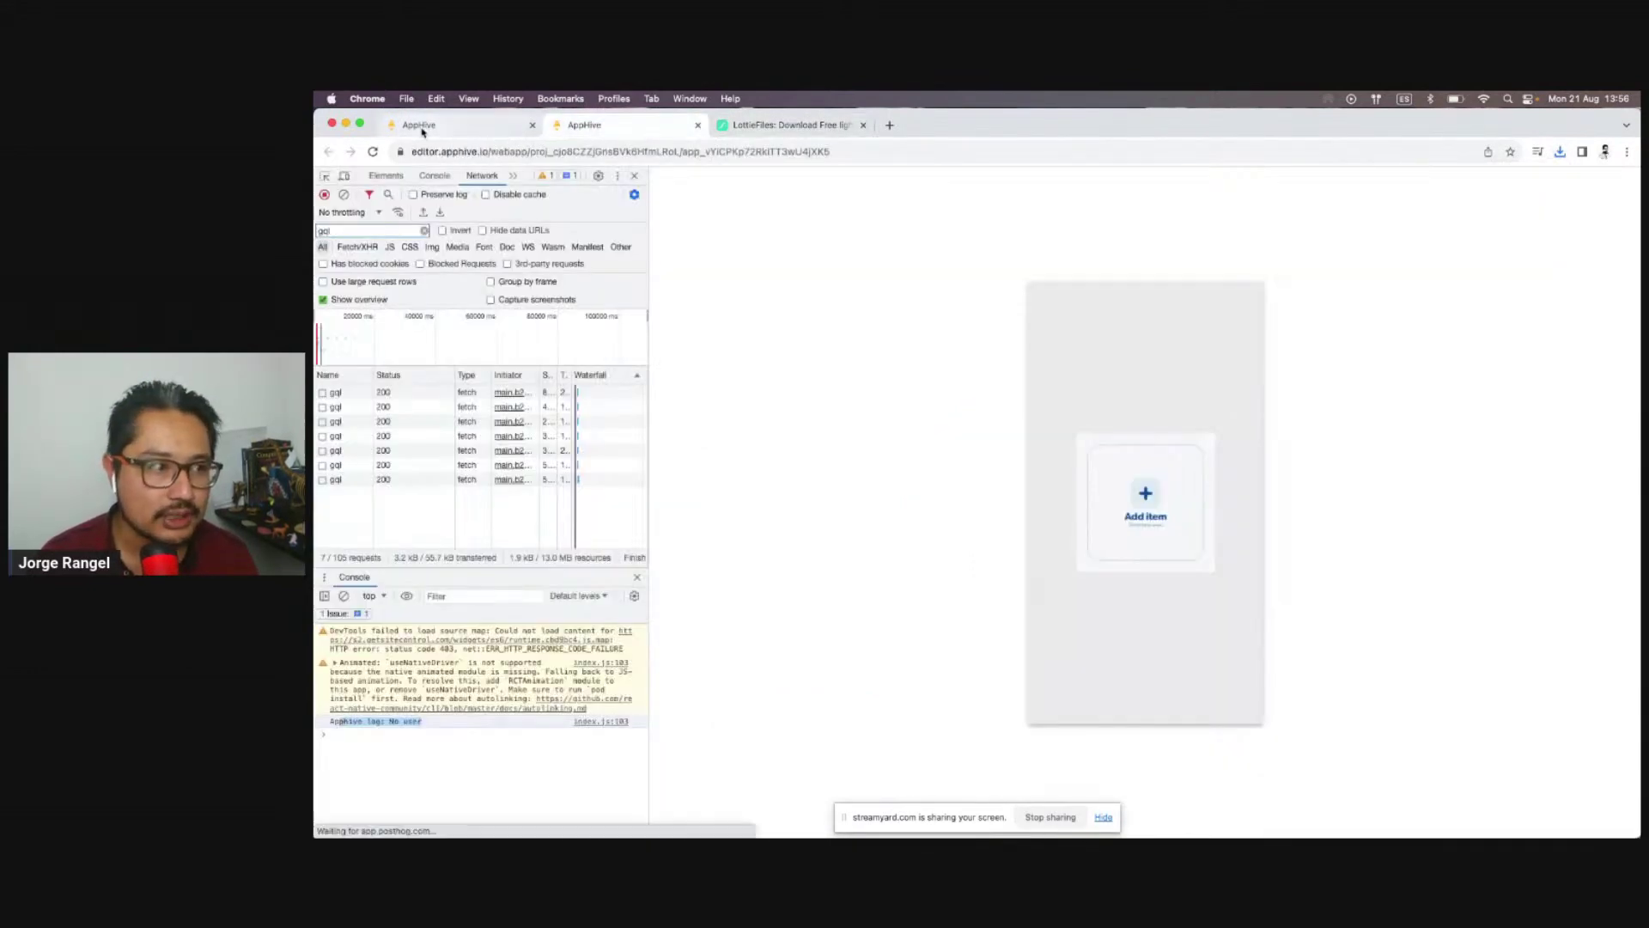
Upload Downloads/animation_lllasxqs.json and apply it as the image element's cookie Lottie animation.
left_click(423, 127)
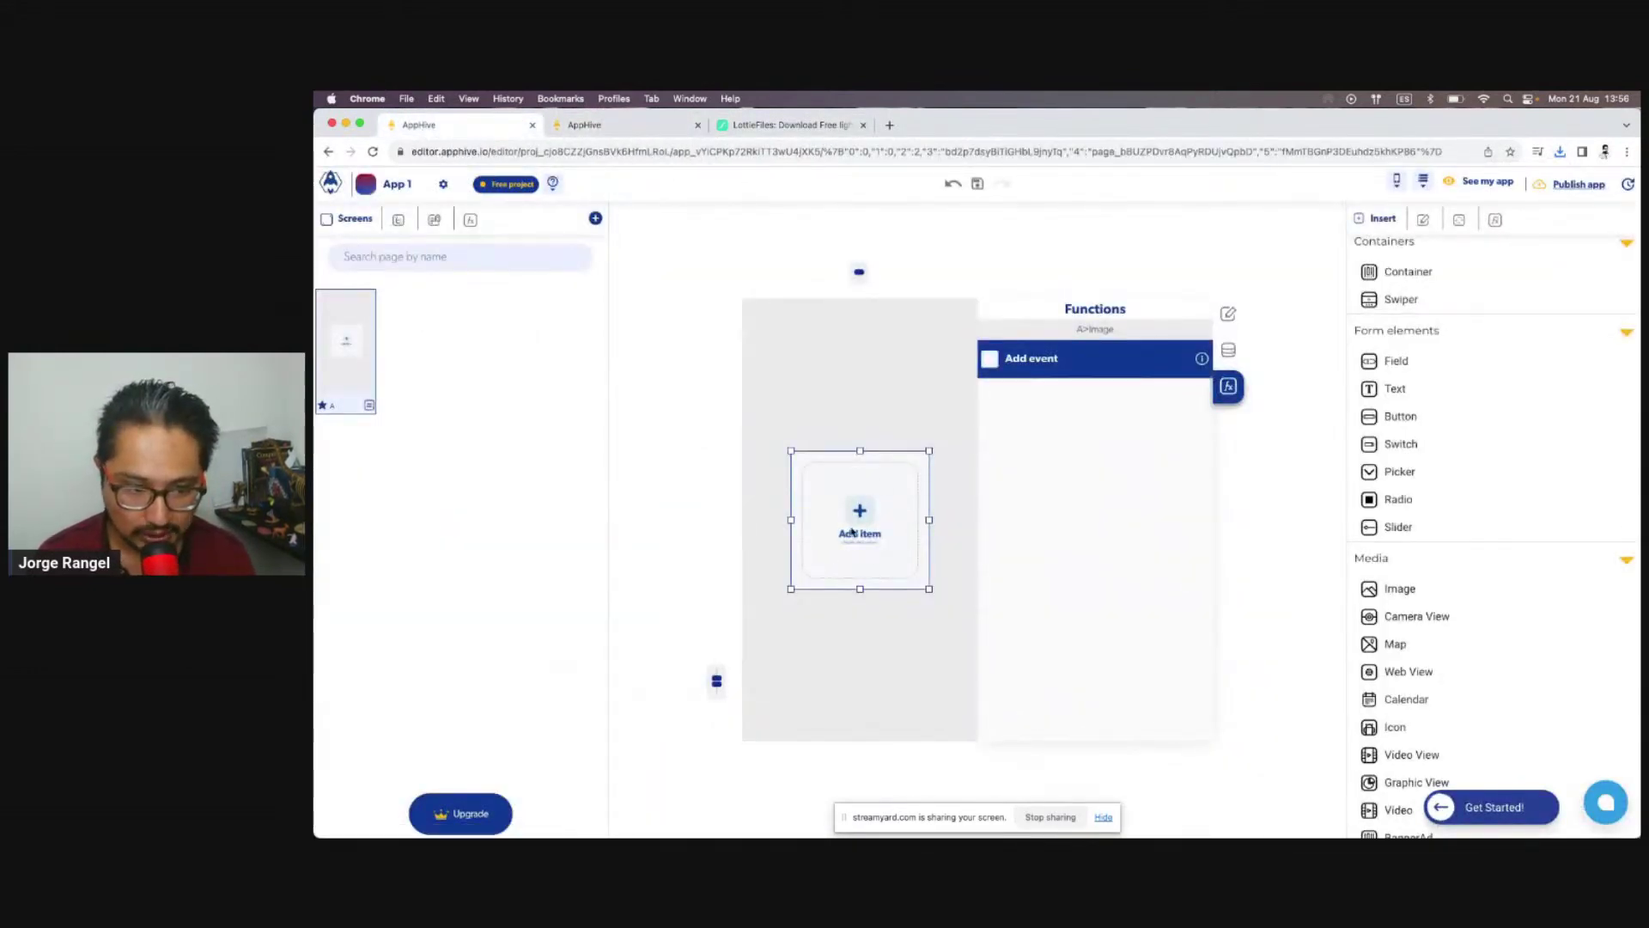
left_click(852, 533)
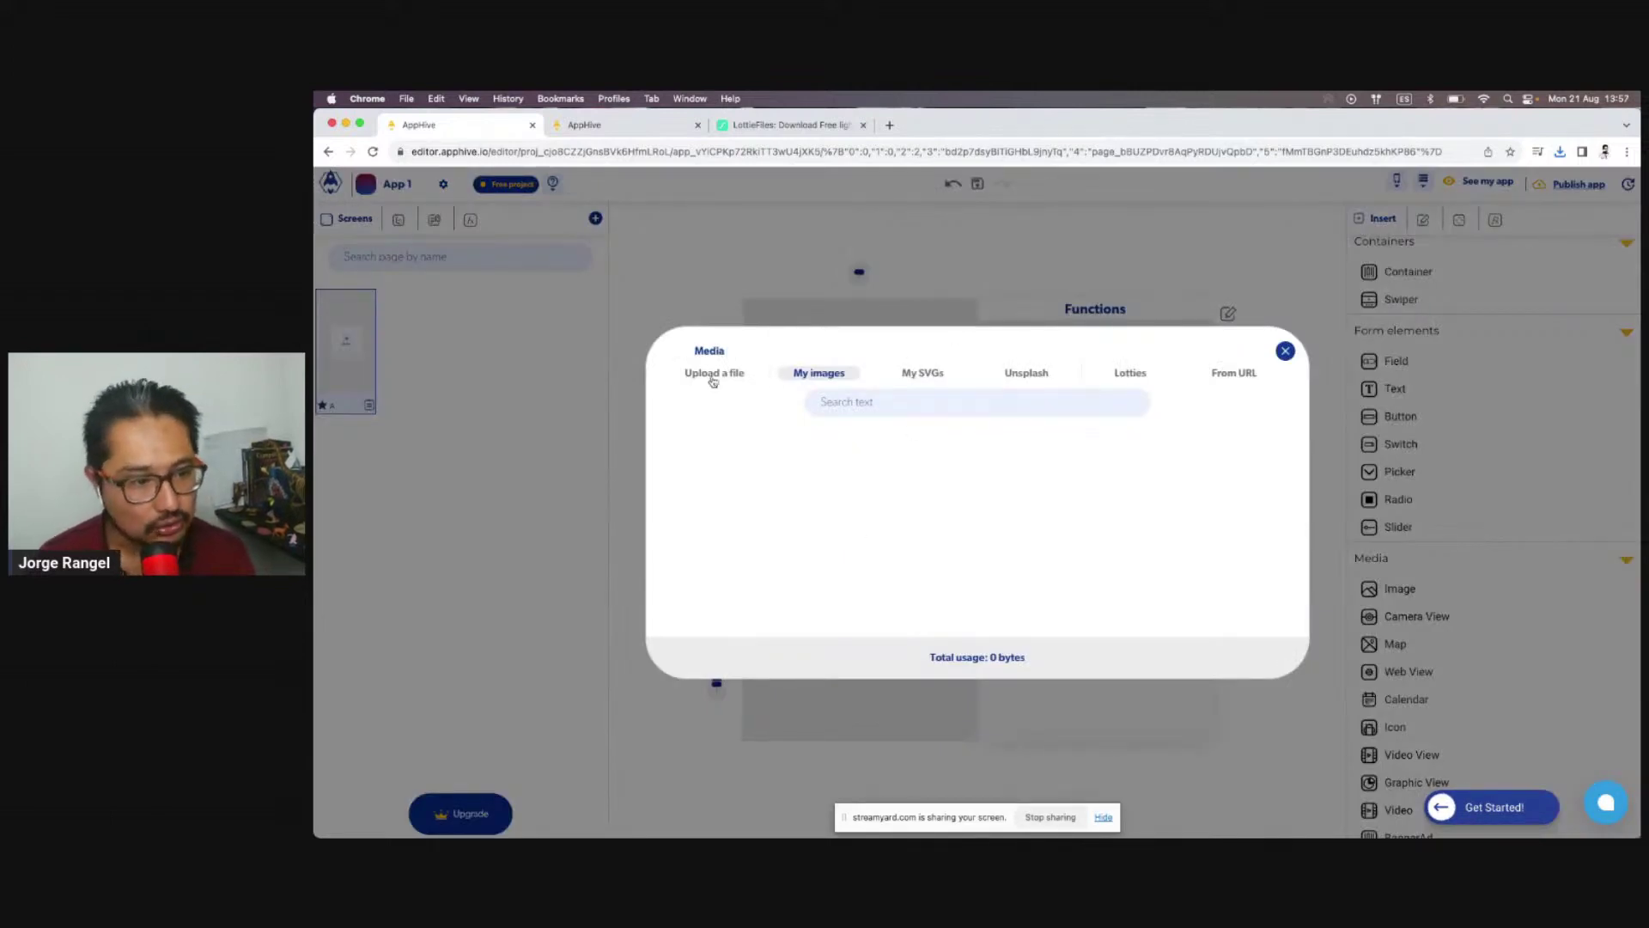
left_click(712, 378)
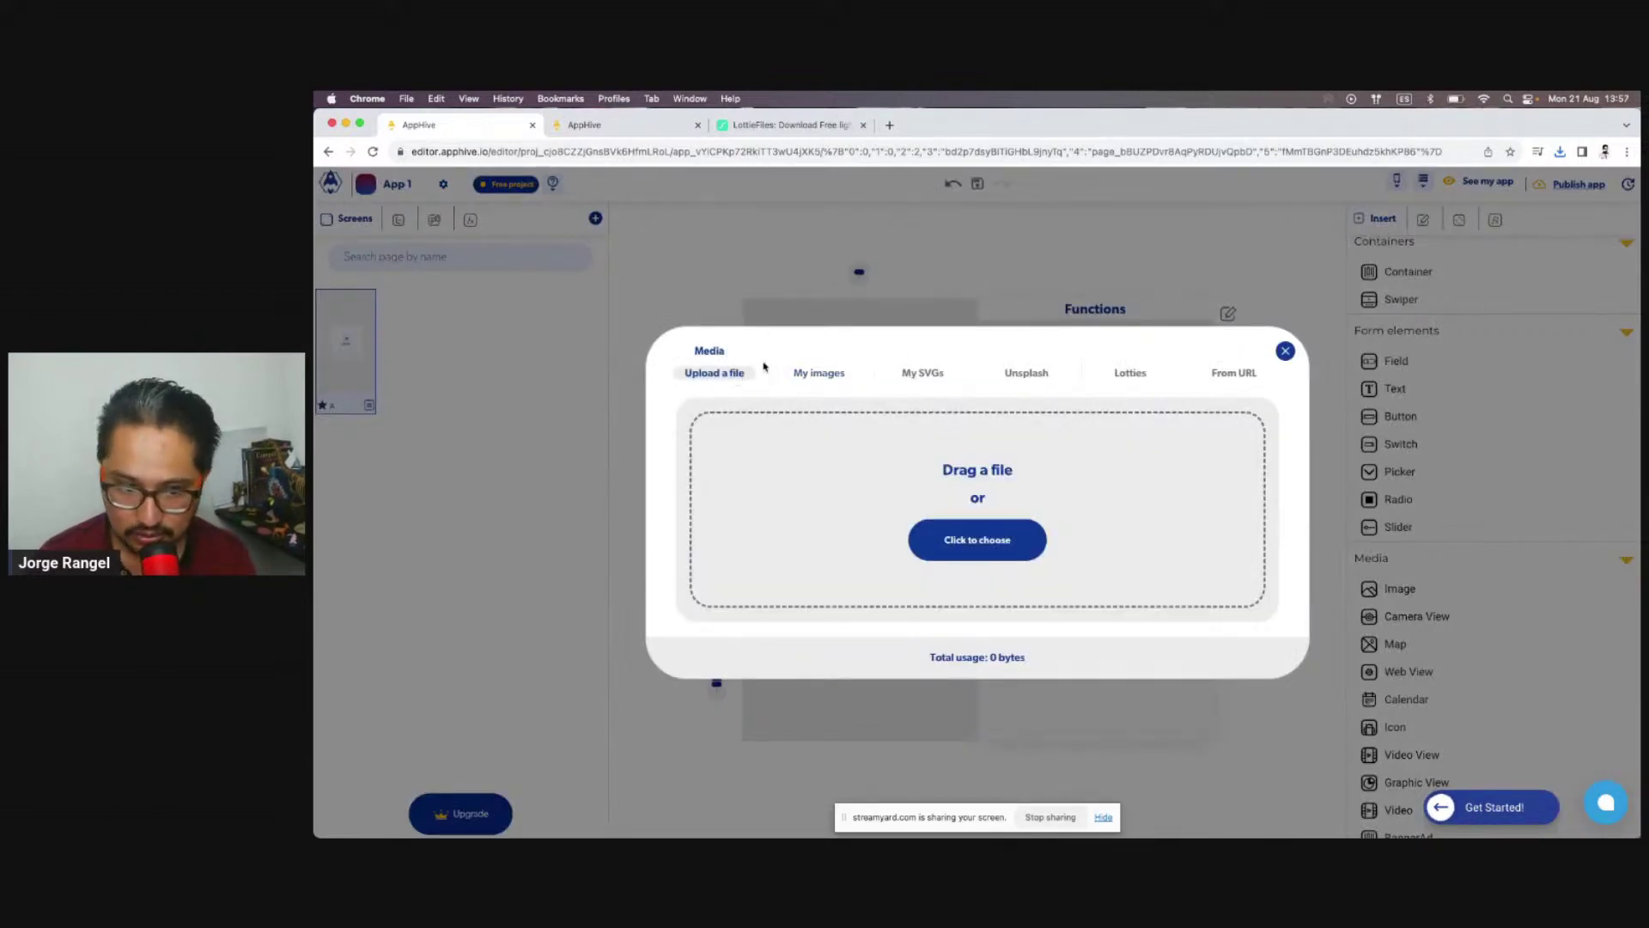
left_click(994, 543)
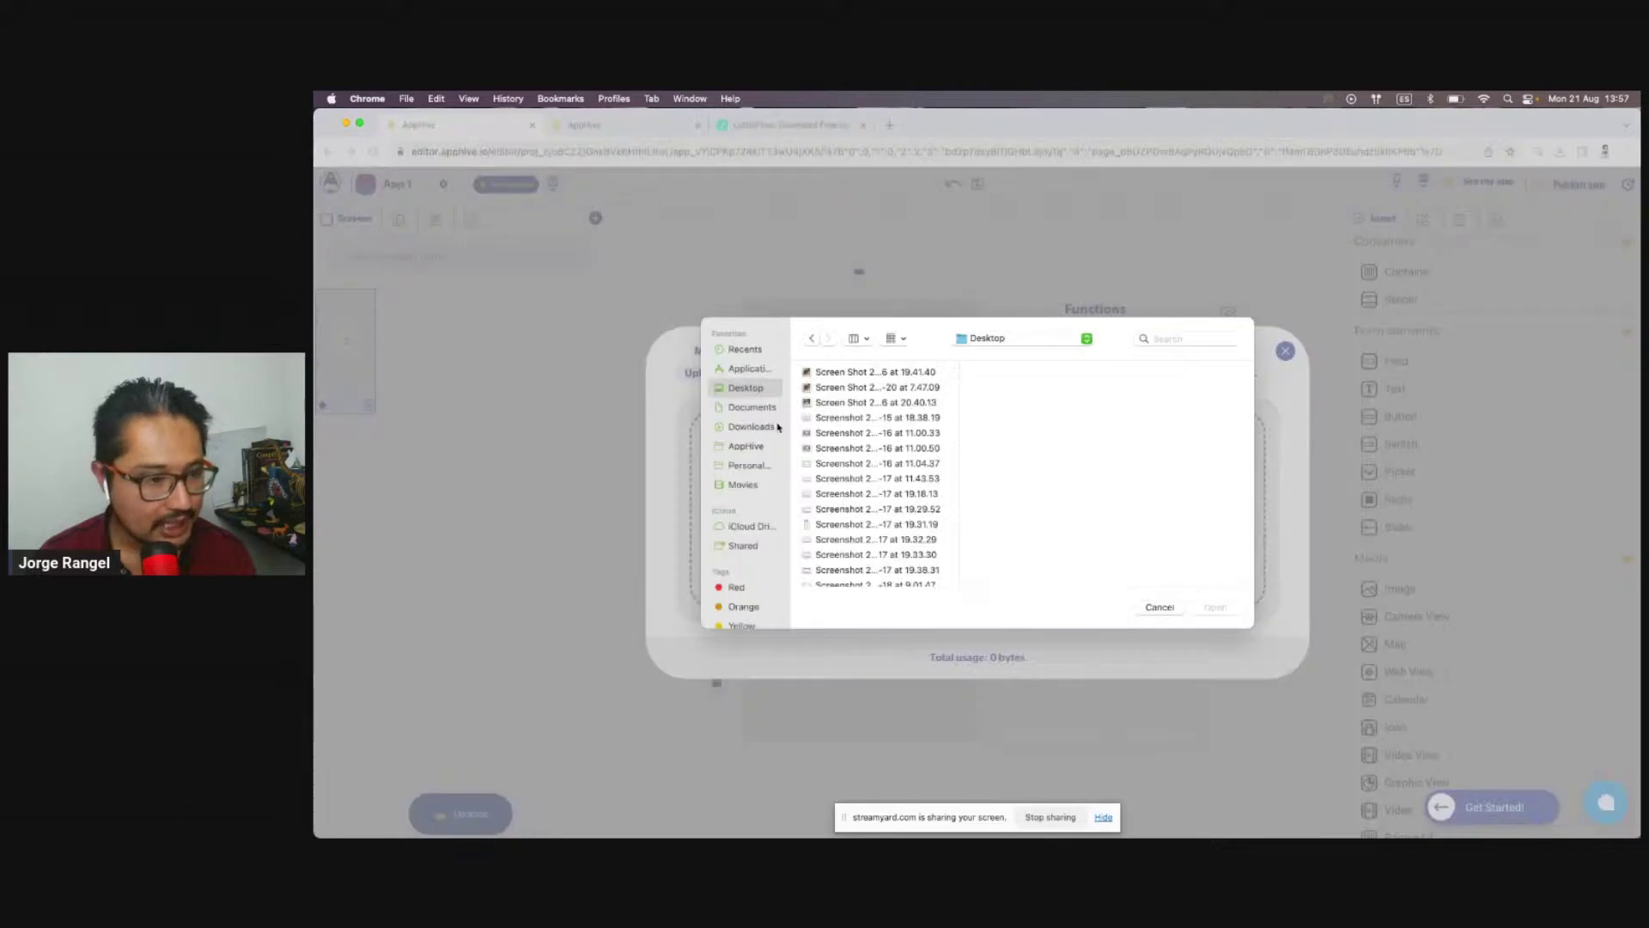
left_click(761, 430)
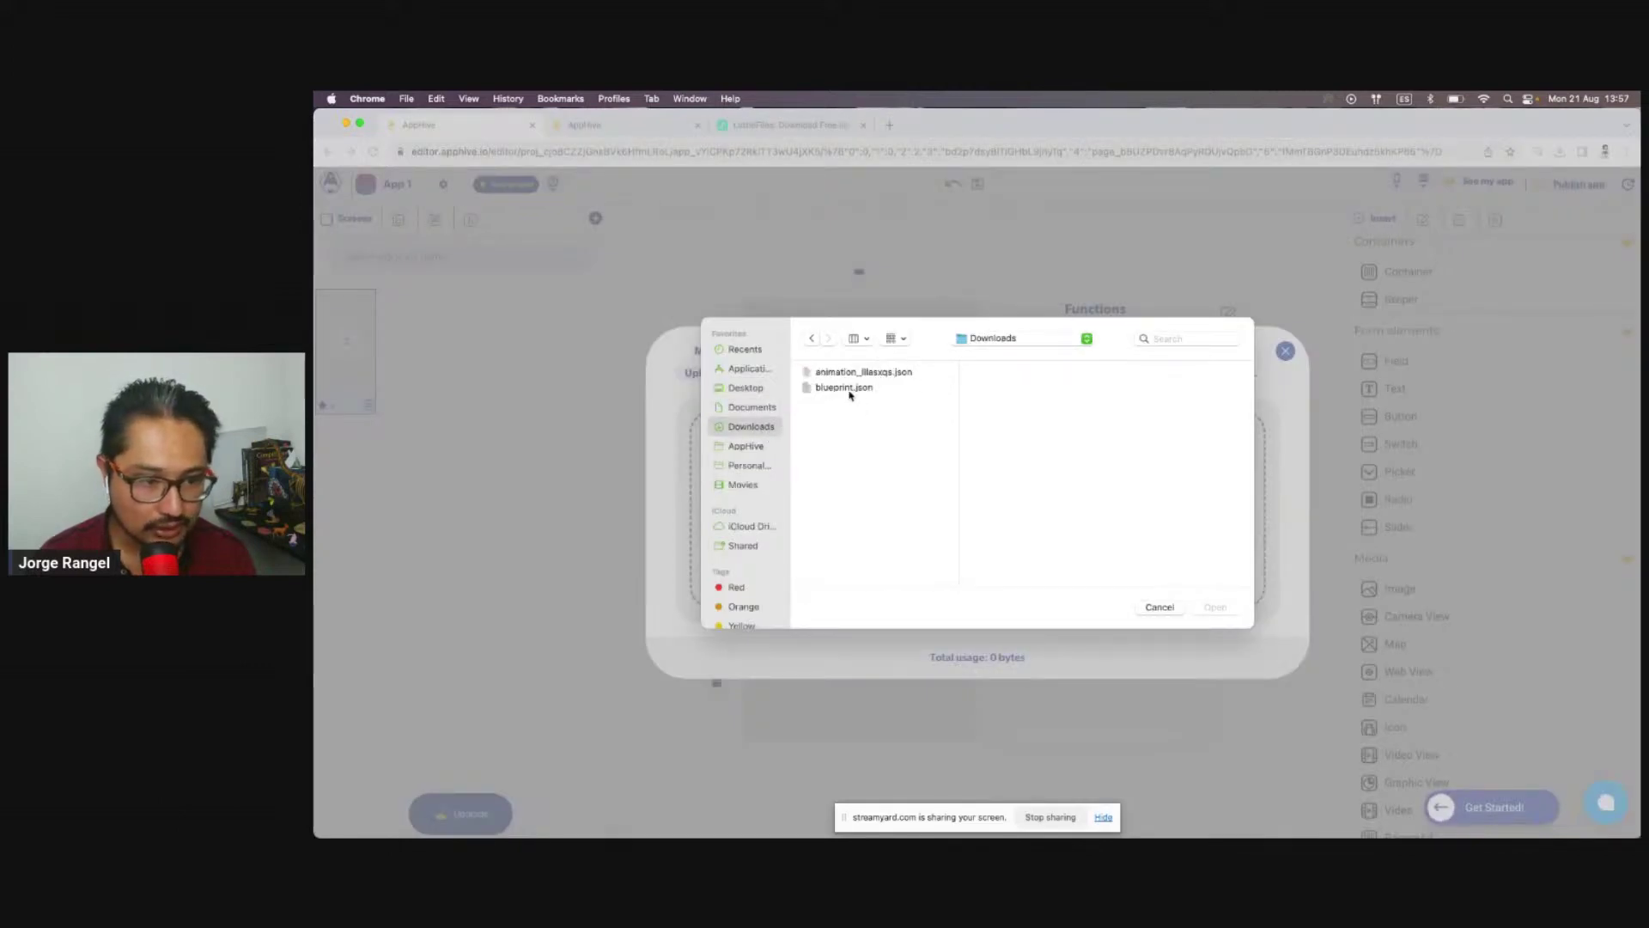
left_click(869, 375)
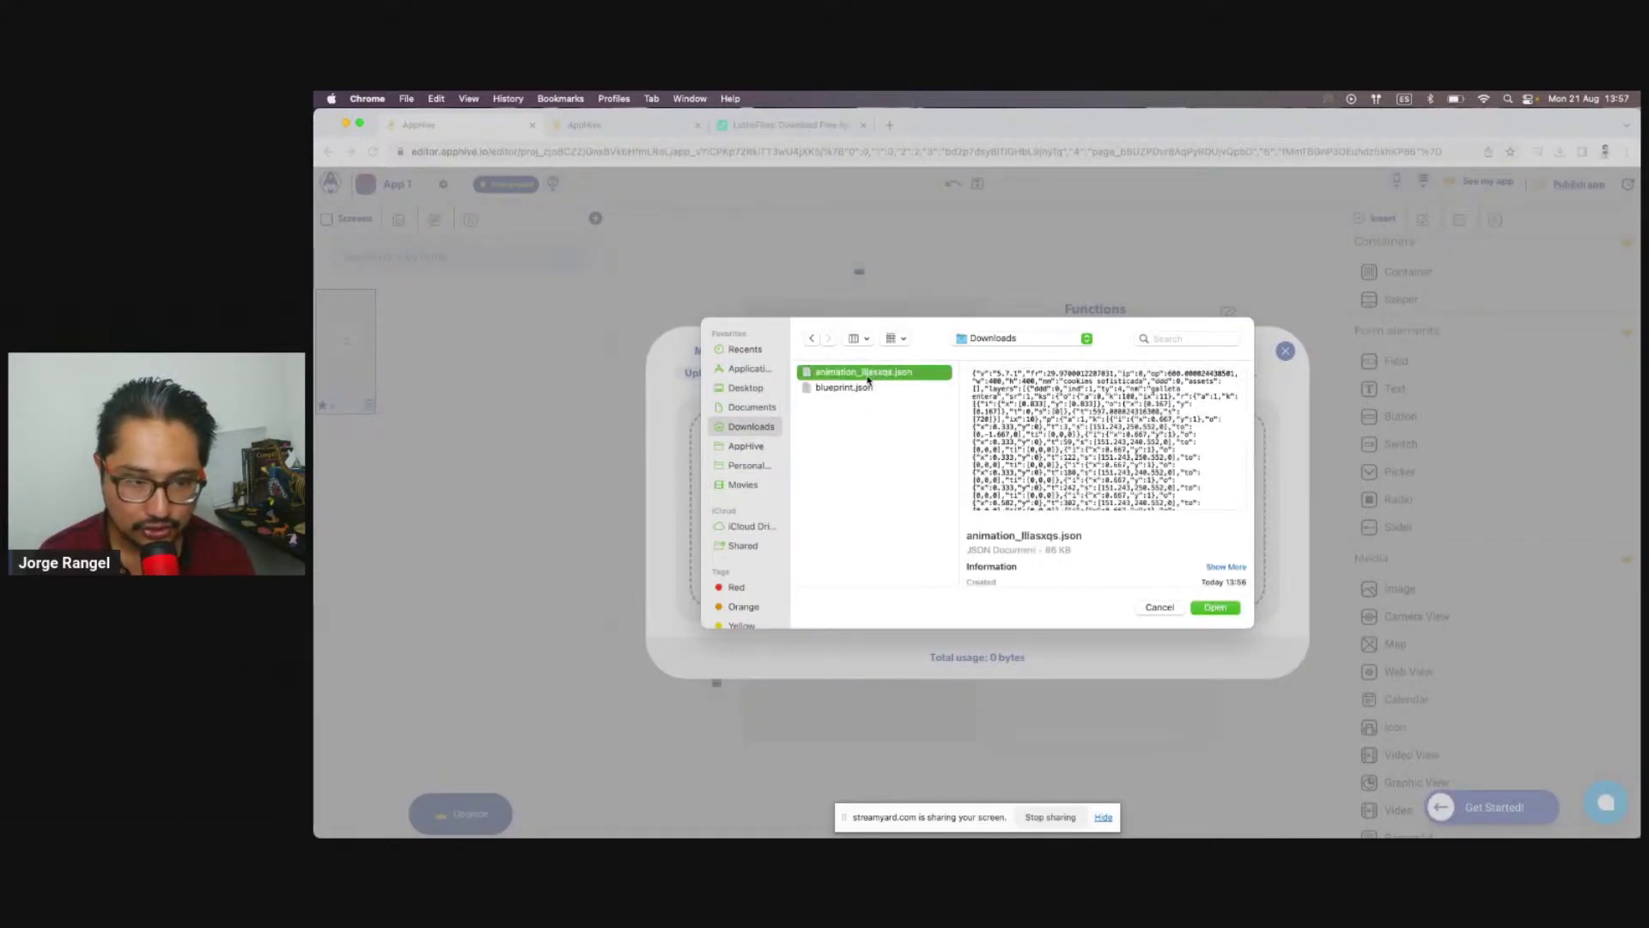
double_click(868, 376)
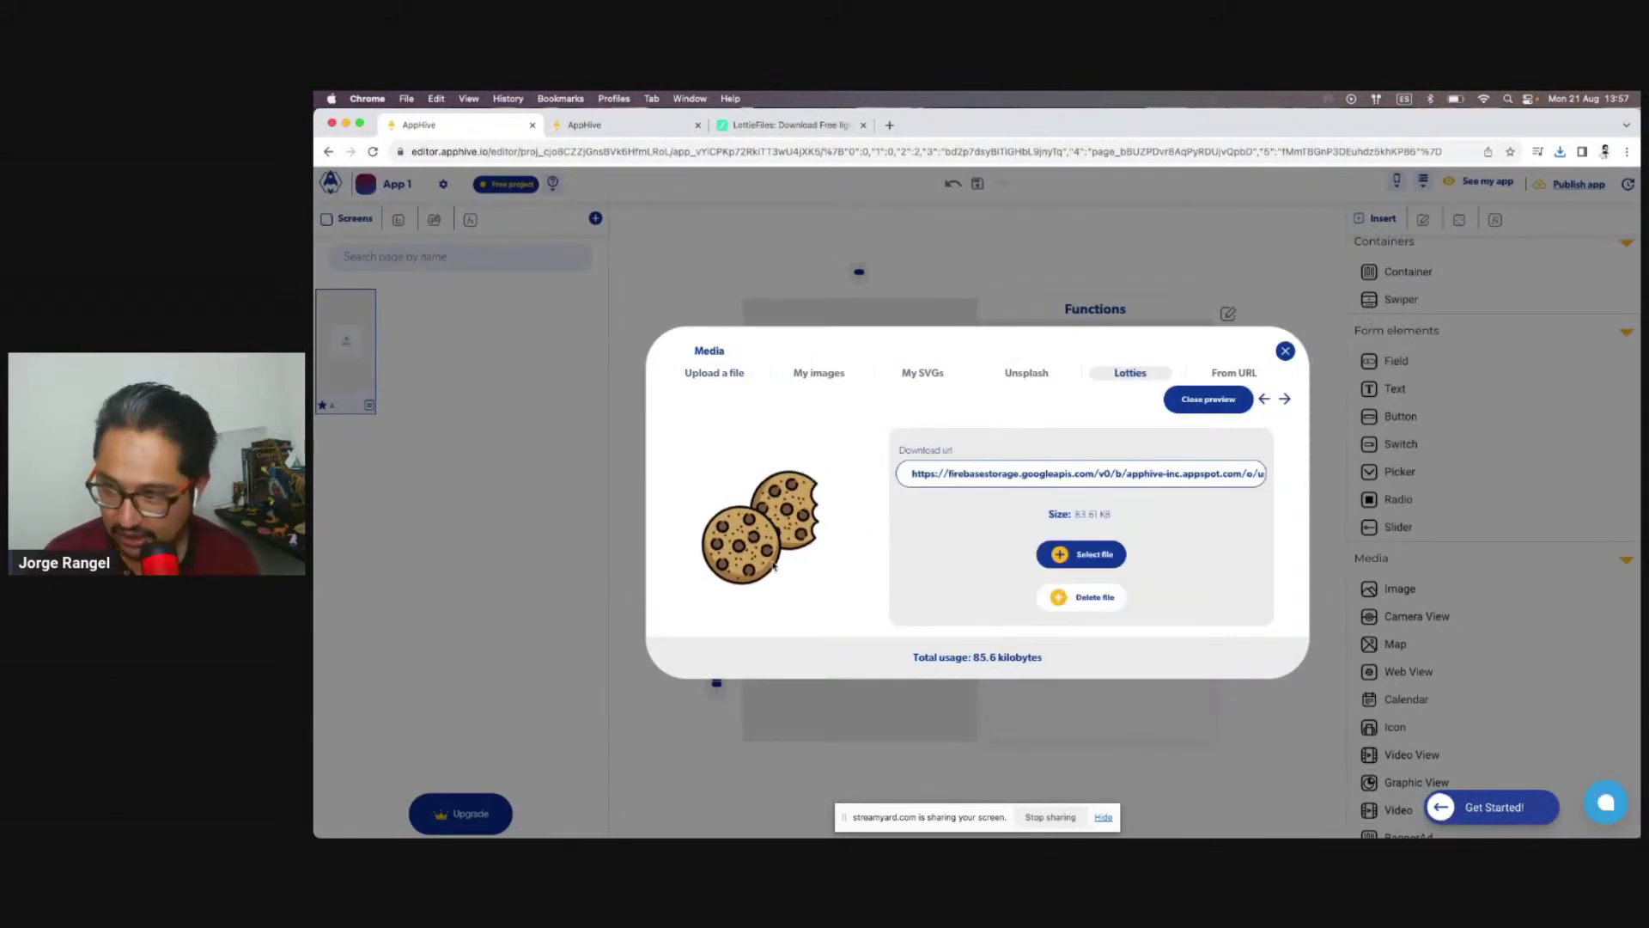
left_click(1065, 552)
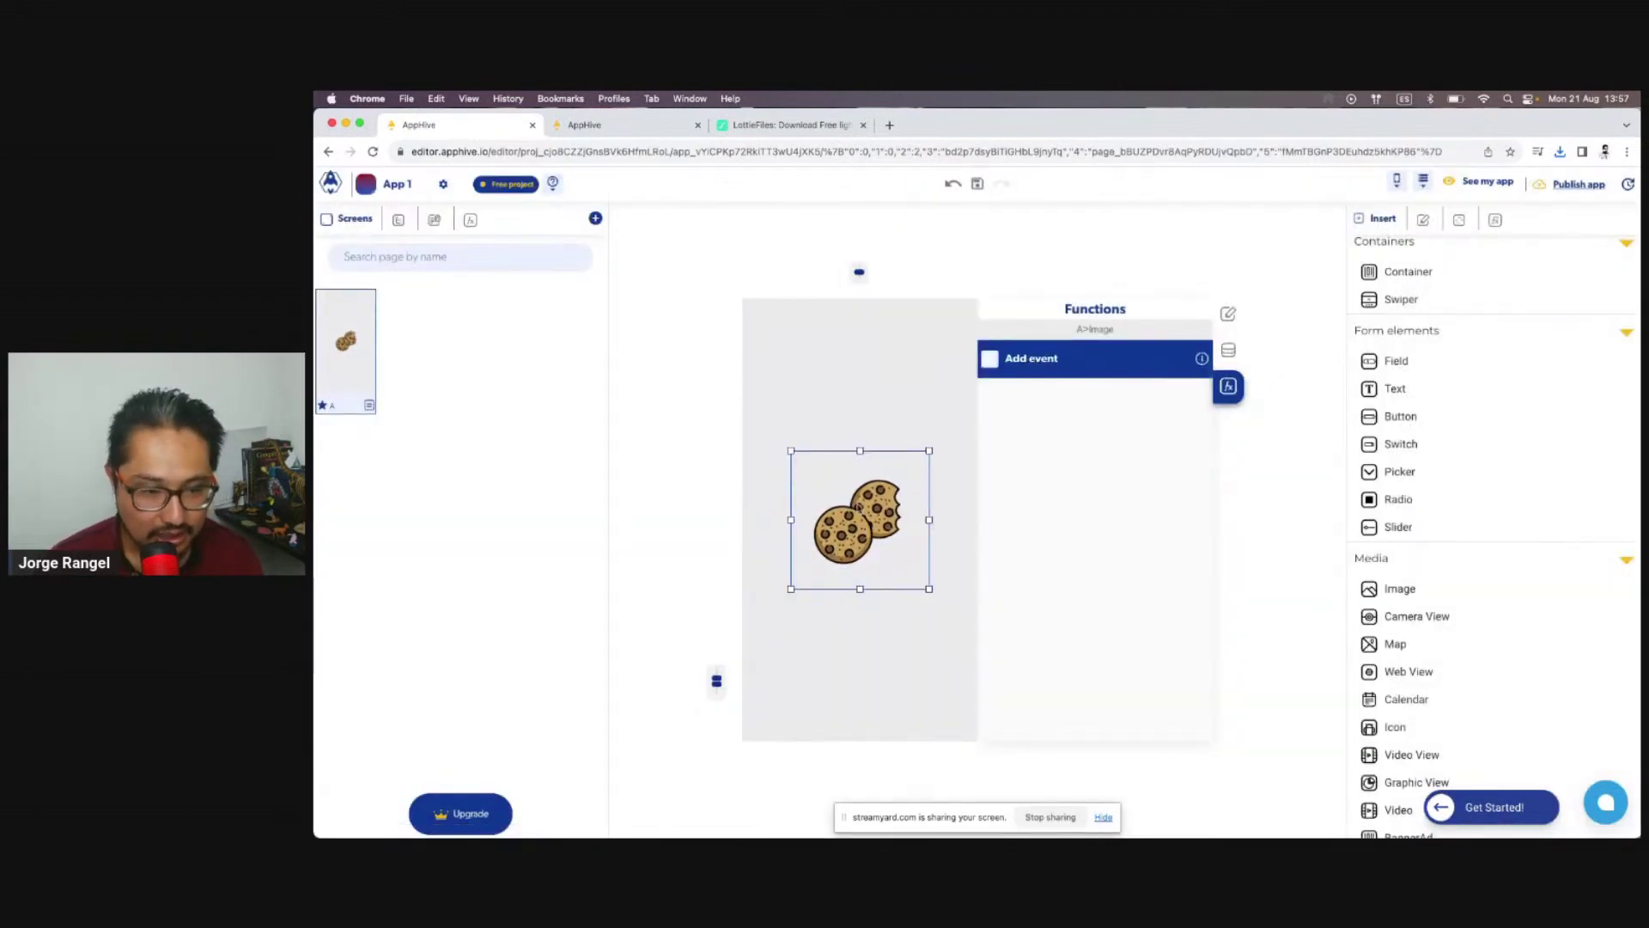
Show the page's onLoad functions and reload the app preview to confirm the console logs 'No user'.
left_click(899, 369)
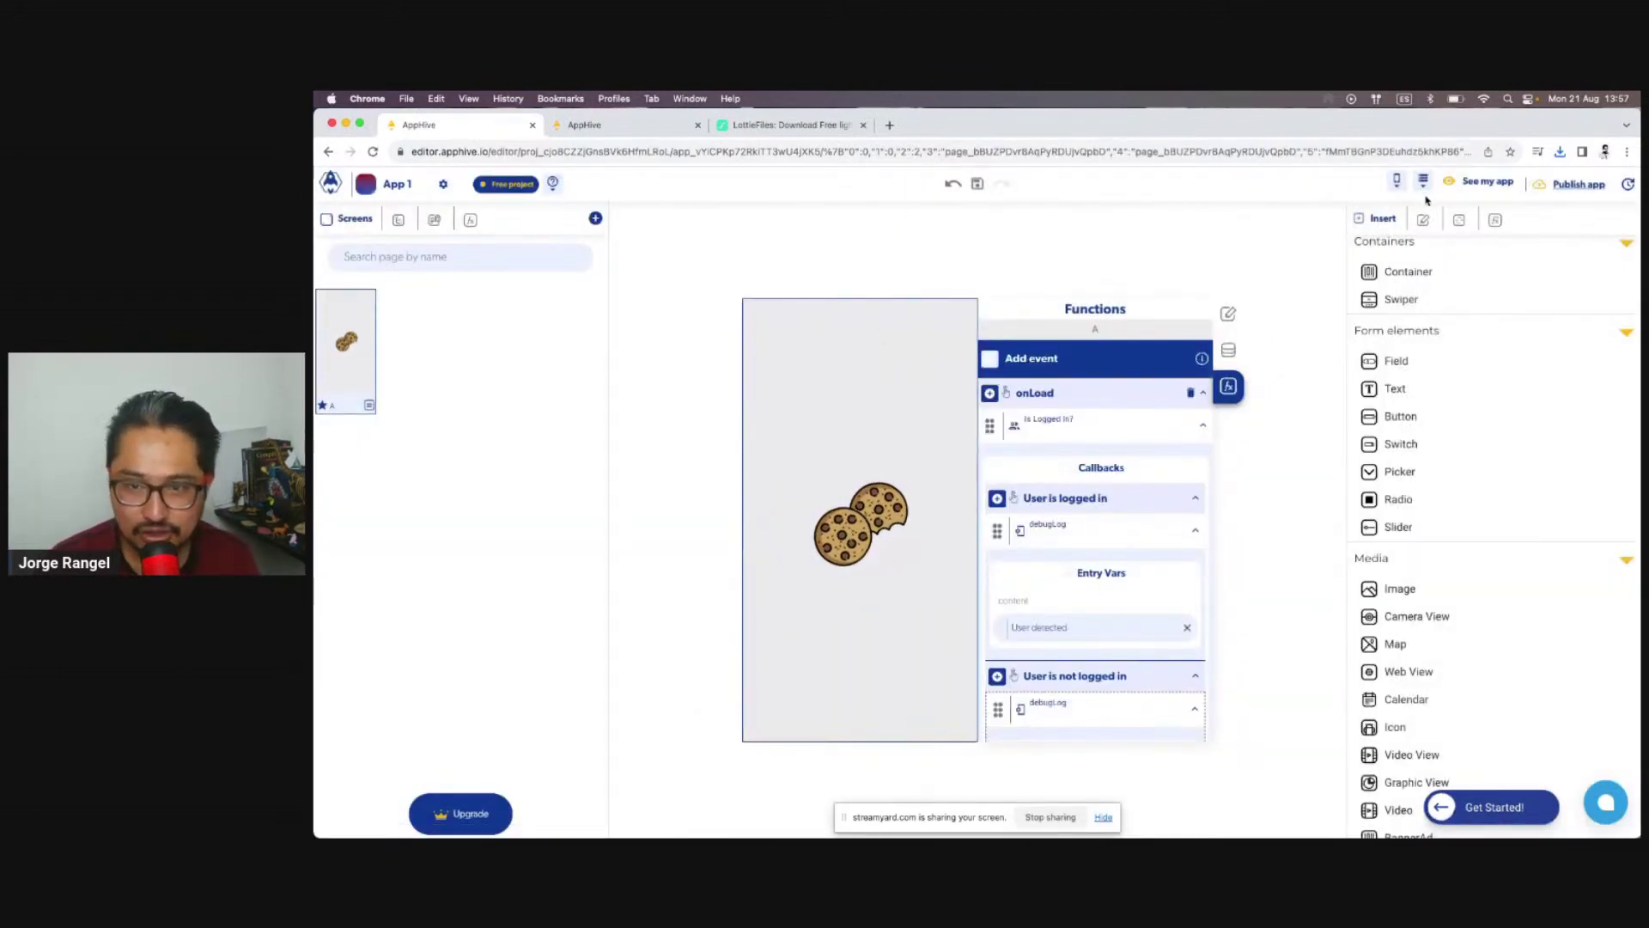
left_click(588, 126)
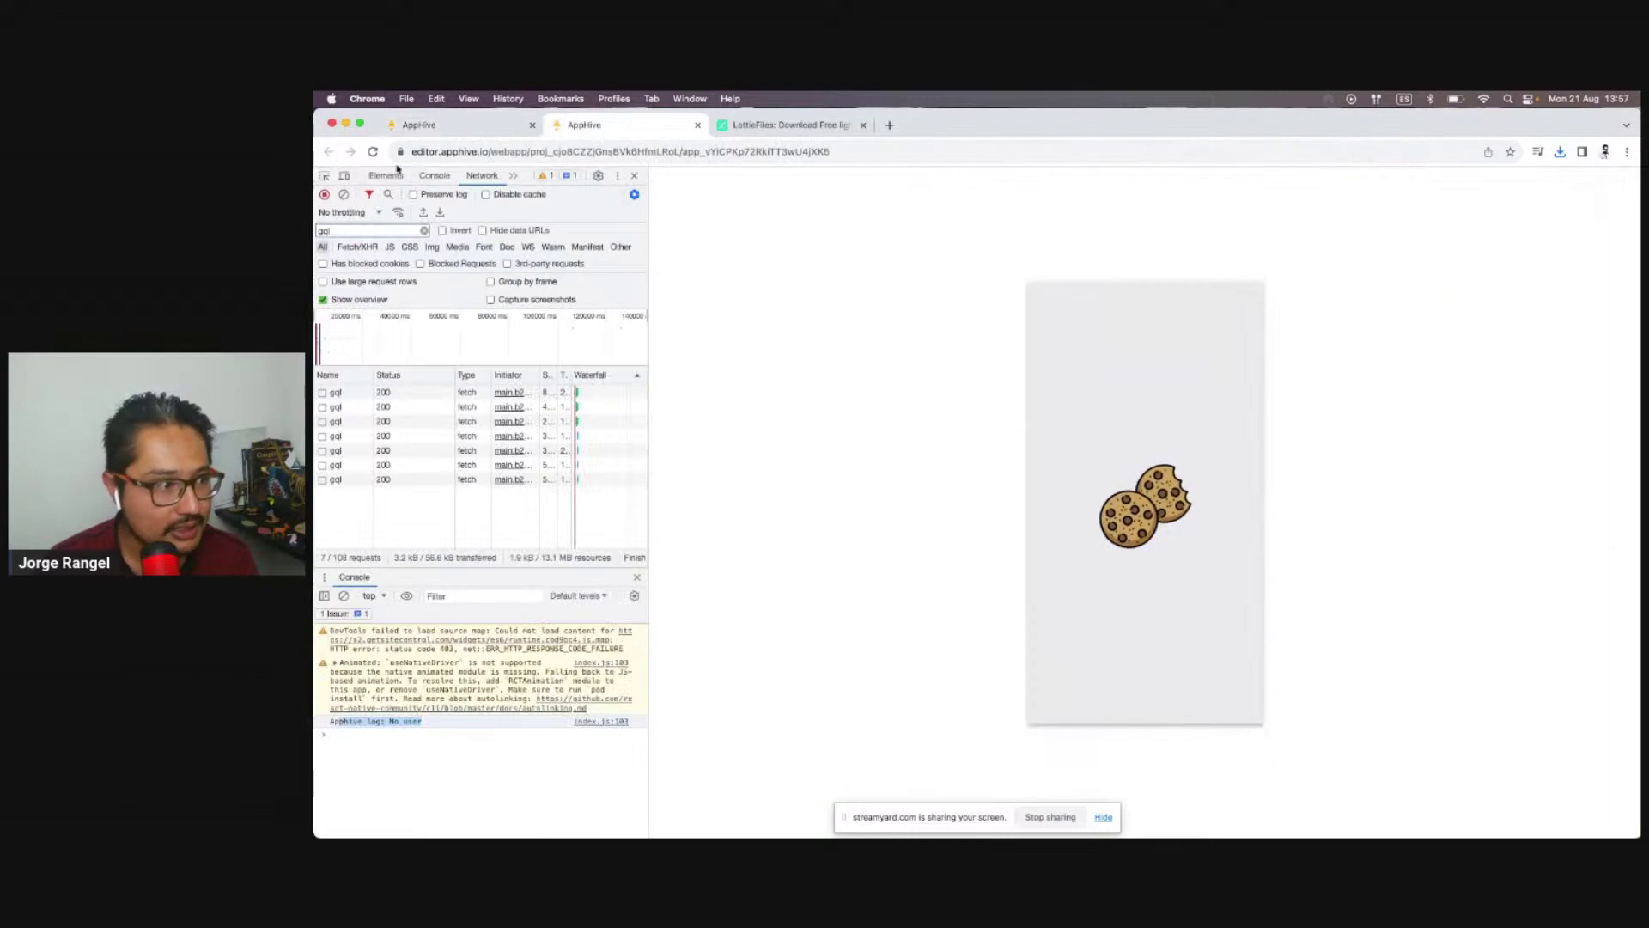
left_click(372, 153)
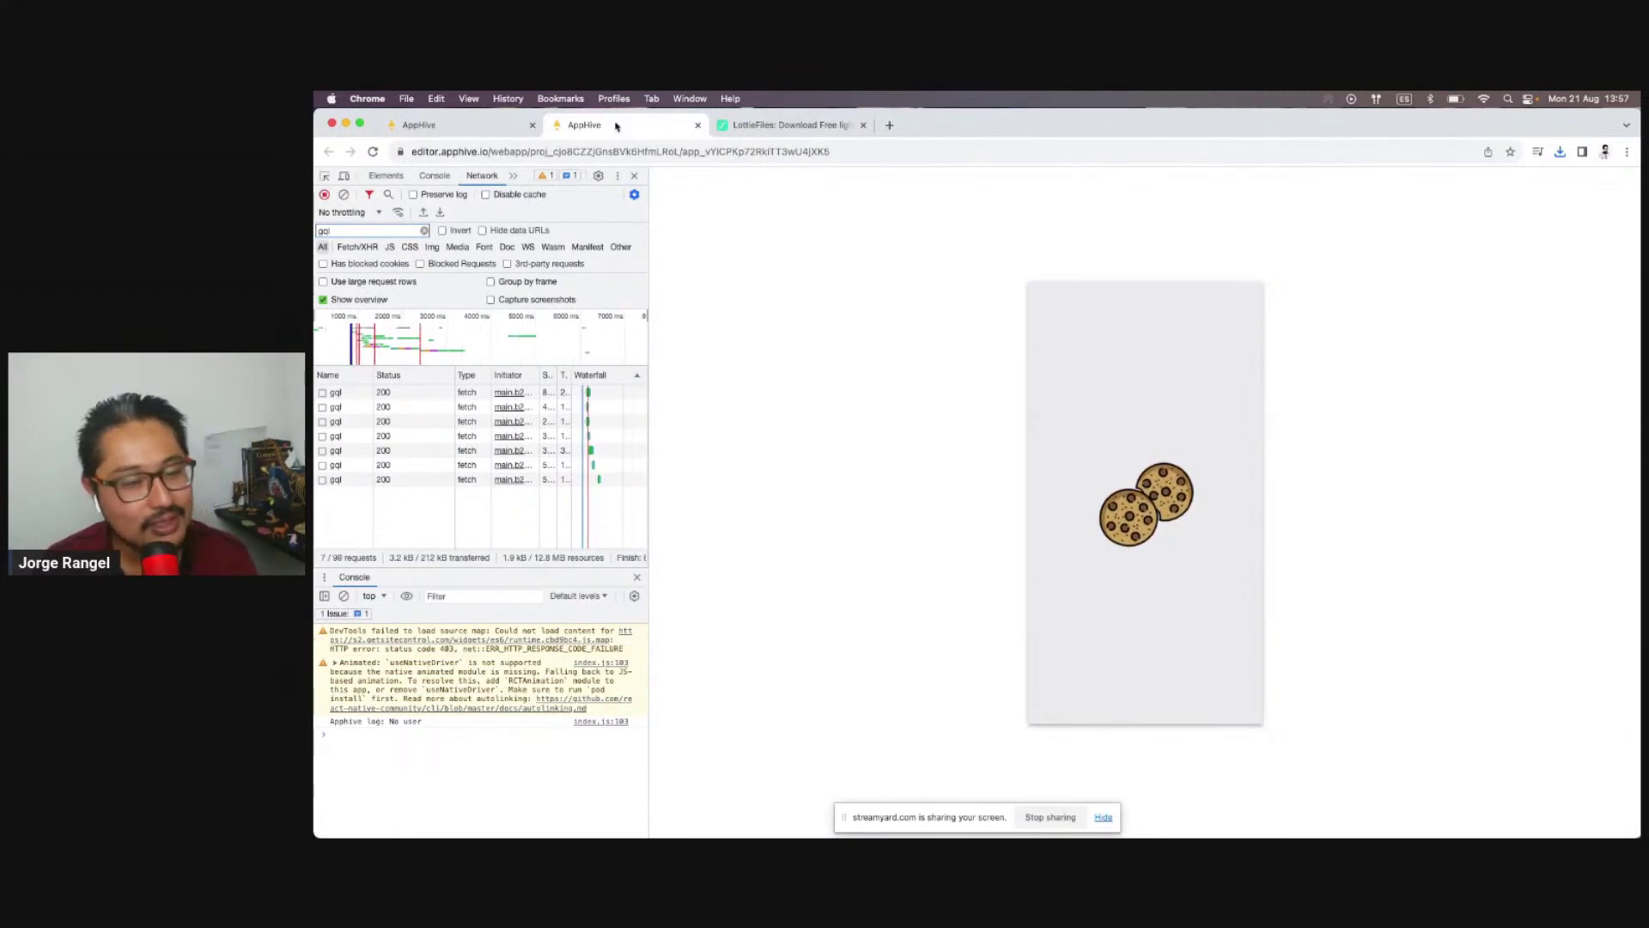
left_click(464, 125)
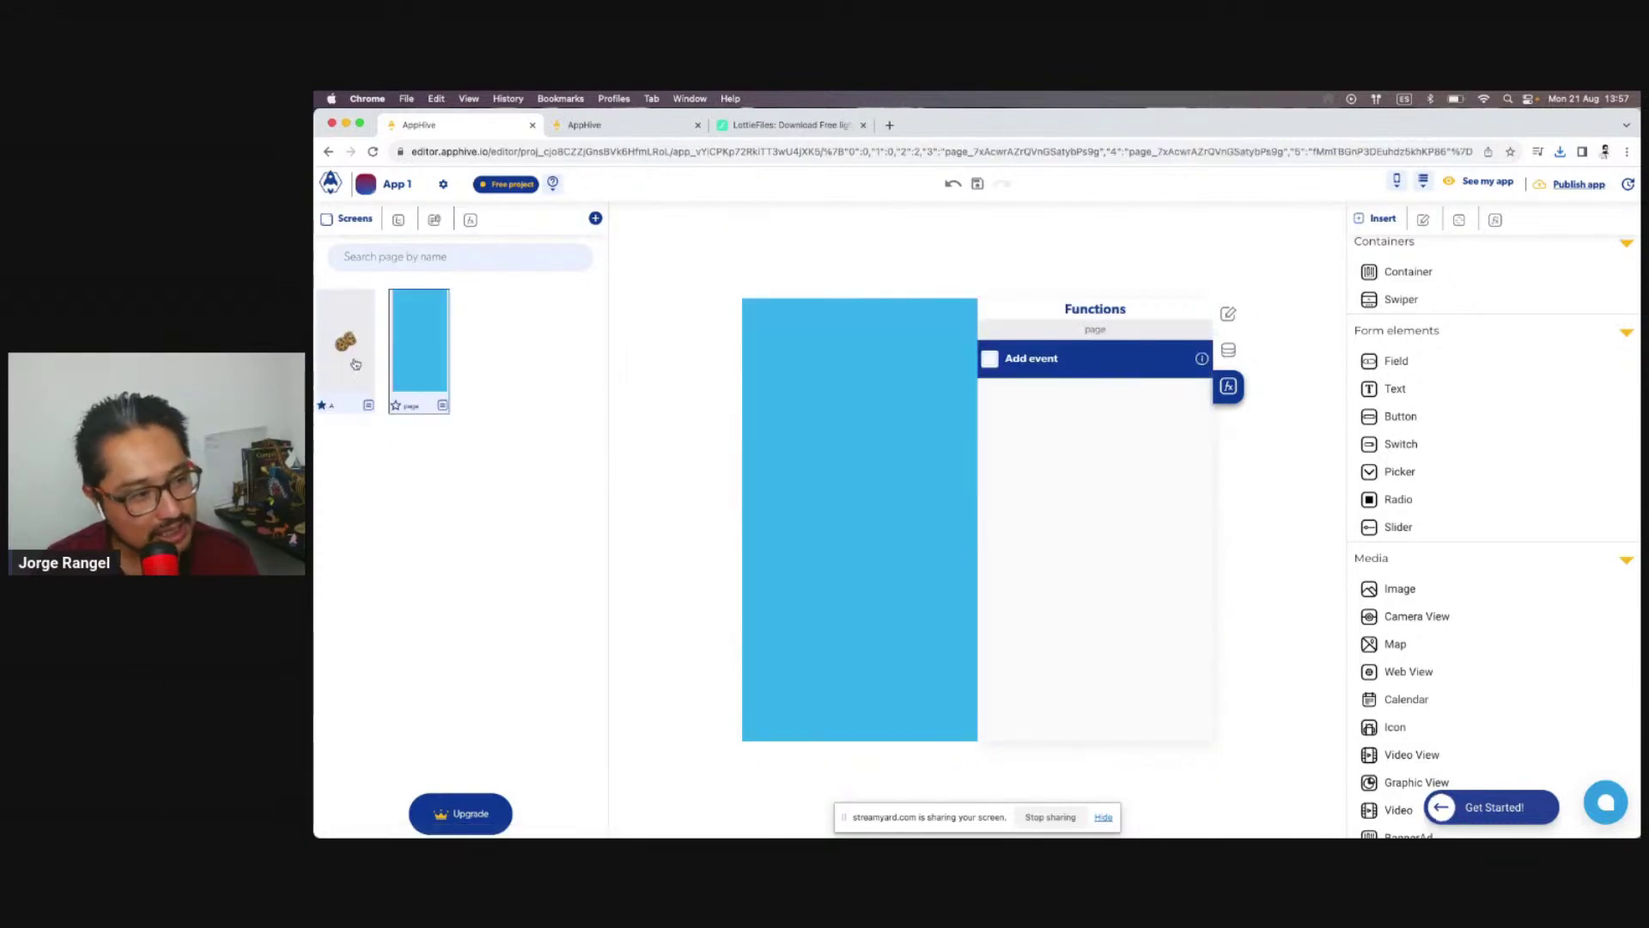
Rename the first screen splashScreen and the second screen auth.
left_click(350, 411)
left_click(342, 406)
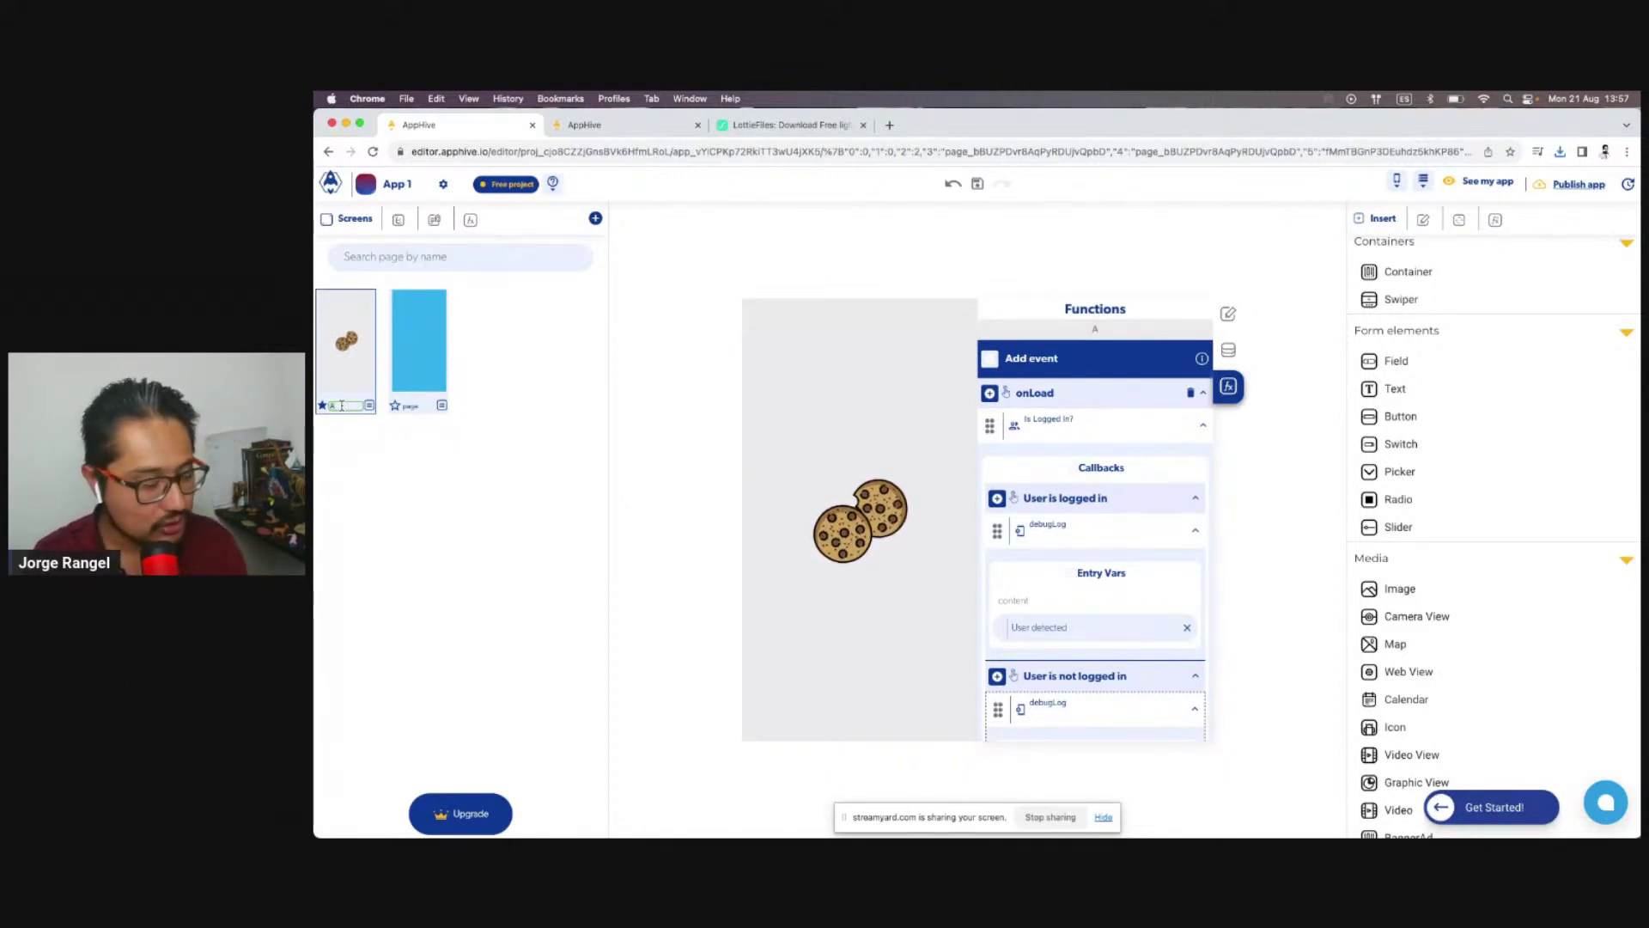
type("sp")
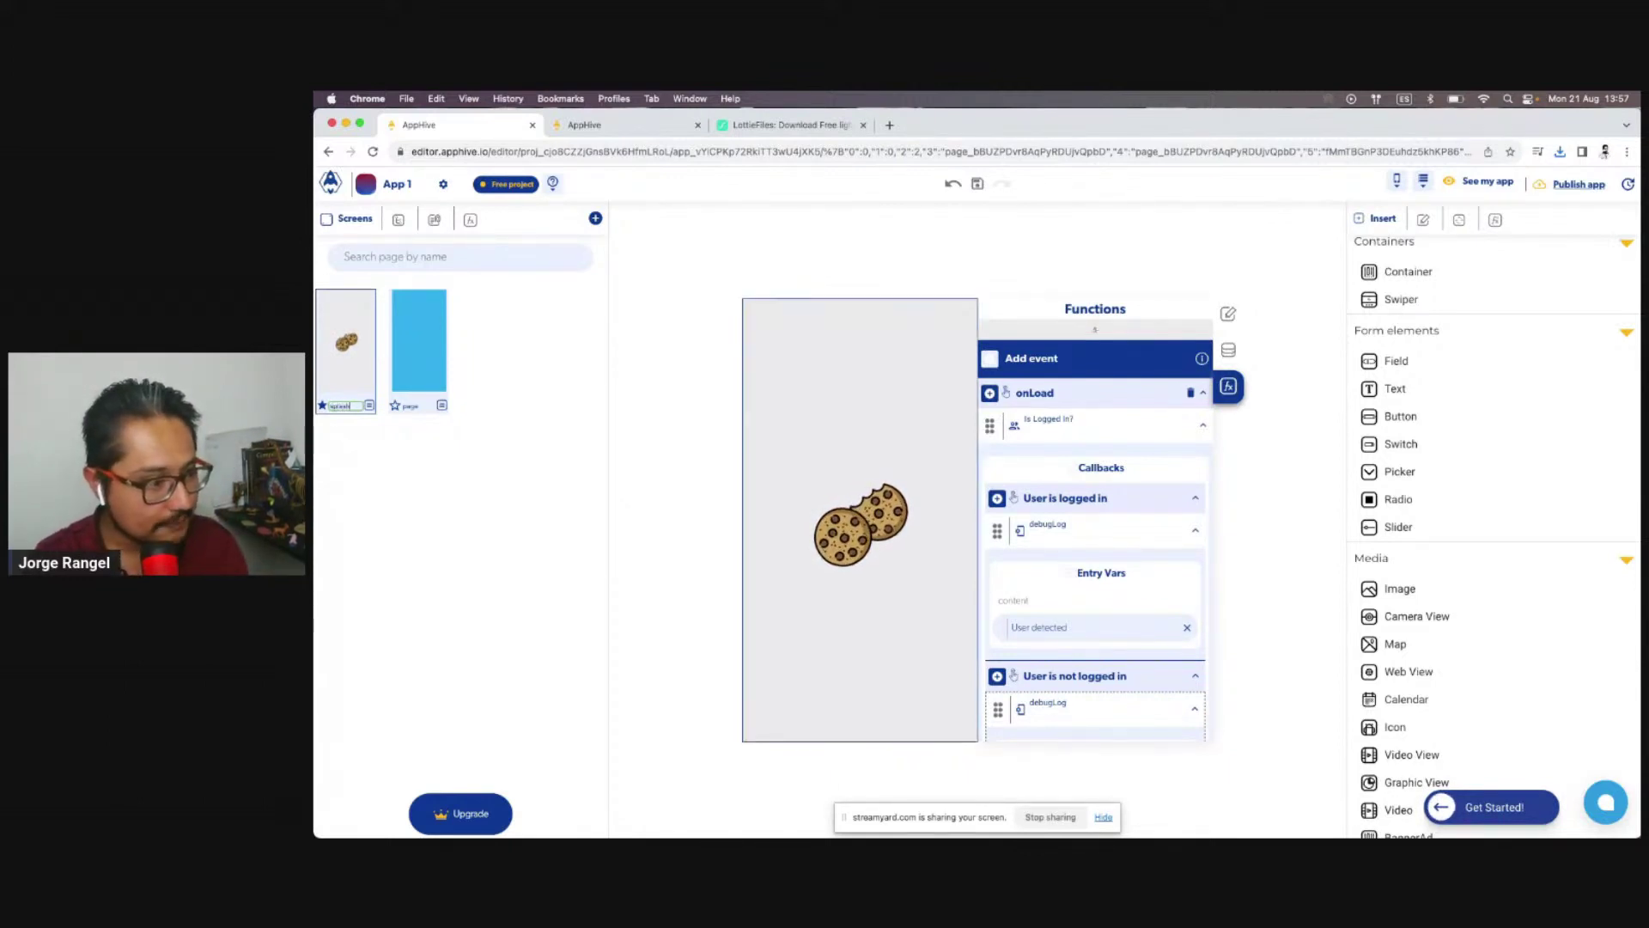
type("lashScreen")
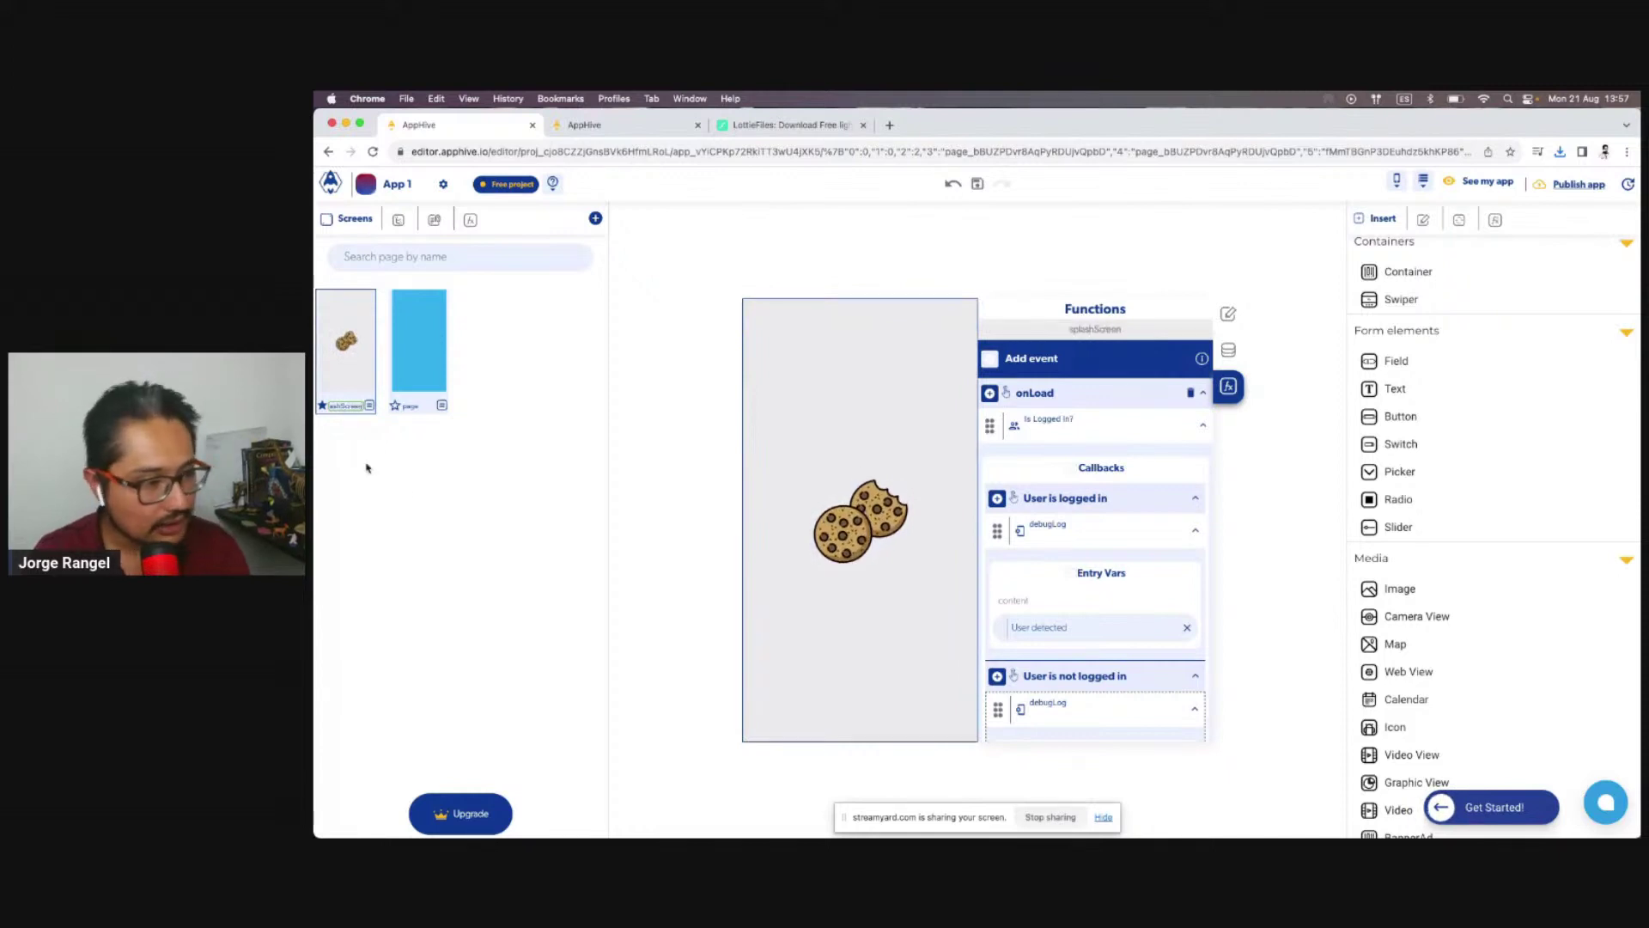
left_click(364, 464)
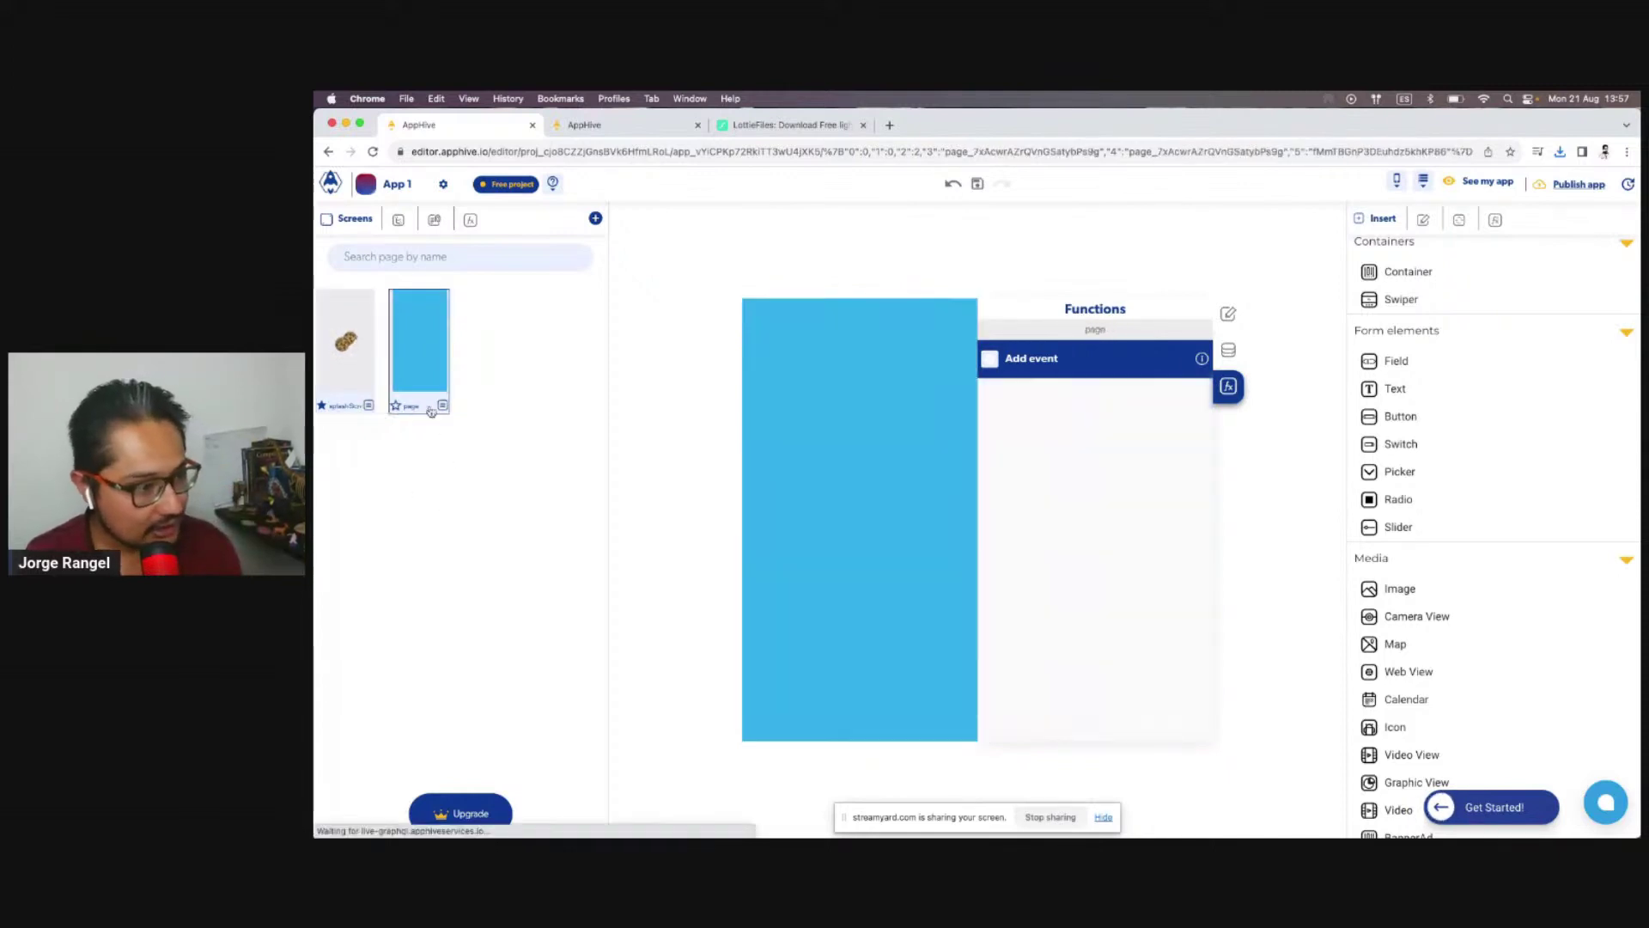
left_click(426, 351)
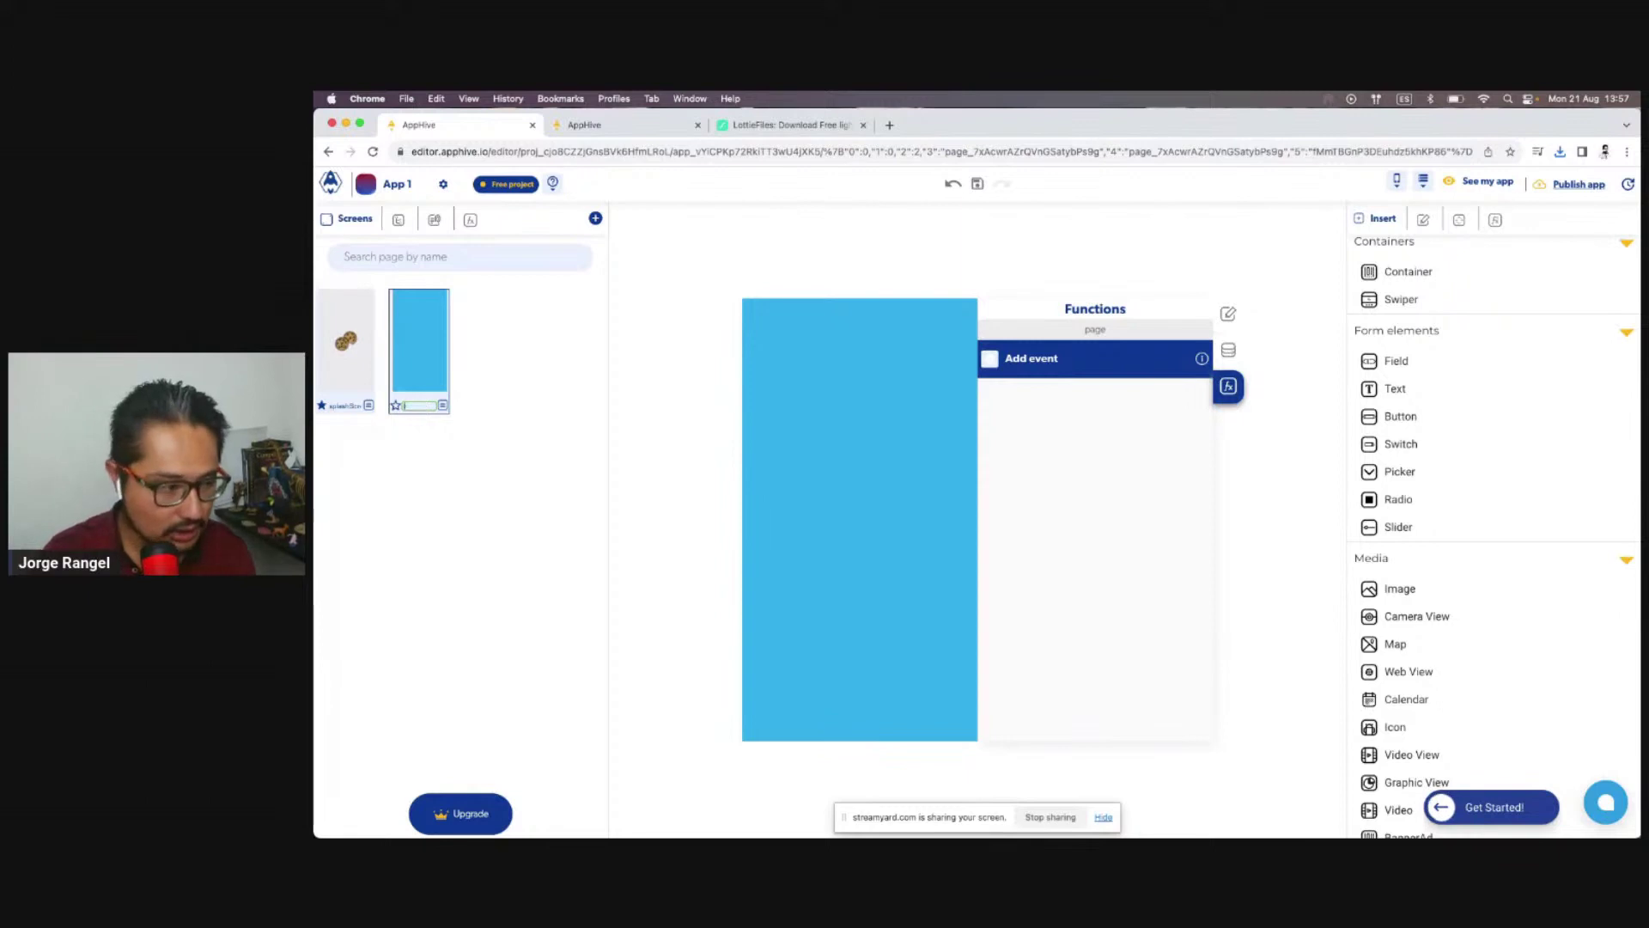
type("log")
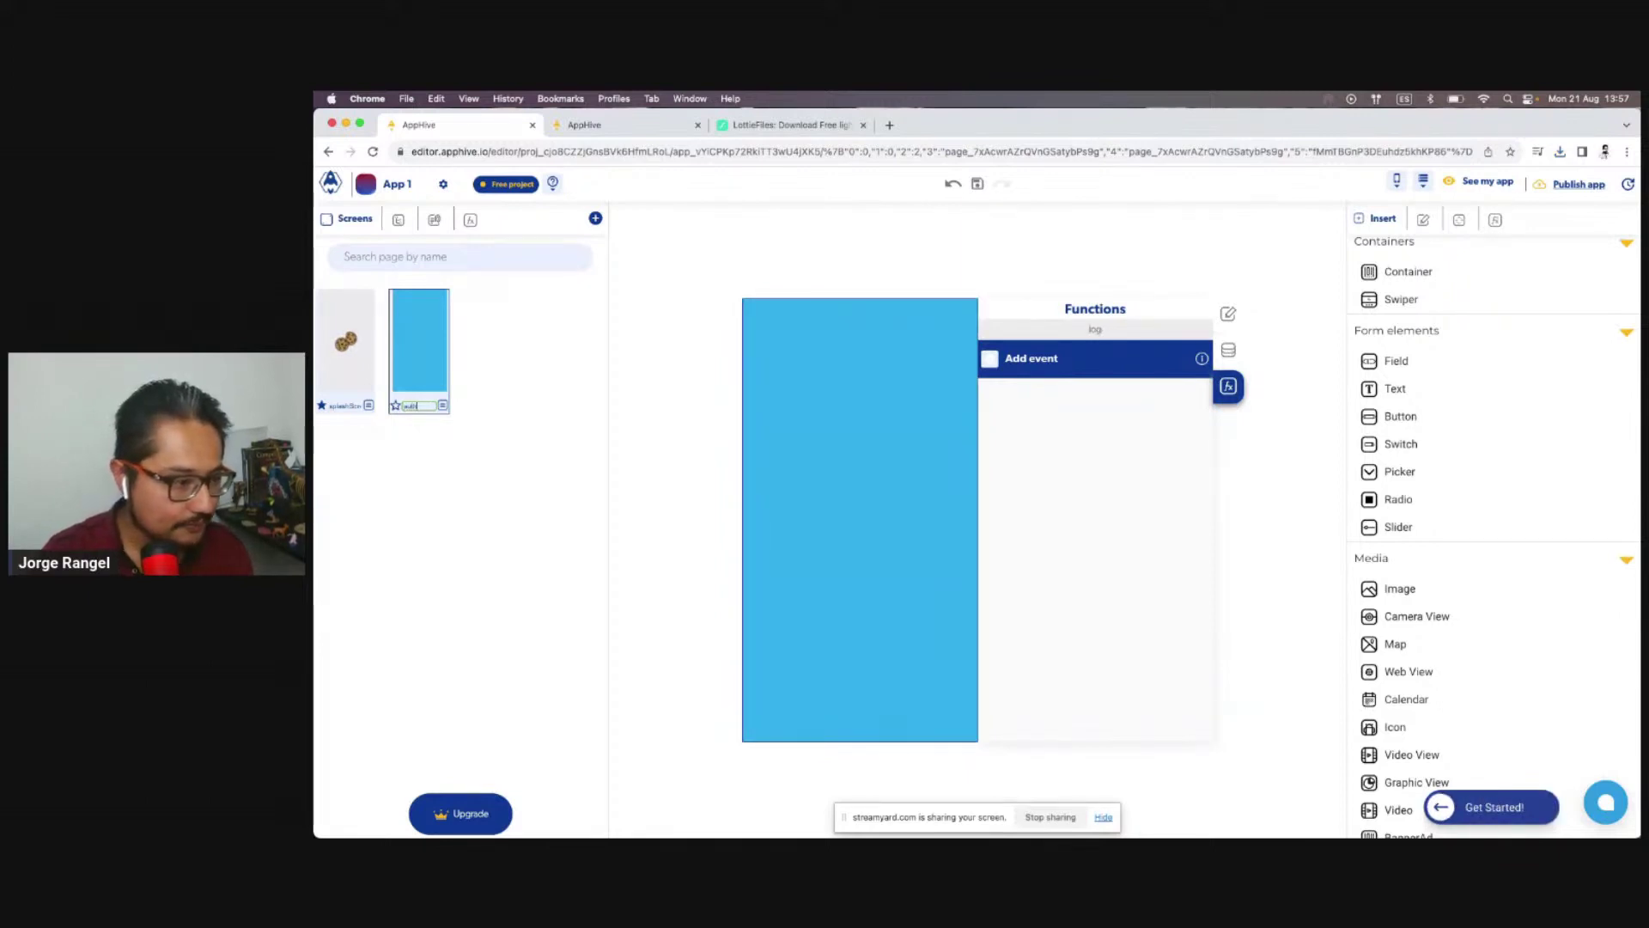
Give the auth screen the lightest pale blue background colour.
left_click(1228, 314)
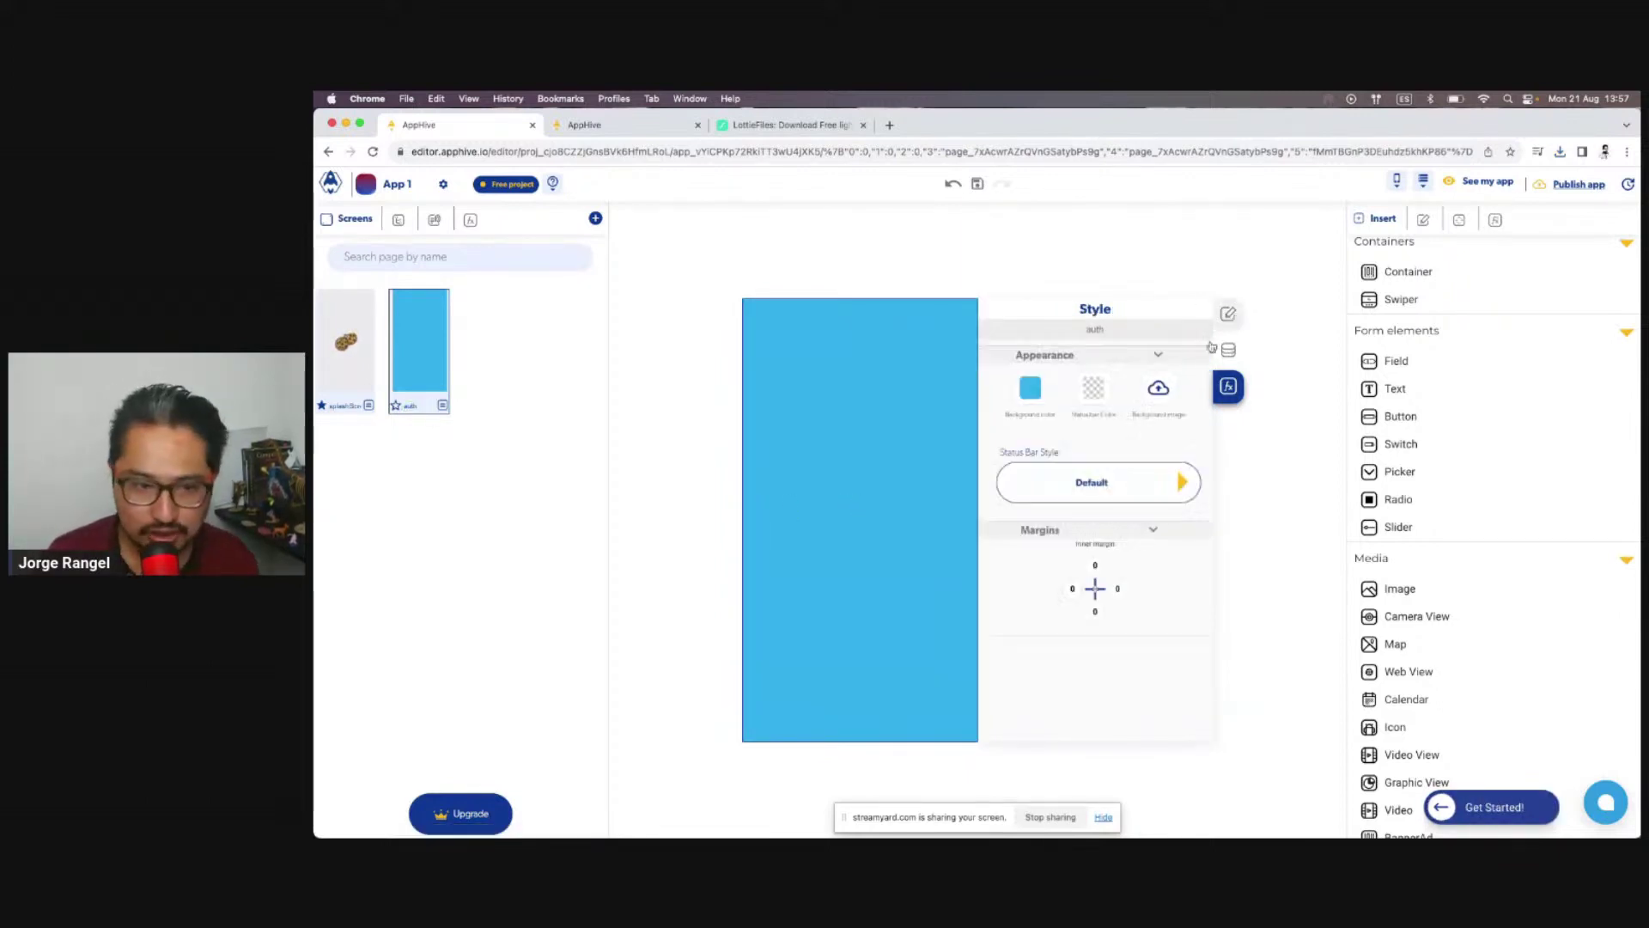
left_click(1034, 395)
left_click(982, 477)
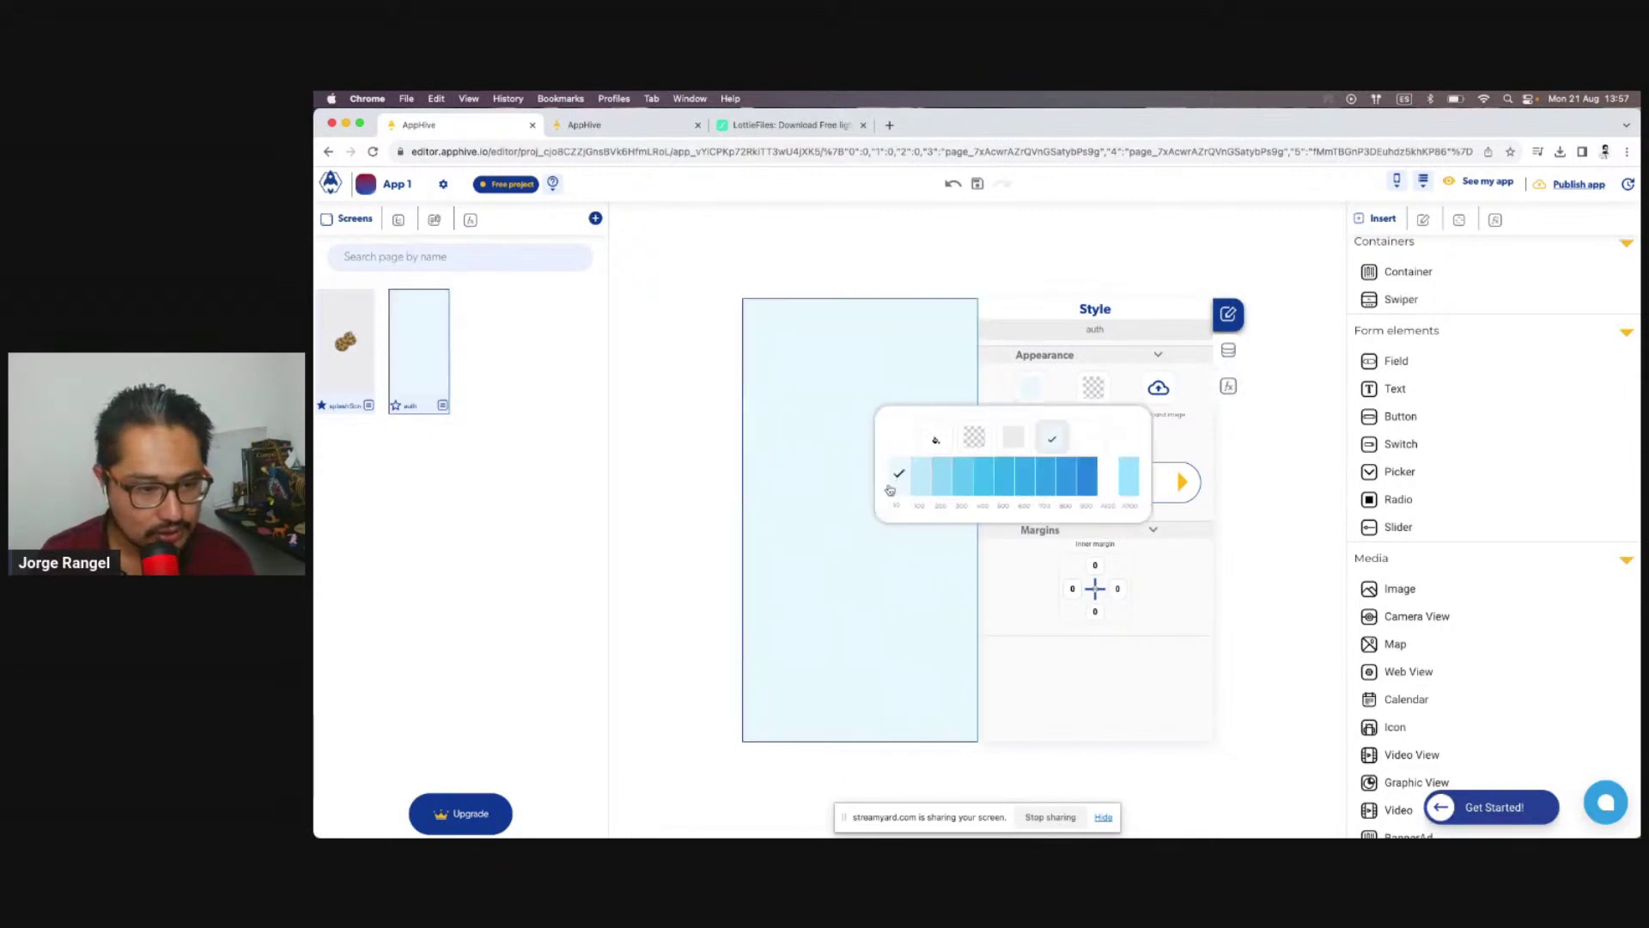
left_click(821, 514)
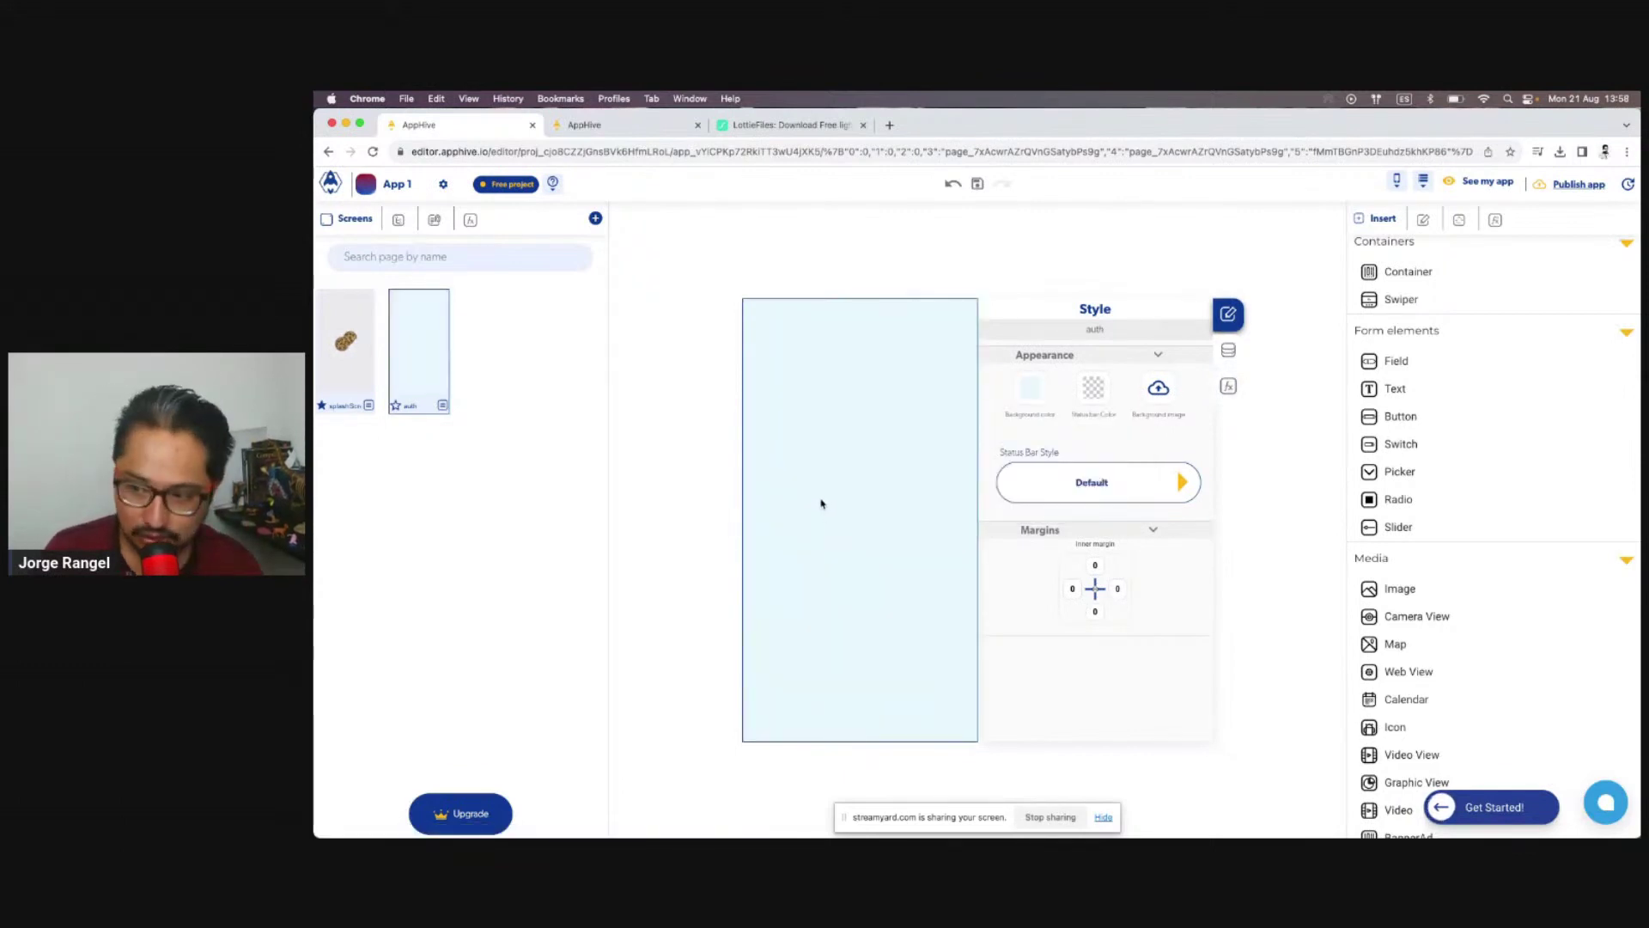
Bring the splashScreen back up with its onLoad functions showing.
left_click(352, 370)
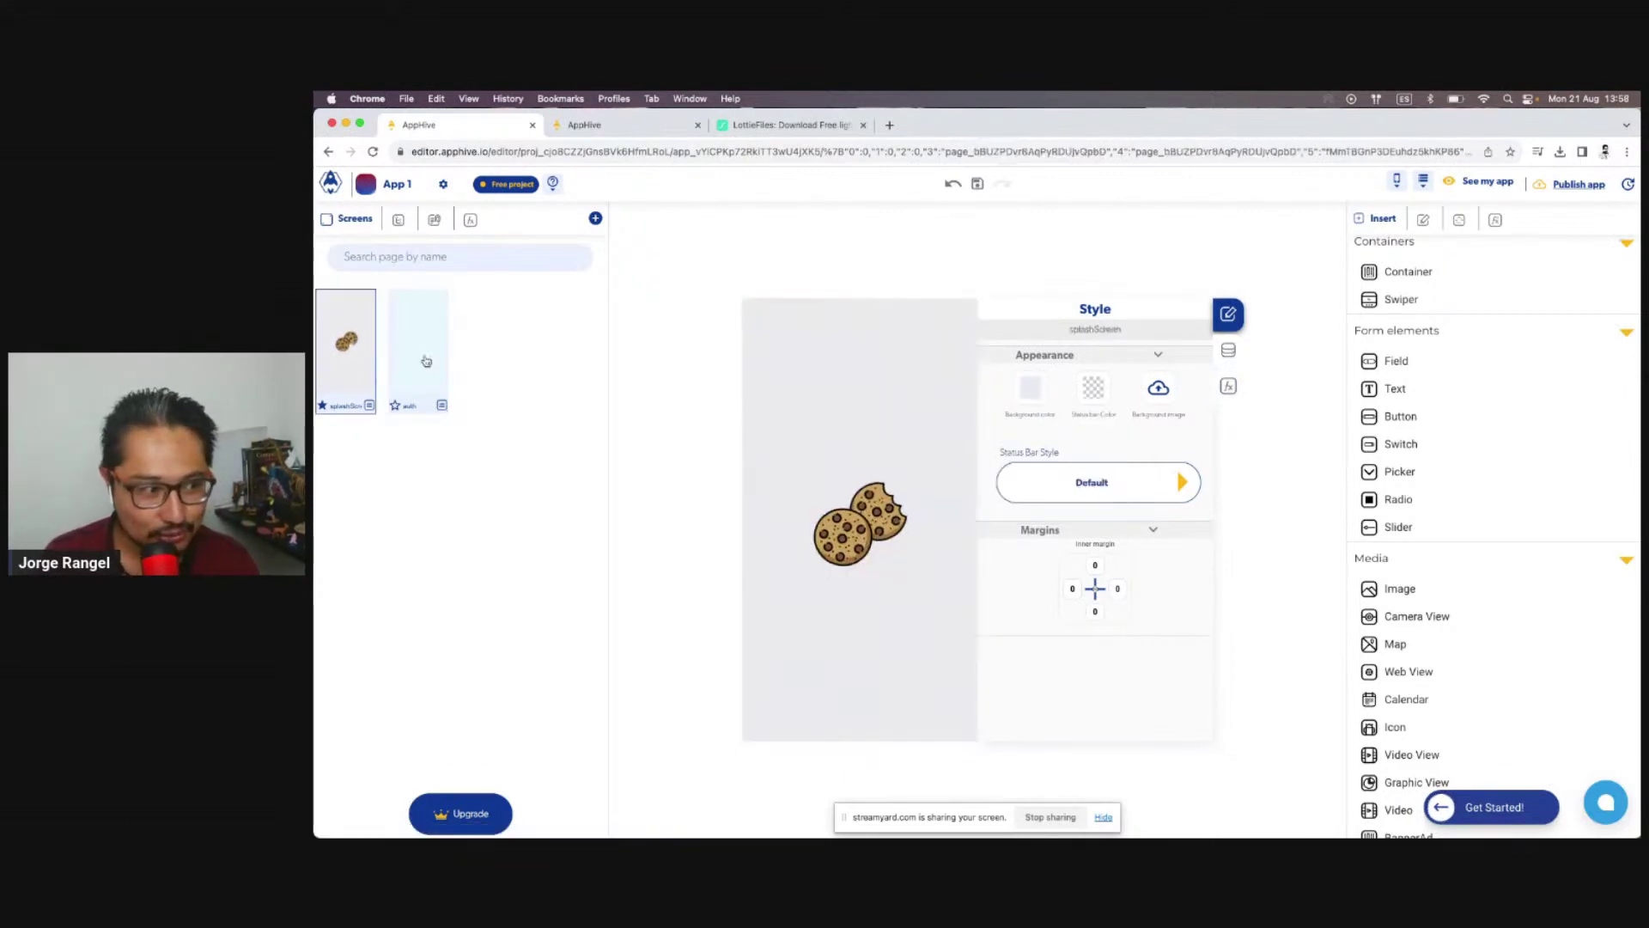
left_click(425, 359)
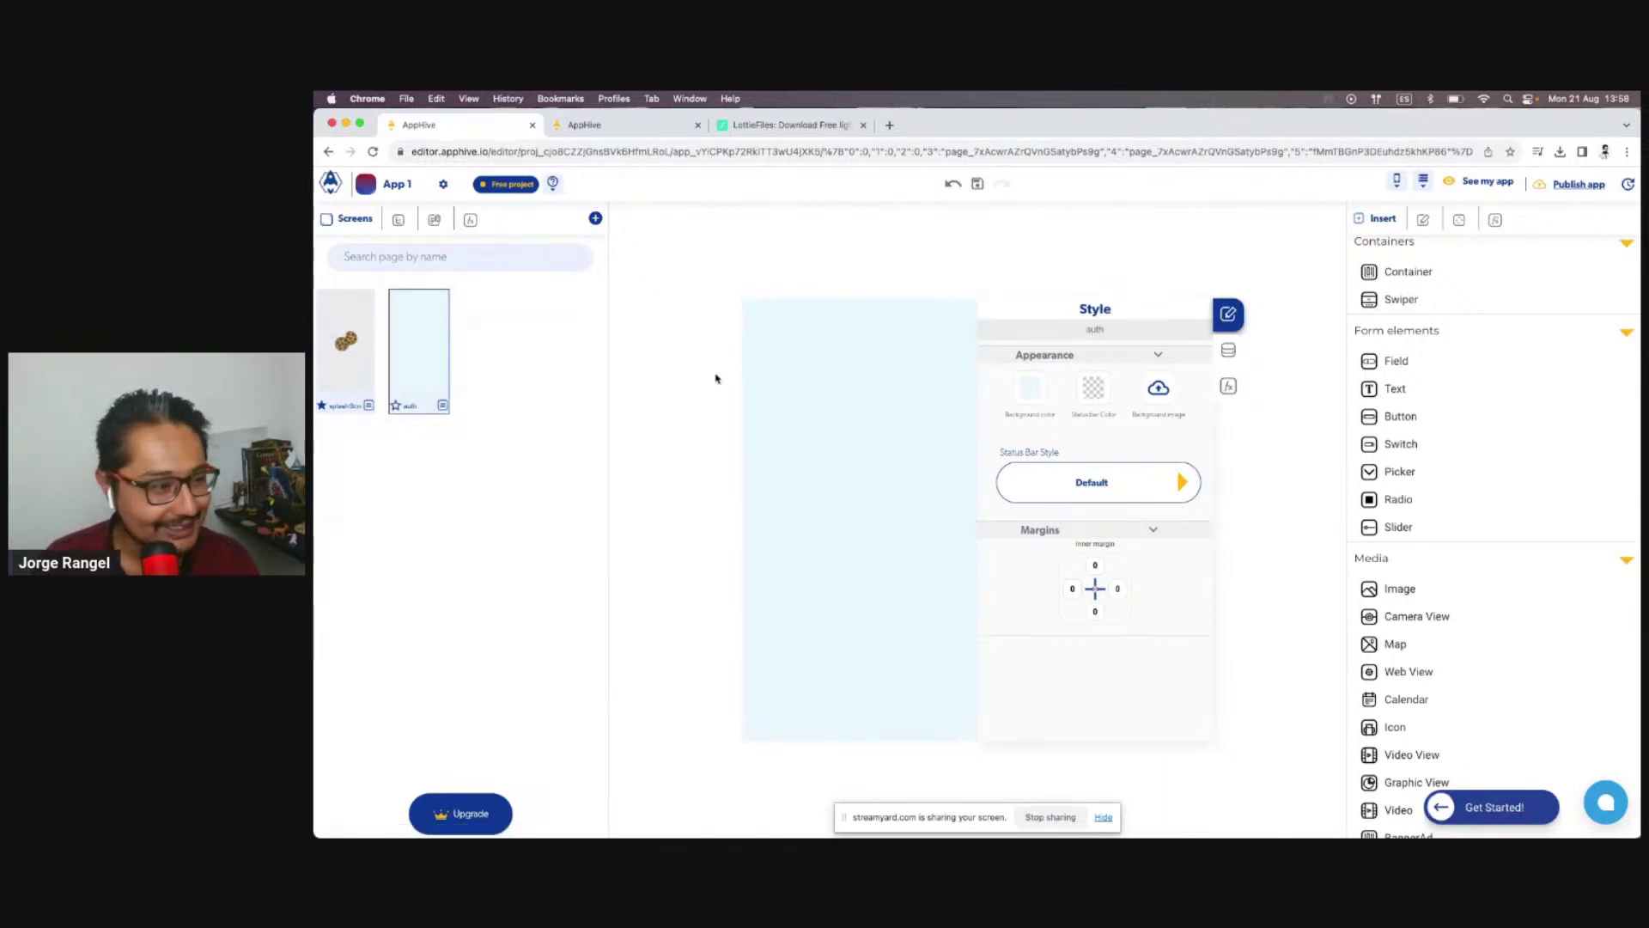
left_click(348, 357)
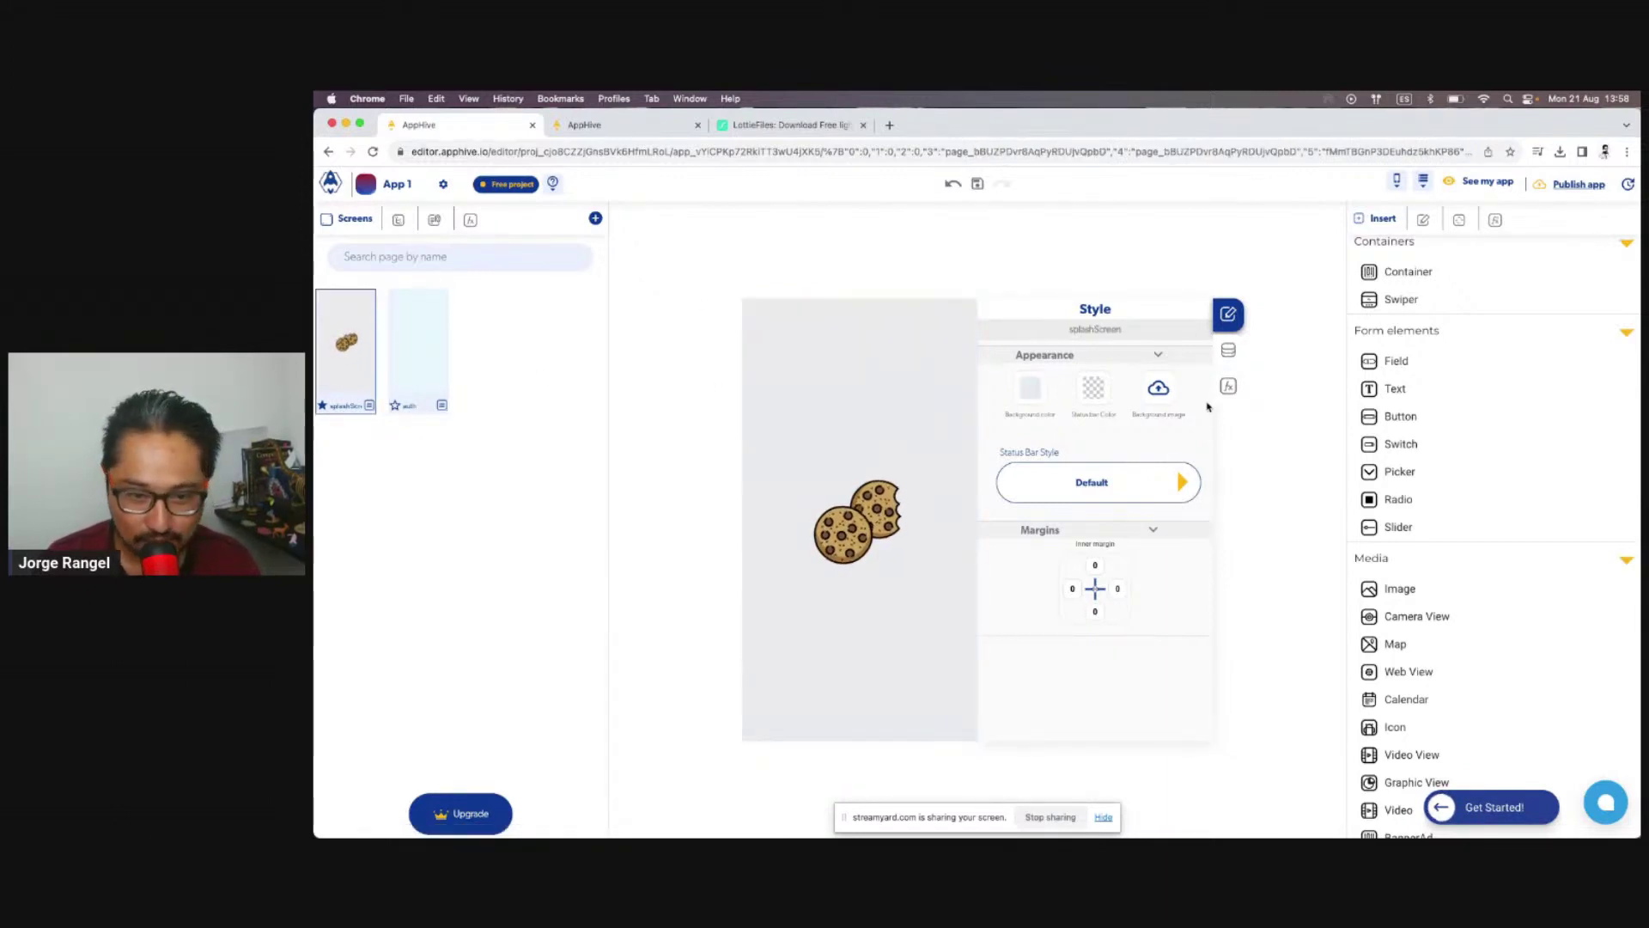
left_click(1228, 386)
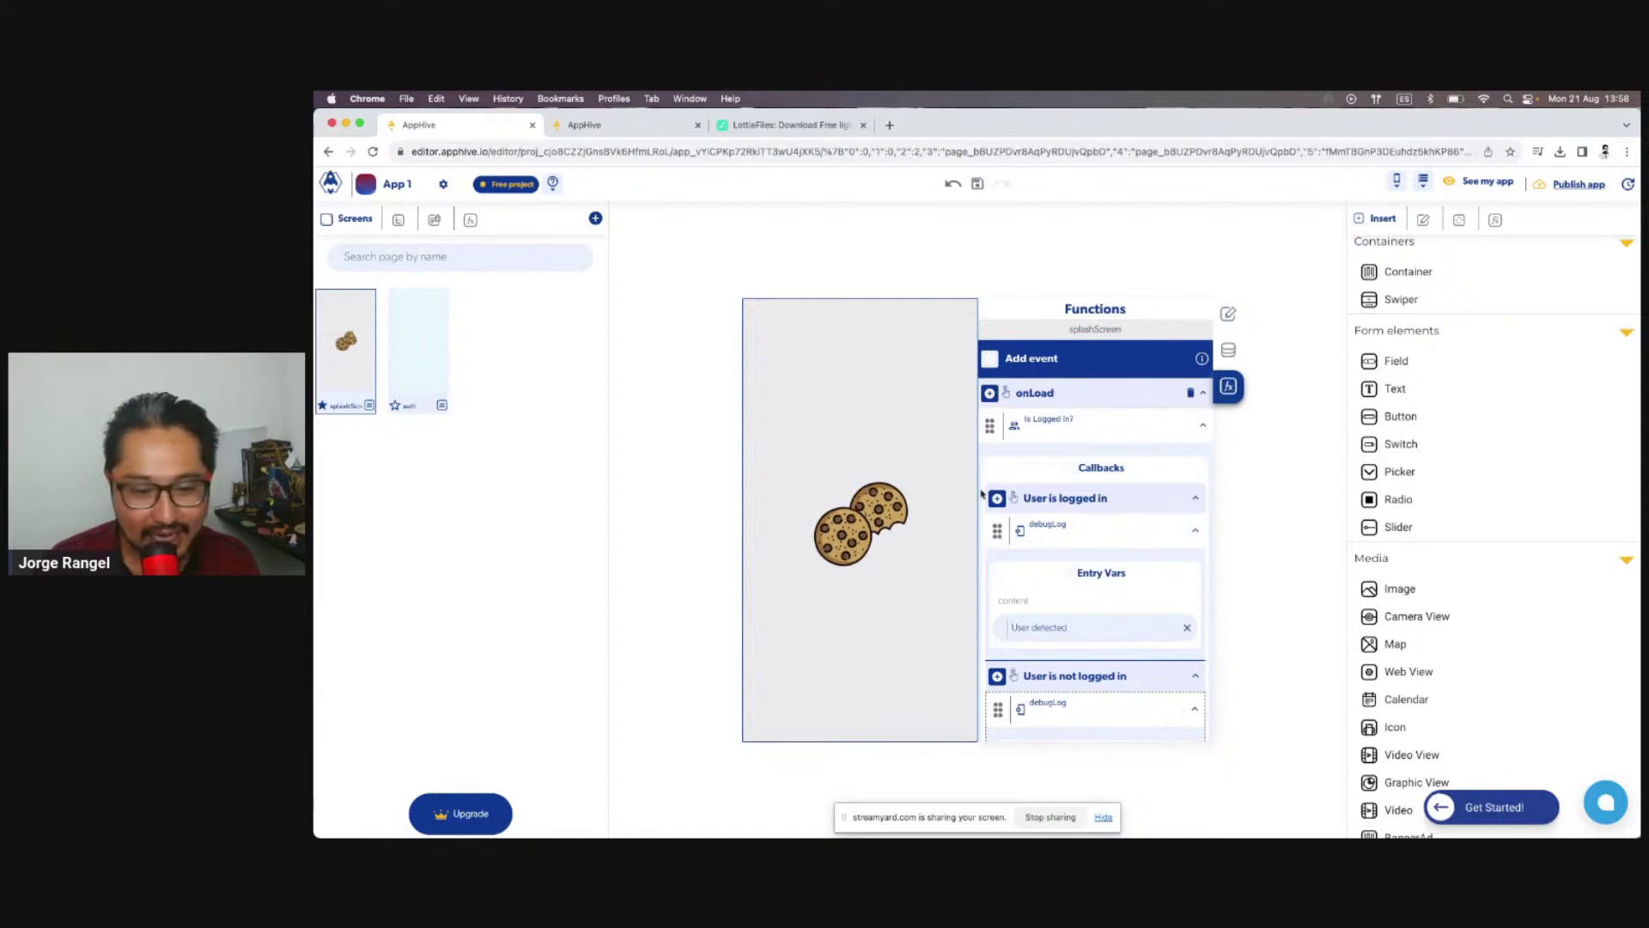
Replace the logged-out debugLog with a replaceTopPage action whose page transition targets auth.
scroll(1083, 550, "down", 2)
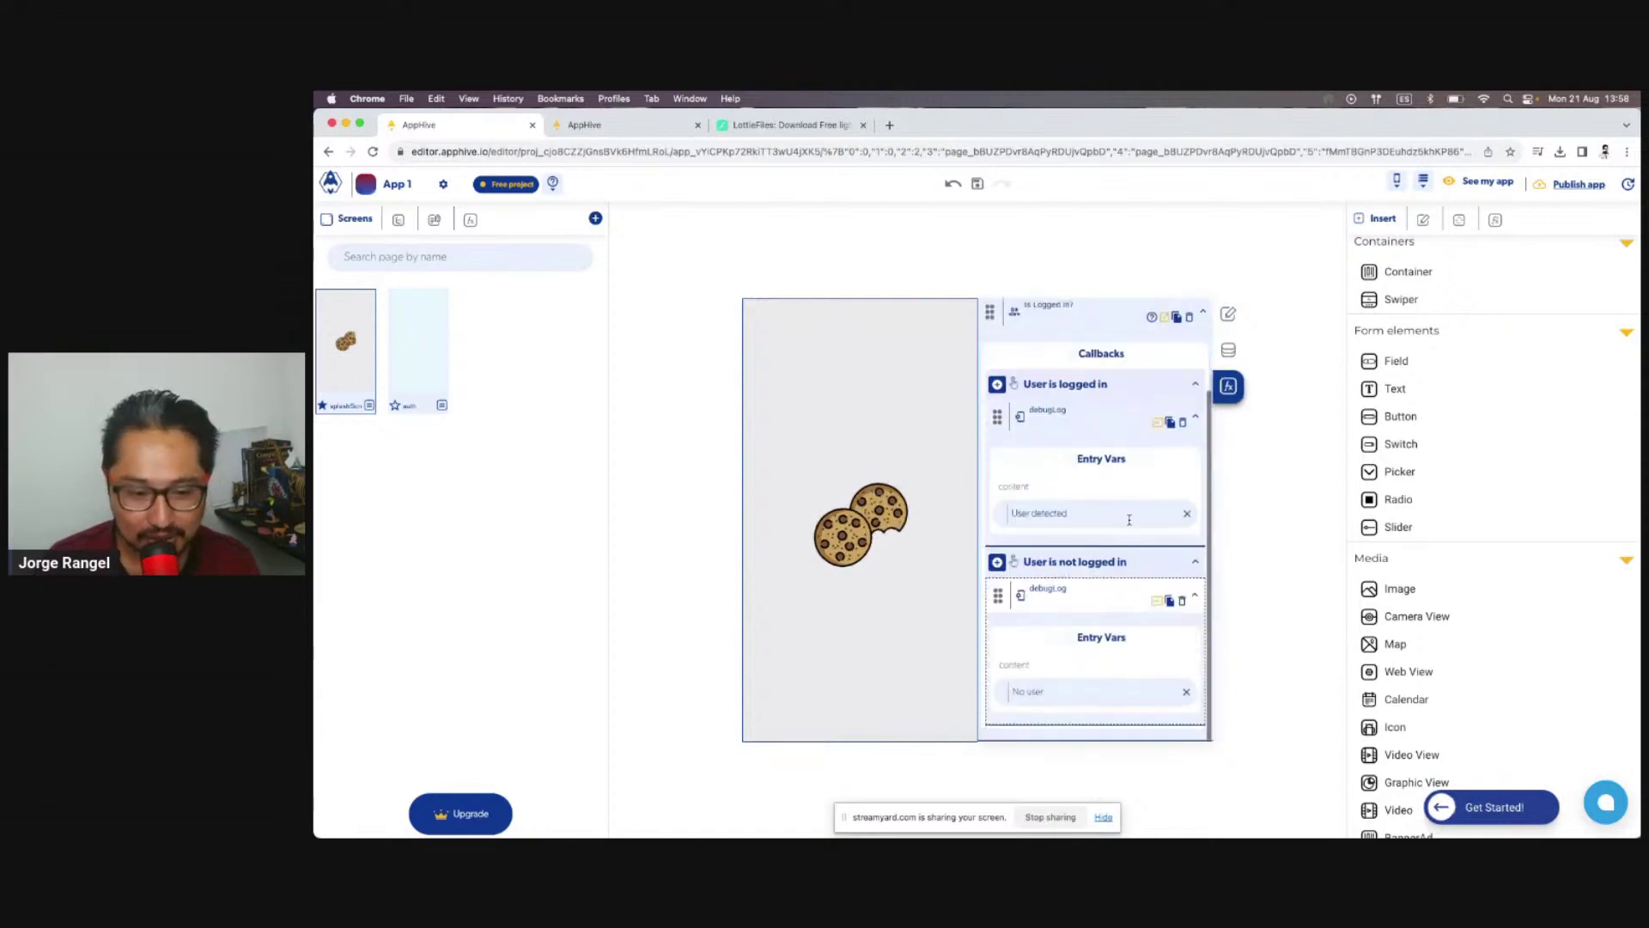
left_click(1183, 603)
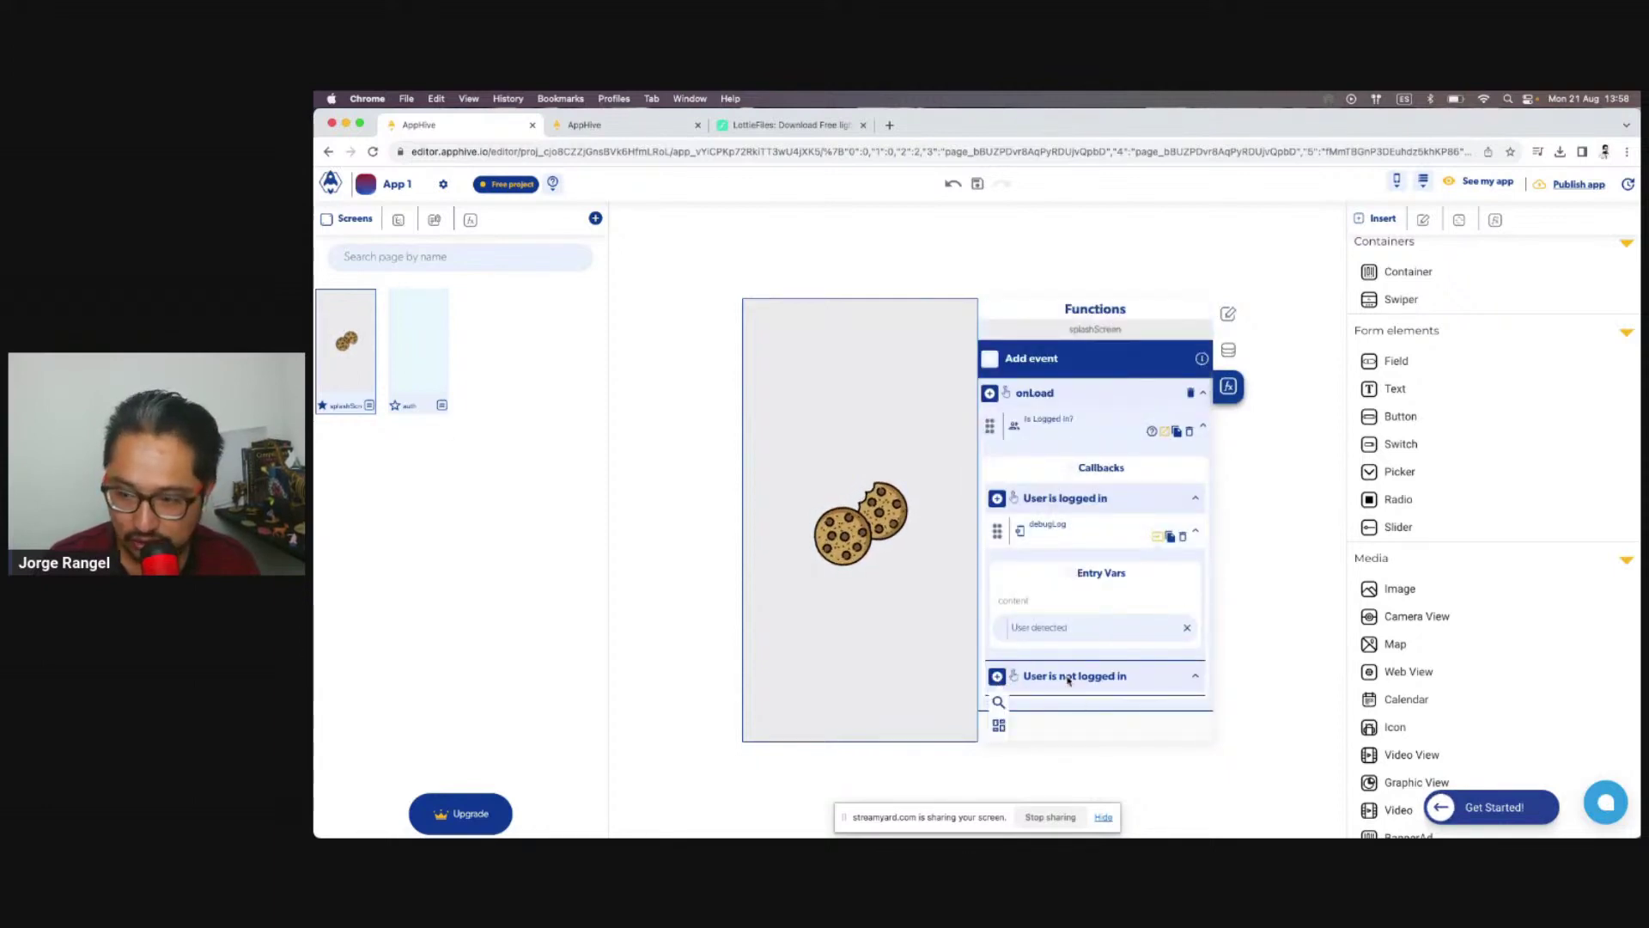
scroll(1068, 680, "down", 2)
left_click(998, 559)
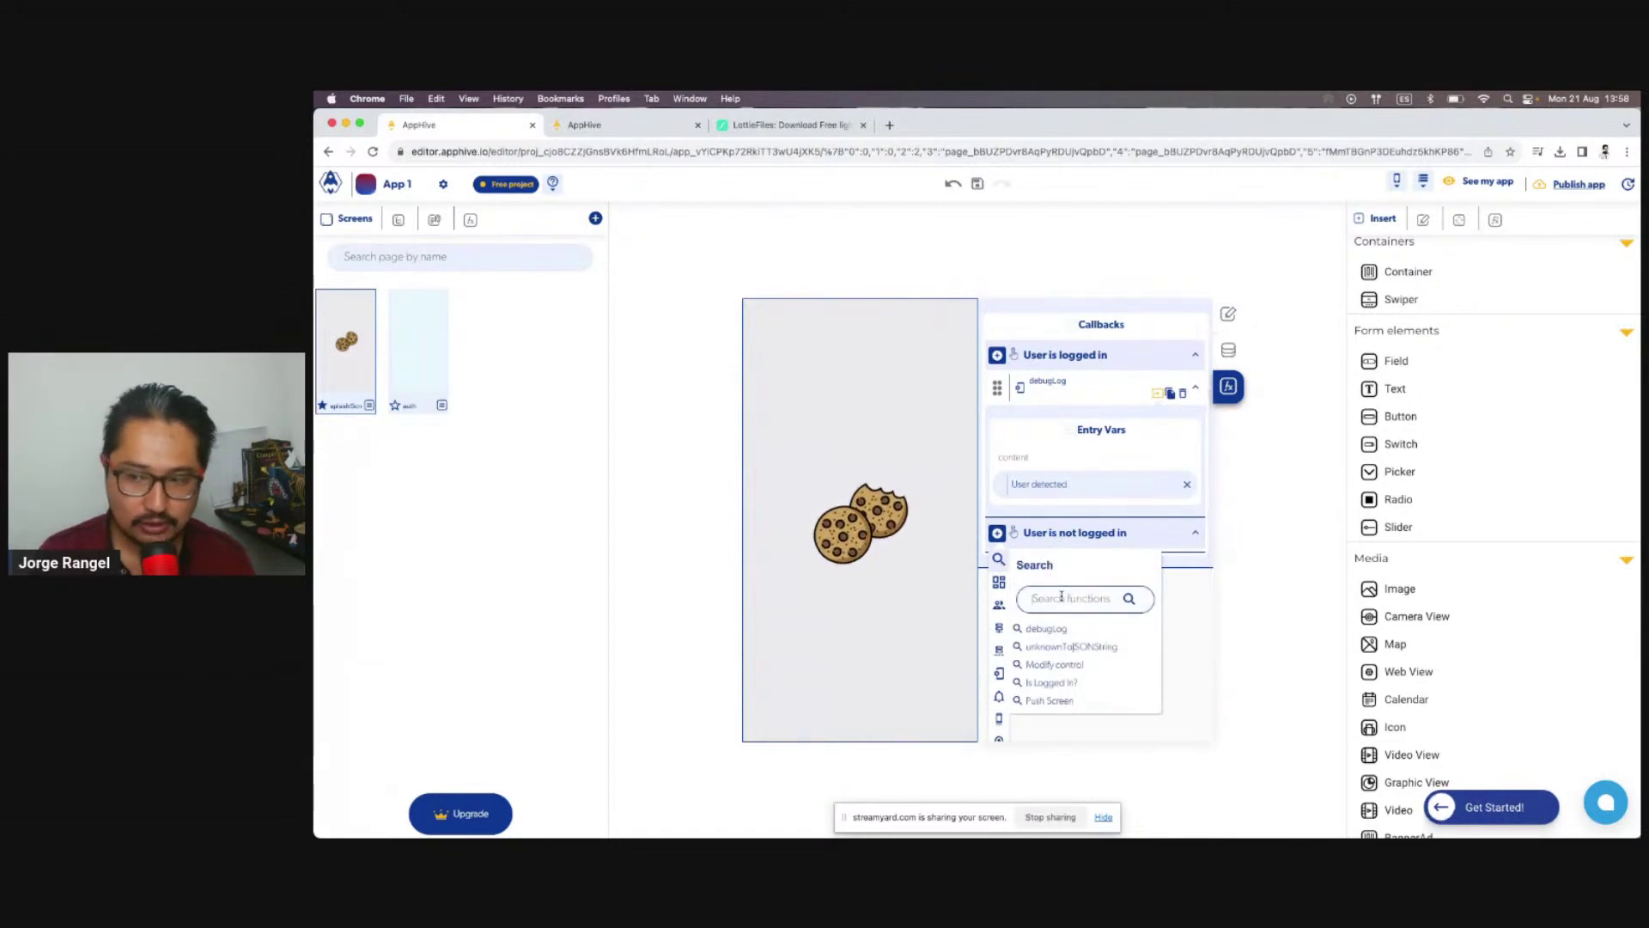
type("repl")
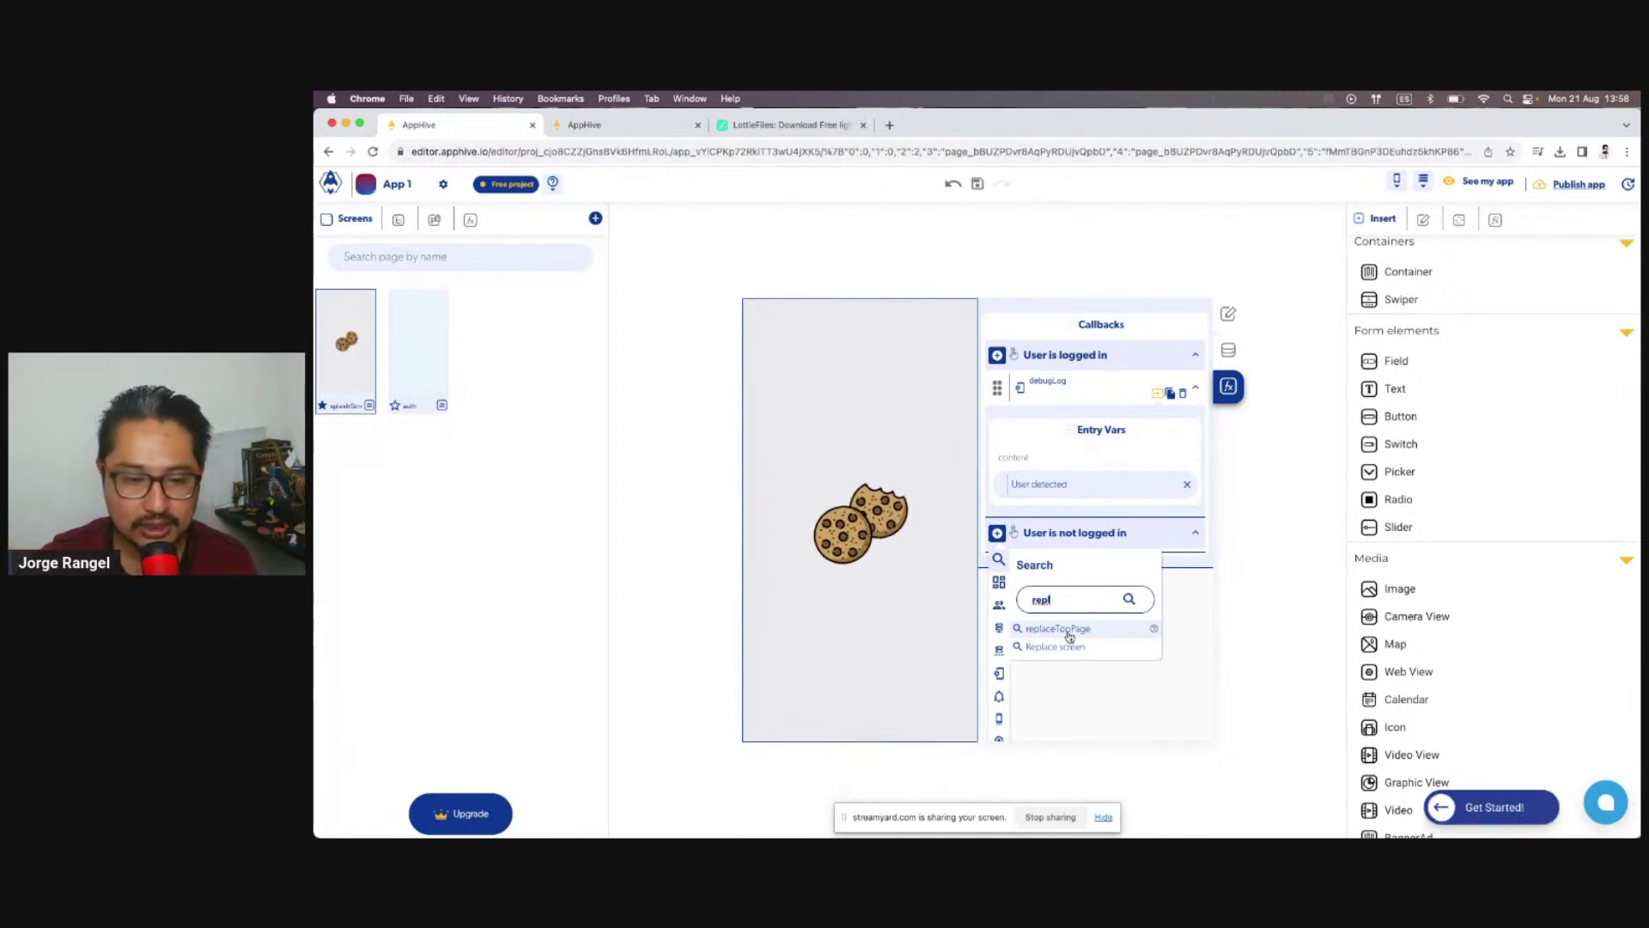
left_click(1115, 633)
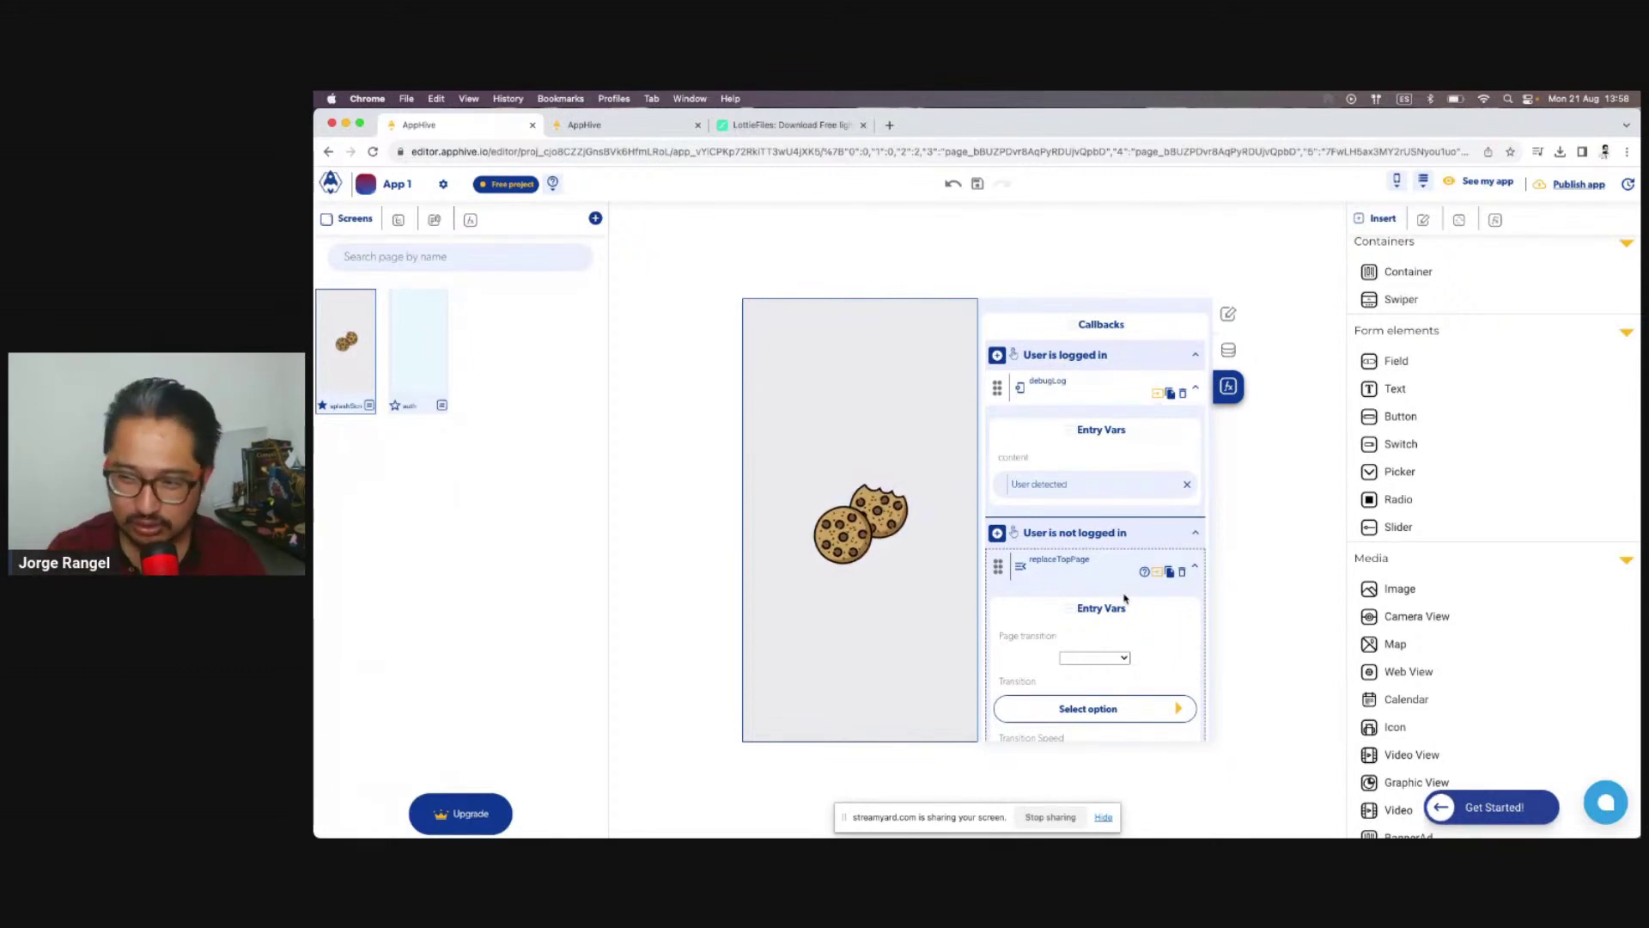
scroll(1125, 603, "down", 2)
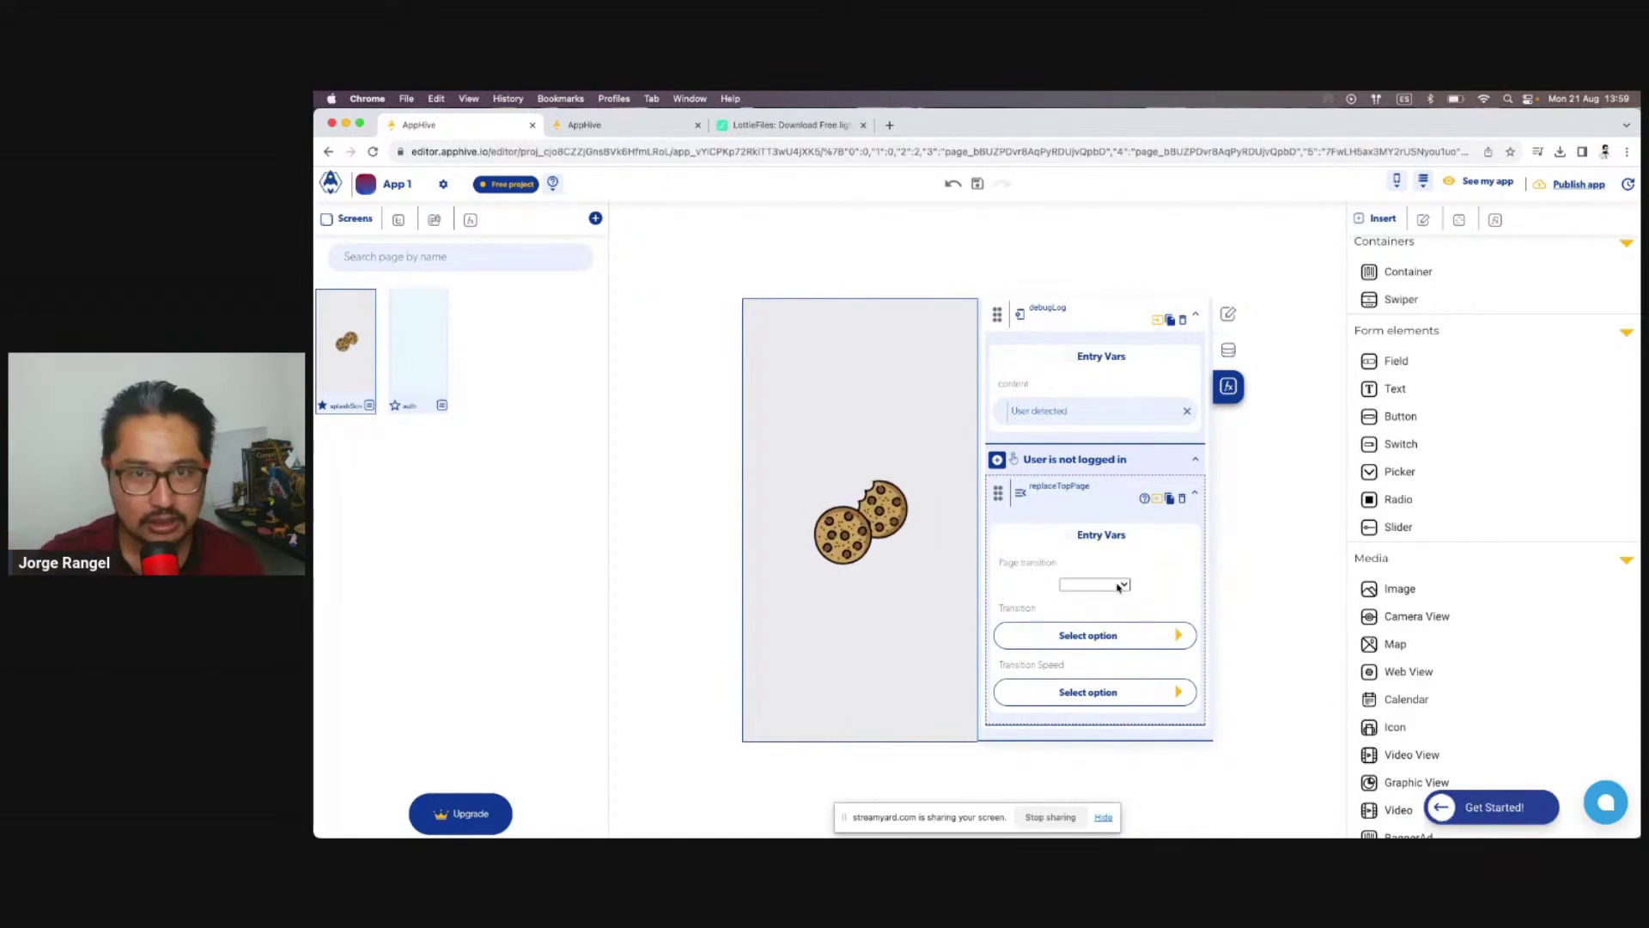
left_click(1117, 586)
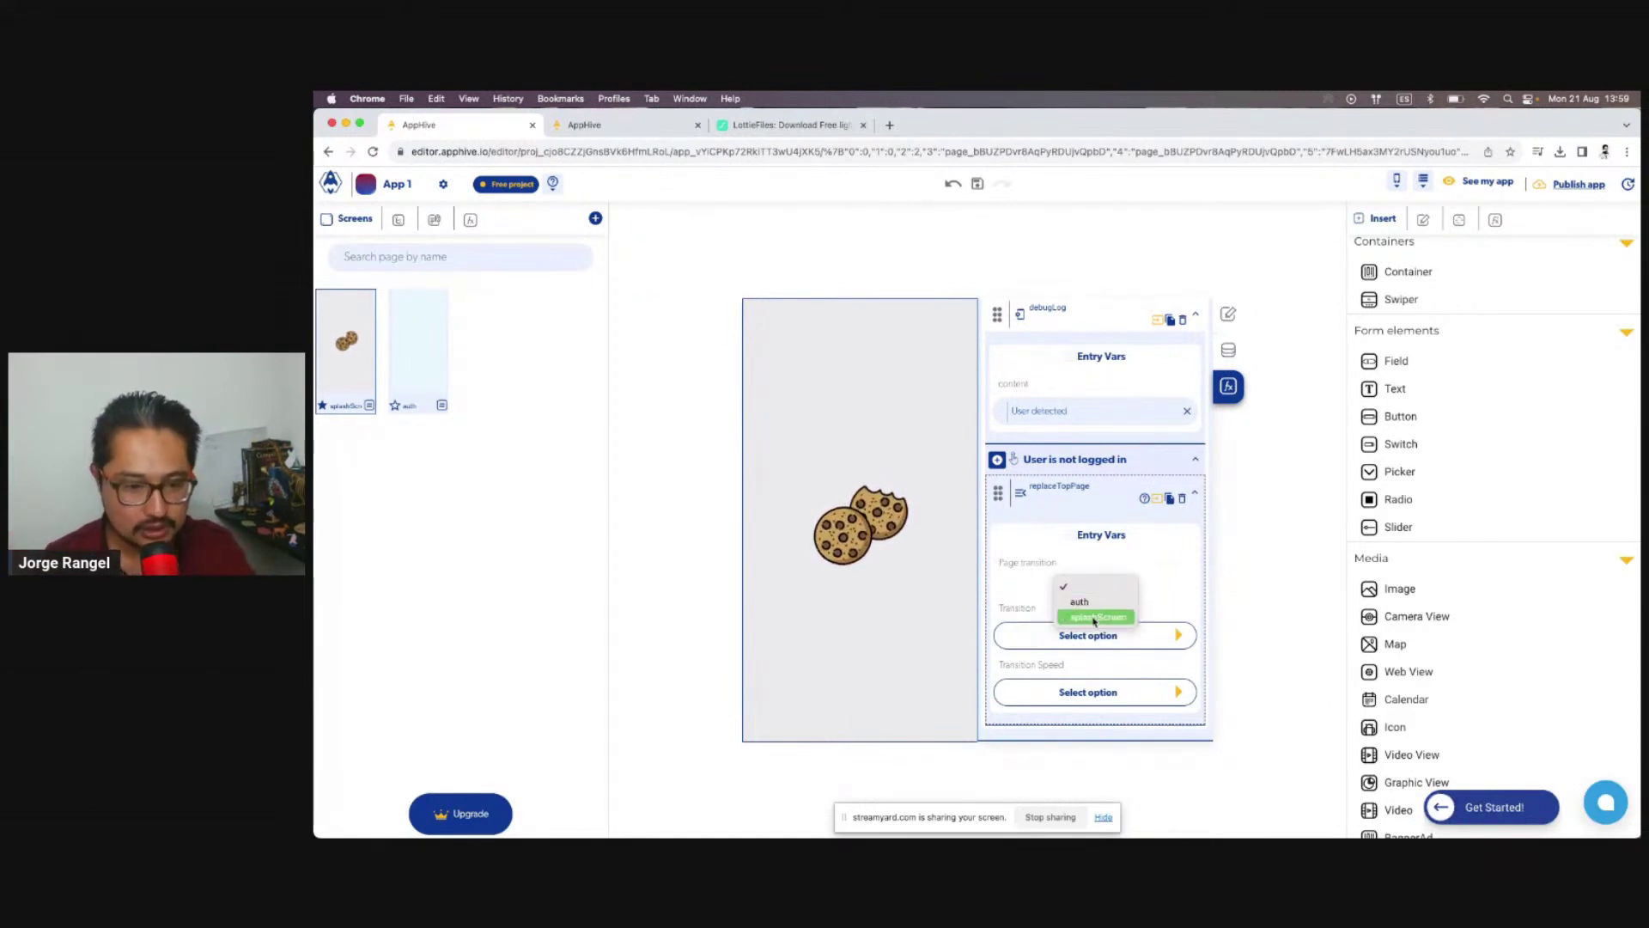
left_click(1095, 602)
left_click(666, 120)
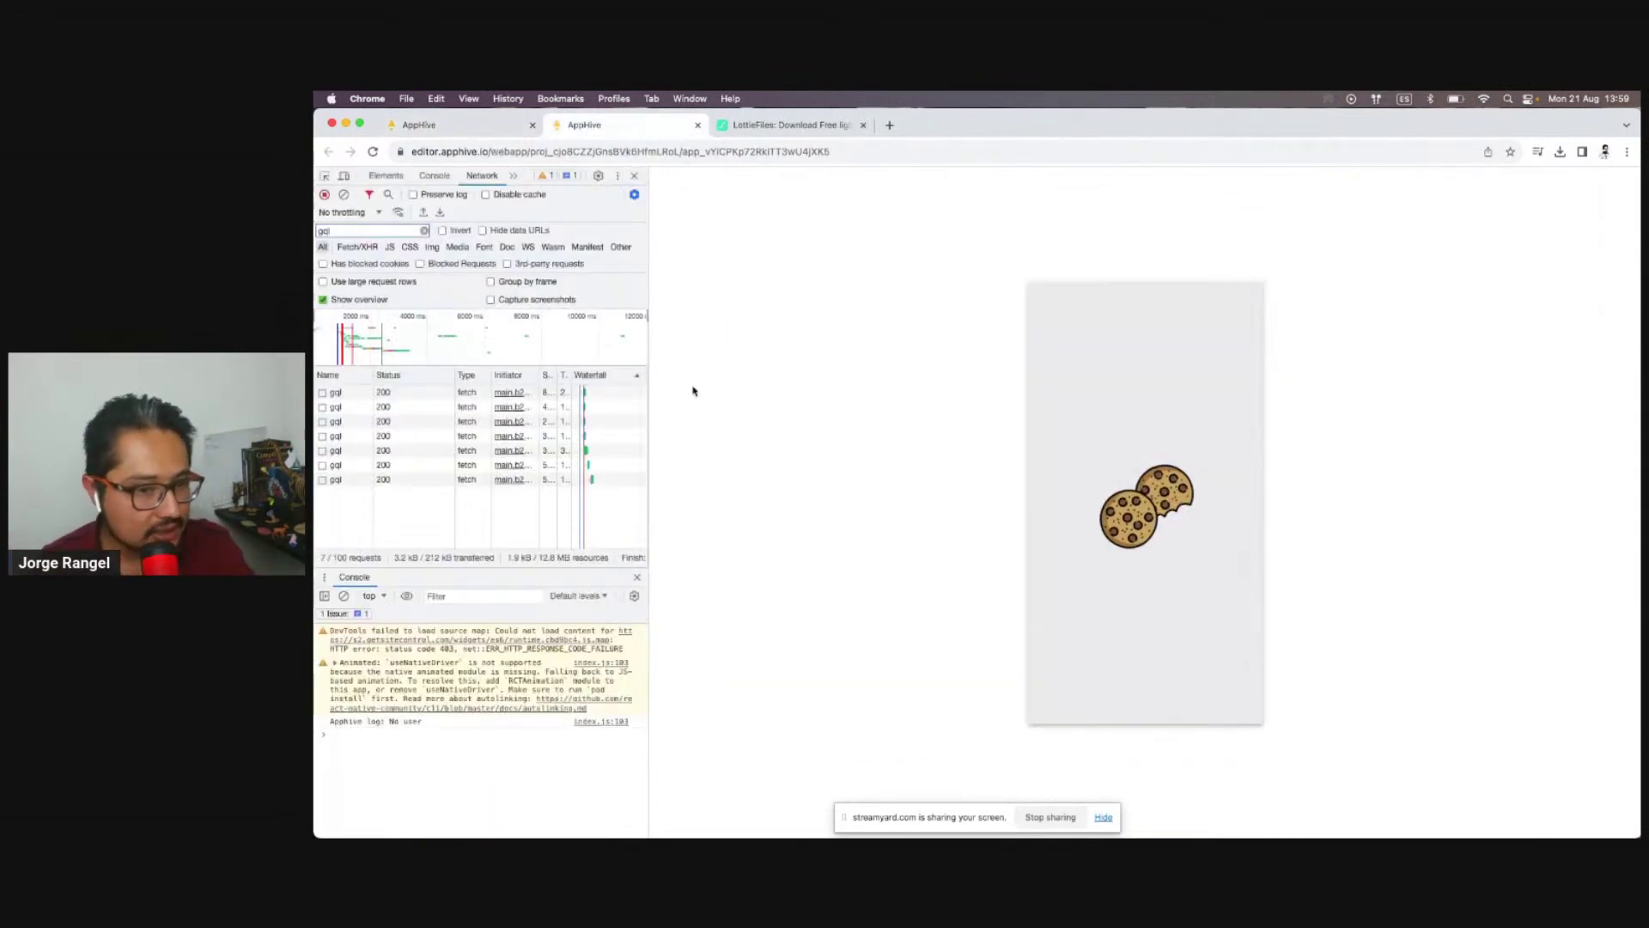
Reload the preview to see the pale blue auth redirect, then drag a Text element onto auth.
left_click(375, 153)
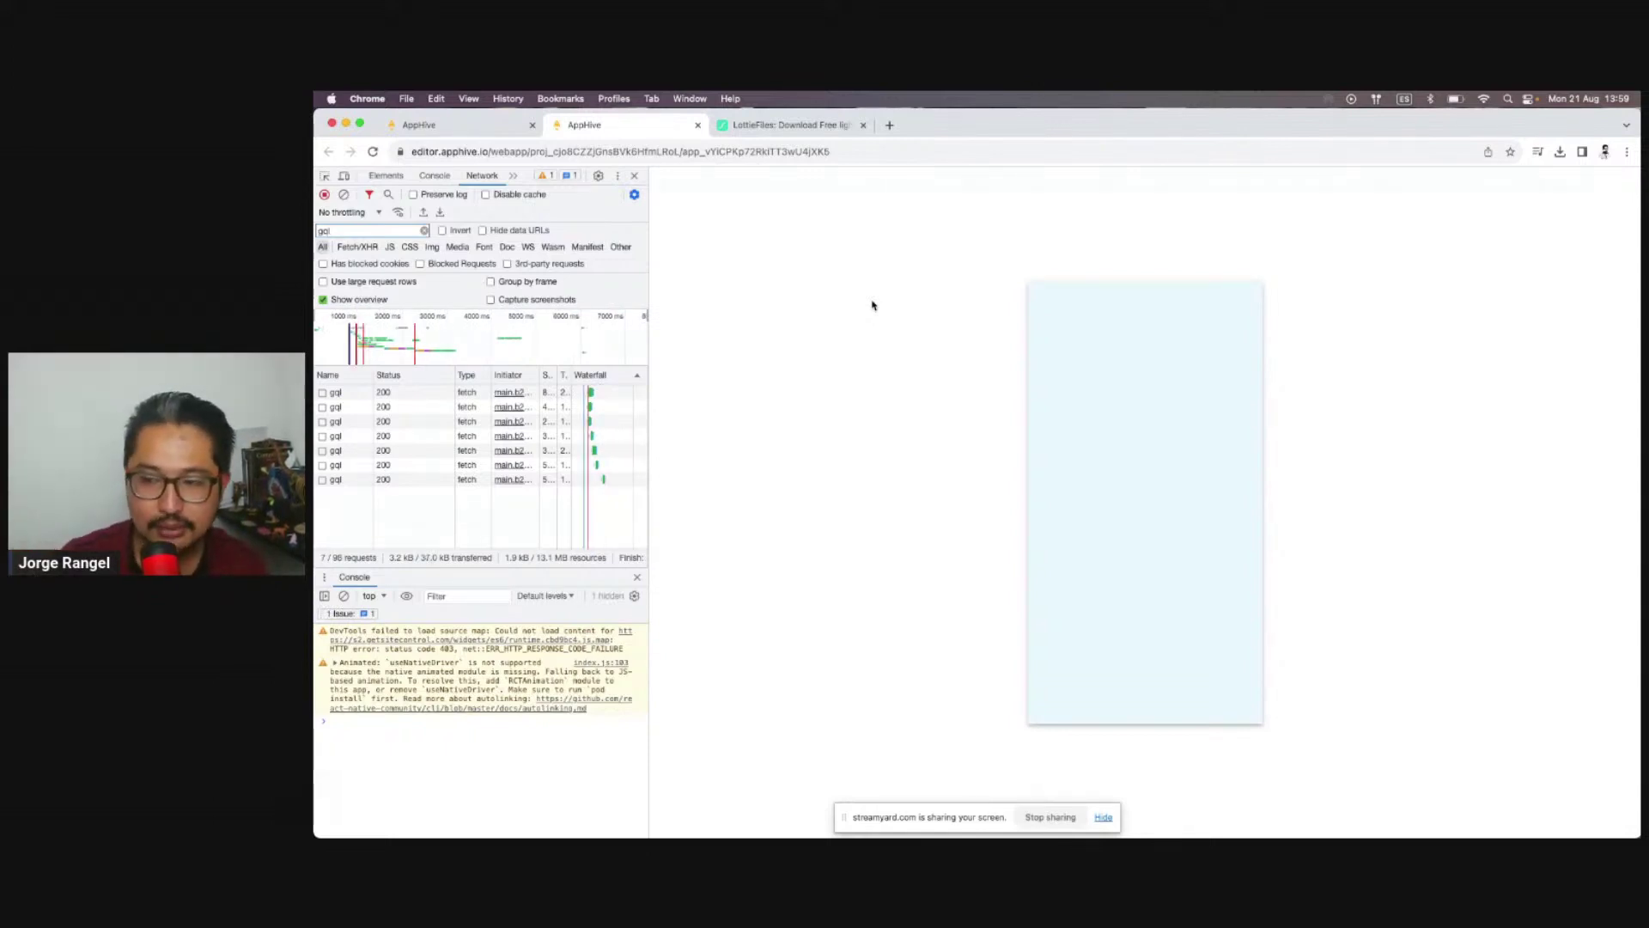
left_click(449, 125)
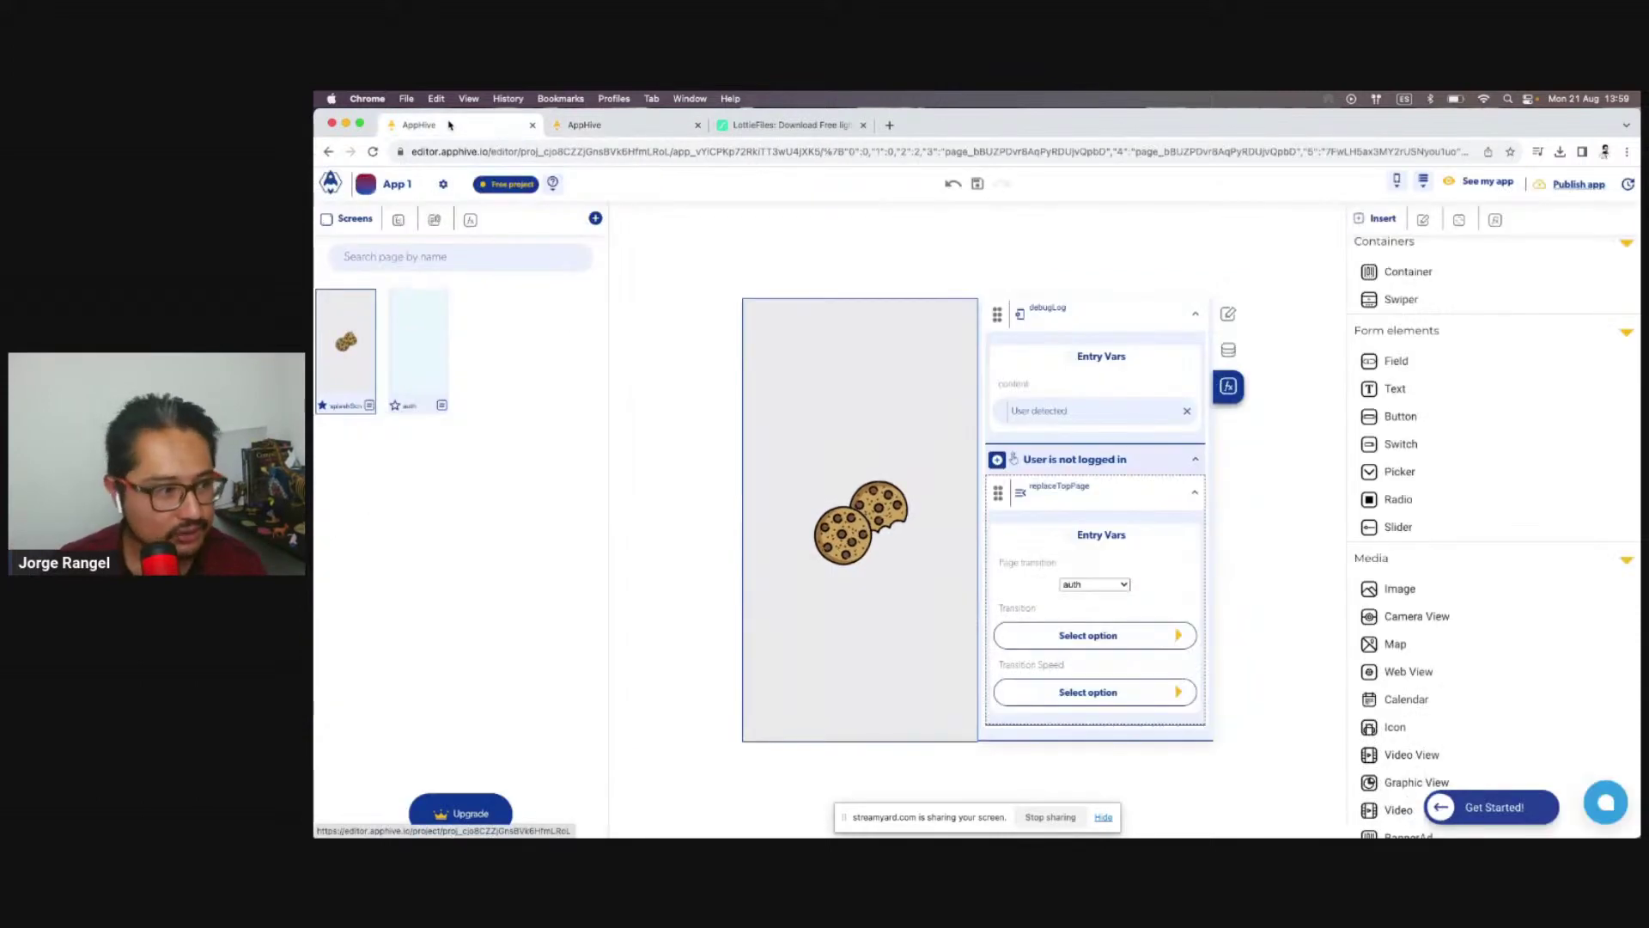
left_click(434, 353)
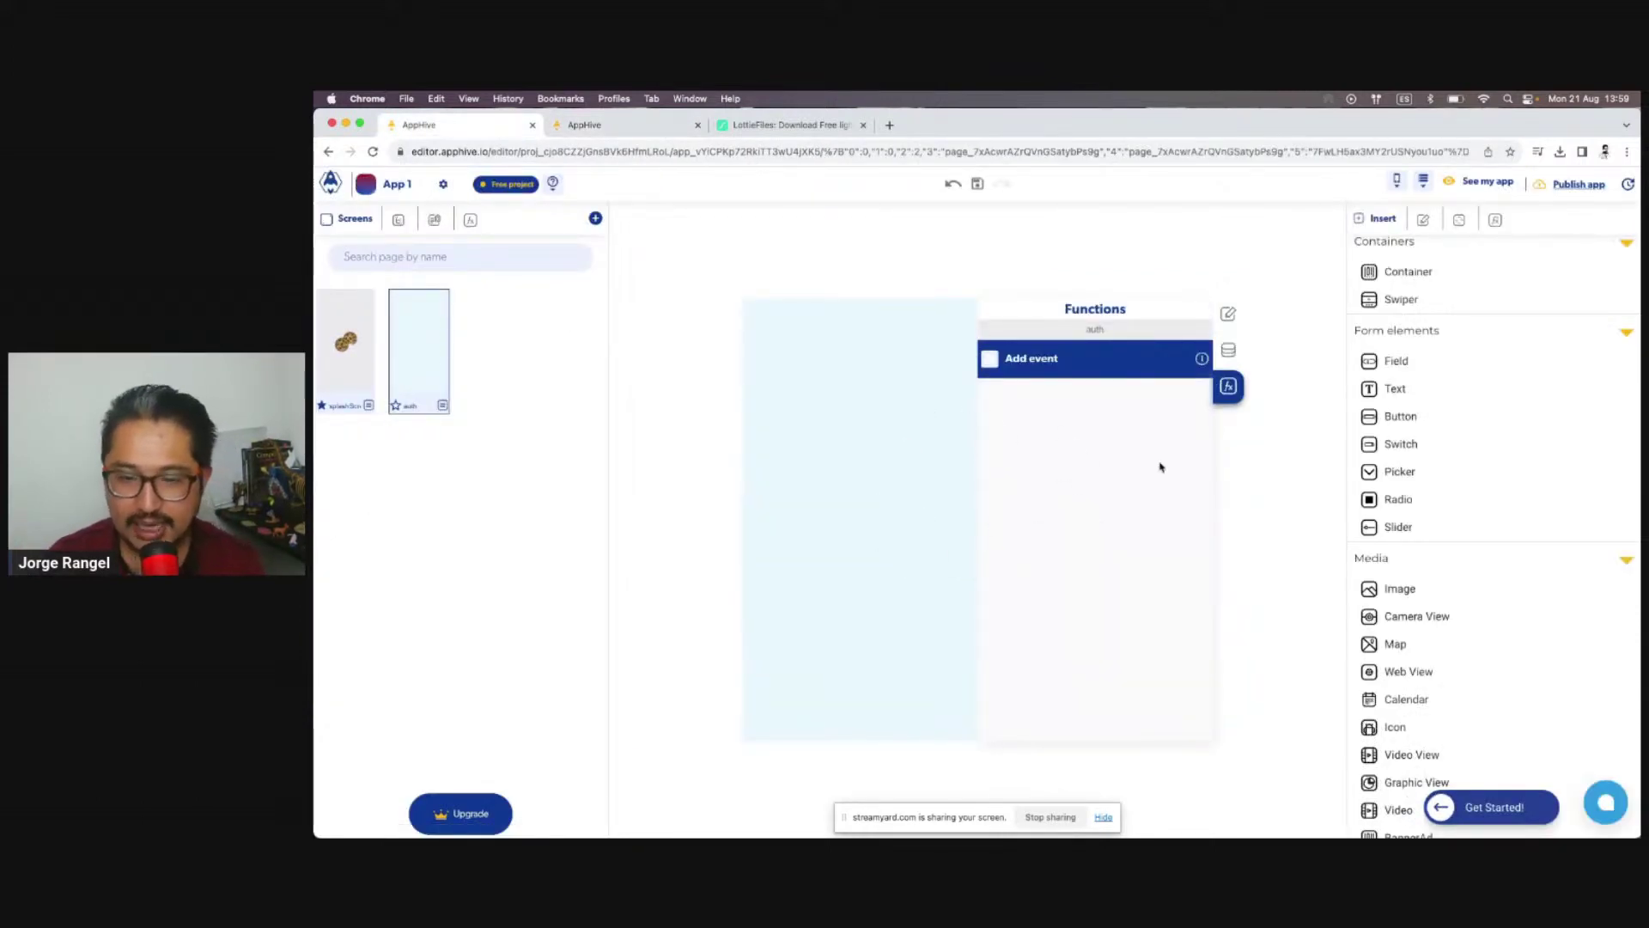
scroll(1392, 516, "down", 1)
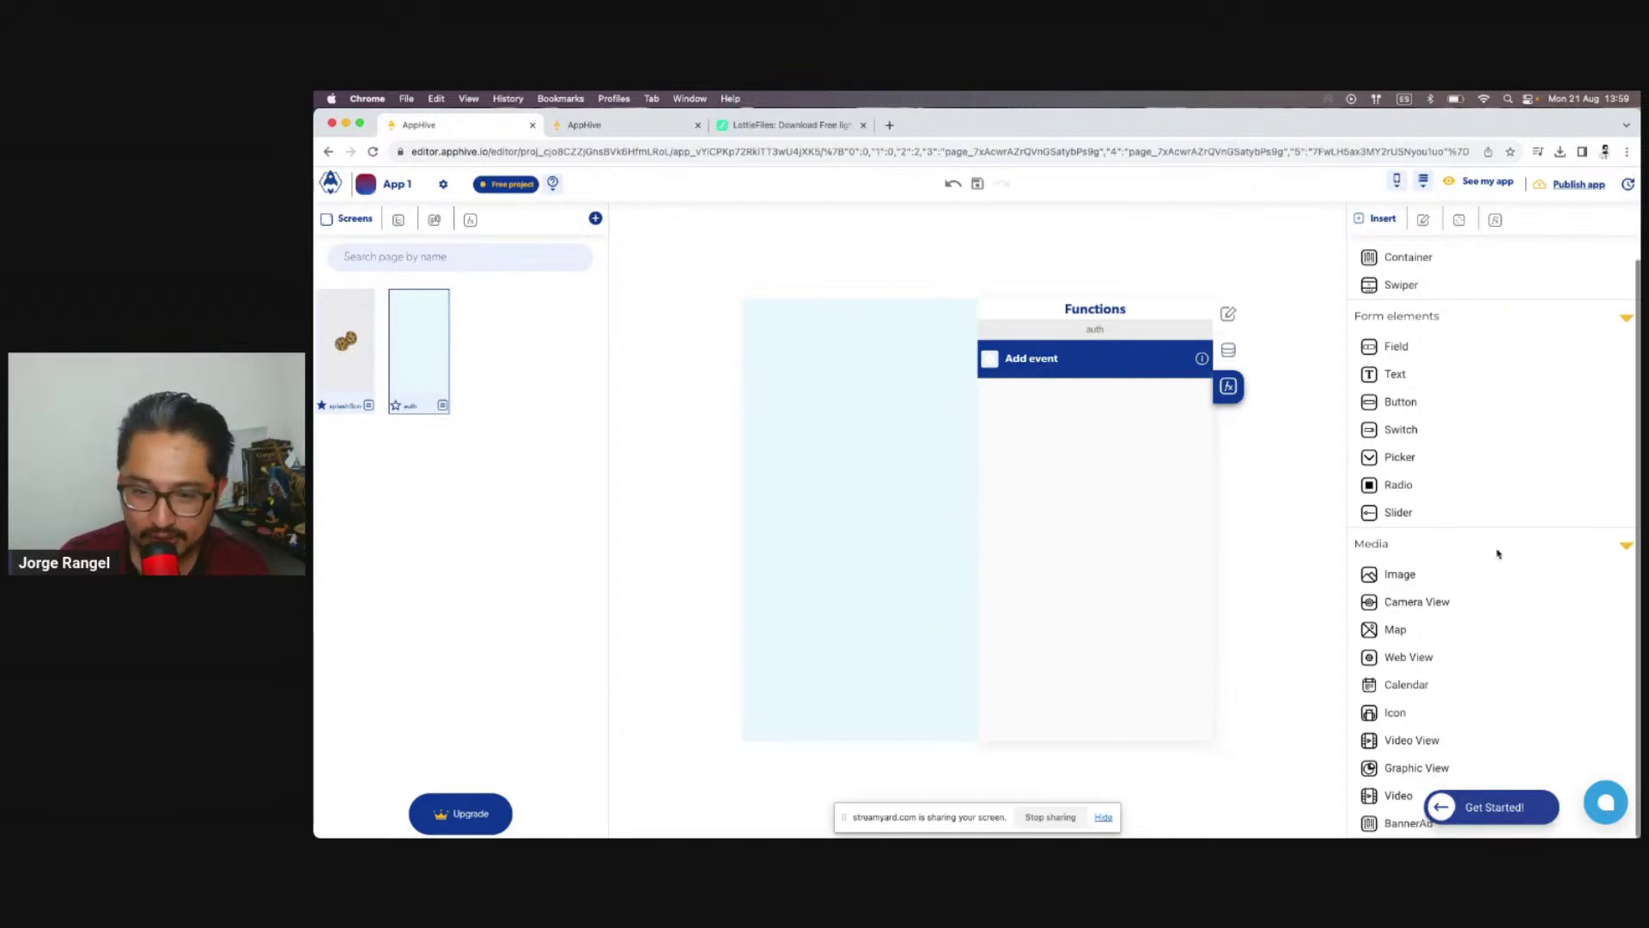
left_click_drag(1395, 374, 867, 525)
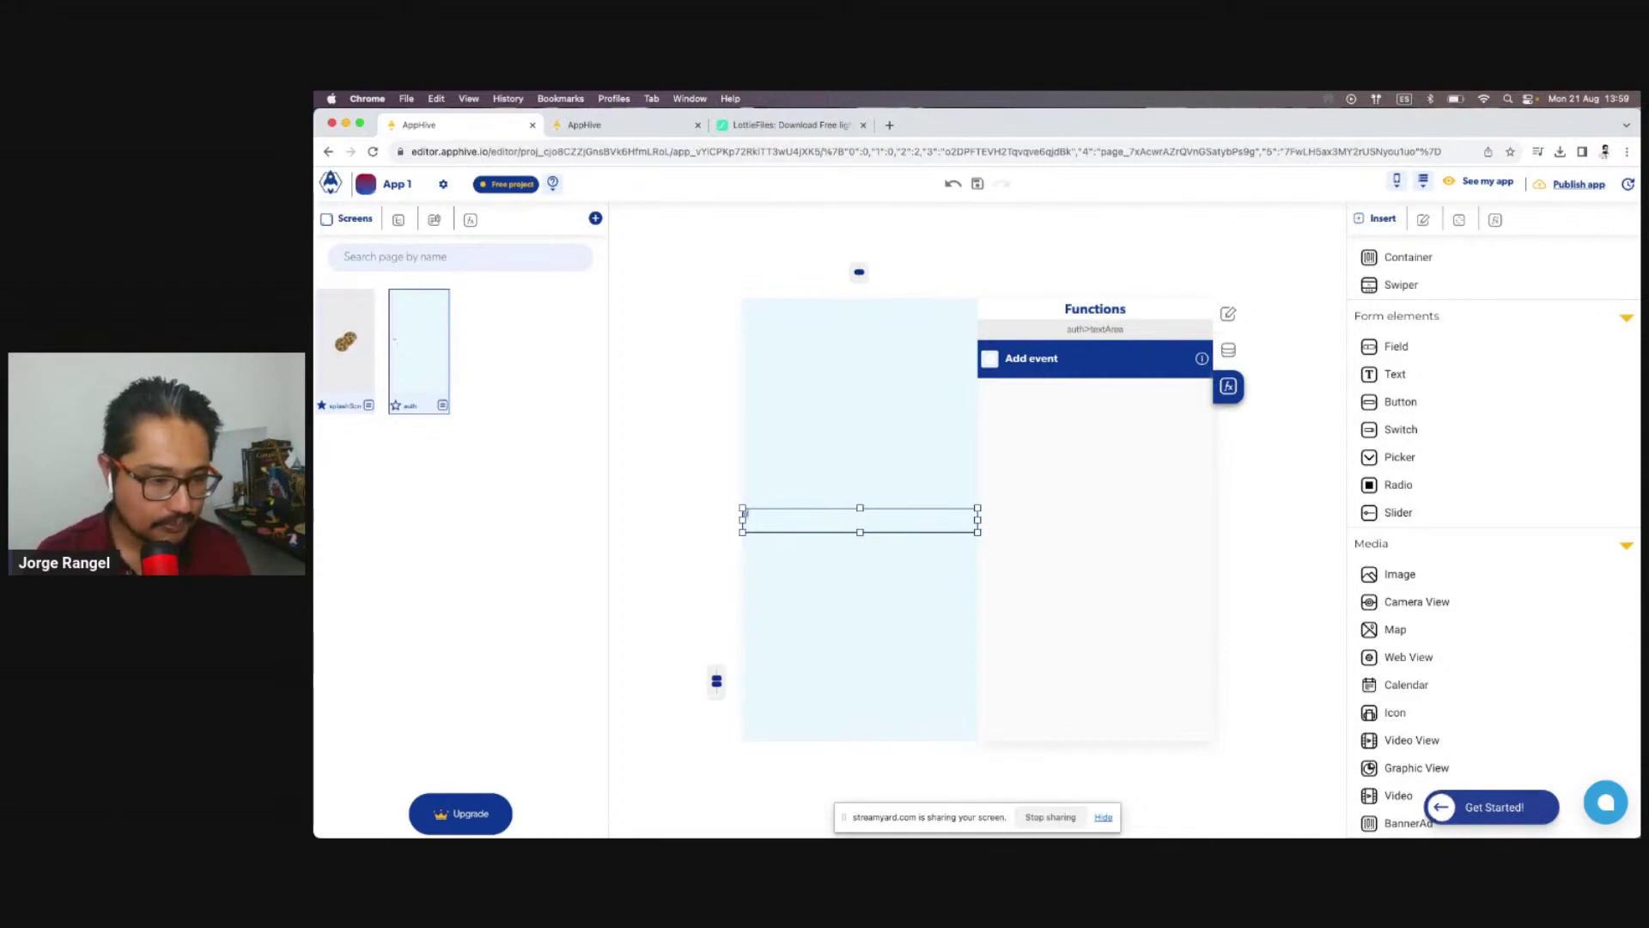
Type 'Welcome! please let us know who are you' and narrow its box so it wraps.
type("Welcom")
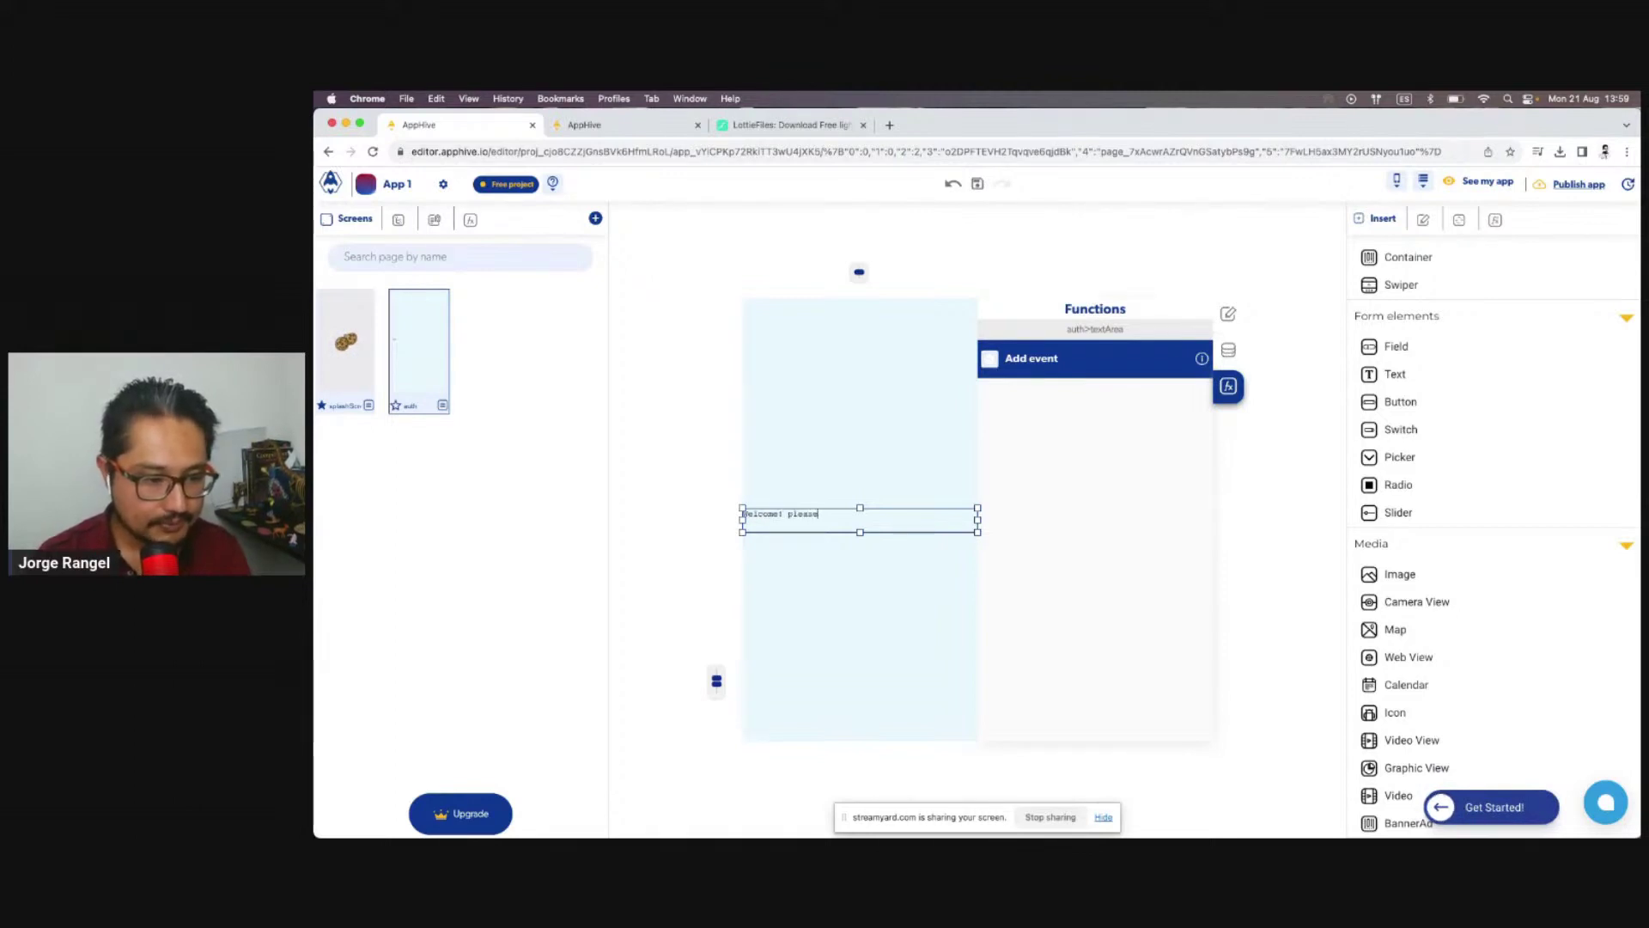
type("e! please let us ")
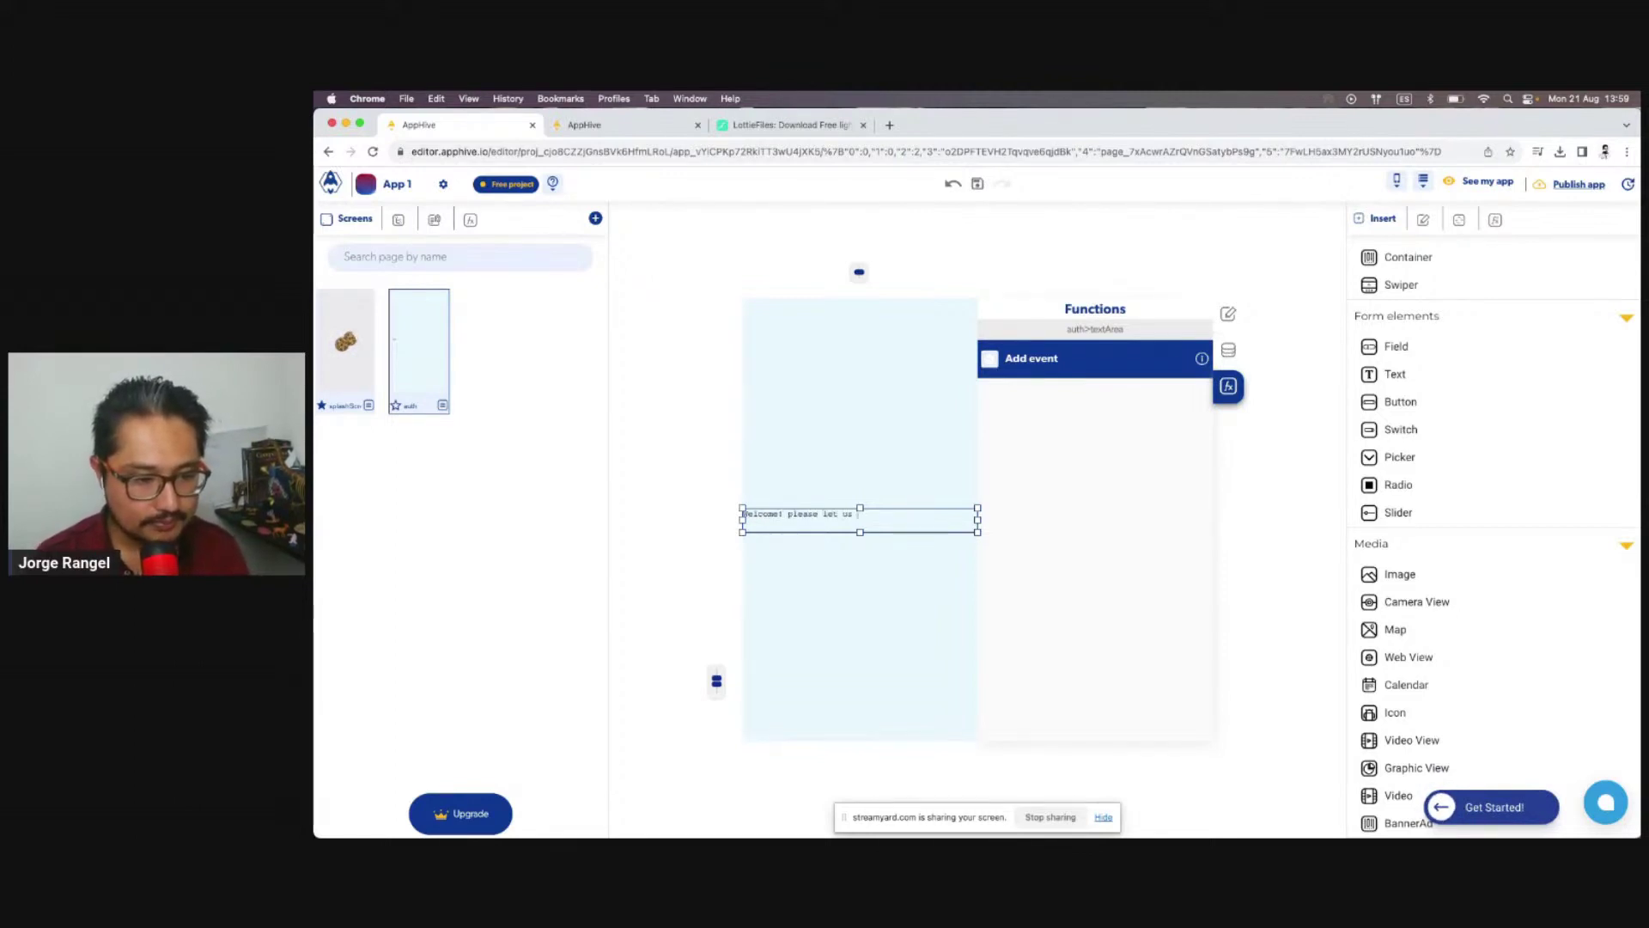
type("know")
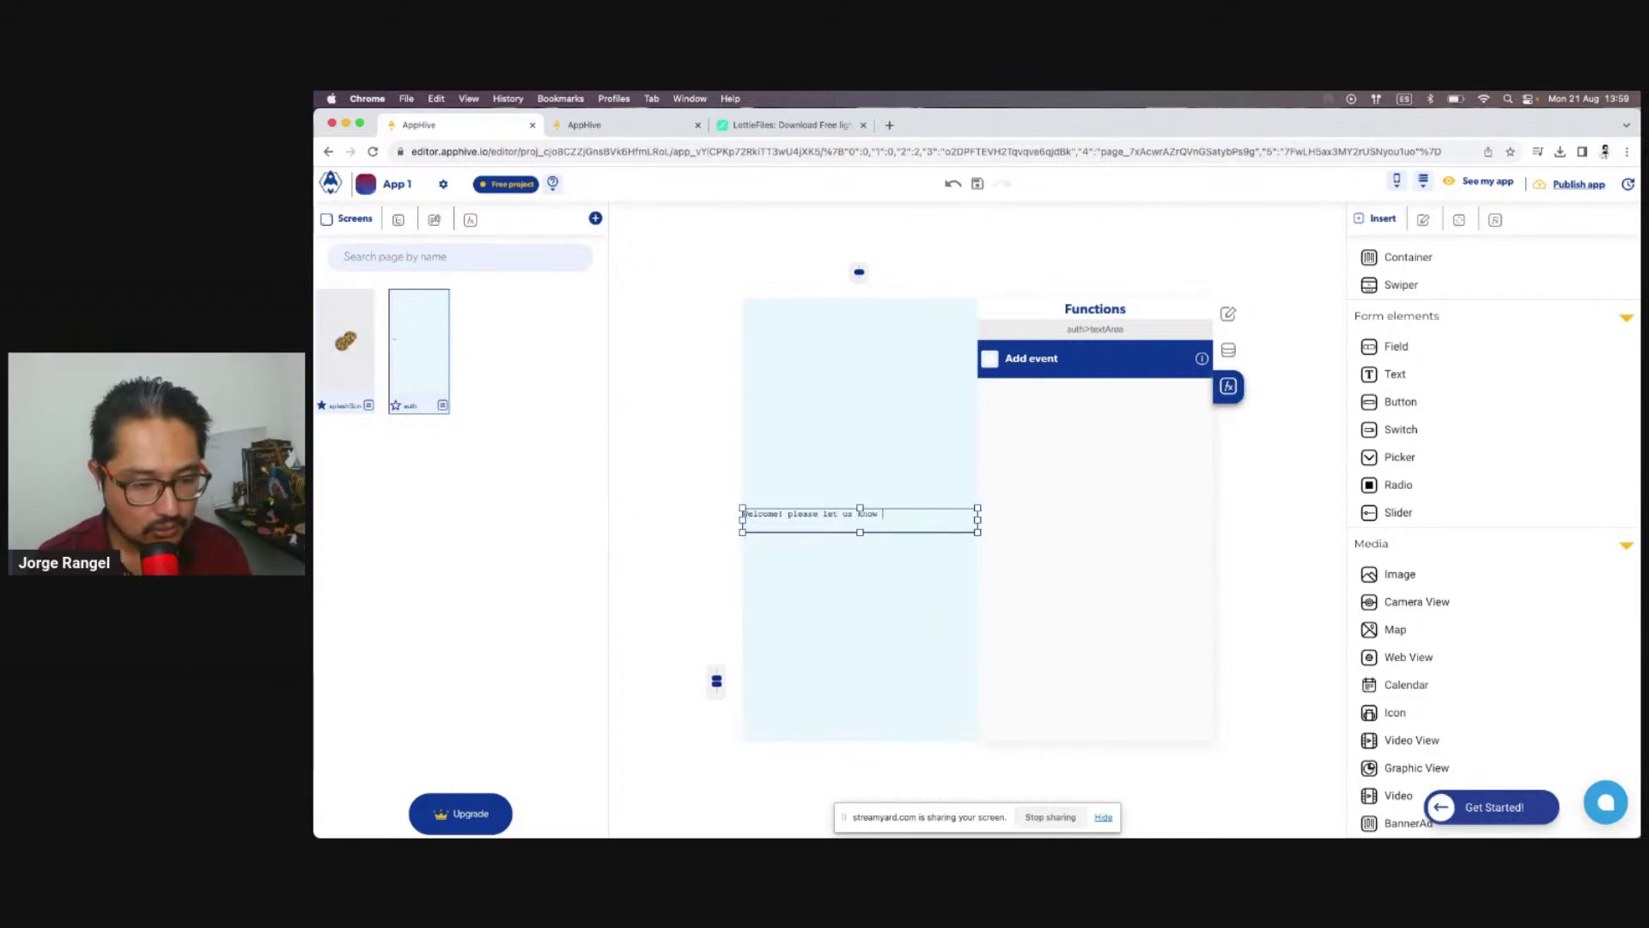
type(" who are you")
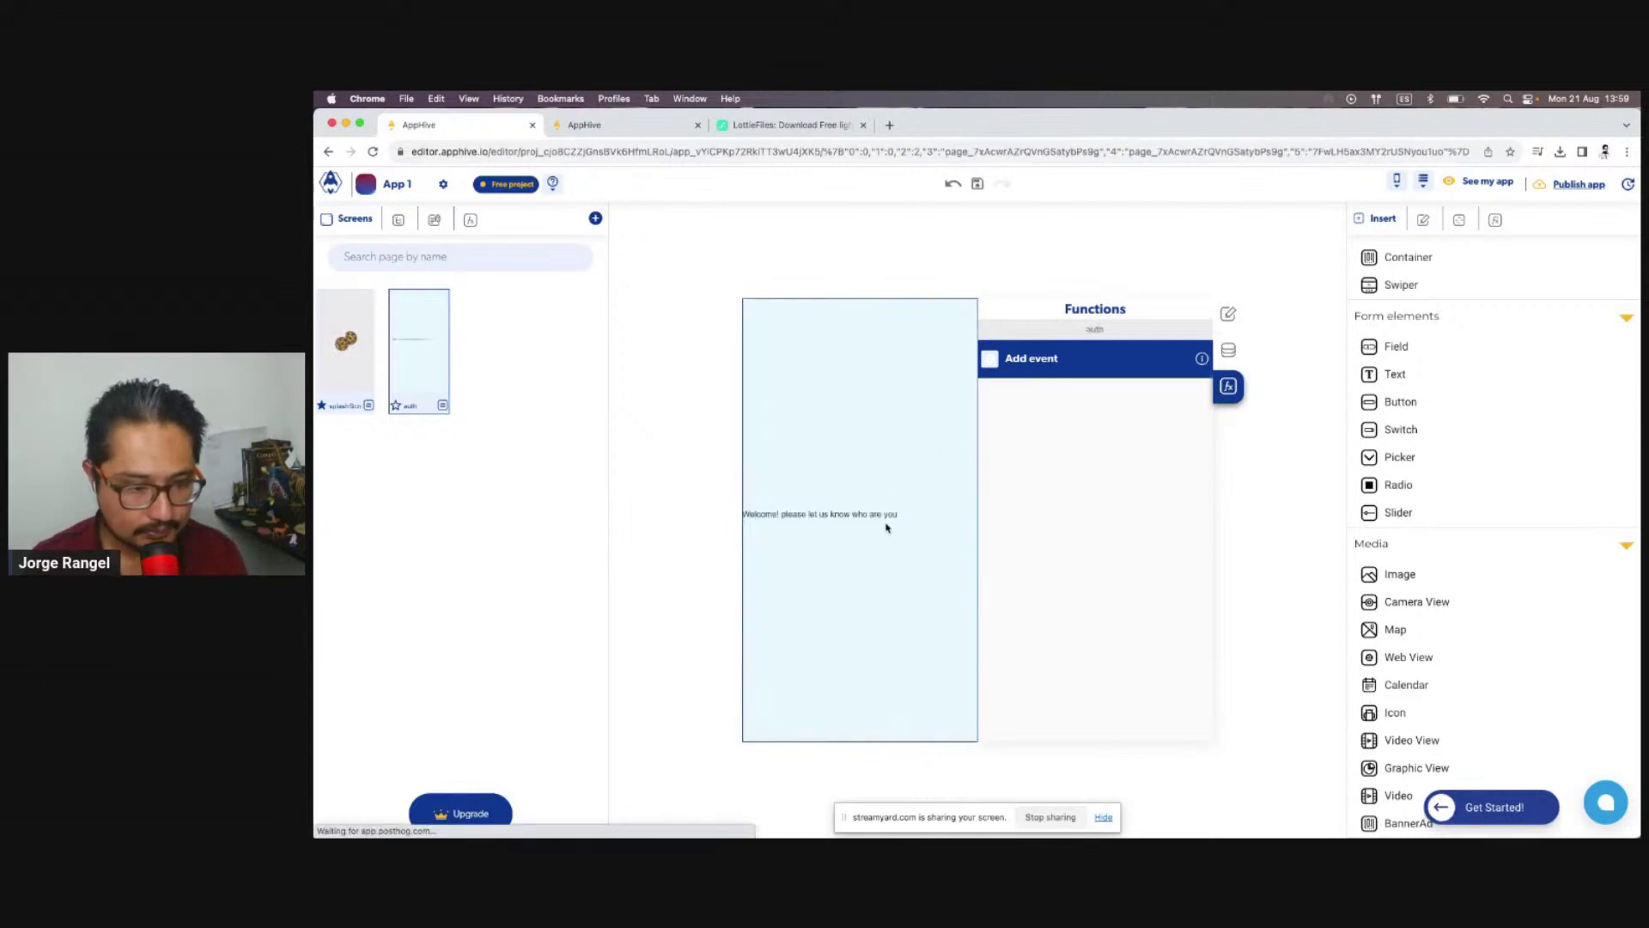
mouse_move(978, 509)
left_mouse_down()
mouse_move(947, 447)
mouse_move(941, 519)
mouse_move(1050, 491)
mouse_move(1027, 491)
left_mouse_up()
left_click(1230, 314)
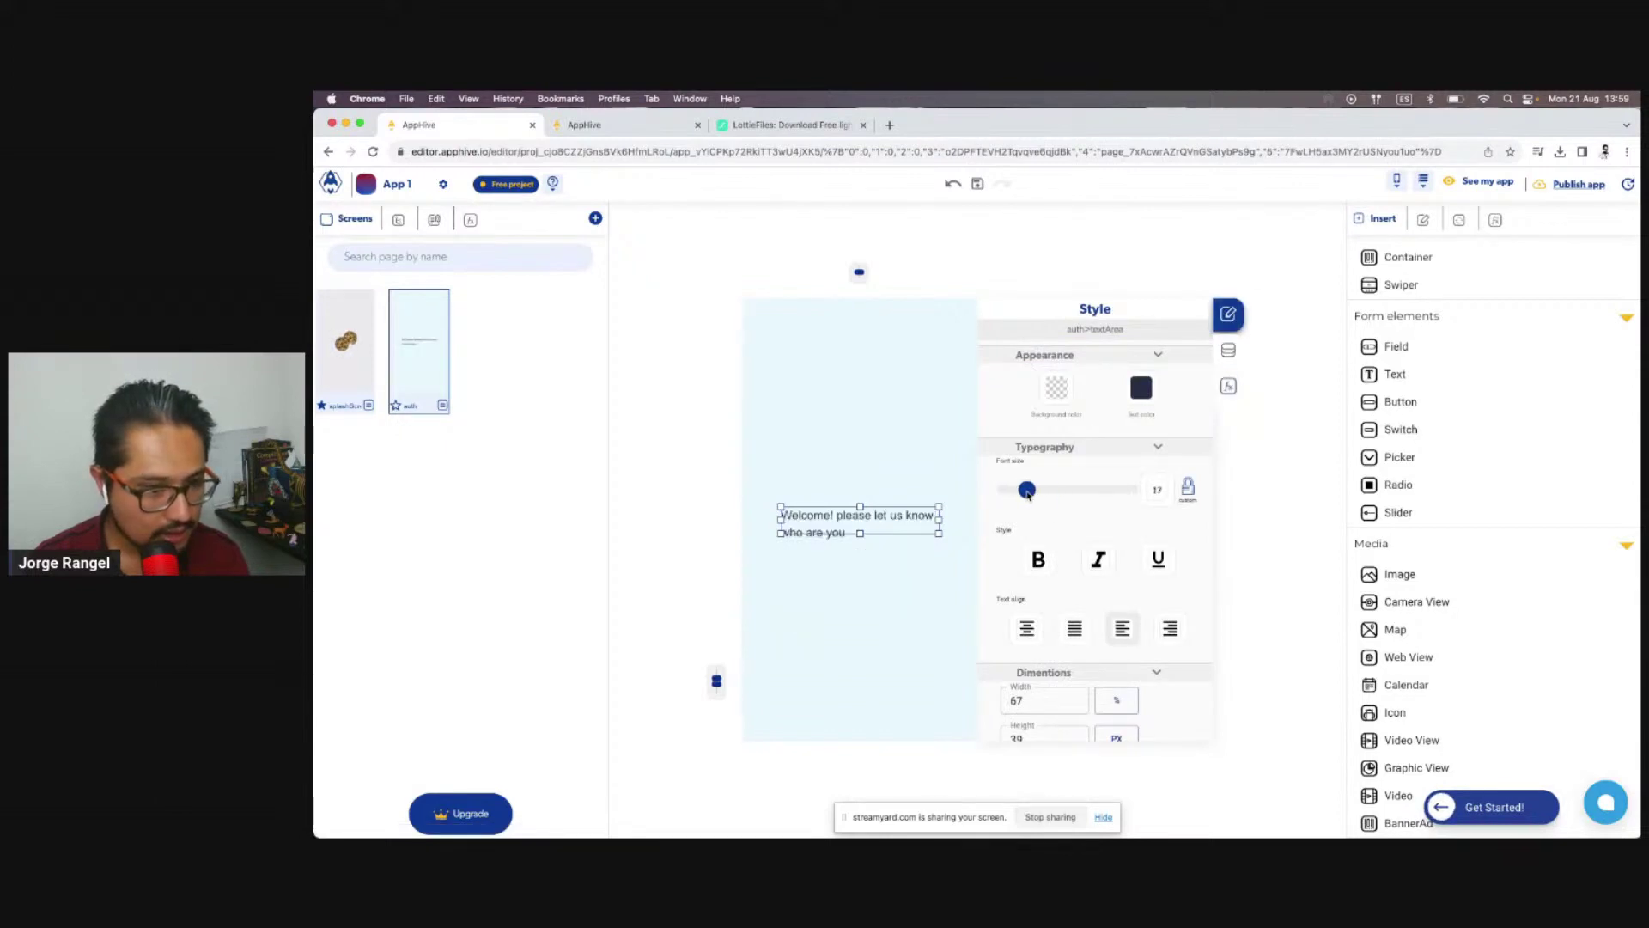
Make the welcome text box taller and centre-align its two wrapped lines.
left_click_drag(860, 533, 860, 555)
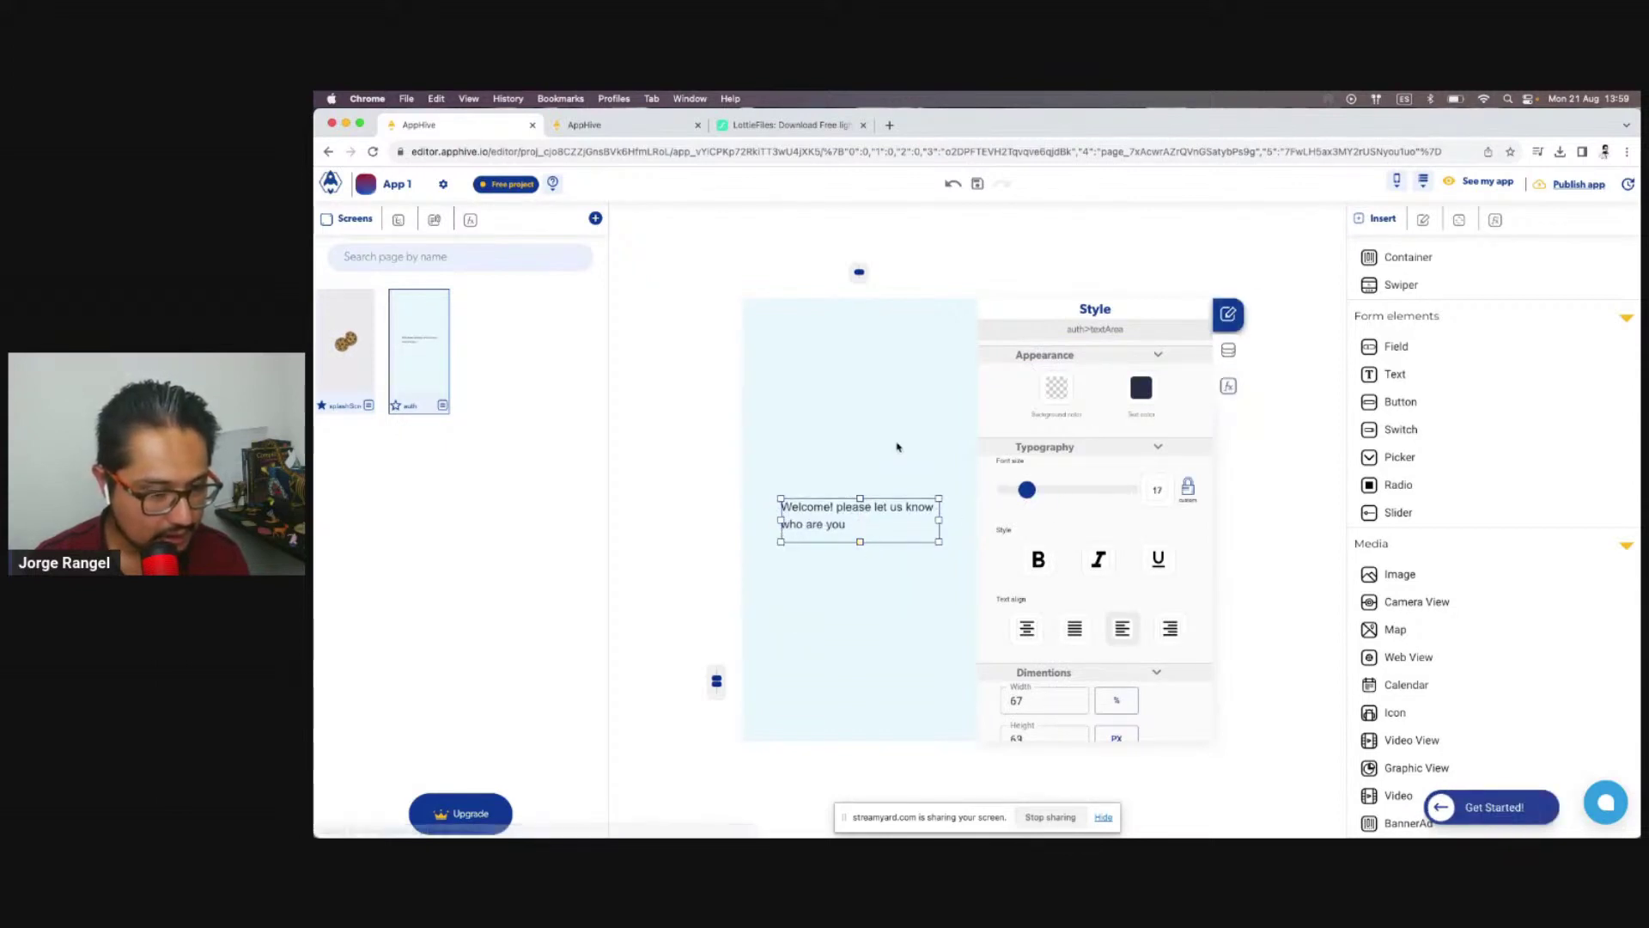
left_click(1026, 633)
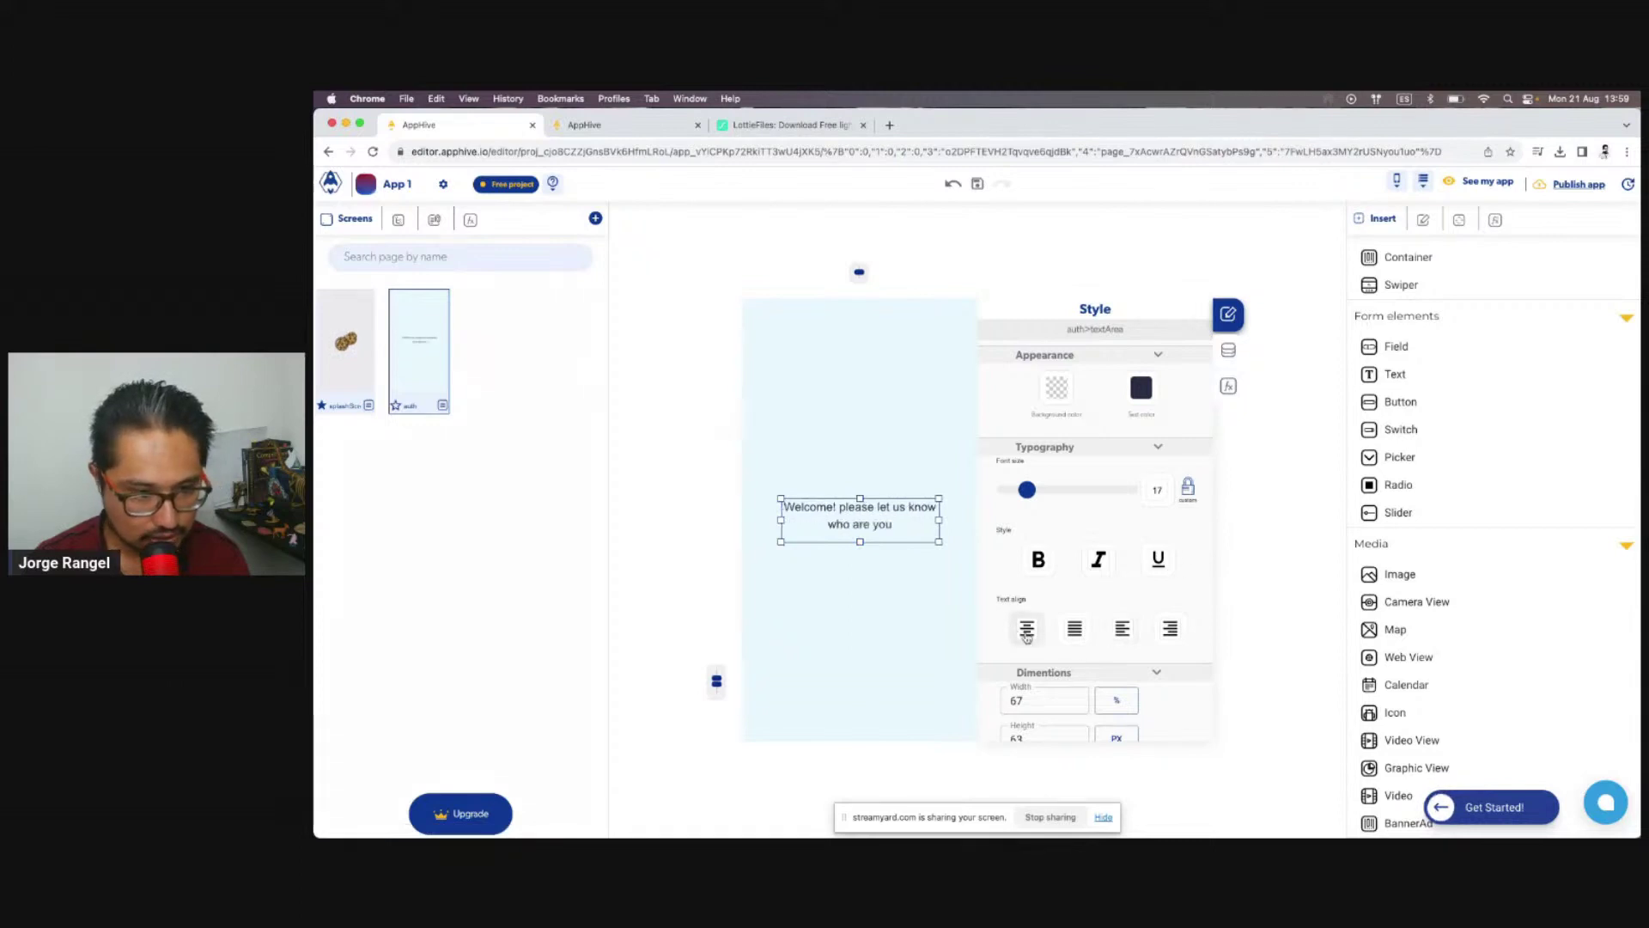
left_click(974, 612)
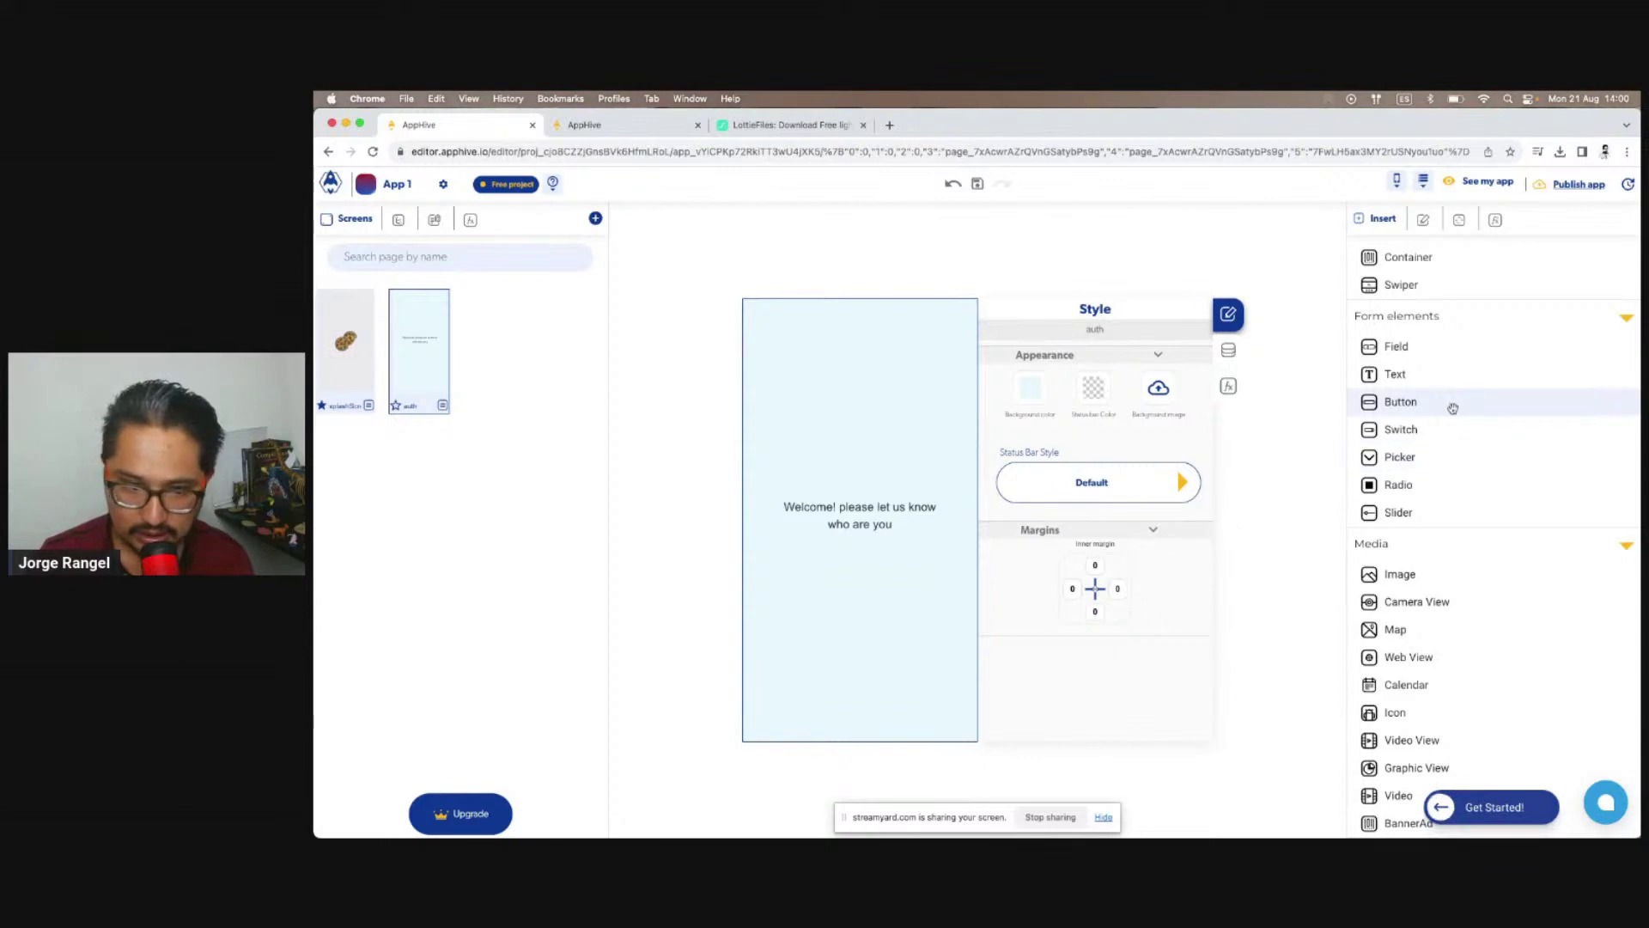
Add a button below the welcome text and relabel it 'Auth myself'.
left_click_drag(1451, 405, 921, 593)
double_click(863, 544)
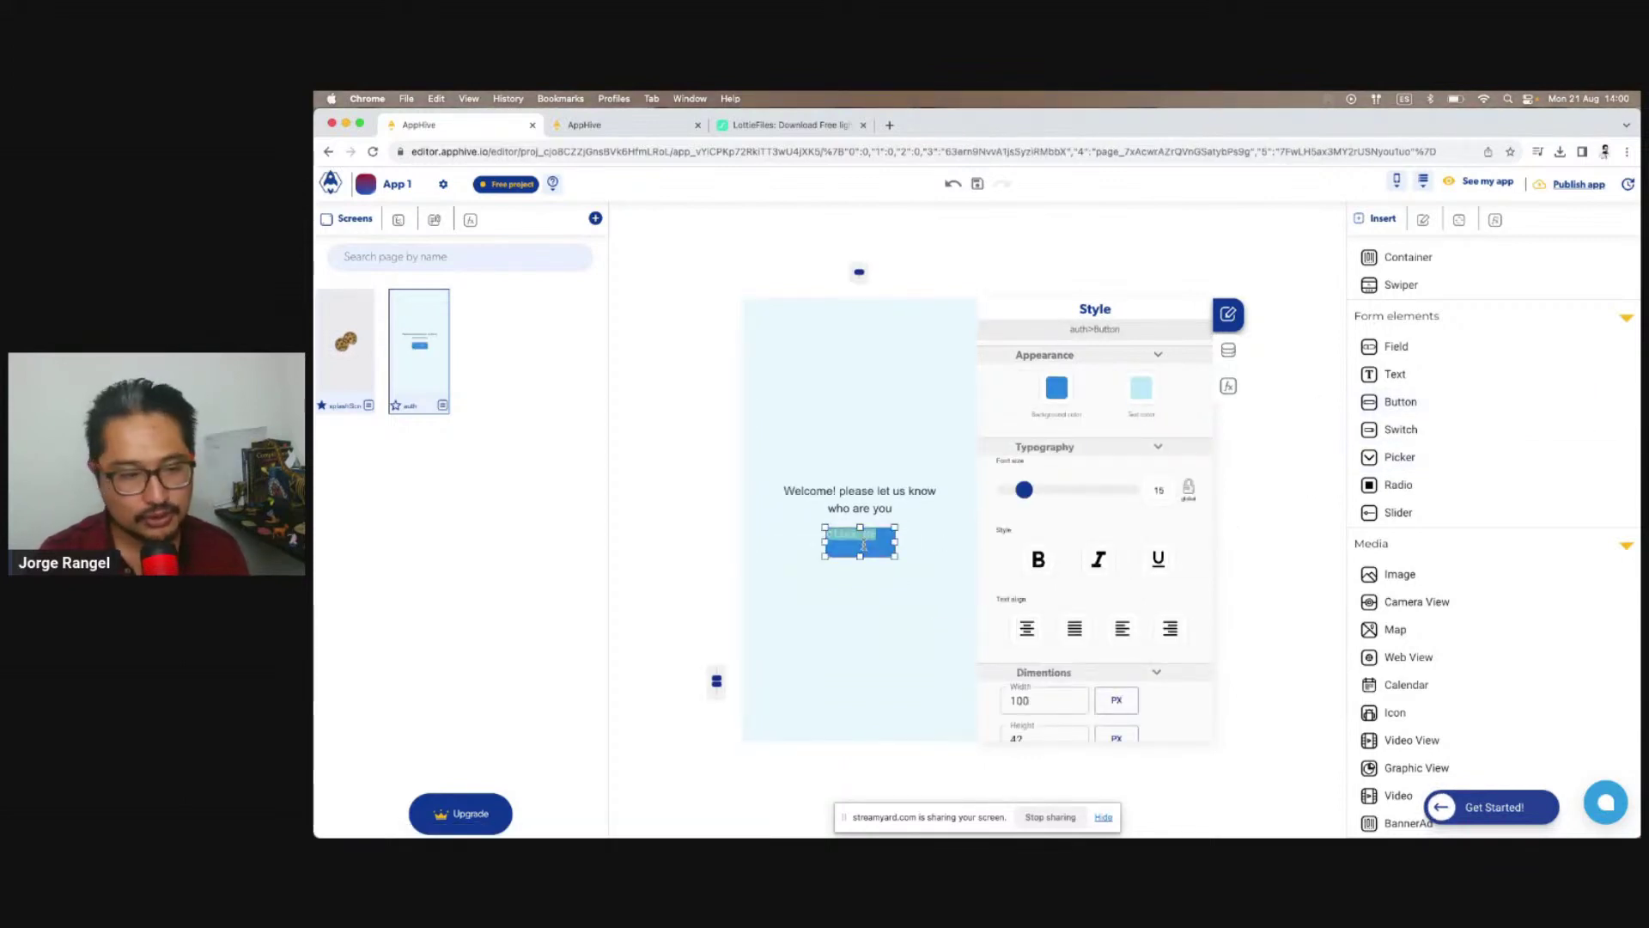
key("BackSpace")
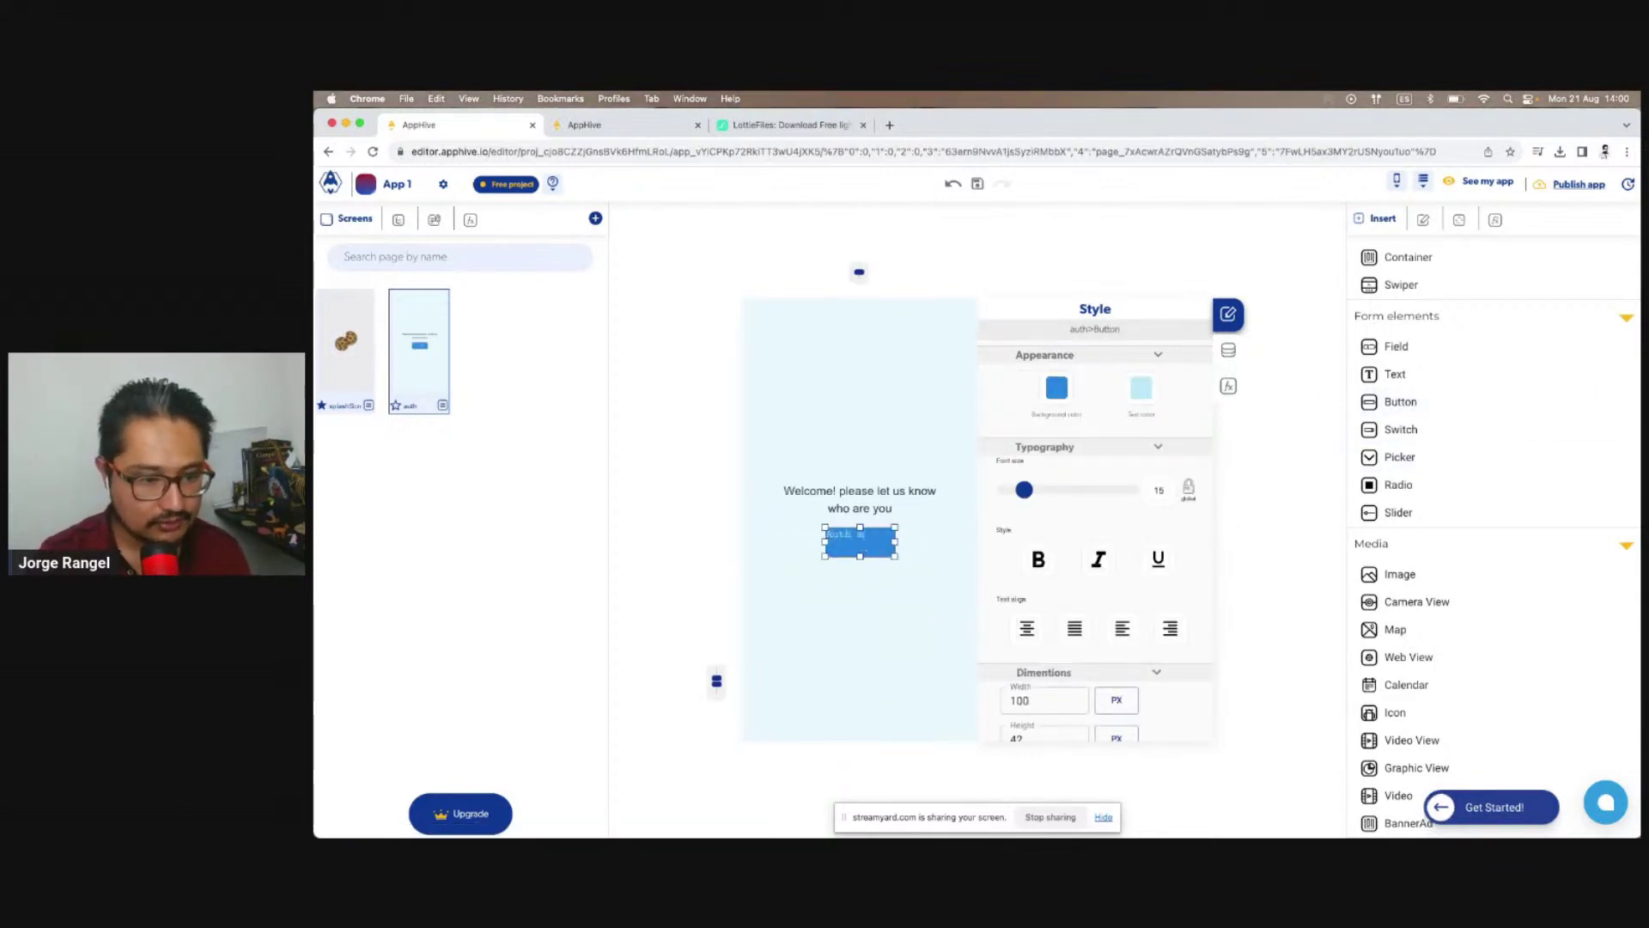
type("Auth myself")
left_click(1014, 700)
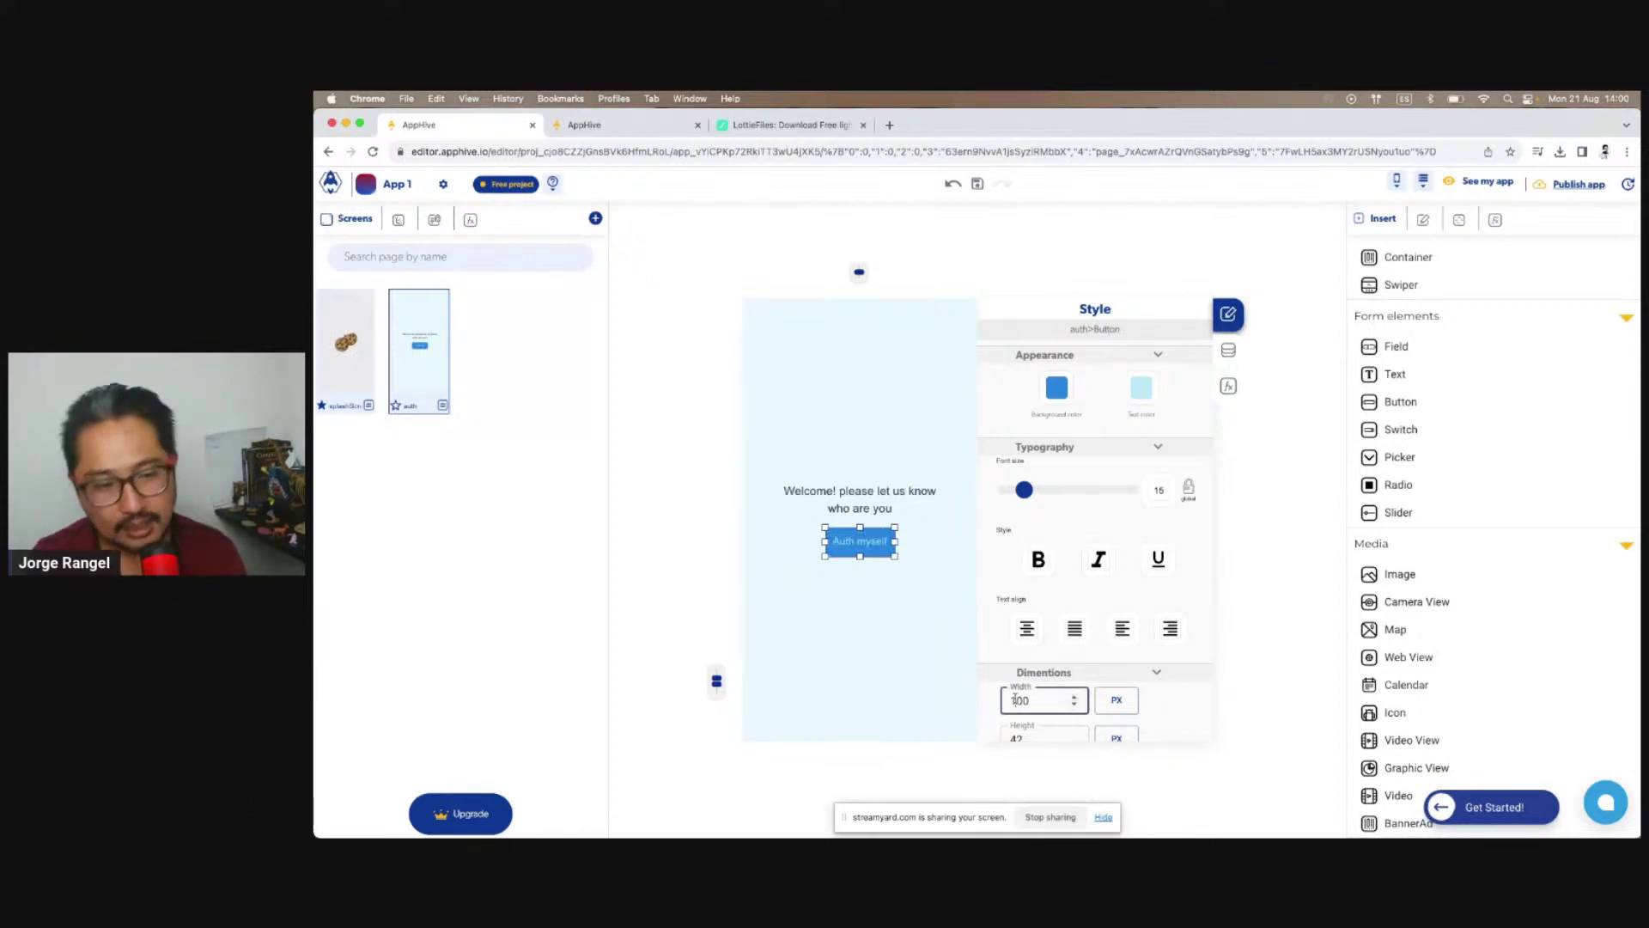
Widen the Auth myself button from 100 to 133 px.
left_click(865, 593)
left_click(864, 544)
left_click_drag(895, 543, 918, 546)
left_click(973, 645)
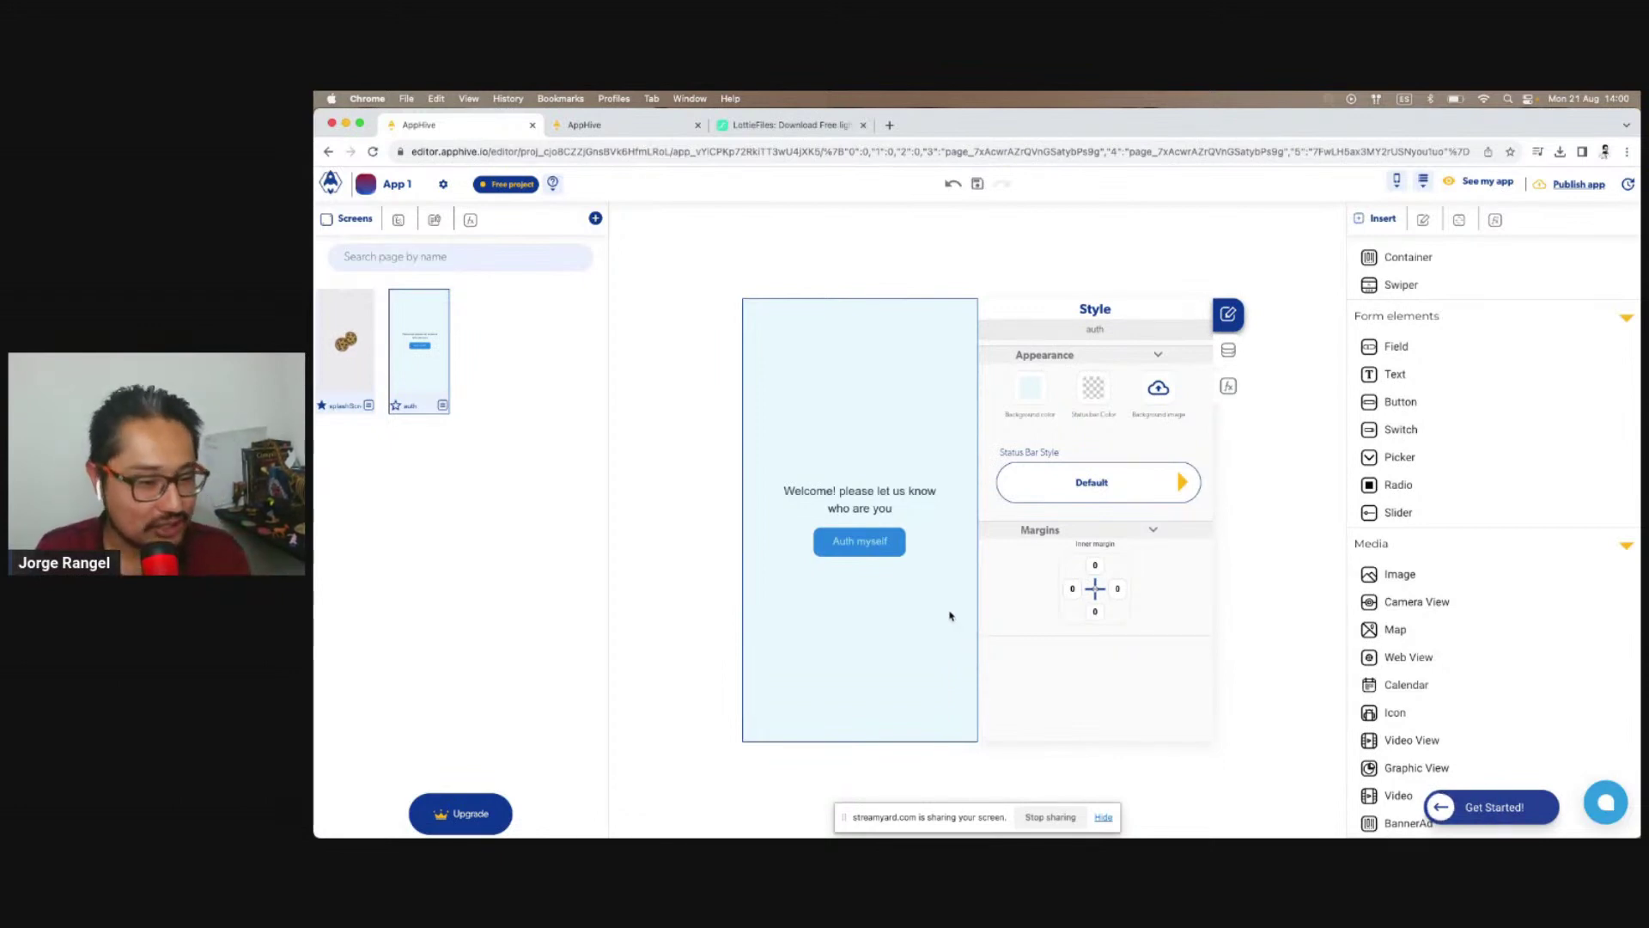
left_click(860, 541)
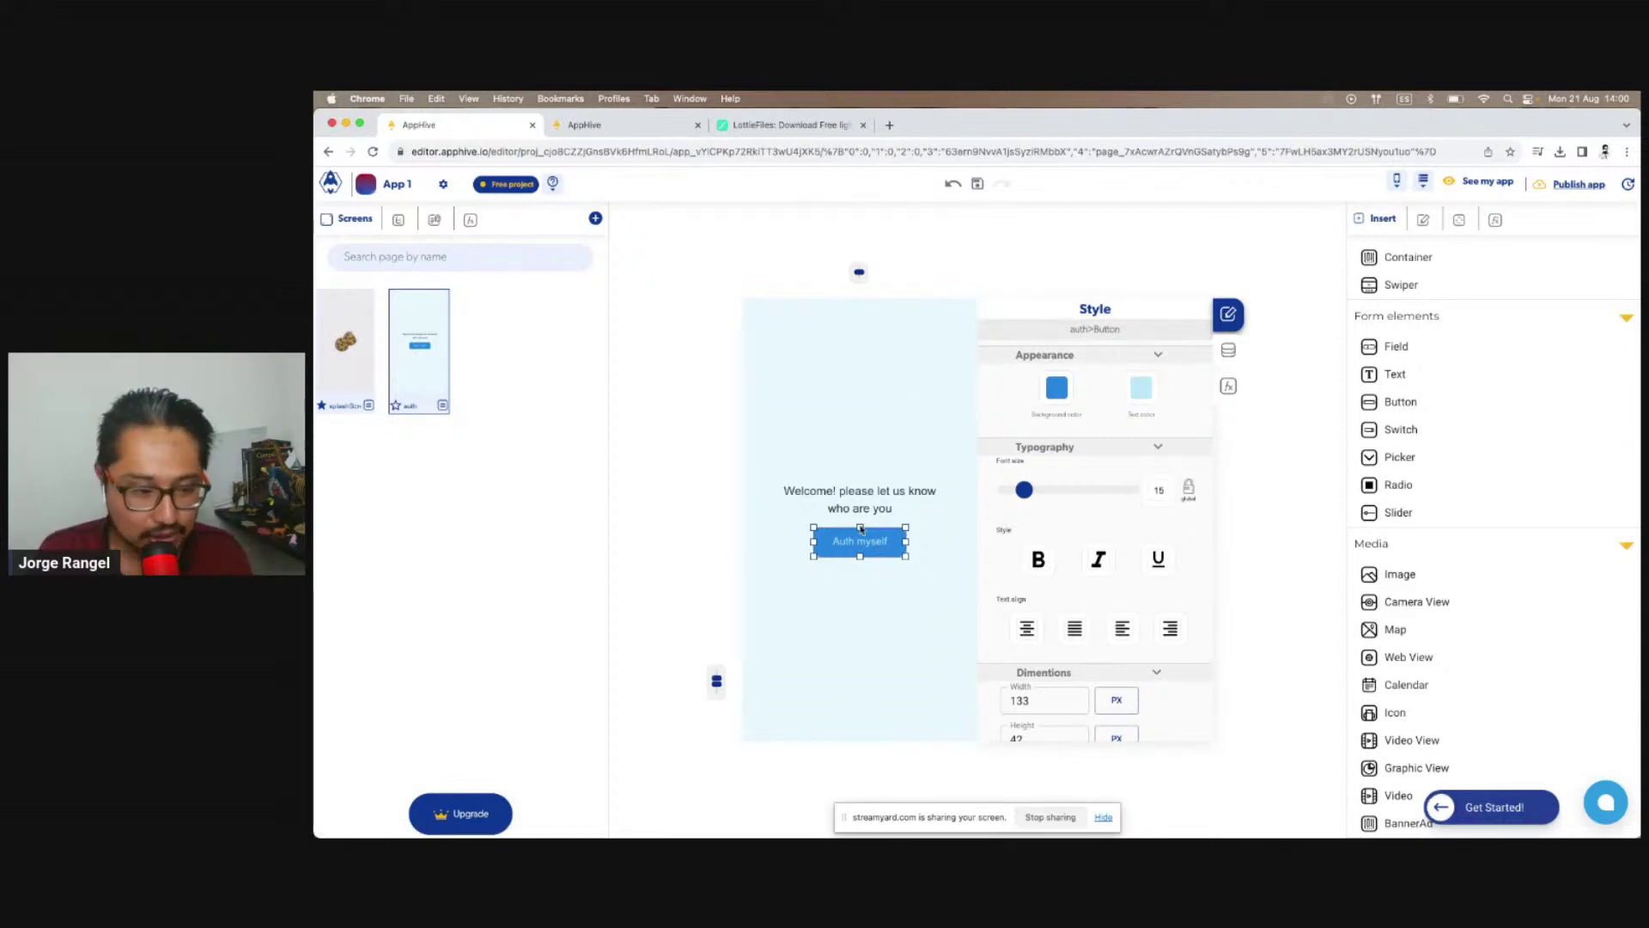
Distribute the welcome text and Auth myself button evenly down the auth screen.
mouse_move(714, 689)
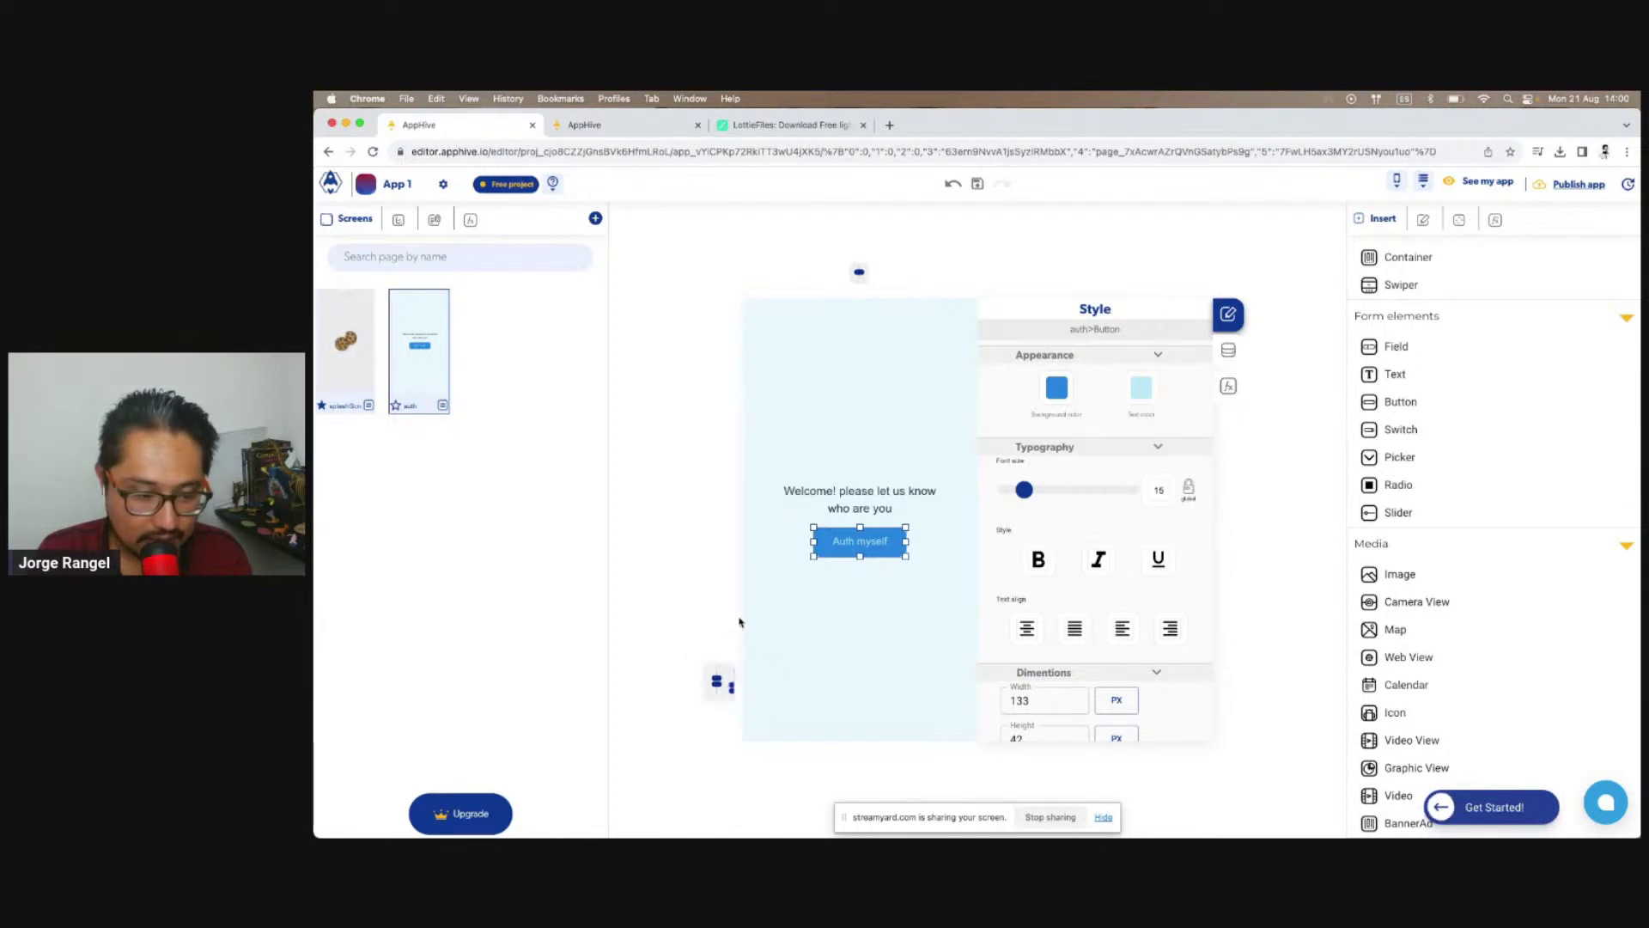
left_click(733, 690)
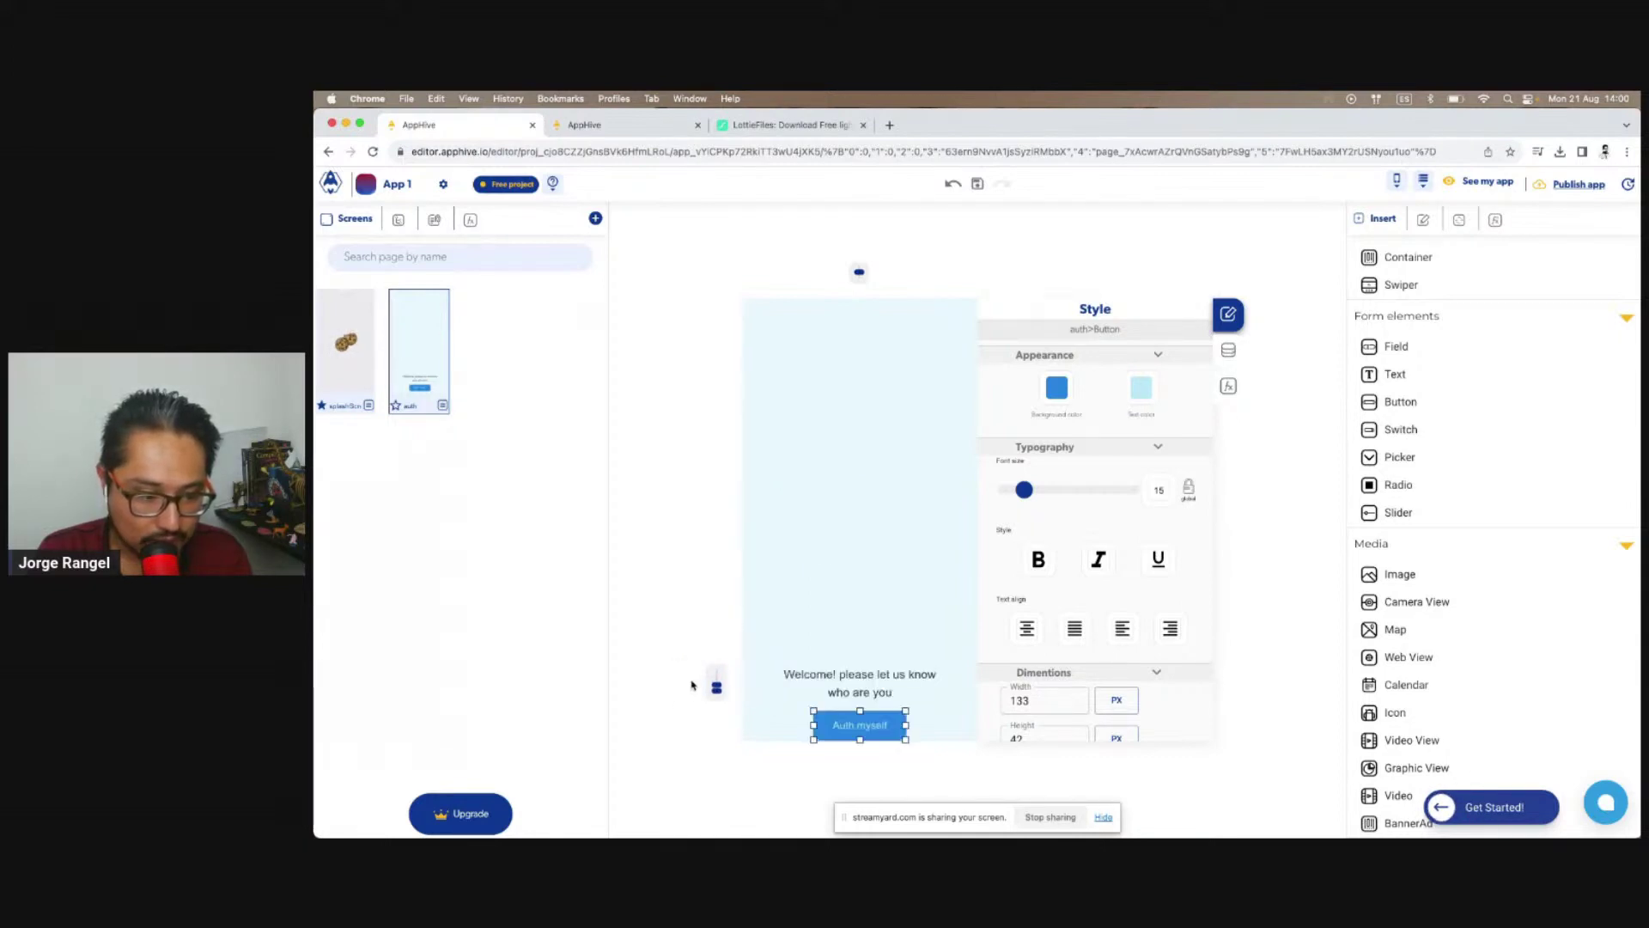
left_click(731, 688)
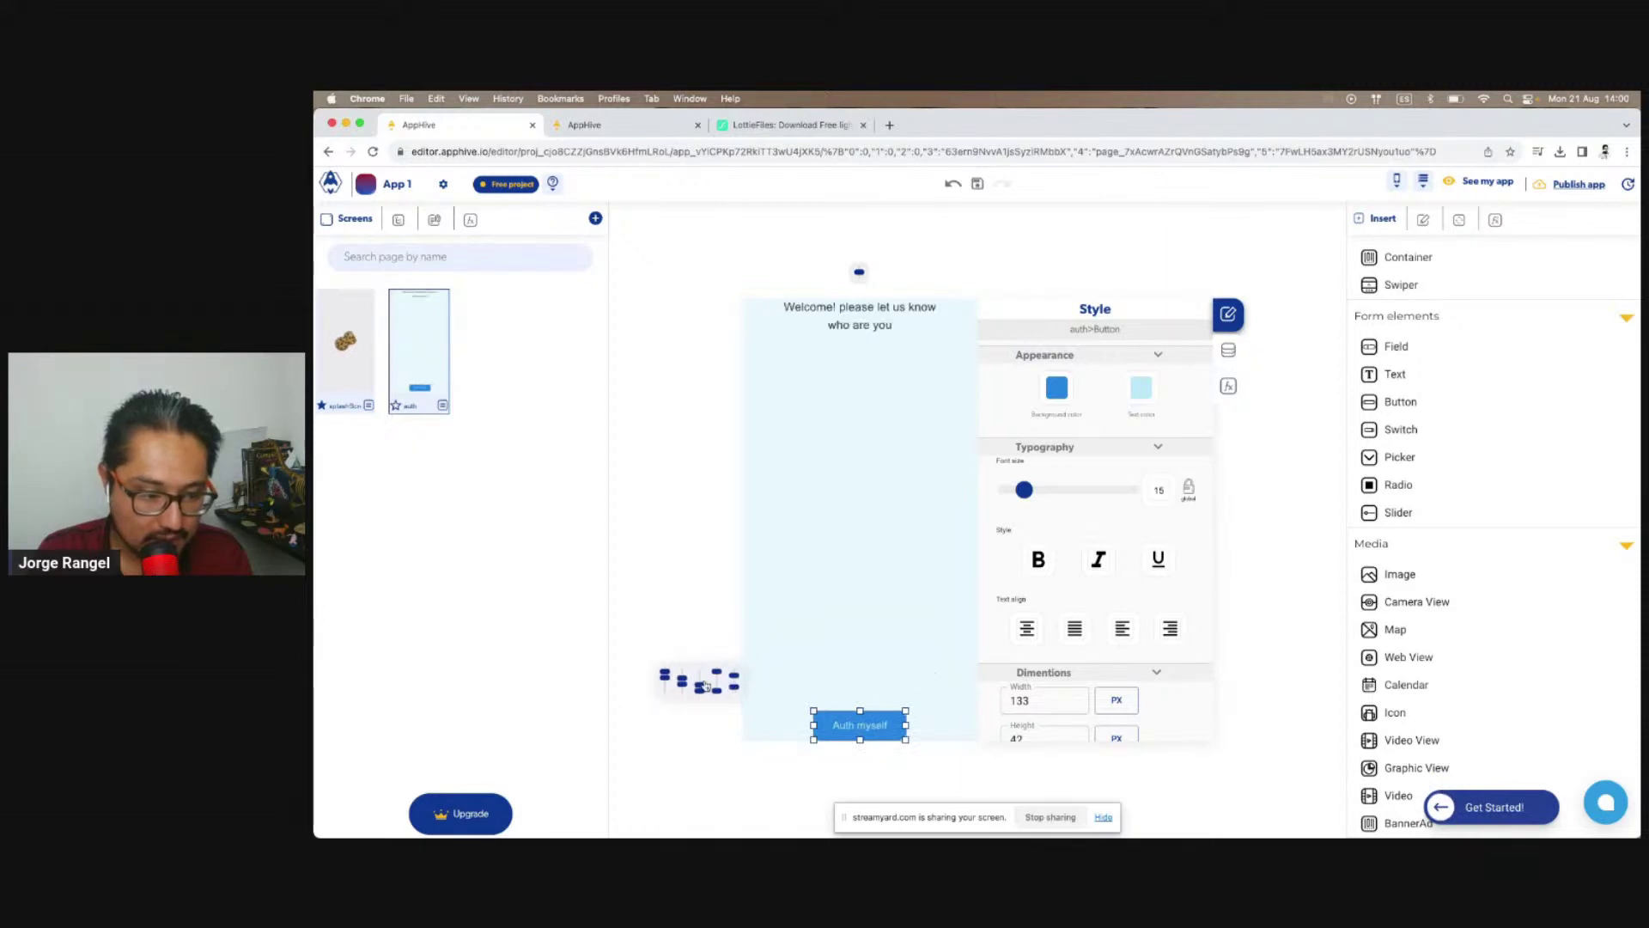
left_click(716, 680)
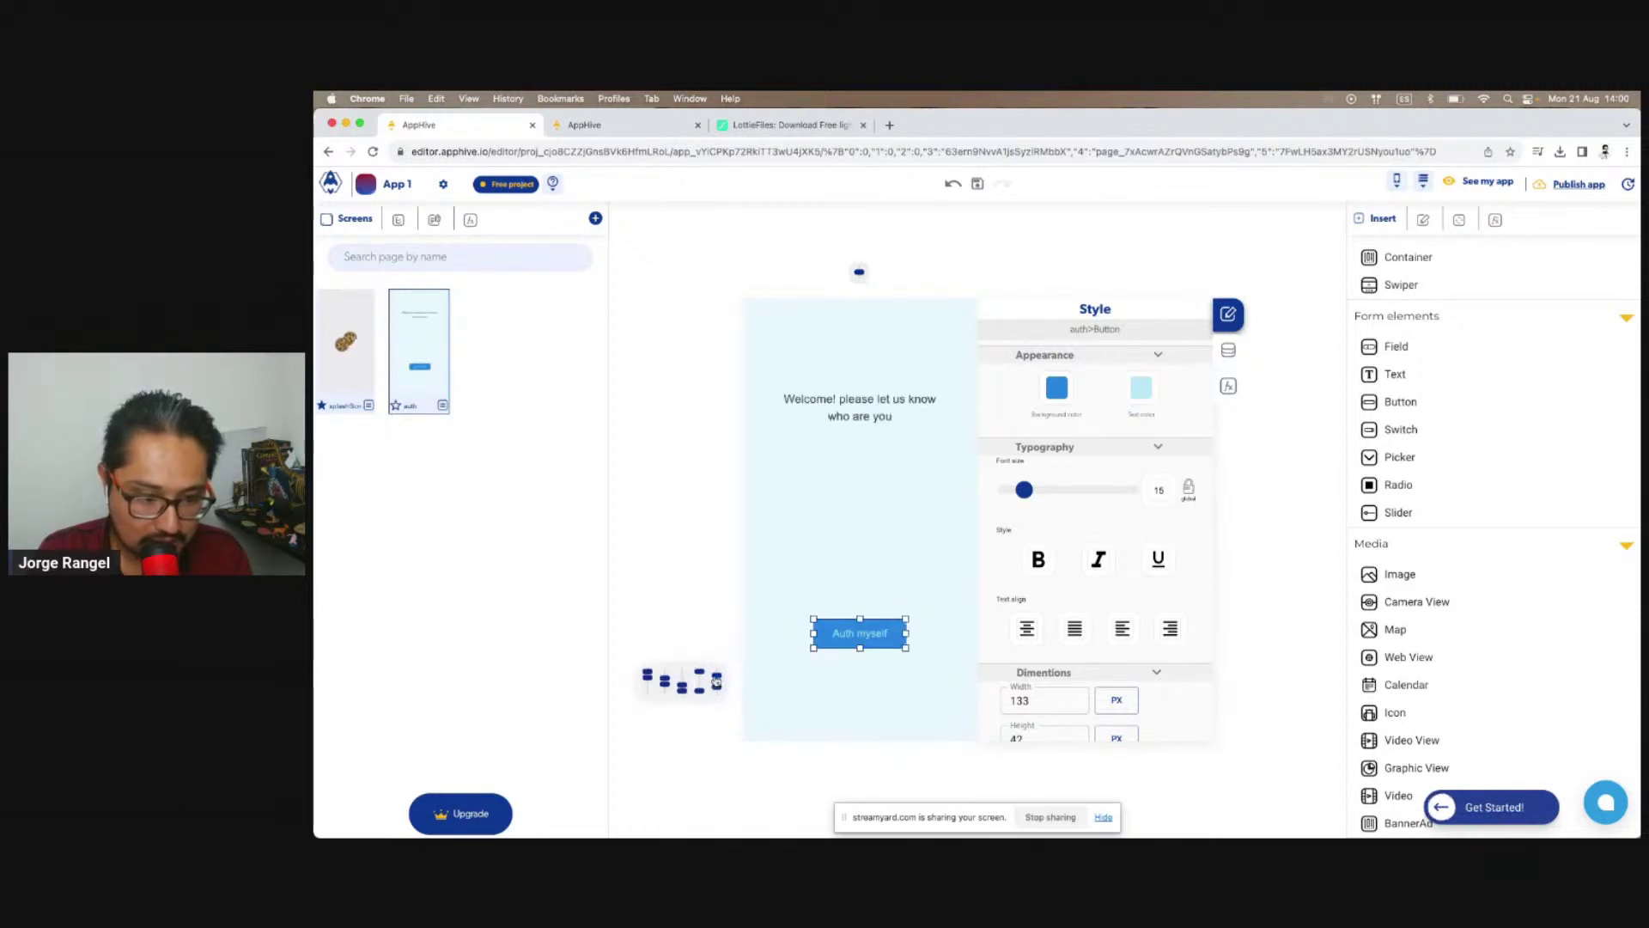
left_click(894, 521)
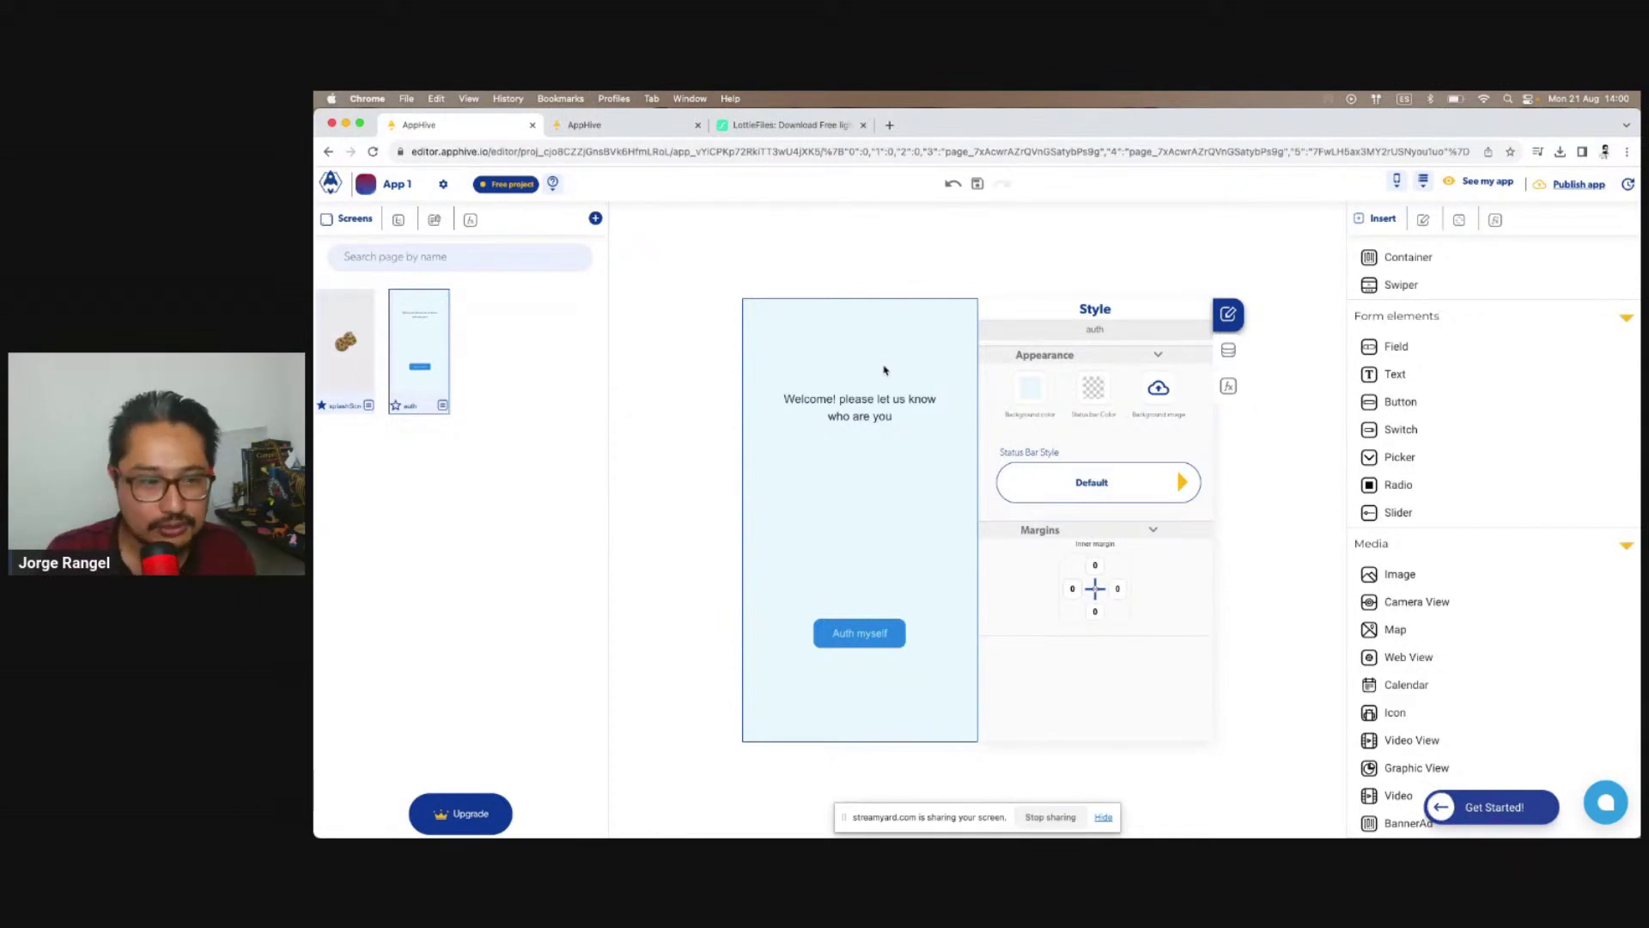
left_click(587, 125)
key("super+r")
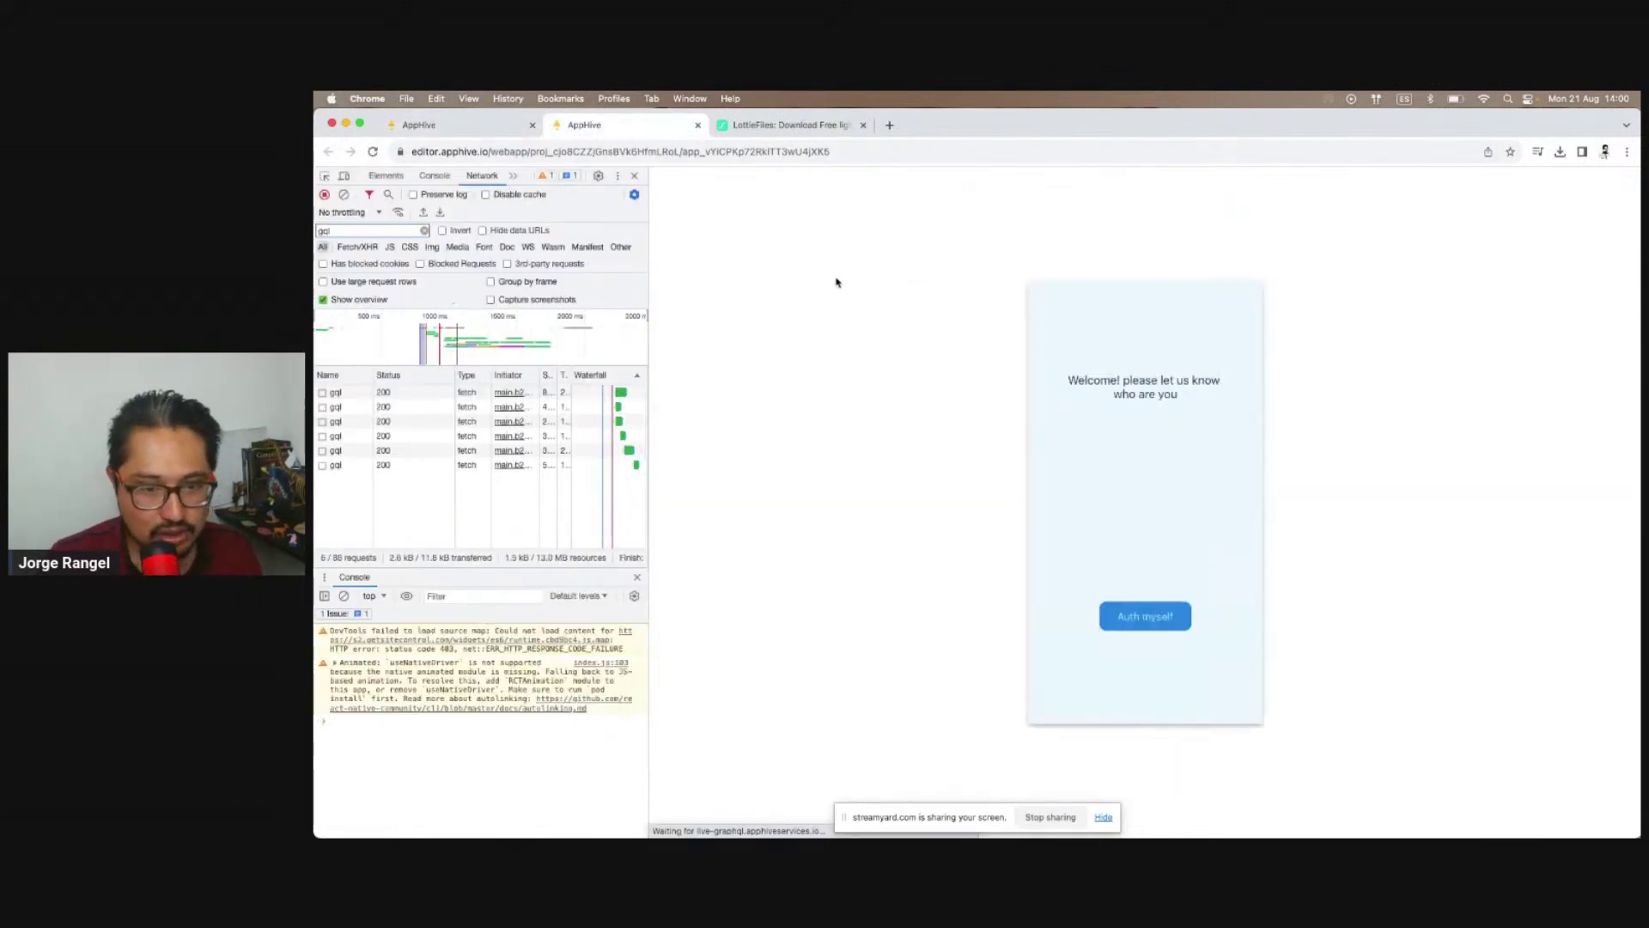
left_click(1149, 628)
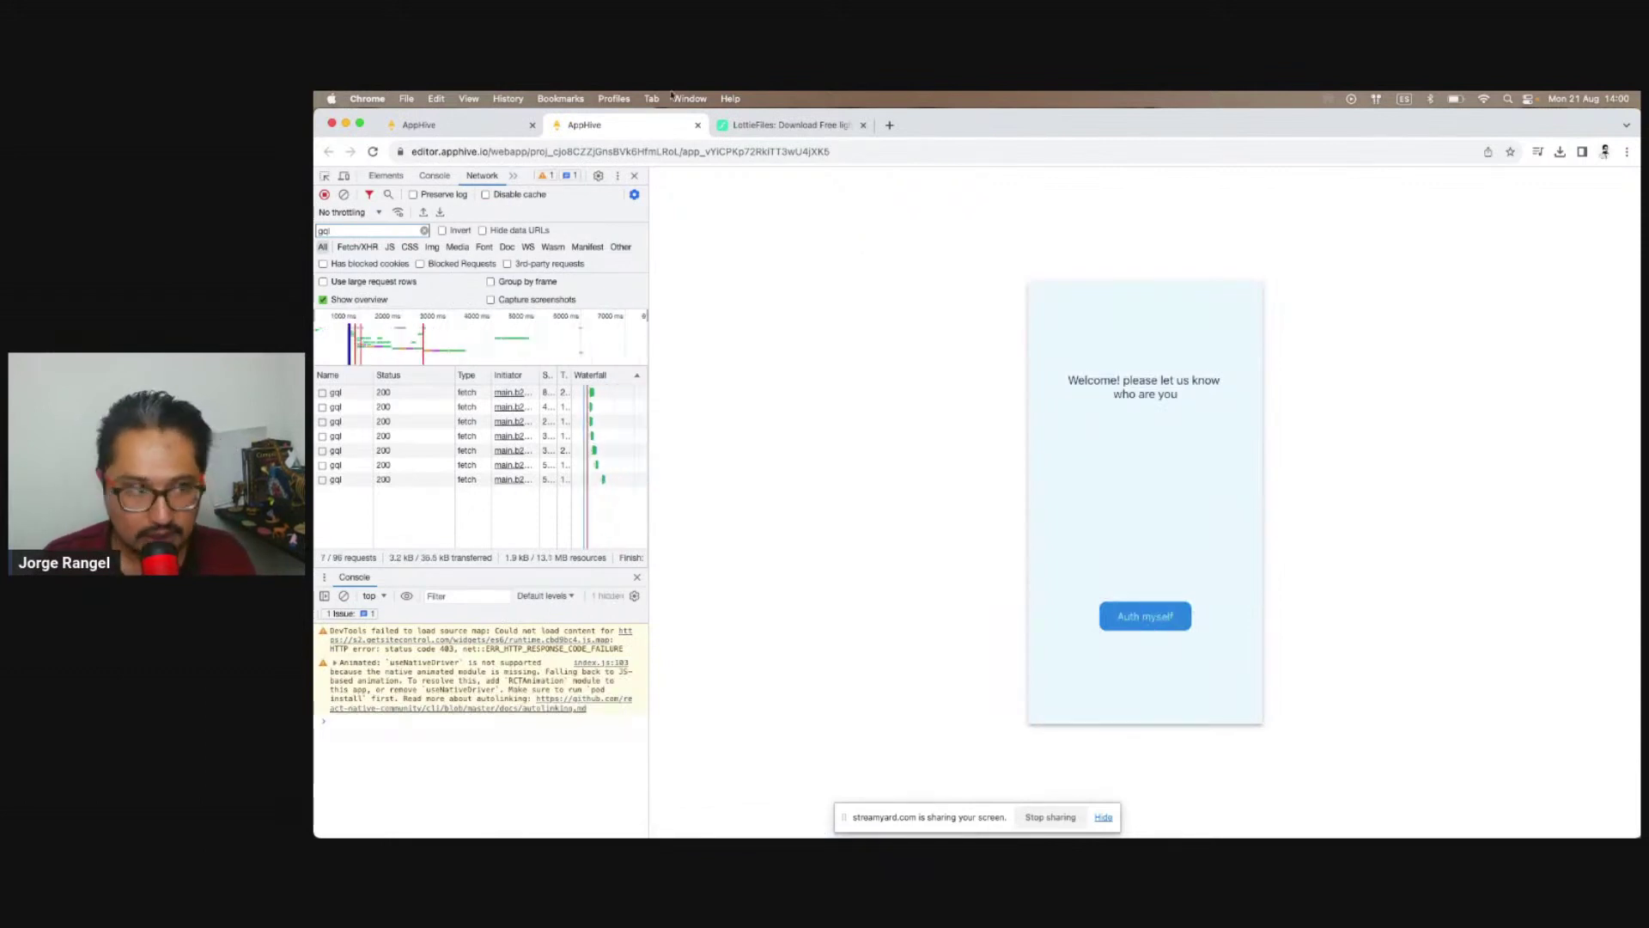
left_click(458, 134)
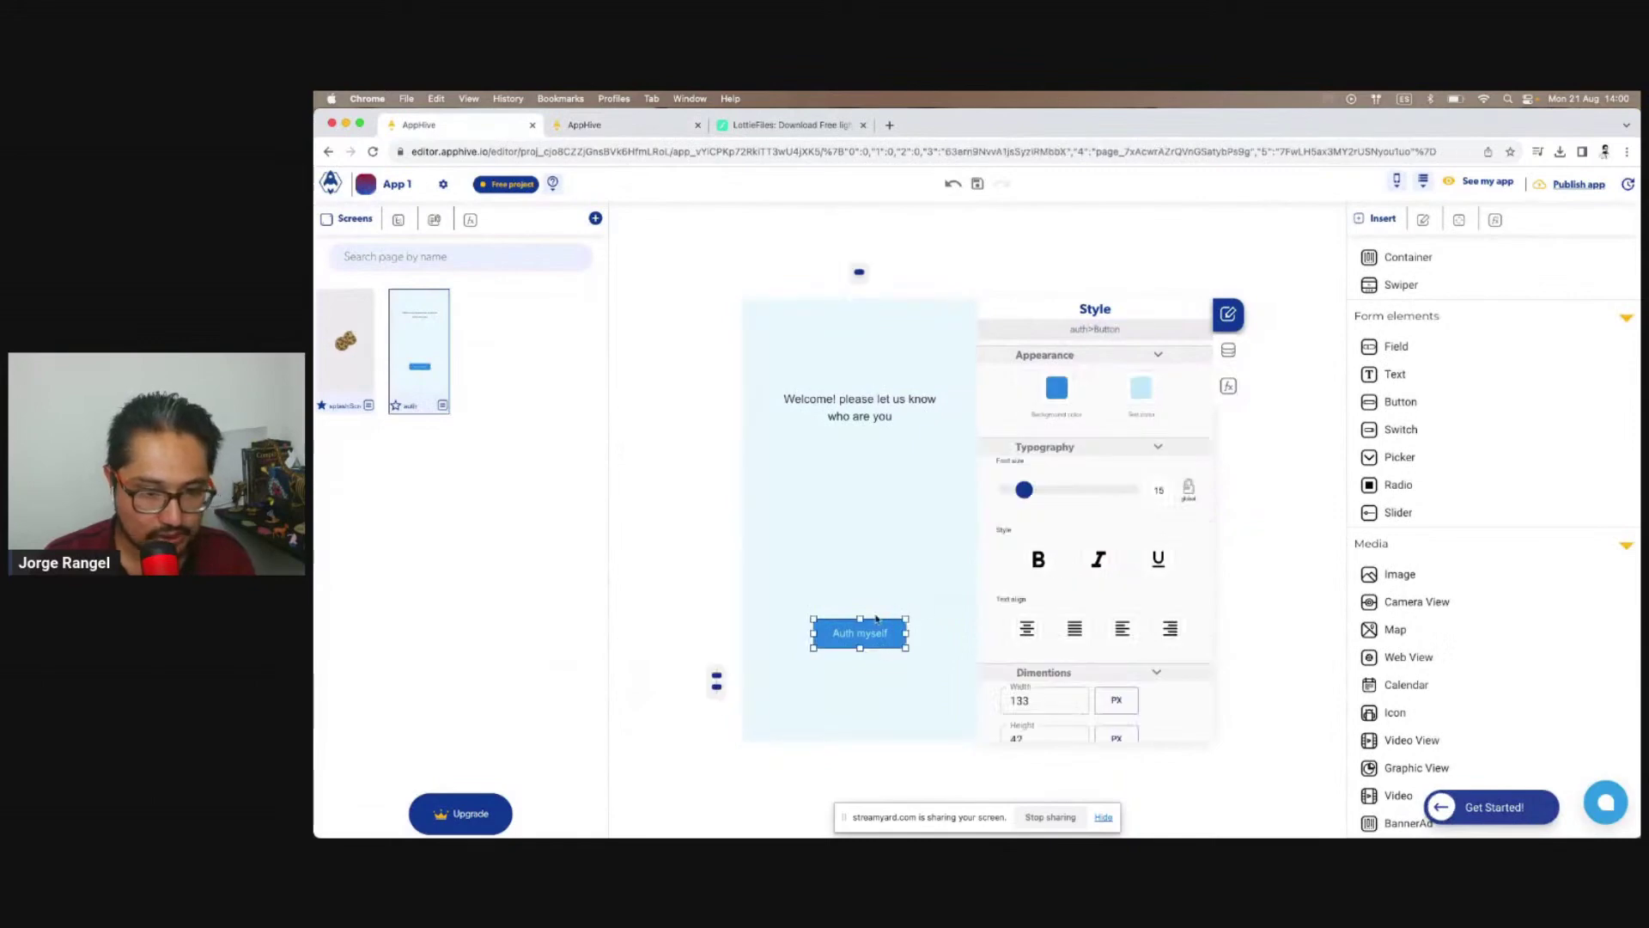
Give the Auth myself button an onPress event that runs login with google.
left_click(1228, 389)
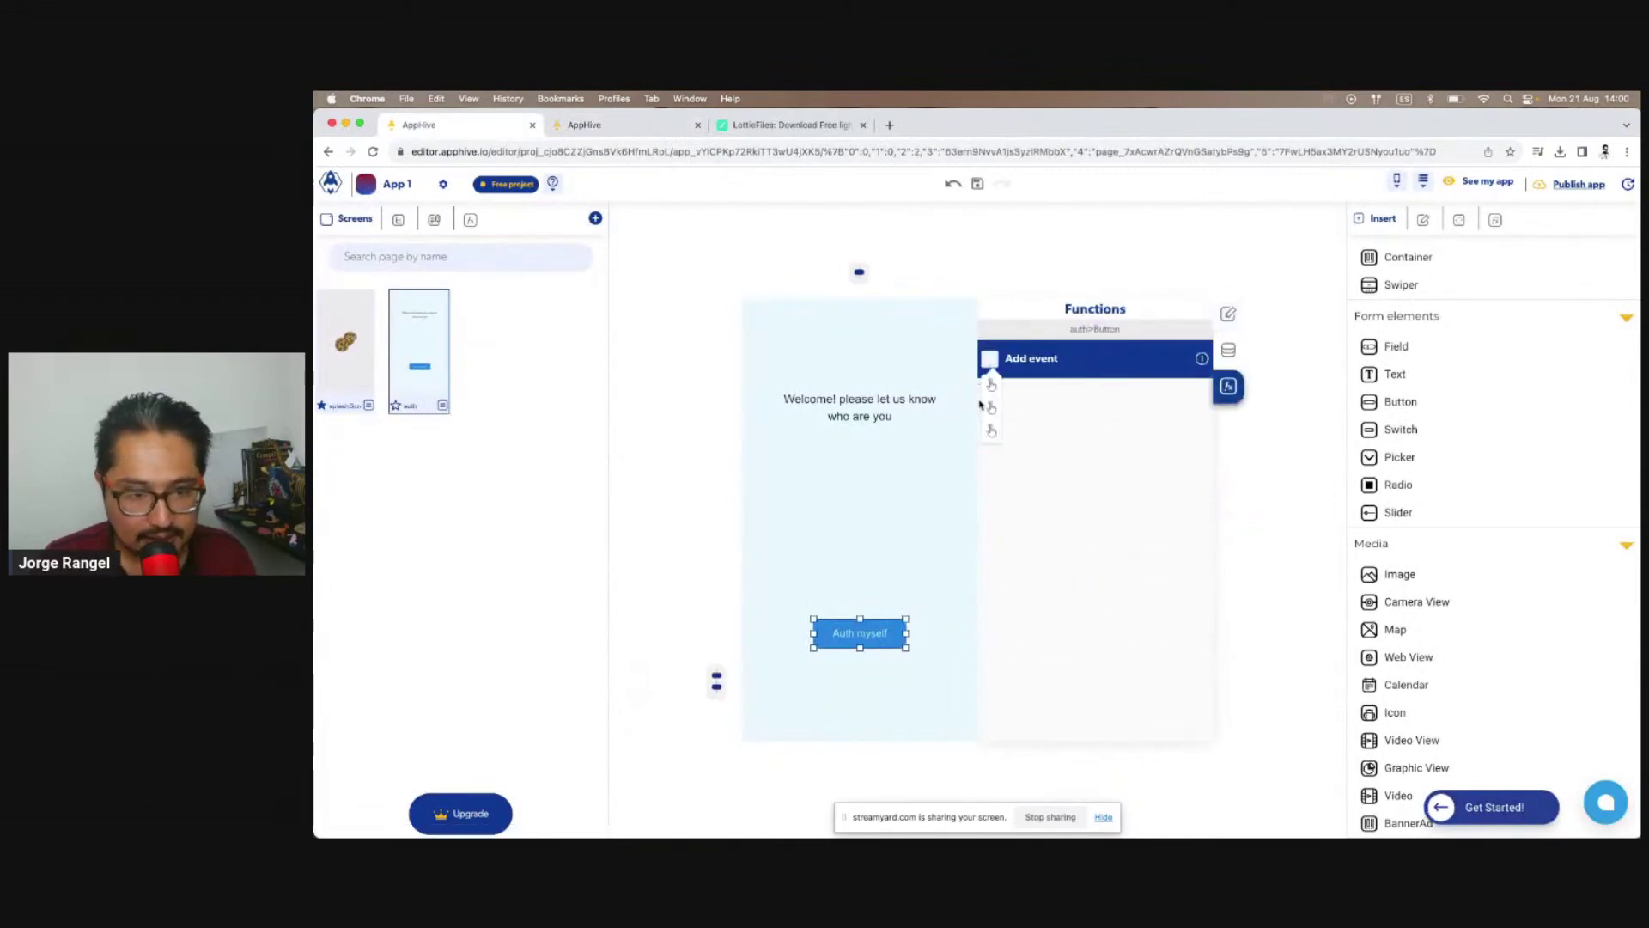
left_click(1017, 414)
left_click(990, 394)
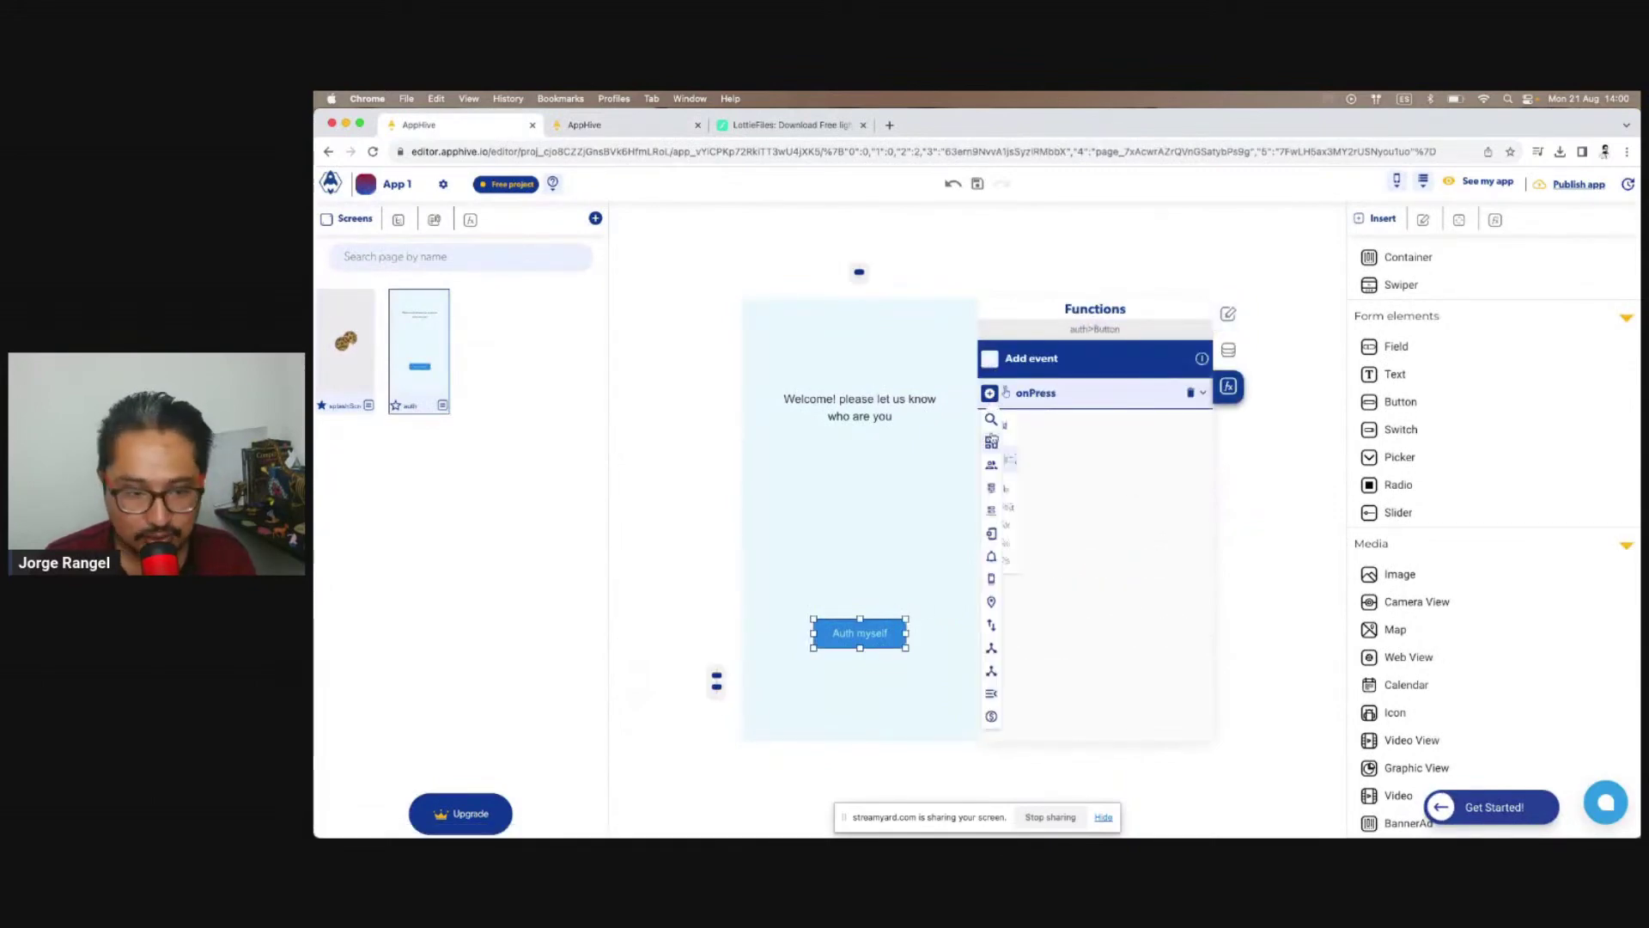
left_click(1052, 456)
type("goog")
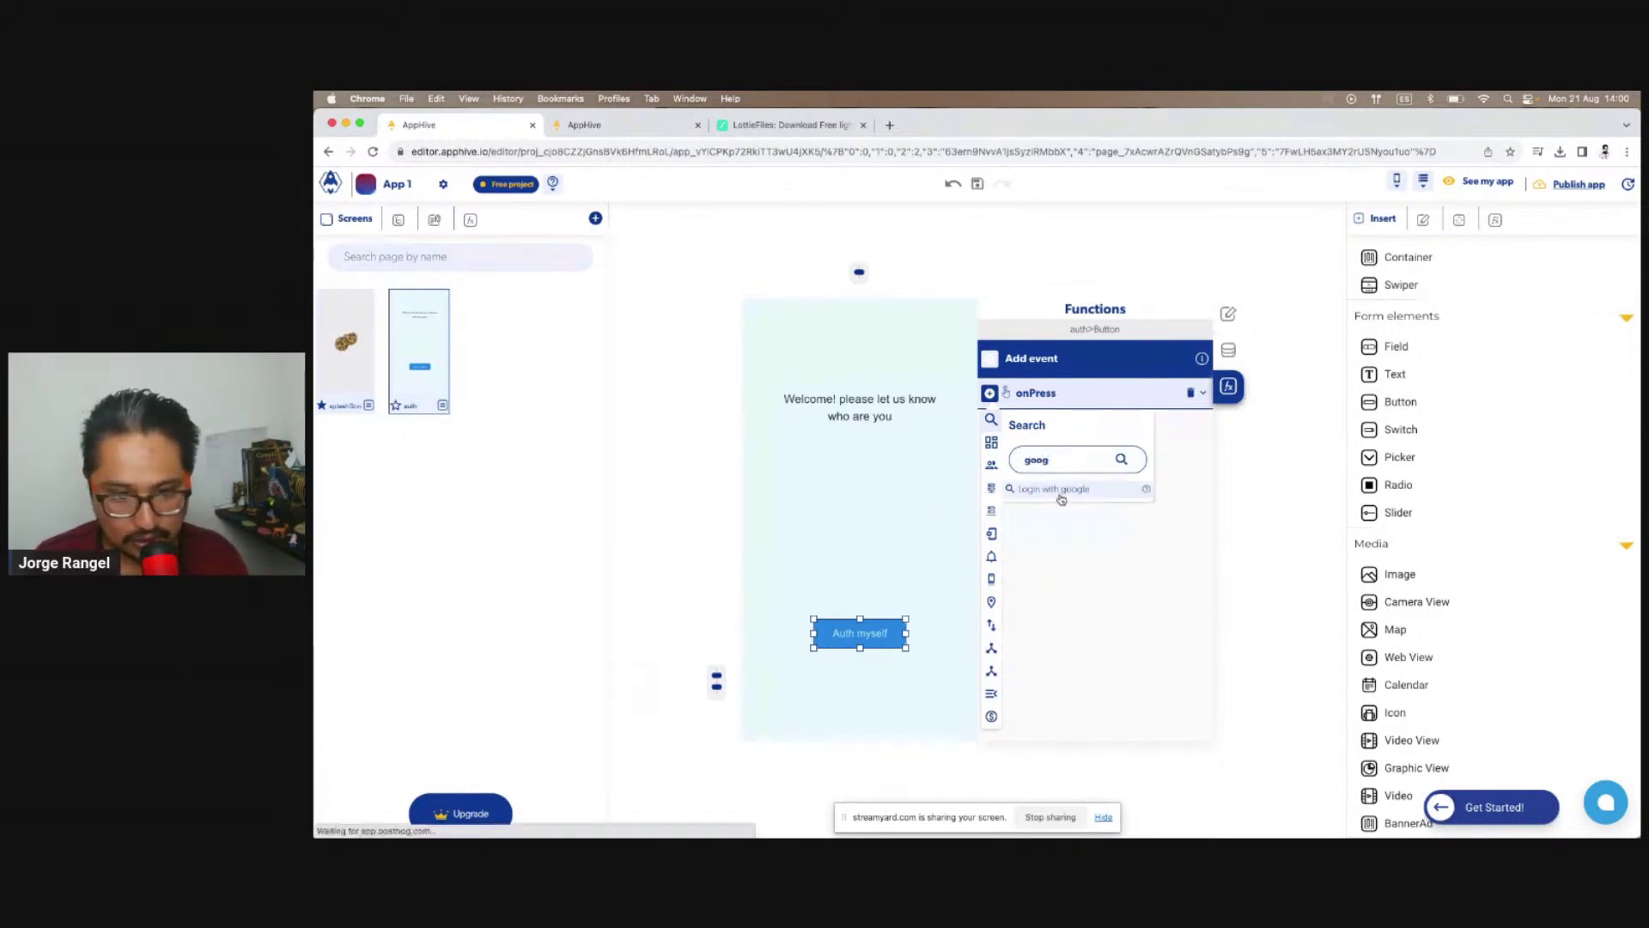
left_click(1057, 490)
left_click(1163, 434)
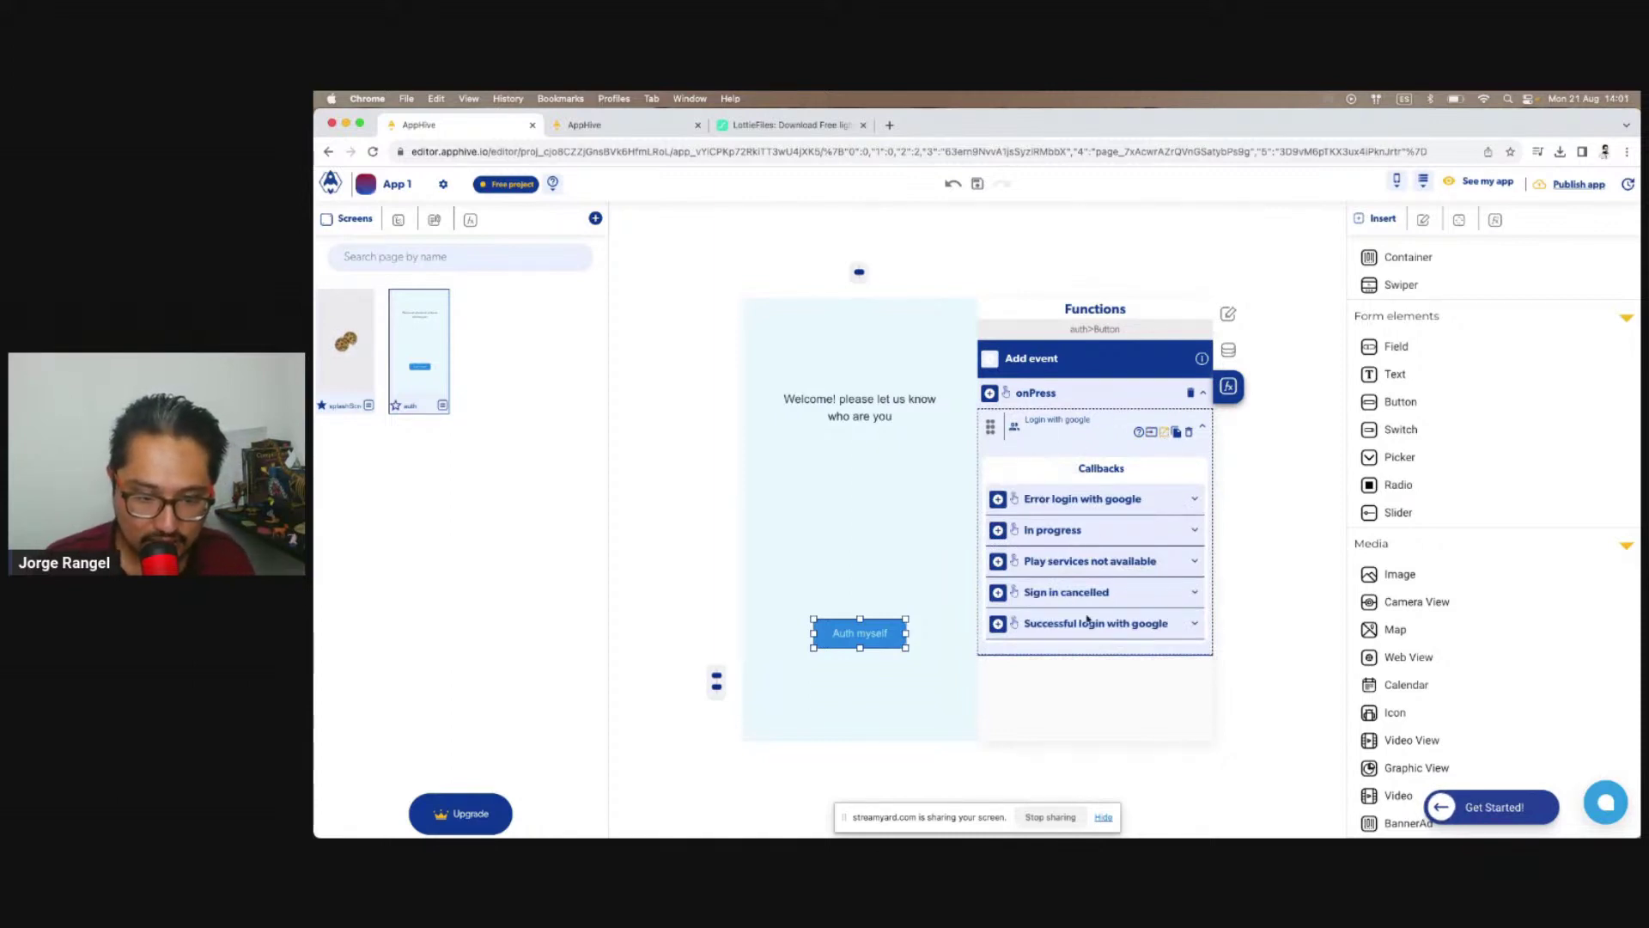
Under Successful login with google, add replaceTopPage targeting splashScreen.
left_click(999, 651)
left_click(1000, 615)
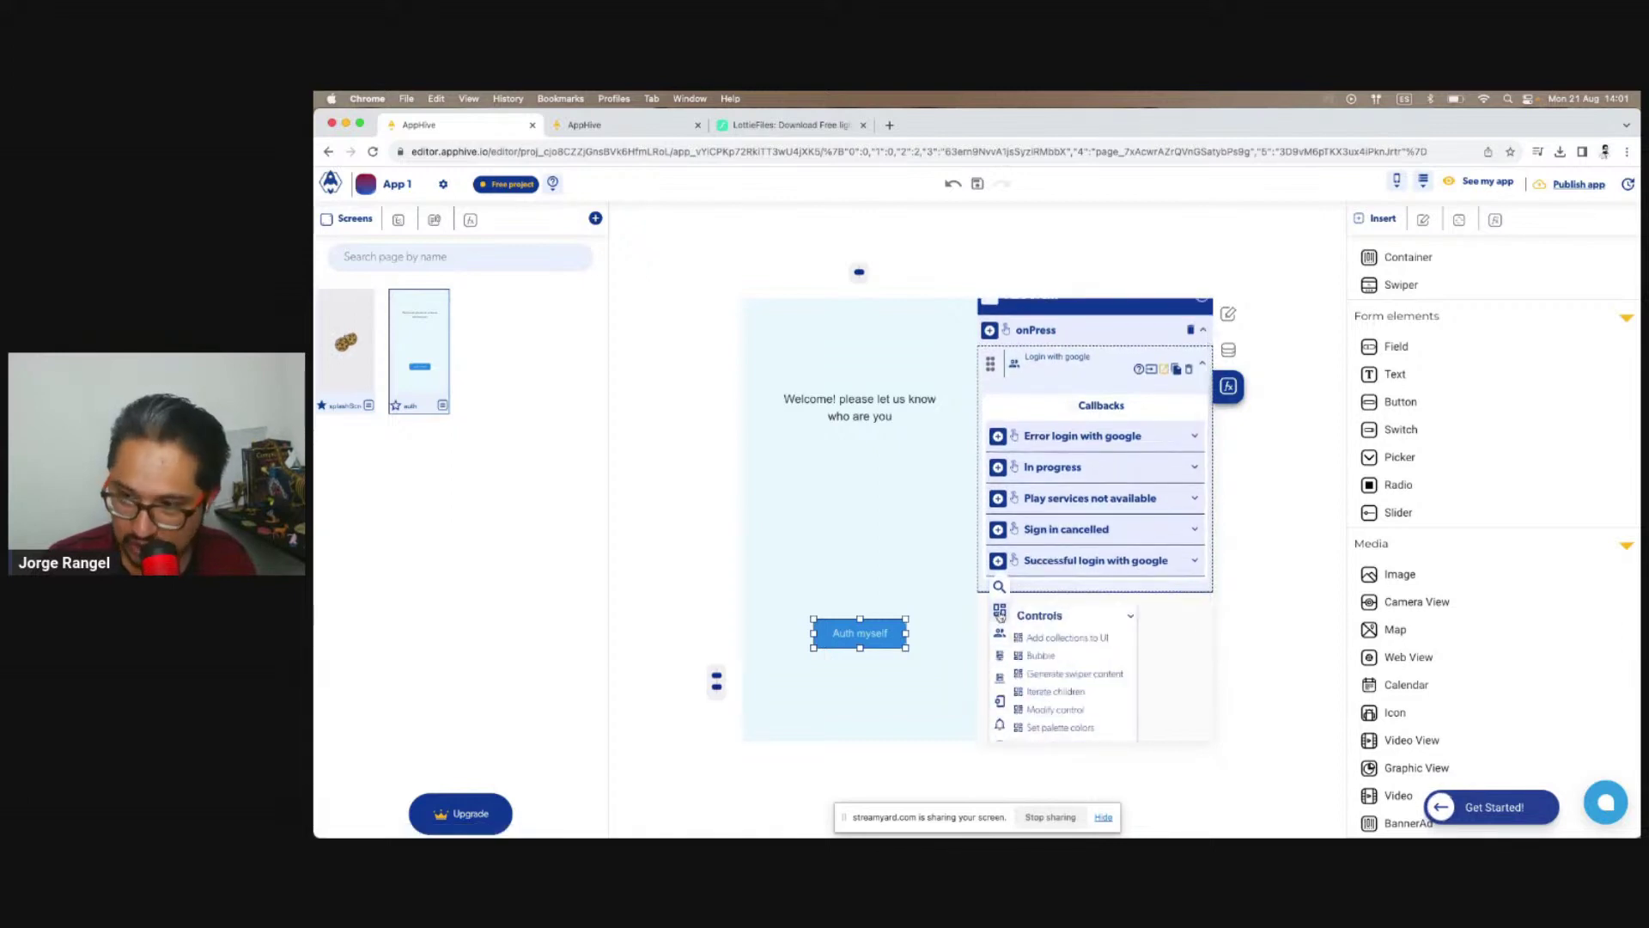
left_click(1000, 588)
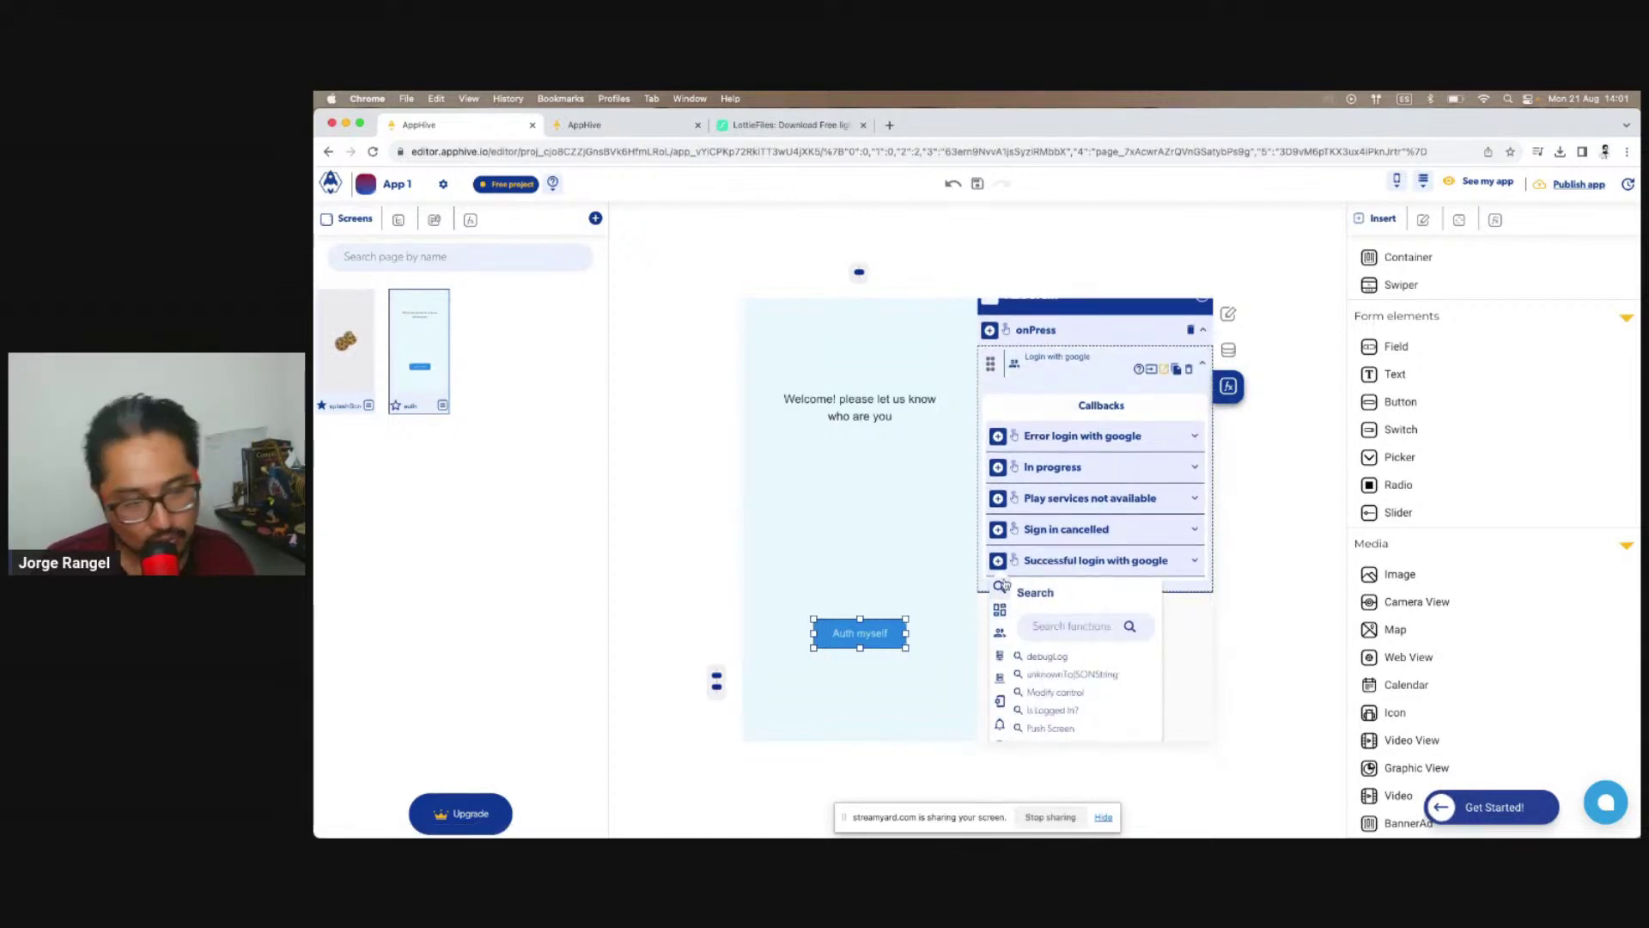
scroll(1005, 586, "down", 1)
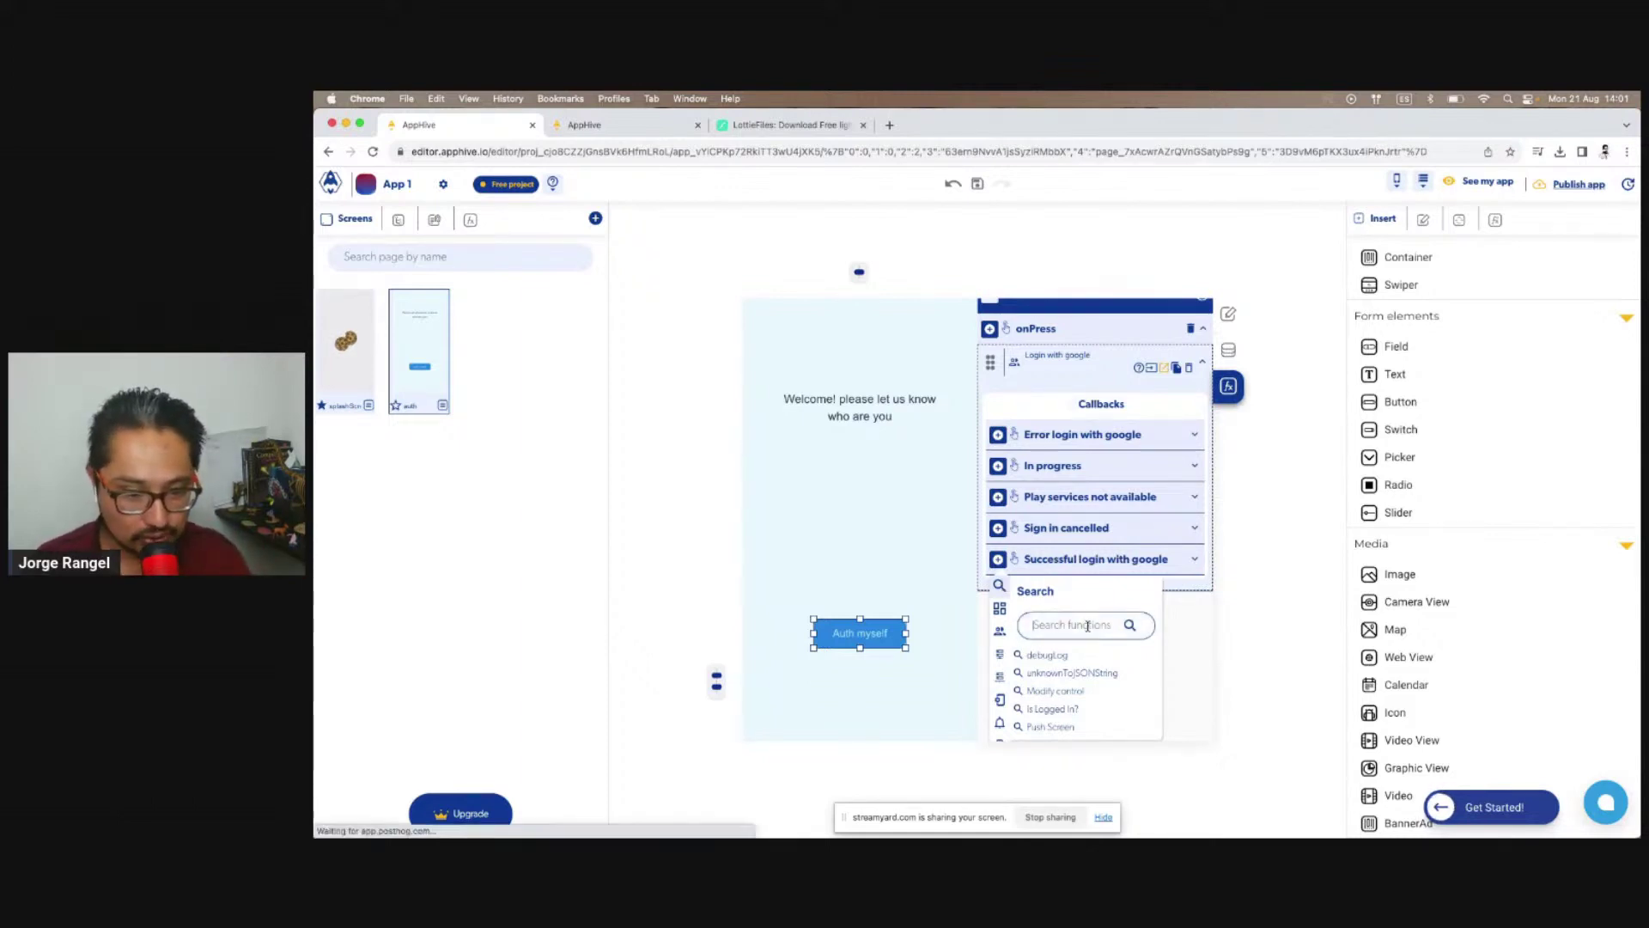
type("repl")
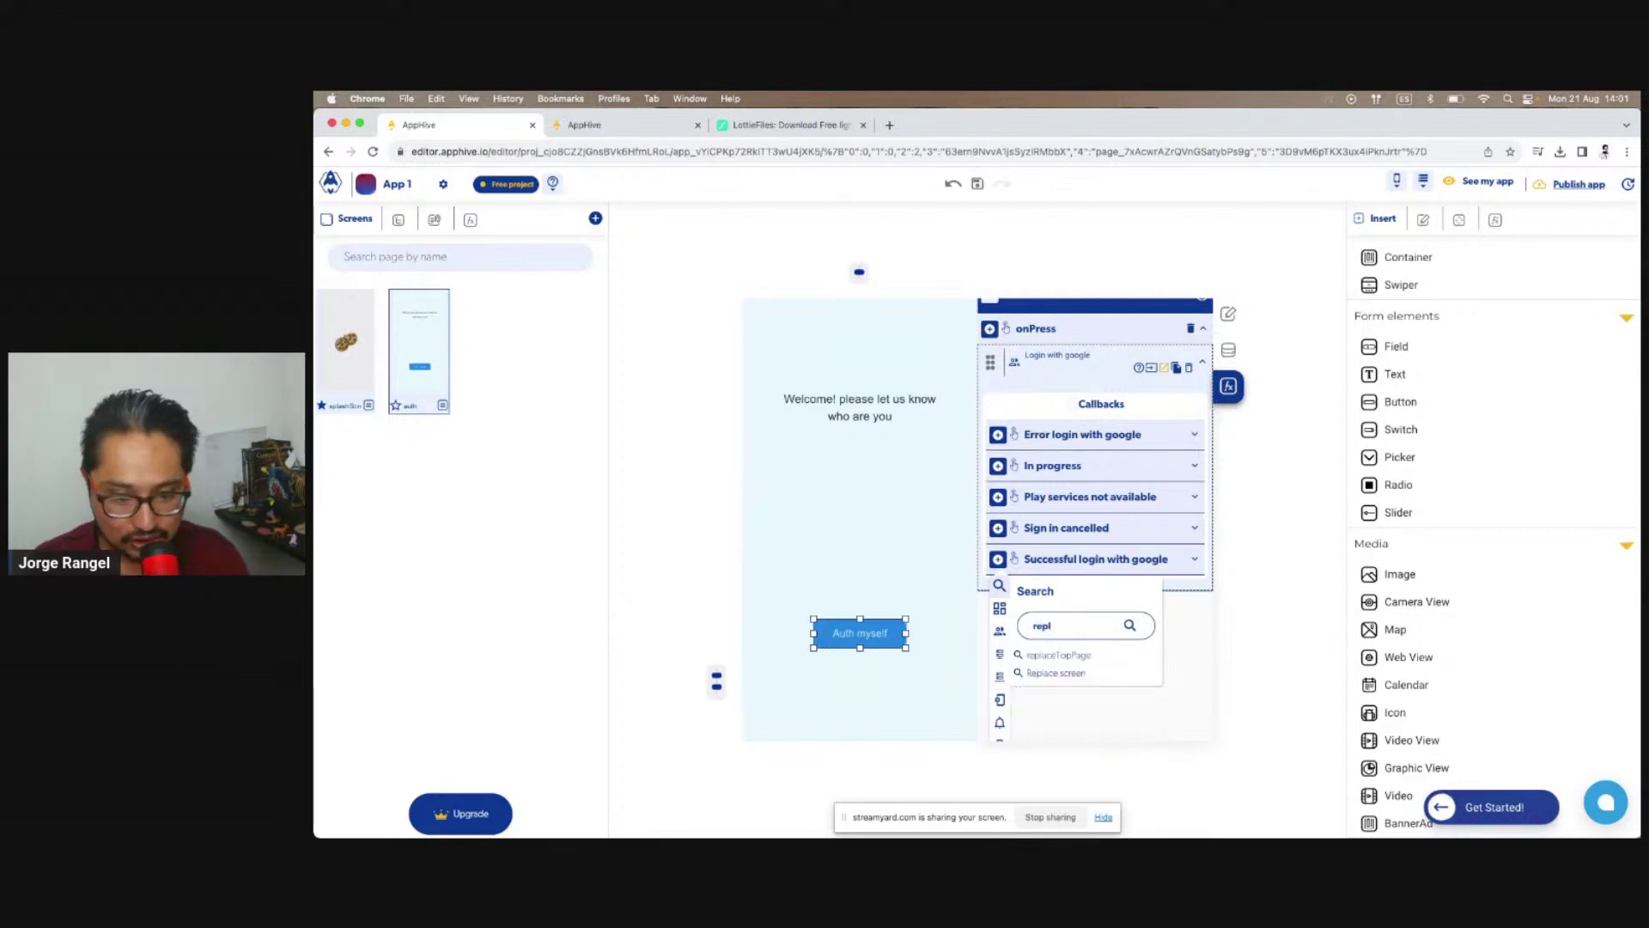
left_click(1086, 656)
scroll(1090, 660, "down", 2)
left_click(1094, 584)
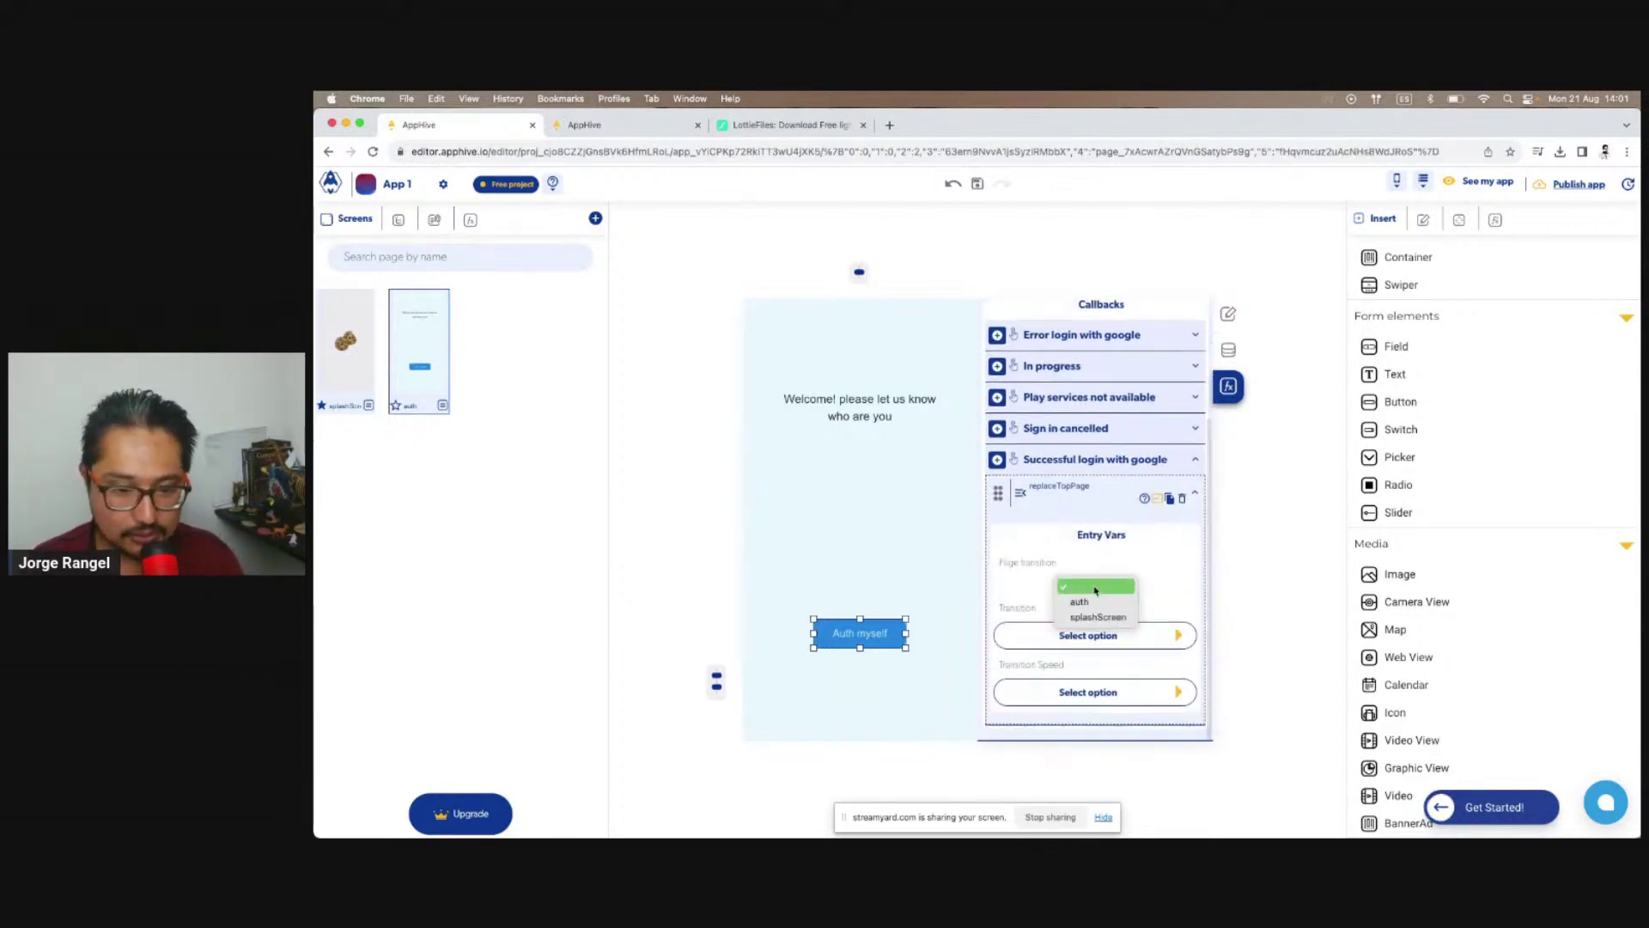
left_click(1099, 618)
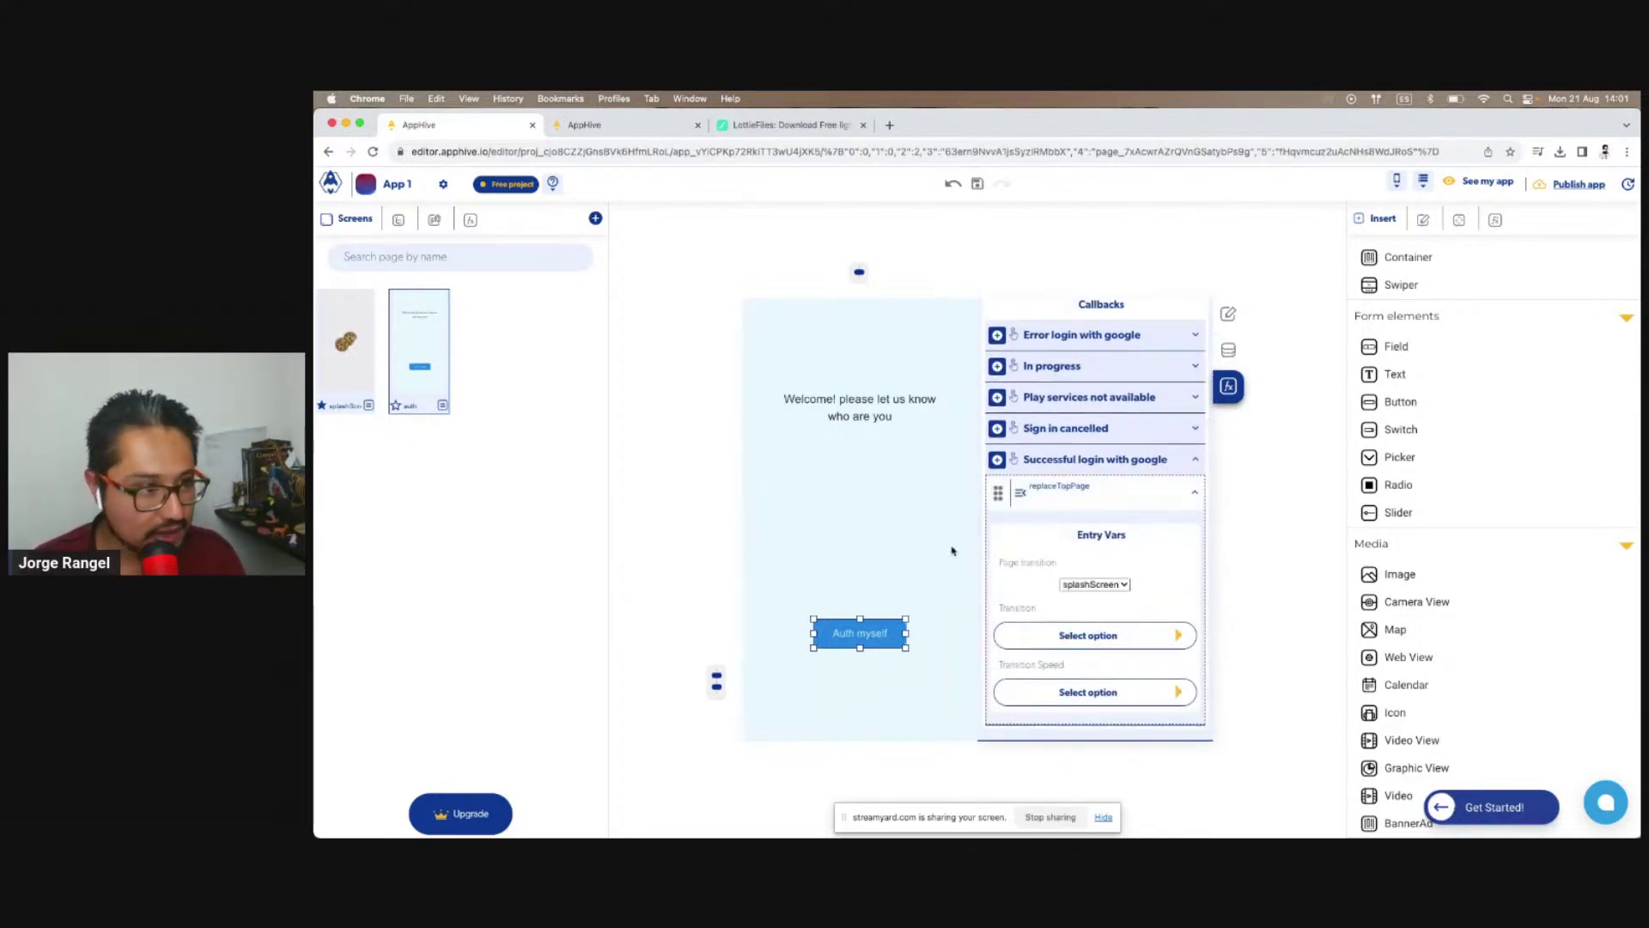
left_click(618, 118)
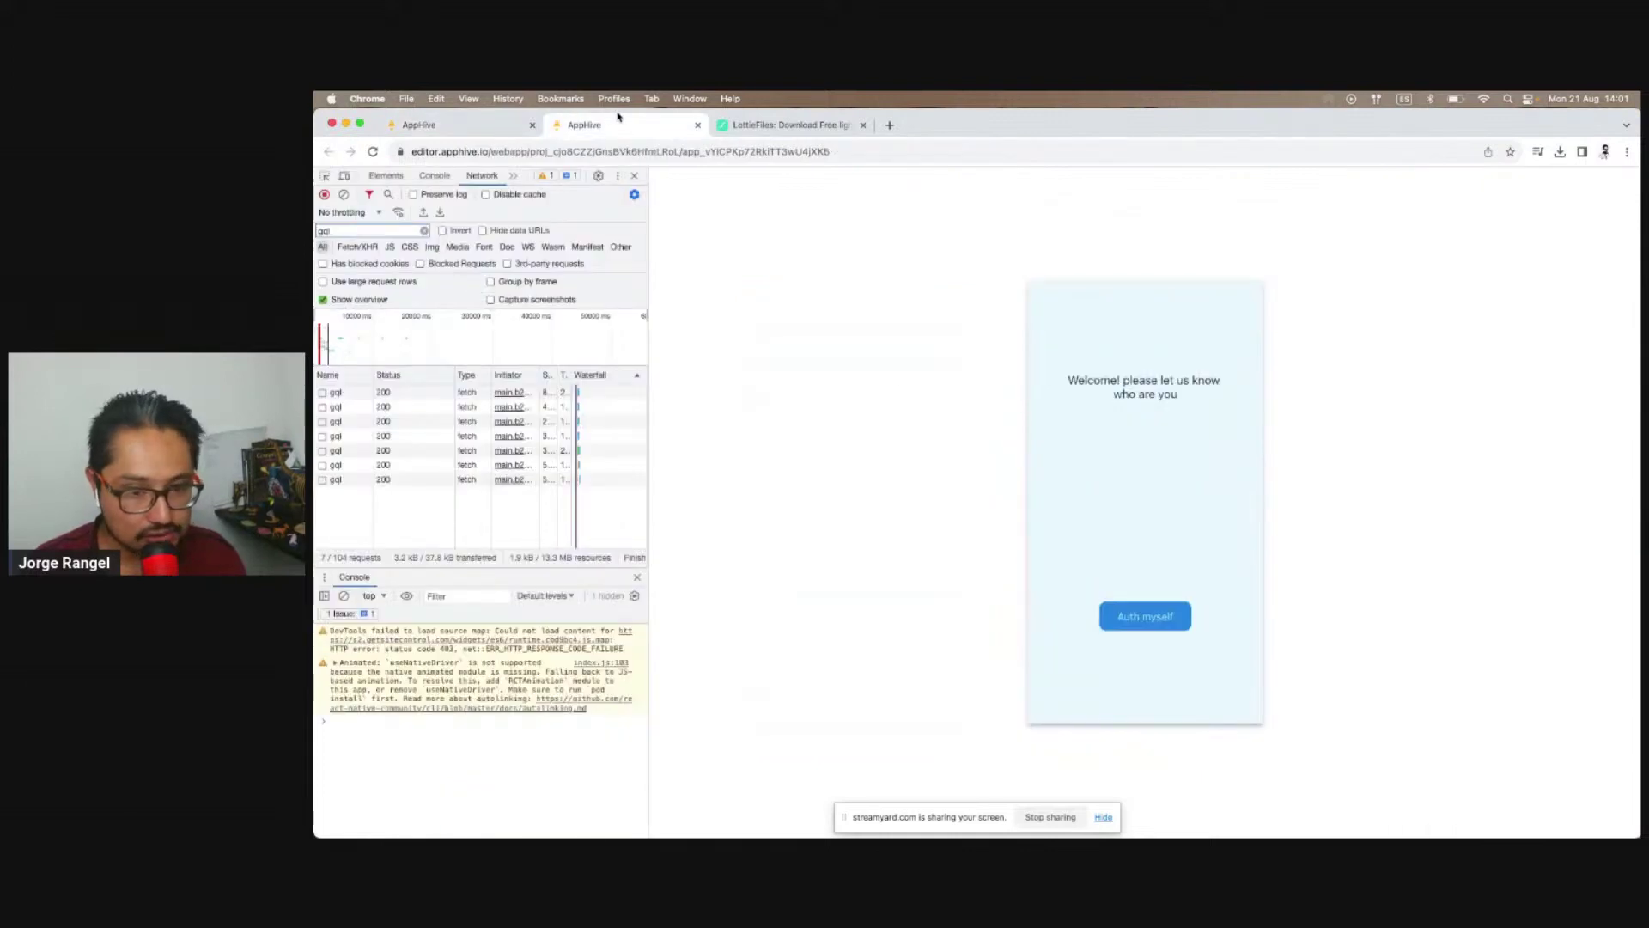
Reload the preview, press Auth myself and sign in with the second Google account.
left_click(372, 152)
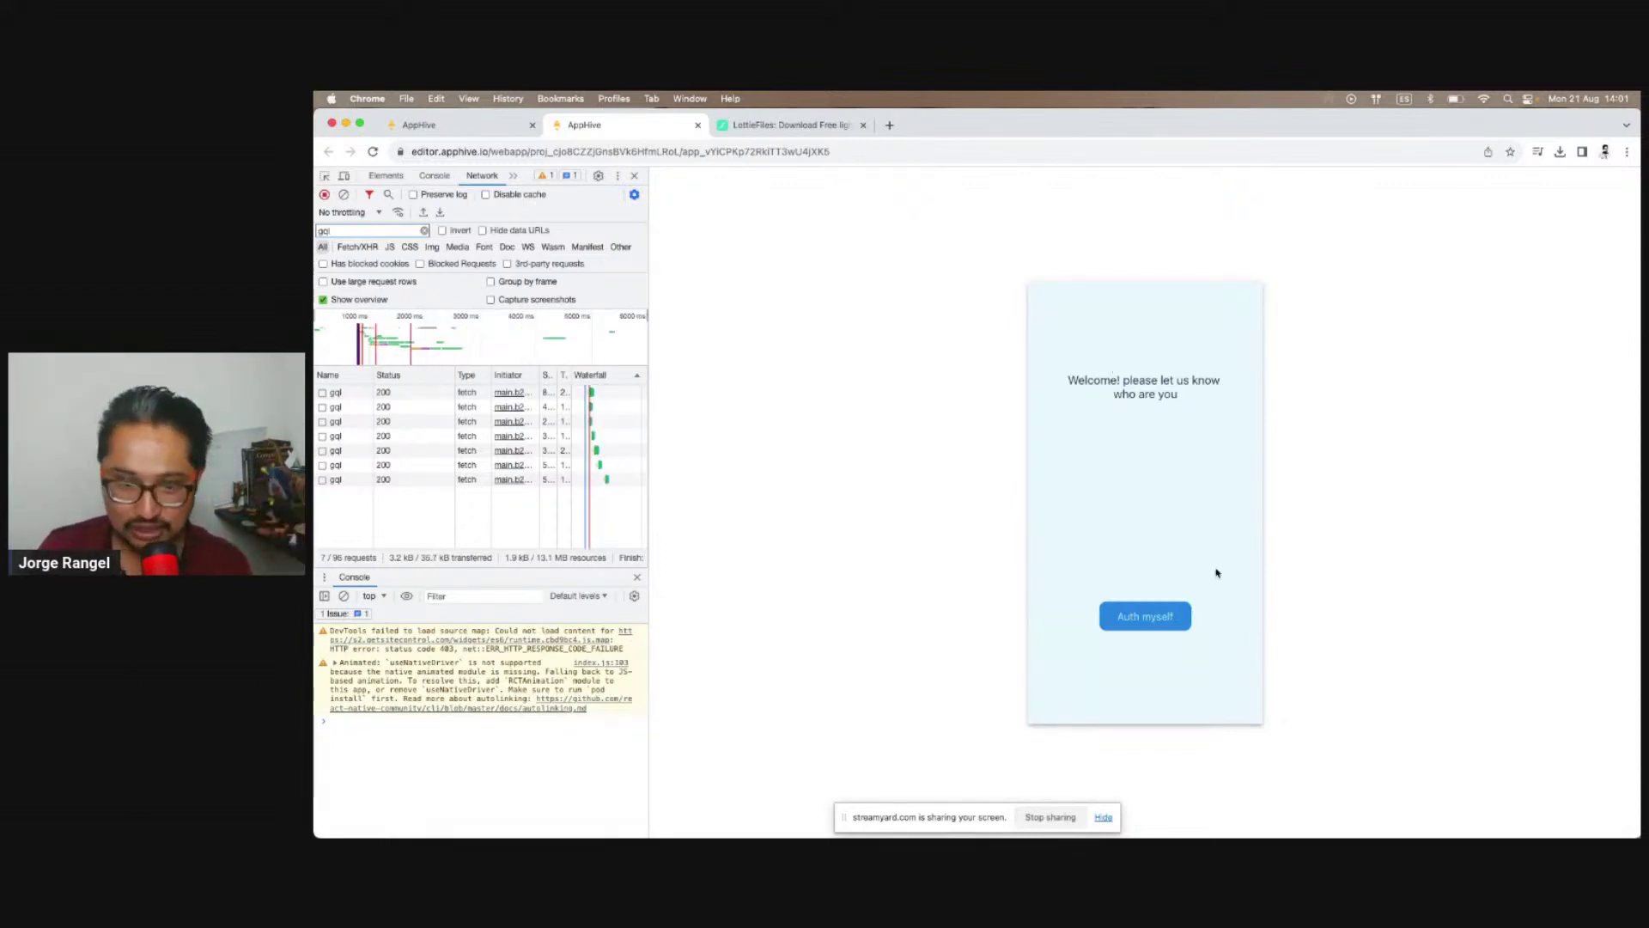
left_click(1183, 617)
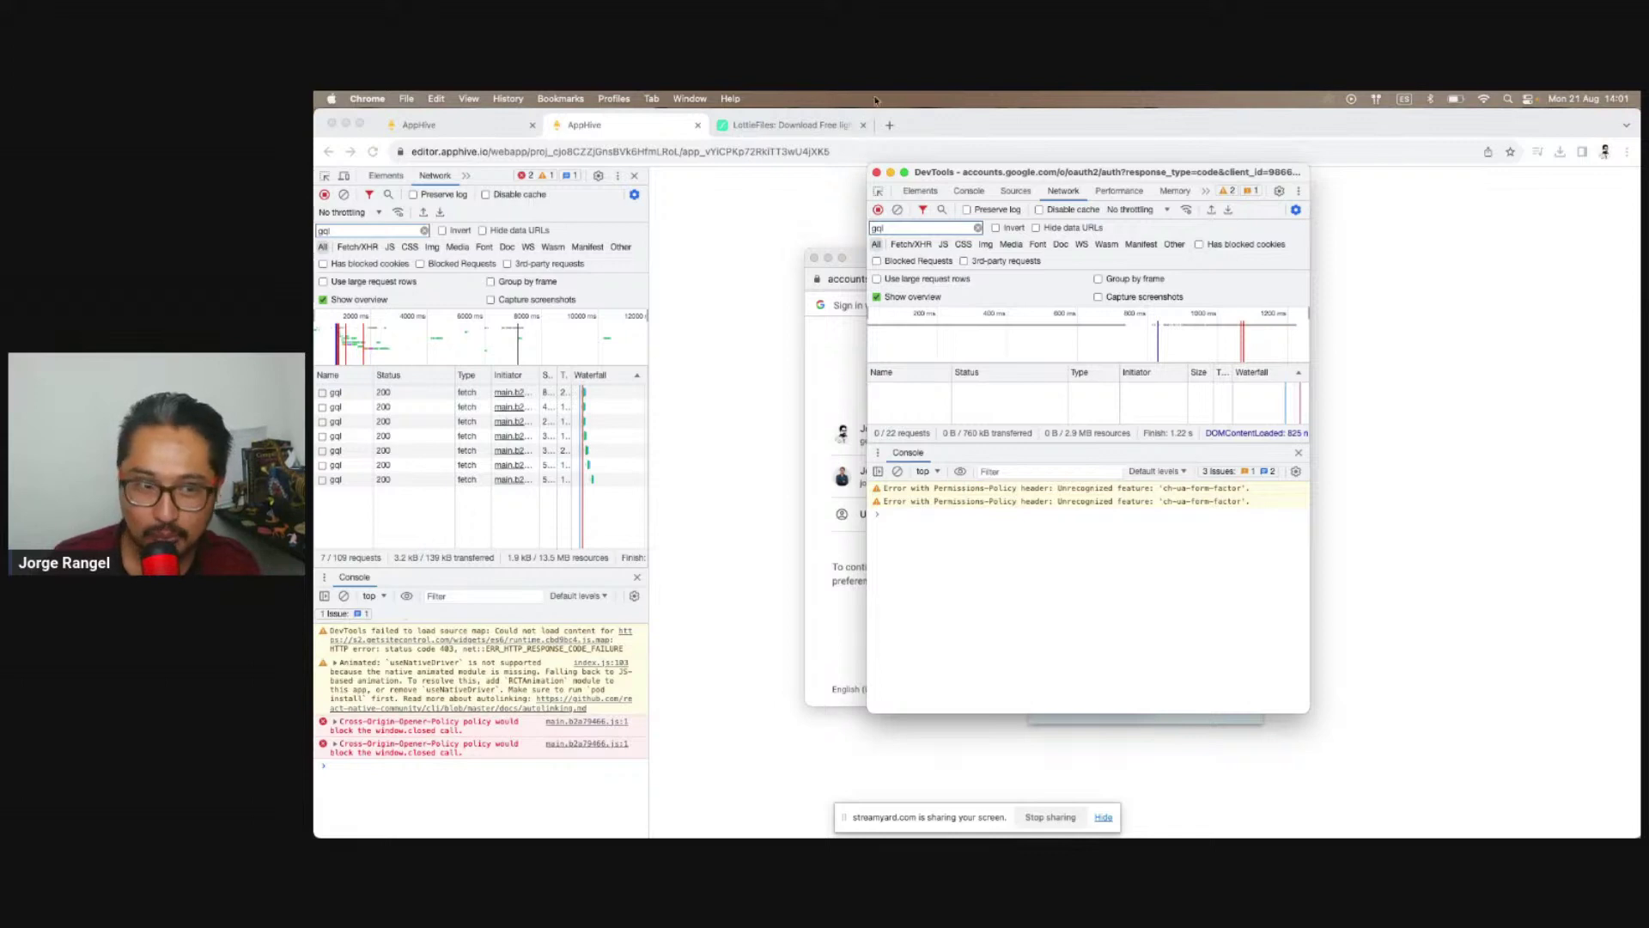
left_click(877, 173)
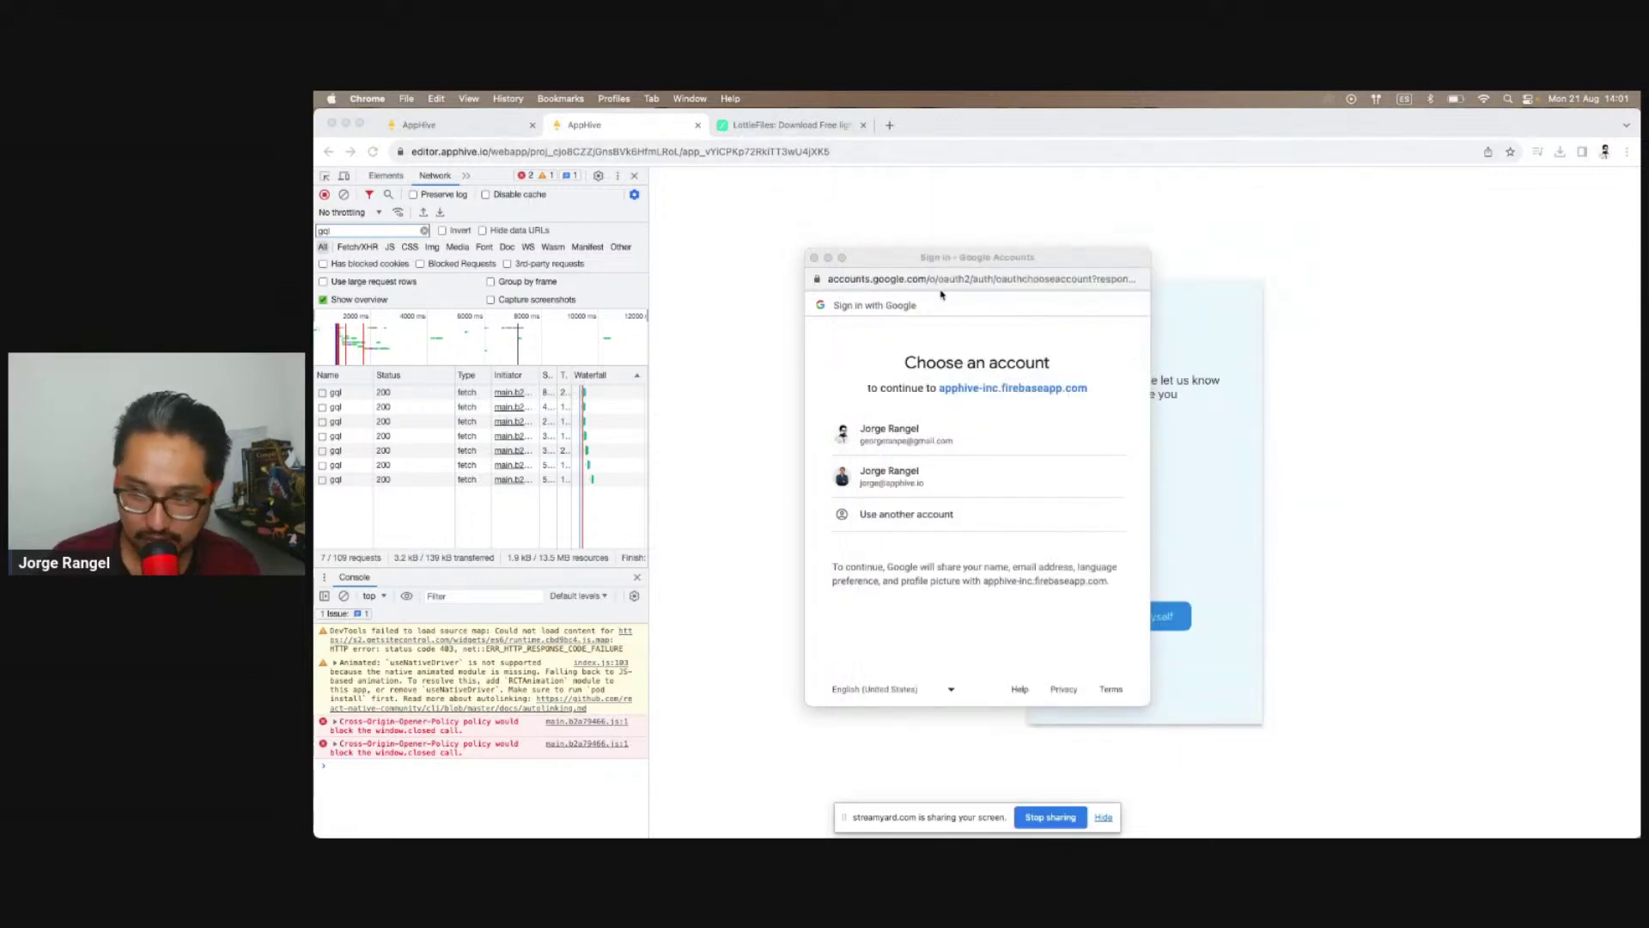
left_click(993, 256)
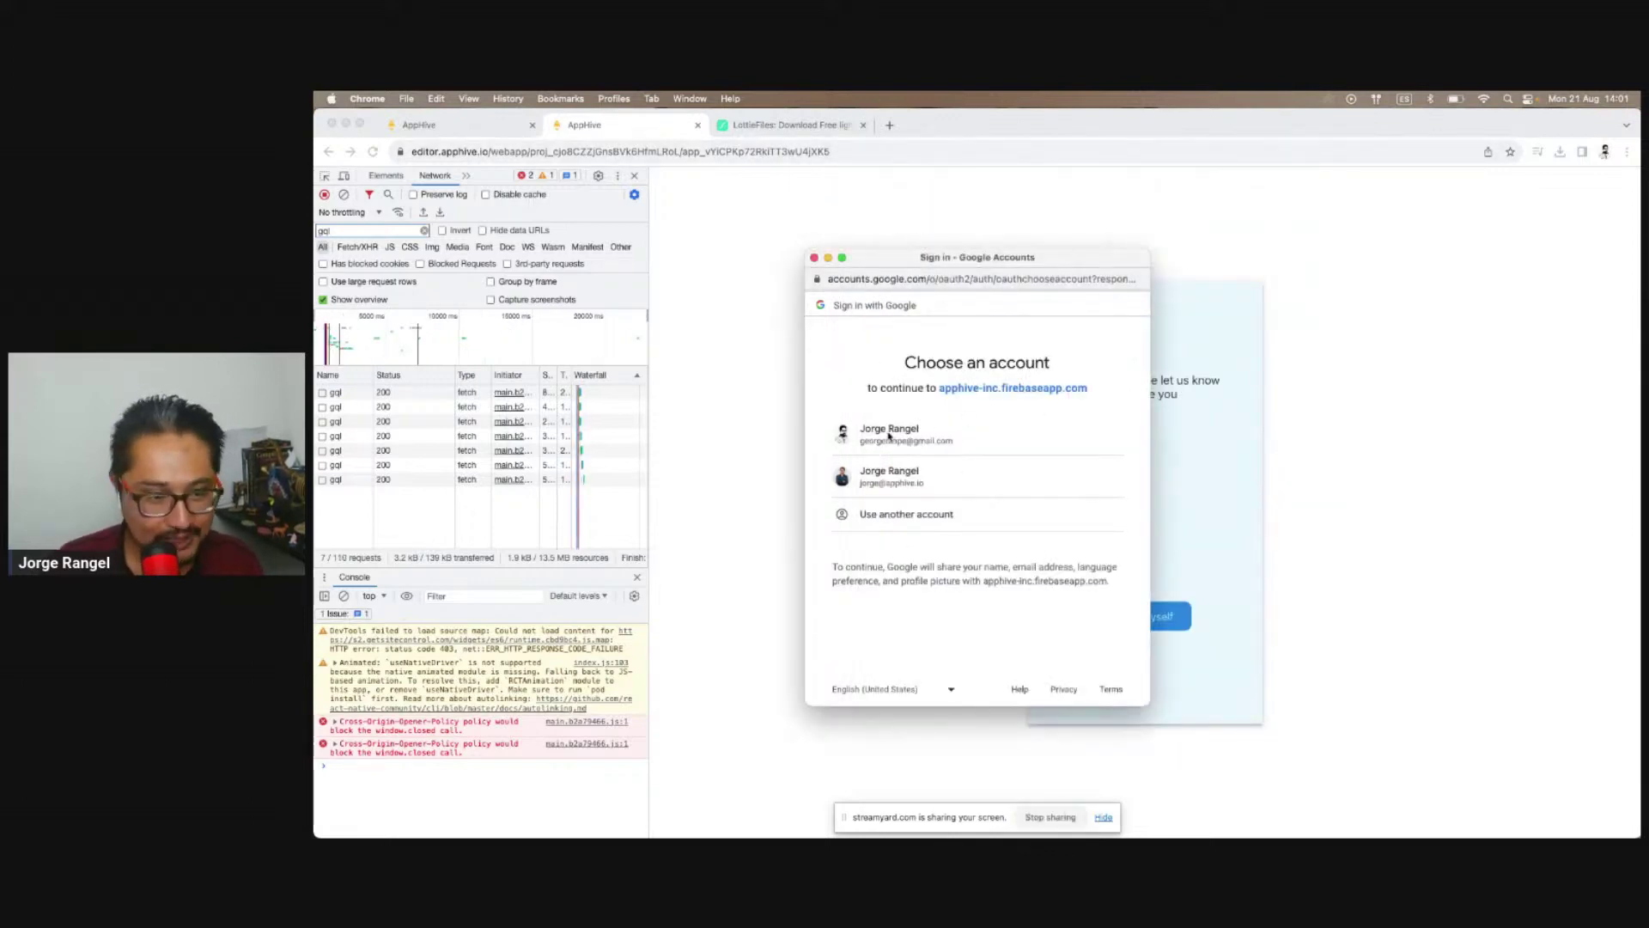
left_click(978, 489)
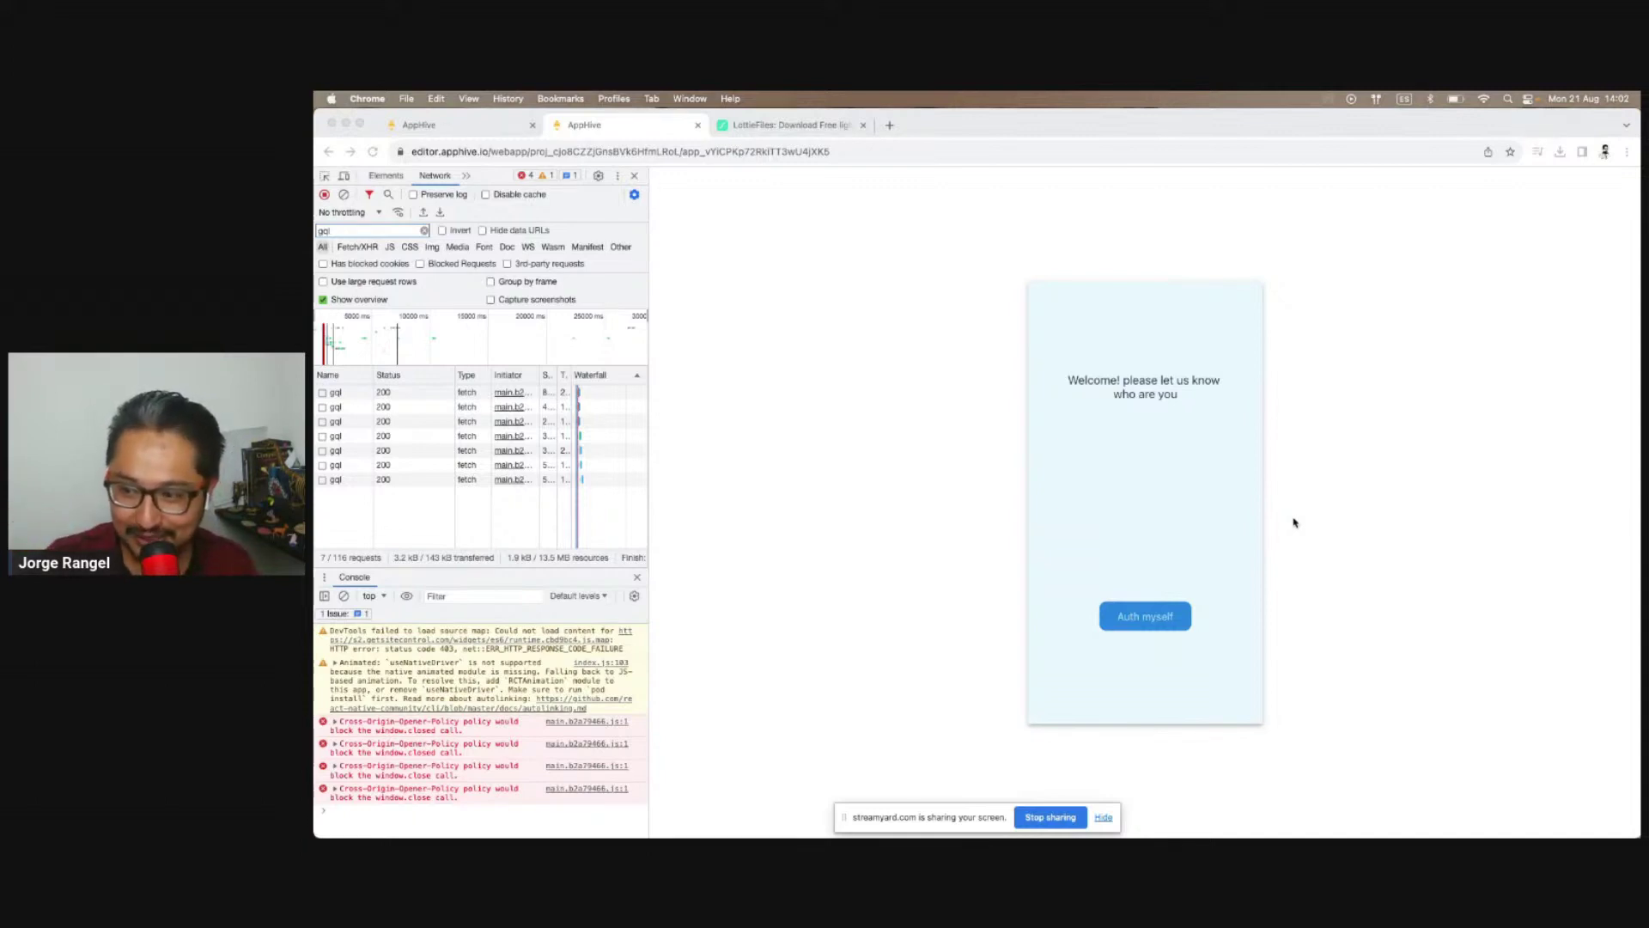
left_click(496, 127)
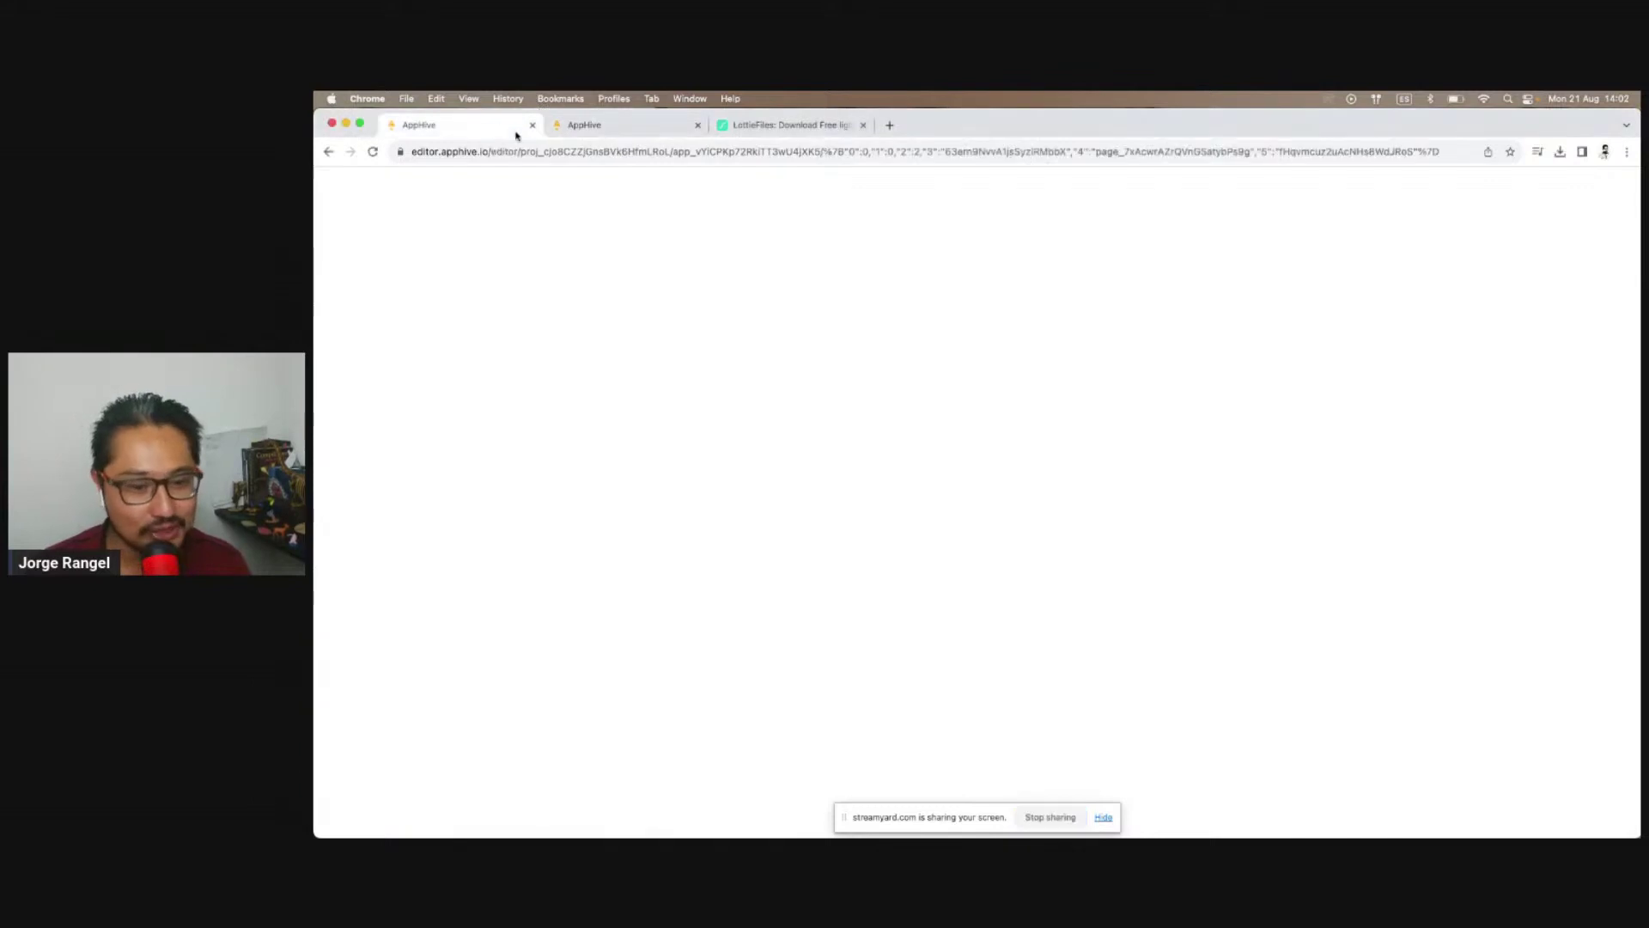
Reload both the editor page and the web app preview.
left_click(373, 151)
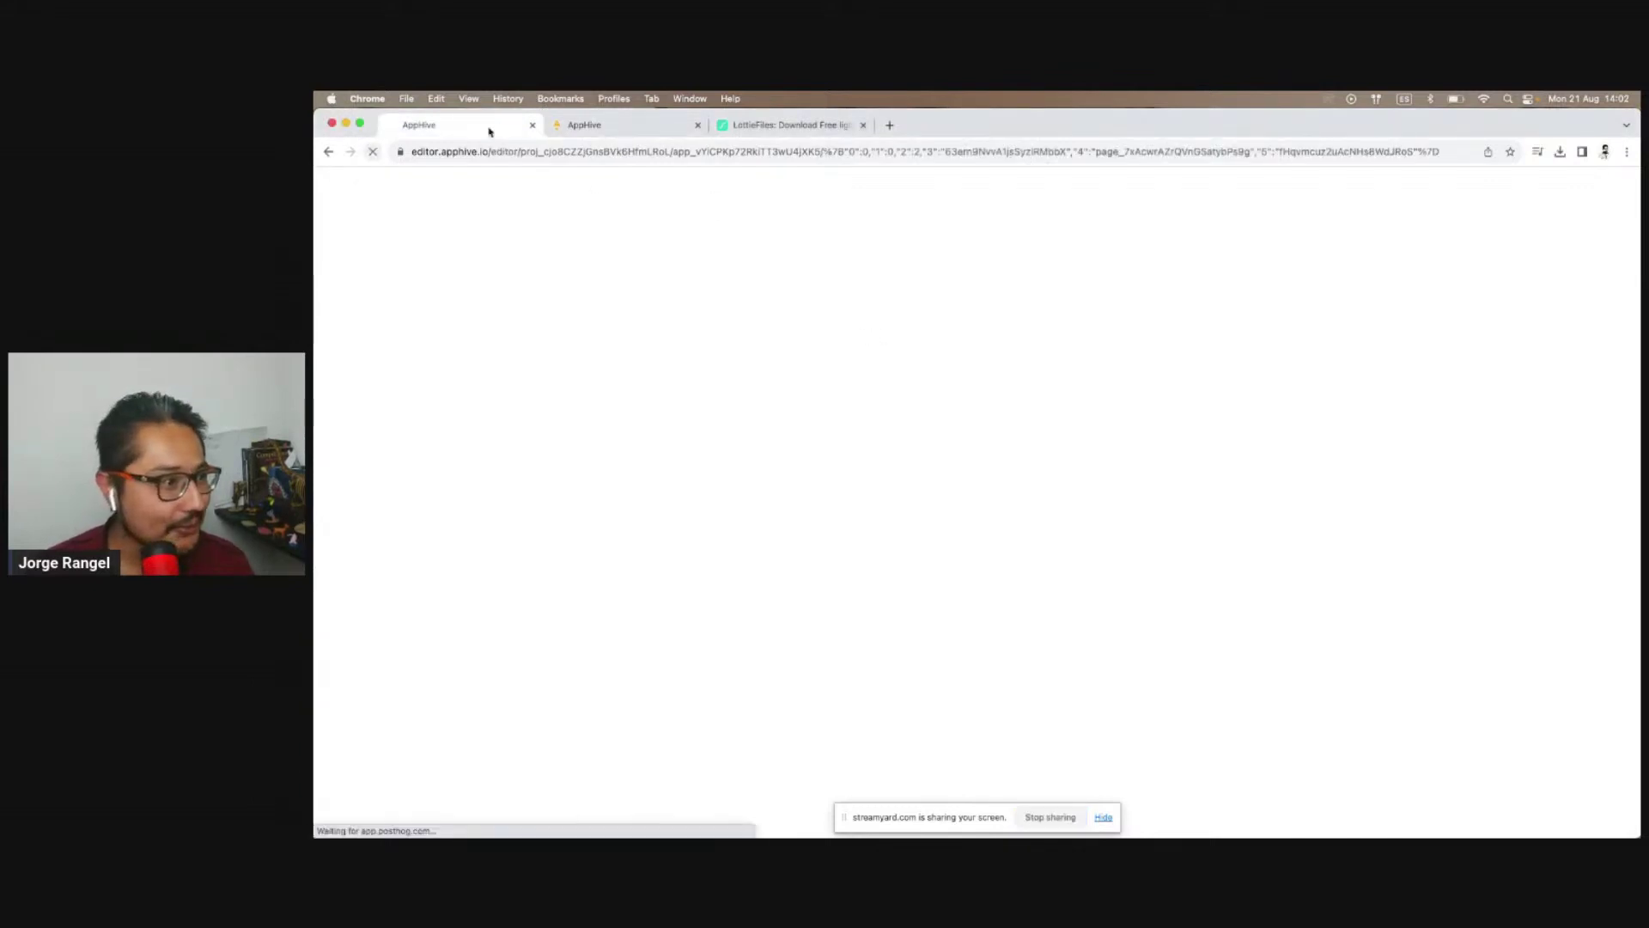
left_click(646, 129)
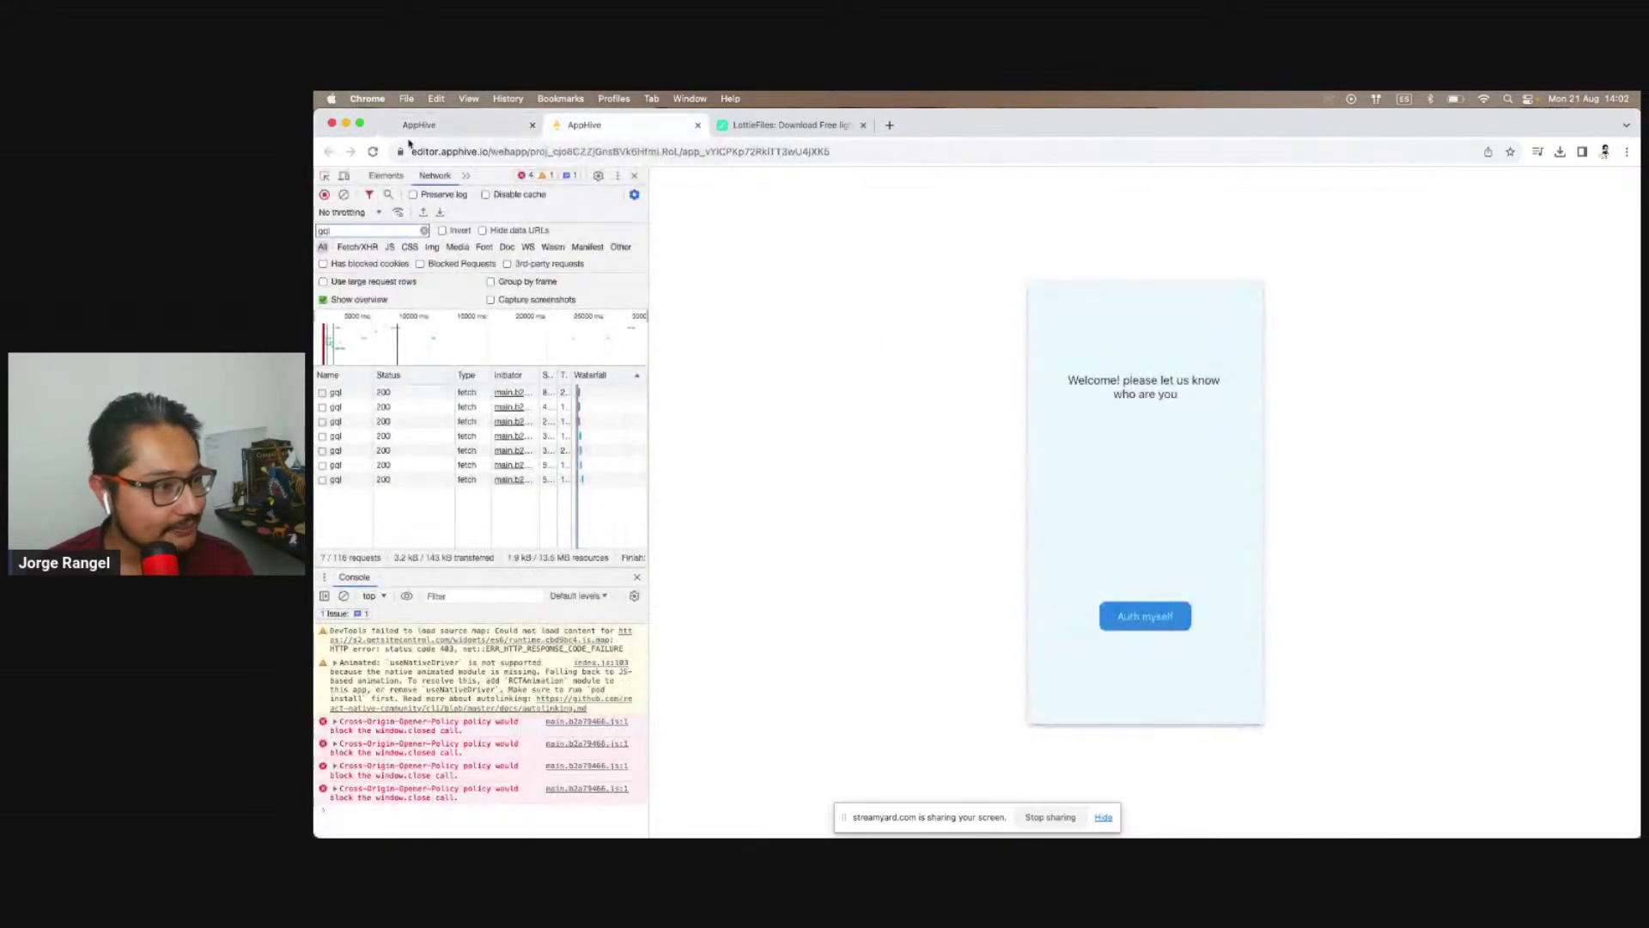
left_click(371, 152)
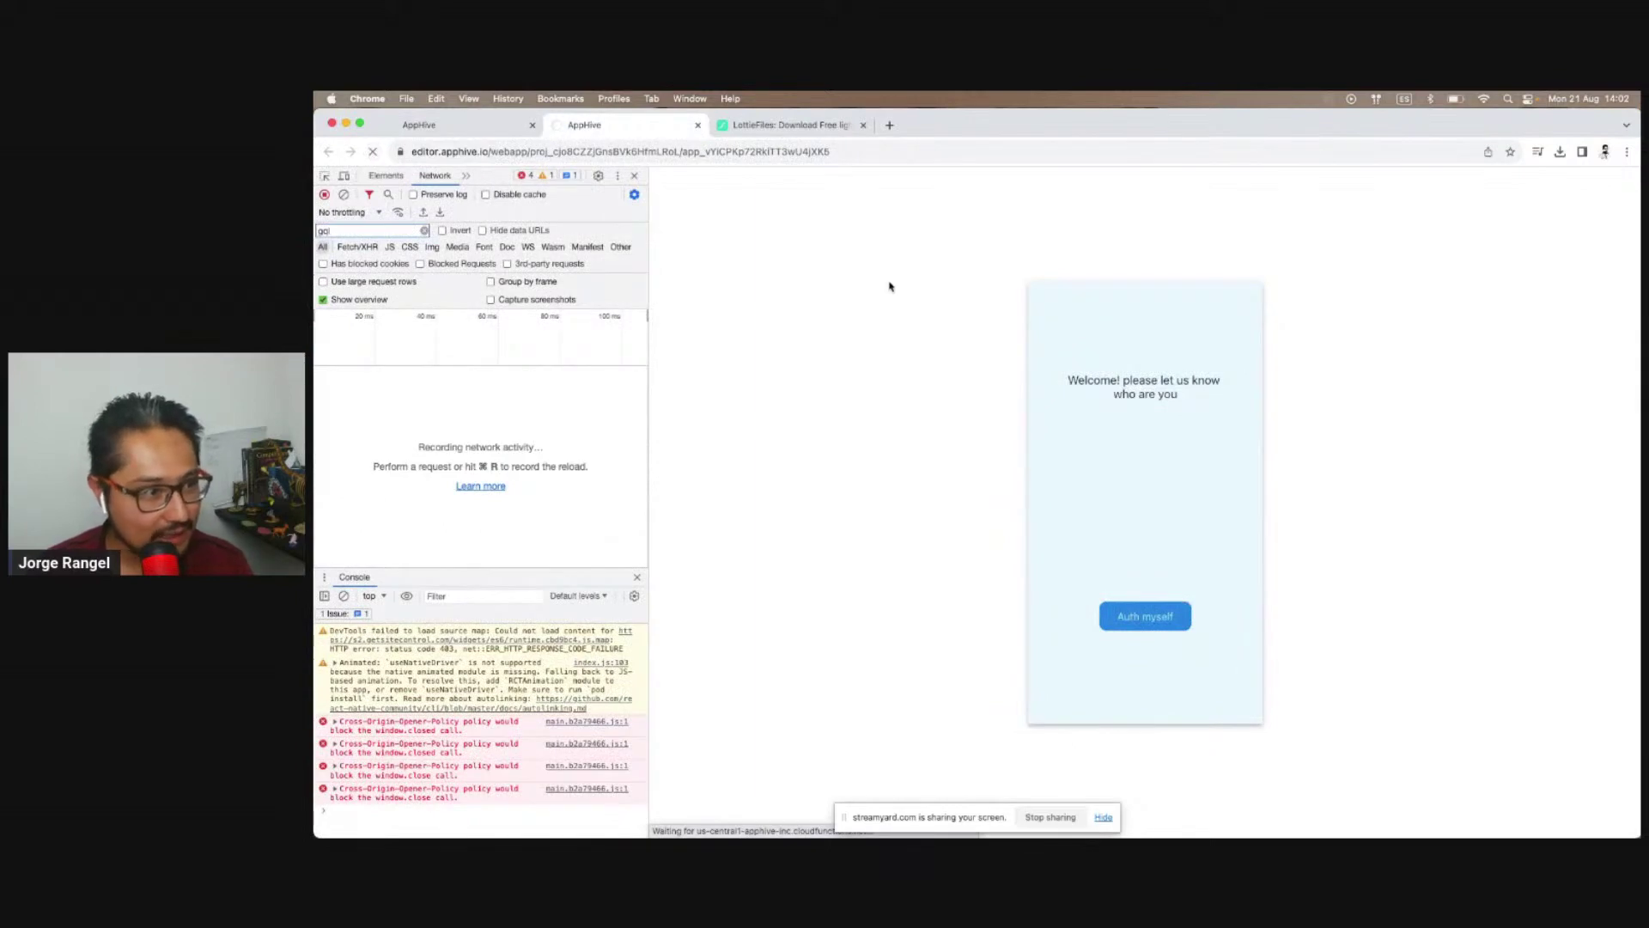
left_click(767, 153)
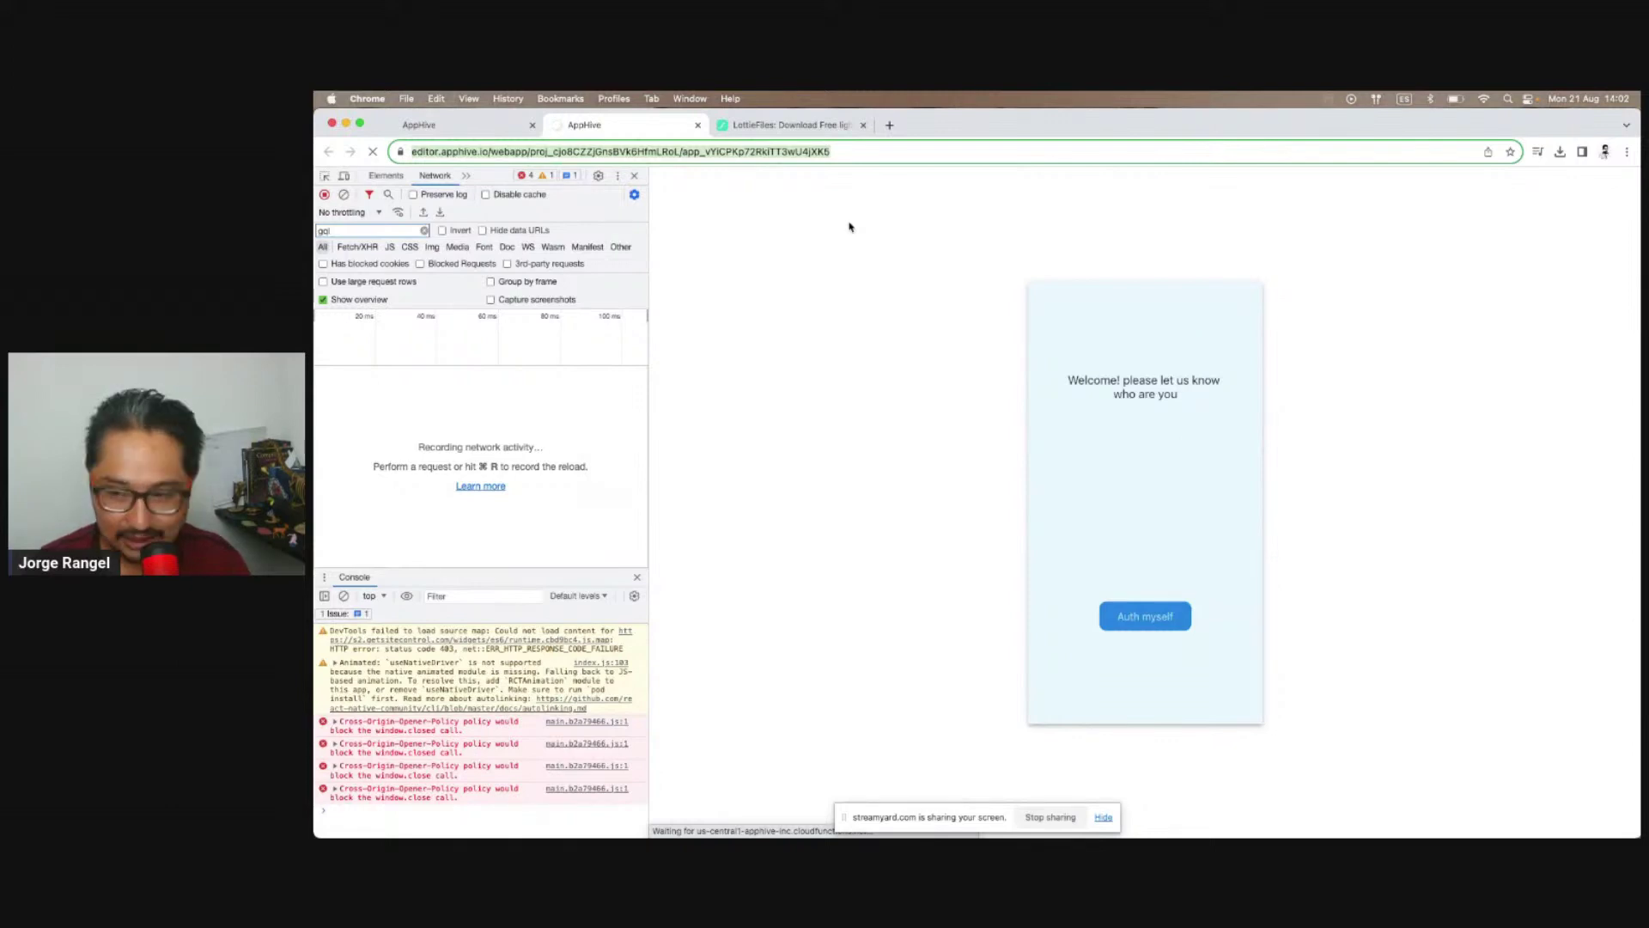
Open a new browser tab and close the extra preview and stale editor tabs.
left_click(890, 125)
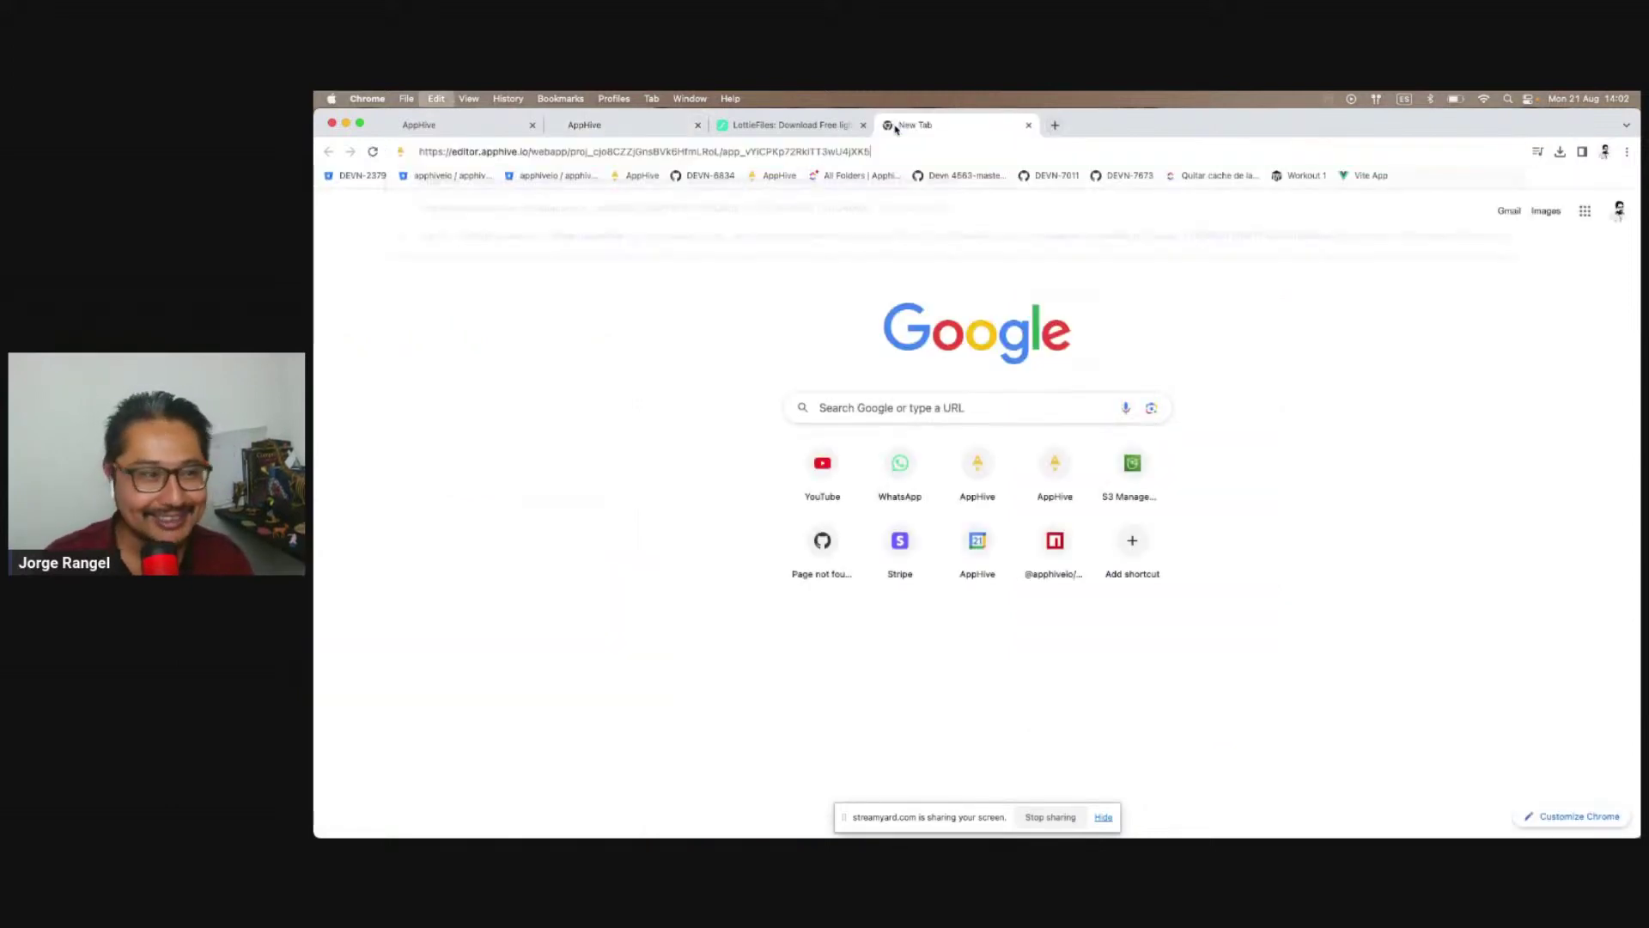
left_click(697, 127)
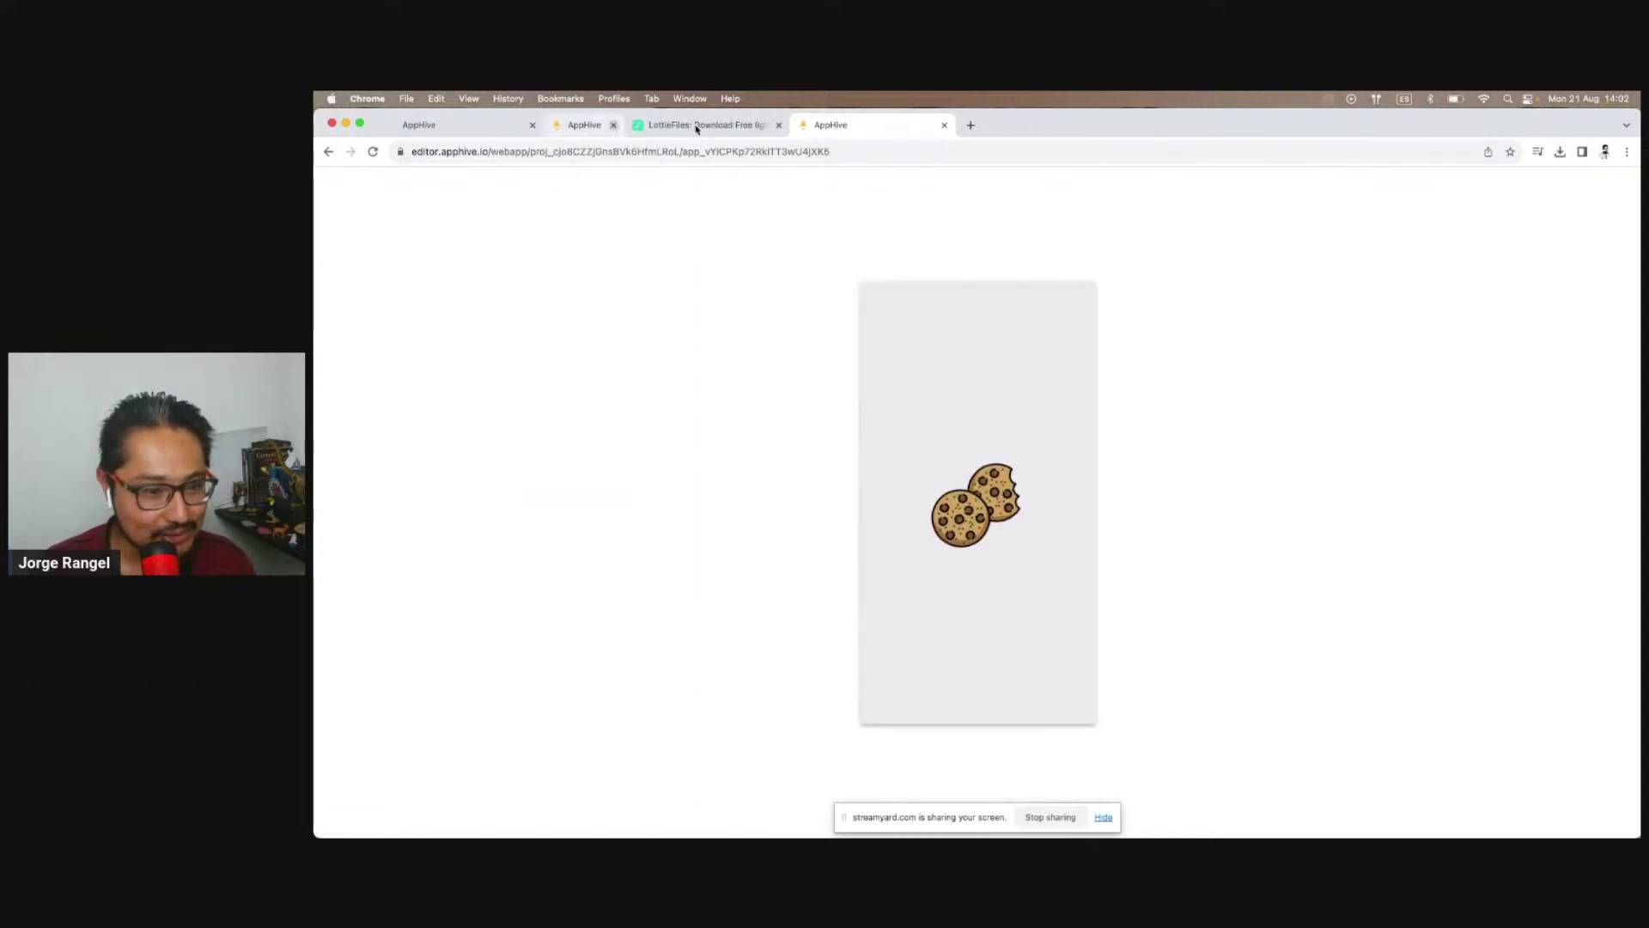
left_click(524, 133)
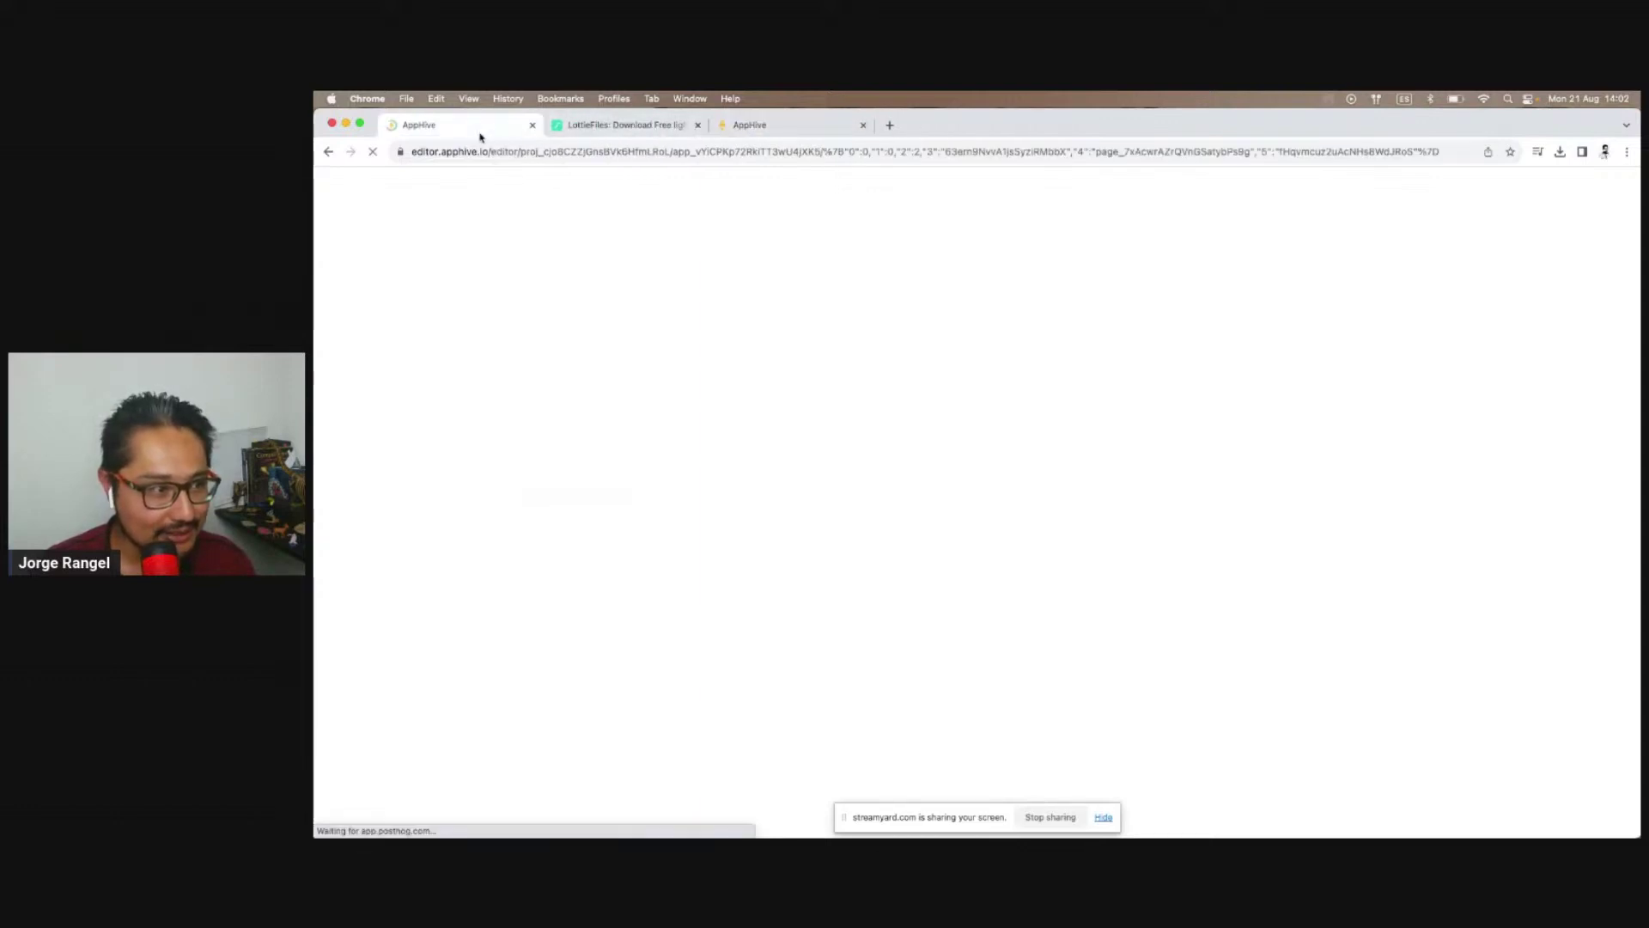
left_click(531, 126)
Open the Riding project's App 1 in a new editor tab placed second.
left_click(720, 128)
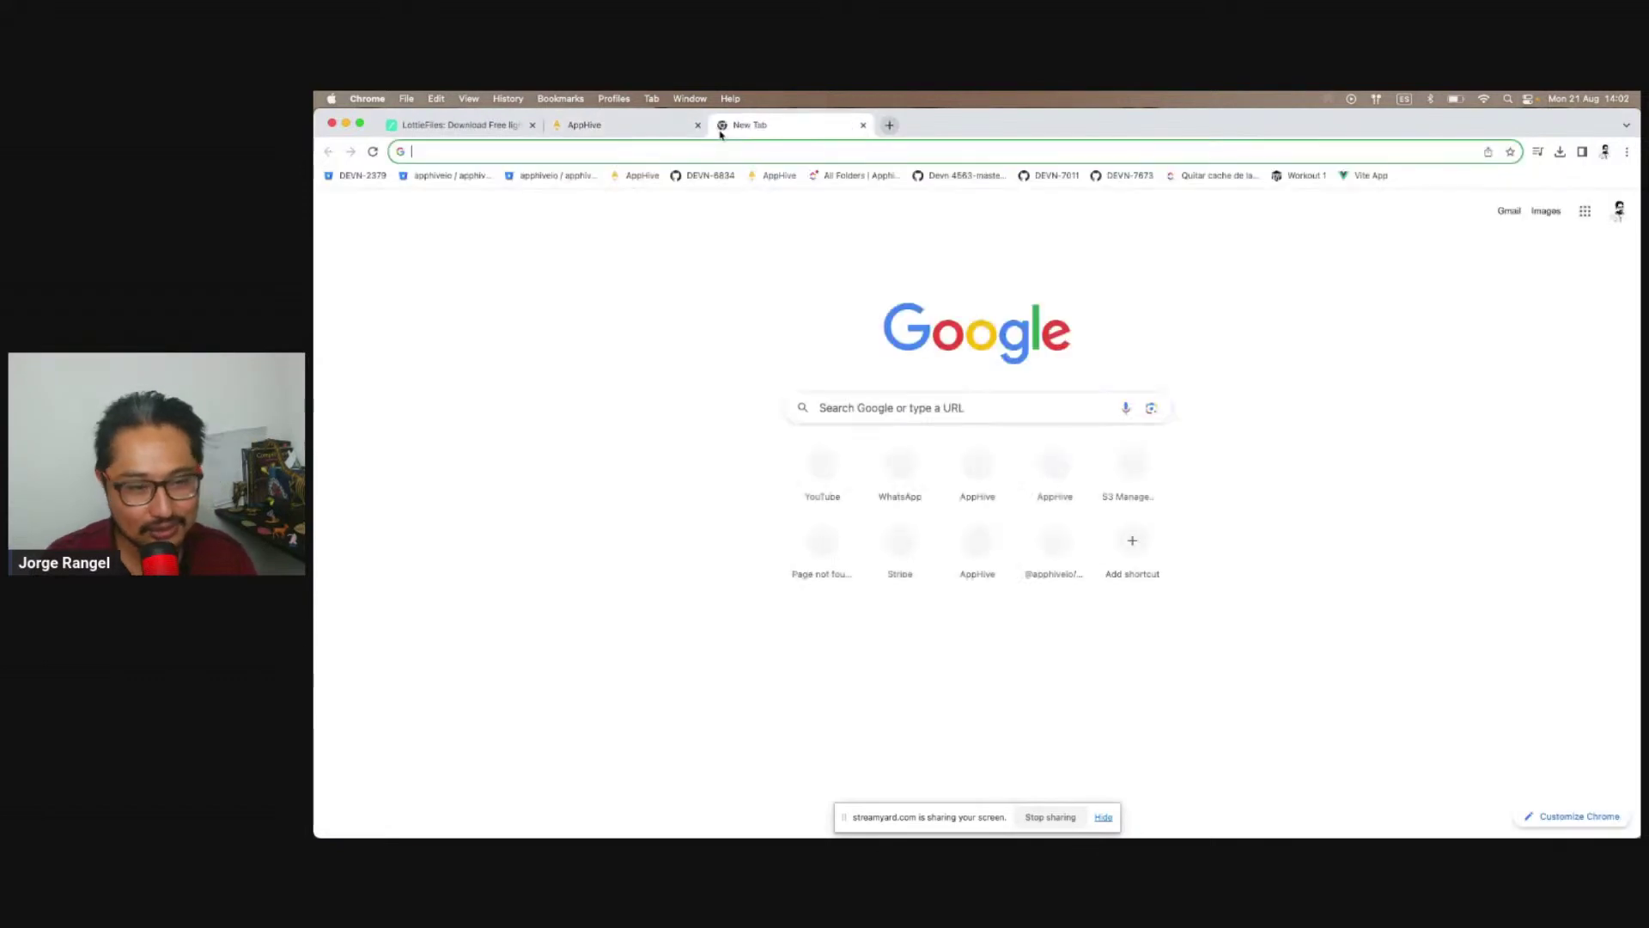
type("edi")
key("Return")
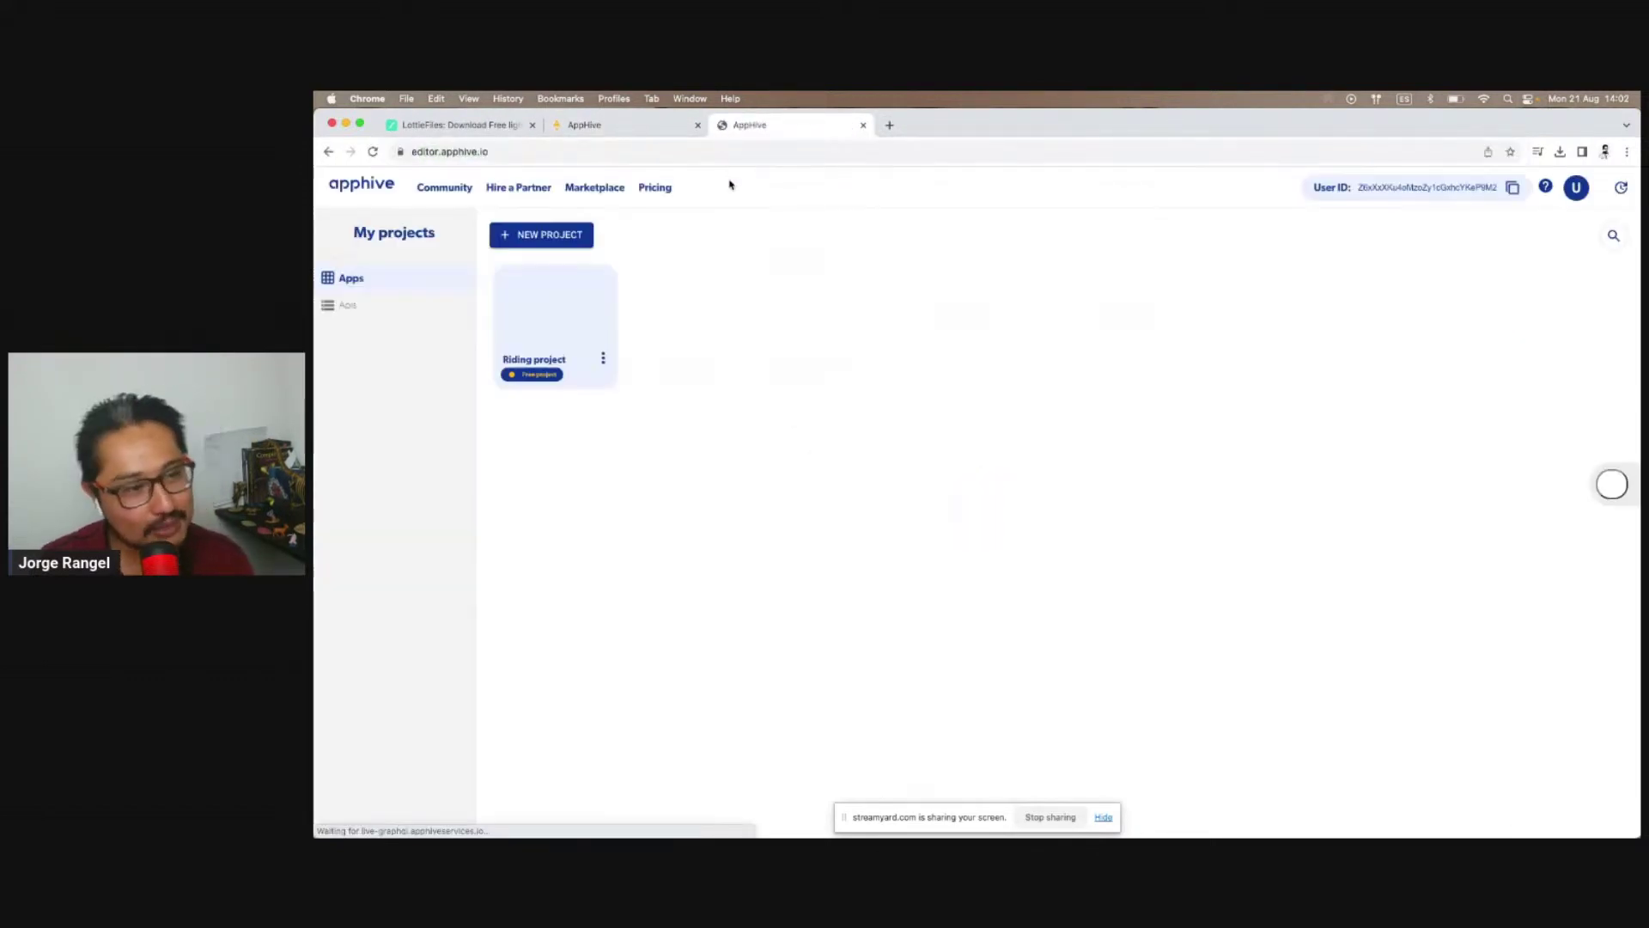
left_click(582, 309)
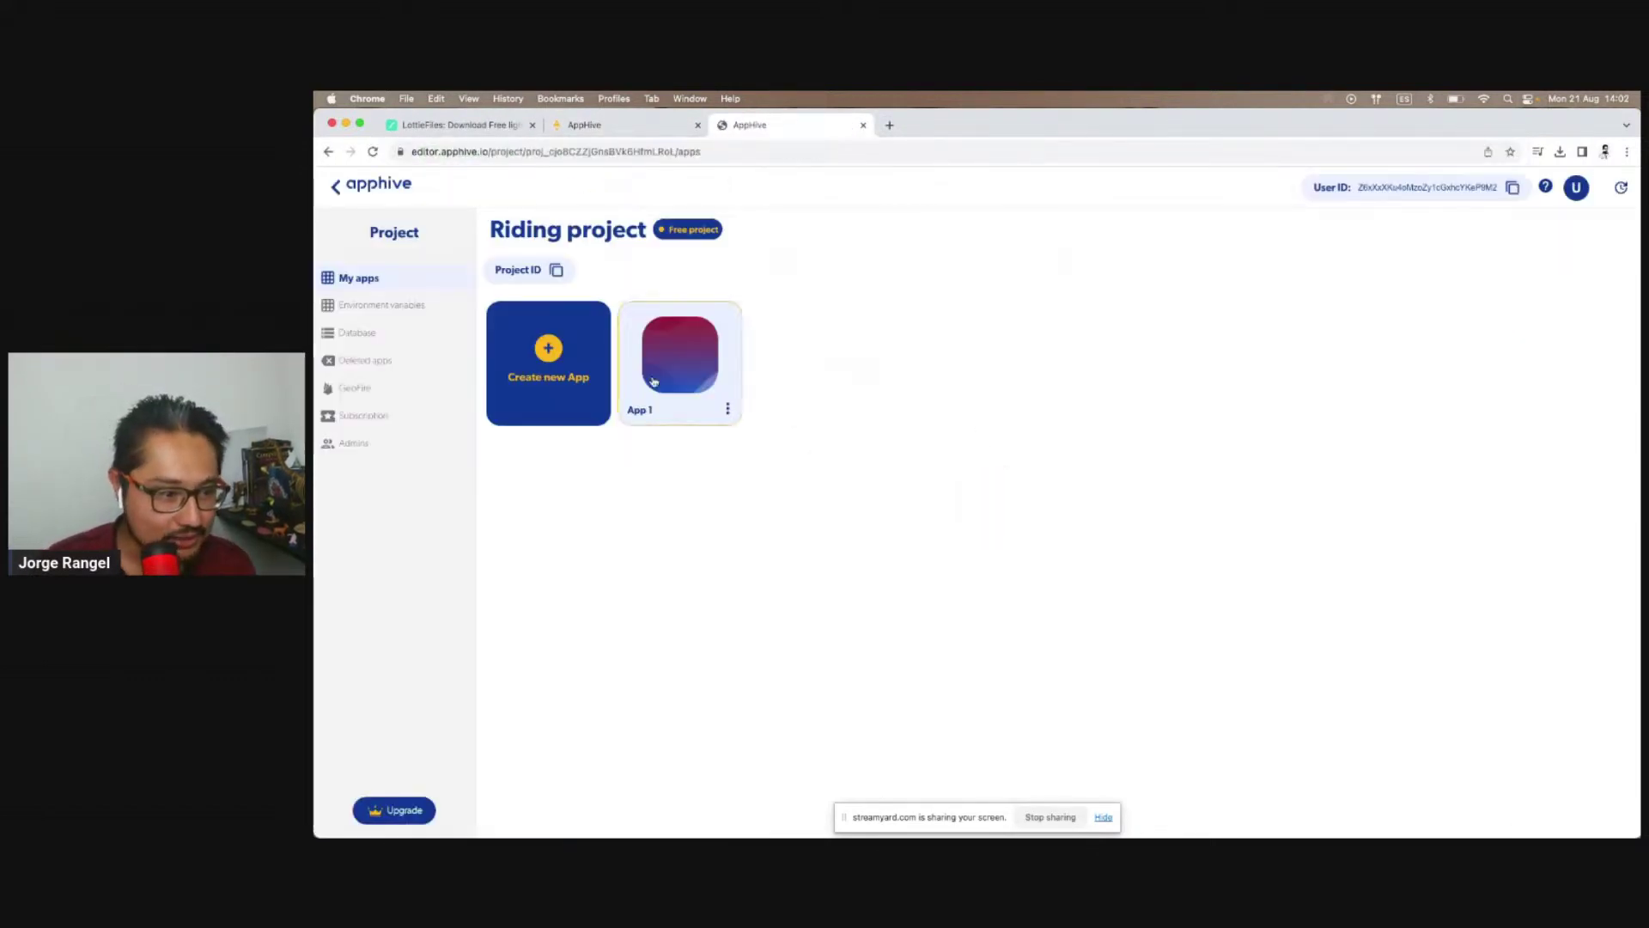
left_click(652, 380)
left_click_drag(776, 126, 670, 127)
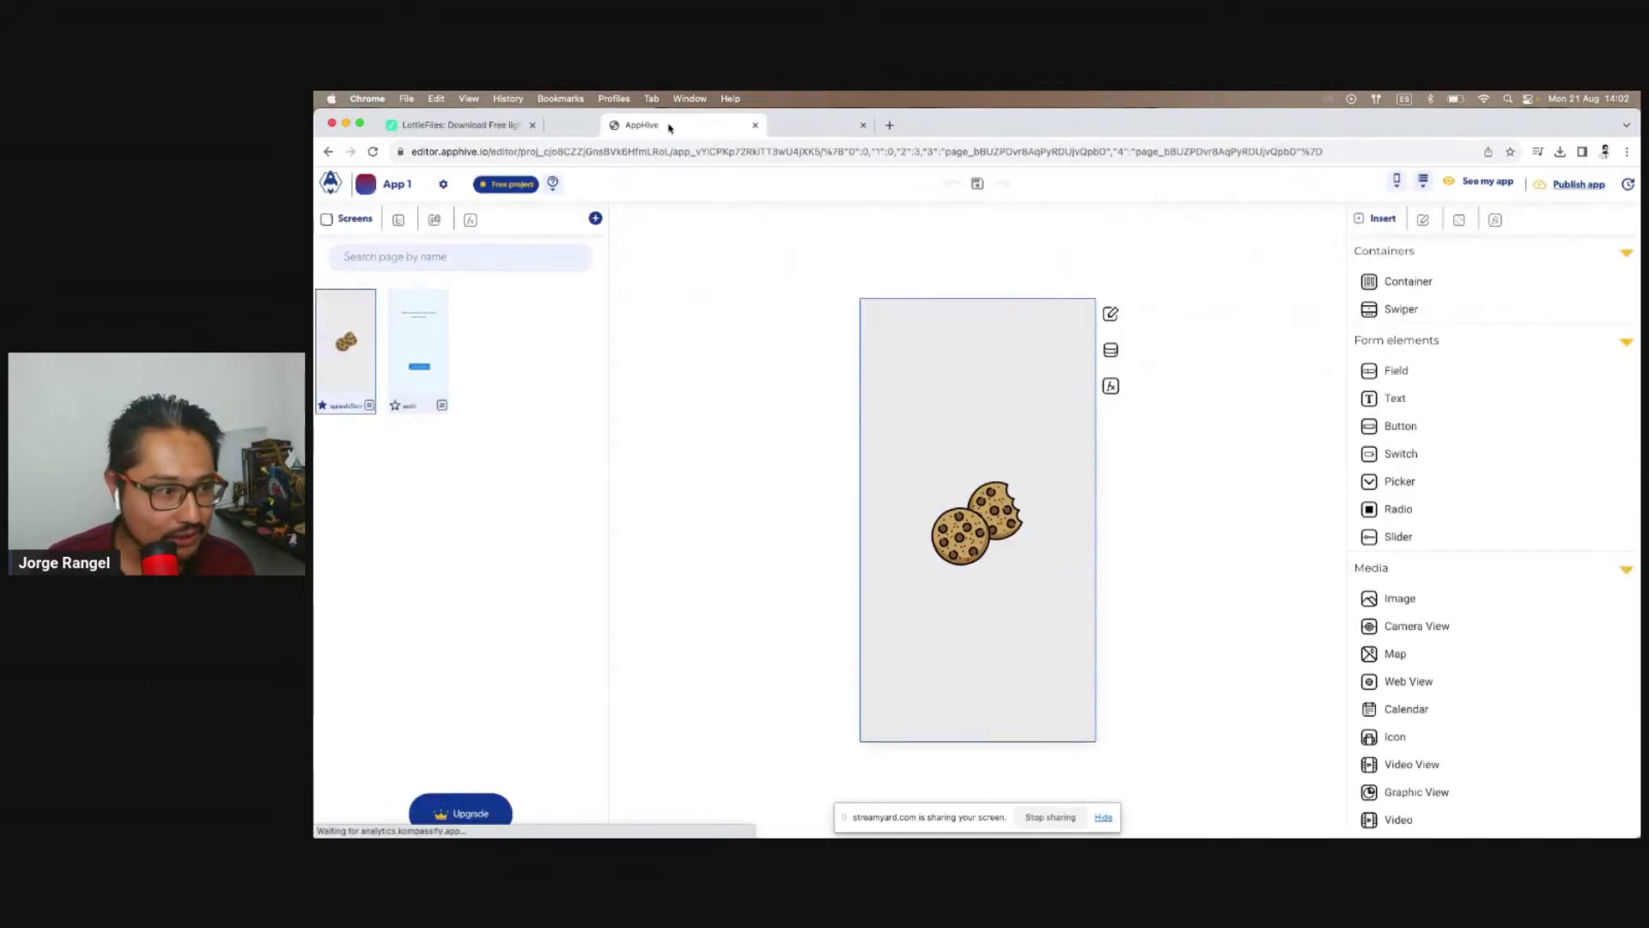
Check that the Auth myself button's Google login callback replaces the page with splashScreen.
left_click(419, 354)
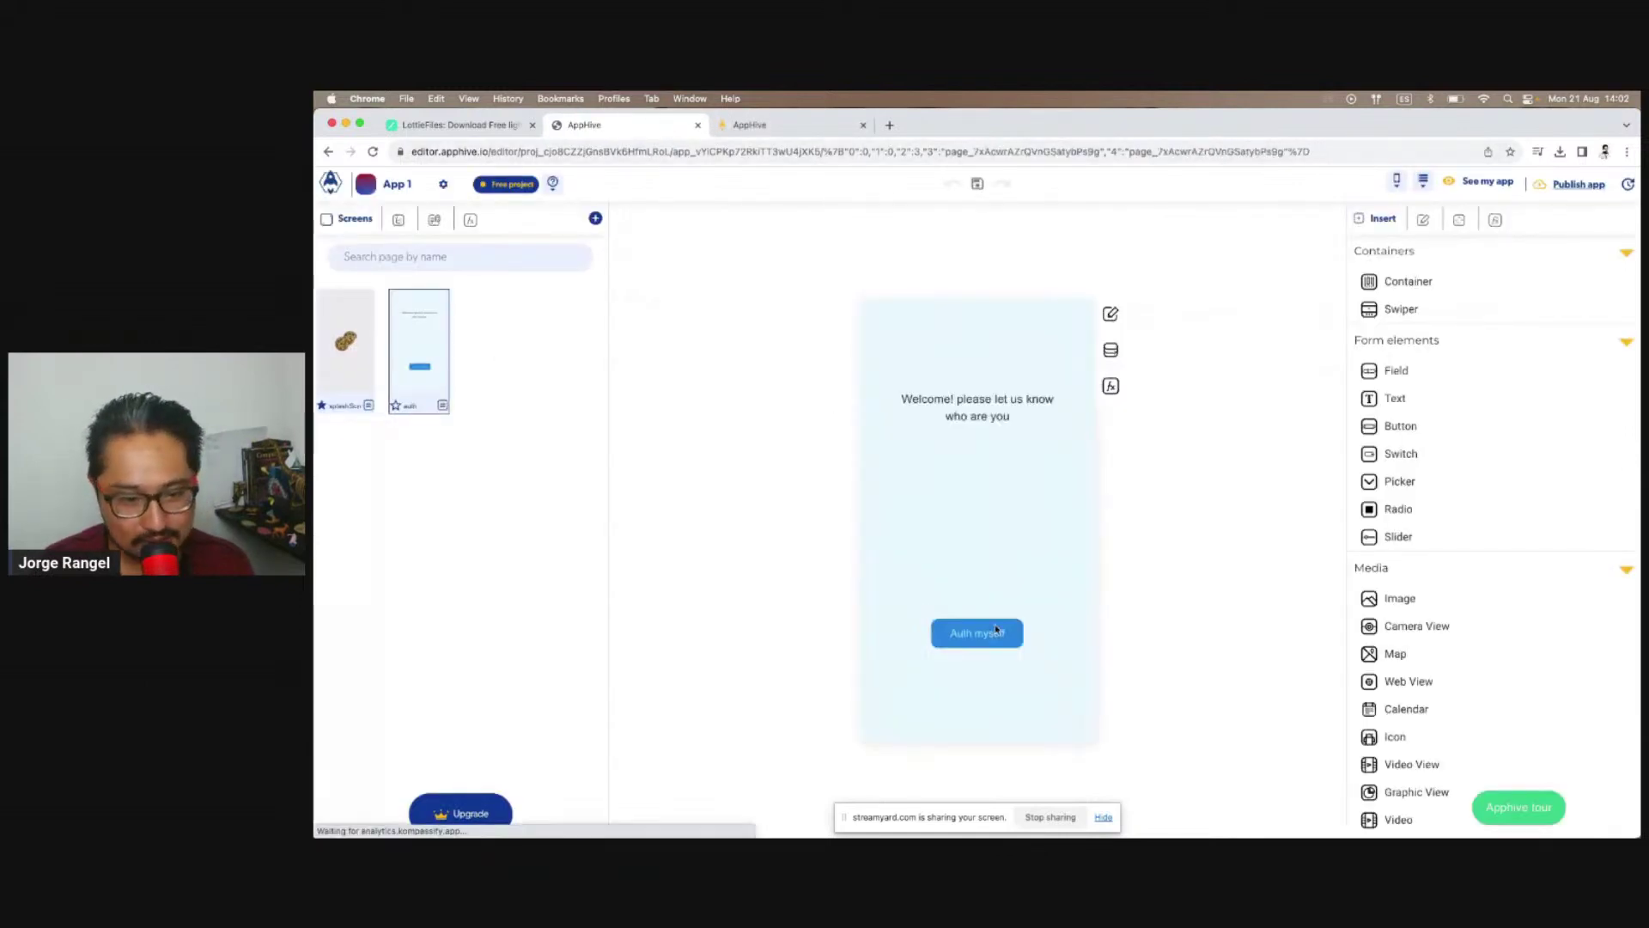
left_click(995, 631)
left_click(1111, 386)
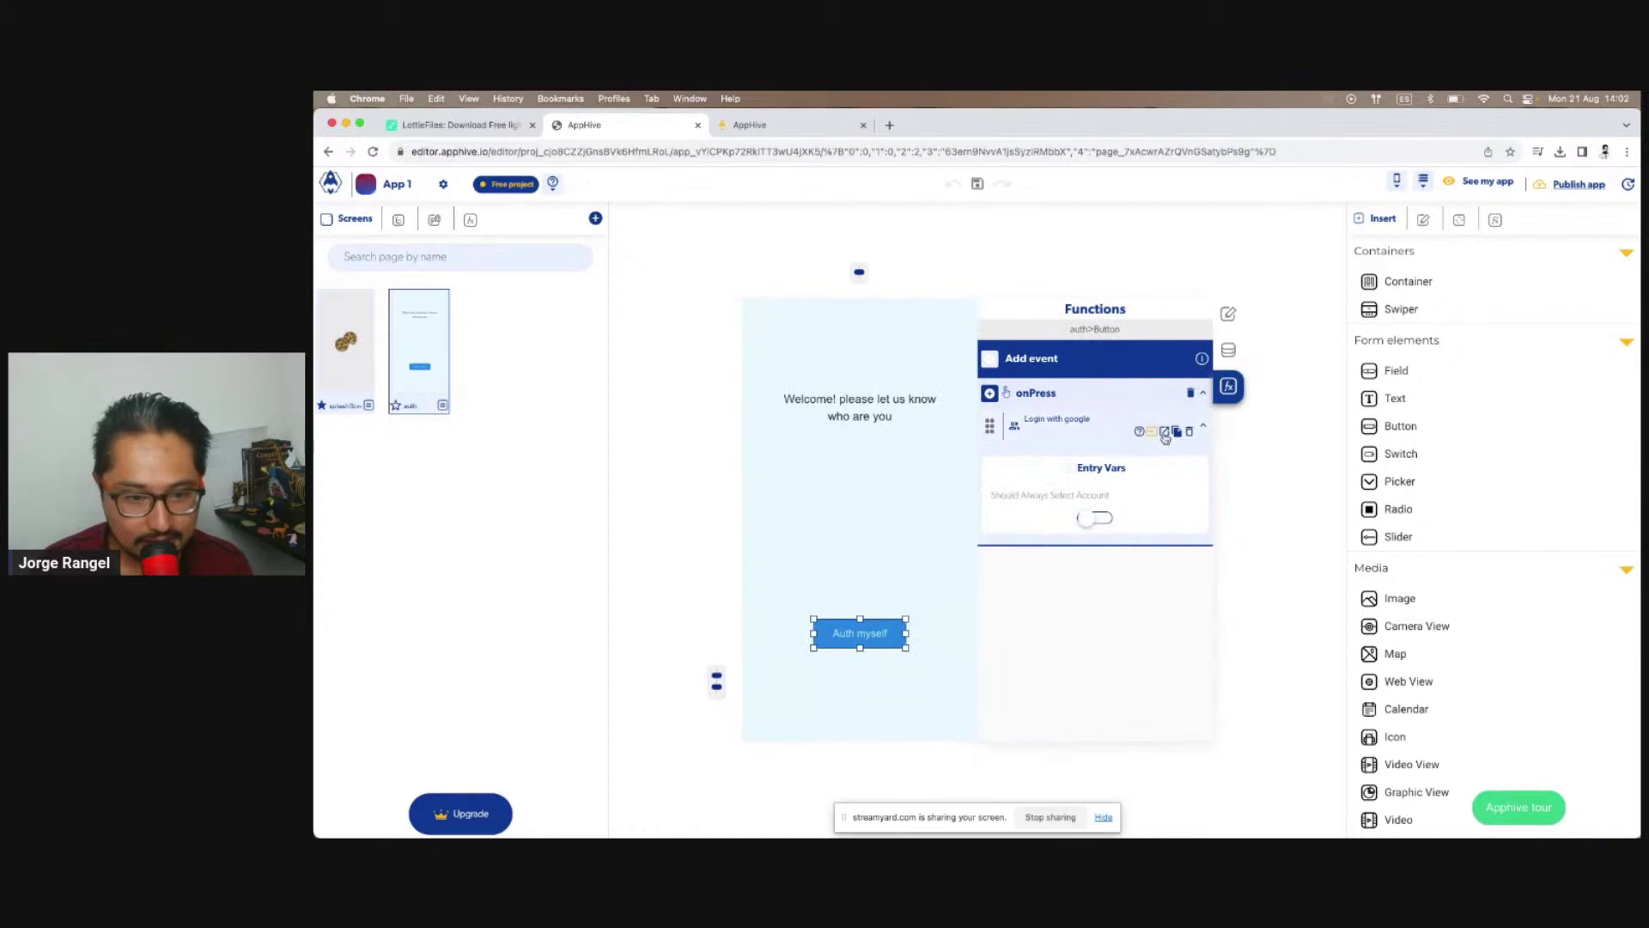
left_click(1165, 432)
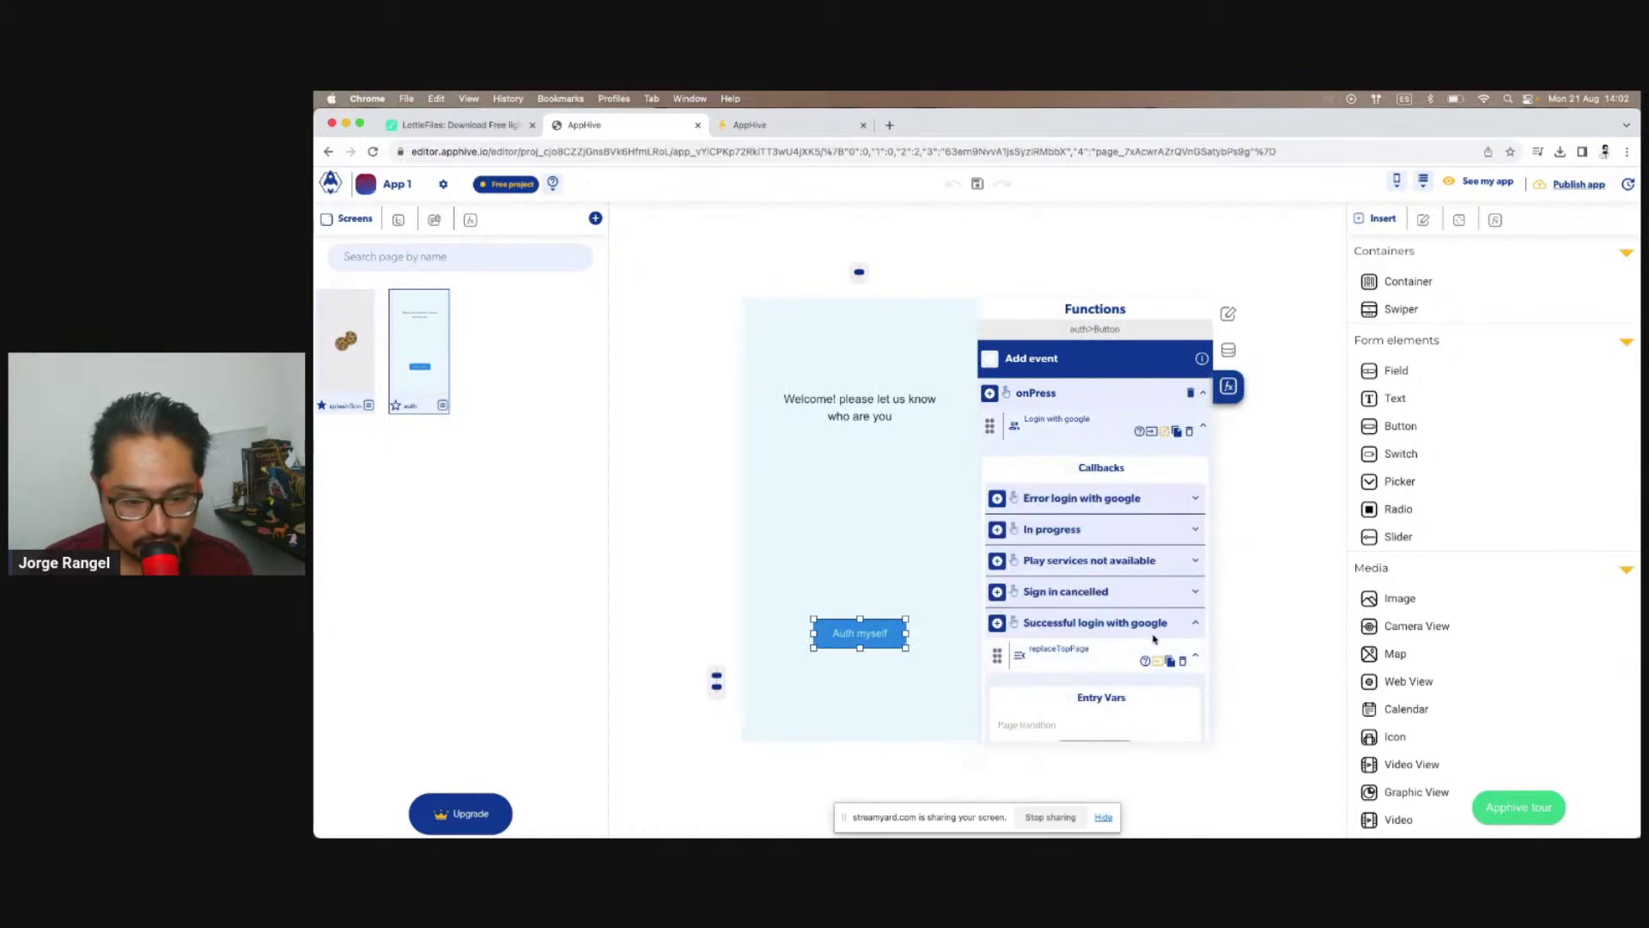
scroll(1066, 679, "down", 3)
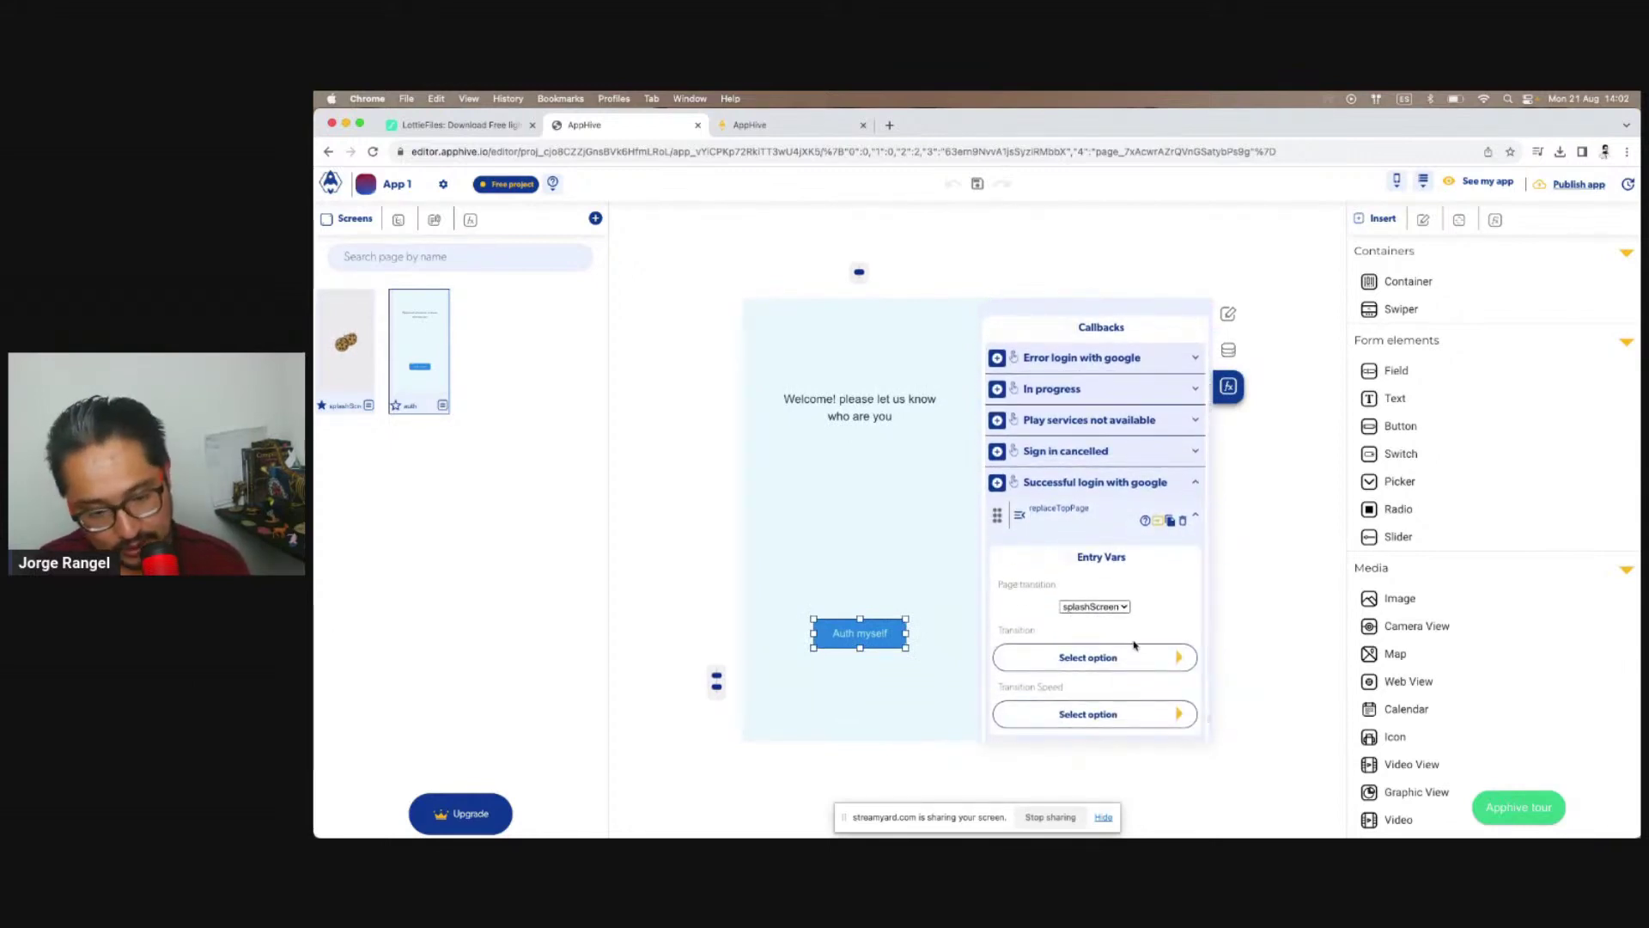
scroll(1125, 640, "down", 1)
left_click(777, 126)
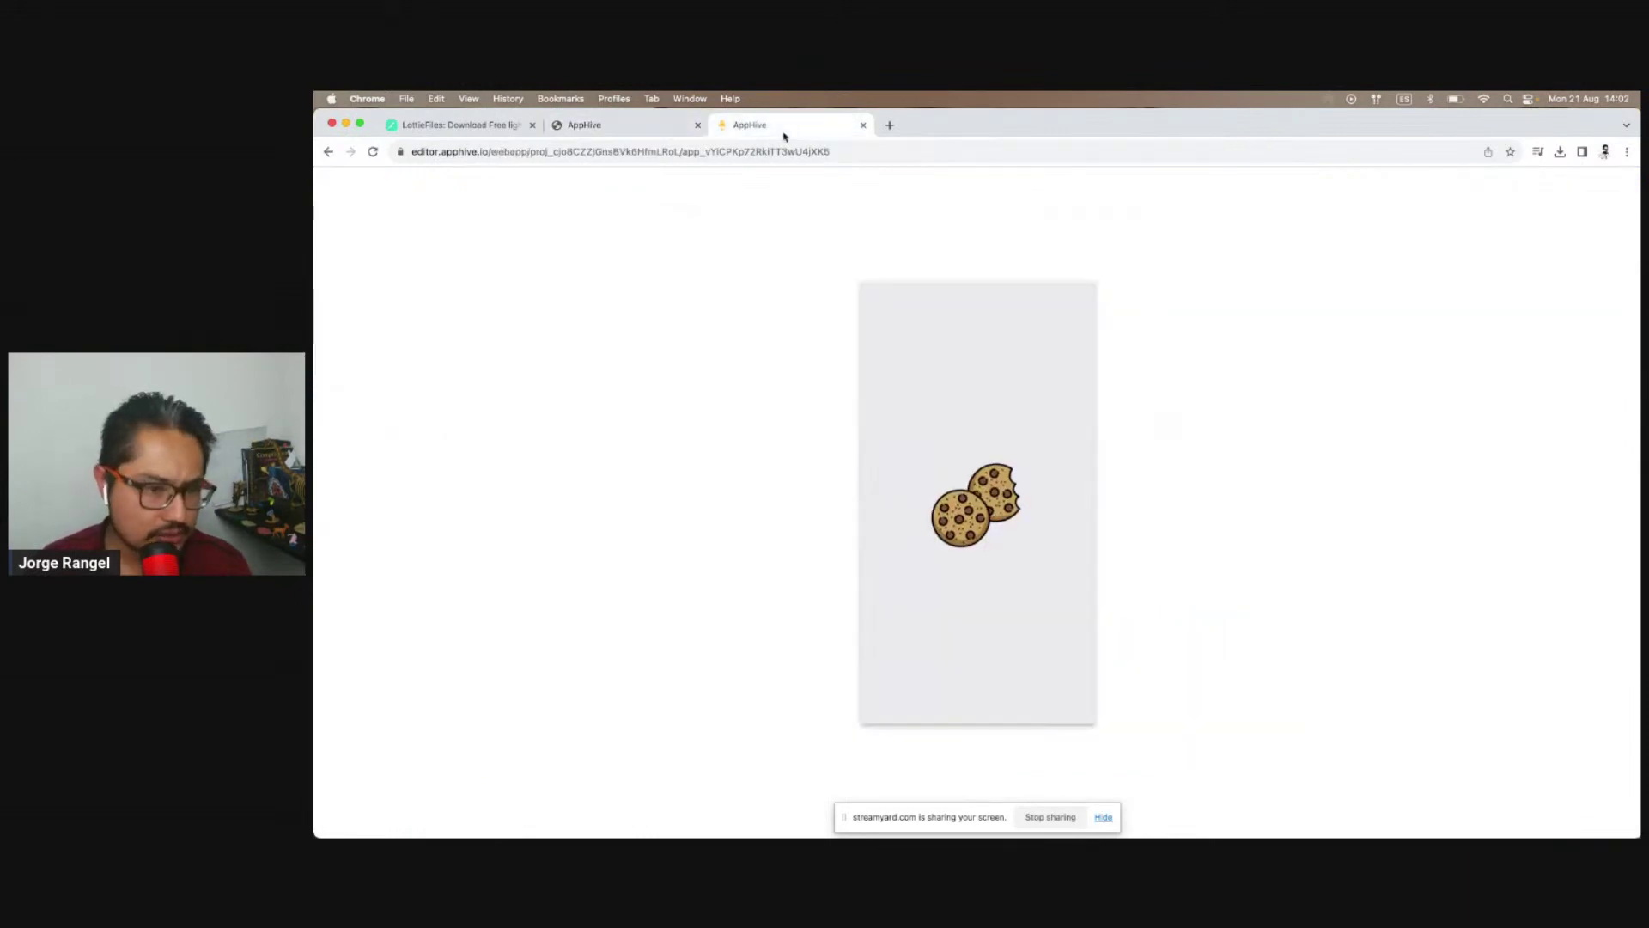
Reload the preview and confirm the console logs 'User detected', then return to the editor.
left_click(374, 154)
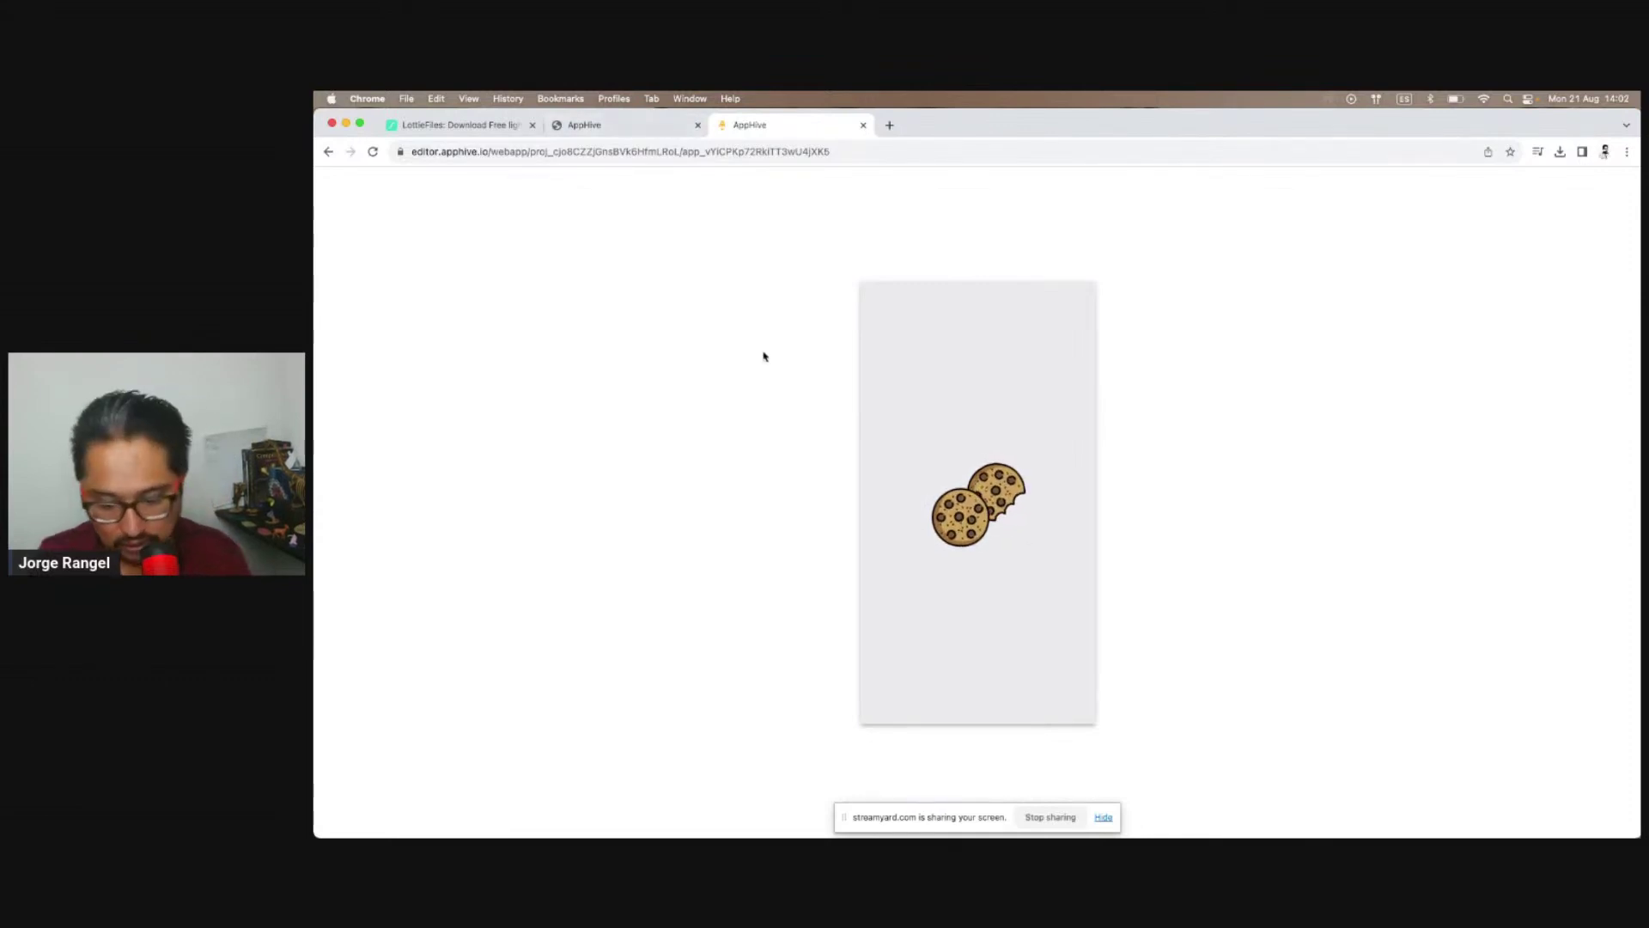
key("super+alt+i")
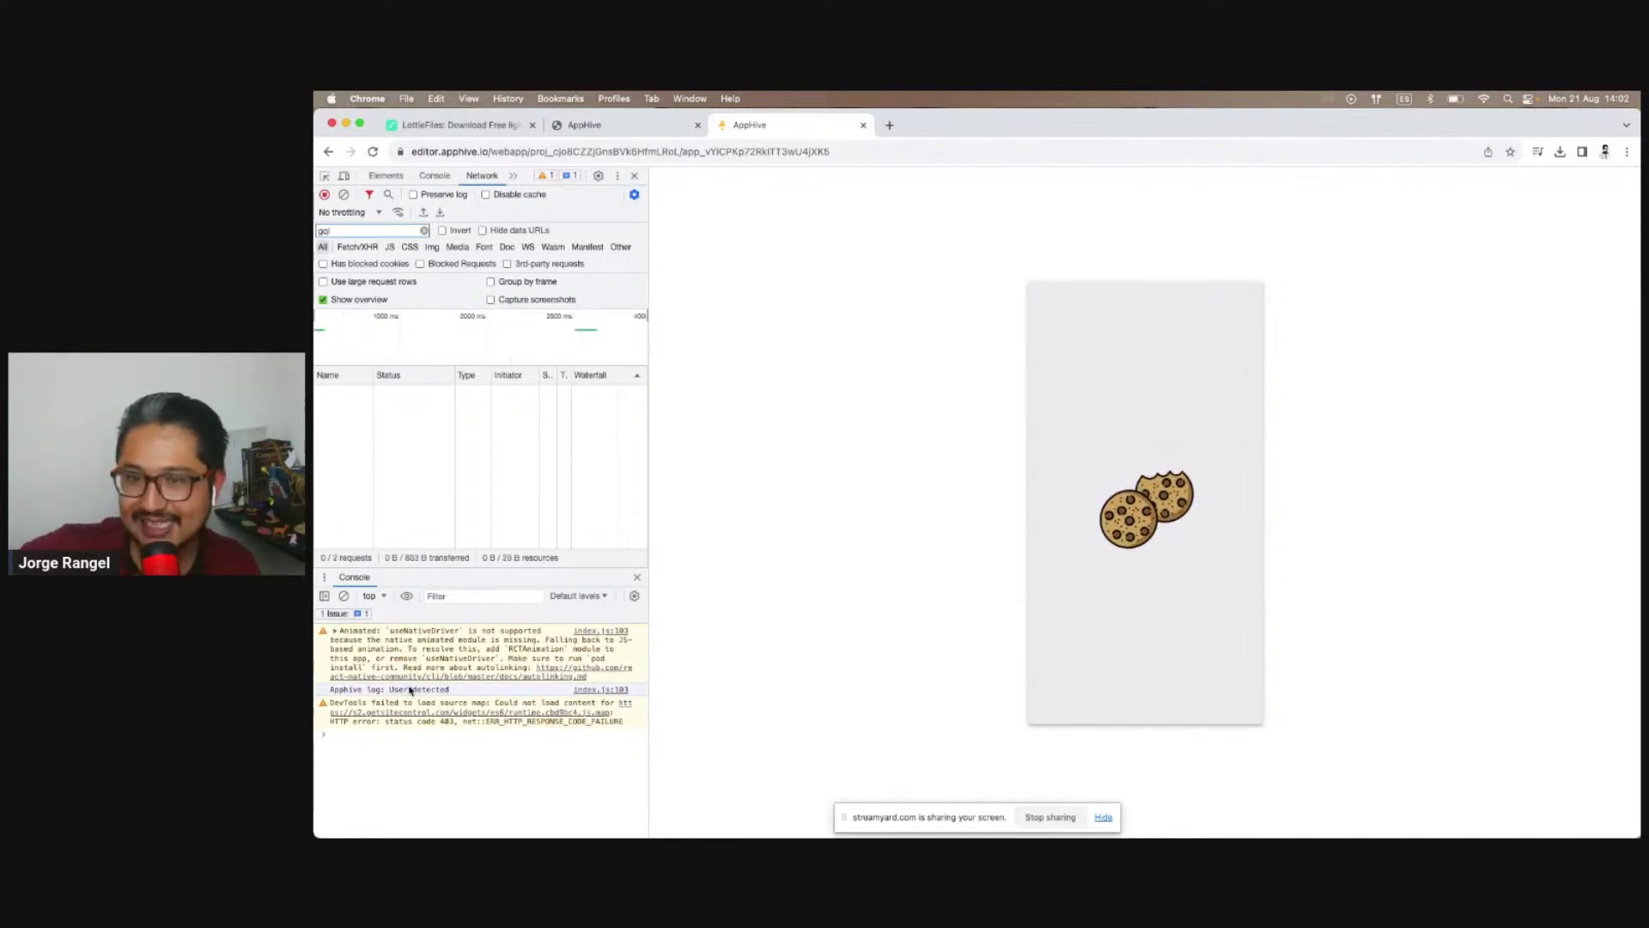
left_click(602, 124)
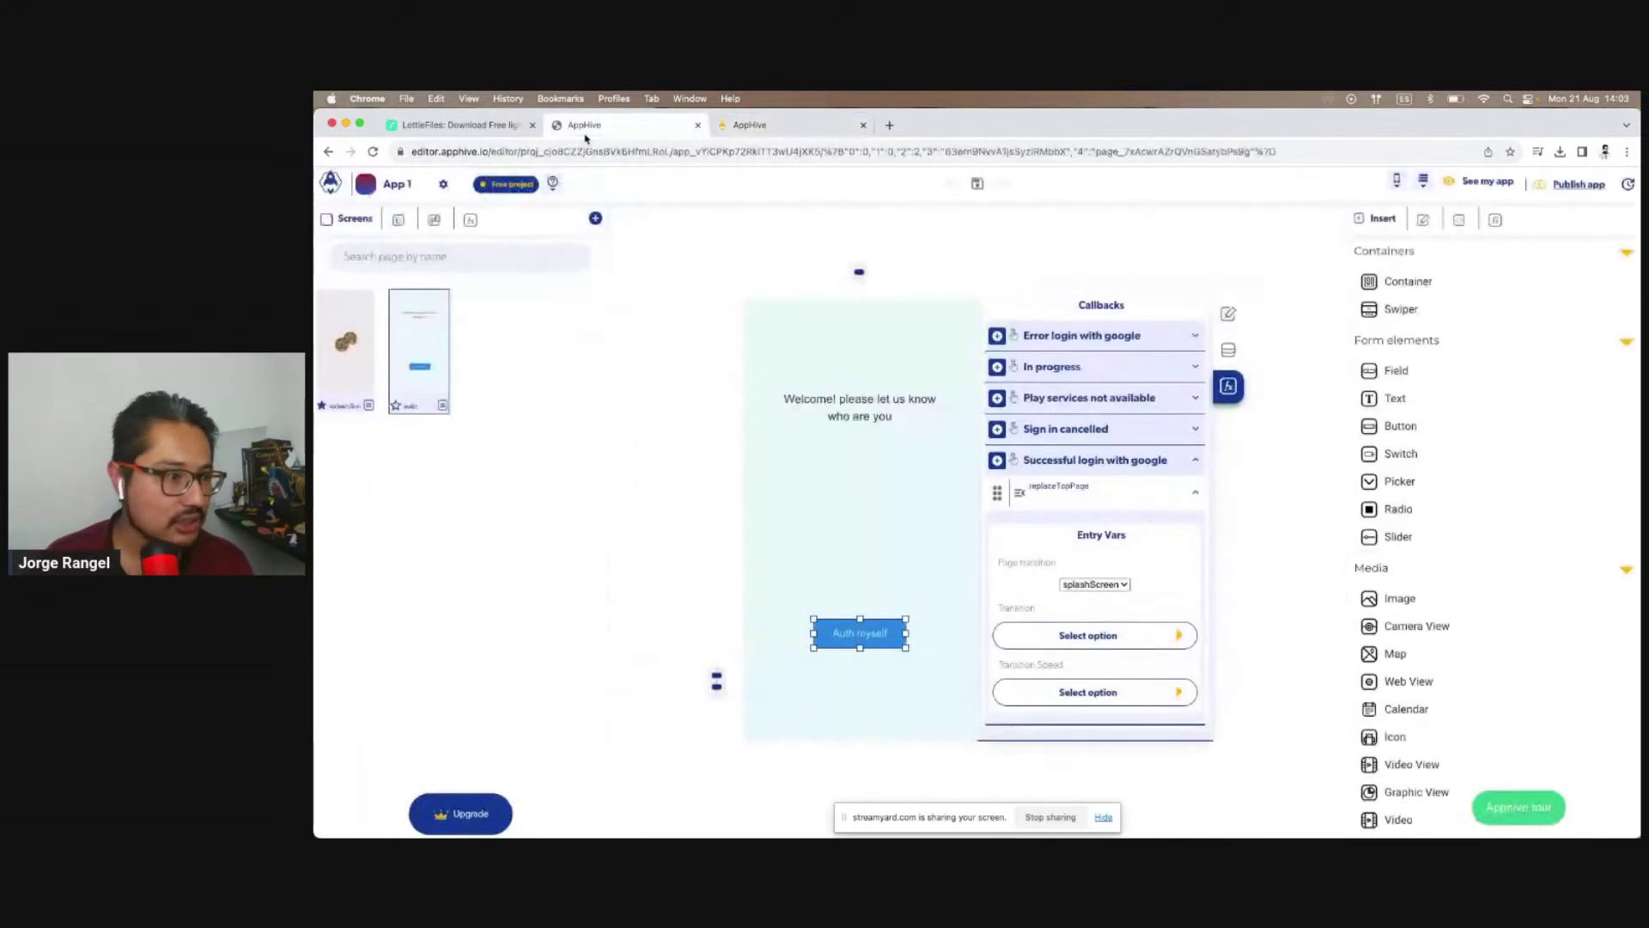
Add a new blank page with a light grey background.
left_click(595, 220)
left_click(640, 273)
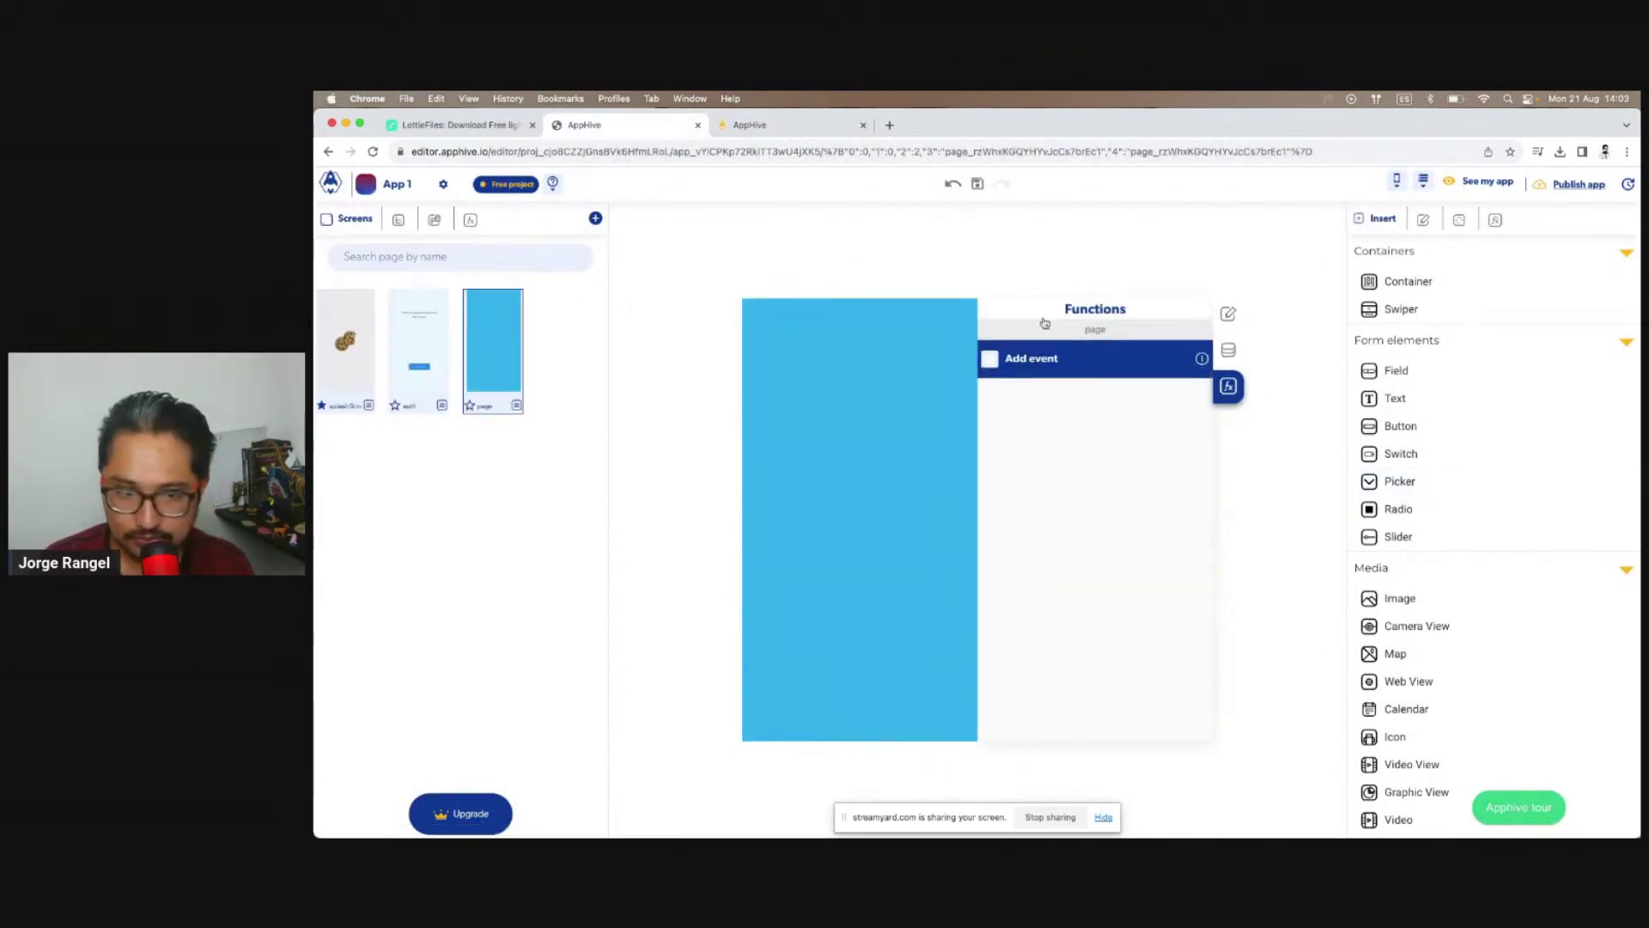
left_click(1229, 313)
left_click(1034, 396)
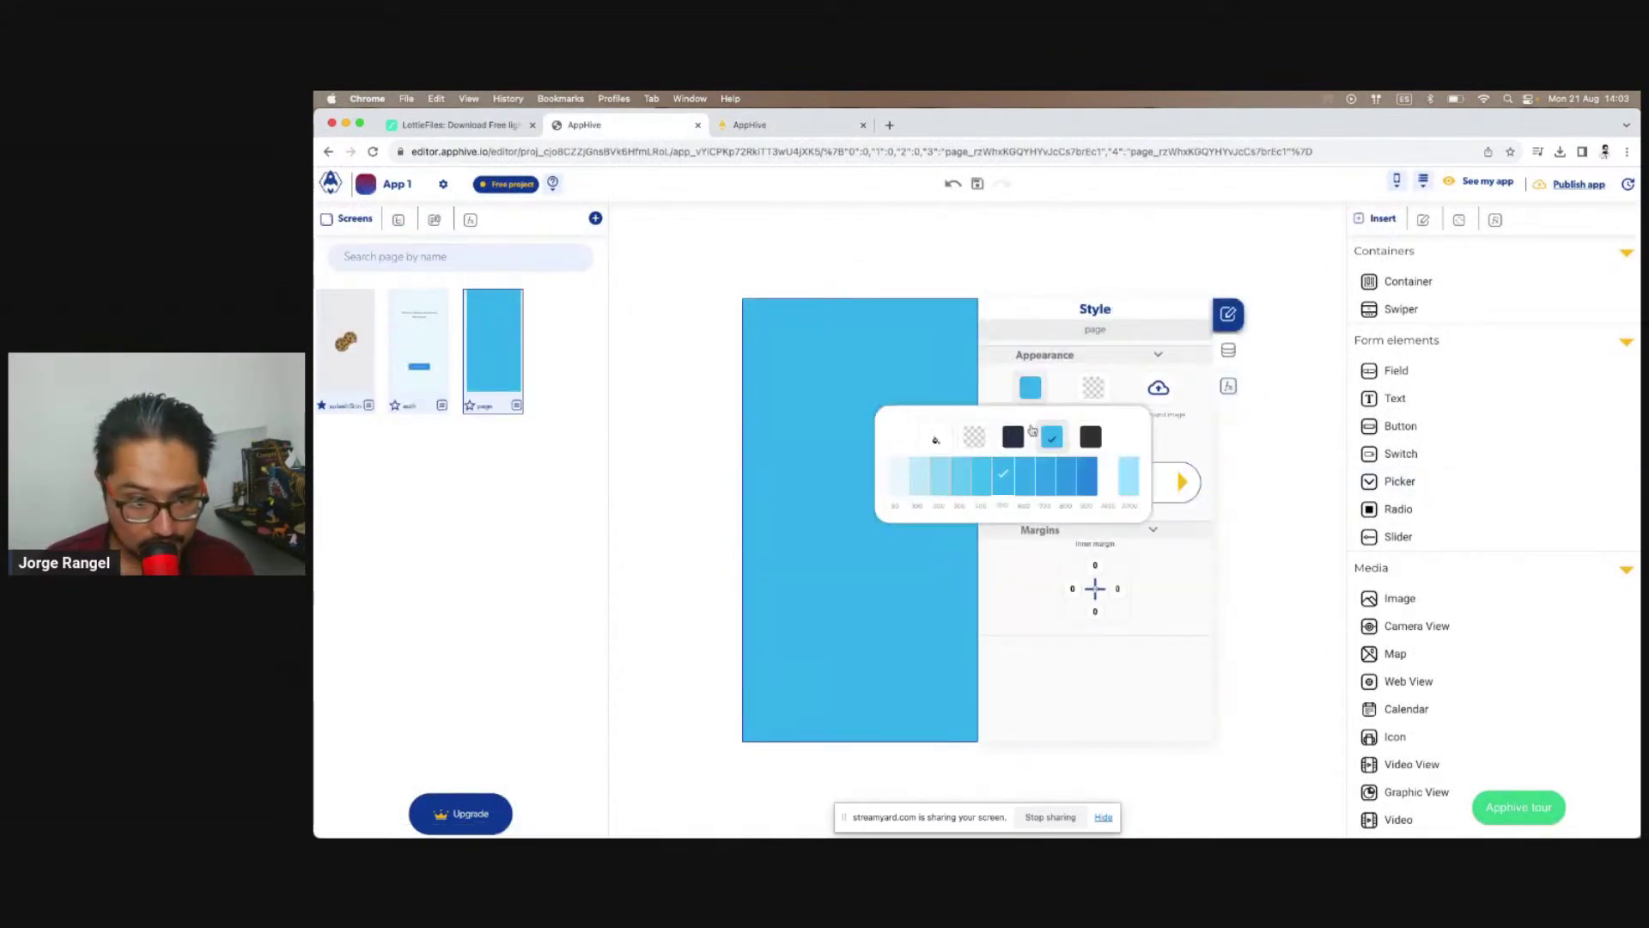
left_click(1015, 436)
left_click(891, 487)
left_click(838, 488)
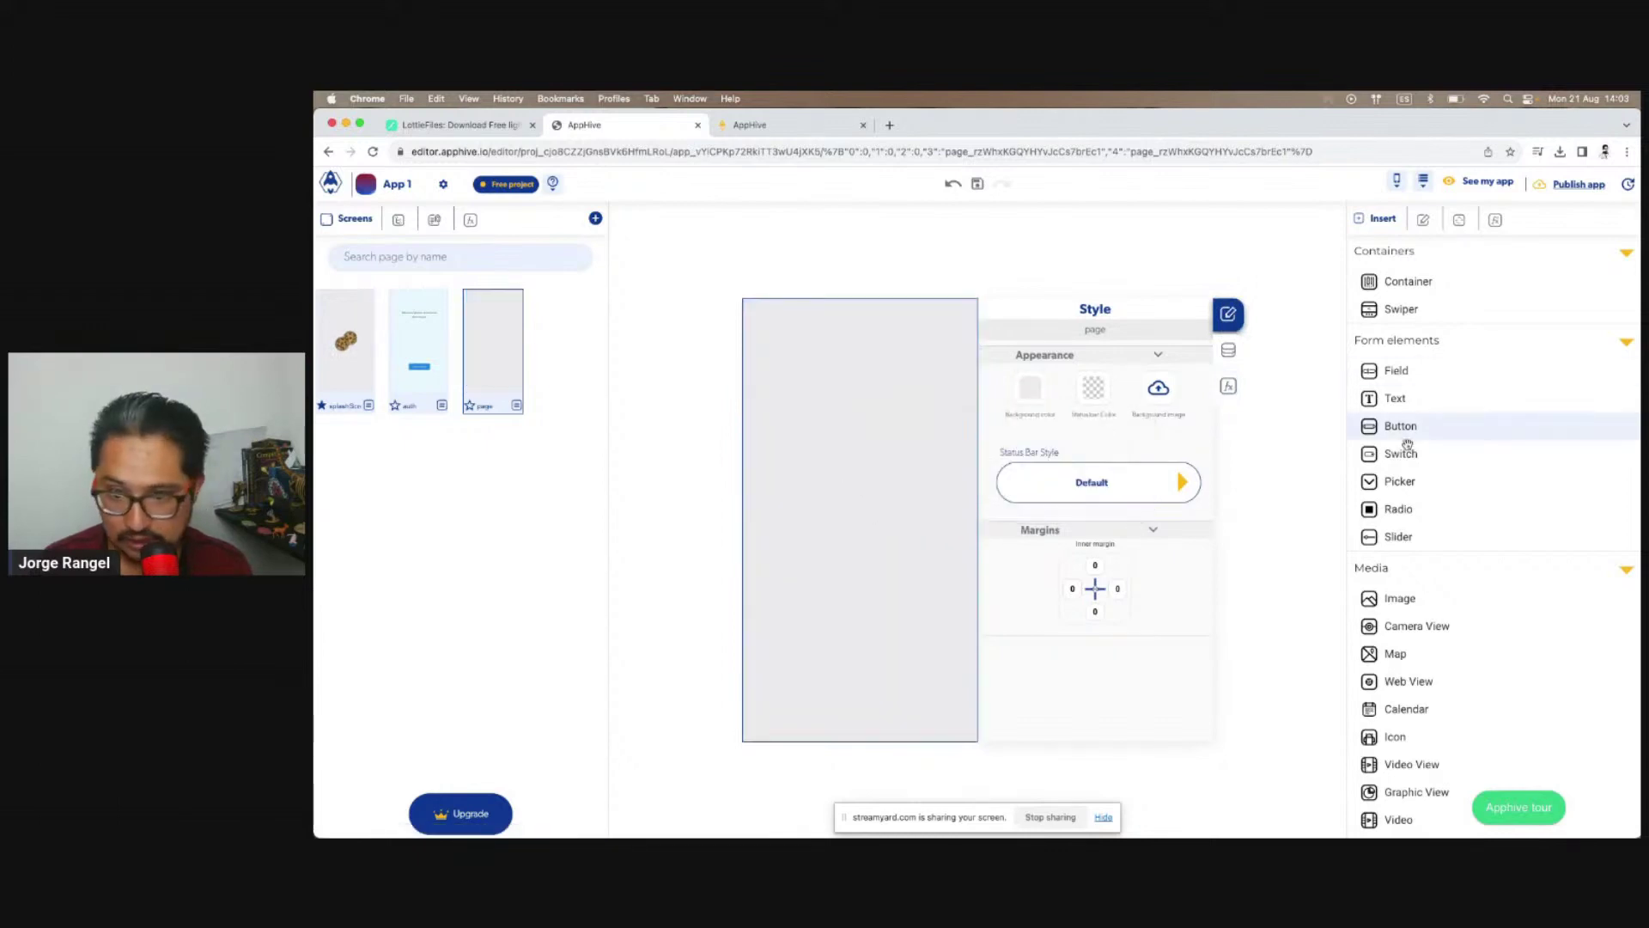
Place a resized text element on the new page reading 'Home page'.
left_click_drag(1392, 398, 876, 526)
left_click_drag(980, 509, 958, 484)
double_click(865, 504)
key("BackSpace")
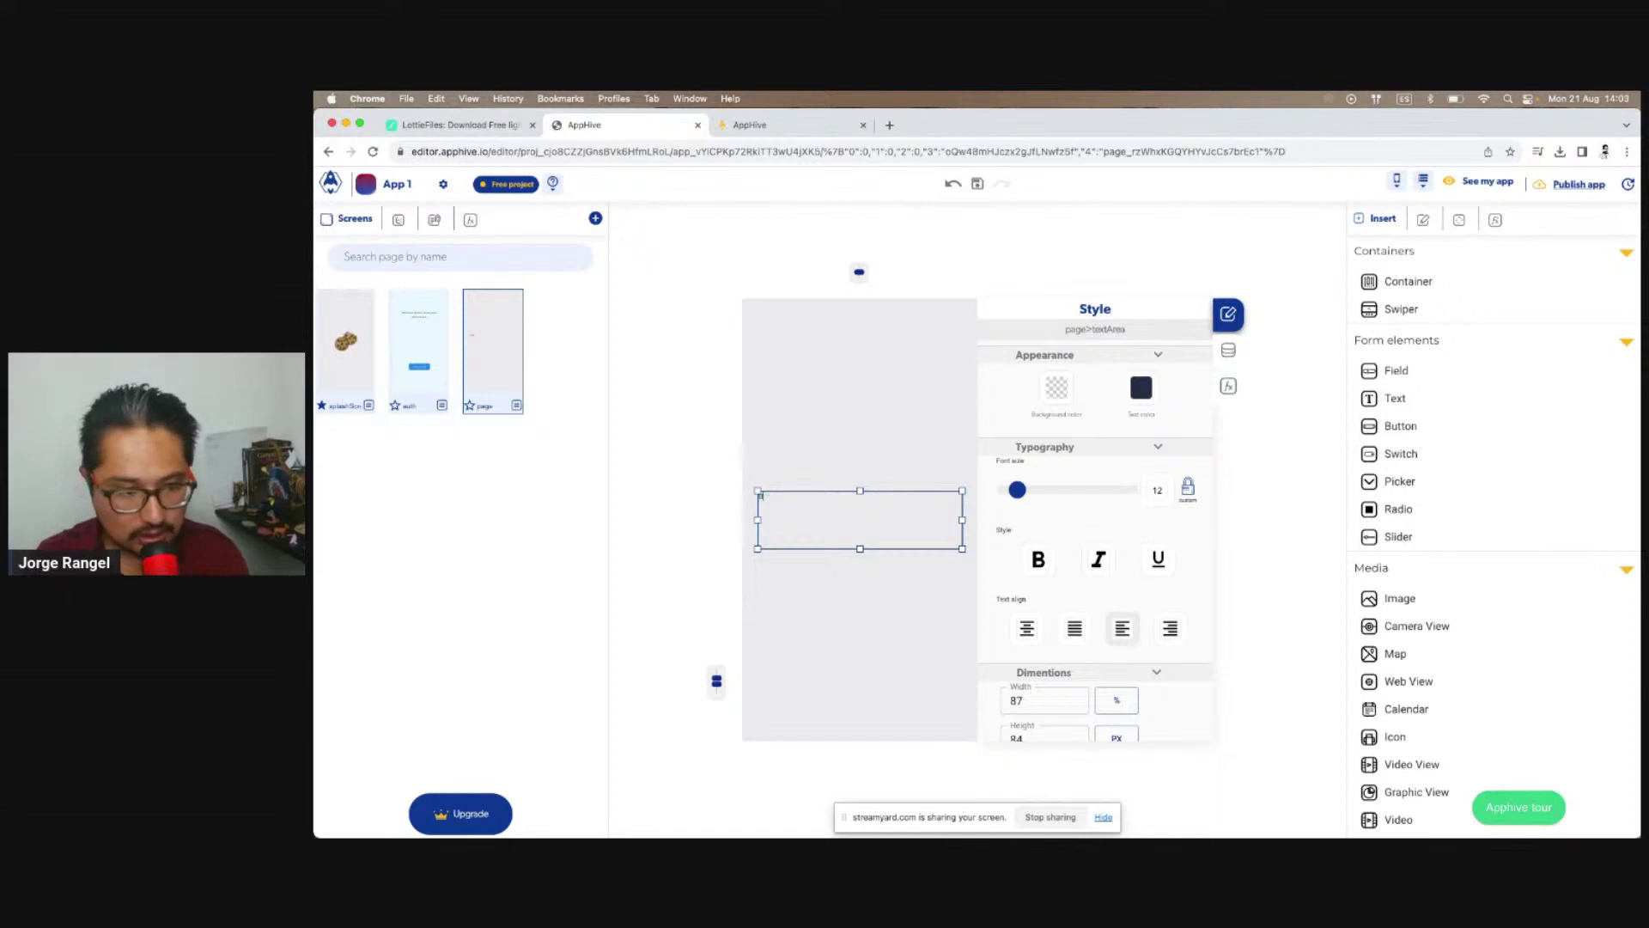
type("Home page")
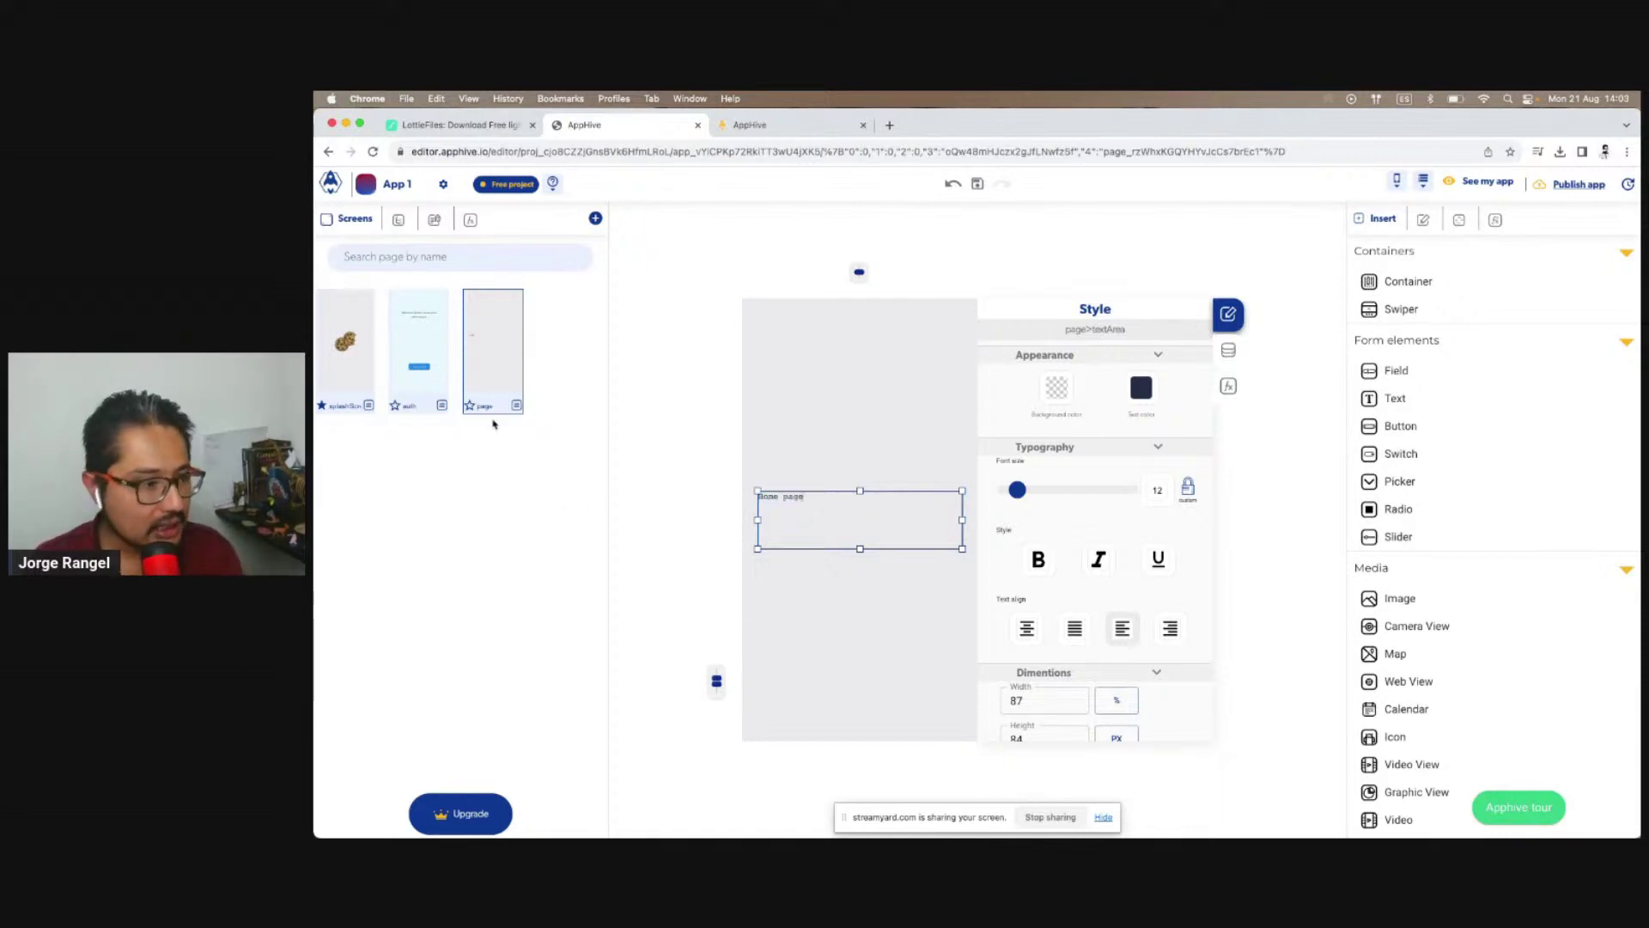
Rename the third screen to 'home' and open splashScreen for editing.
left_click(483, 408)
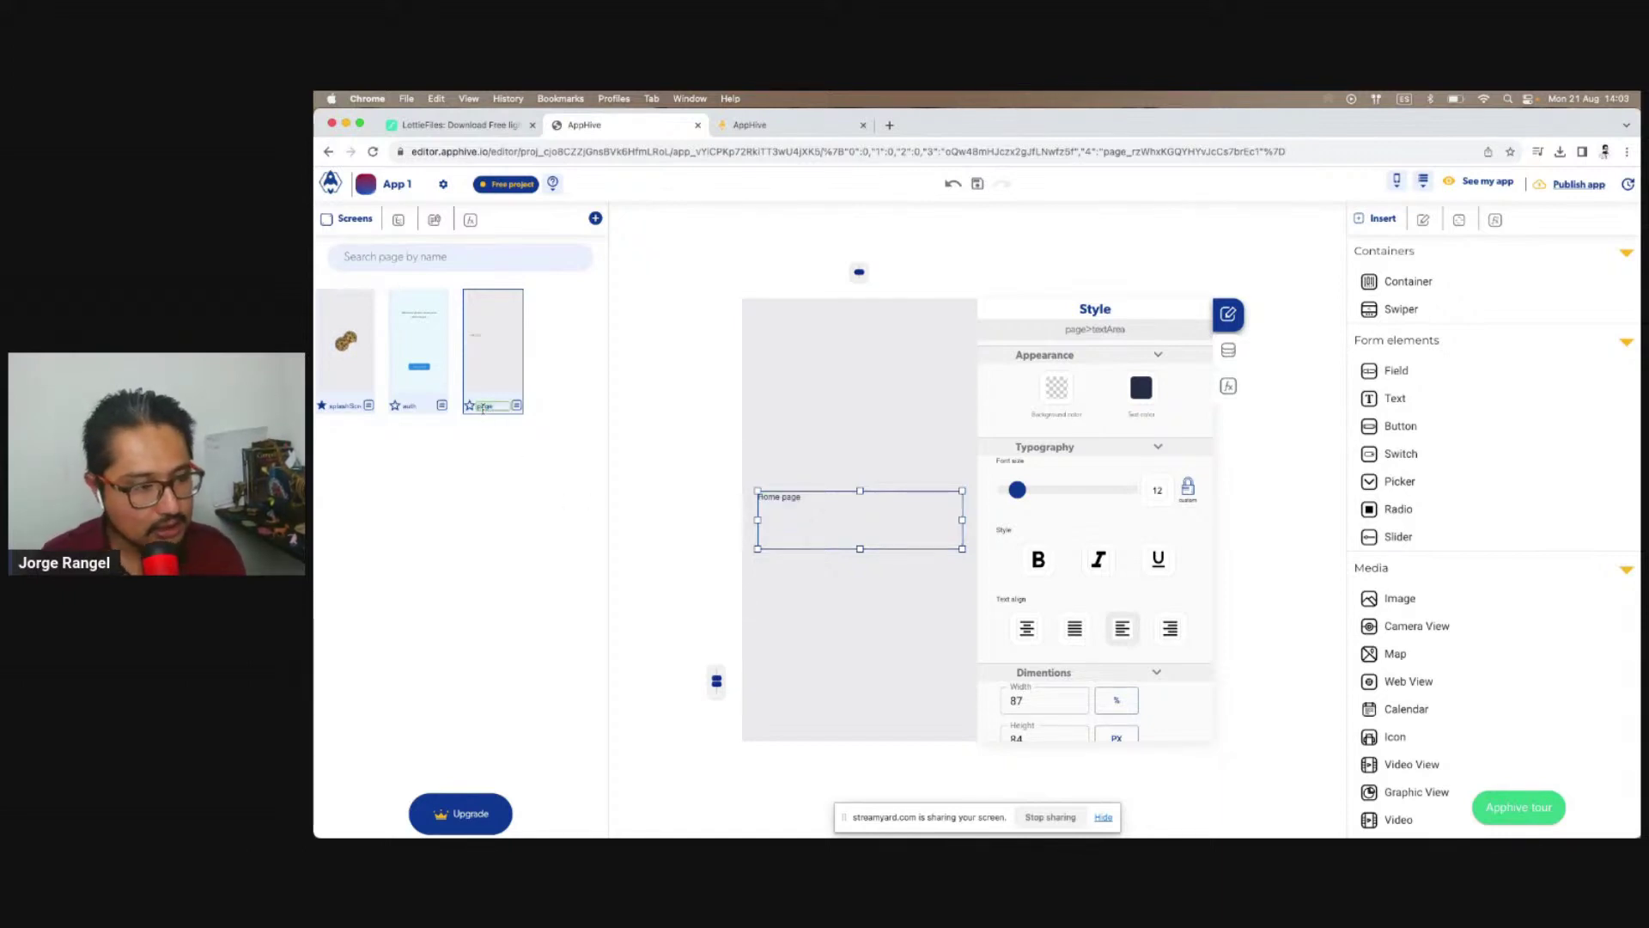
type("home")
left_click(508, 468)
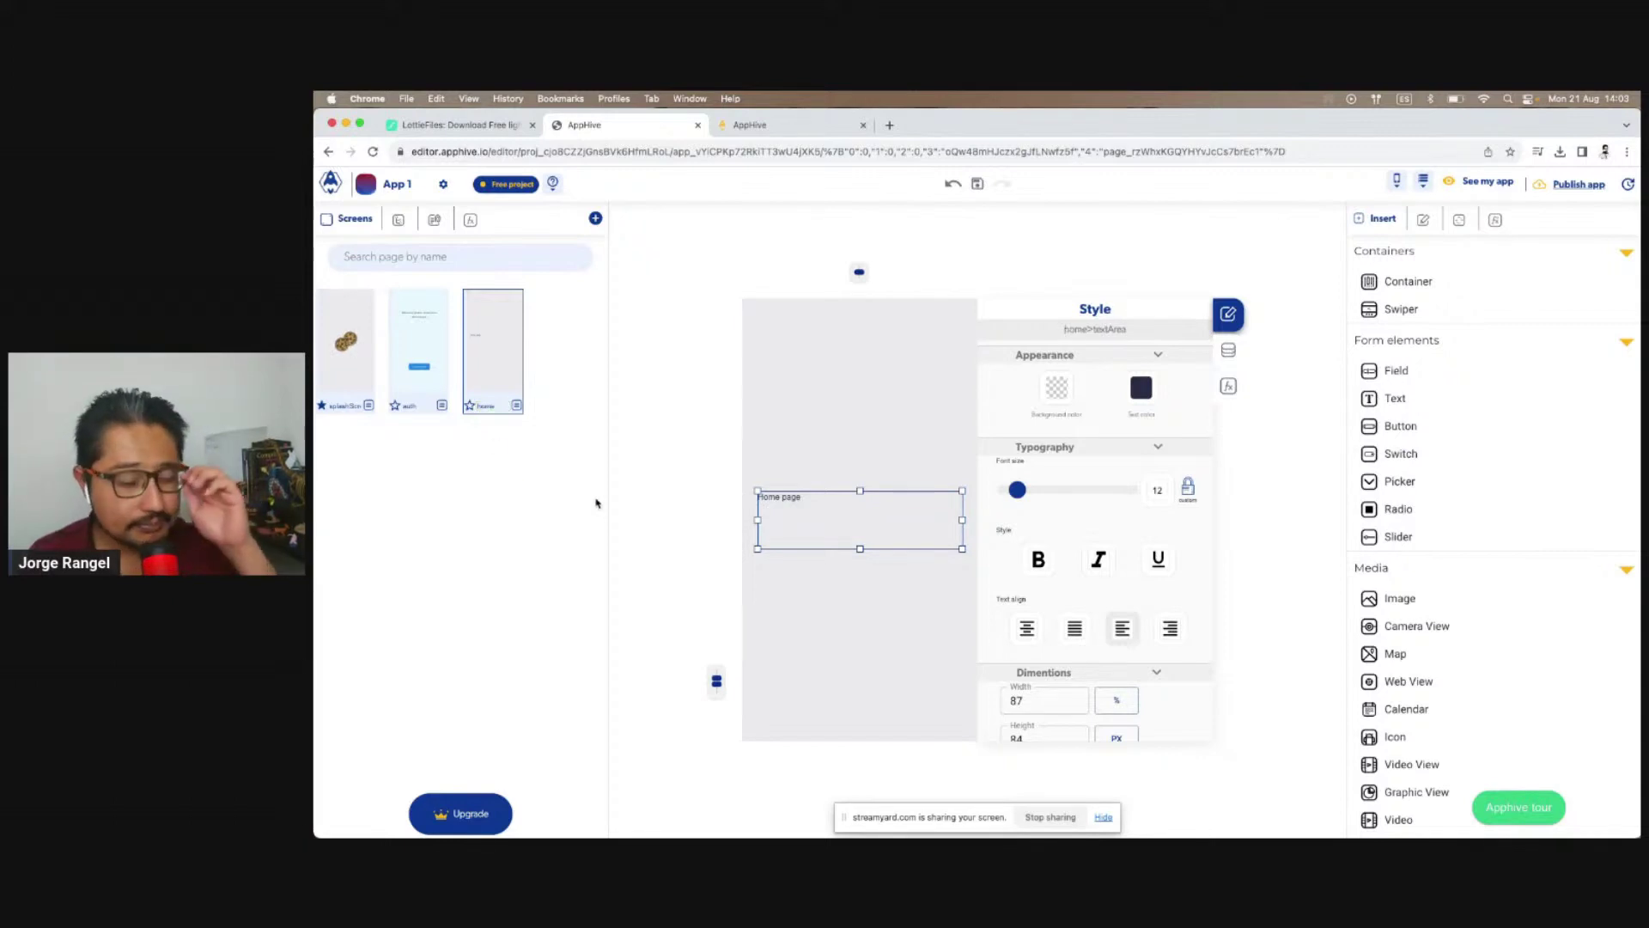
left_click(357, 375)
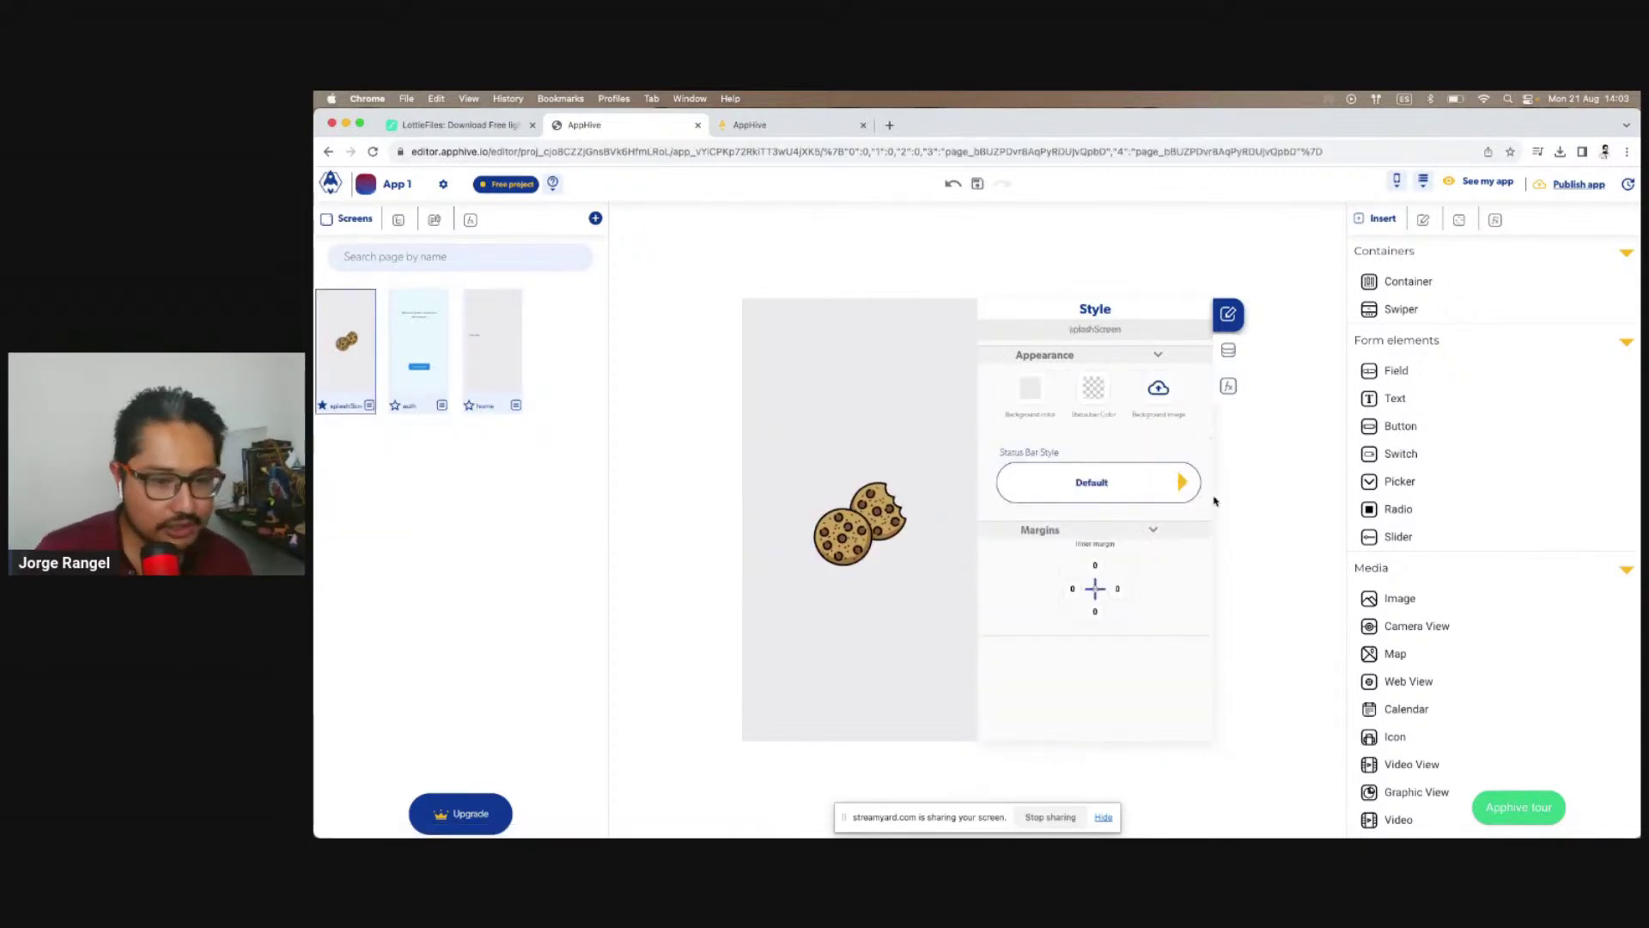
Remove the debugLog action from splashScreen's 'User is logged in' callback.
left_click(1229, 388)
left_click(1232, 388)
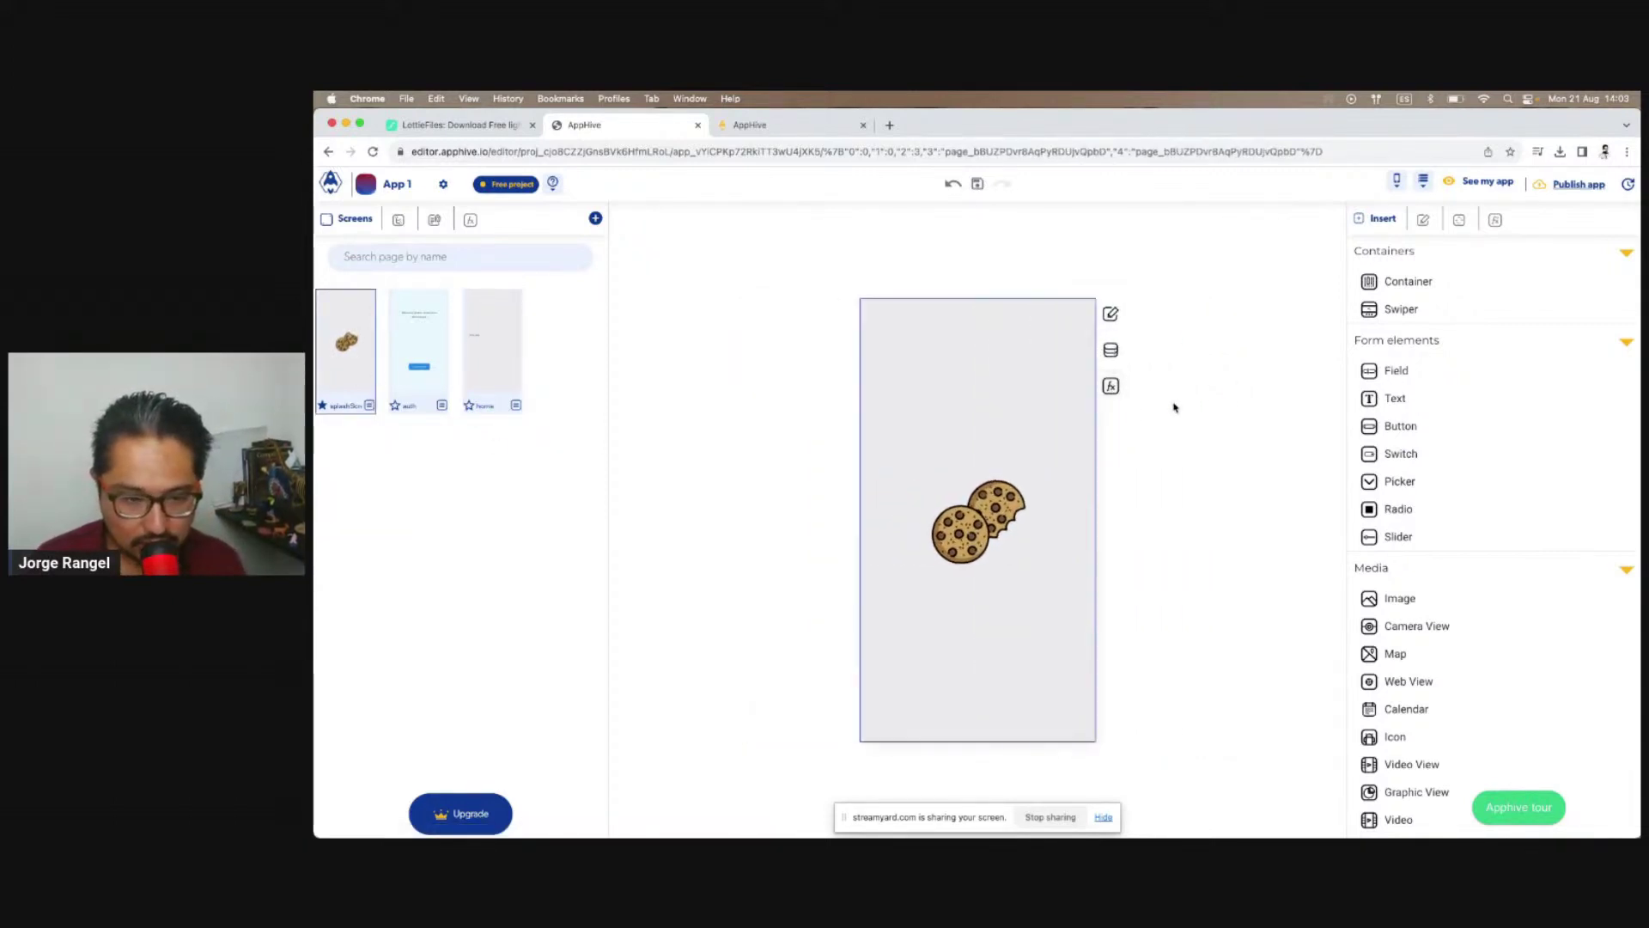
left_click(1109, 387)
left_click(1185, 537)
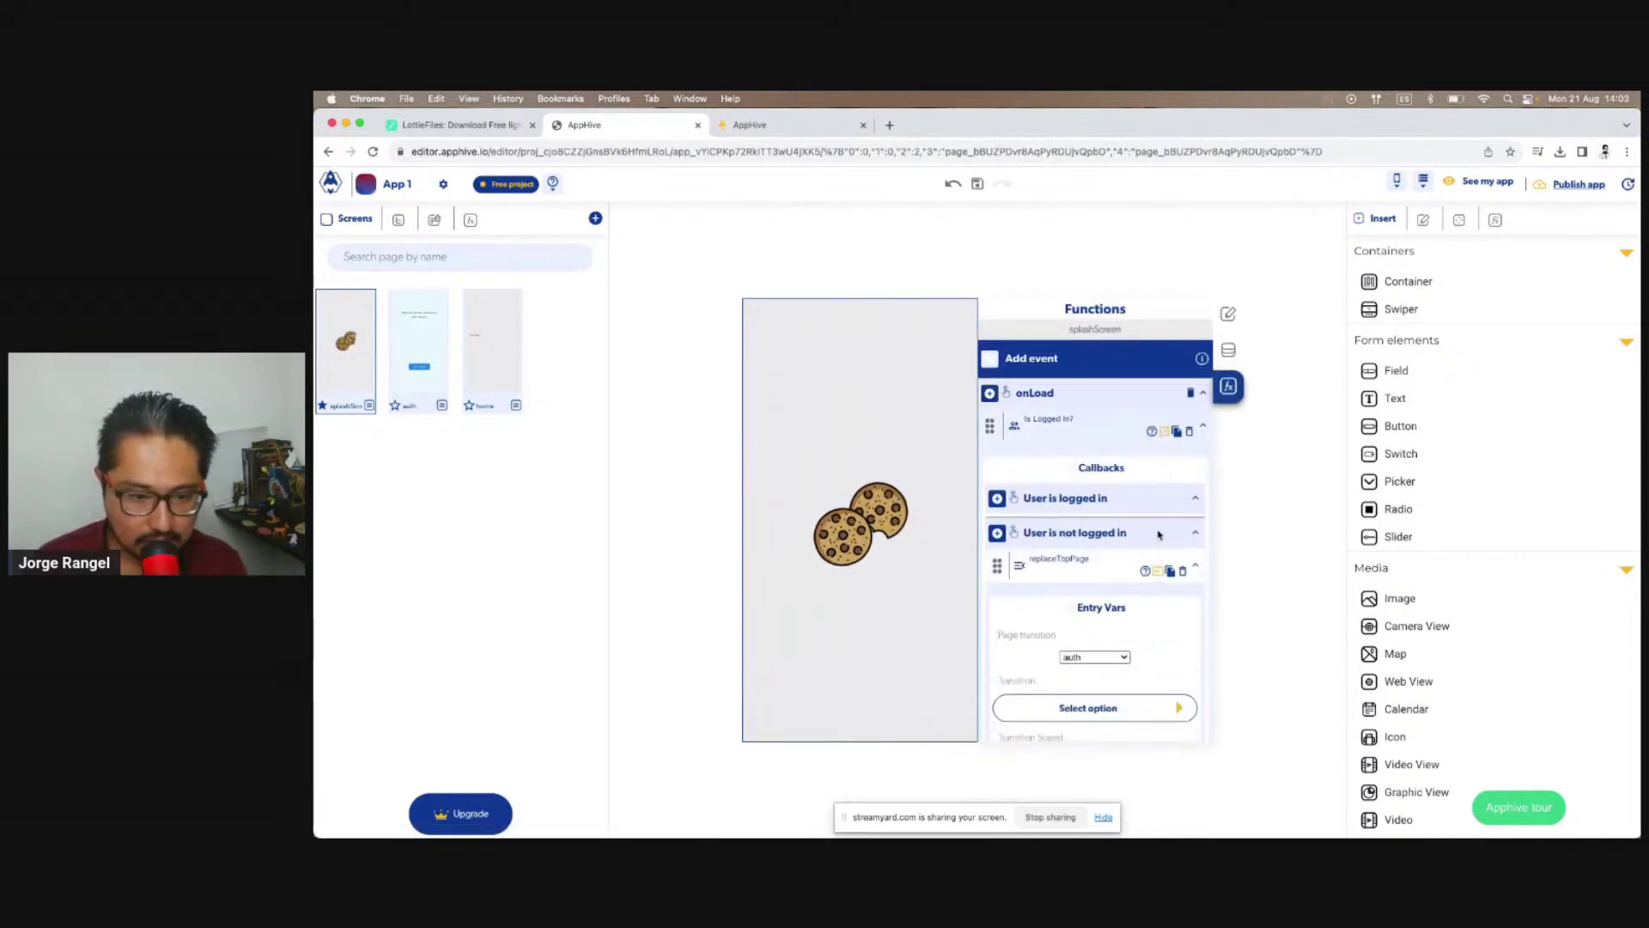
Add a replaceTopPage action sending logged-in users to the home screen.
left_click(998, 498)
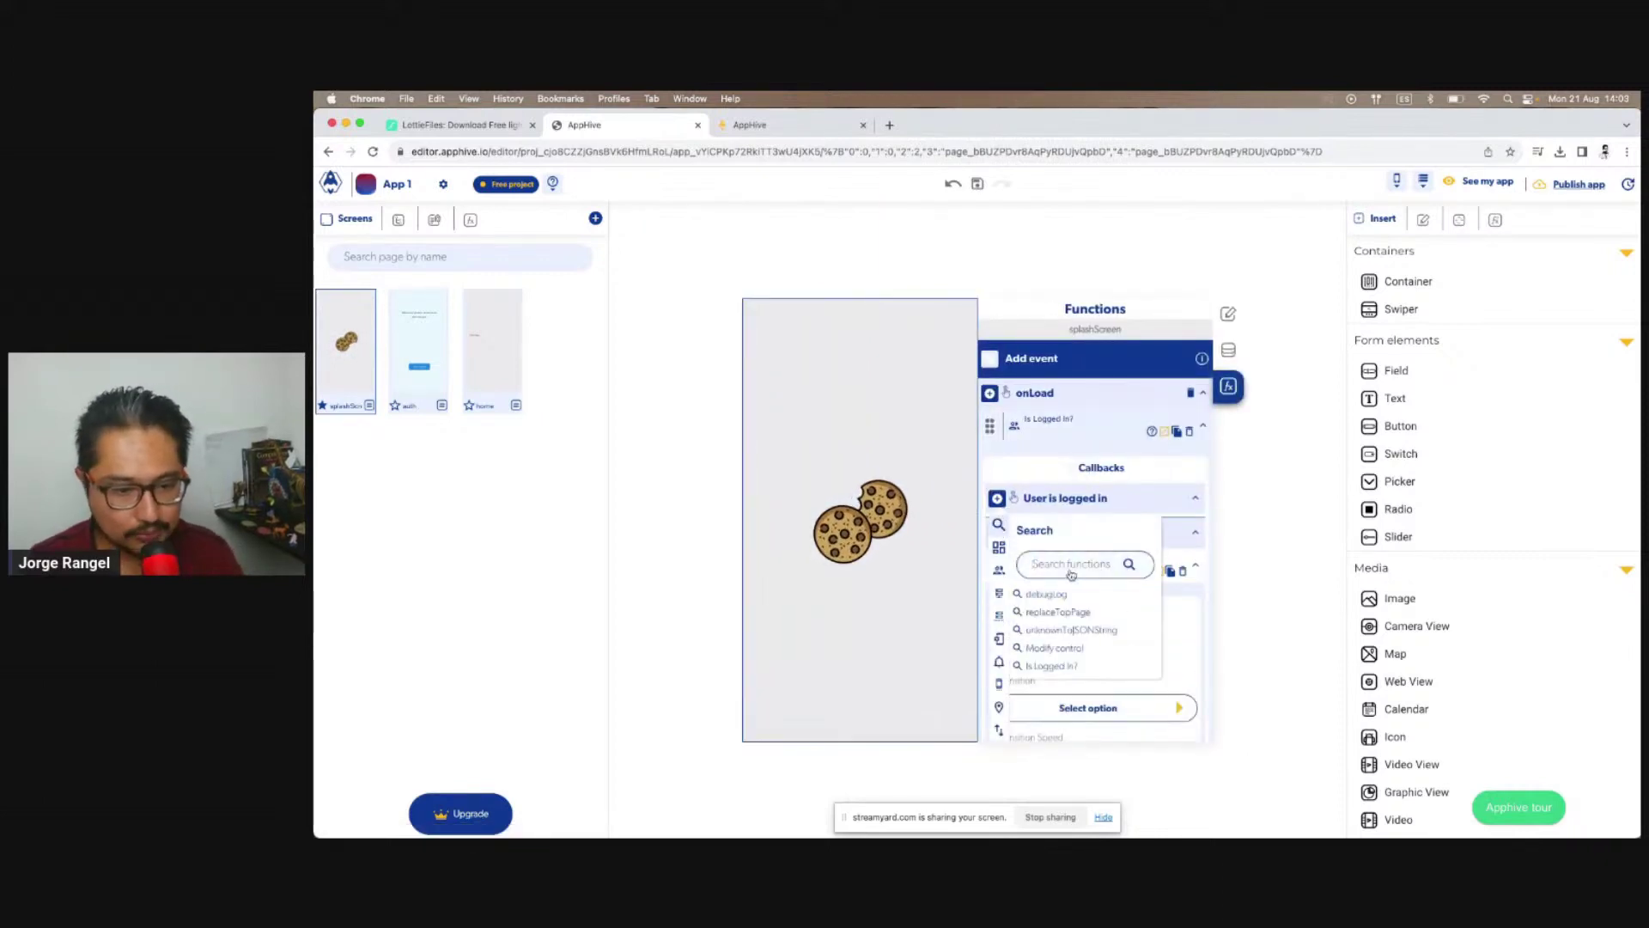
type("re")
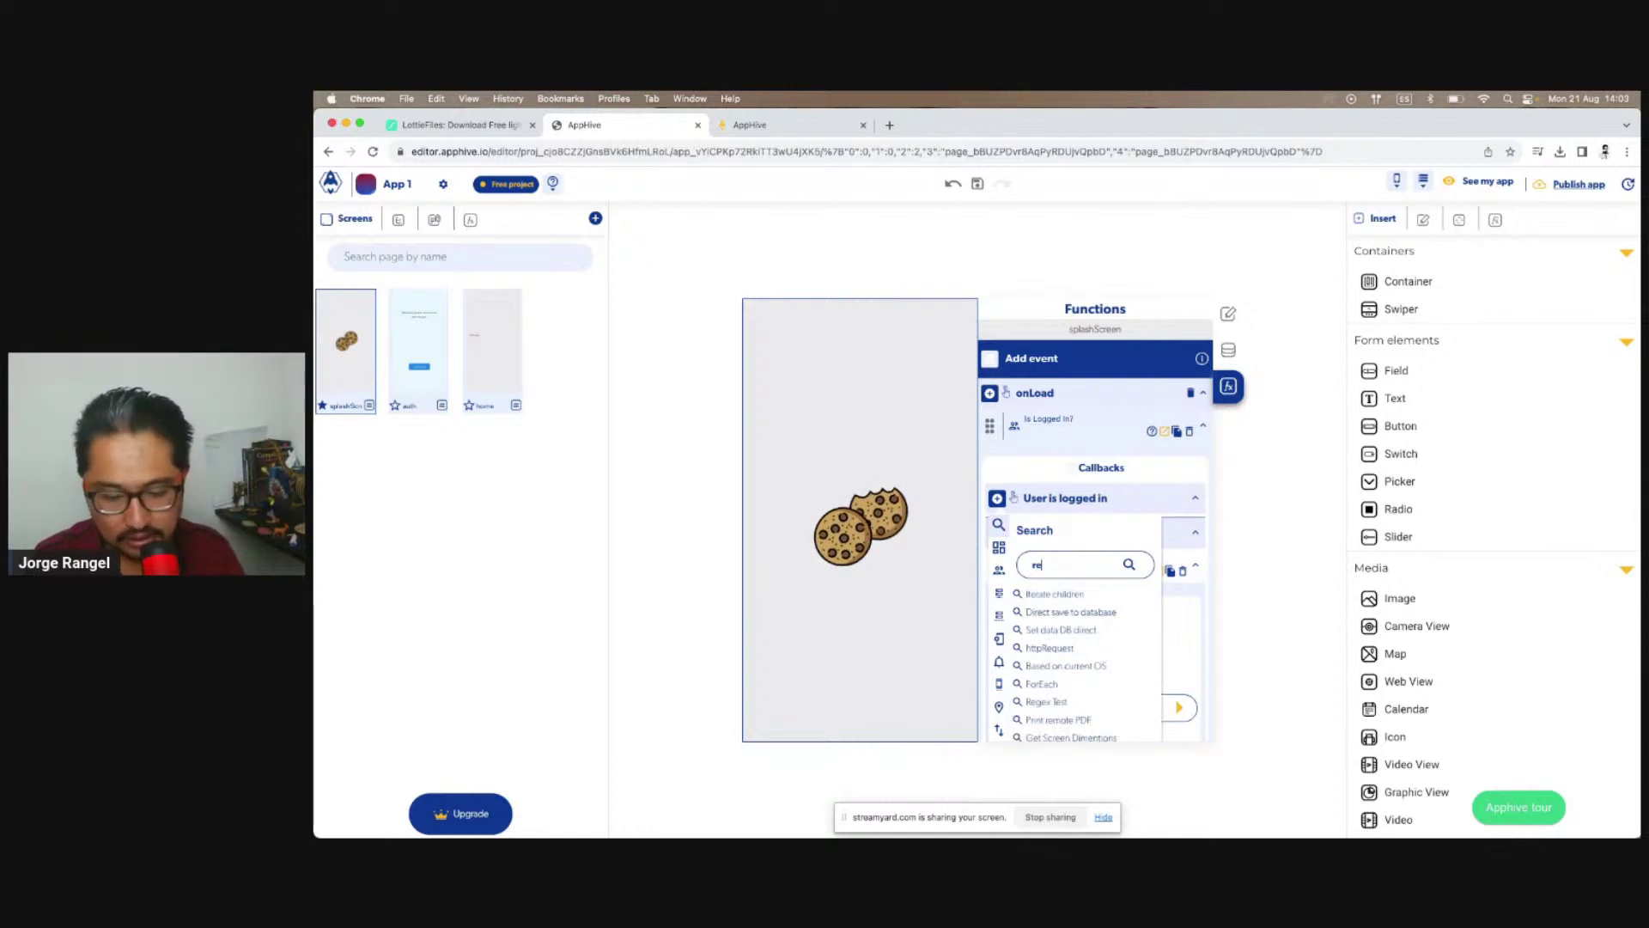
type("pla")
left_click(1092, 600)
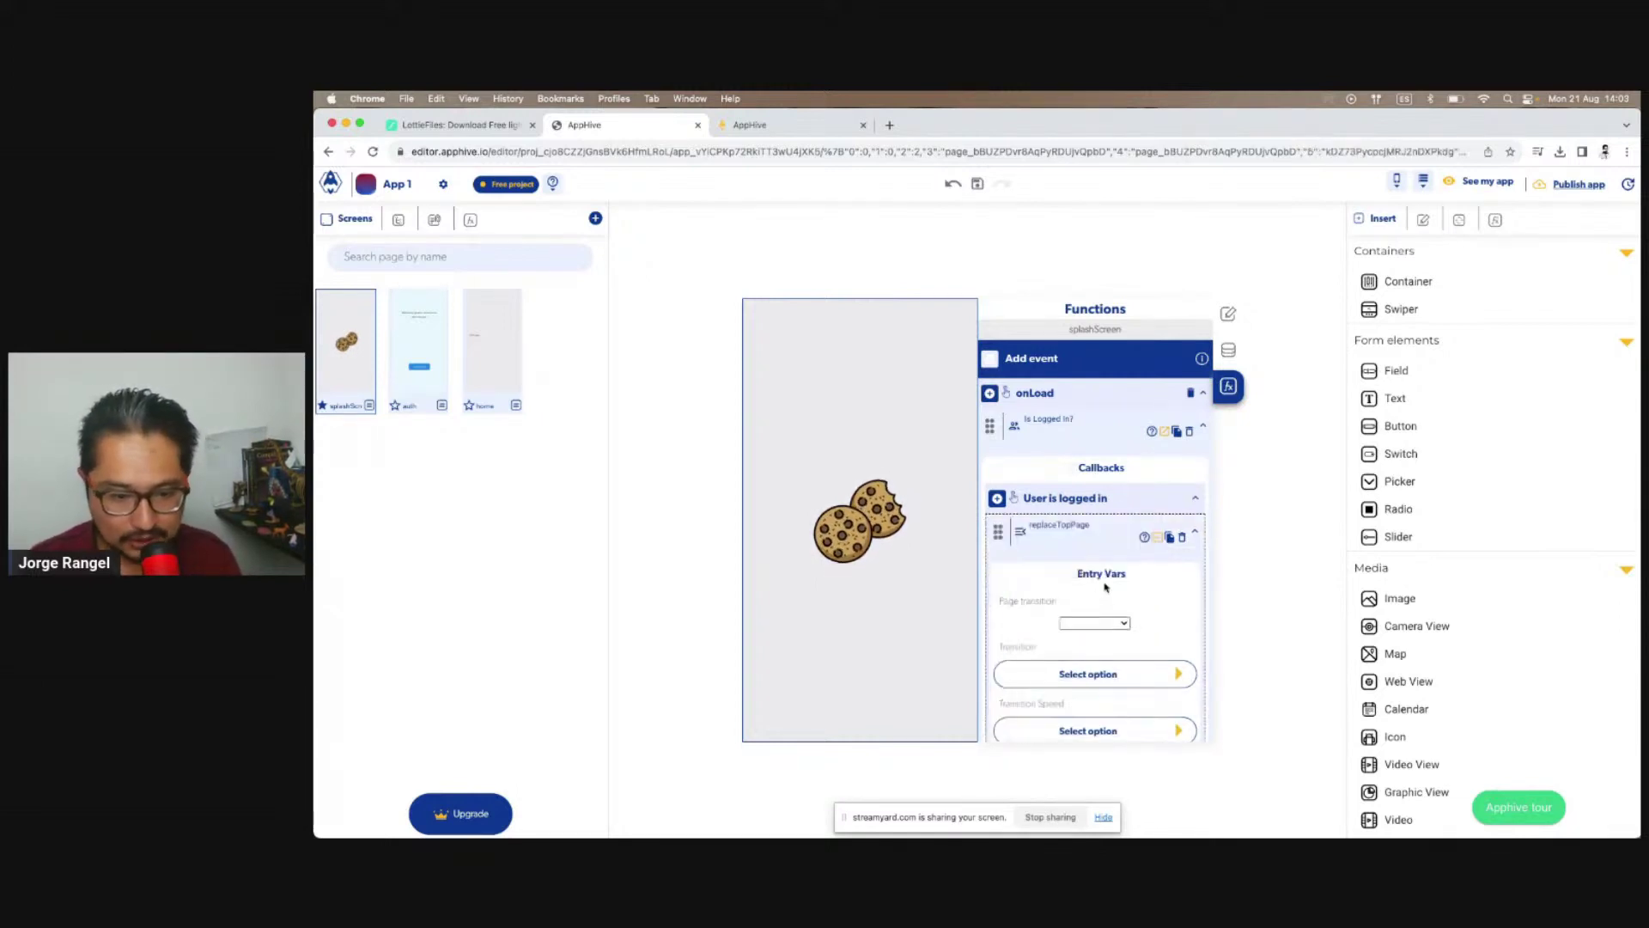
scroll(1092, 601, "down", 1)
left_click(1094, 571)
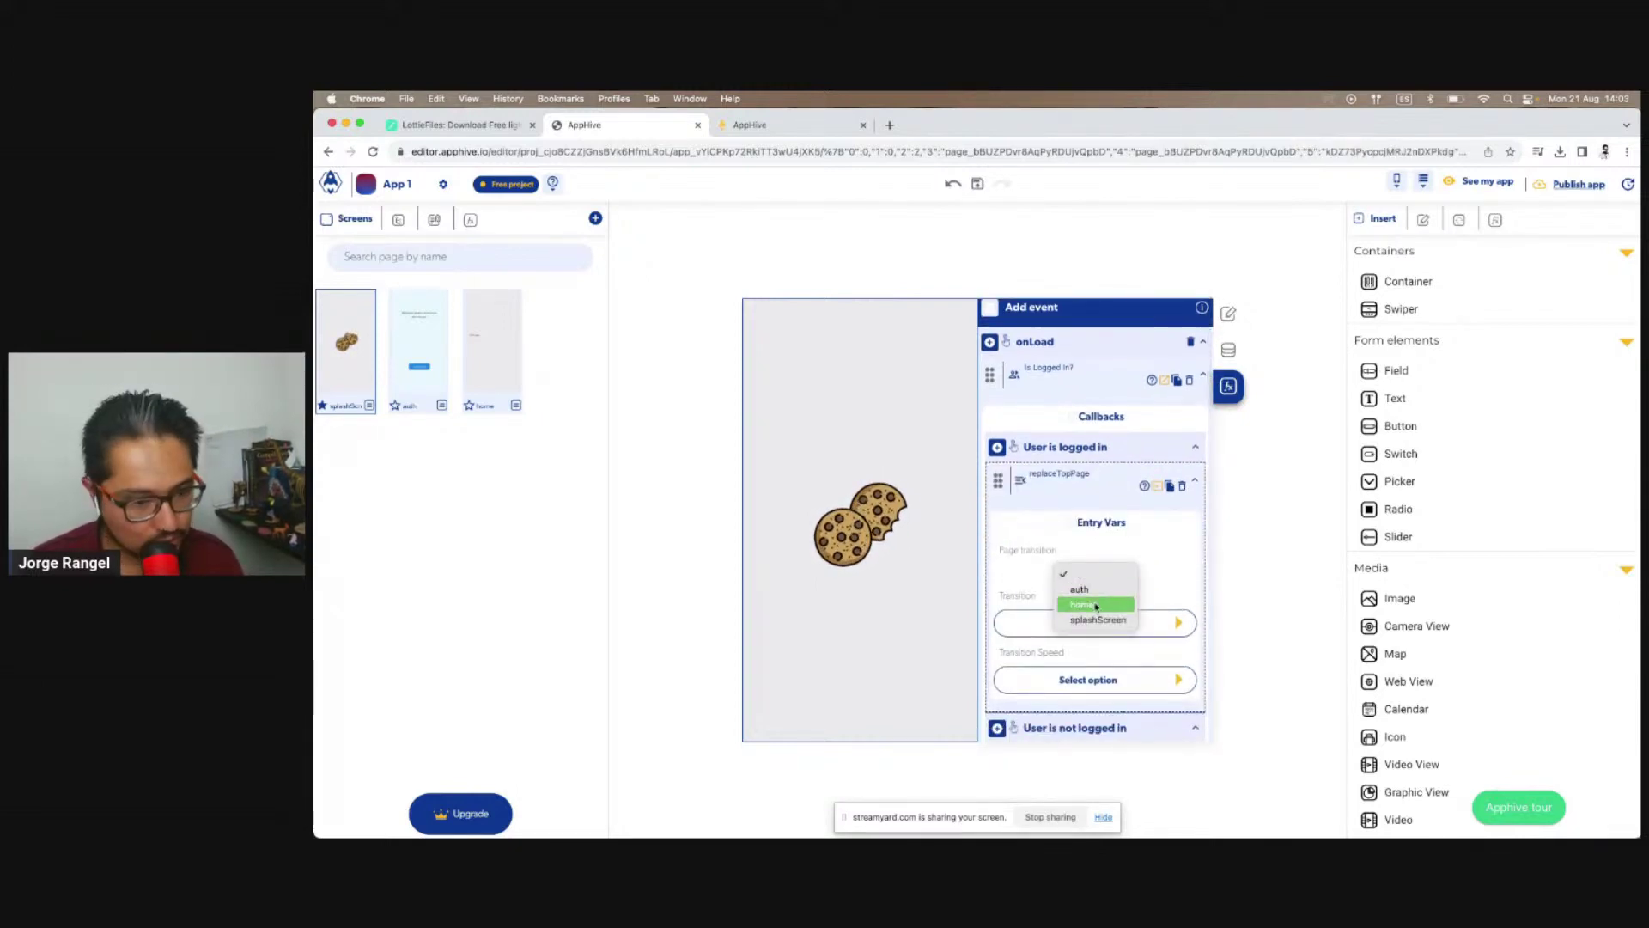
left_click(1095, 603)
left_click(756, 124)
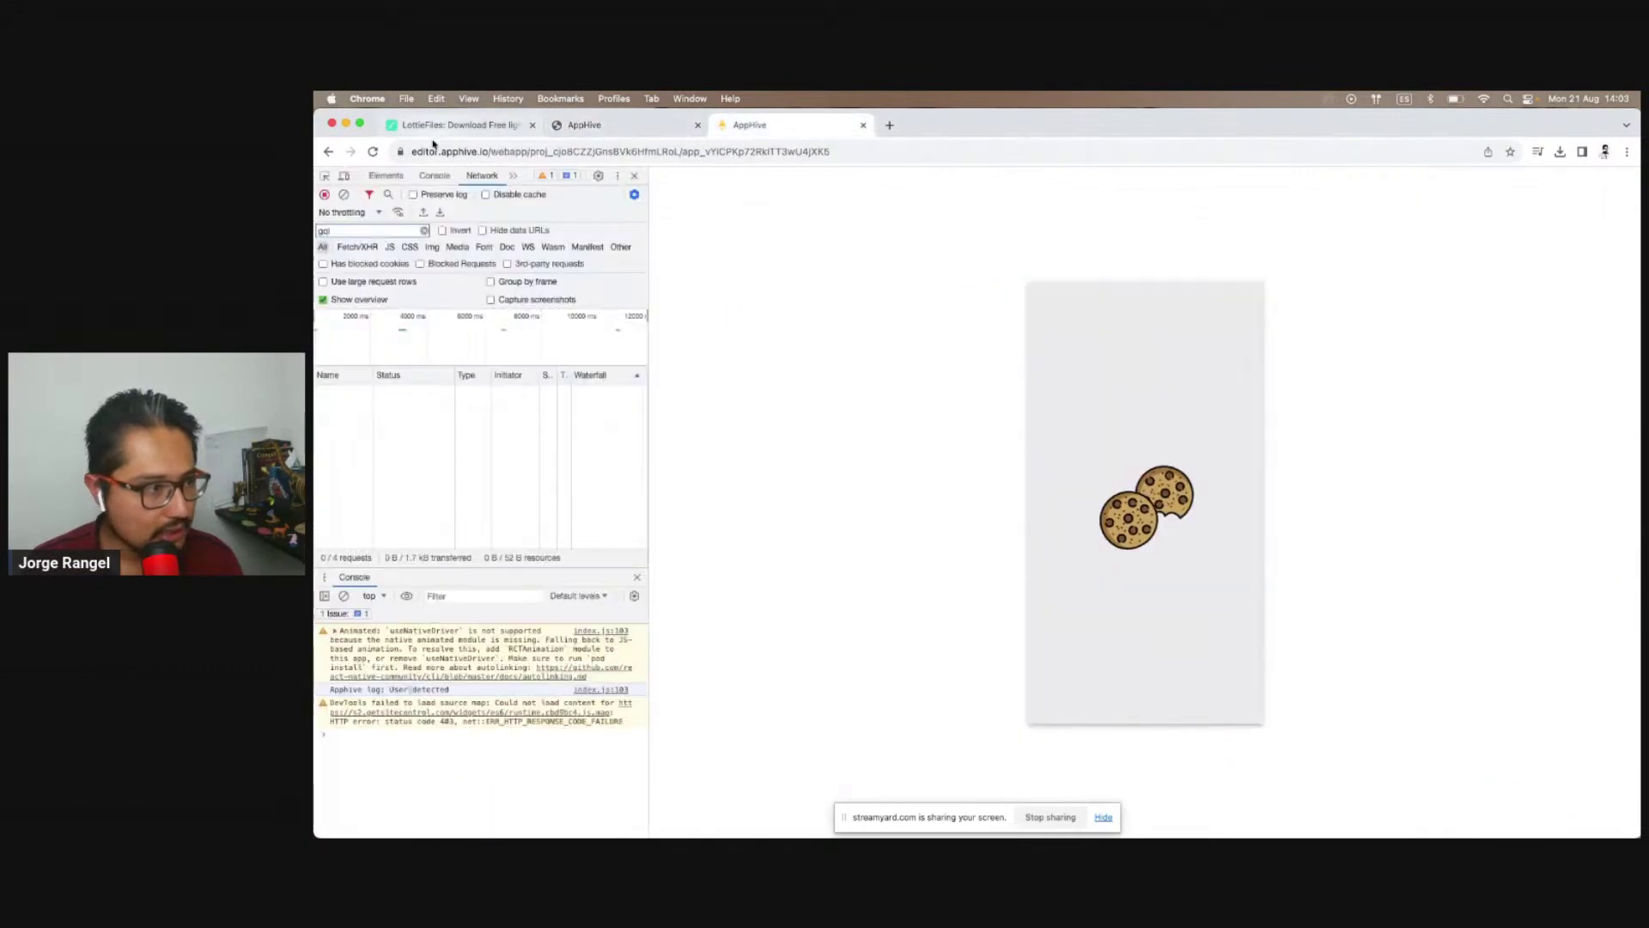
Reload the preview to confirm a logged-in user lands on Home page, then return to editor.
left_click(372, 152)
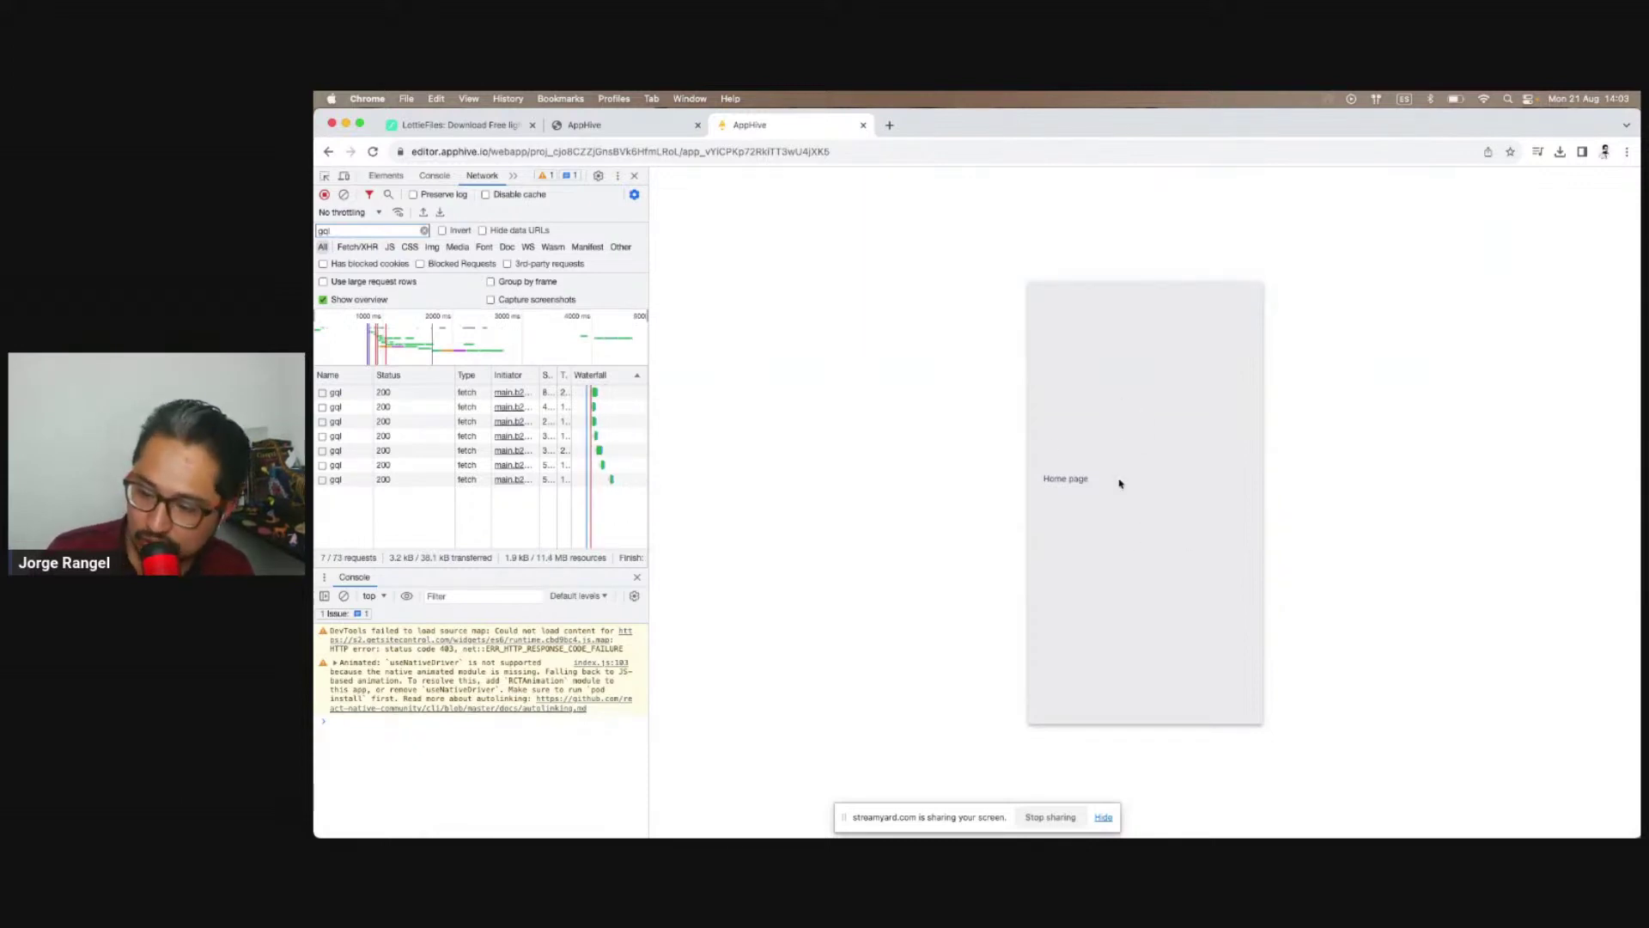
left_click(612, 135)
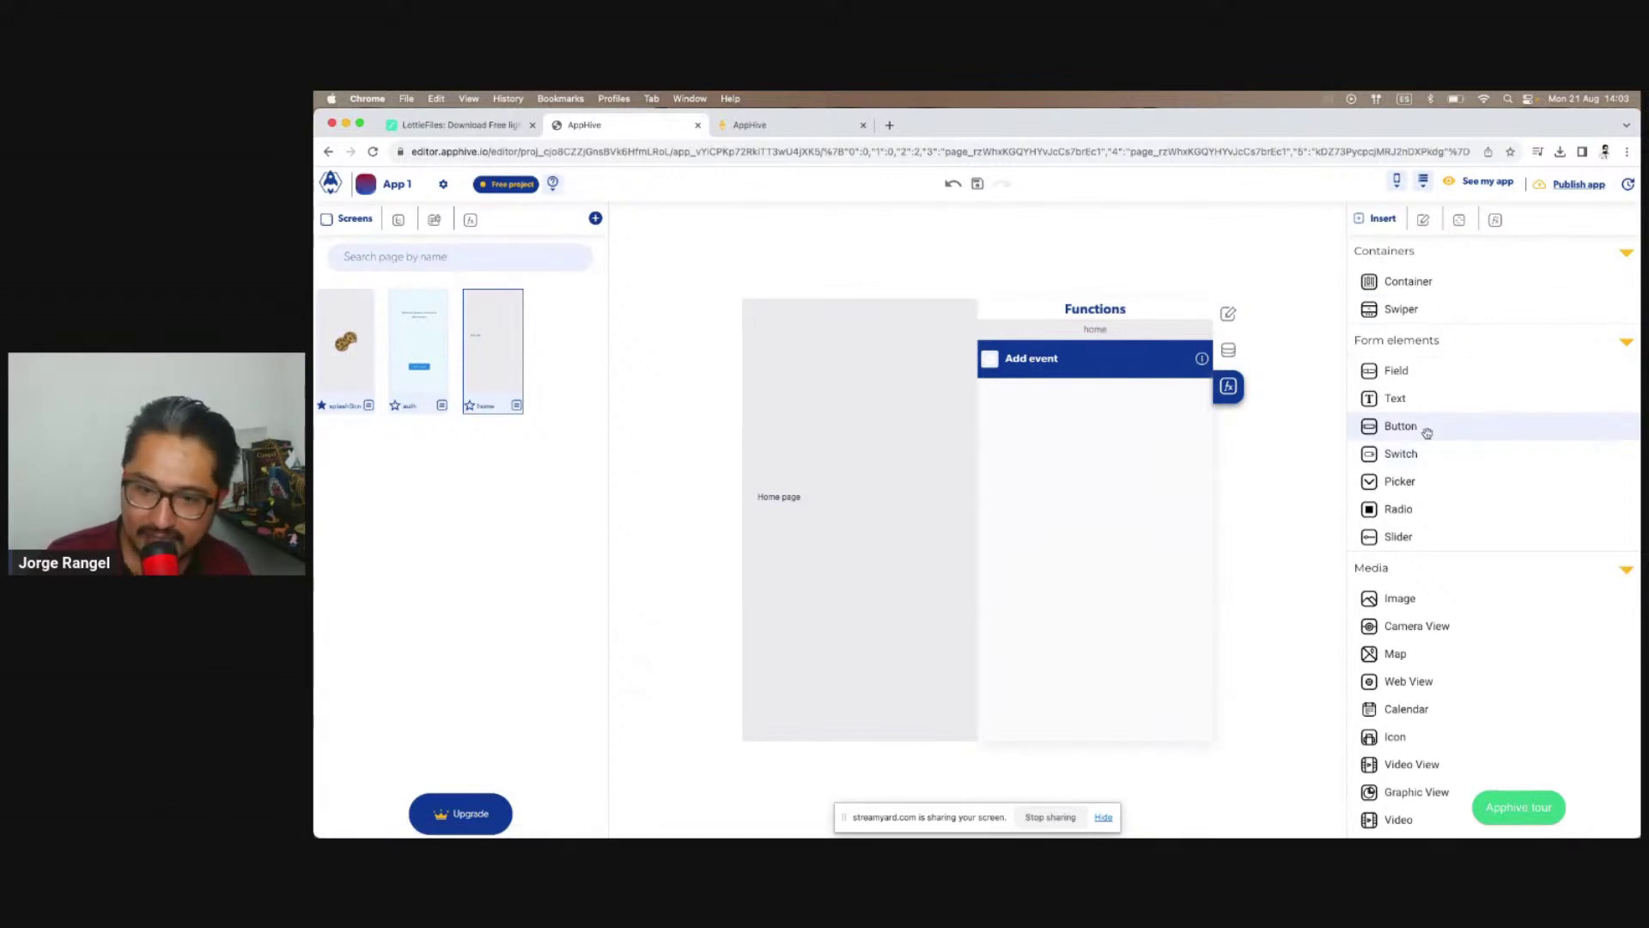
Place a new button on the Home page labelled 'LogOut'.
left_click_drag(1431, 433, 864, 554)
double_click(866, 556)
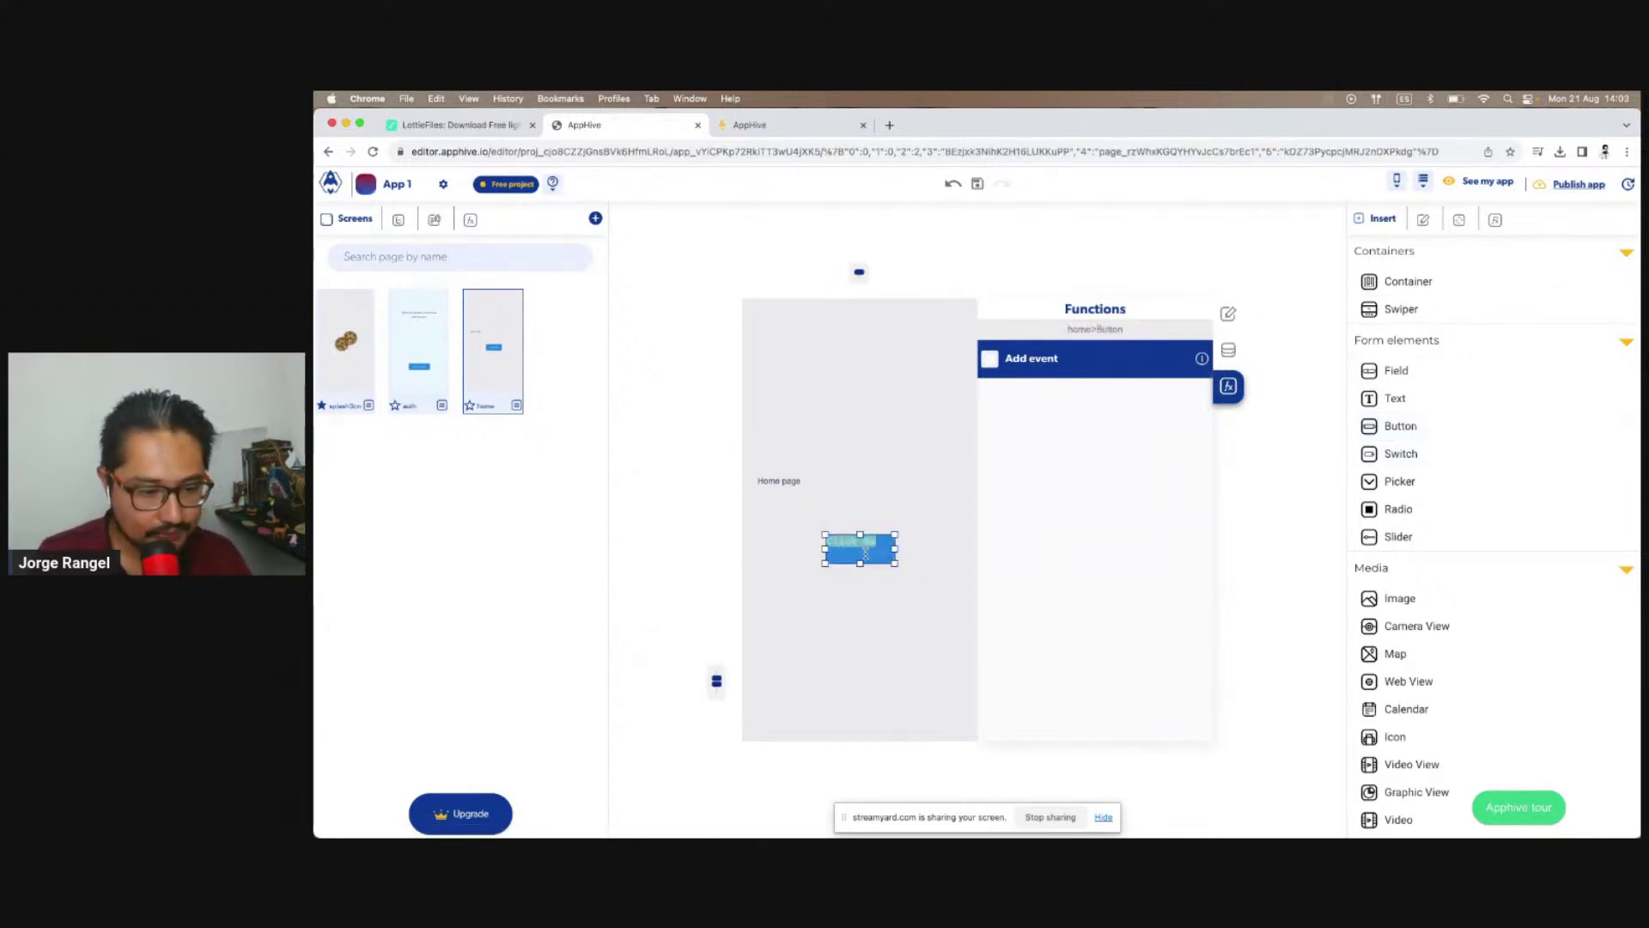
type("Log")
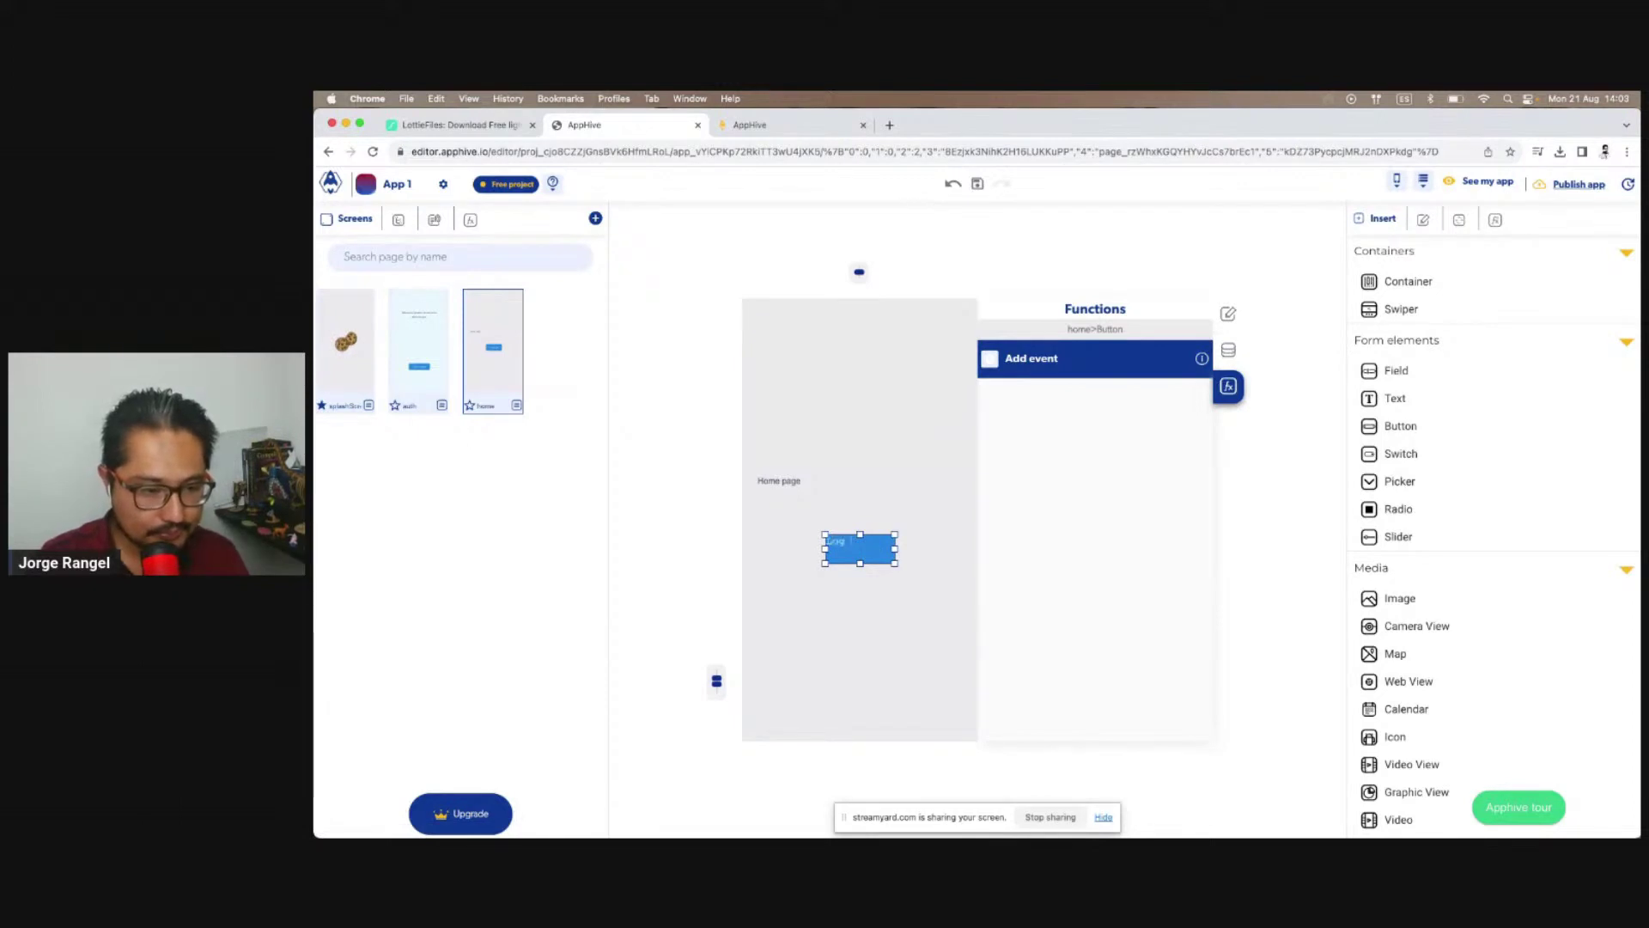
type("Out")
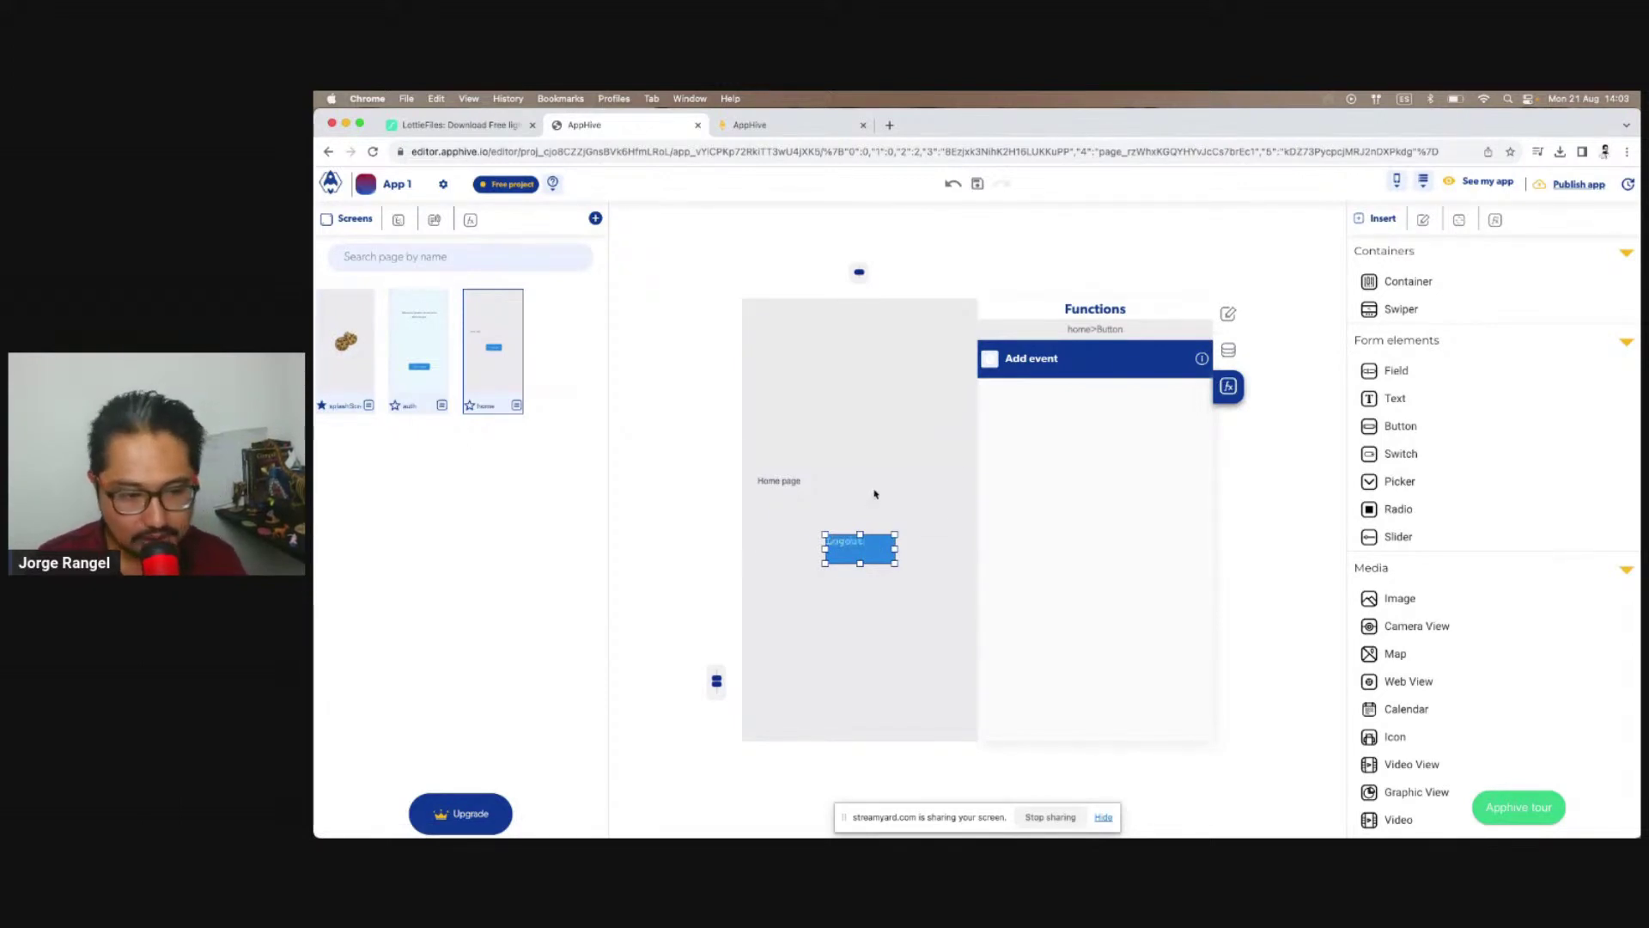
left_click(868, 570)
left_click(868, 554)
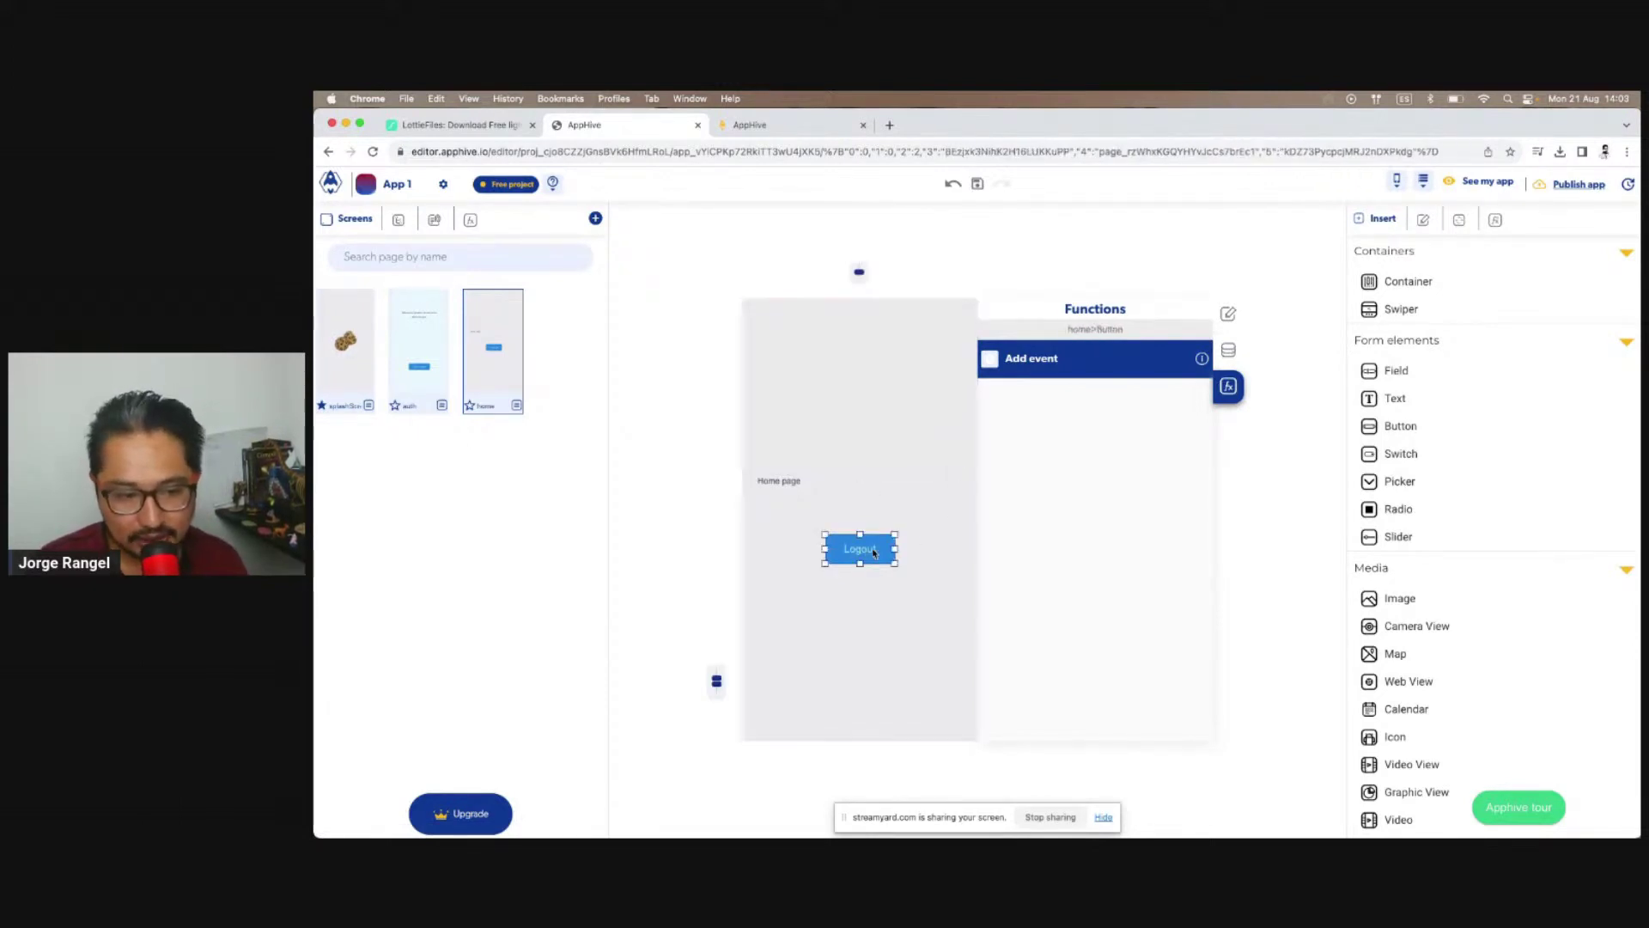
Give the button an onPress event that runs the Logout action.
left_click(993, 360)
left_click(1018, 408)
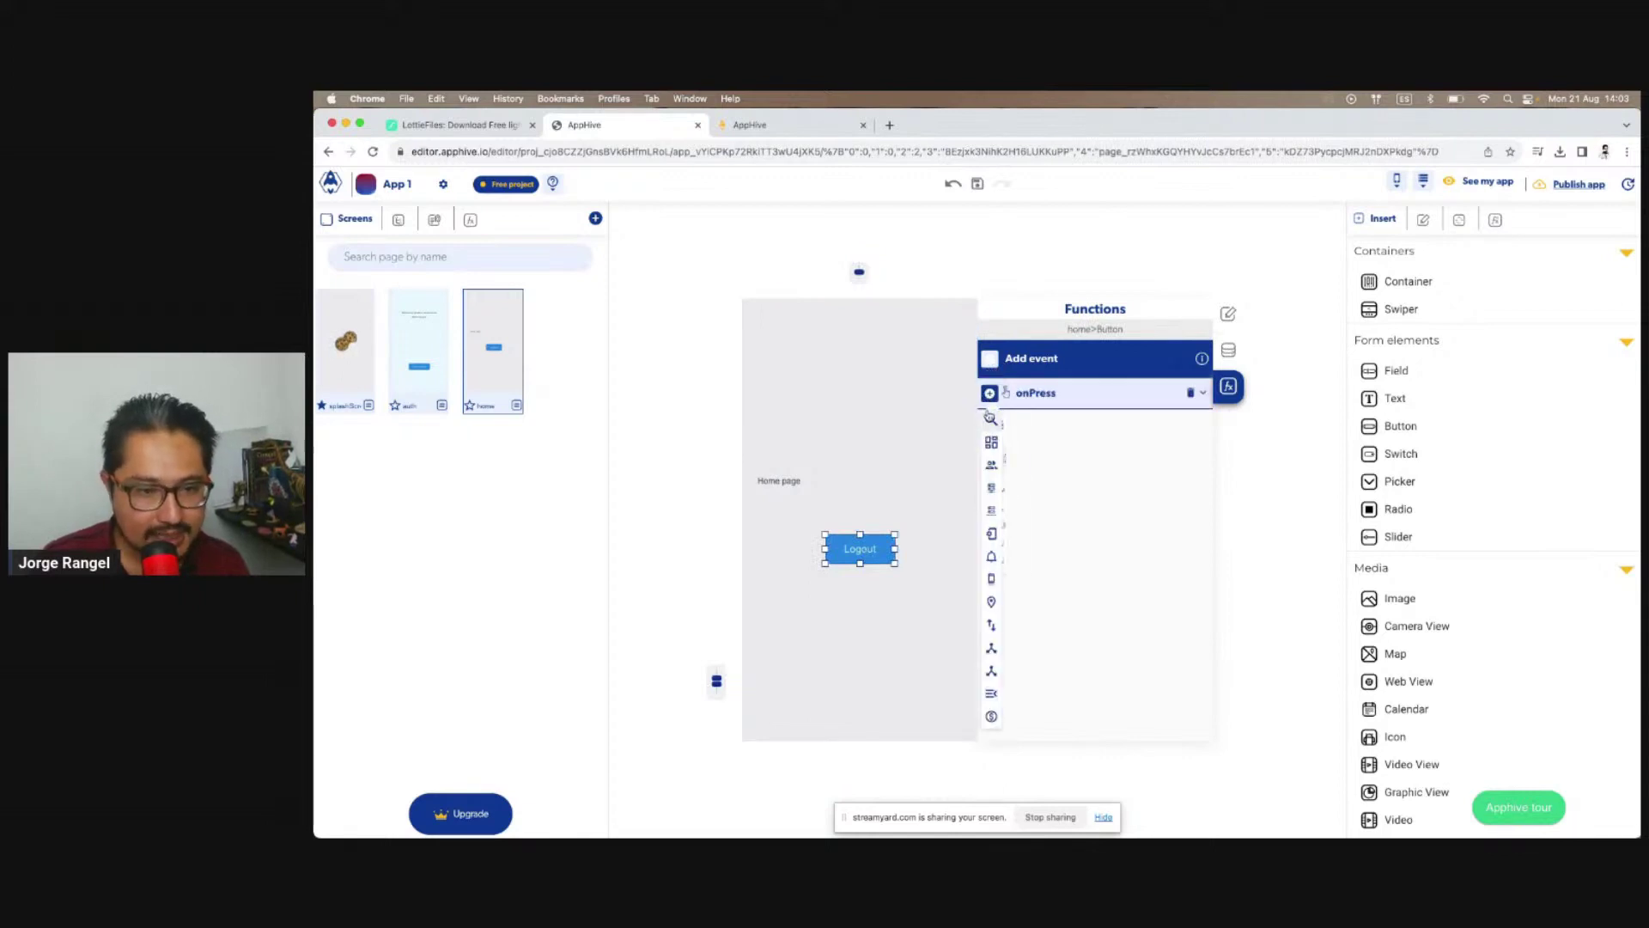
left_click(990, 419)
left_click(1070, 458)
type("logo")
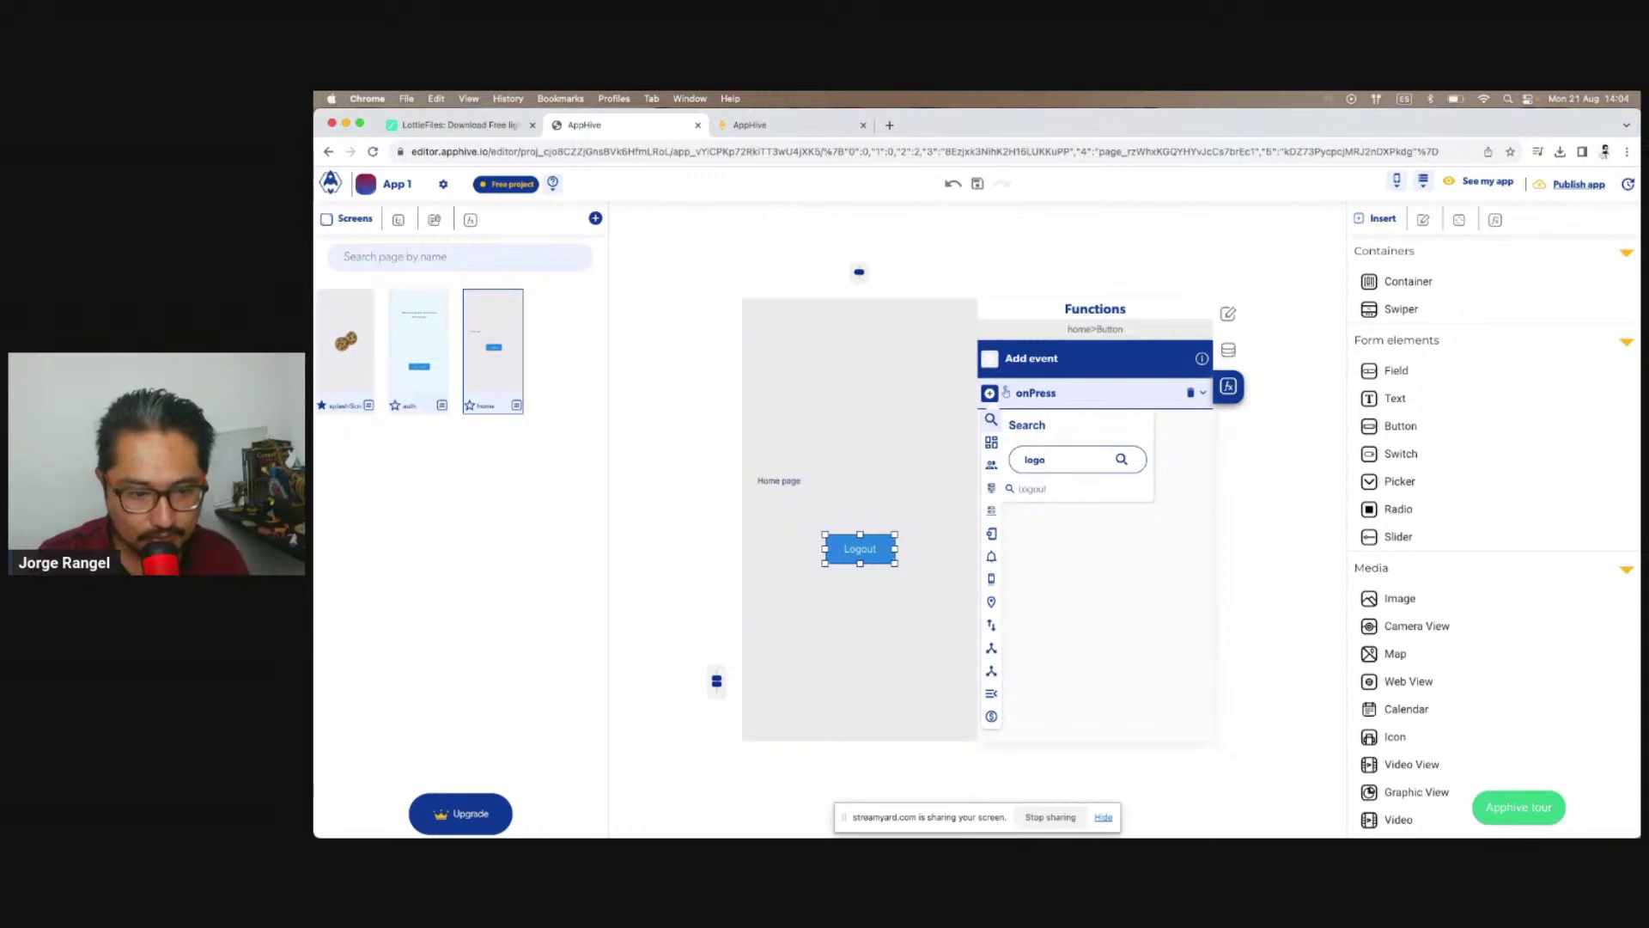
left_click(1040, 488)
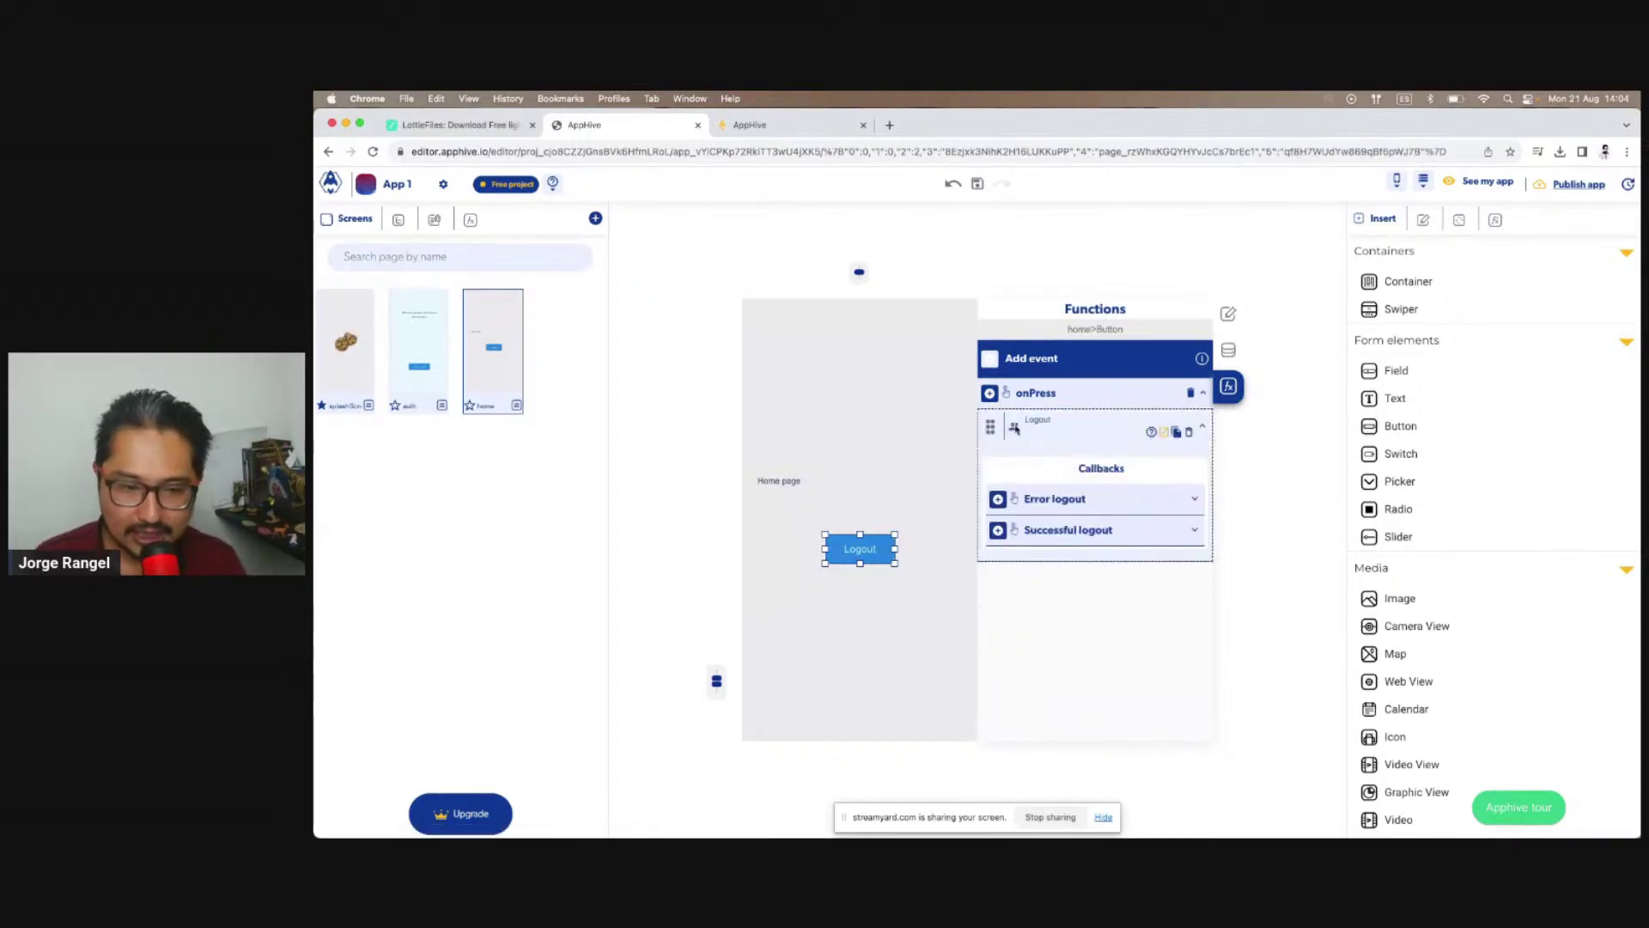
Under Successful logout, add replaceTopPage targeting splashScreen.
left_click(997, 530)
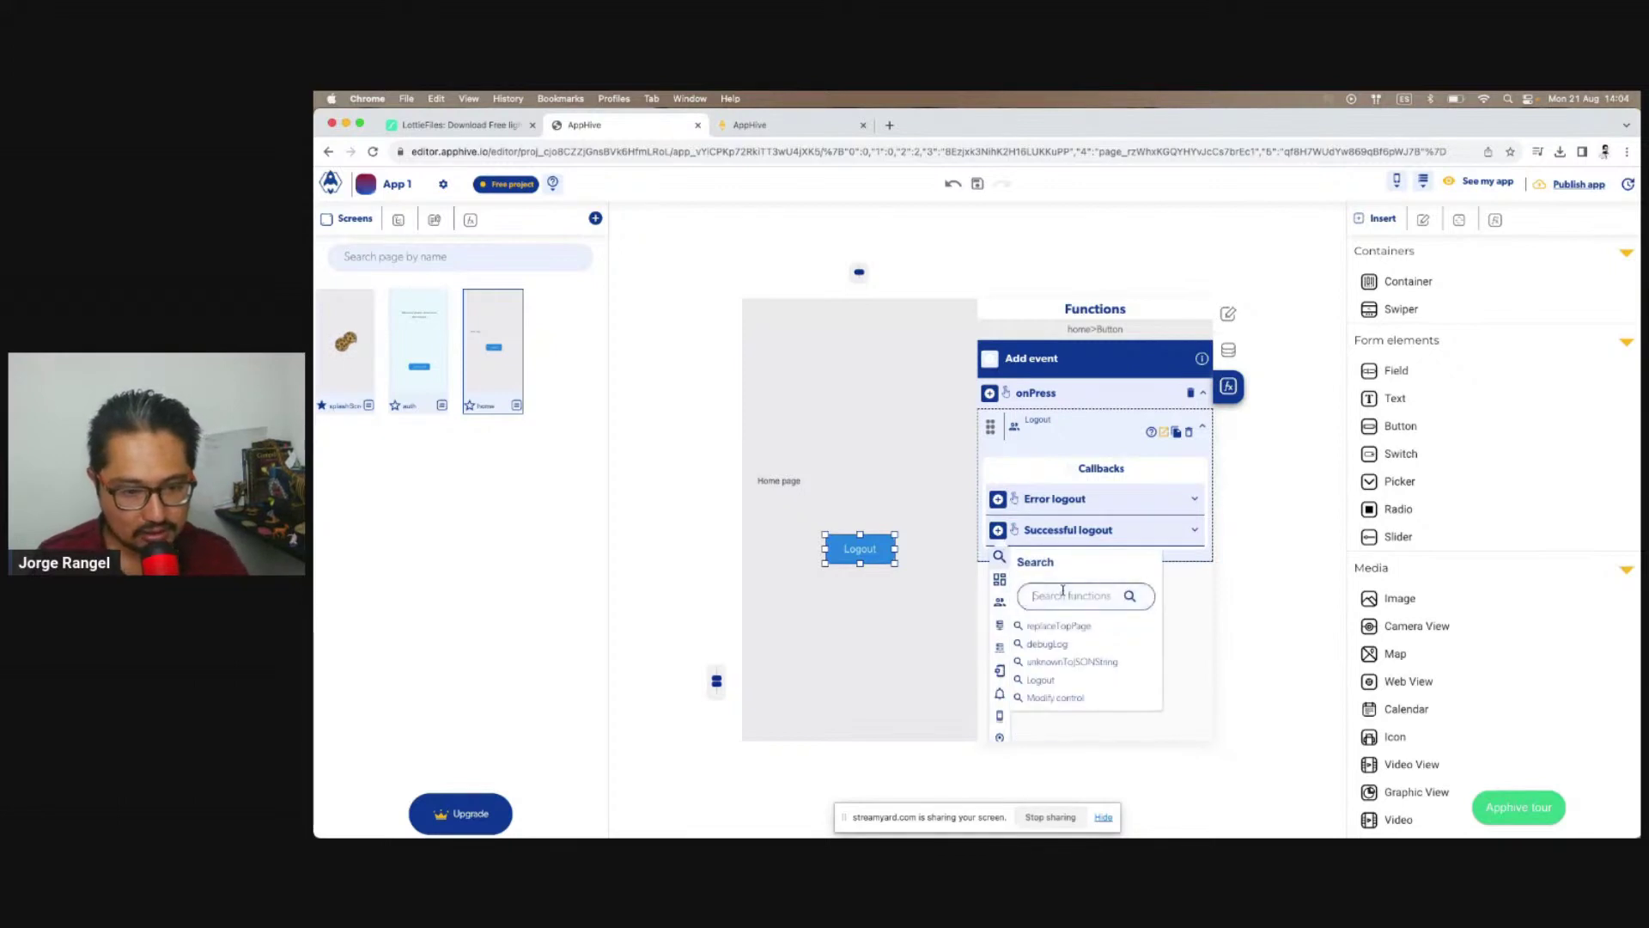
left_click(1062, 591)
type("repla")
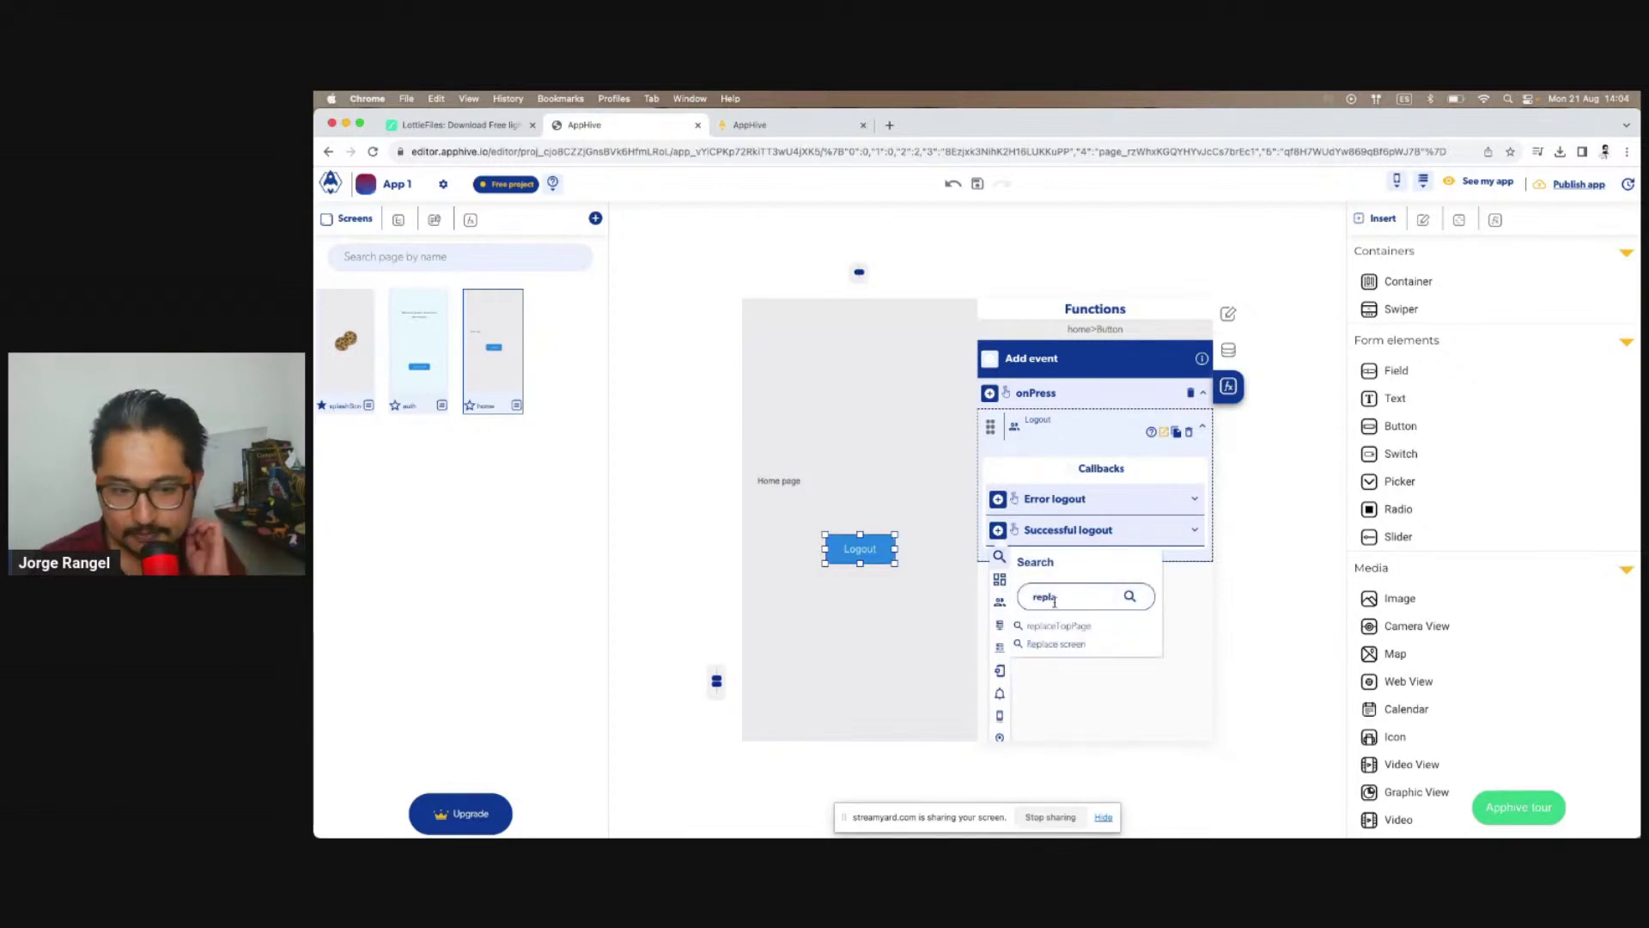
left_click(1058, 626)
left_click(1099, 705)
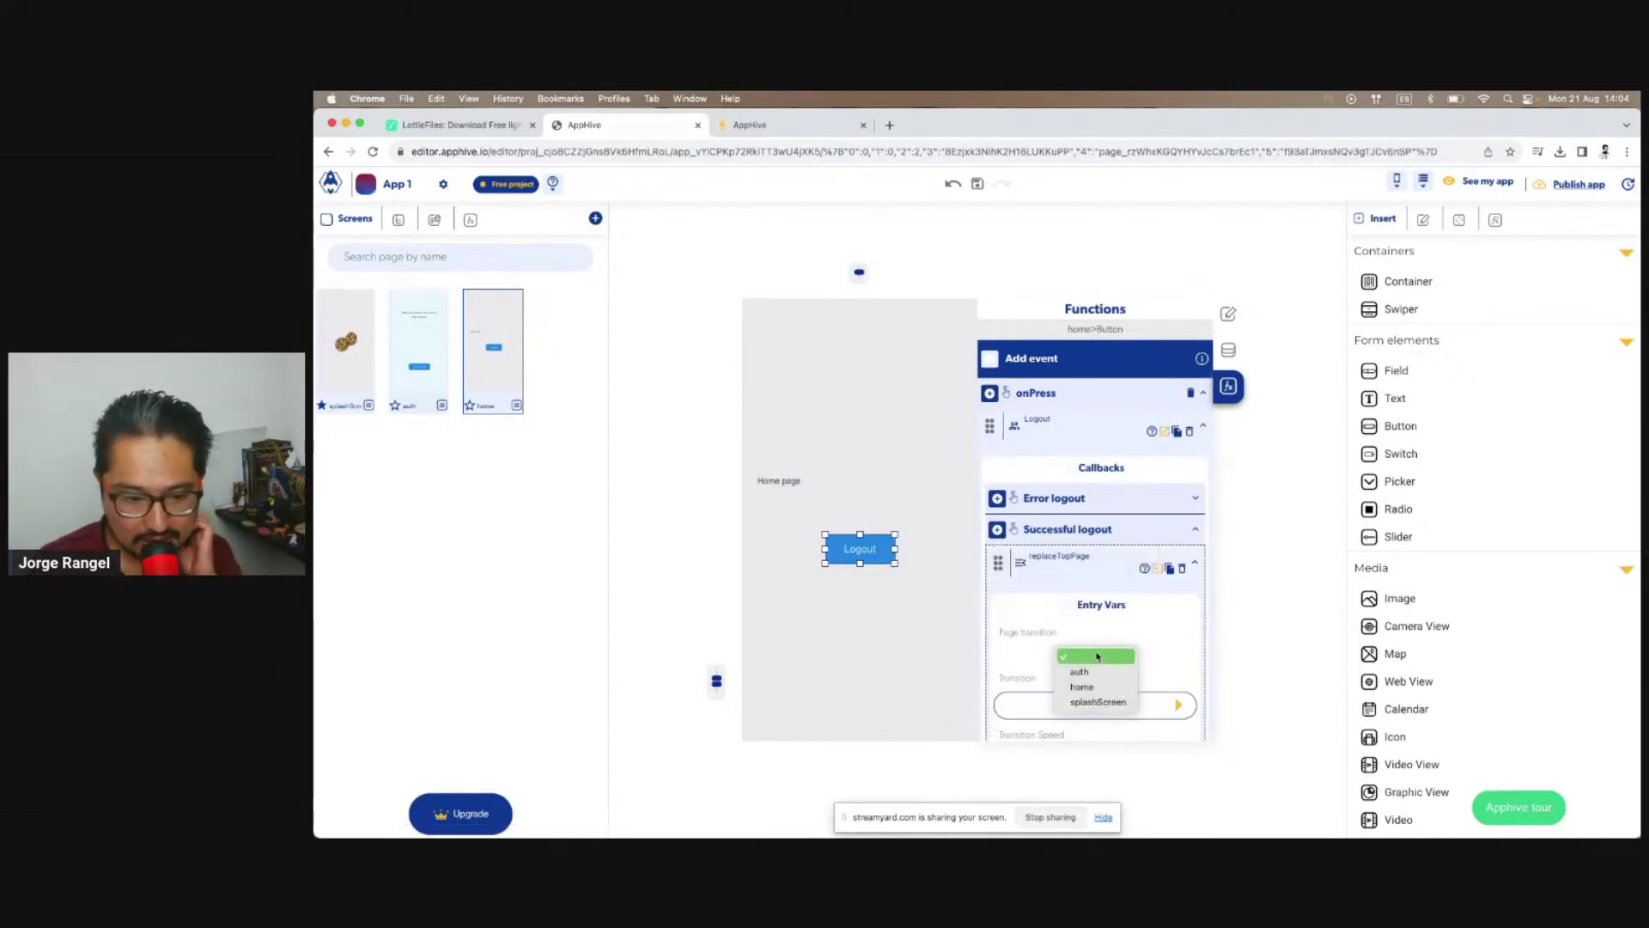
left_click(1102, 701)
left_click(756, 125)
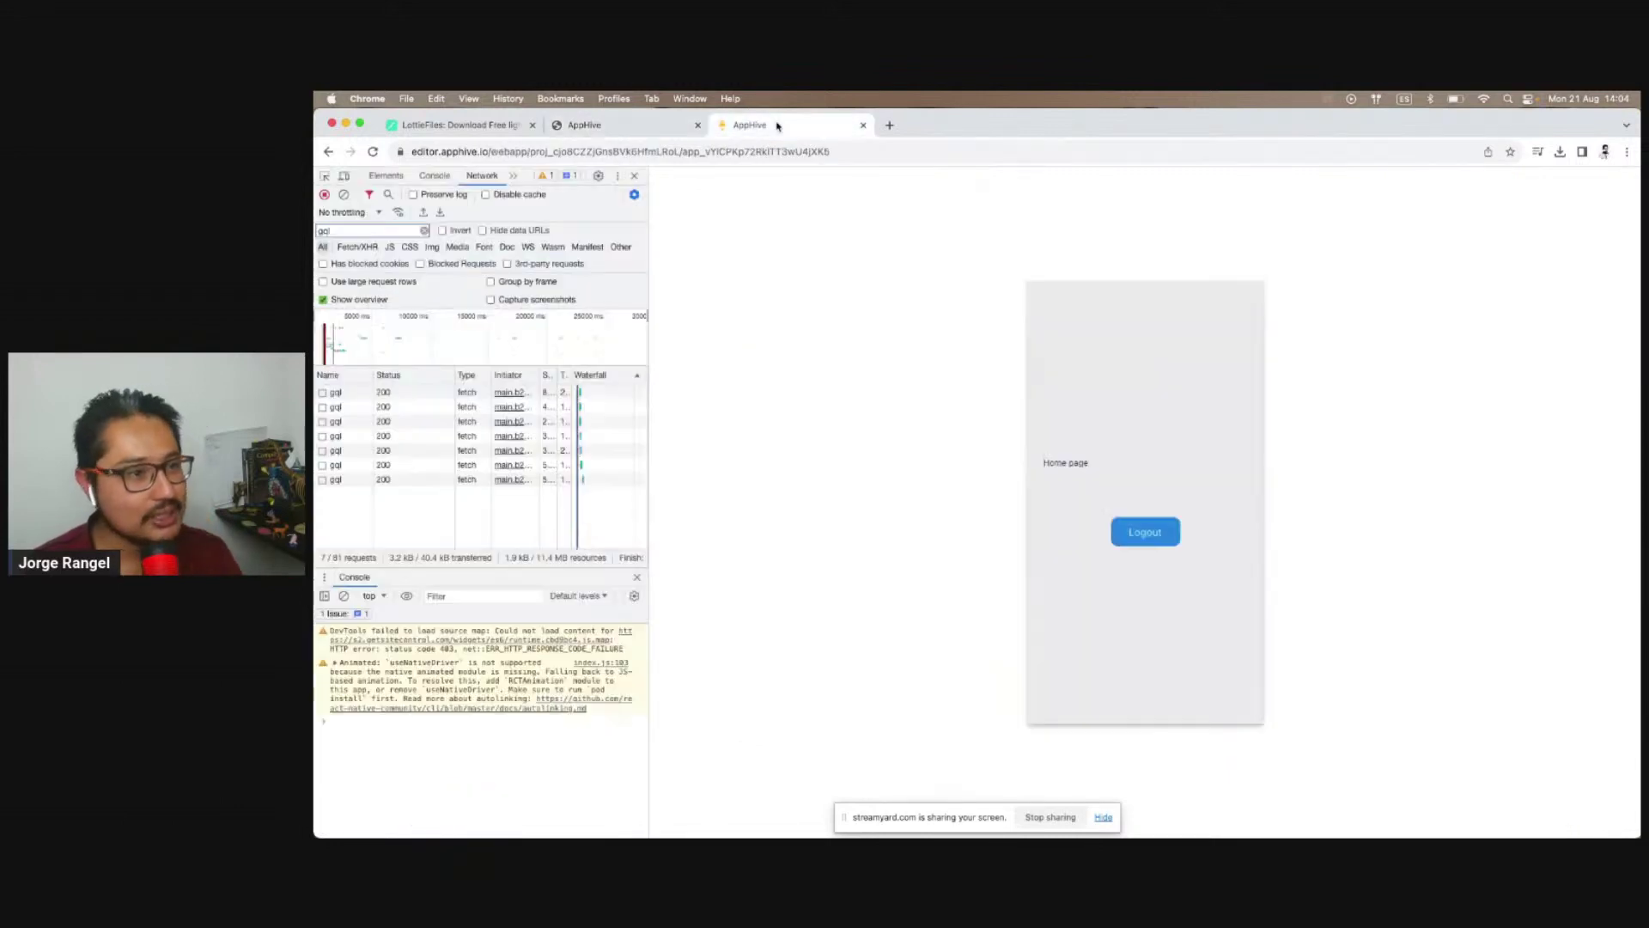
Log out in the preview, reload, and sign in again with Auth myself to reach Home page.
left_click(1149, 538)
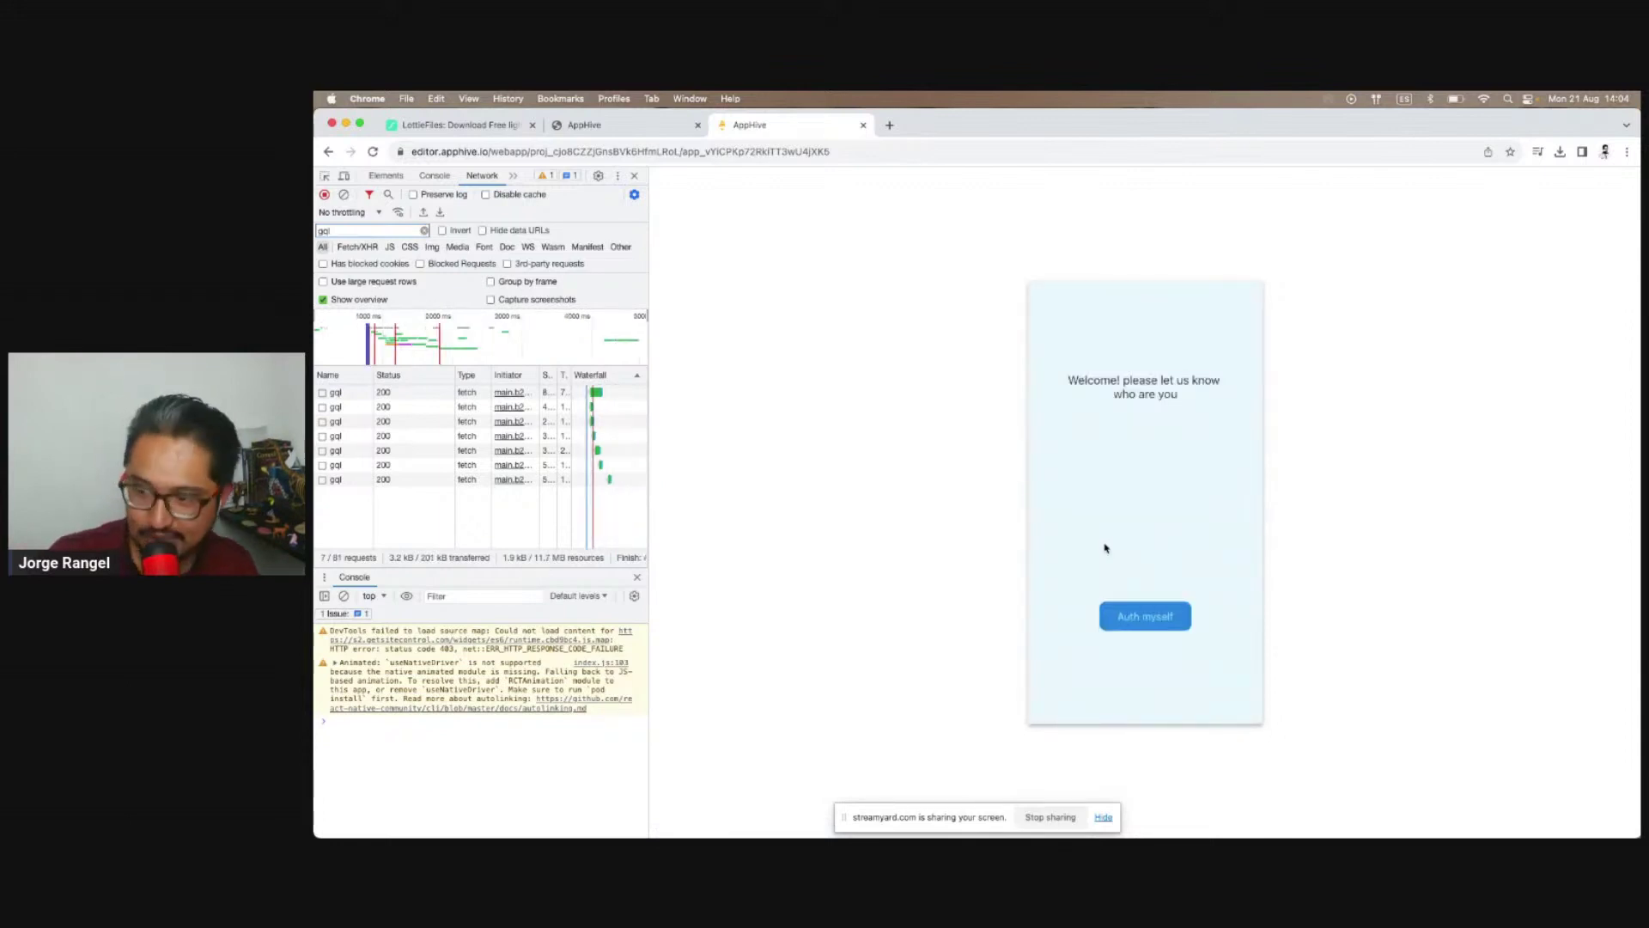
key("super+r")
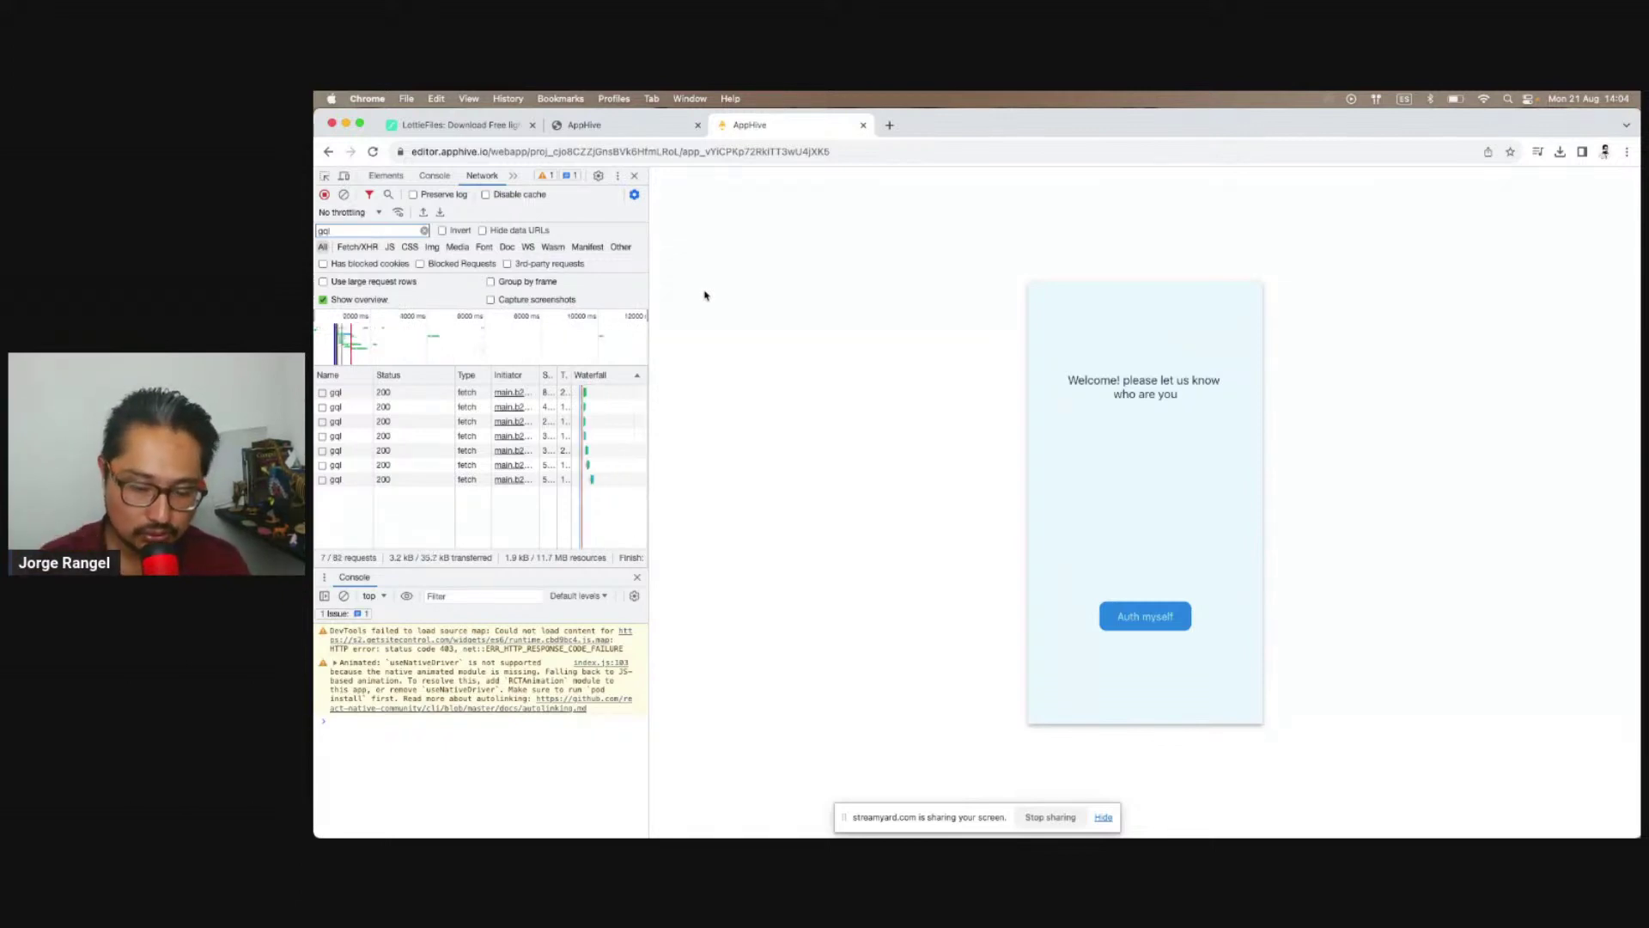
left_click(1172, 625)
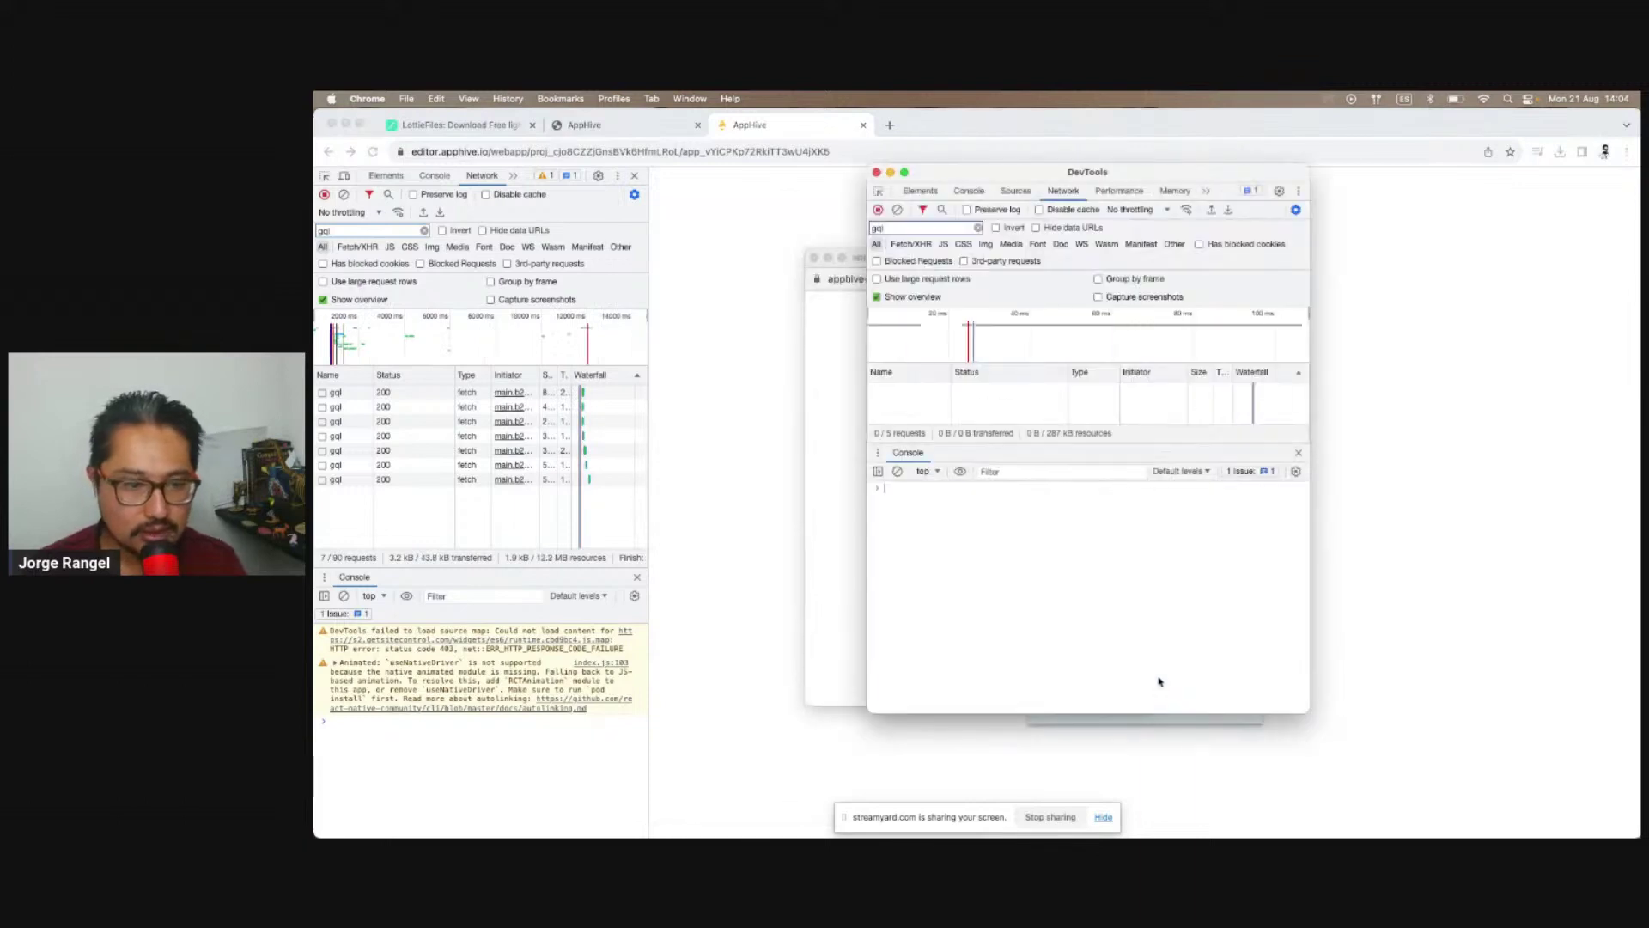
left_click(877, 172)
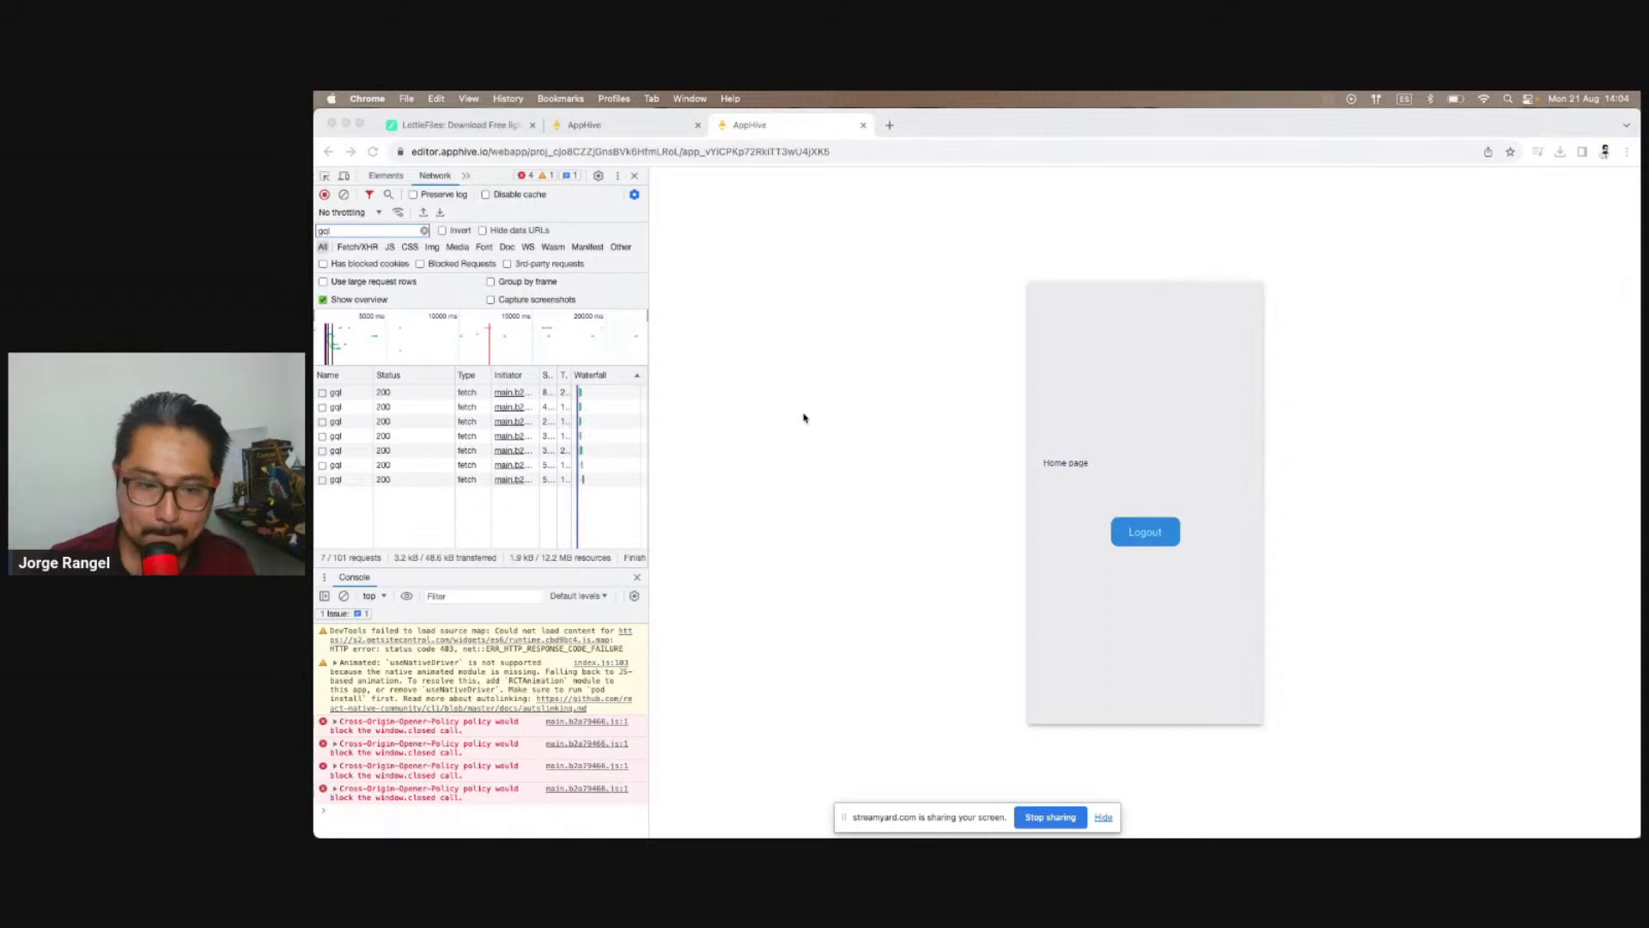
left_click(612, 125)
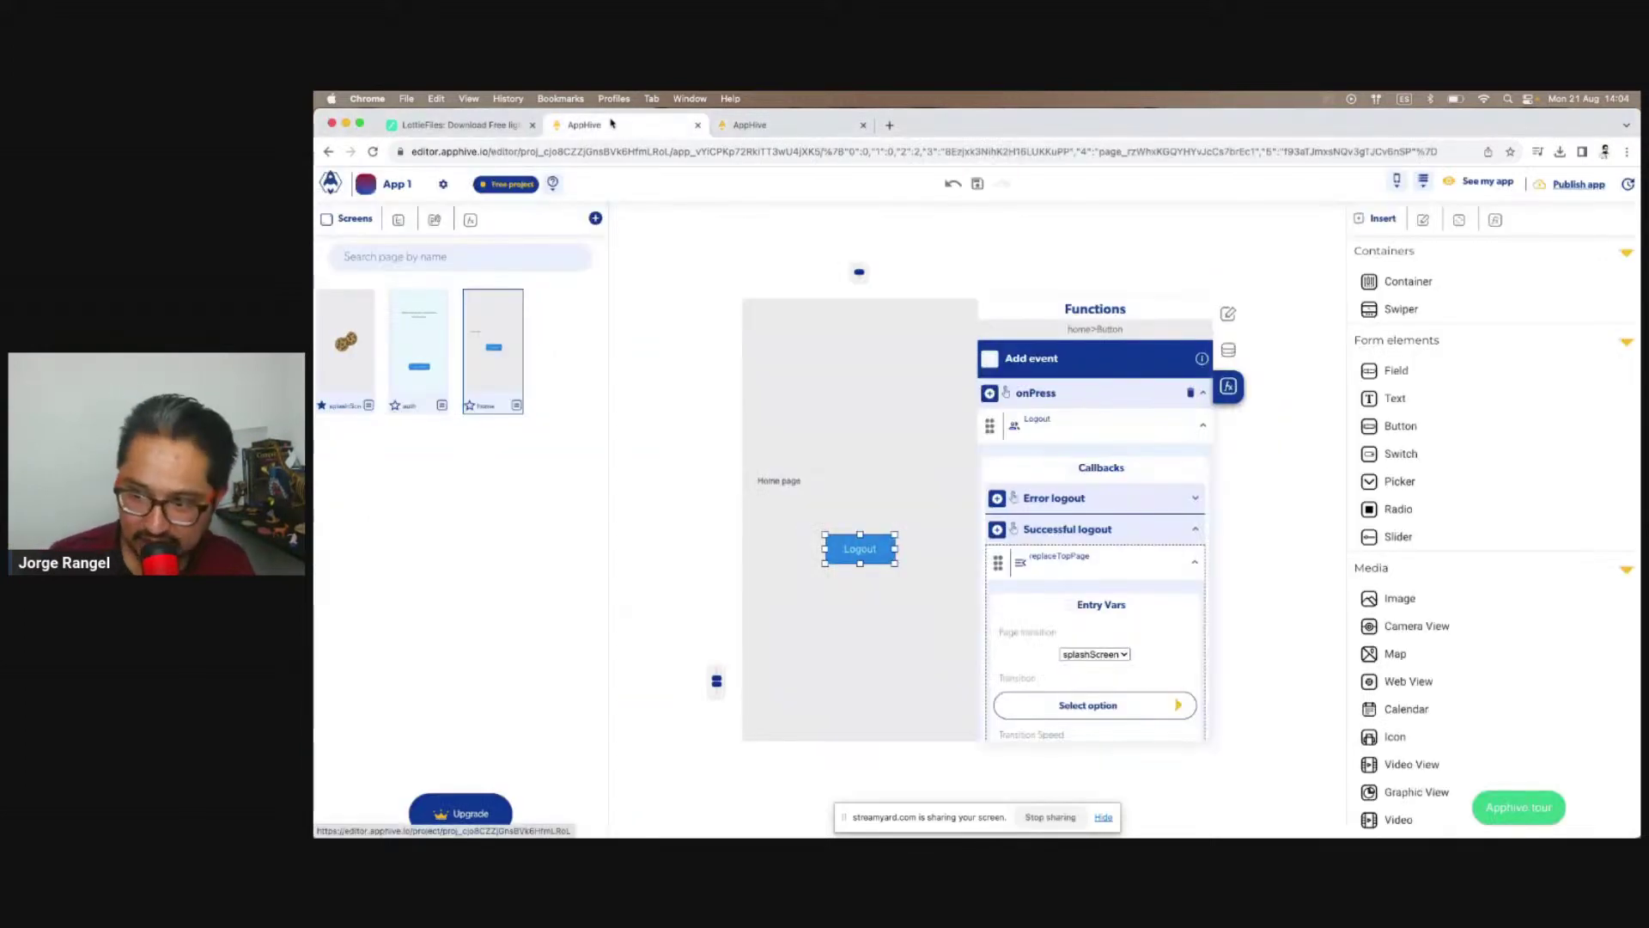